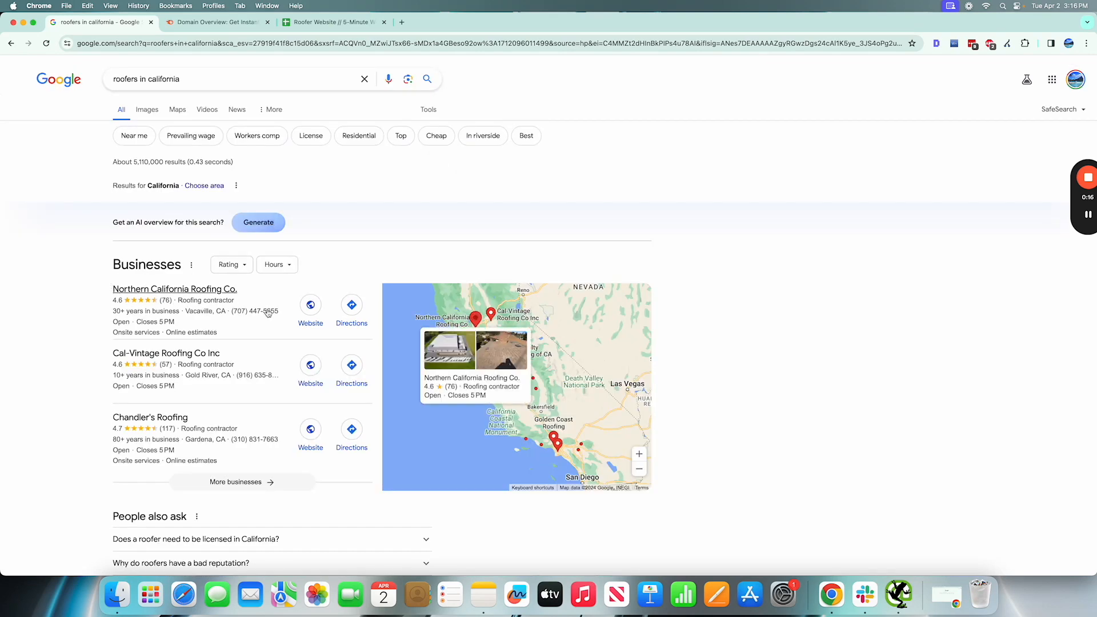
Step: Examine the local business listings and the first organic results for the "roofers in california" search
scroll(277, 323, "up", 7)
scroll(69, 270, "down", 2)
scroll(69, 269, "down", 1)
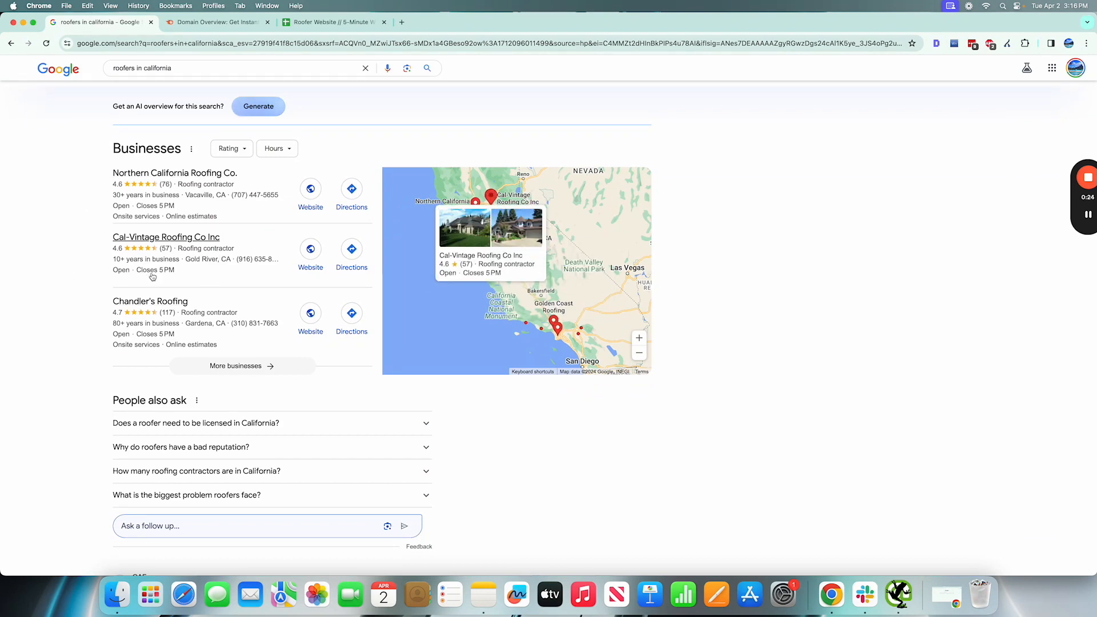
scroll(133, 258, "up", 2)
scroll(131, 269, "down", 3)
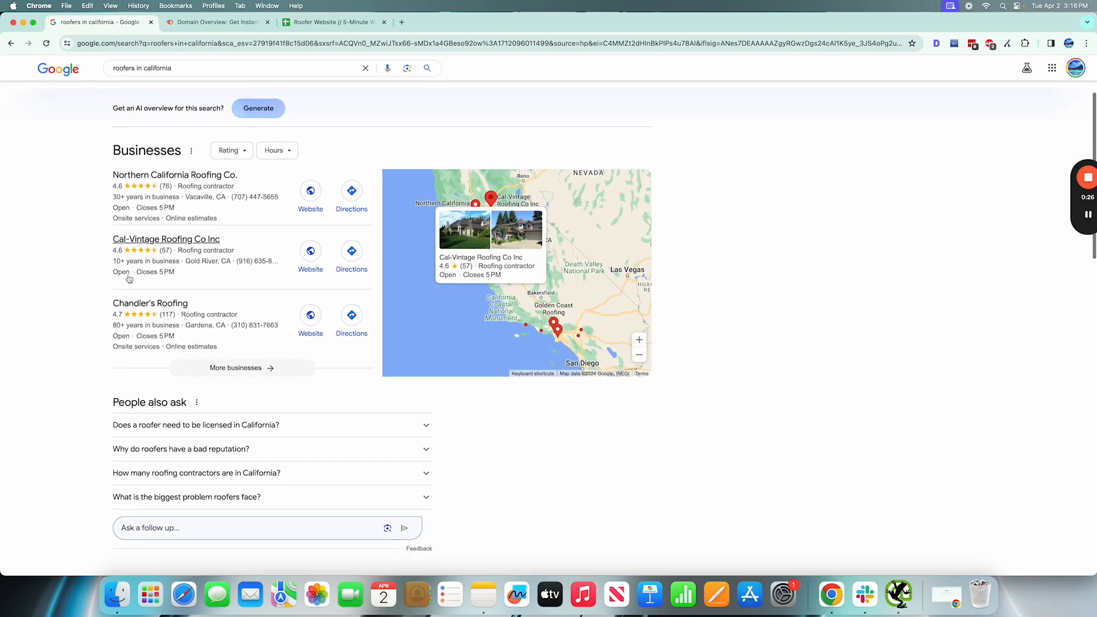
scroll(128, 278, "down", 6)
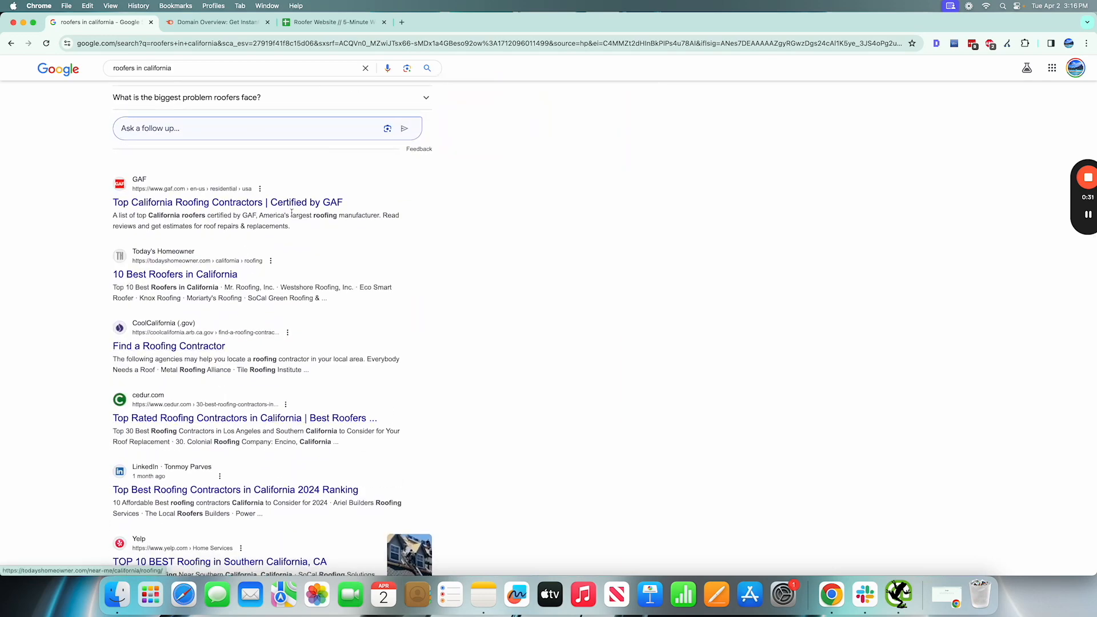
scroll(339, 147, "up", 7)
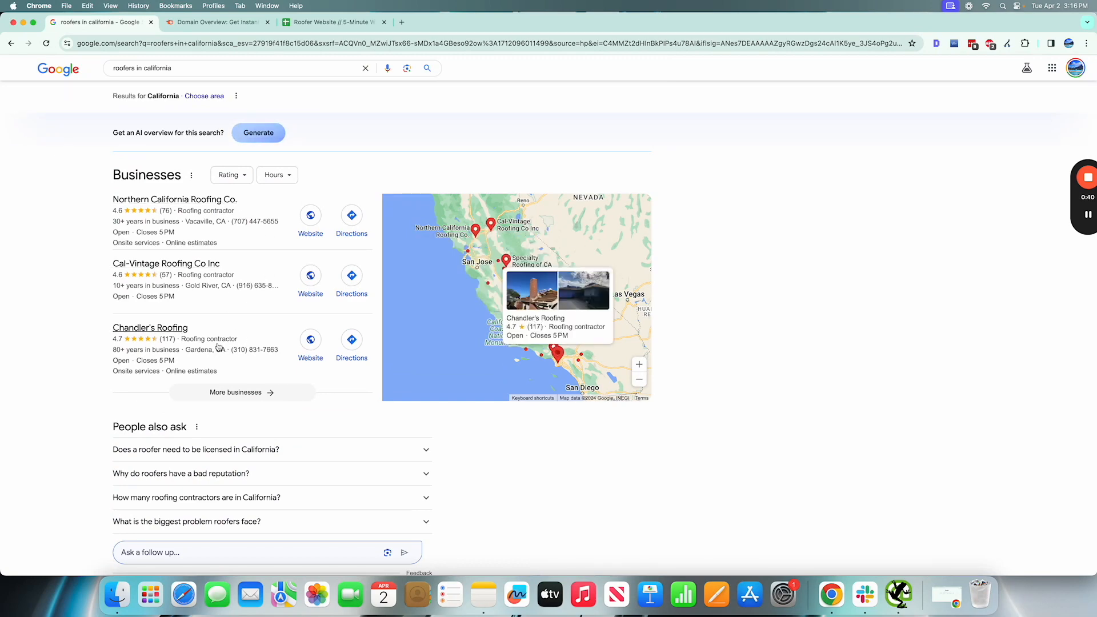
Step: Look through the organic results for individual roofing company websites, past the directories and related searches
scroll(218, 346, "down", 12)
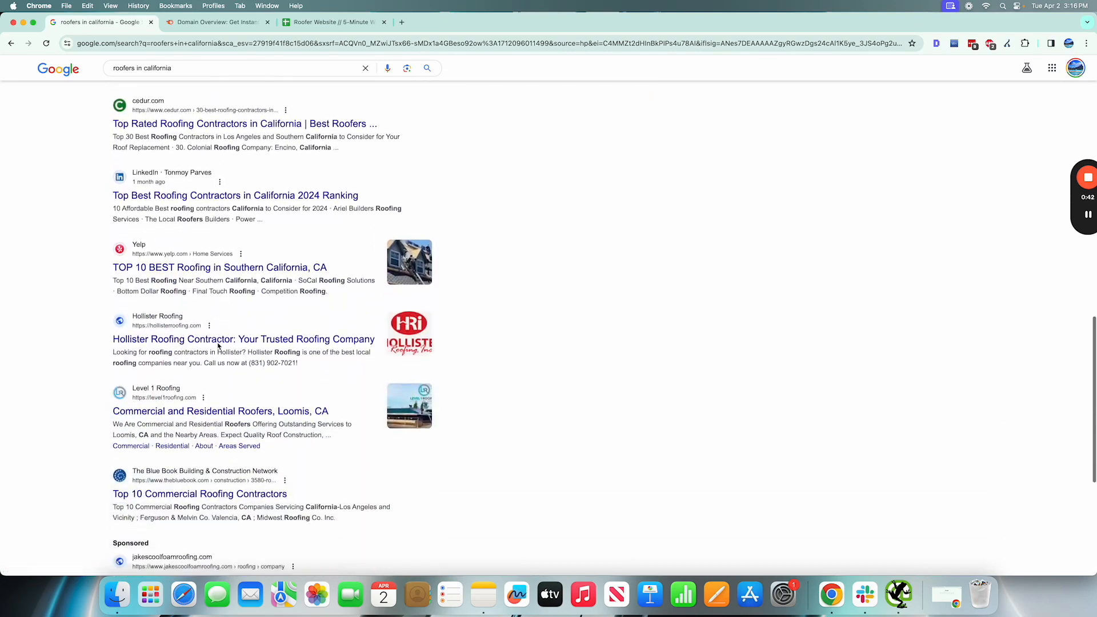
scroll(218, 345, "down", 3)
scroll(241, 338, "down", 7)
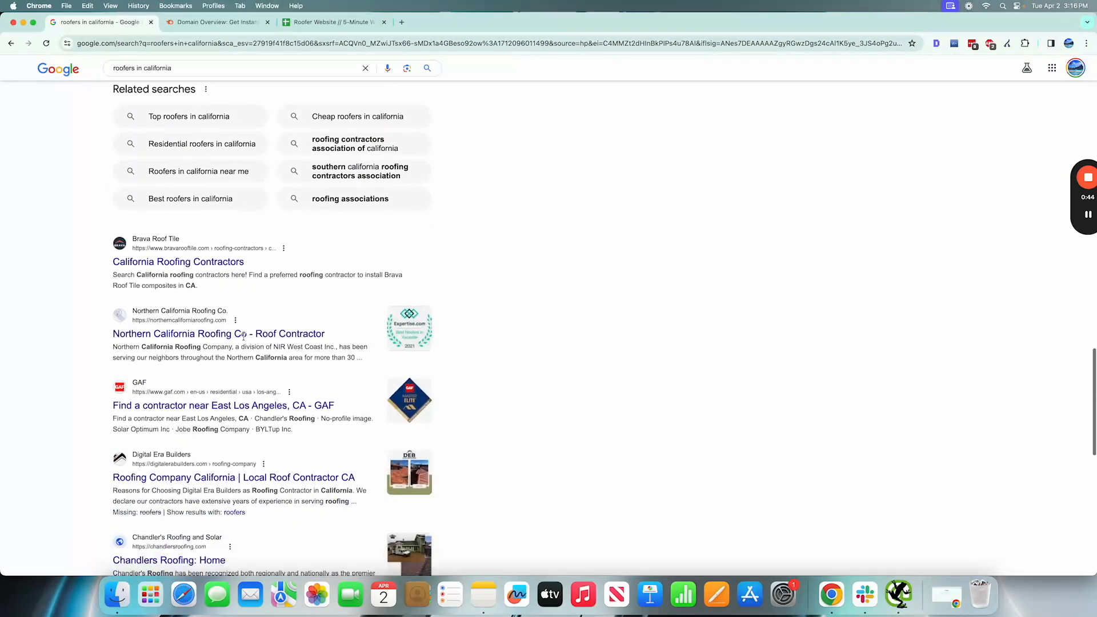
scroll(244, 341, "up", 8)
scroll(306, 421, "up", 18)
scroll(306, 422, "down", 20)
scroll(306, 422, "down", 4)
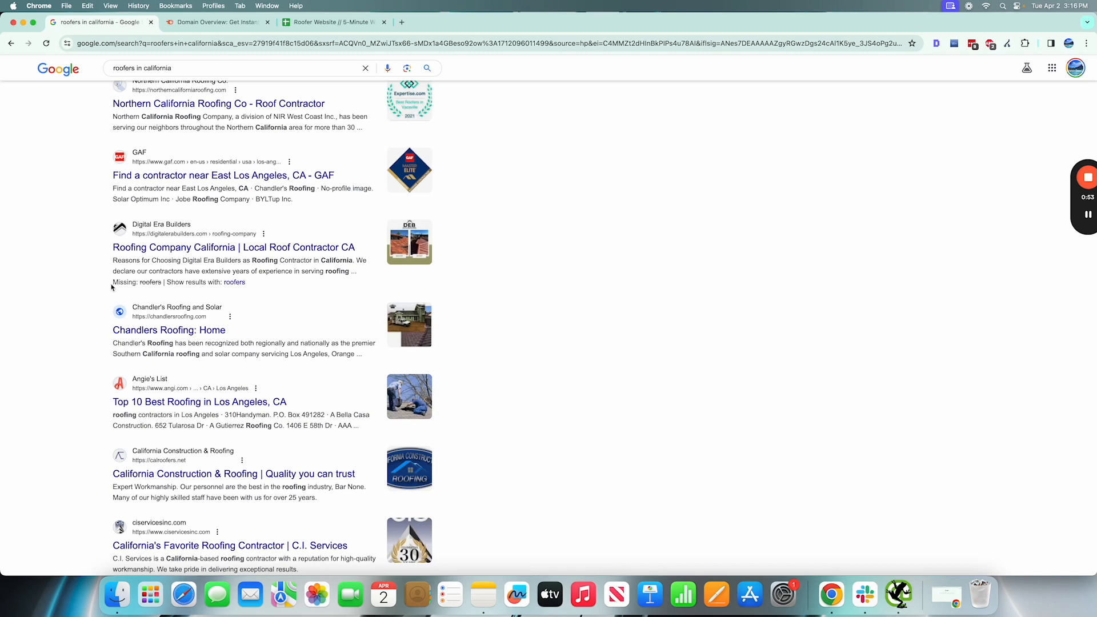
scroll(181, 282, "up", 2)
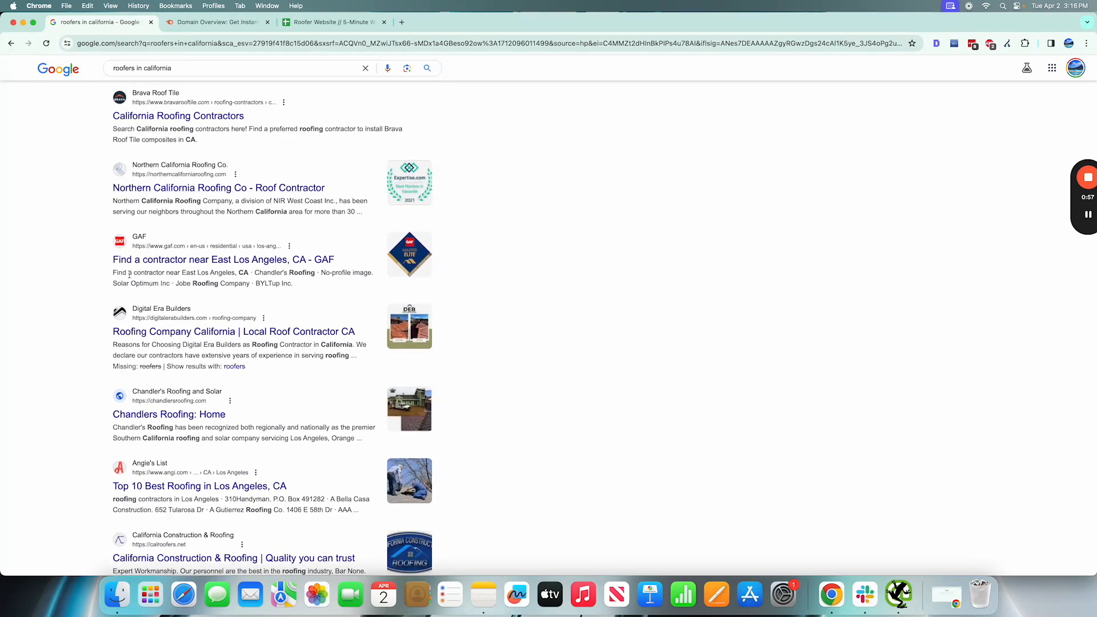
scroll(90, 454, "down", 15)
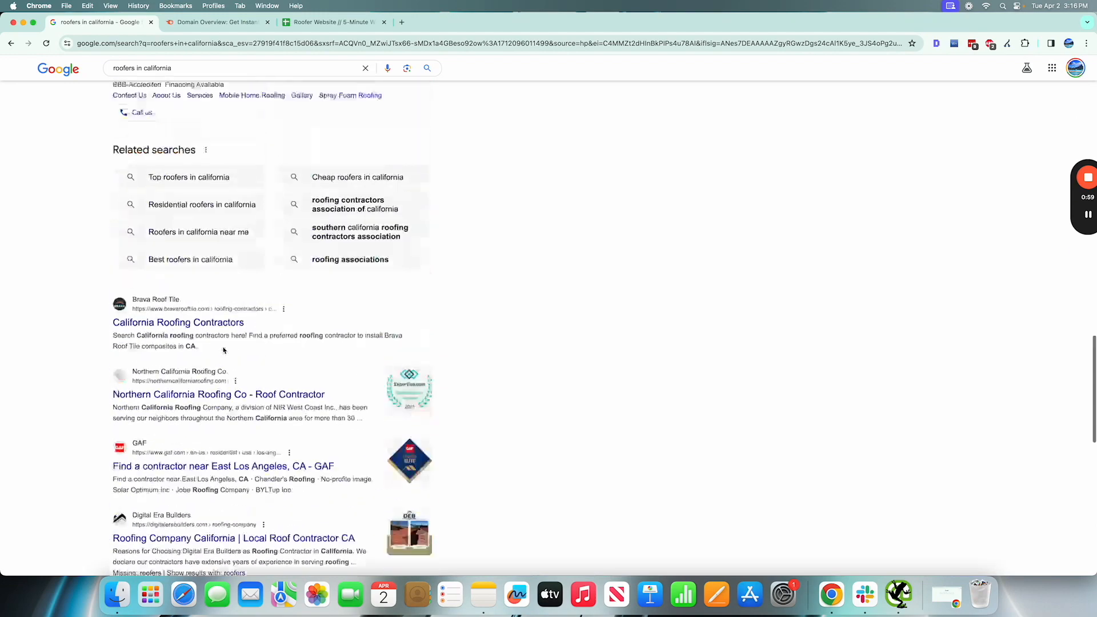
scroll(225, 343, "up", 12)
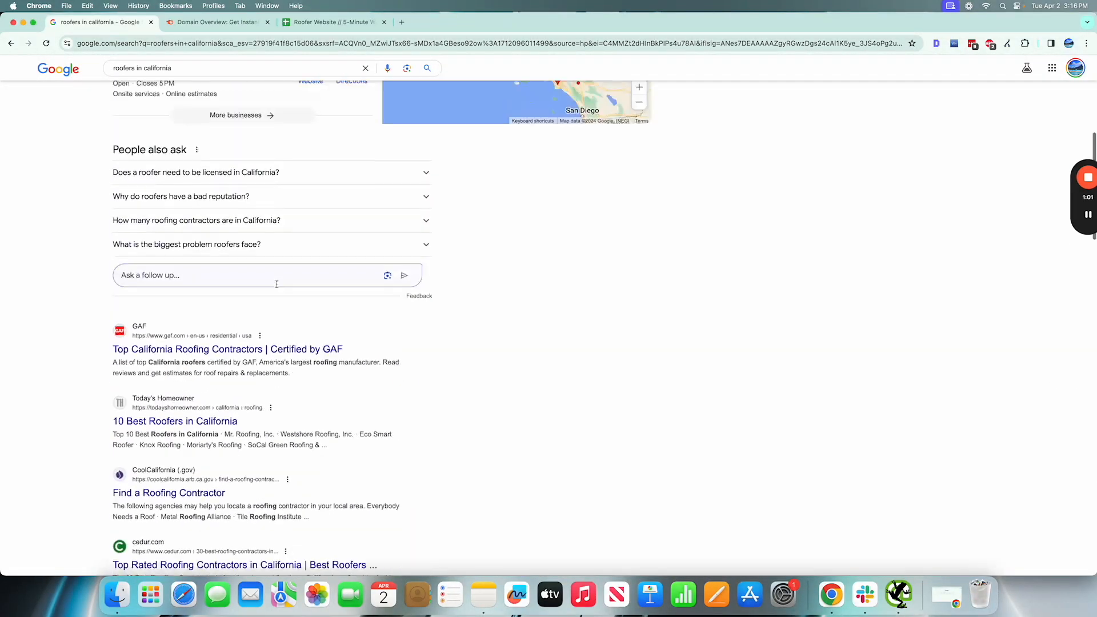
Step: Compare the map business listings with the organic results, continuing past the sponsored result and related searches
scroll(228, 316, "up", 6)
scroll(228, 286, "down", 3)
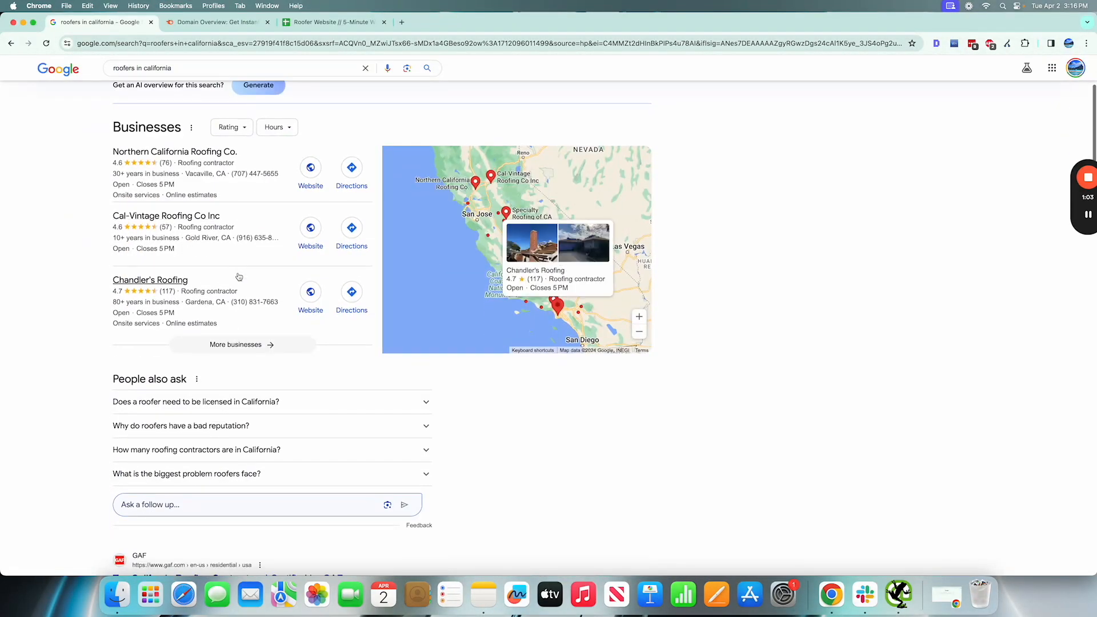
scroll(195, 360, "down", 7)
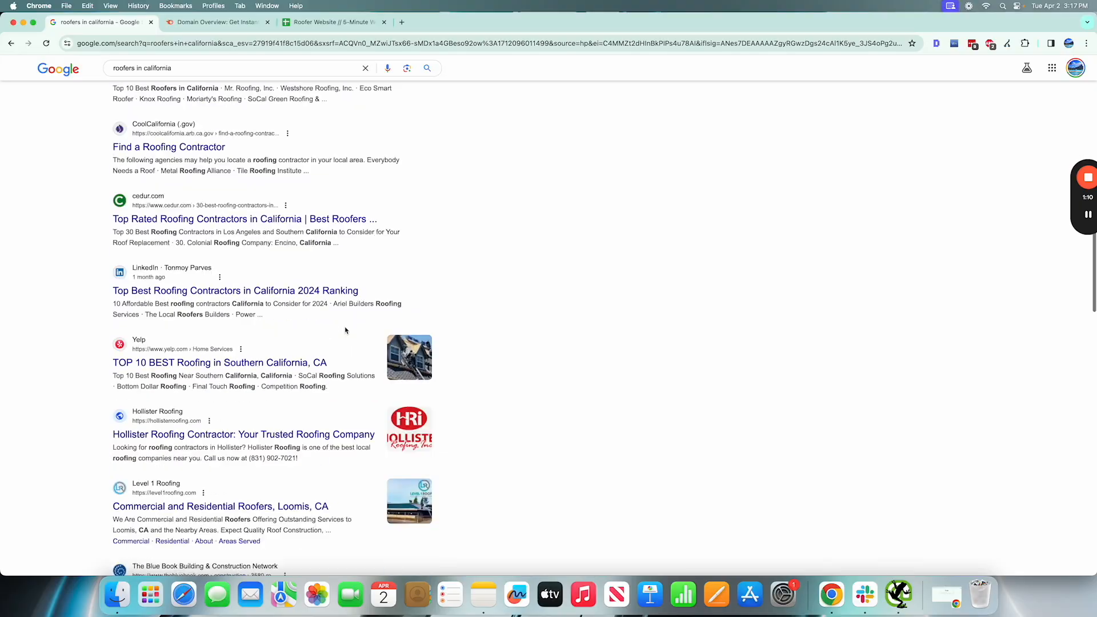
scroll(345, 330, "down", 5)
scroll(345, 330, "down", 10)
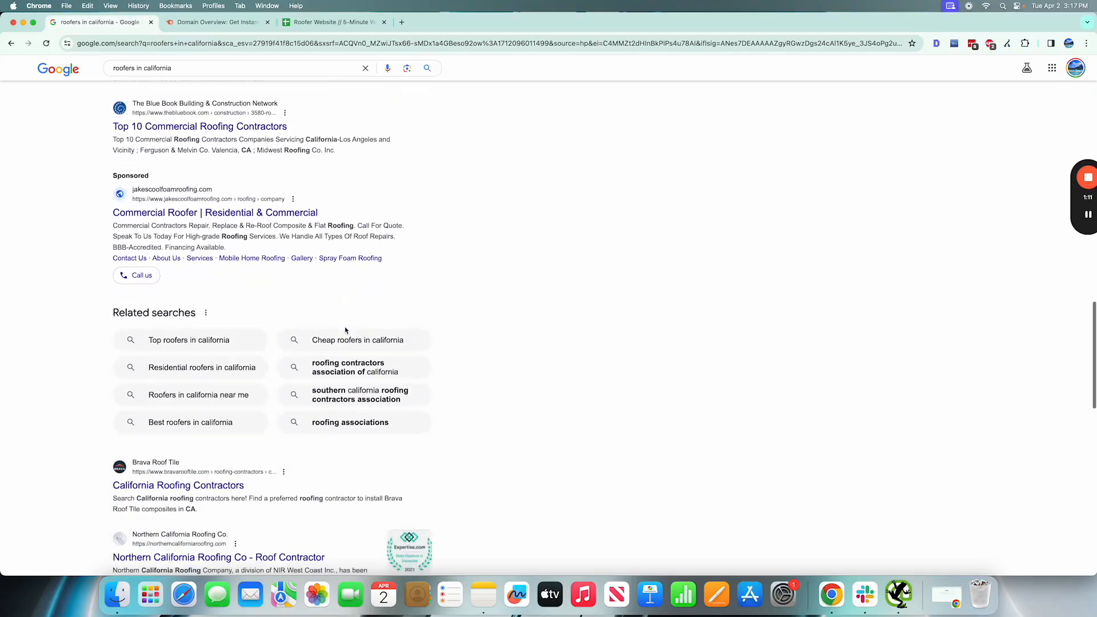
scroll(259, 350, "down", 3)
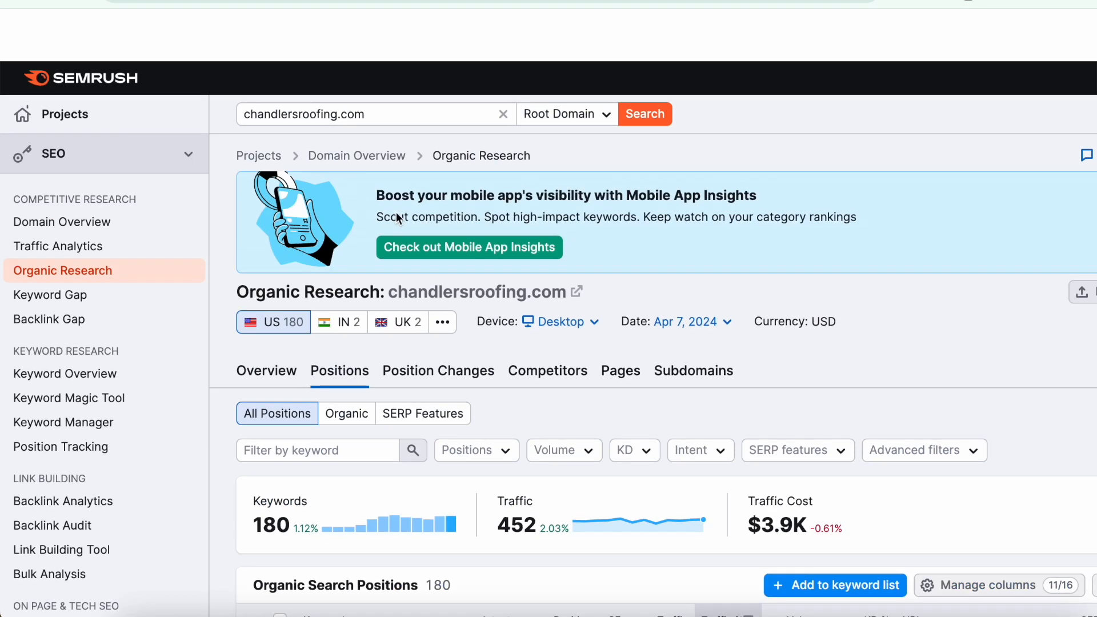
Step: Review the organic search positions of chandlersroofing.com in Semrush Organic Research, including keywords, positions and traffic
scroll(668, 253, "down", 5)
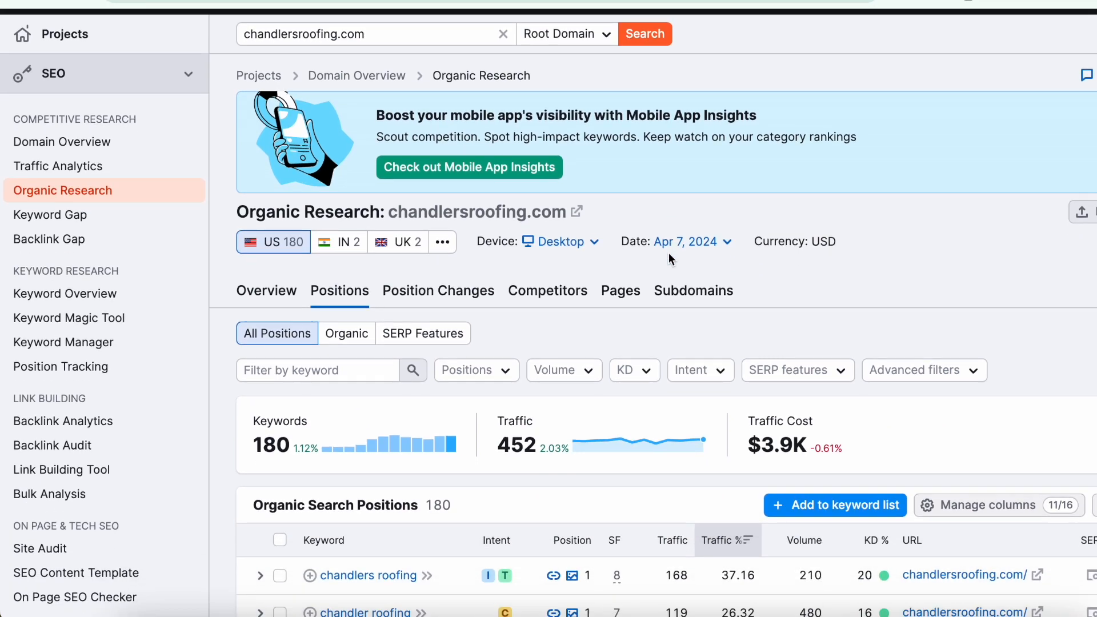
scroll(885, 168, "down", 3)
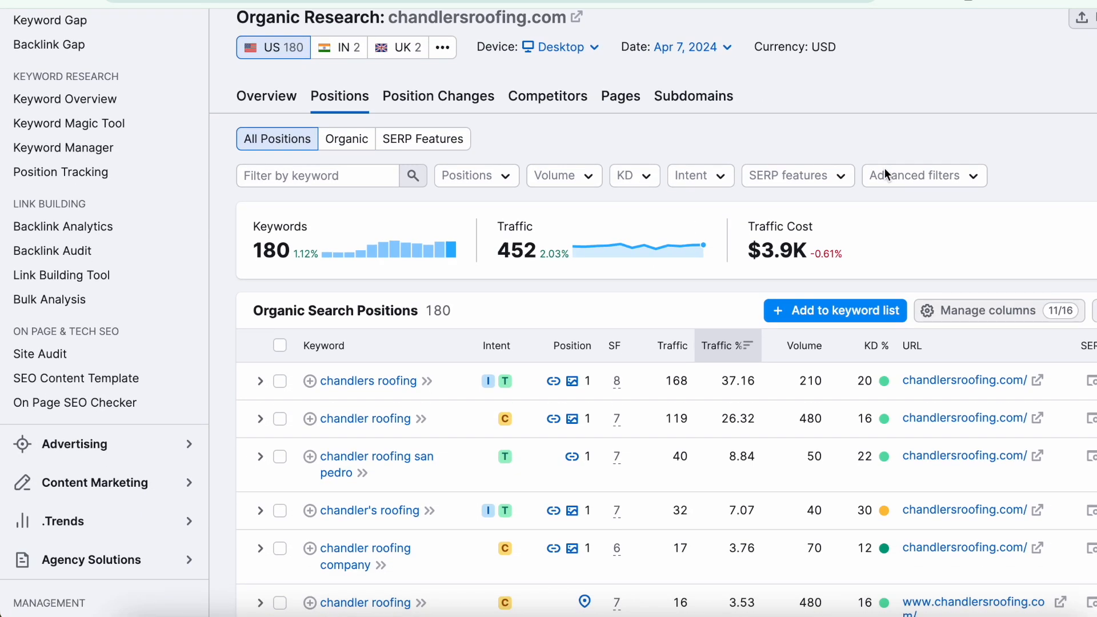
scroll(884, 168, "down", 10)
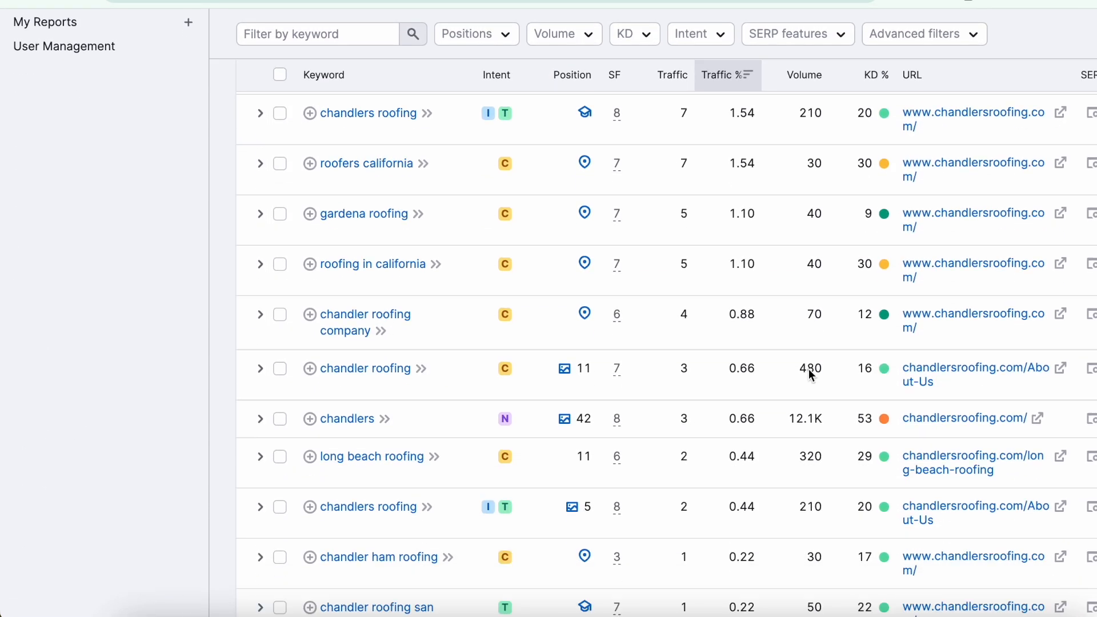
scroll(790, 451, "down", 12)
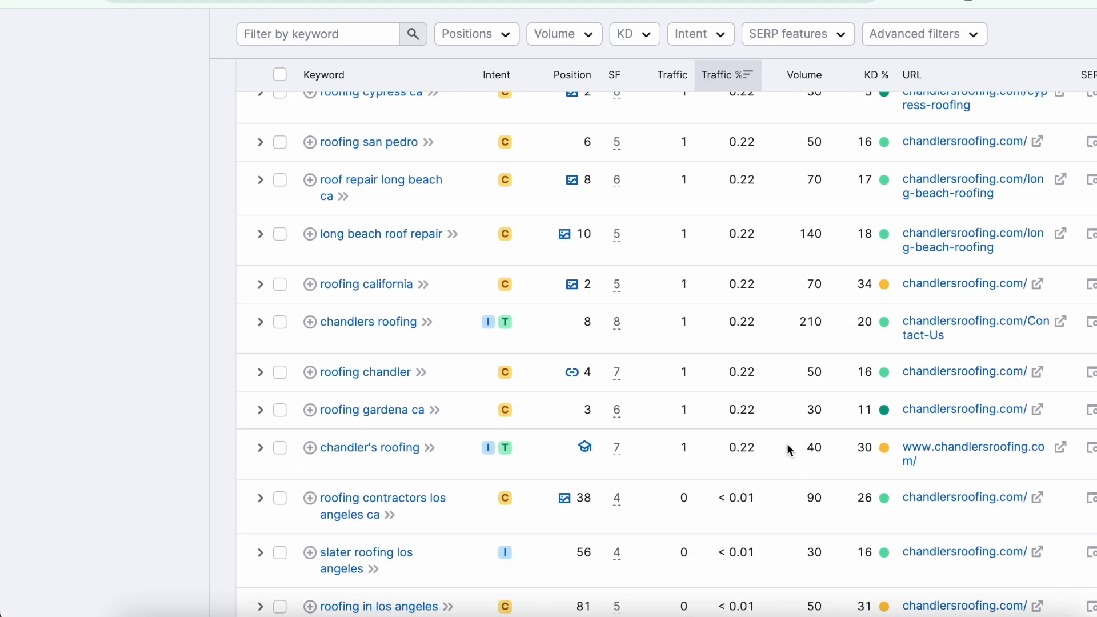
scroll(791, 451, "down", 1)
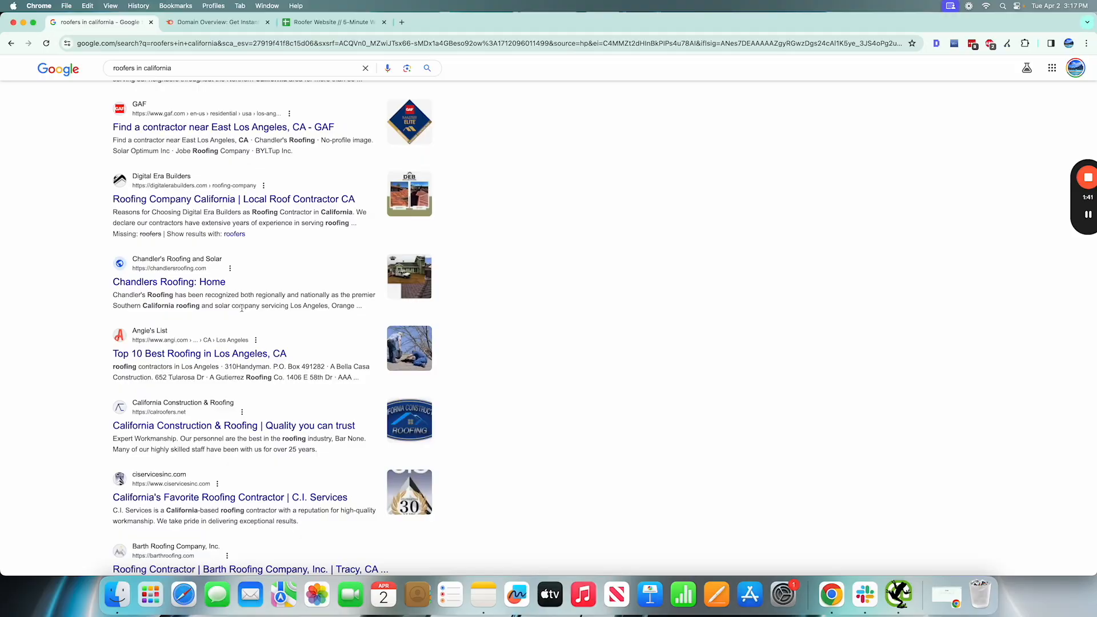
Step: From the Google results, open the Chandlers Roofing: Home website in a new tab and switch to it
scroll(162, 282, "up", 1)
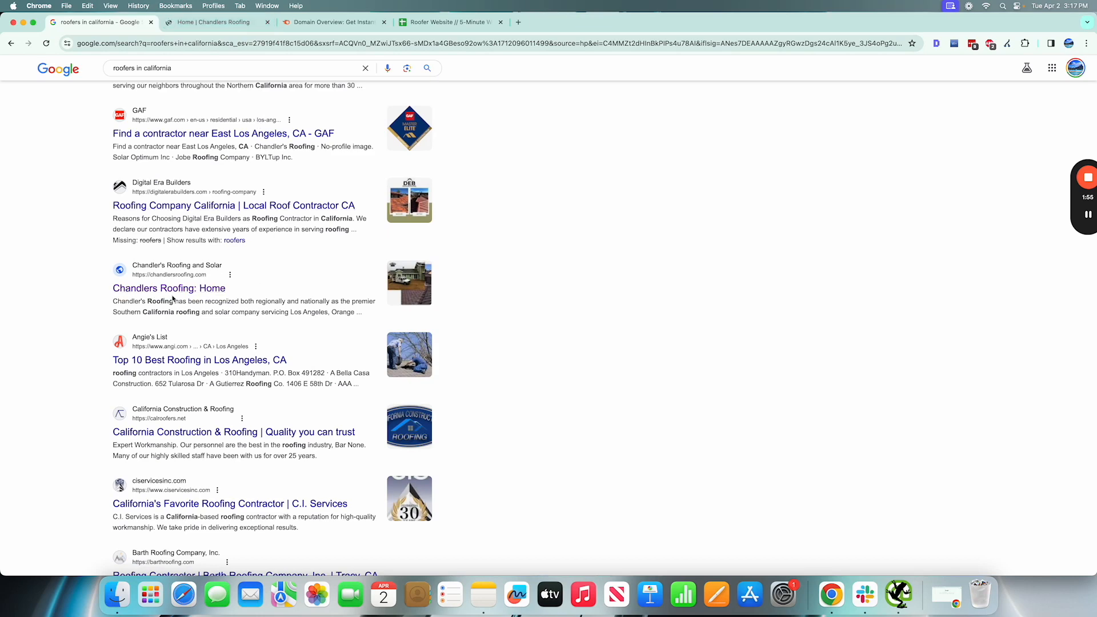
scroll(172, 299, "up", 2)
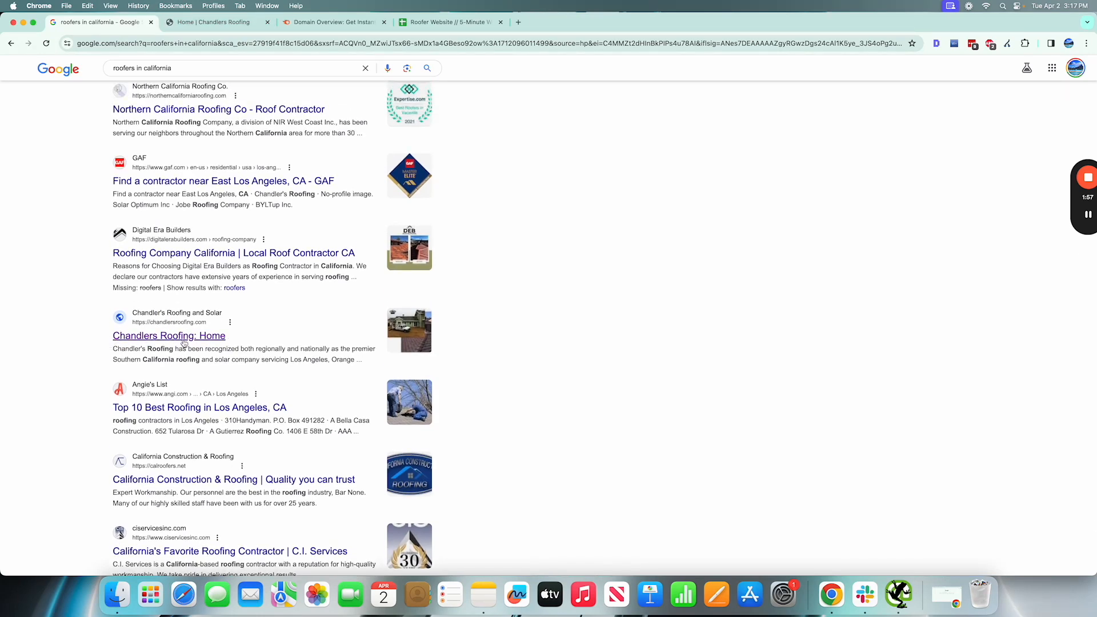
scroll(184, 343, "up", 1)
key("ctrl+Tab")
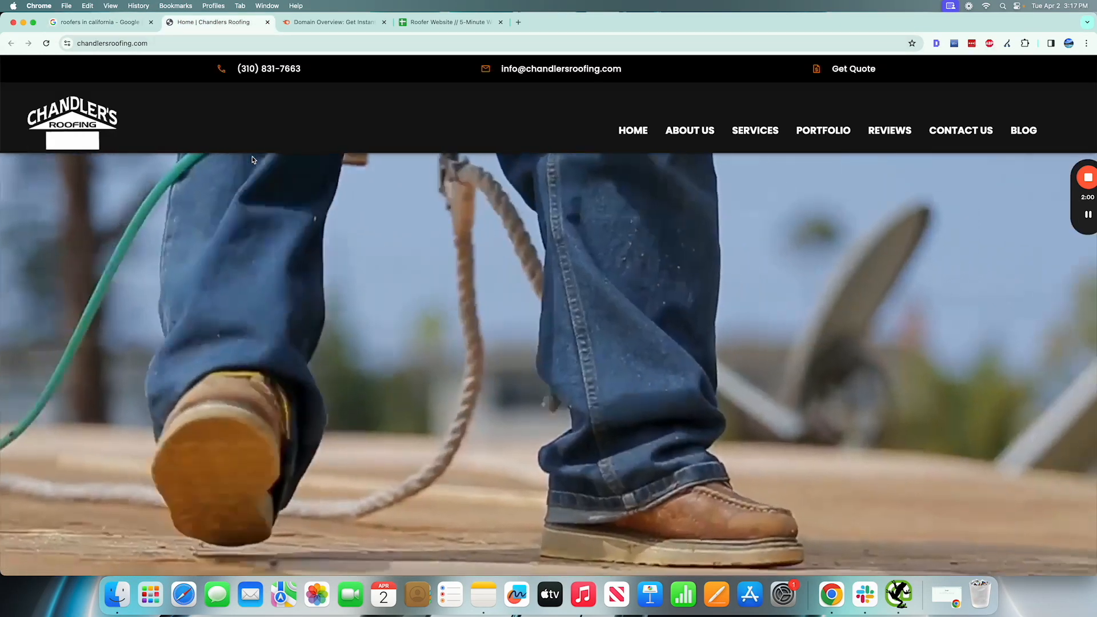
Step: Look over the header and video banner of the Chandlers Roofing homepage, rechecking the Google results in between
scroll(527, 255, "down", 2)
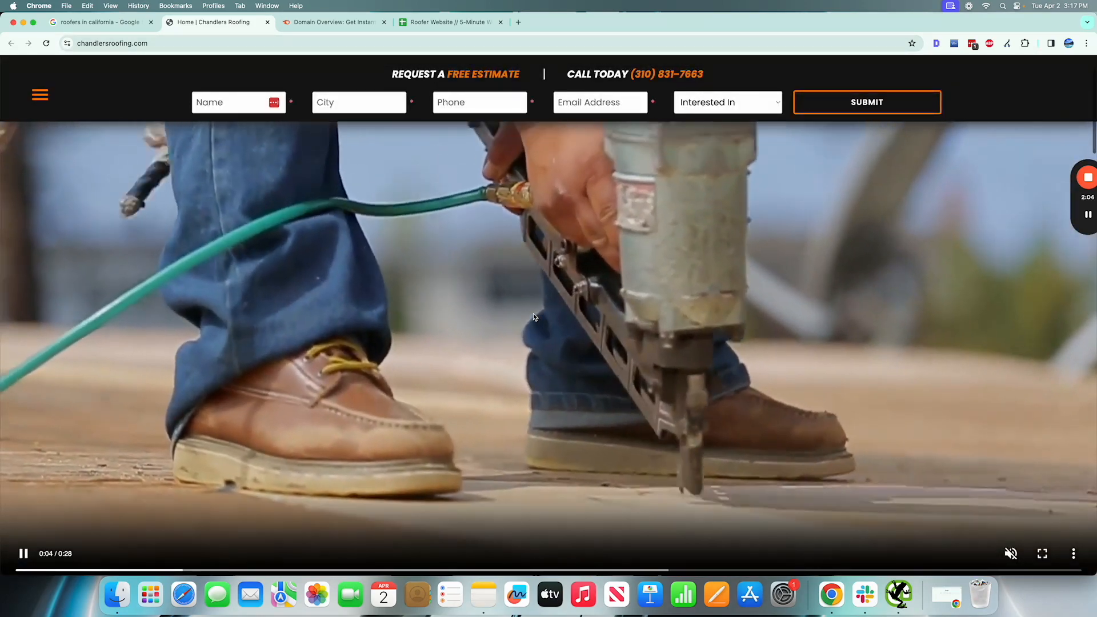
scroll(533, 313, "up", 3)
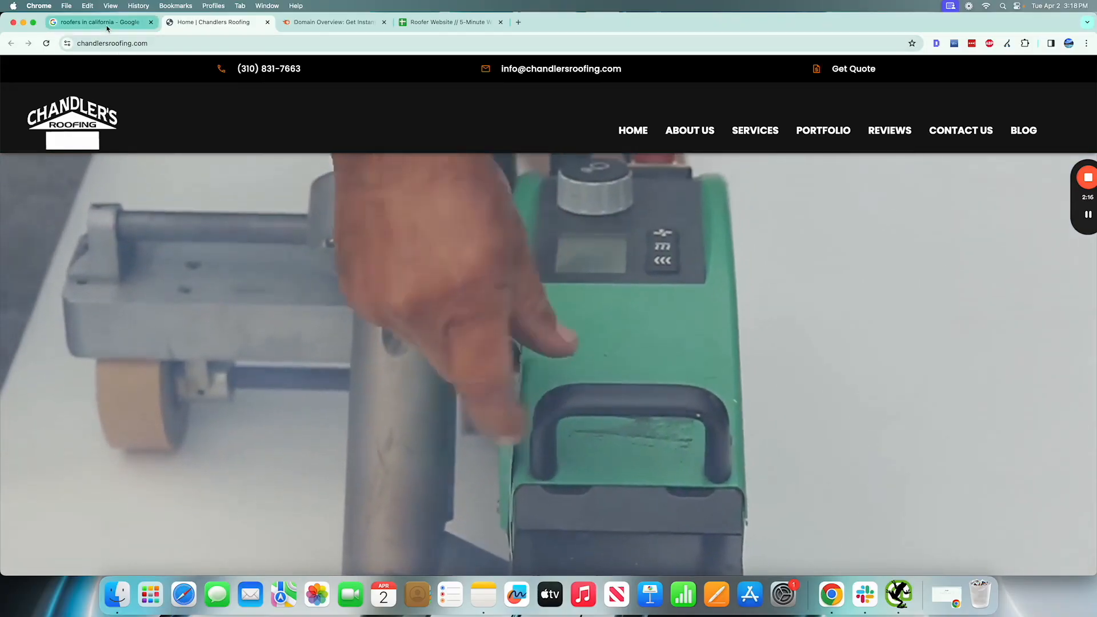
key("super+1")
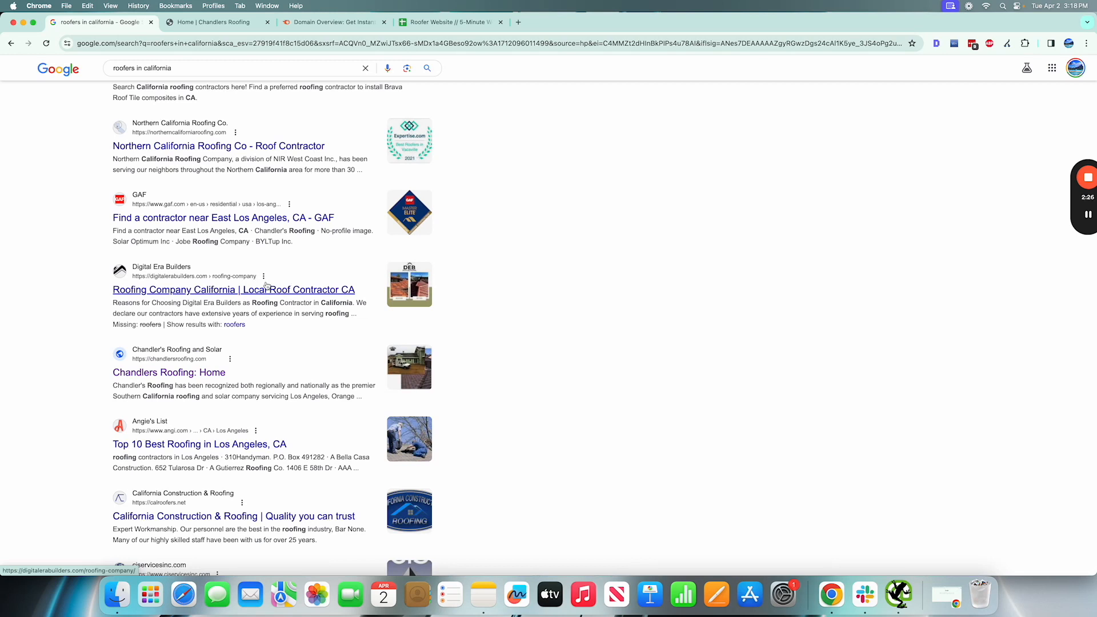
key("super+2")
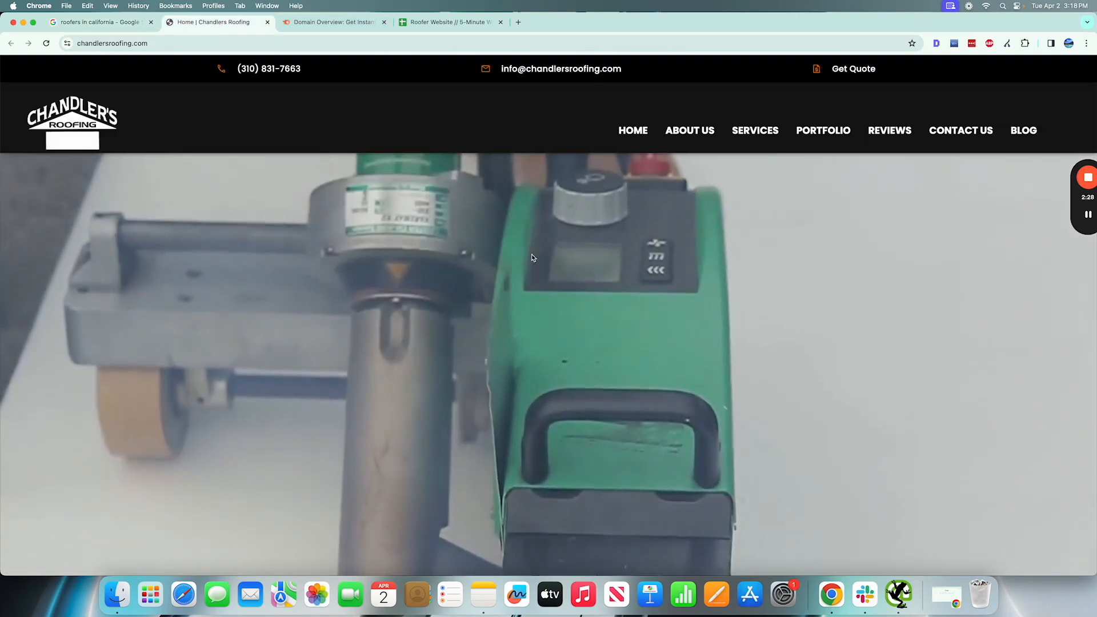
Step: Examine the homepage's award text, services, certifications and Why Choose Us section
scroll(636, 338, "down", 15)
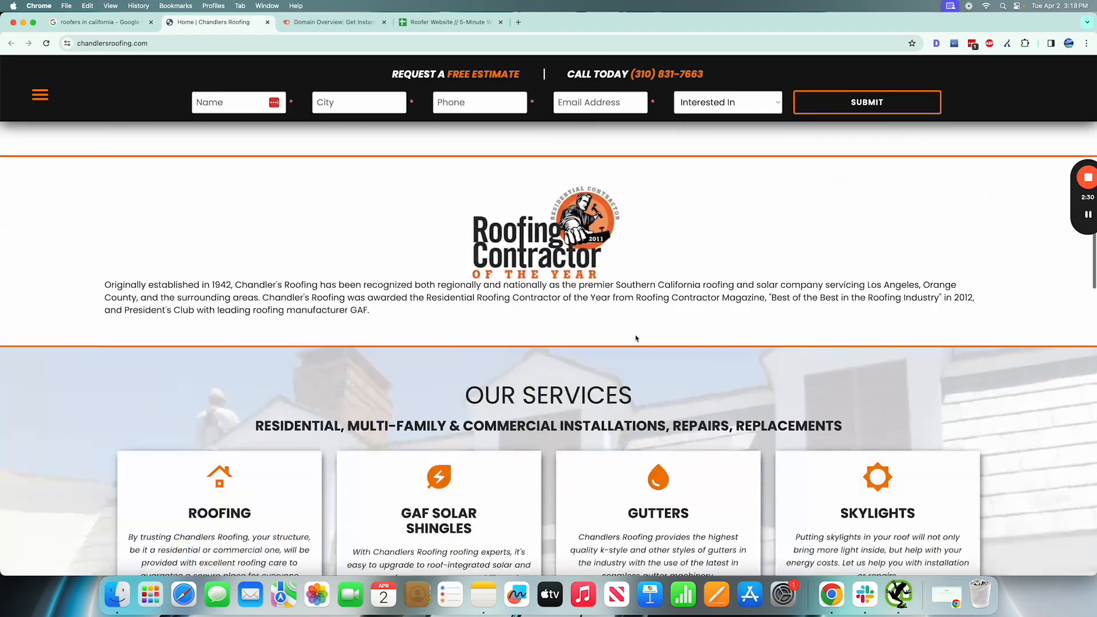
scroll(453, 332, "up", 3)
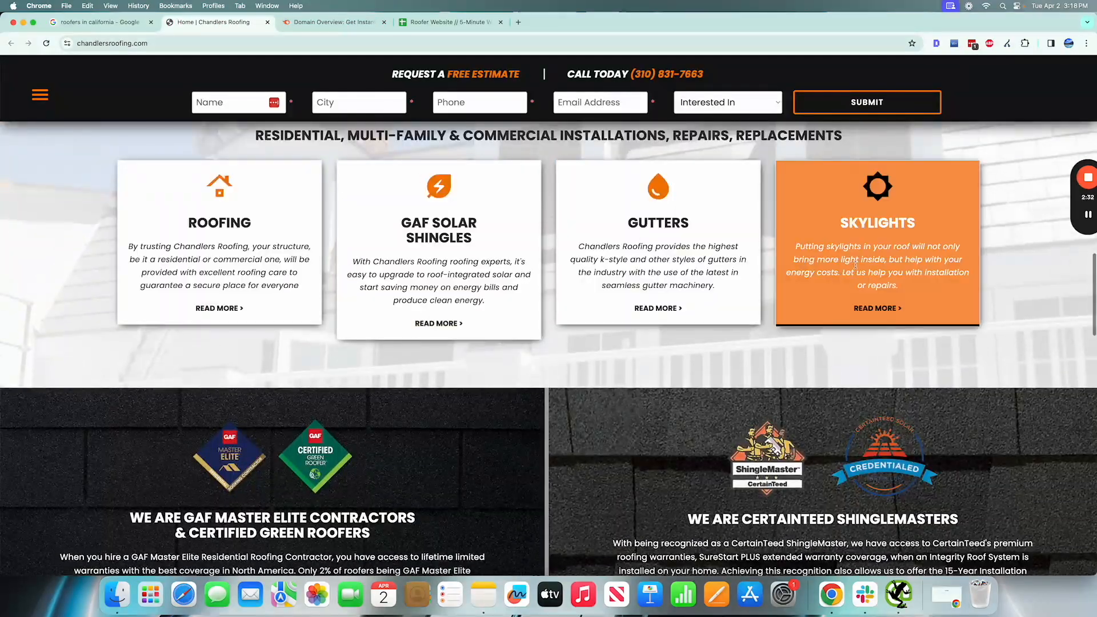
scroll(809, 366, "down", 7)
scroll(808, 370, "down", 3)
left_click_drag(483, 269, 840, 303)
scroll(840, 305, "down", 2)
scroll(840, 305, "down", 8)
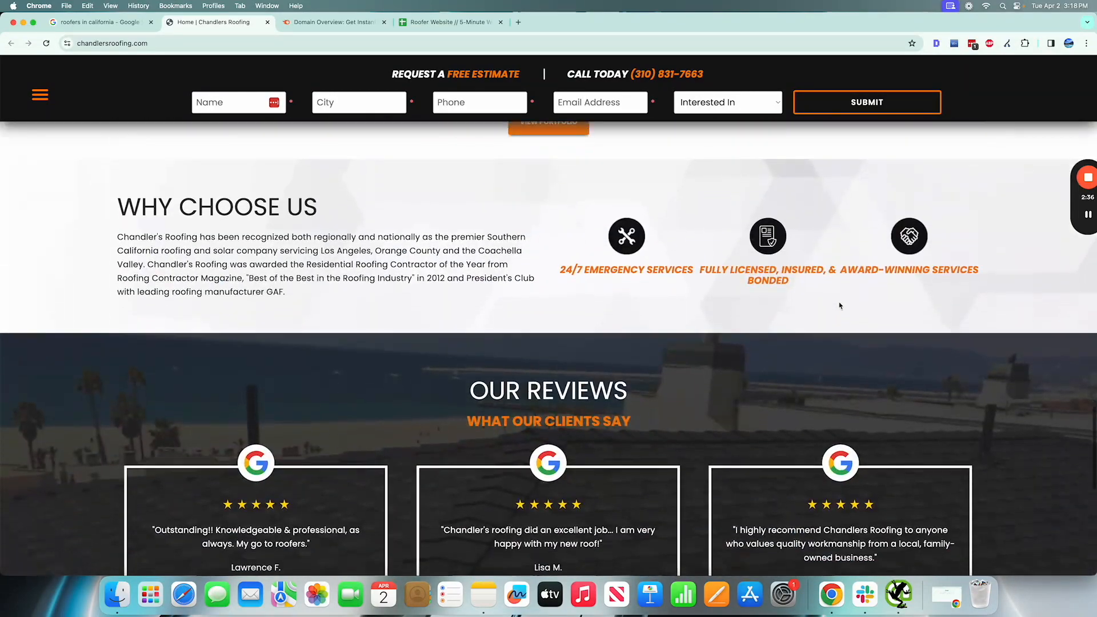
Step: Look at the client reviews and the footer with the sitemap and location
scroll(840, 304, "down", 1)
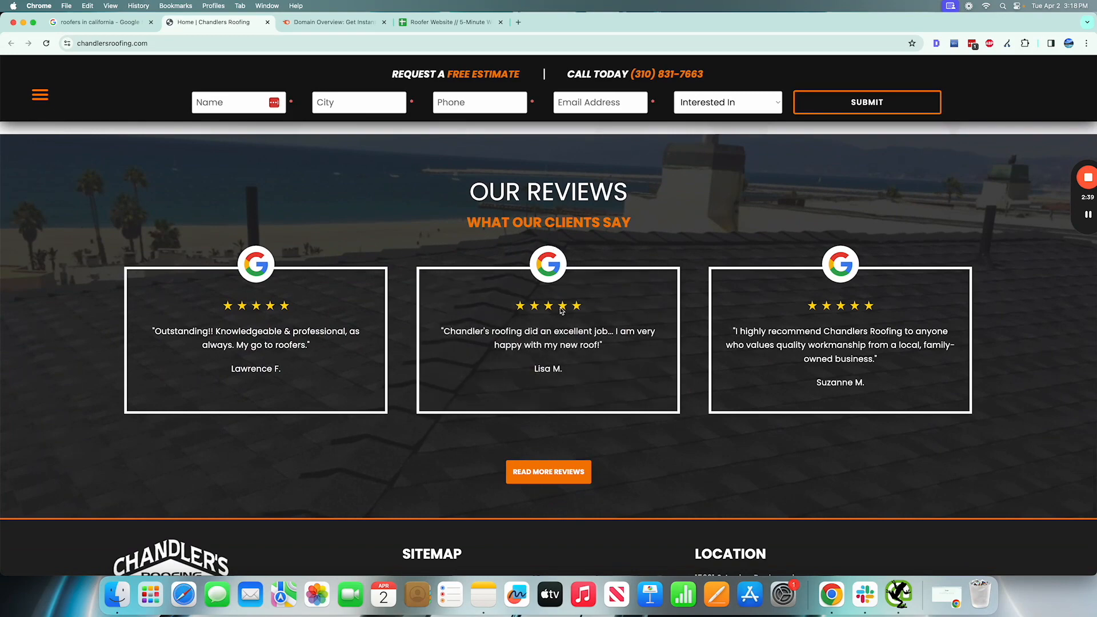
scroll(550, 382, "up", 2)
scroll(550, 382, "down", 7)
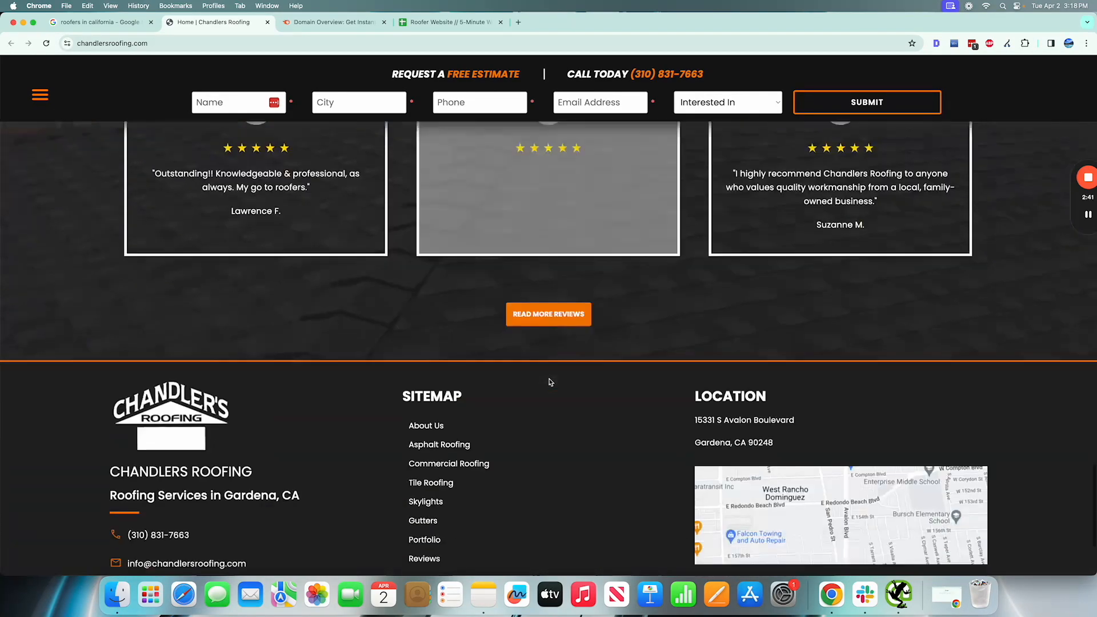
Step: Highlight the Why Choose Us paragraph and the "24/7 Emergency Services" text to read them
scroll(551, 382, "up", 7)
scroll(551, 381, "up", 6)
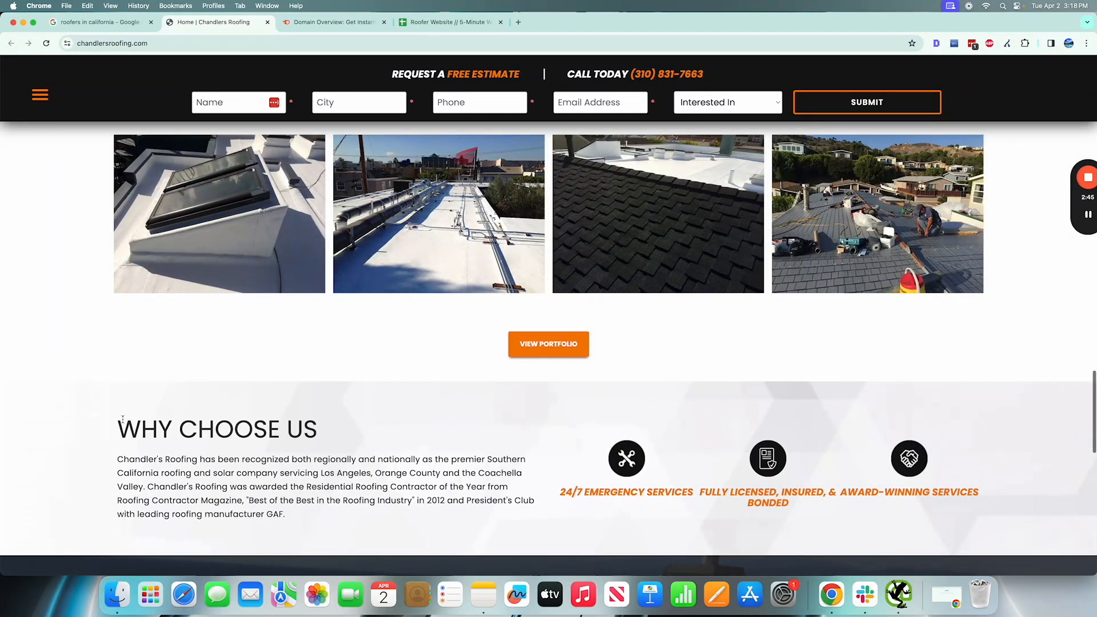
left_click_drag(328, 452, 313, 504)
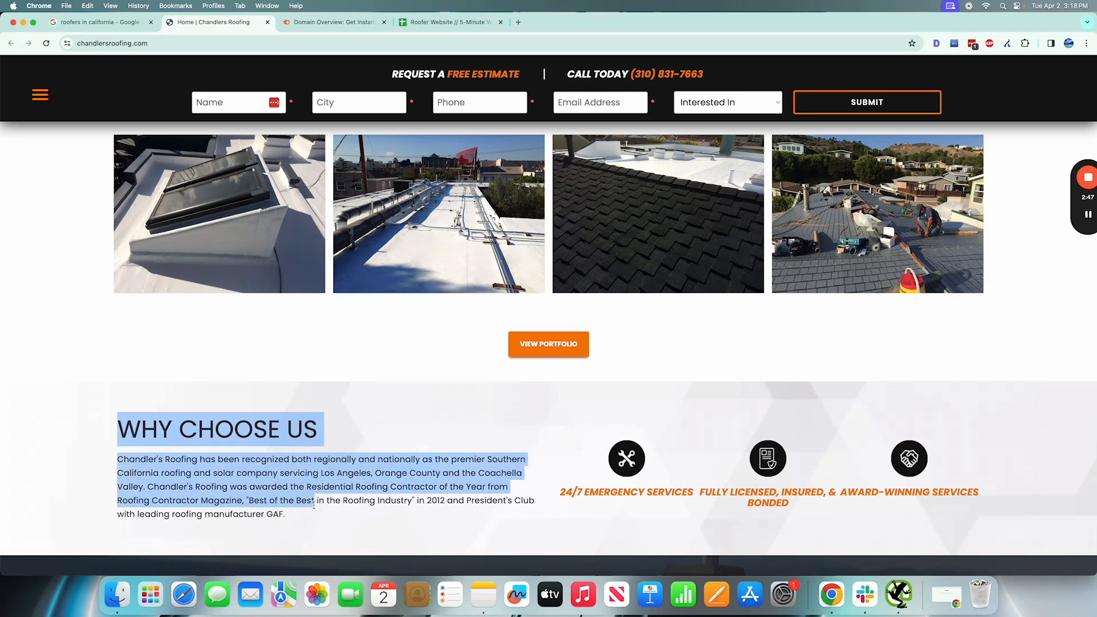
scroll(416, 466, "up", 1)
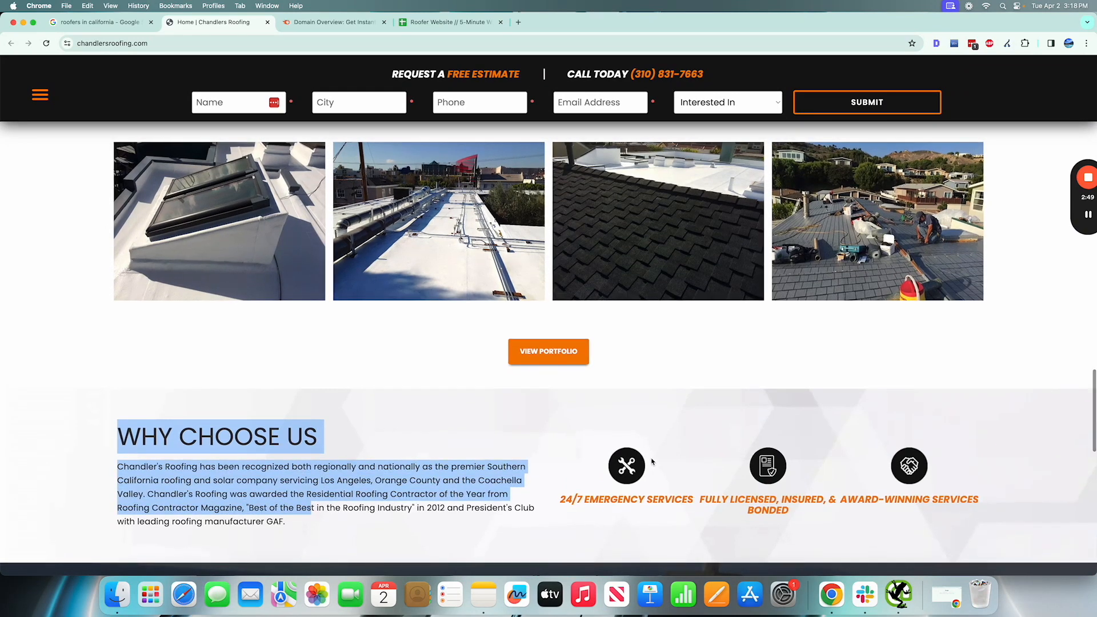
left_click_drag(566, 499, 661, 501)
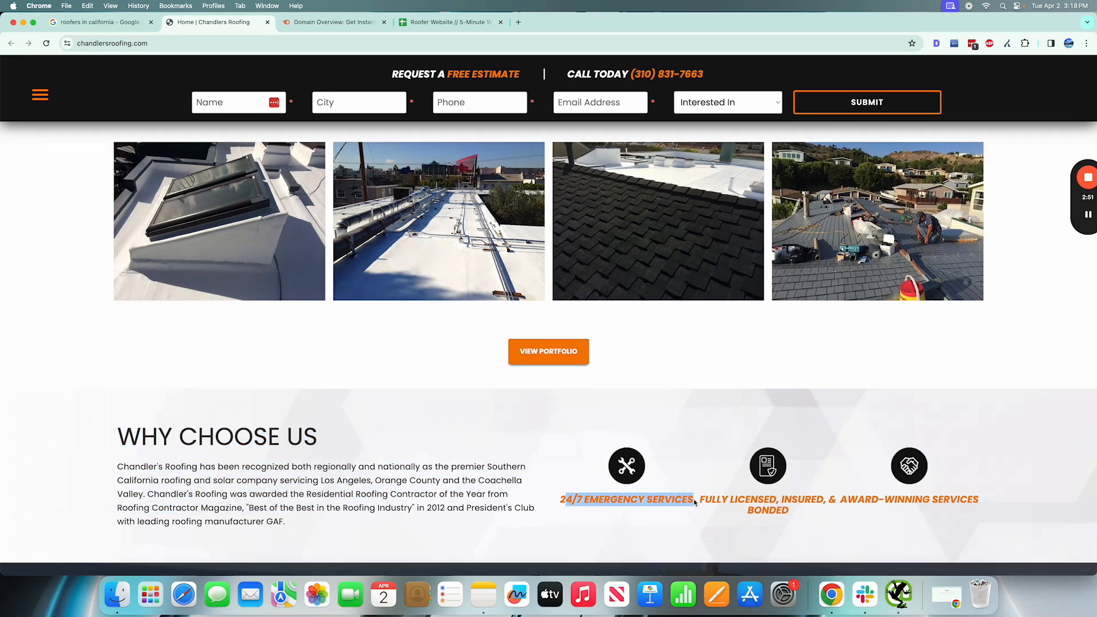
Step: Look over the Featured Projects gallery and the footer with the sitemap, products and location
scroll(845, 500, "up", 6)
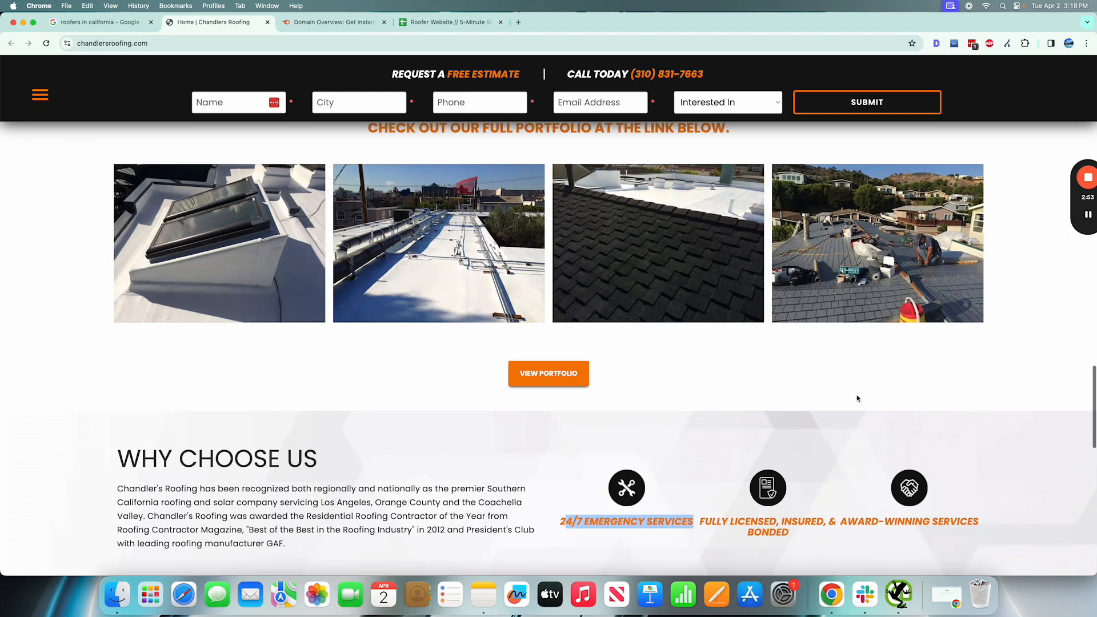
scroll(438, 364, "down", 4)
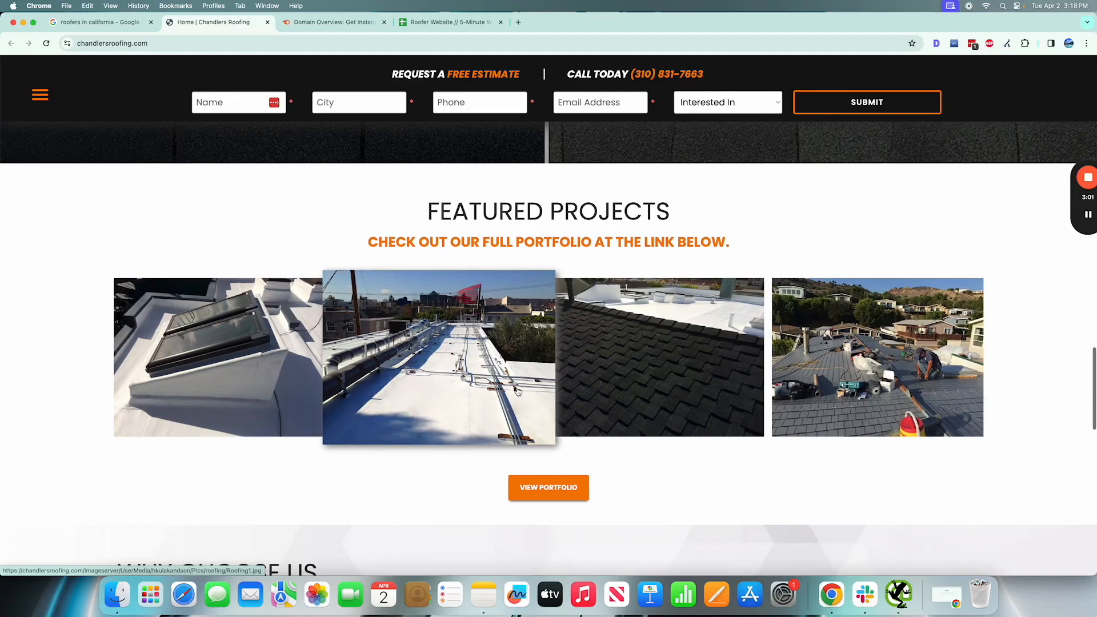
scroll(517, 389, "down", 13)
scroll(517, 392, "down", 3)
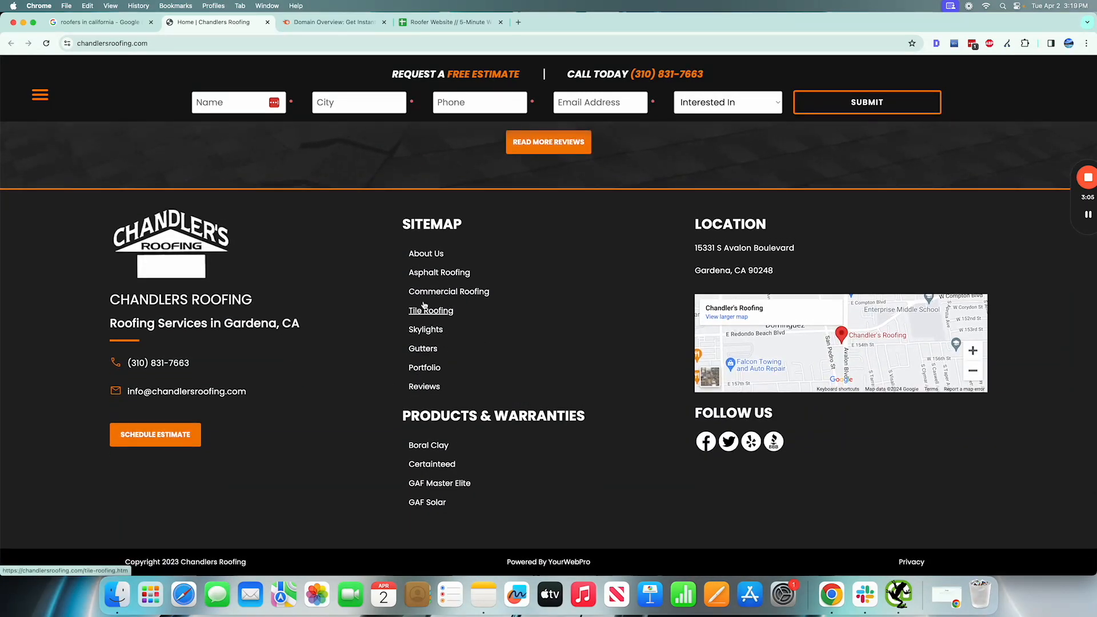
Step: Watch the homepage's video banner again and check the header with its navigation and free estimate form
scroll(424, 305, "up", 20)
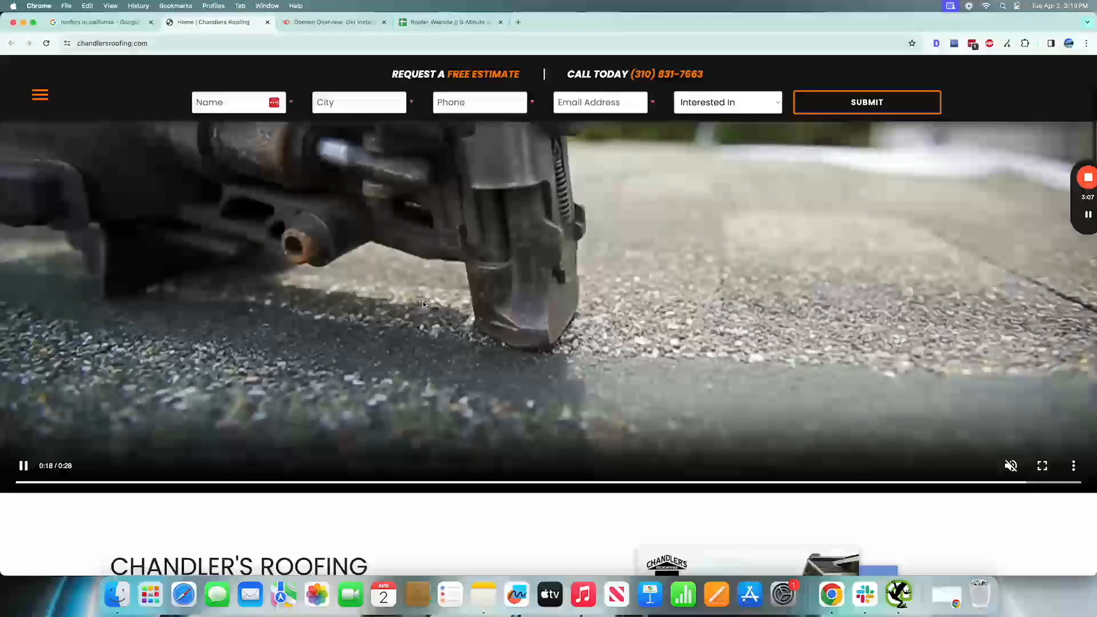
scroll(423, 305, "up", 3)
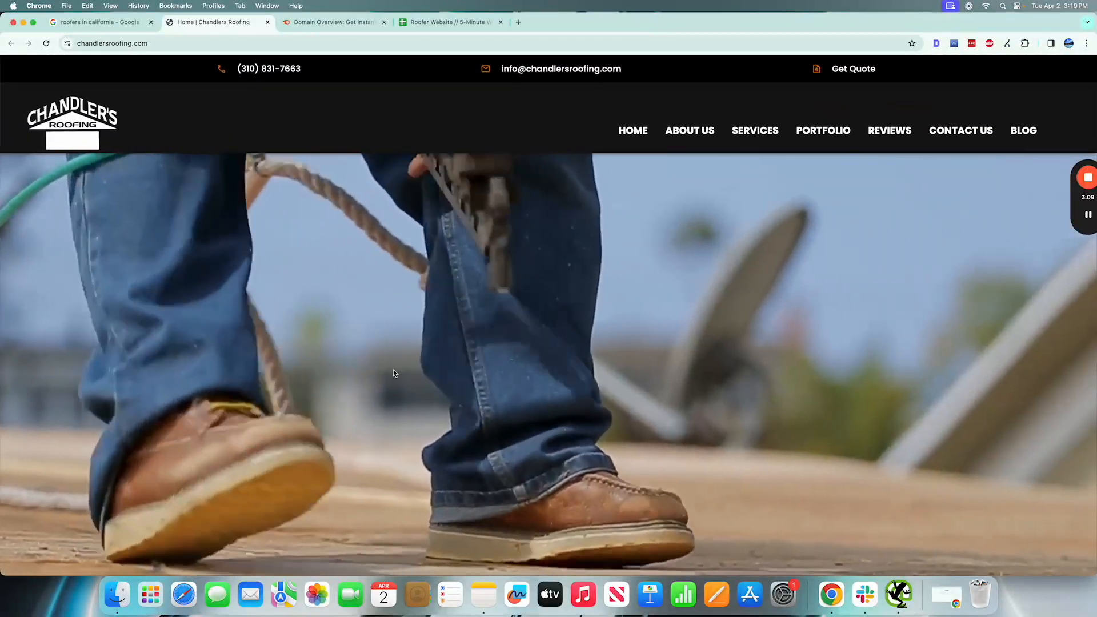
scroll(681, 299, "down", 3)
scroll(680, 300, "up", 3)
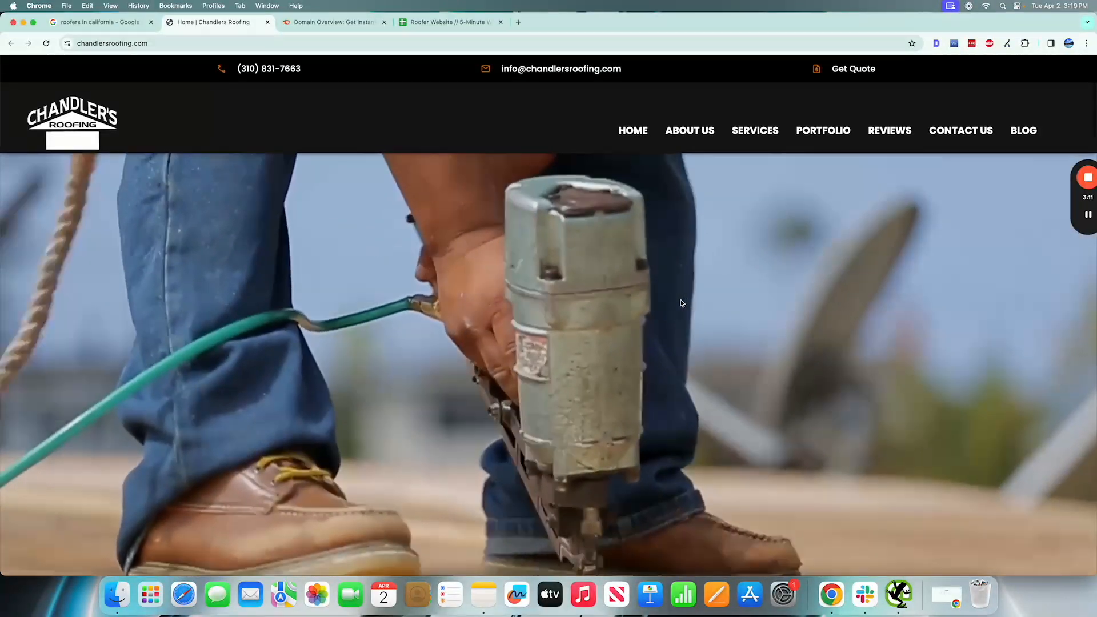
scroll(681, 303, "down", 4)
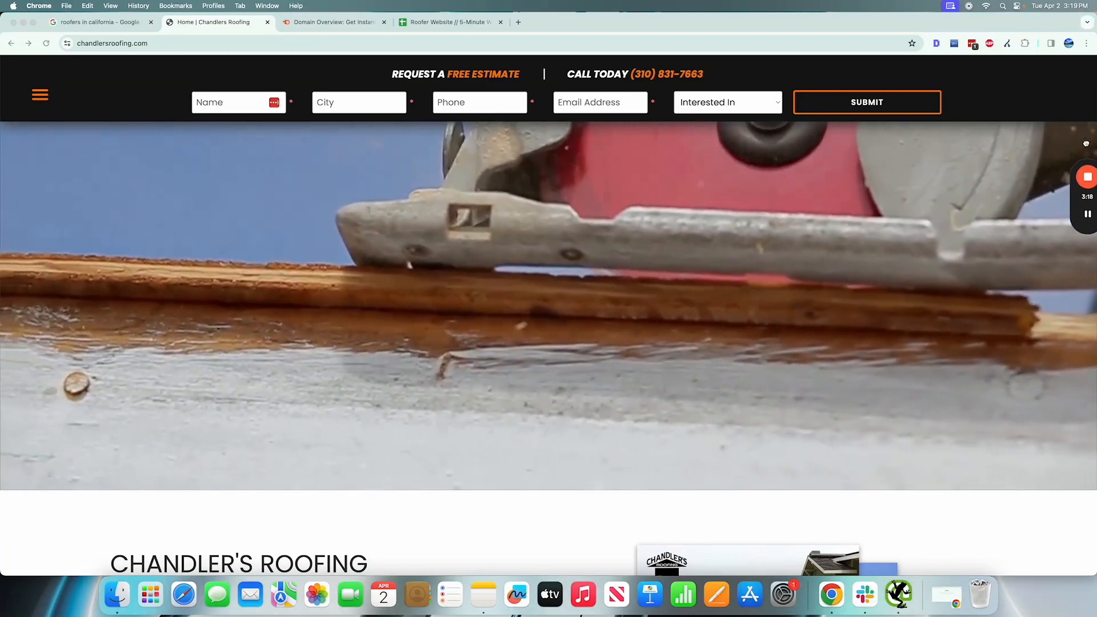
scroll(613, 314, "up", 4)
scroll(612, 315, "down", 2)
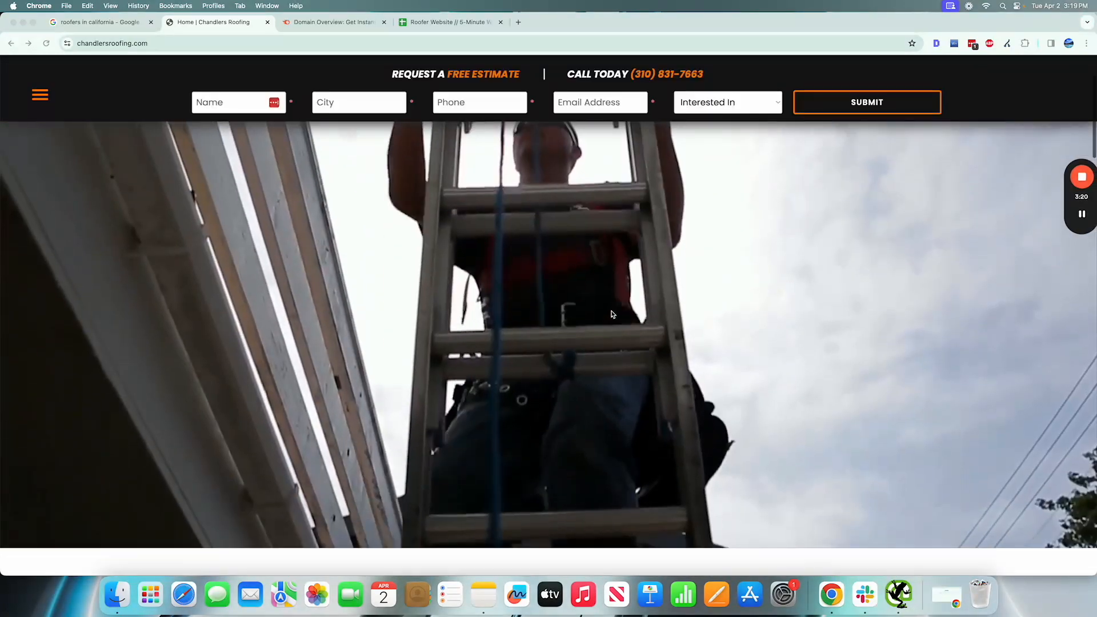
scroll(613, 314, "up", 3)
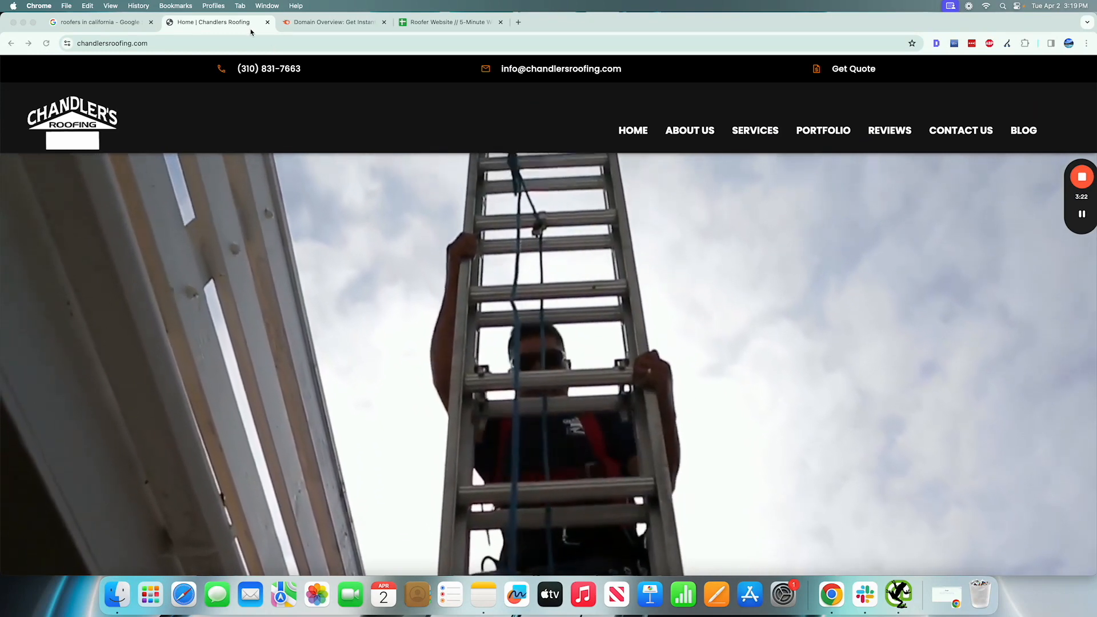
left_click(249, 44)
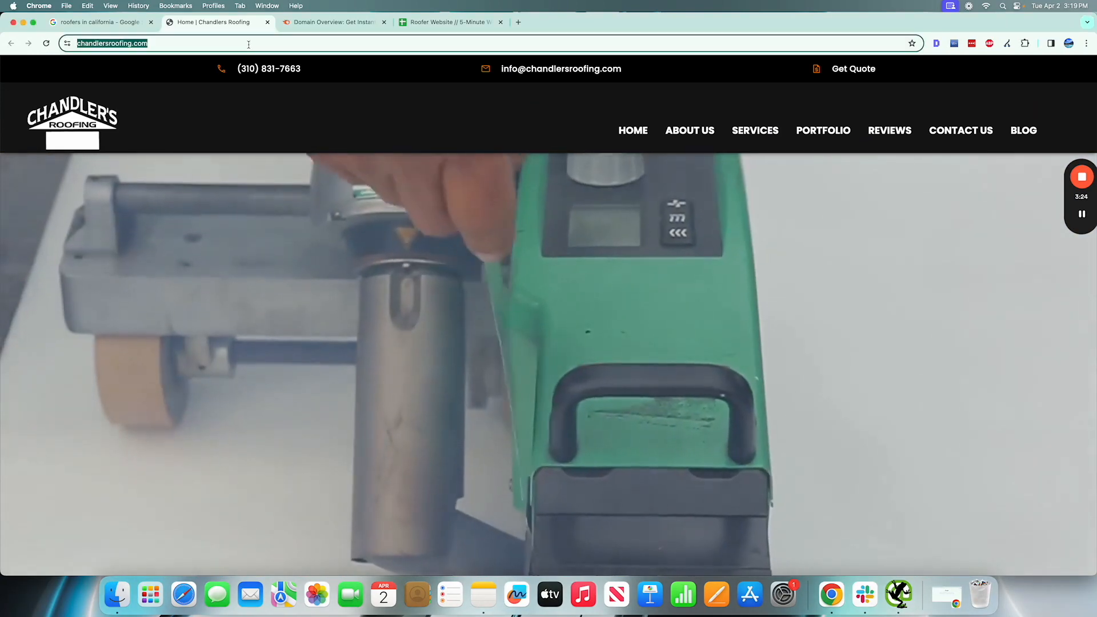
key("super+t")
type("pagespeed.web.dev")
key("Return")
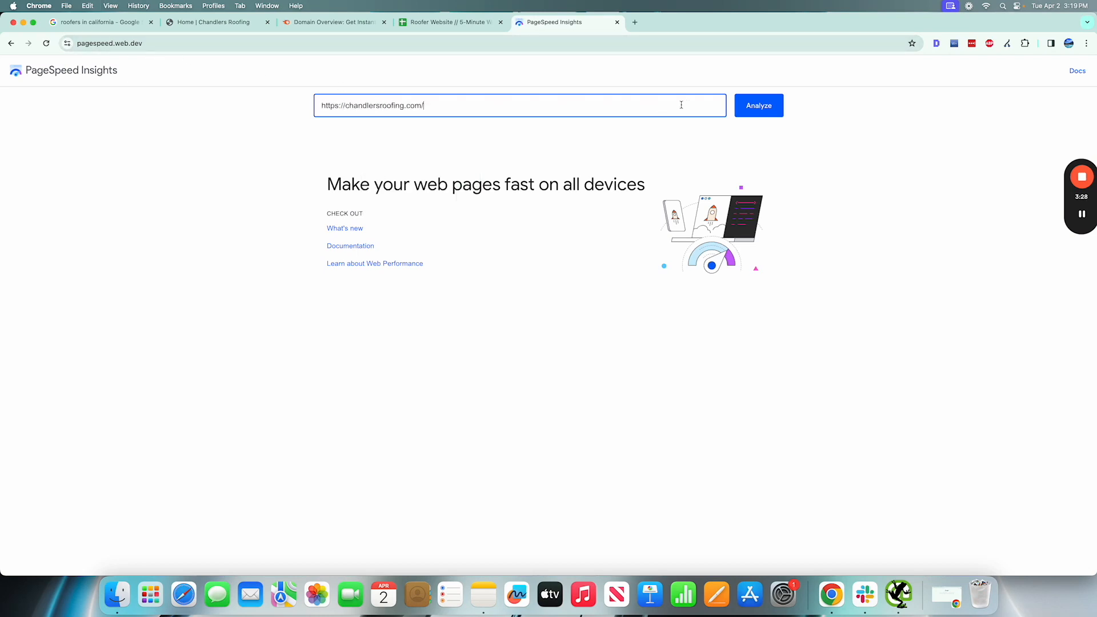
key("Return")
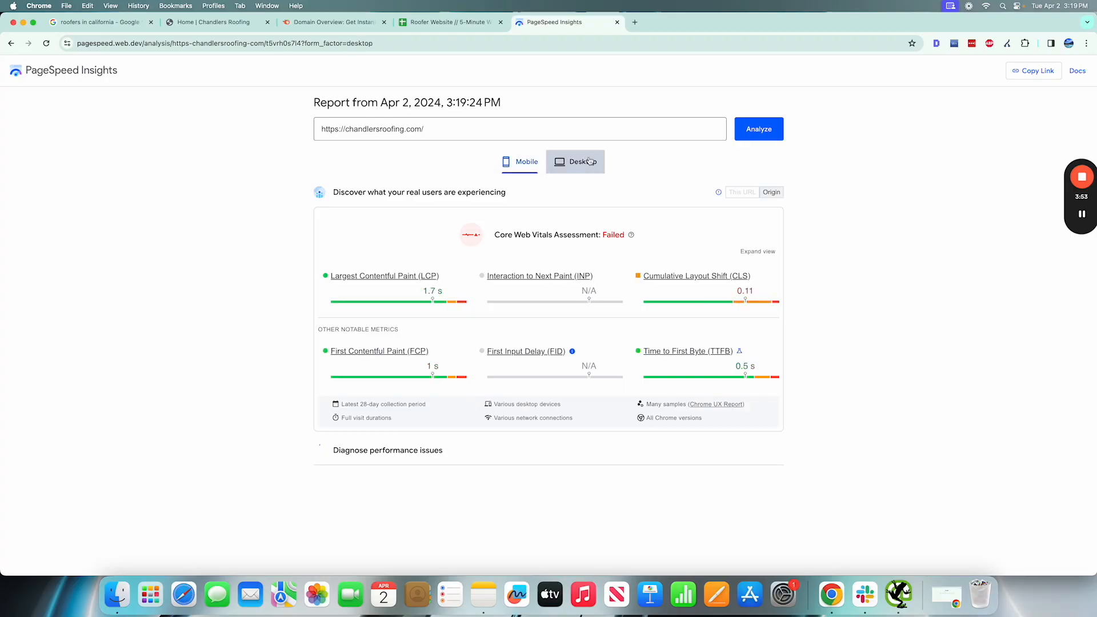
Step: Show the mobile report and review its performance, accessibility, best practices and SEO scores
left_click(528, 165)
scroll(600, 261, "down", 3)
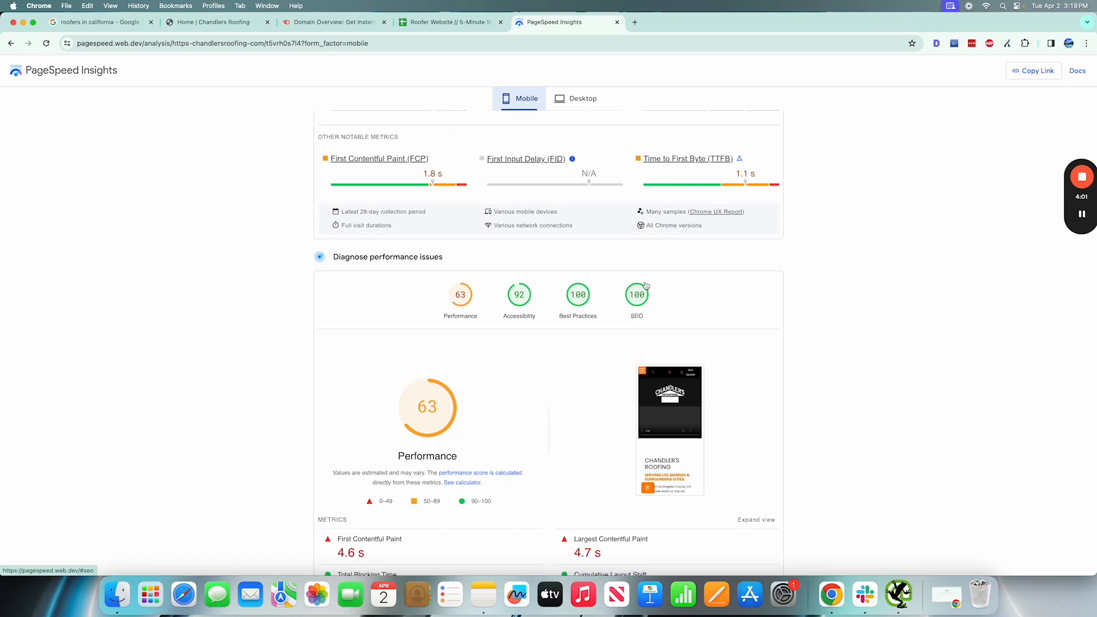
scroll(646, 285, "down", 1)
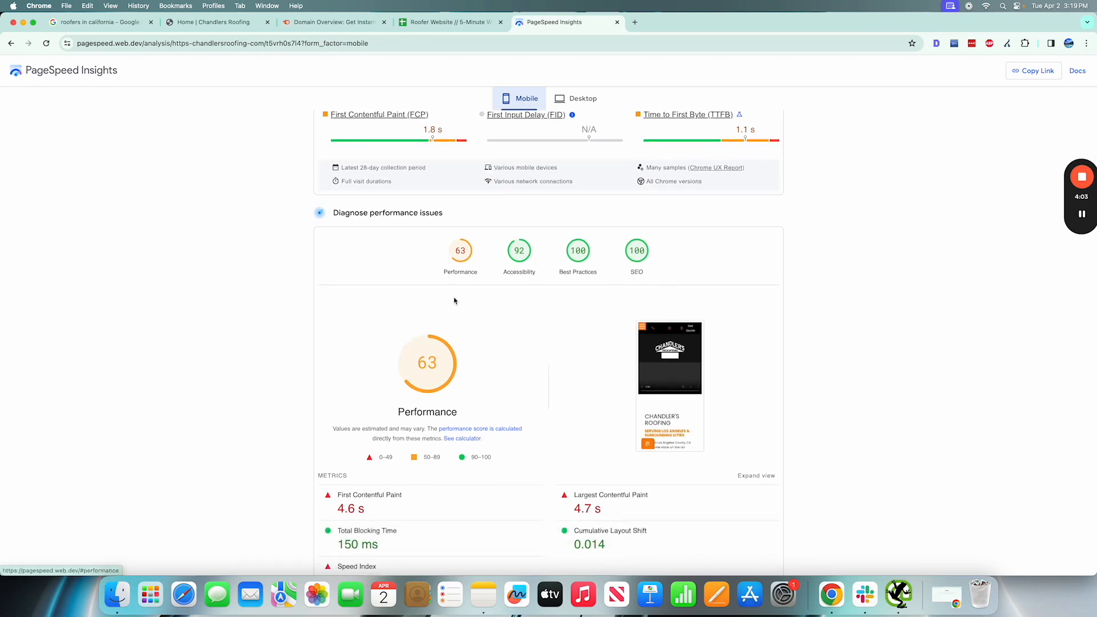
Step: Highlight the alt attribute code of the intro image in the audit of image elements without explicit width and height
scroll(490, 323, "down", 4)
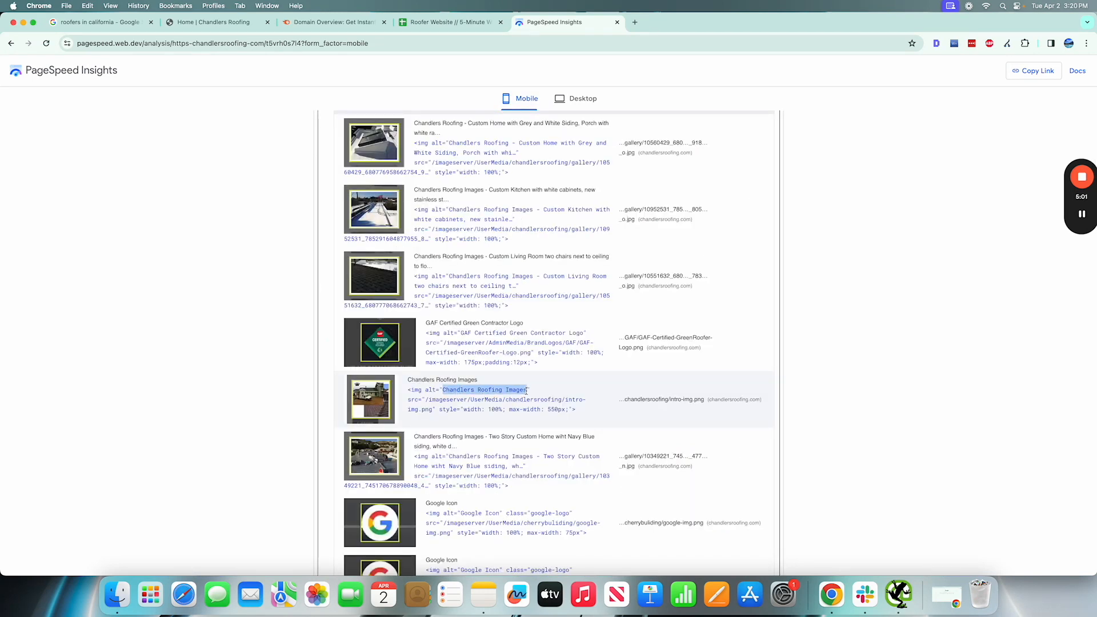
left_click_drag(408, 393, 444, 397)
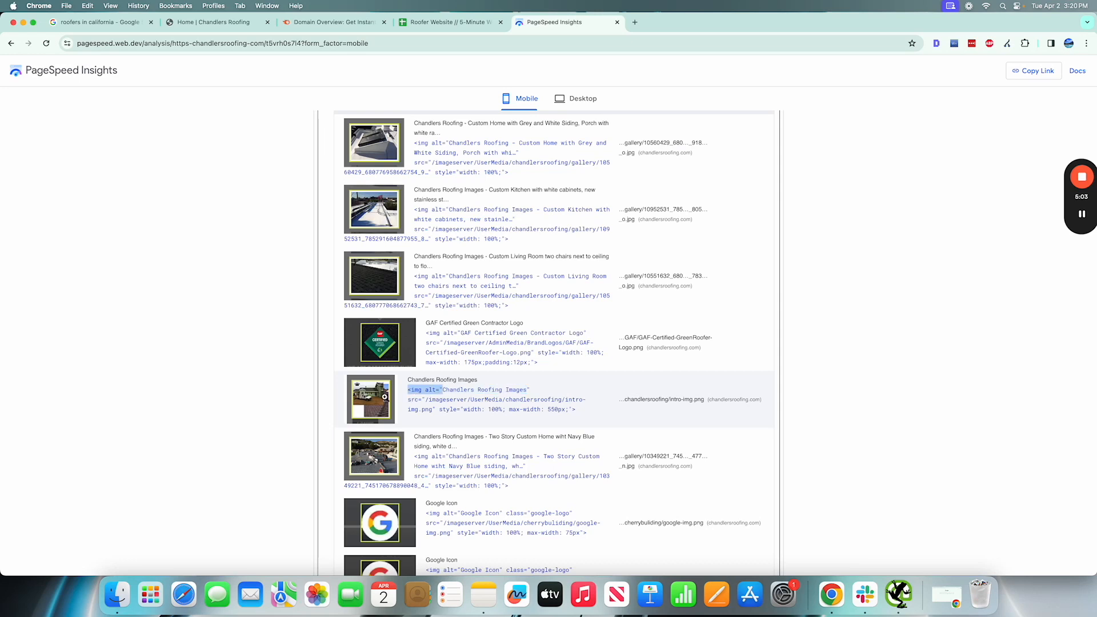
triple_click(446, 392)
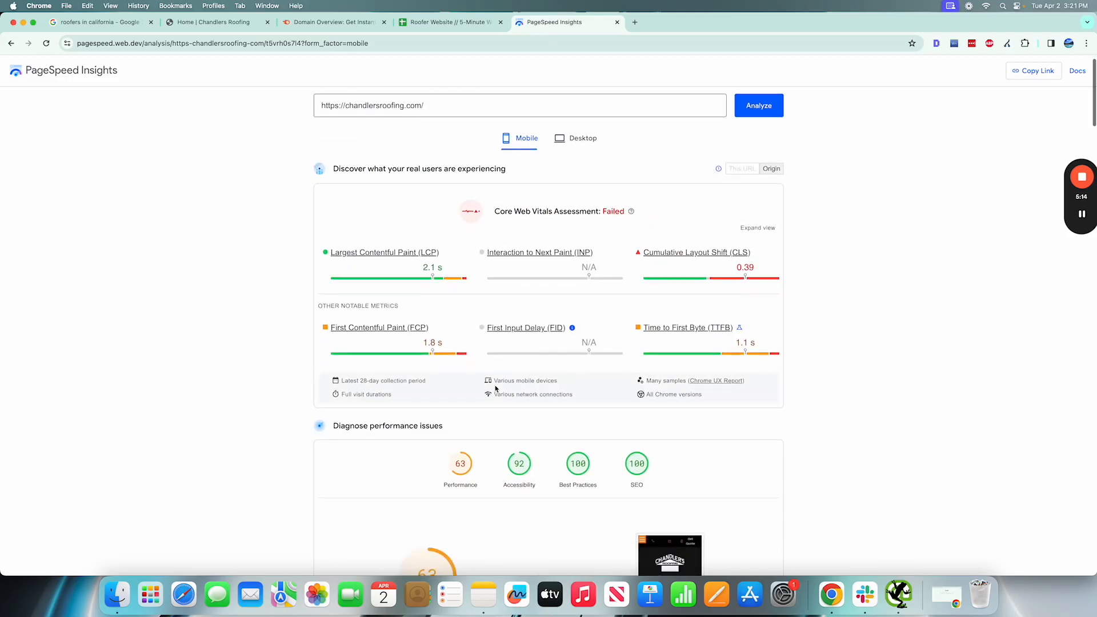
Step: Highlight the First Contentful Paint and Largest Contentful Paint metrics in the mobile report
scroll(563, 444, "down", 10)
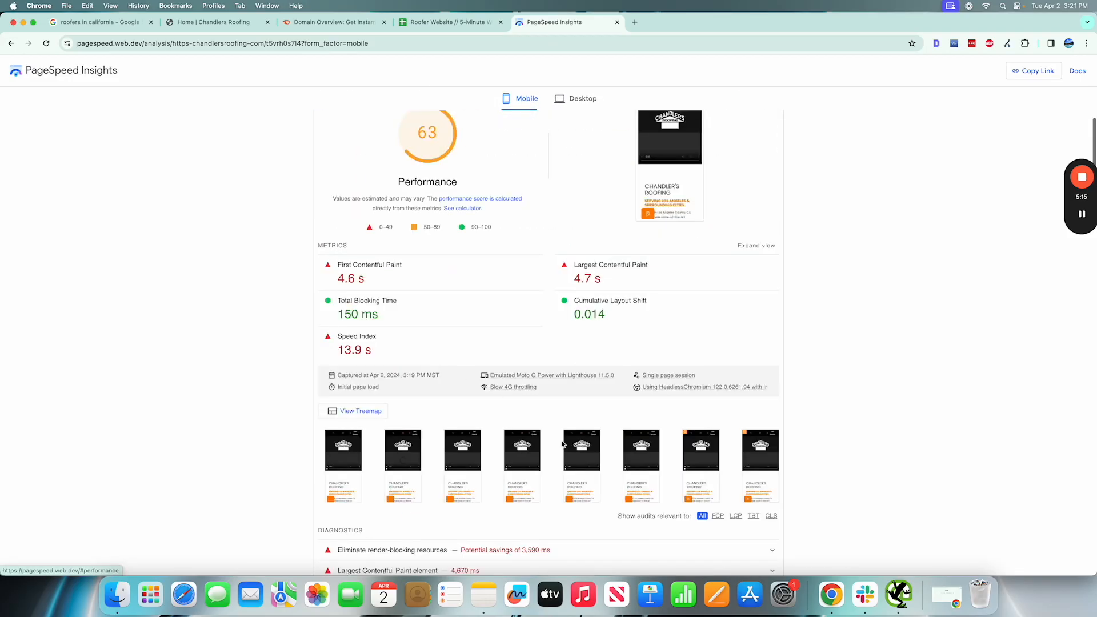
scroll(344, 287, "down", 1)
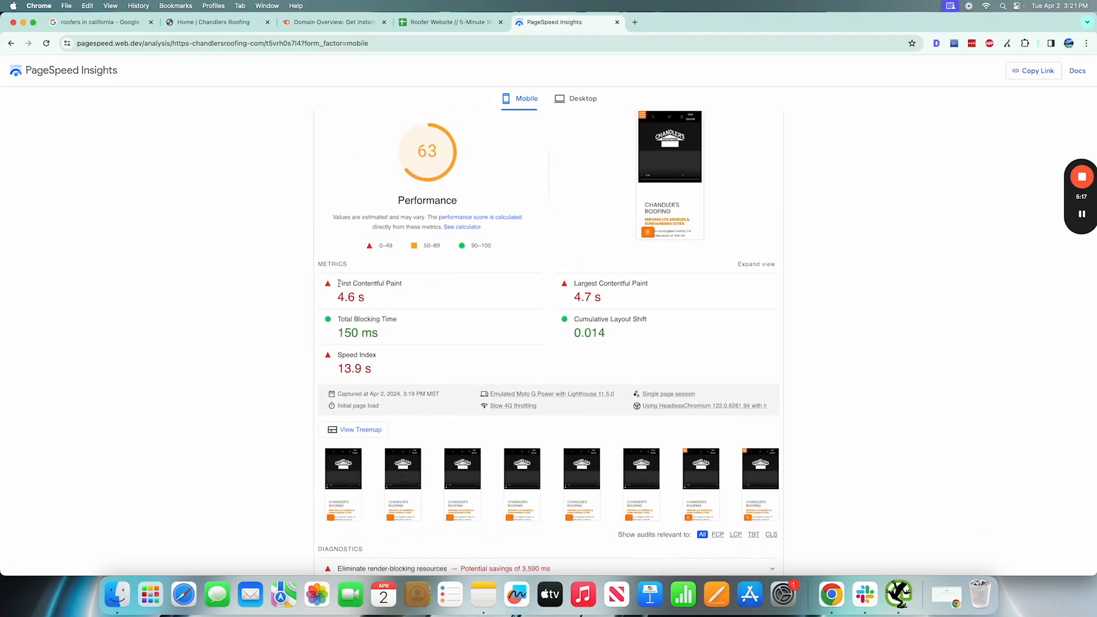
mouse_move(556, 285)
left_mouse_down()
mouse_move(666, 304)
mouse_move(342, 284)
left_mouse_up()
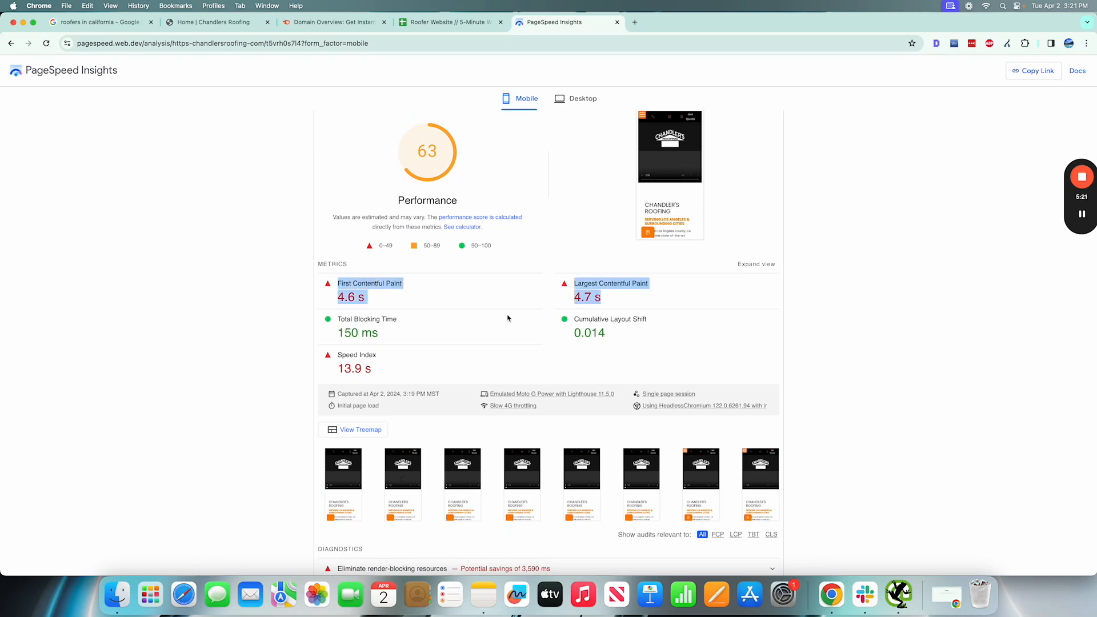
Step: Compare the mobile report's real-user metrics with its four category scores and performance diagnostics
scroll(508, 319, "down", 5)
scroll(408, 382, "up", 9)
scroll(408, 382, "up", 5)
scroll(503, 323, "down", 6)
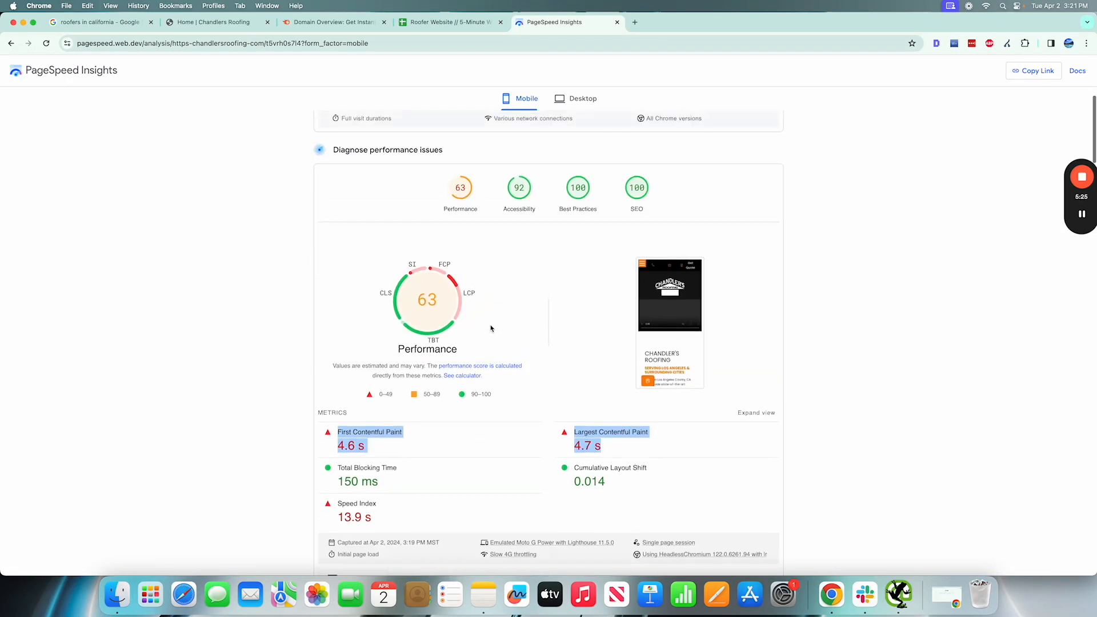
scroll(543, 180, "up", 5)
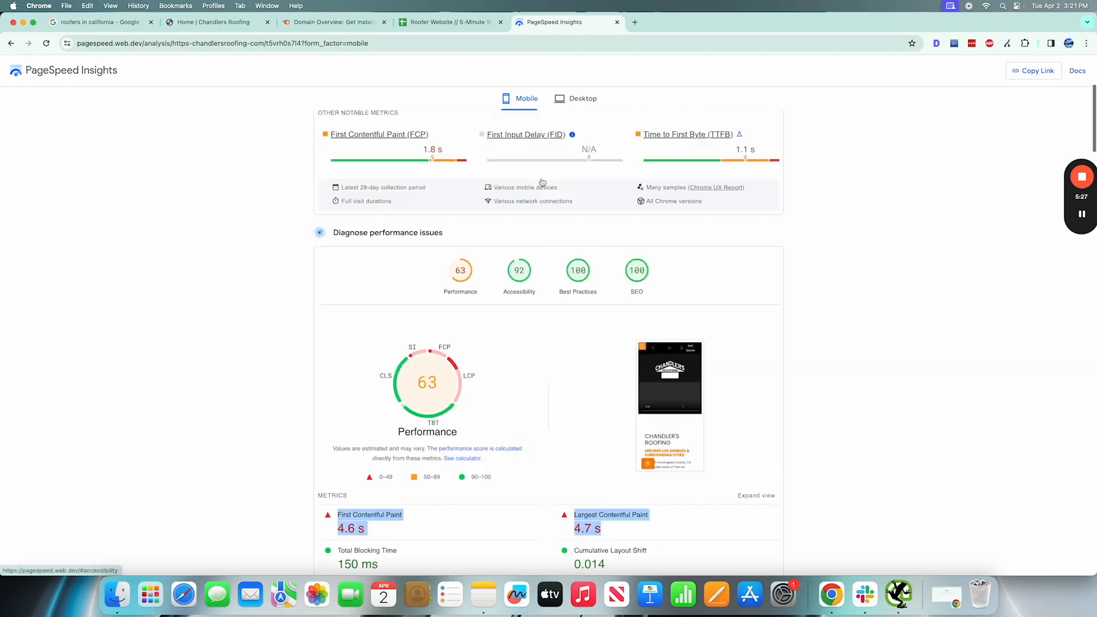
scroll(481, 400, "down", 2)
scroll(481, 400, "down", 1)
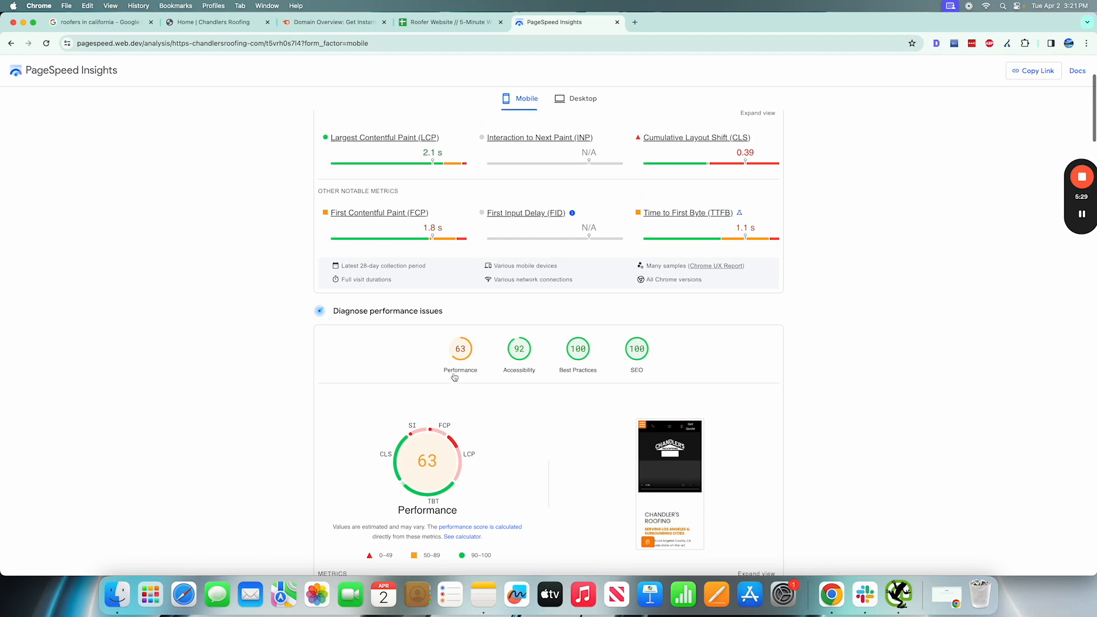
scroll(545, 310, "up", 5)
scroll(483, 299, "down", 6)
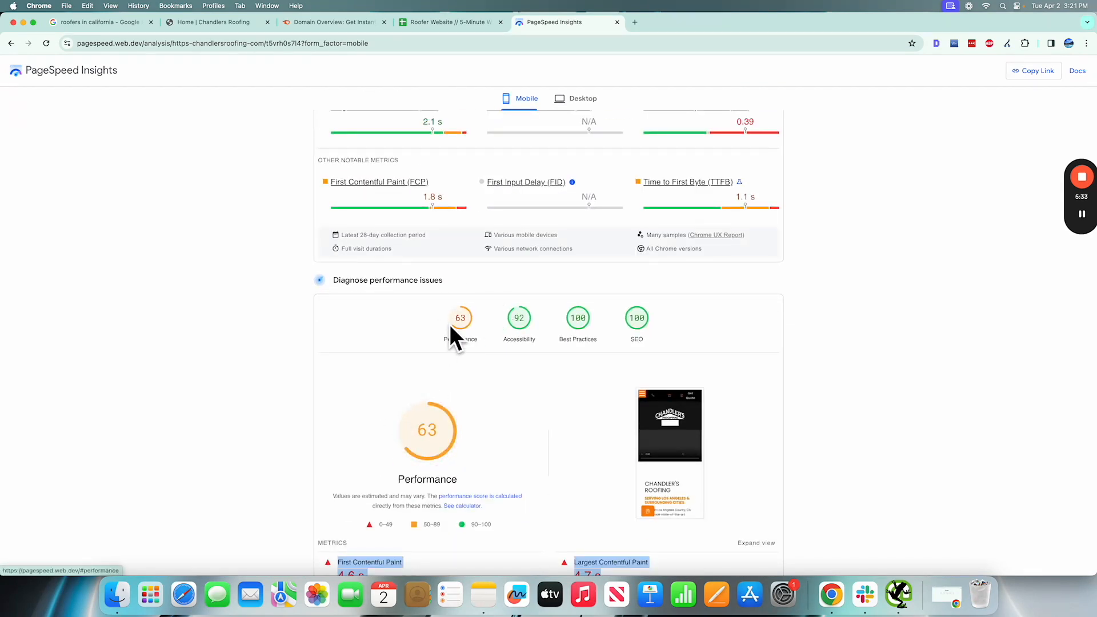
scroll(443, 340, "up", 3)
scroll(516, 294, "down", 5)
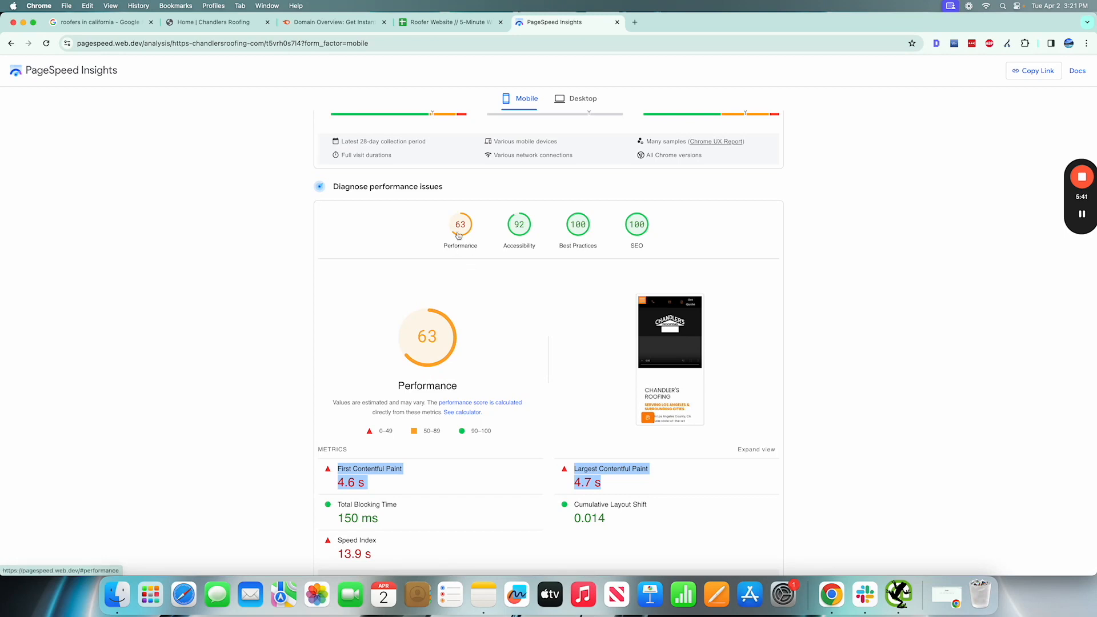
scroll(508, 240, "up", 3)
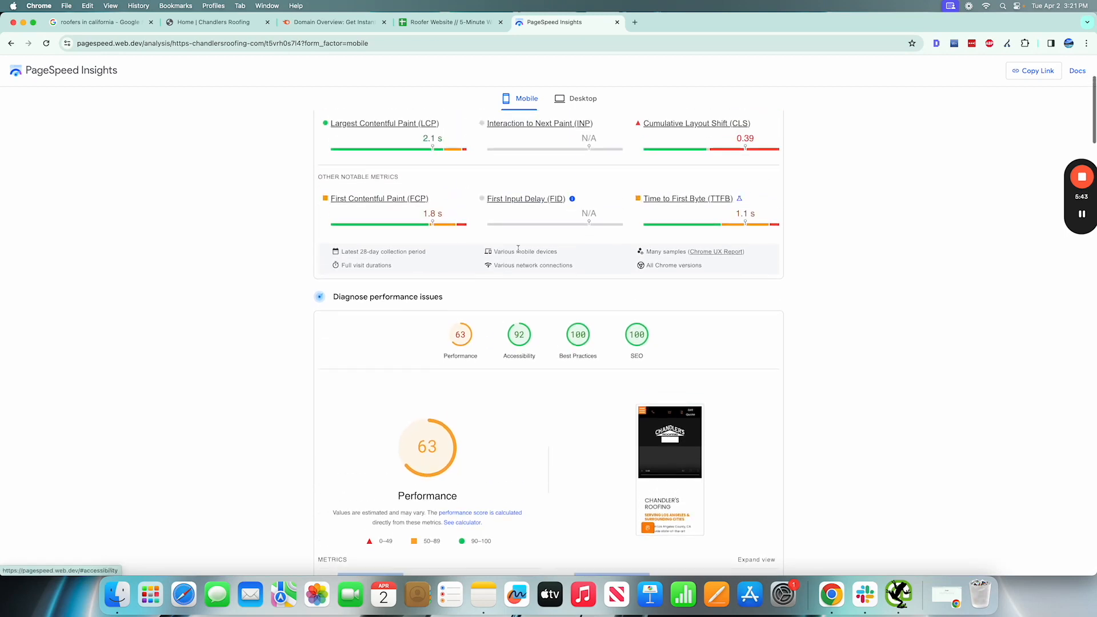
left_click(565, 334)
scroll(612, 337, "up", 15)
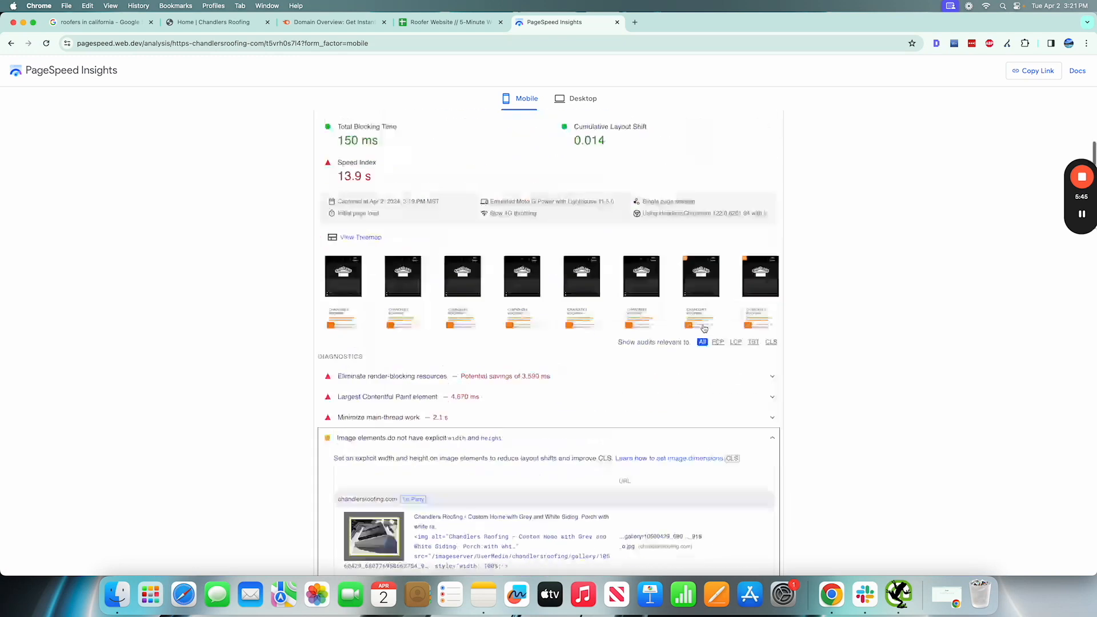
Step: Switch to the desktop report and review its category scores and performance metrics
left_click(576, 98)
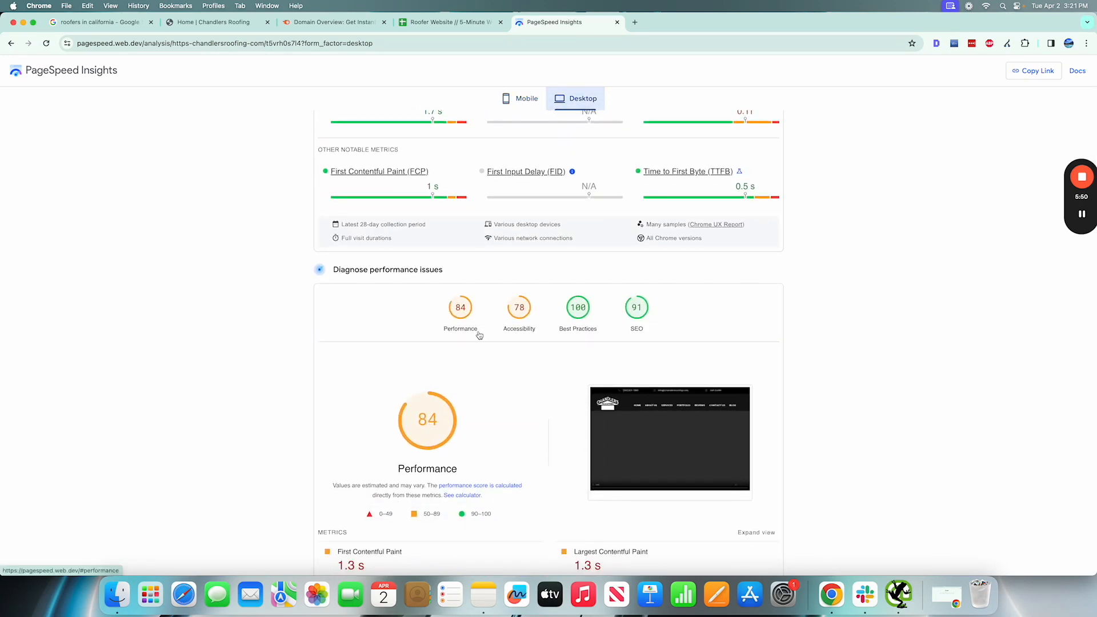
scroll(457, 392, "down", 3)
scroll(457, 392, "up", 2)
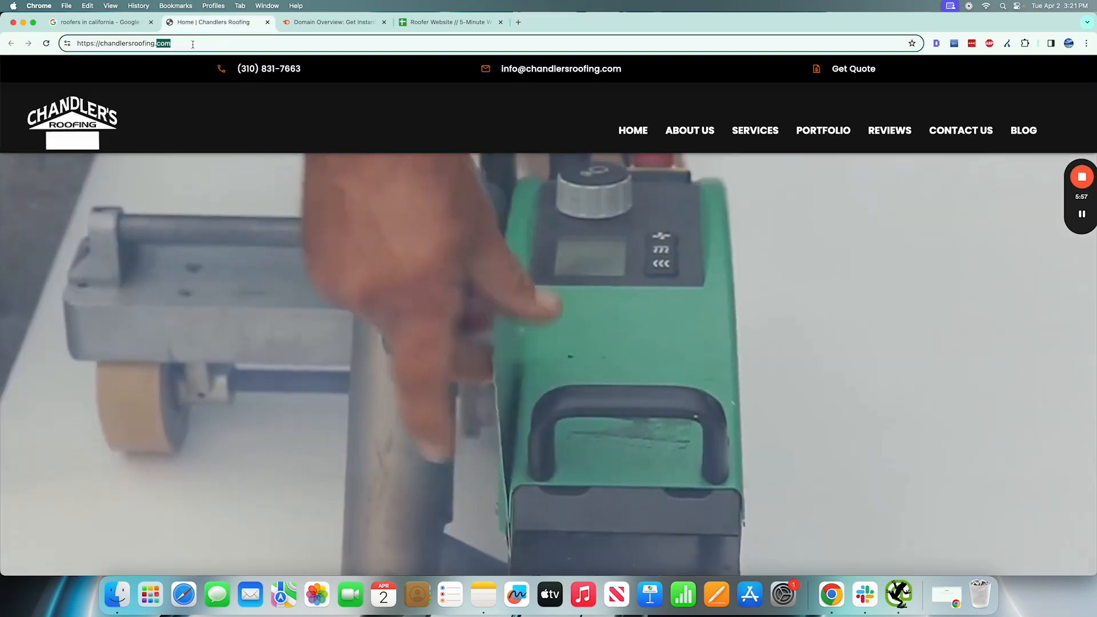
Step: Copy the roofing site's address and run a worldwide Domain Overview for it in Semrush
key("super+a")
left_click(335, 22)
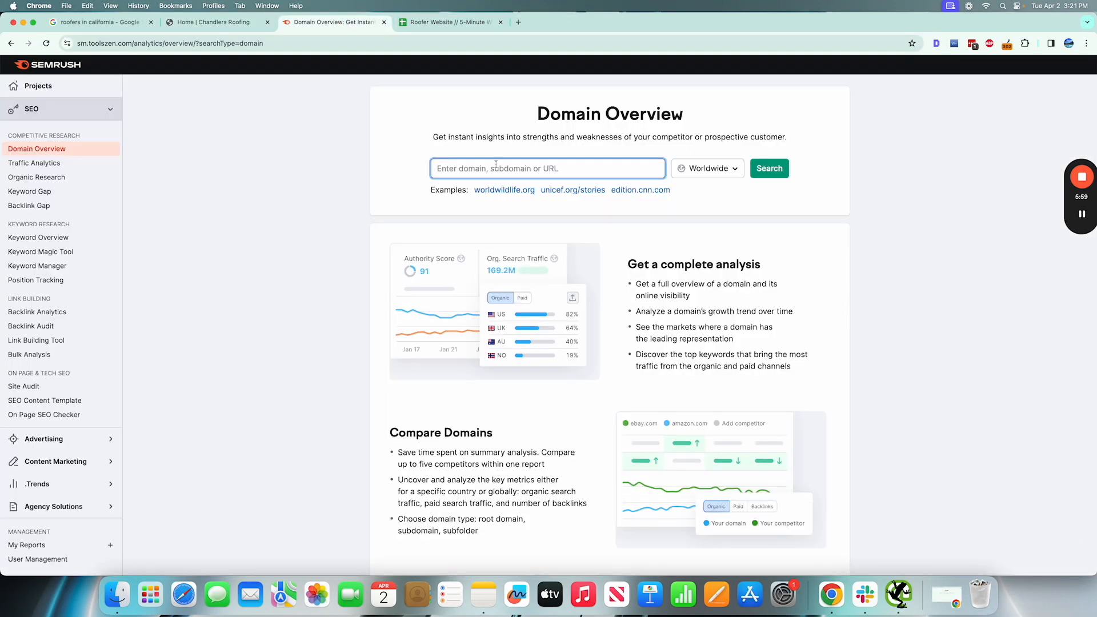
key("Return")
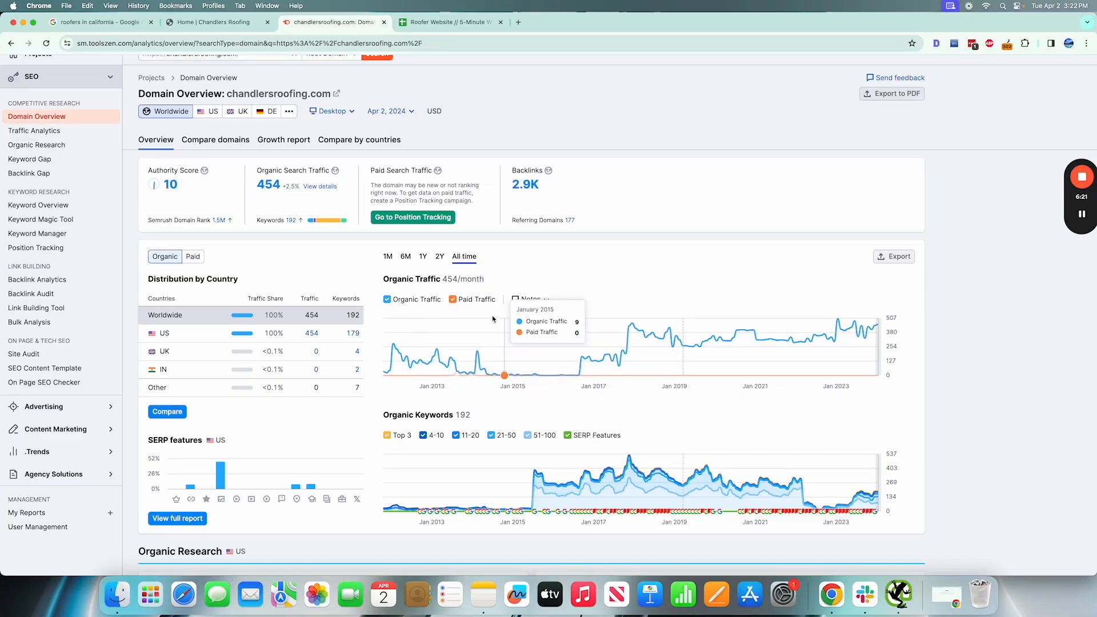
Step: Examine the all-time organic traffic and keyword charts and the top organic keywords, including "chandler roofing"
scroll(517, 443, "down", 1)
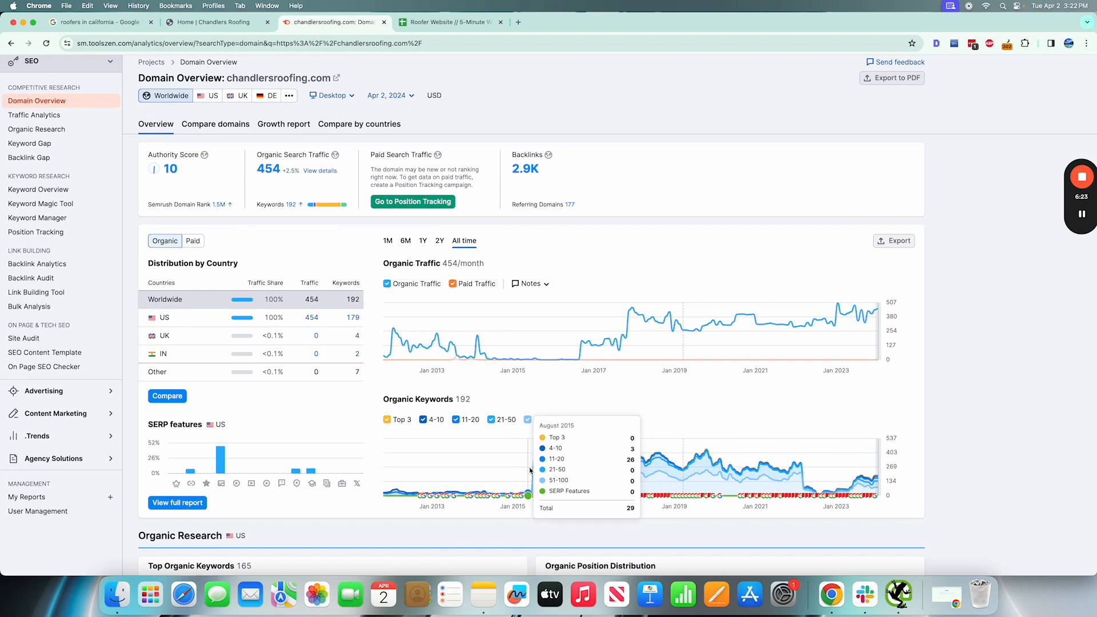
scroll(573, 452, "down", 2)
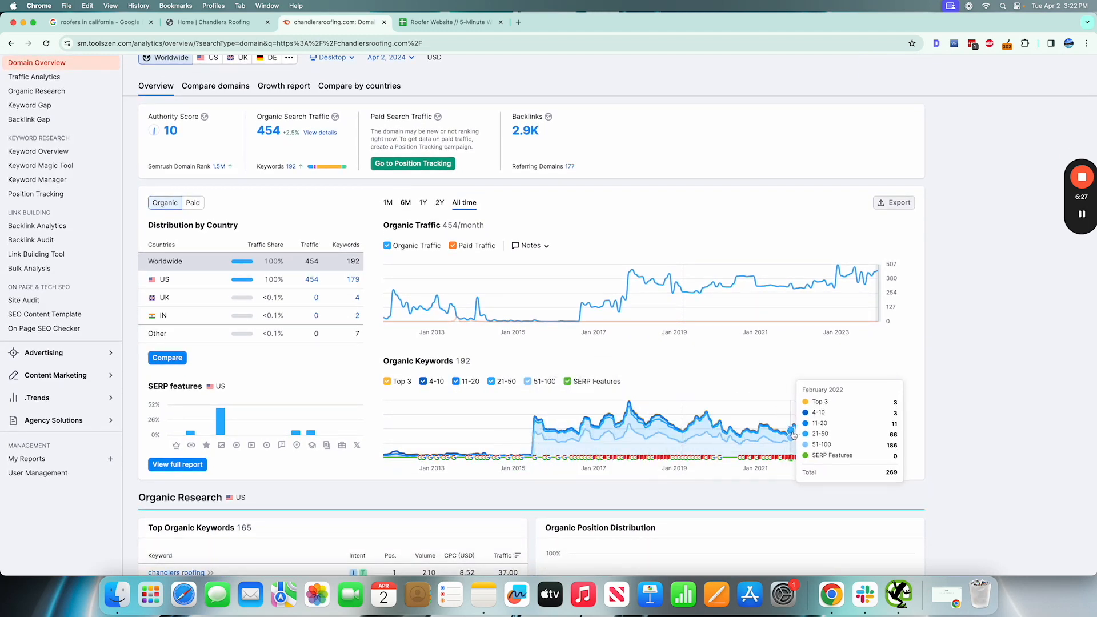
scroll(772, 454, "down", 5)
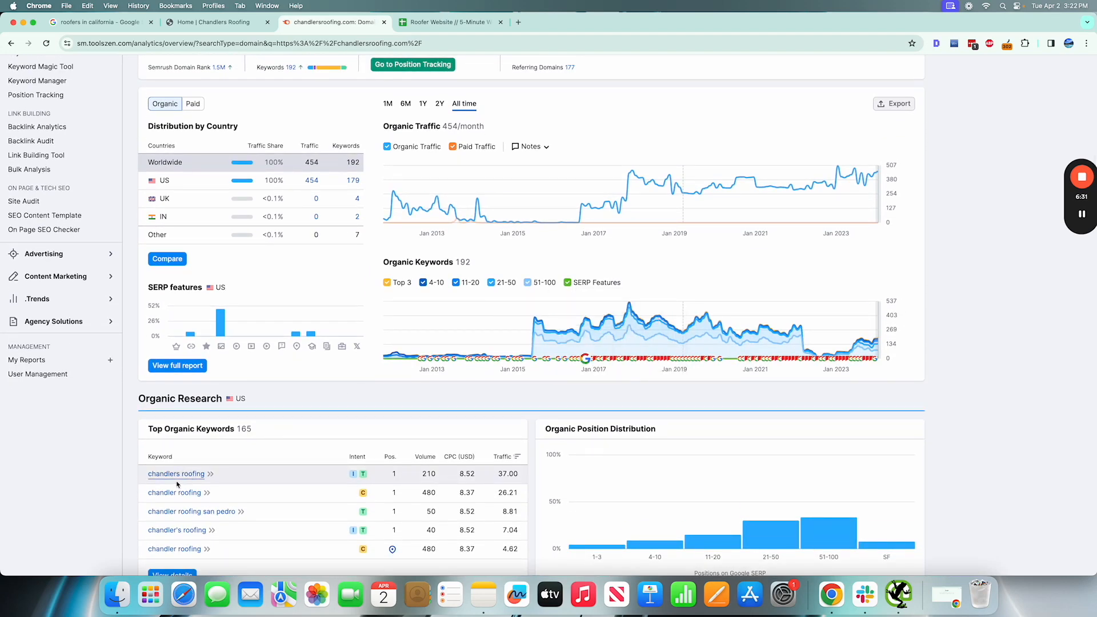
scroll(189, 477, "down", 2)
scroll(211, 486, "up", 1)
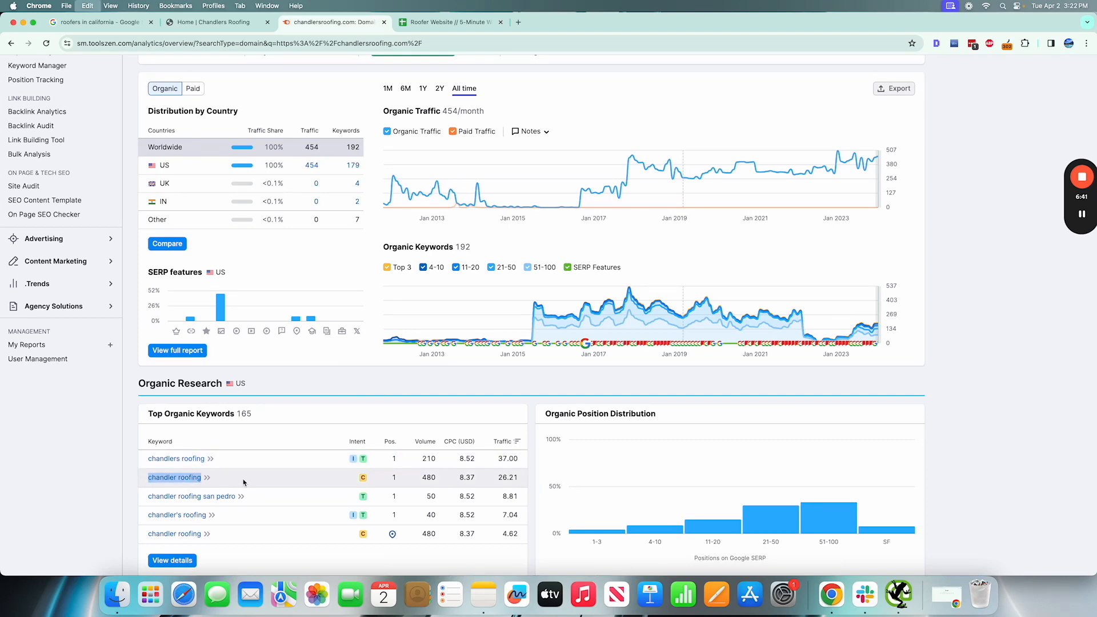
Step: Search Google for "chandler roofing" in a new tab, dismiss the location prompt, check Chandler's Roofing's placement, and close the tab
key("super+t")
type("chandler roofing")
key("Return")
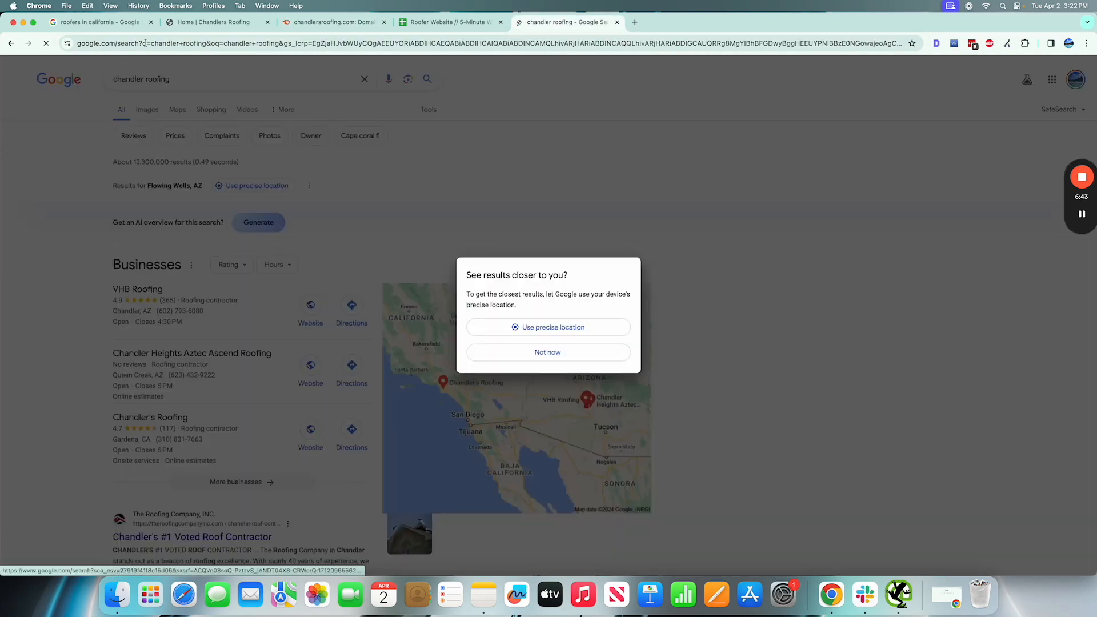
key("Escape")
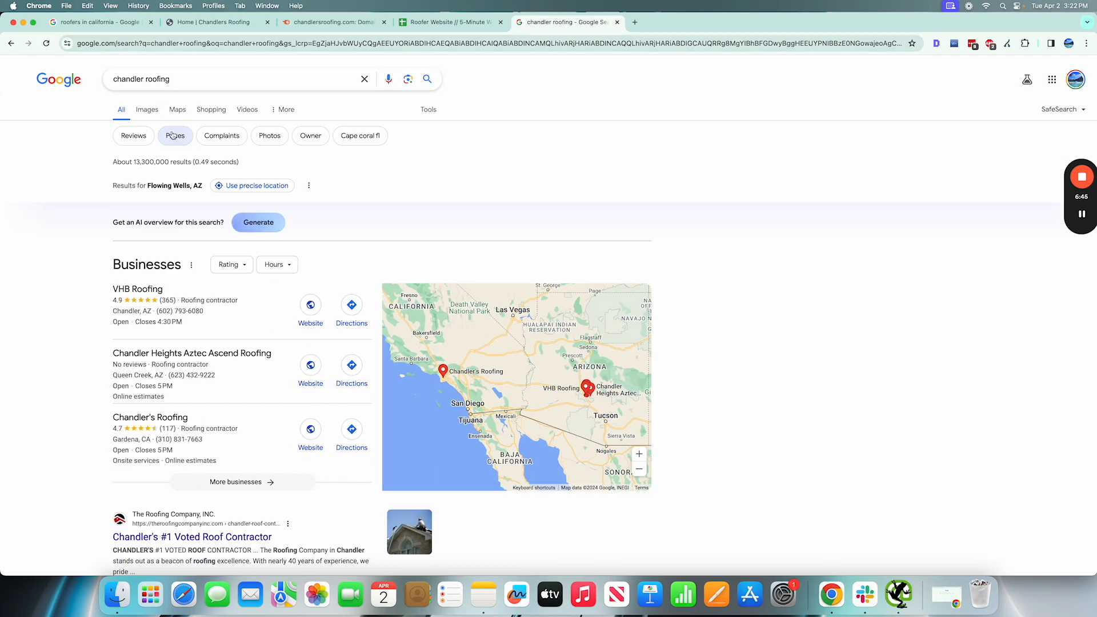
scroll(172, 136, "down", 1)
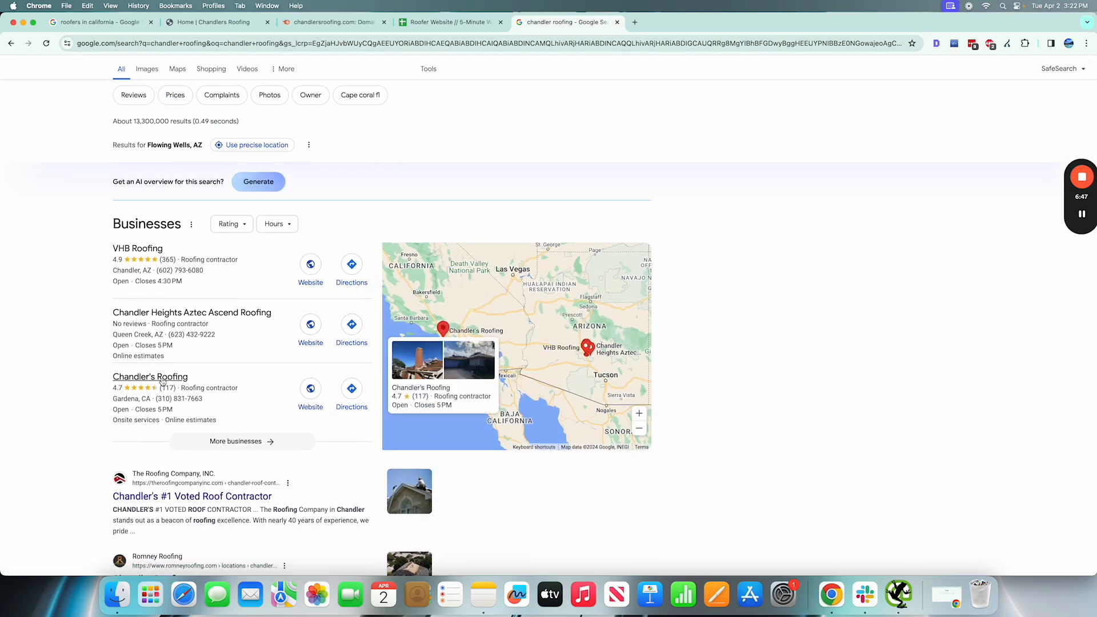
scroll(163, 382, "down", 3)
key("super+w")
Step: Examine the all-time organic keywords chart in Semrush, focusing on the period around January 2023
scroll(685, 337, "up", 1)
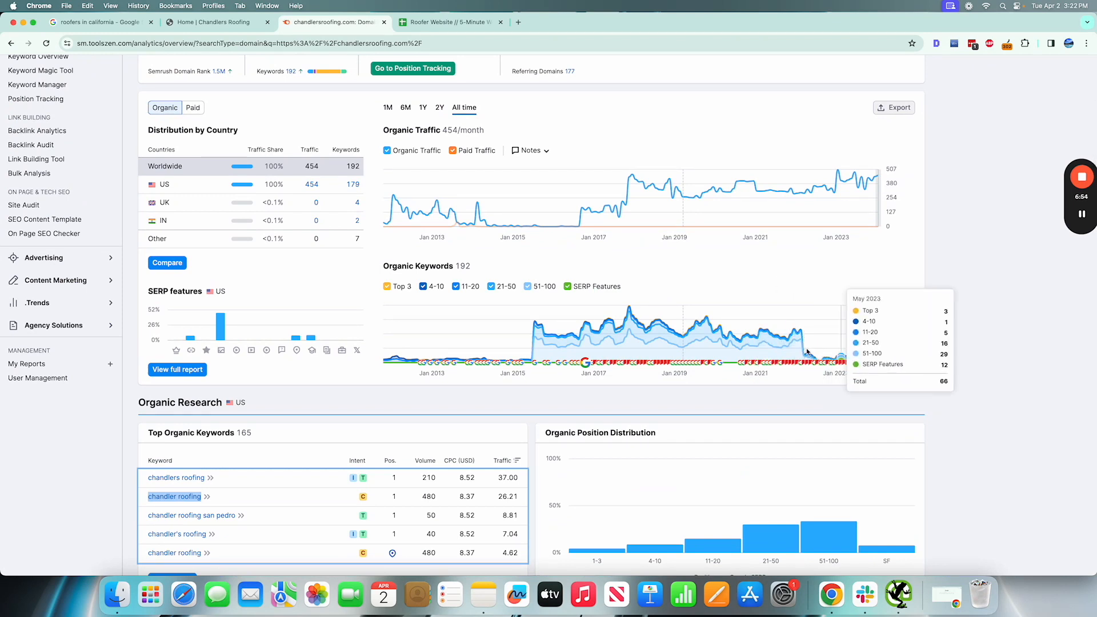
scroll(831, 328, "up", 1)
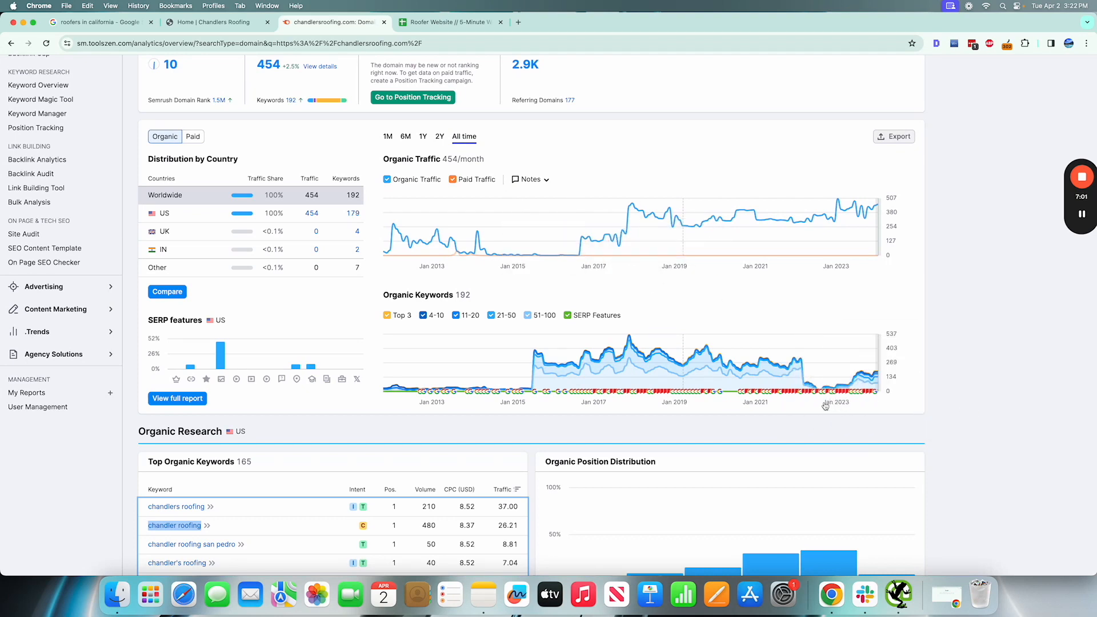
left_click_drag(826, 406, 858, 408)
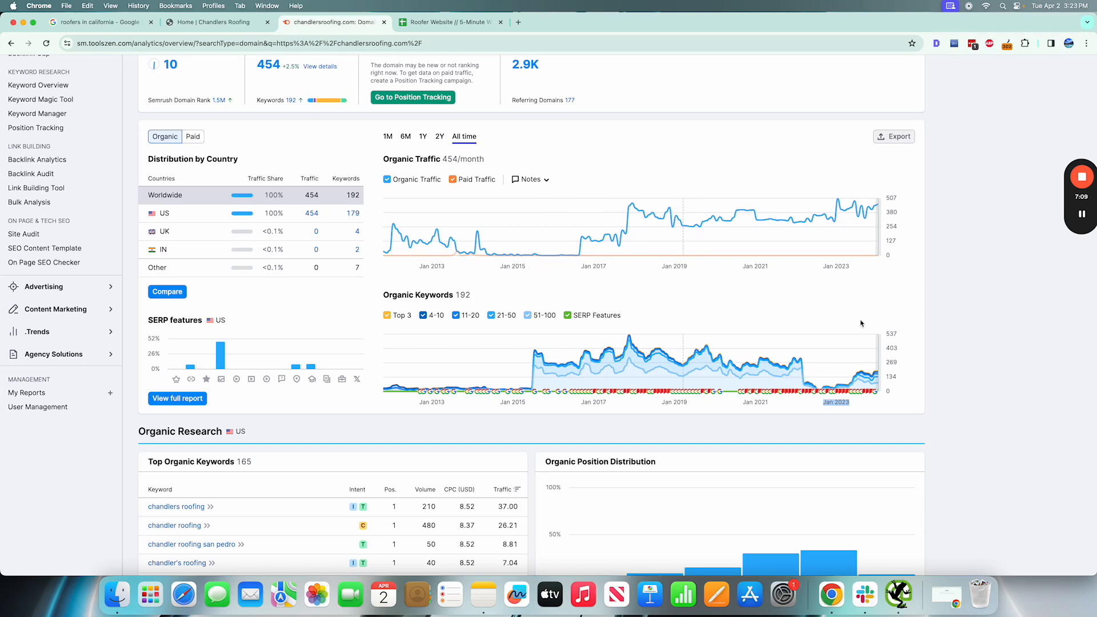
Step: Review the Top Organic Keywords table alongside the organic position distribution
scroll(861, 323, "down", 6)
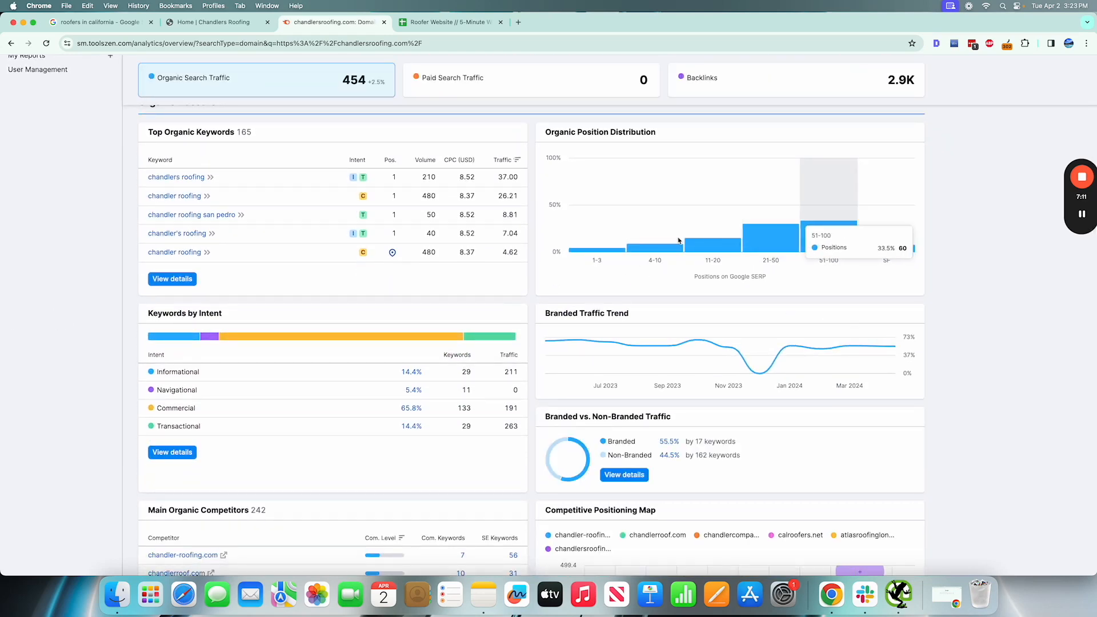
scroll(143, 379, "up", 2)
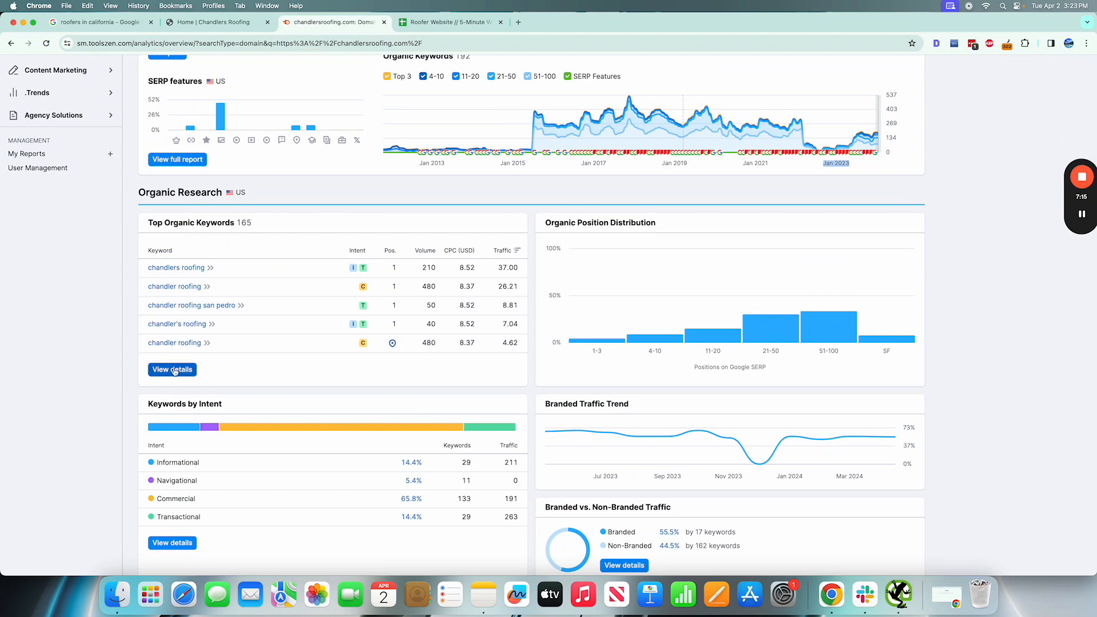
mouse_move(150, 221)
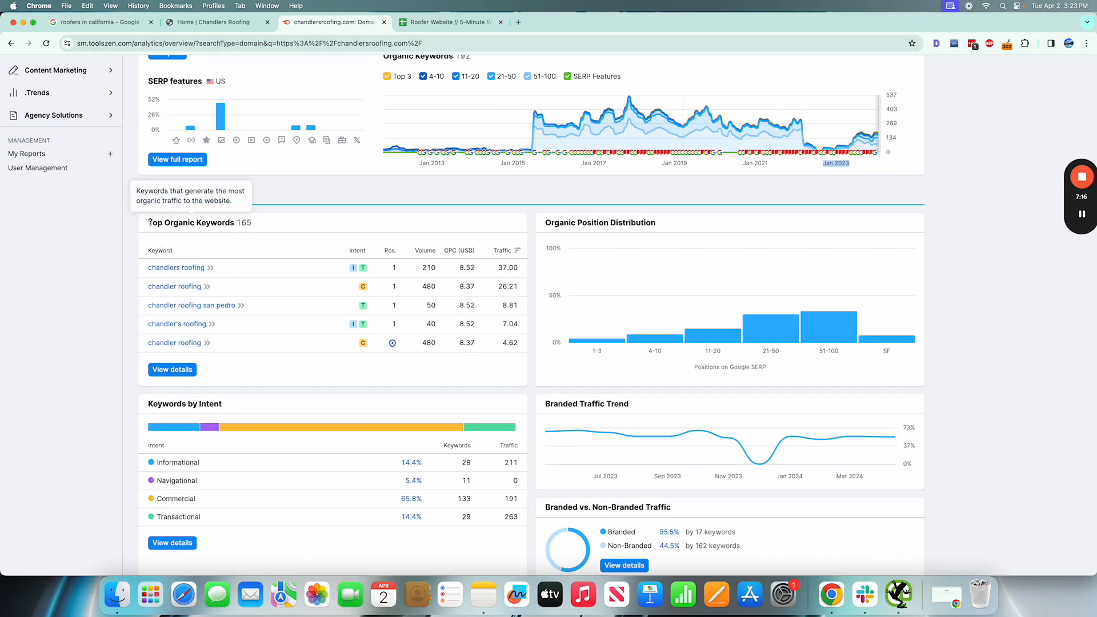
left_click_drag(150, 221, 275, 220)
left_click(297, 226)
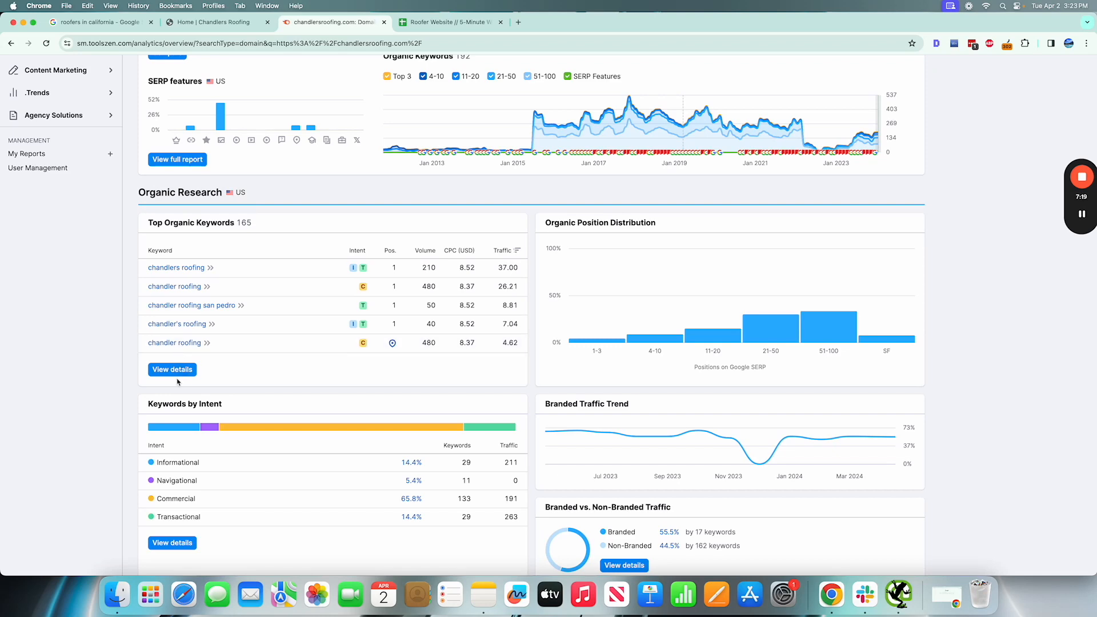
Step: Examine the Branded vs. Non-Branded Traffic split and compare it with the top organic keywords
scroll(506, 417, "down", 6)
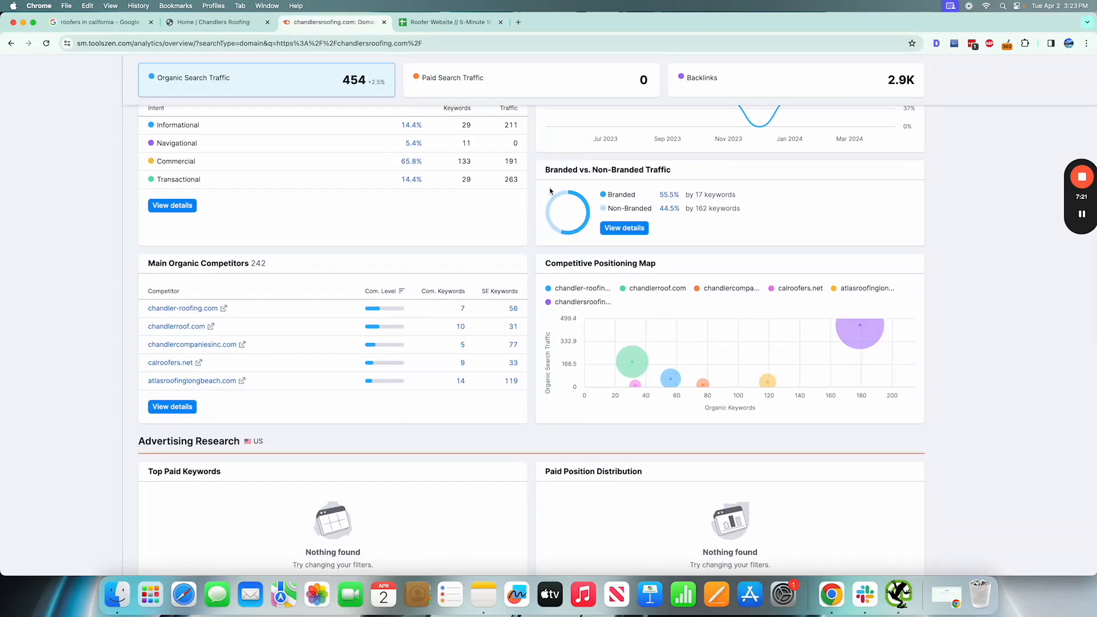
left_click_drag(545, 175, 702, 175)
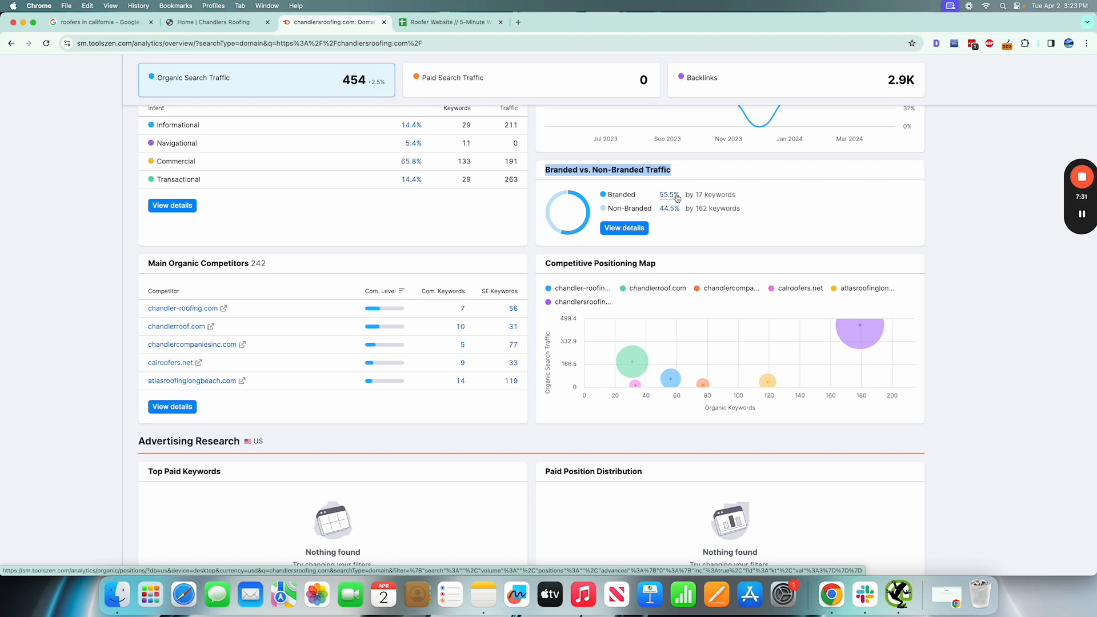
scroll(676, 198, "up", 5)
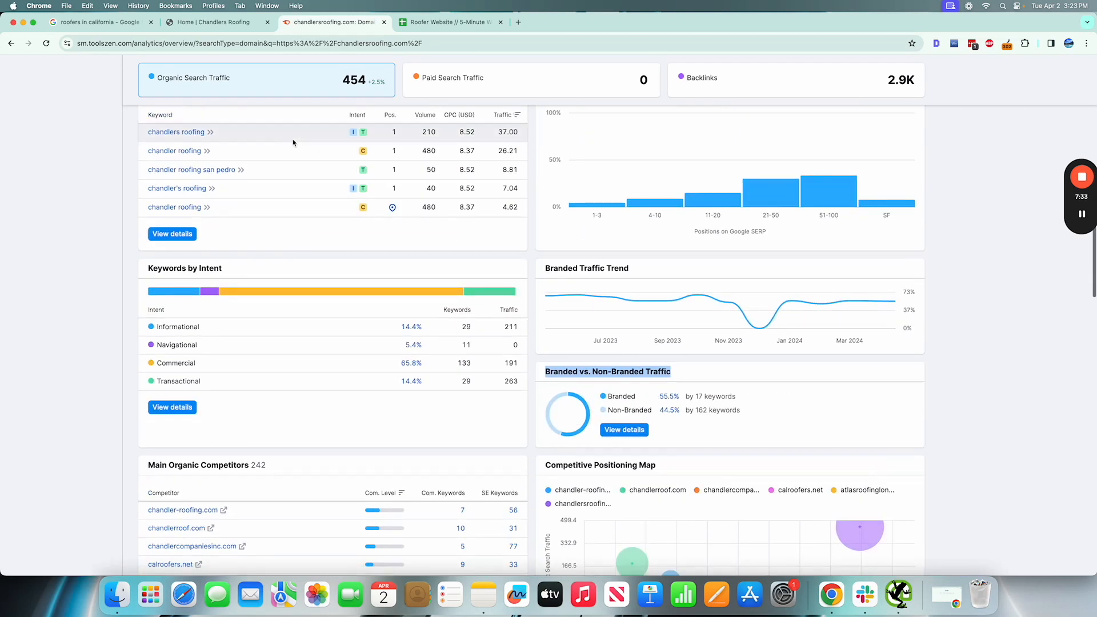
left_click_drag(605, 353, 656, 352)
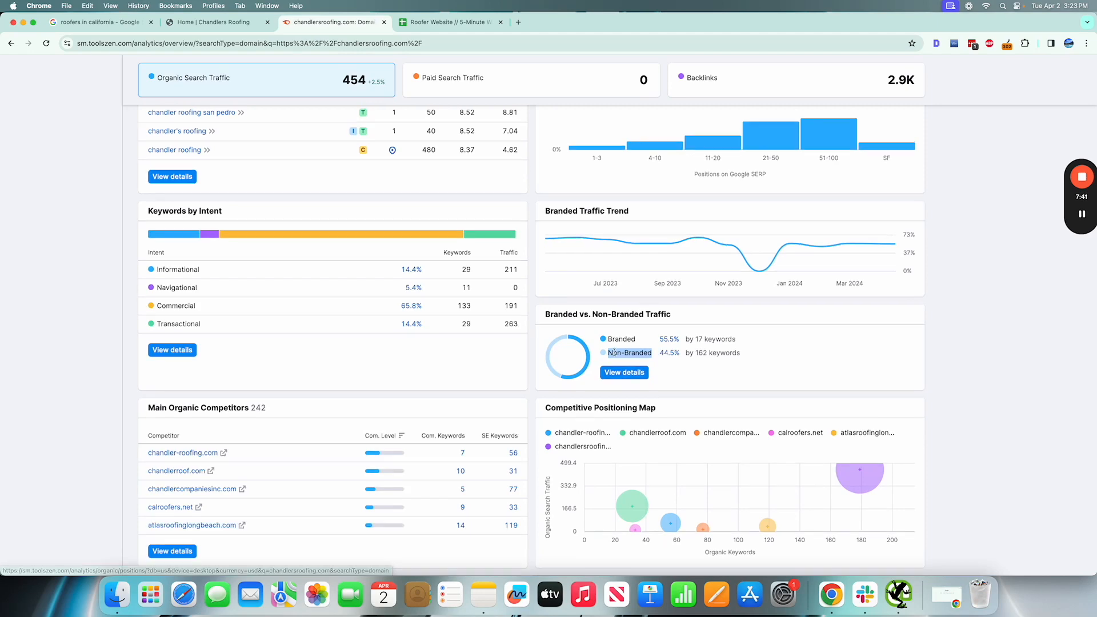
scroll(636, 378, "up", 3)
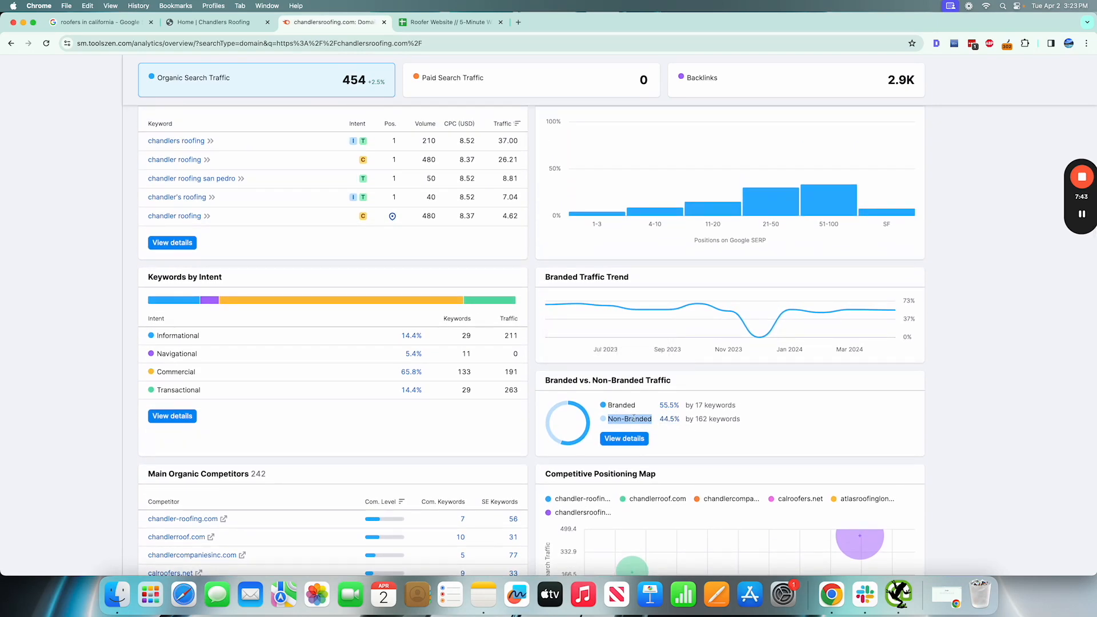
Step: Check the overview's backlink section and headline metrics, and open the domain's full backlink list to review its referring pages
scroll(830, 446, "down", 15)
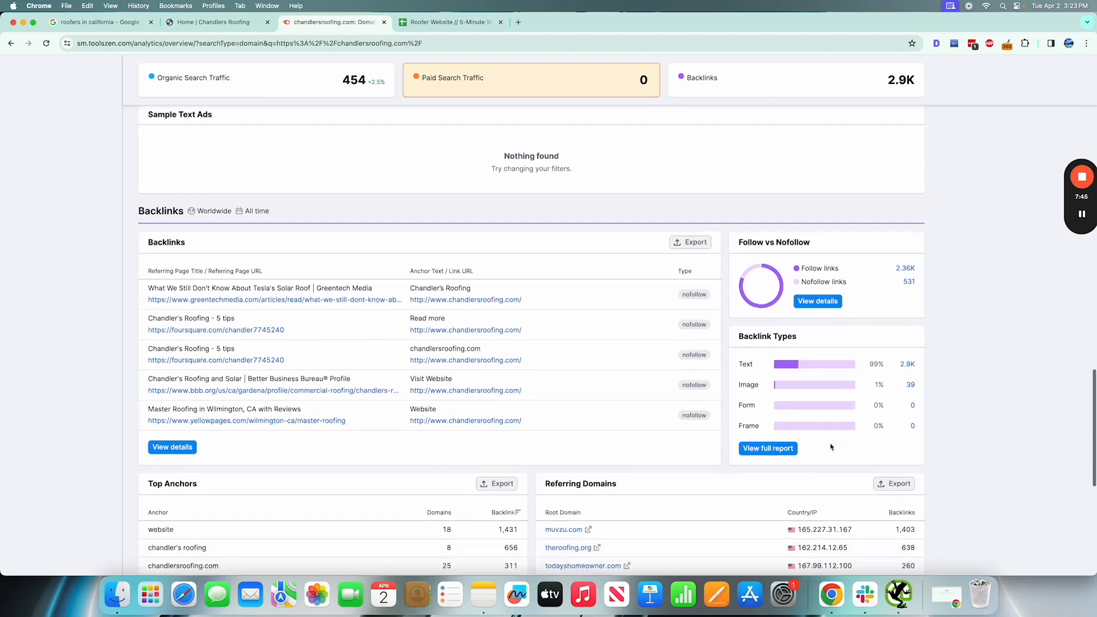
scroll(366, 314, "up", 20)
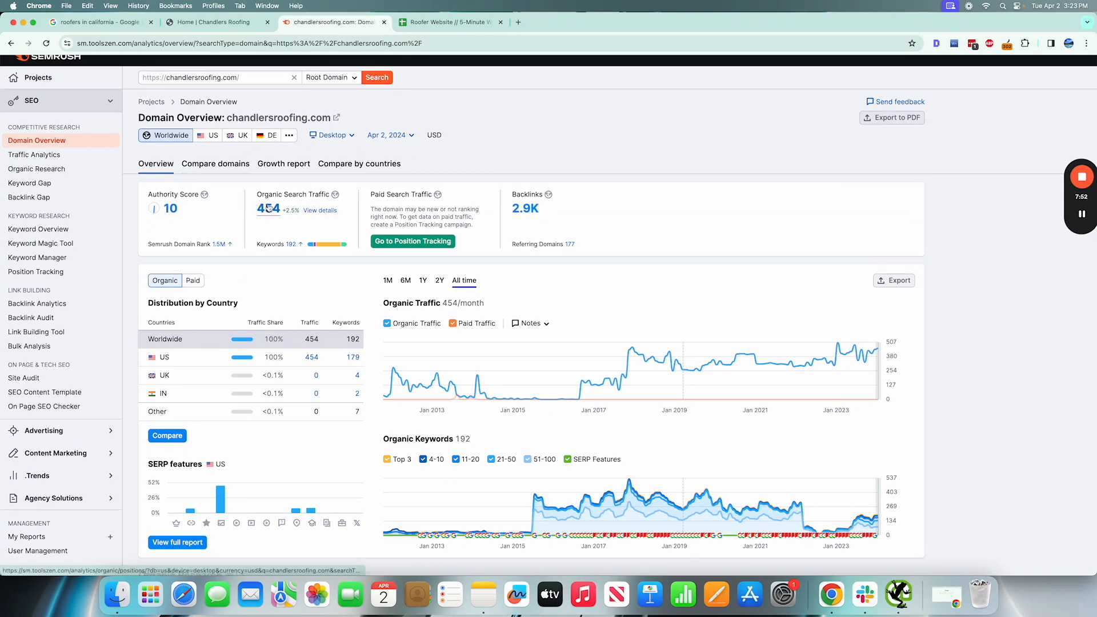
scroll(529, 208, "down", 1)
scroll(523, 195, "up", 1)
left_click(518, 183)
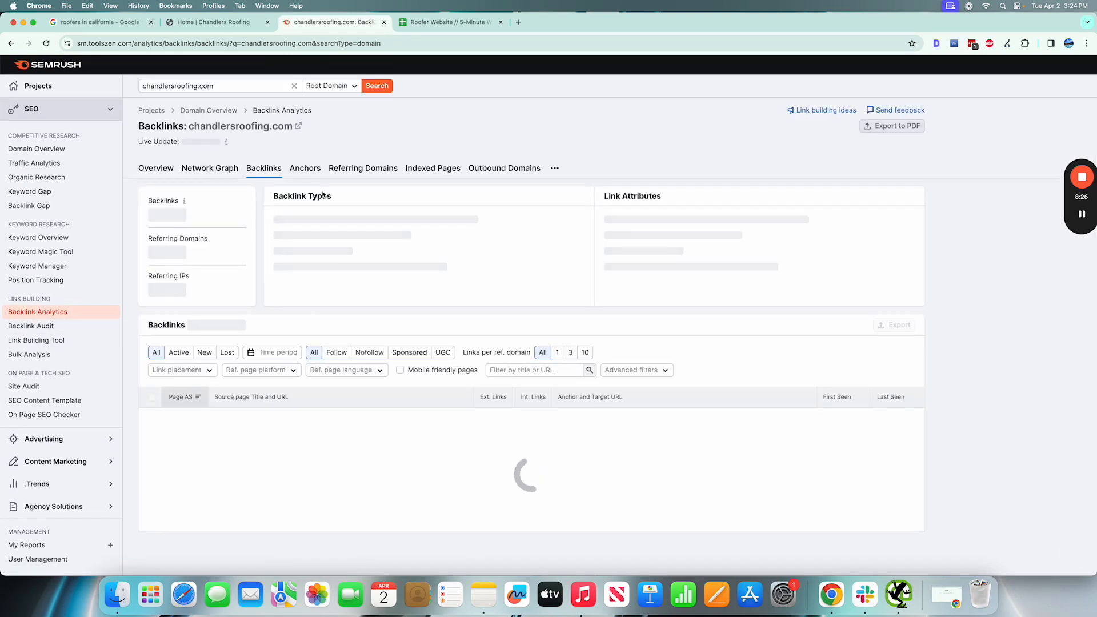
scroll(557, 415, "down", 2)
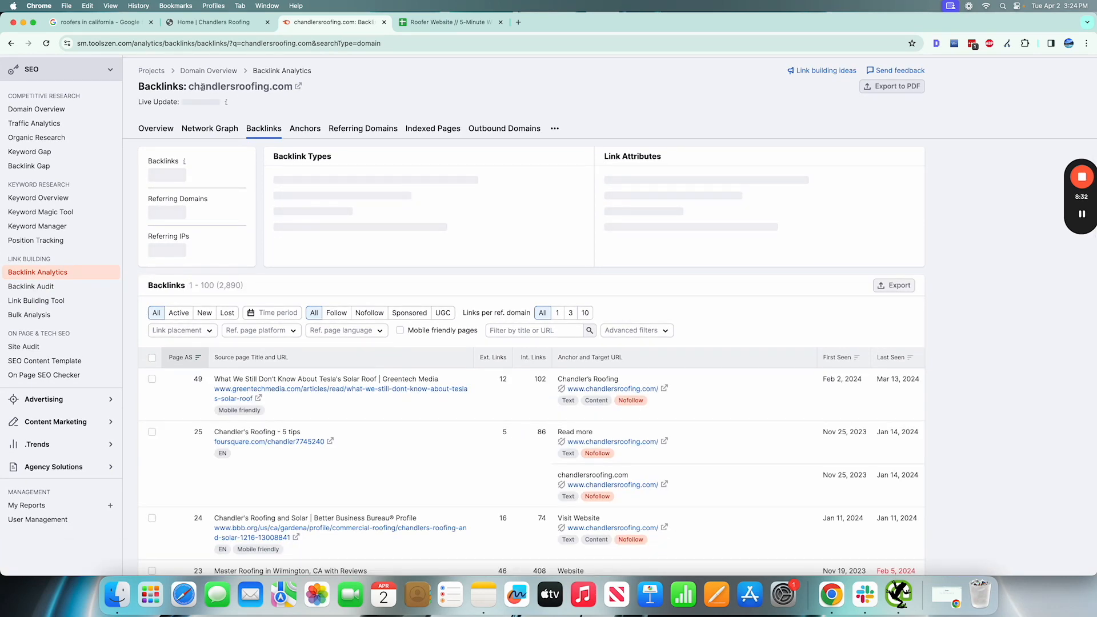
scroll(367, 140, "down", 2)
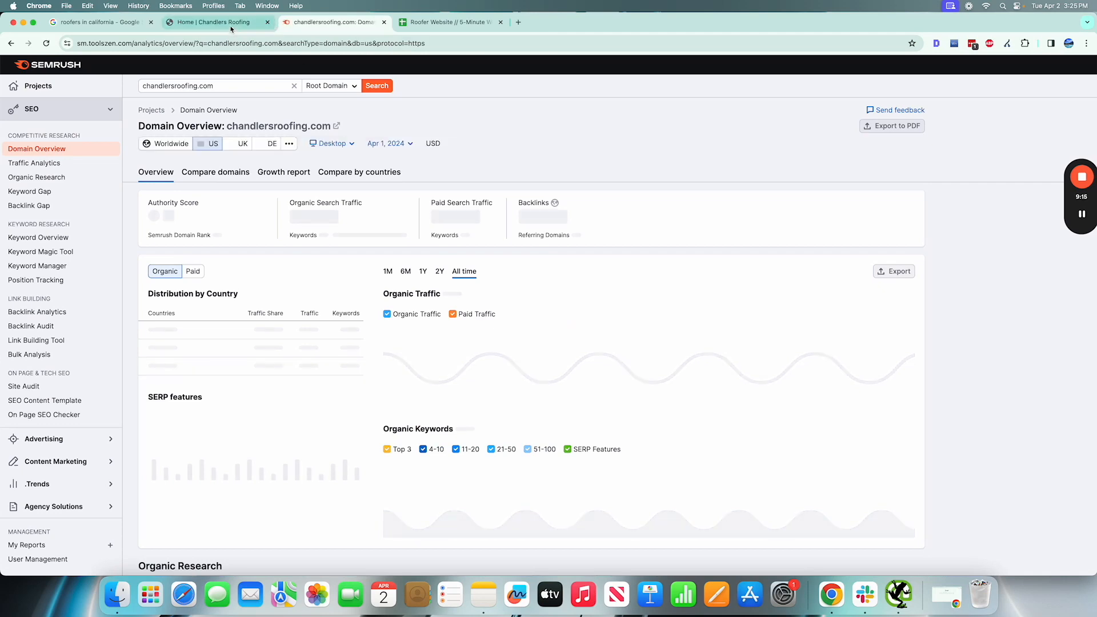
Step: Return to the Chandler's Roofing homepage and review its content from the hero video down through the featured projects and remaining sections
left_click(228, 24)
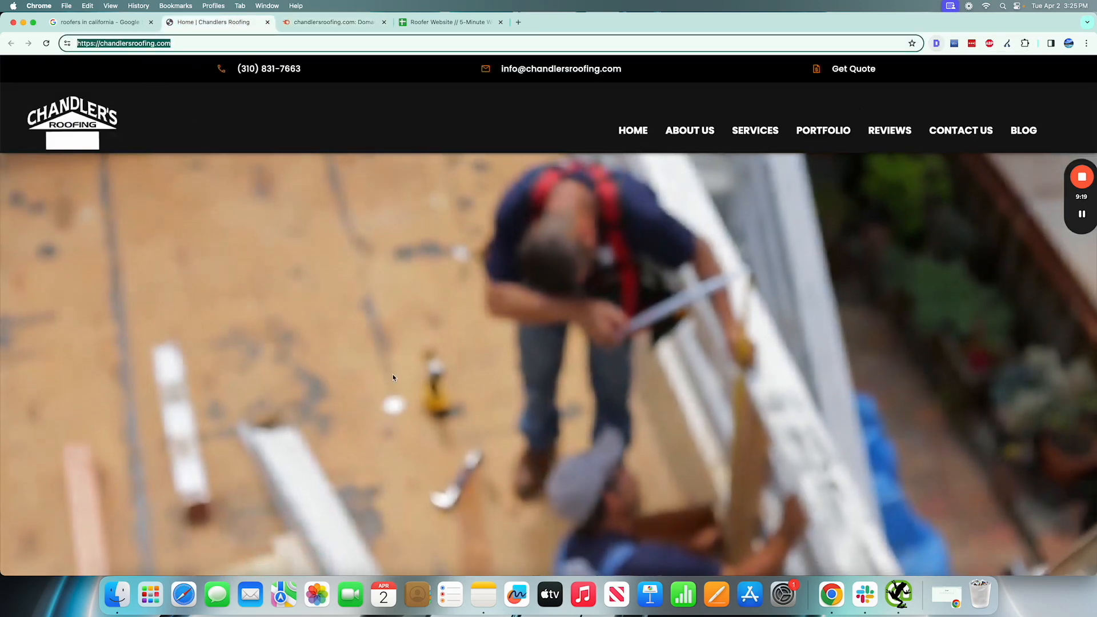
scroll(424, 356, "down", 10)
scroll(655, 267, "up", 10)
scroll(655, 267, "up", 2)
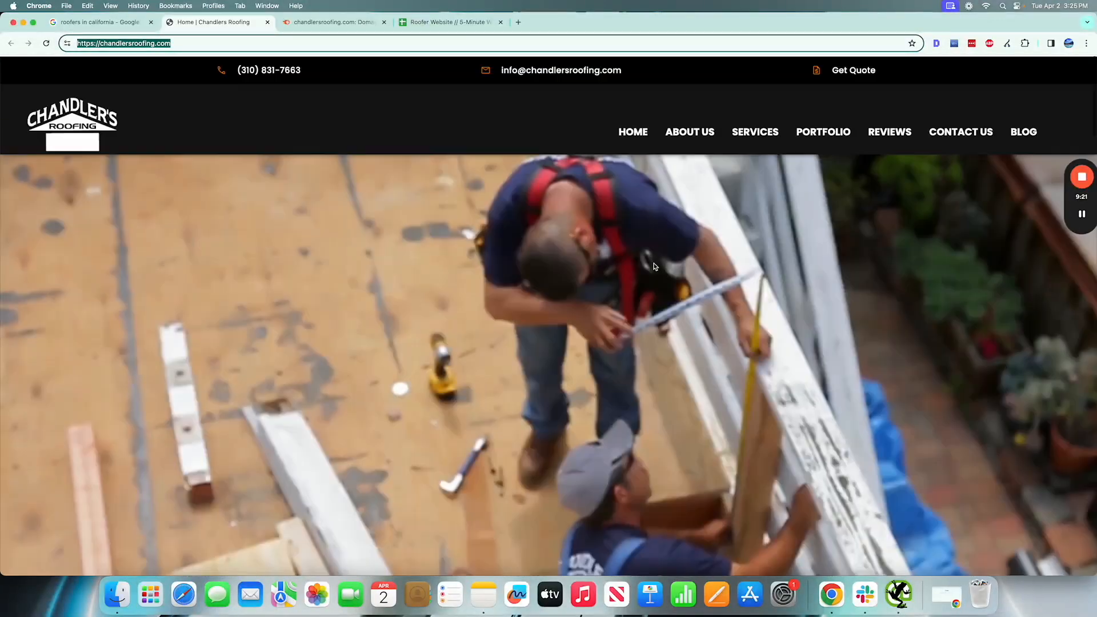
scroll(946, 166, "down", 20)
scroll(945, 166, "down", 2)
scroll(553, 235, "down", 1)
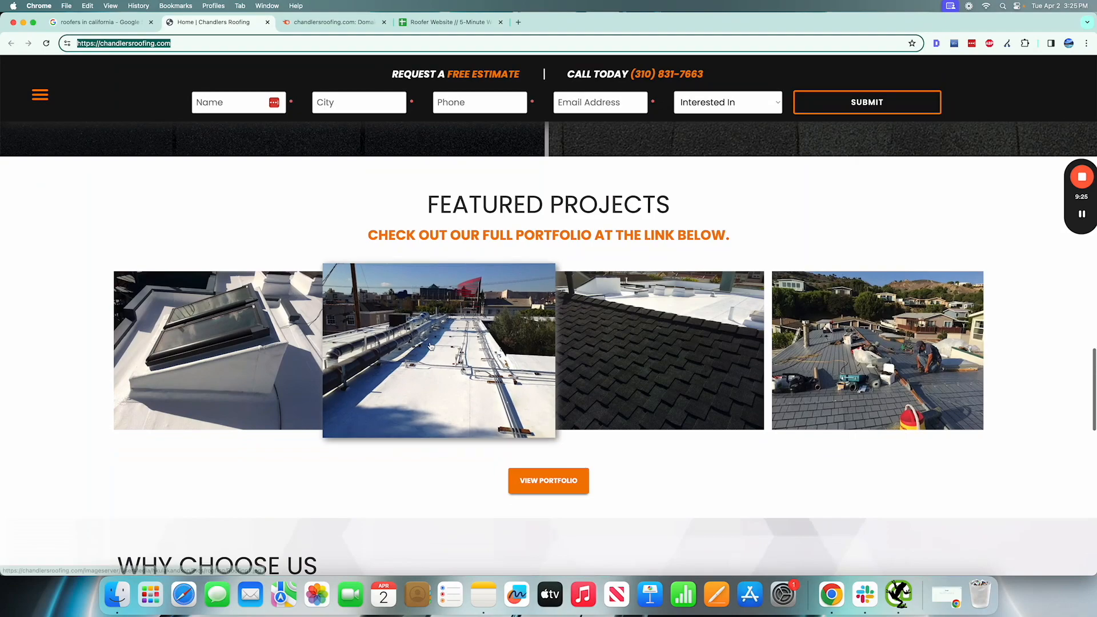
scroll(430, 347, "down", 15)
scroll(431, 346, "up", 20)
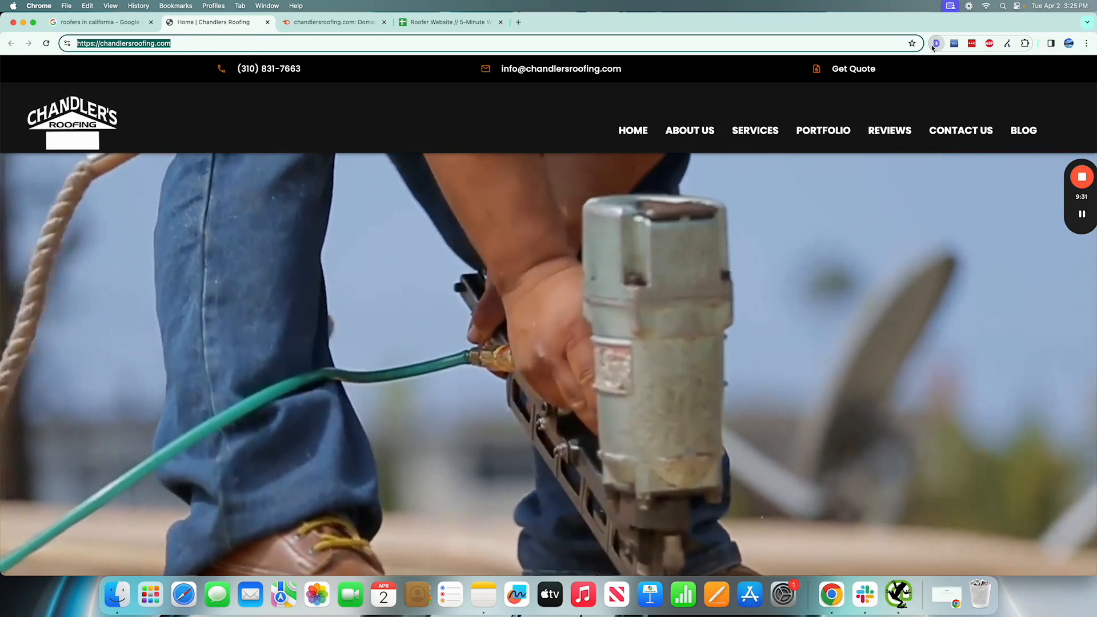
Step: Open the SEO extension's overview for the homepage, review its metadata, and highlight the page title
left_click(937, 43)
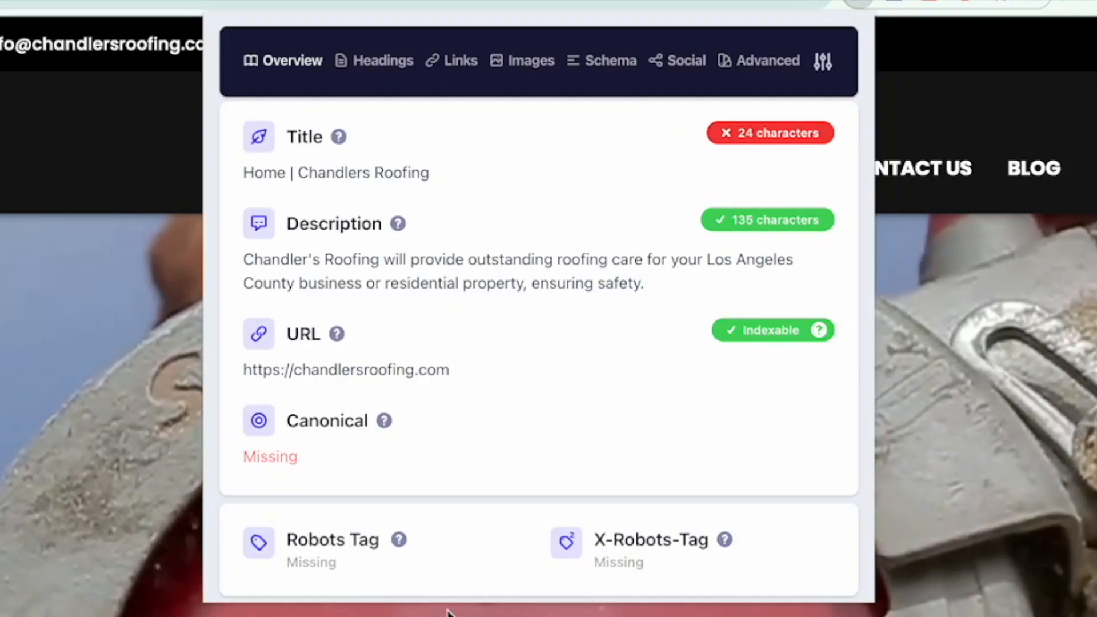
scroll(433, 439, "down", 5)
scroll(433, 438, "up", 5)
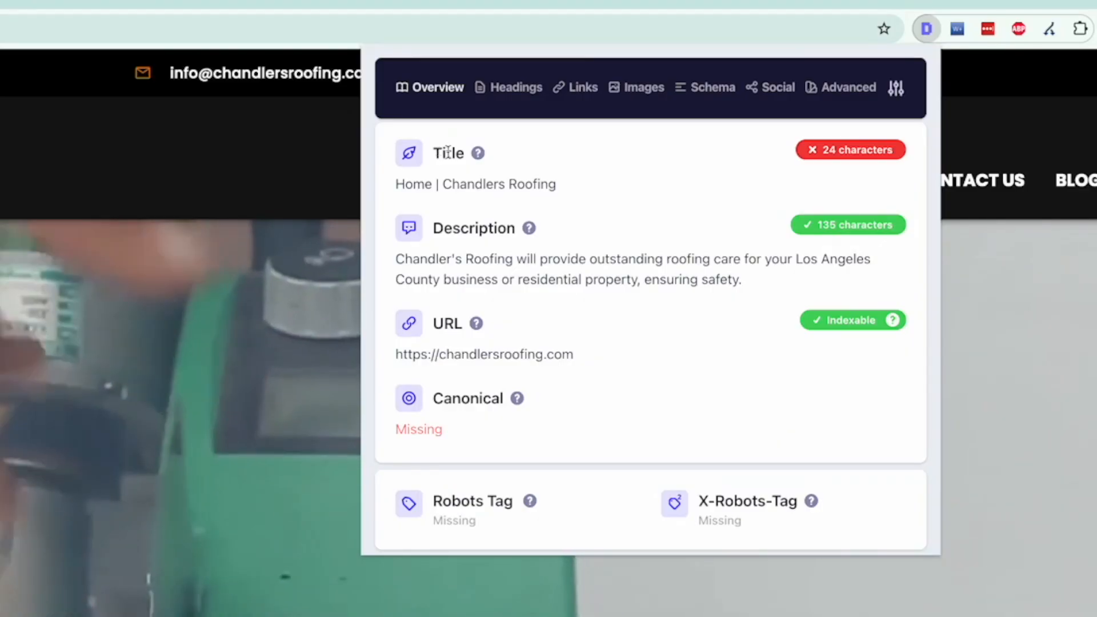
left_click_drag(632, 134, 734, 137)
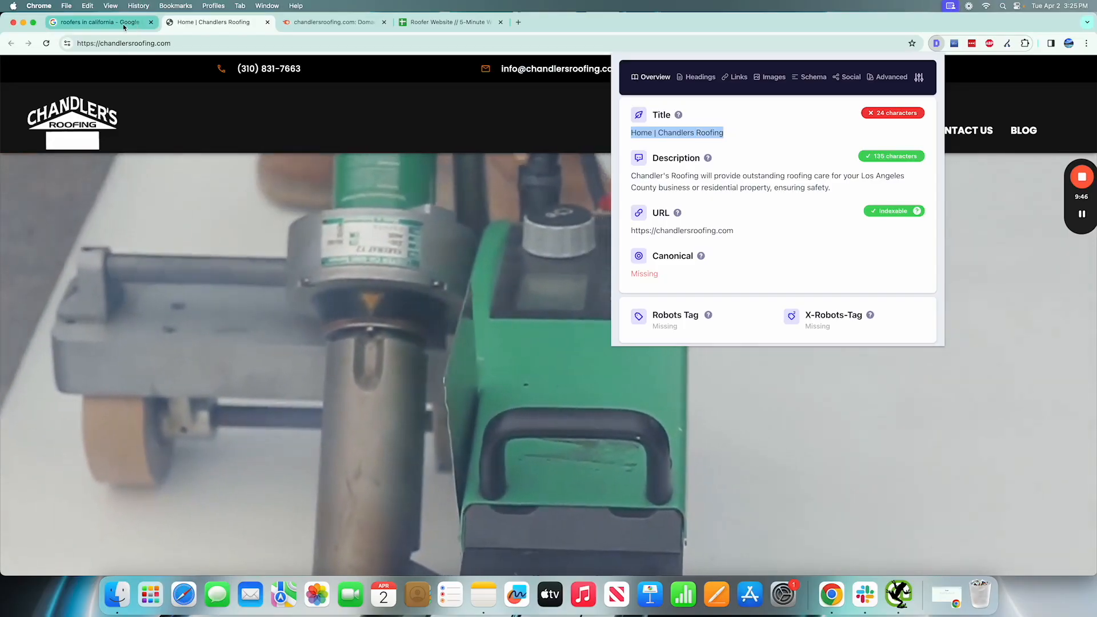
Step: Go back to the "roofers in california" Google results and check Chandler's Roofing's organic listing and the local business listings
key("ctrl+shift+Tab")
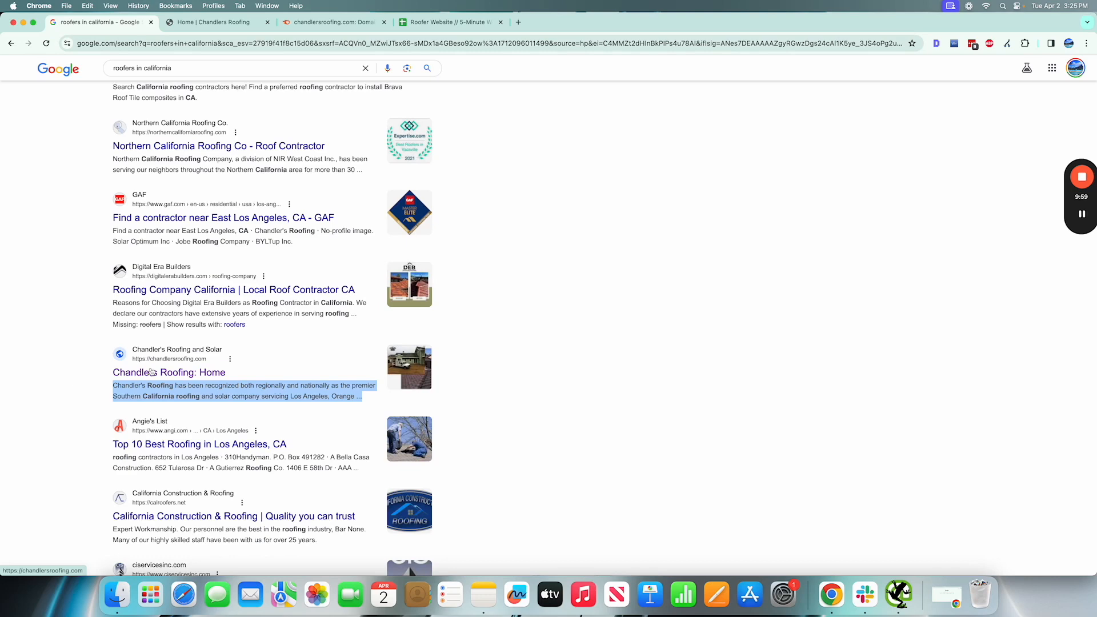
left_click(221, 24)
scroll(166, 394, "up", 15)
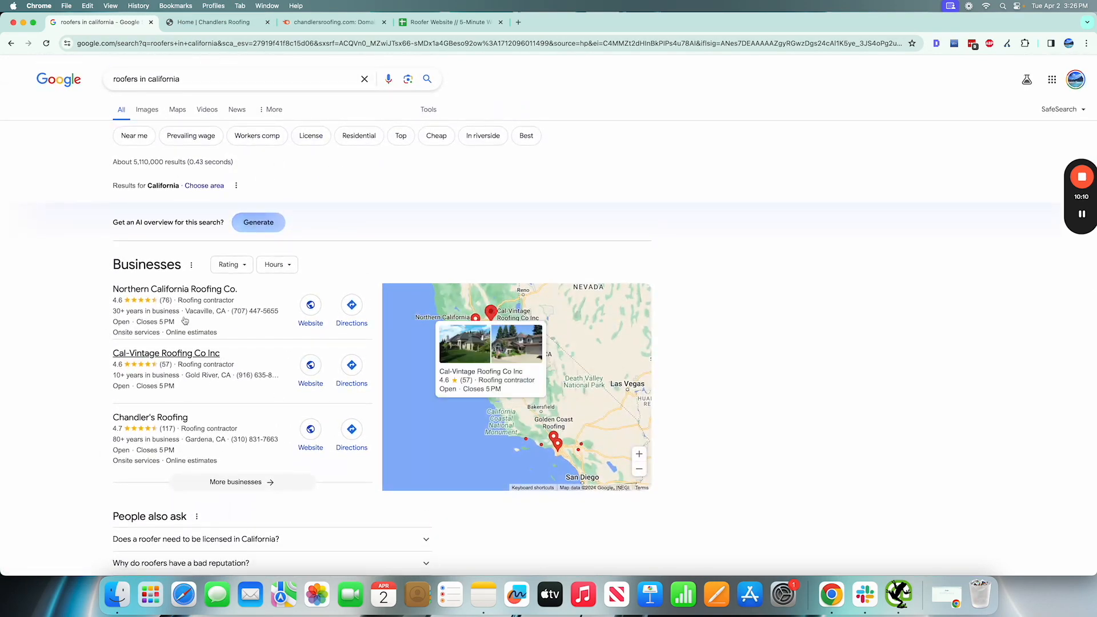
scroll(185, 320, "down", 7)
scroll(287, 357, "up", 5)
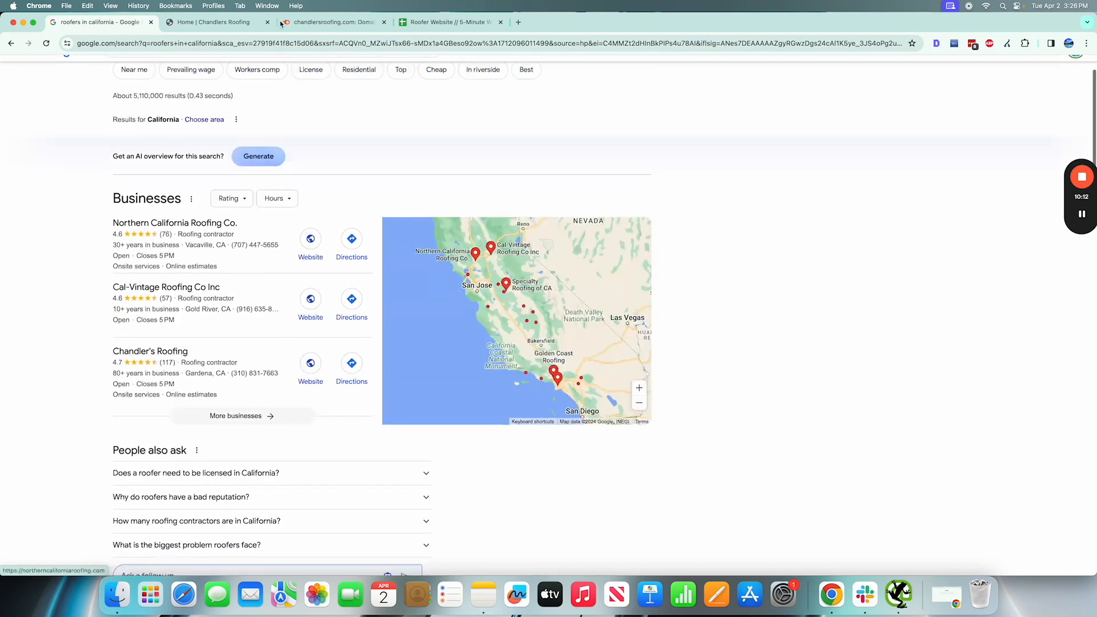
Step: Reopen the homepage's SEO extension overview and highlight the brand name in the title and the meta description text
key("ctrl+Tab")
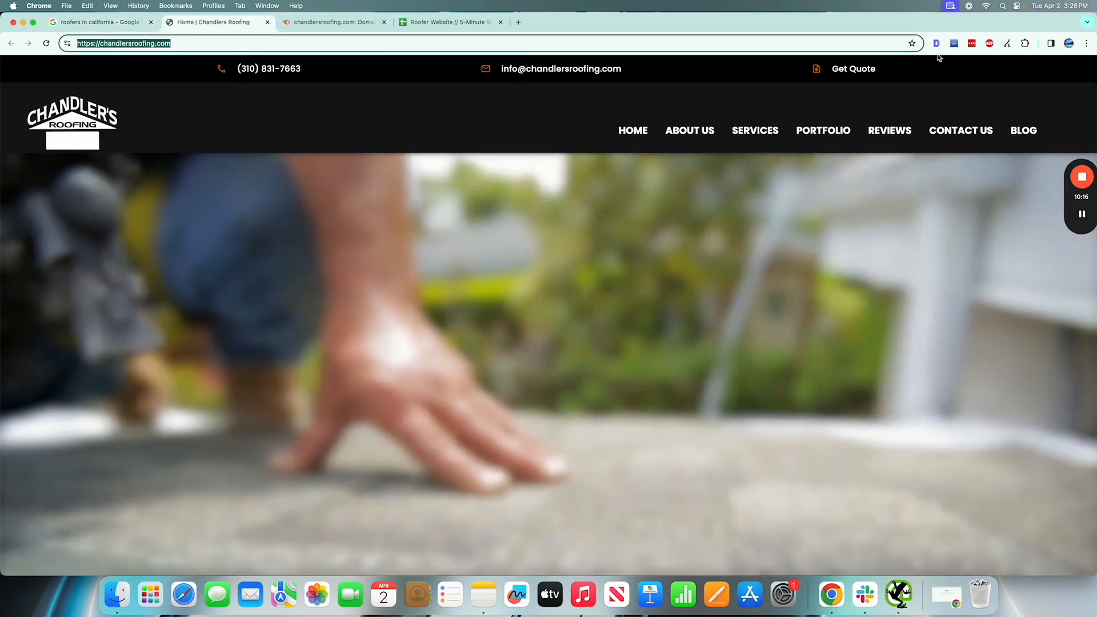
left_click(936, 42)
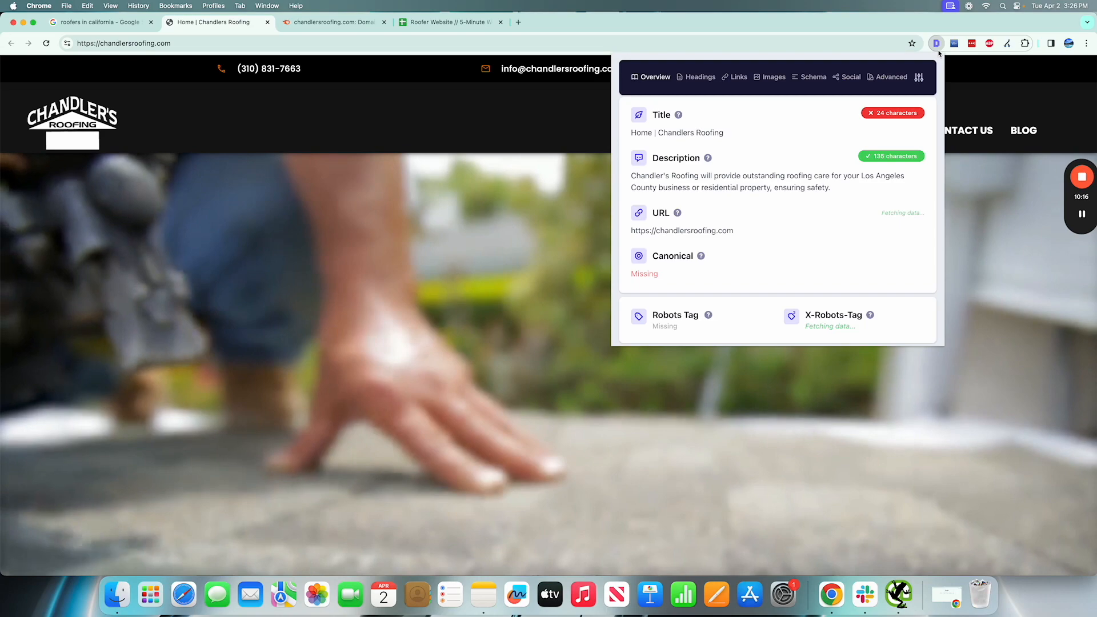
left_click_drag(652, 115, 721, 130)
triple_click(731, 130)
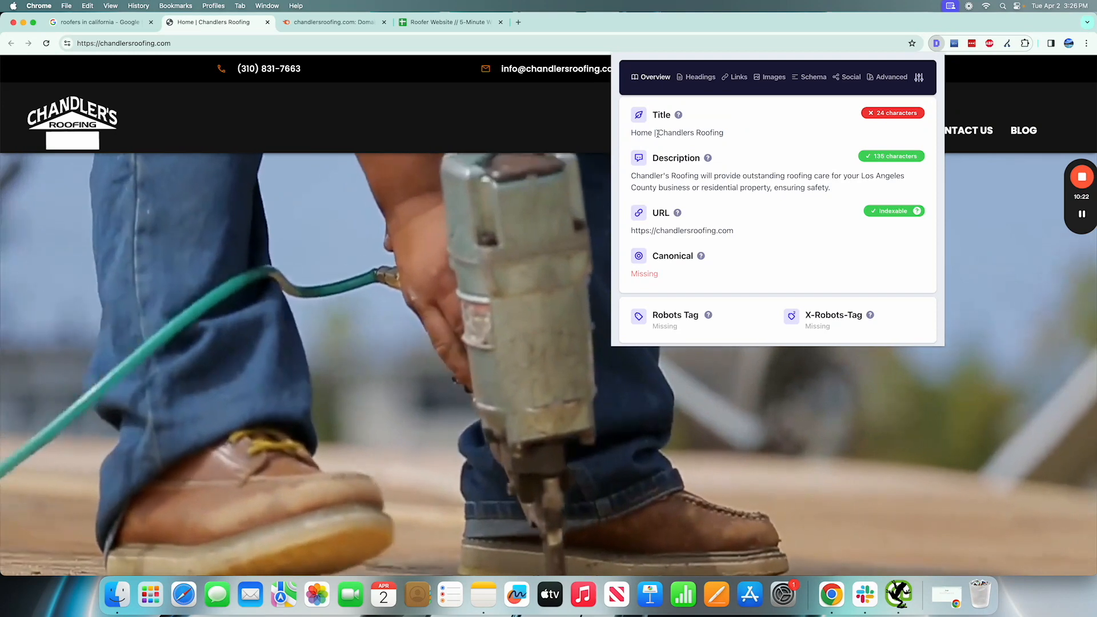
left_click_drag(658, 133, 724, 133)
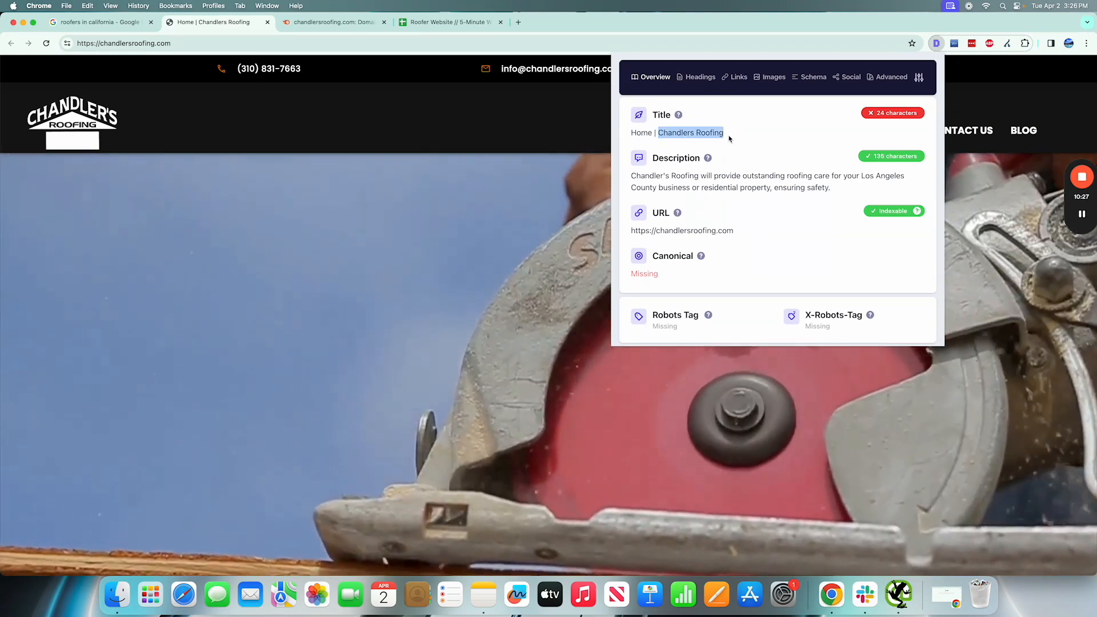
left_click_drag(730, 138, 639, 115)
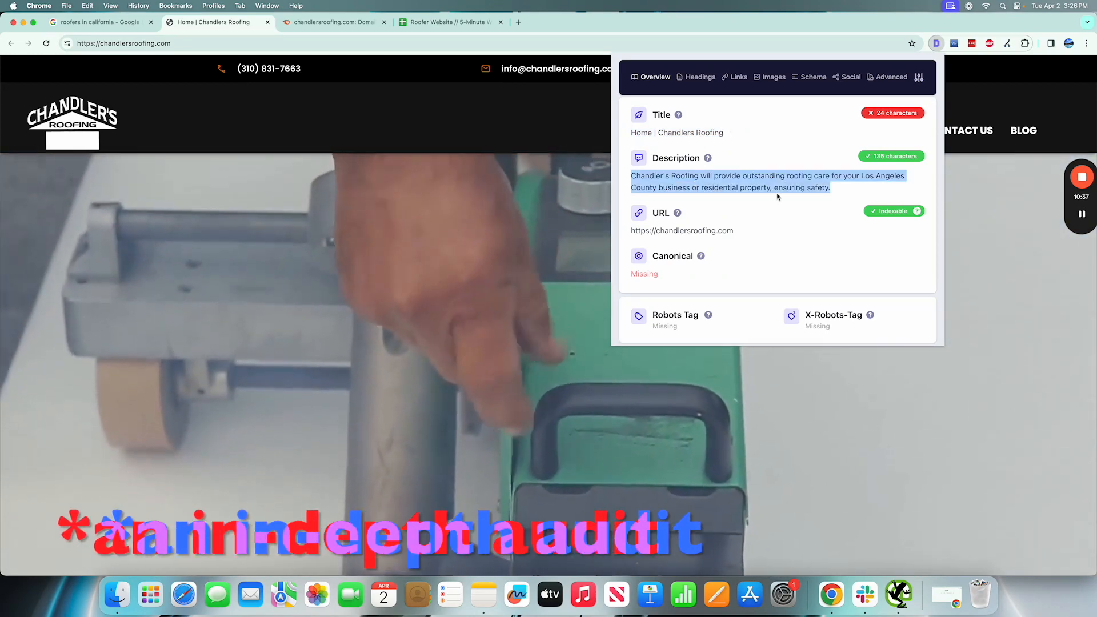
Step: Highlight the homepage's title and then its meta description in the SEO extension overview to compare their wording
scroll(777, 197, "down", 1)
scroll(777, 197, "up", 1)
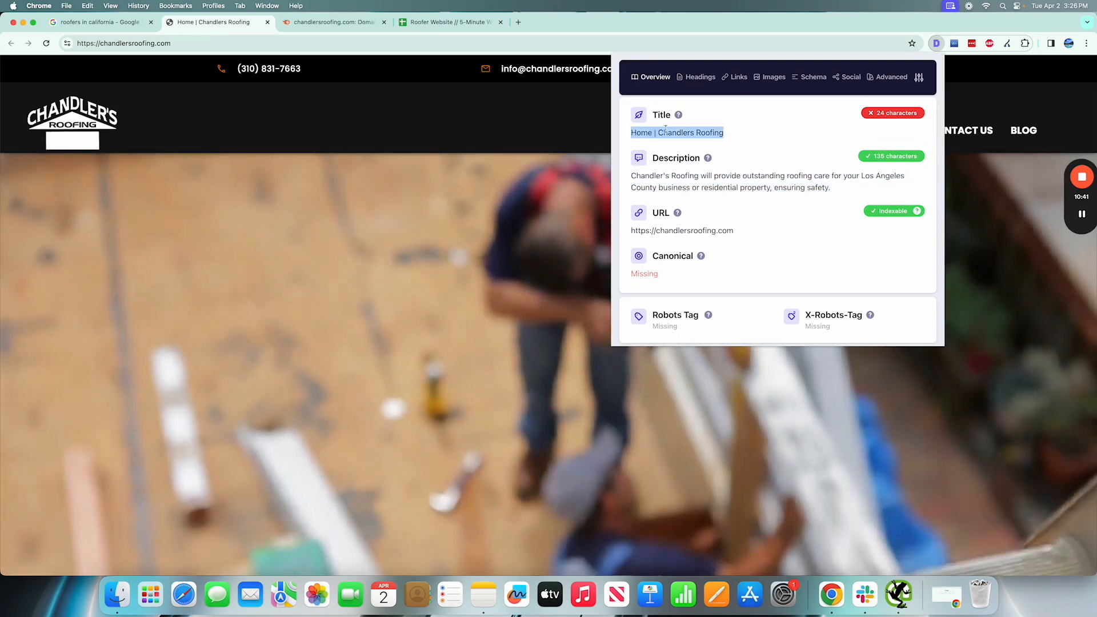
left_click_drag(630, 175, 806, 184)
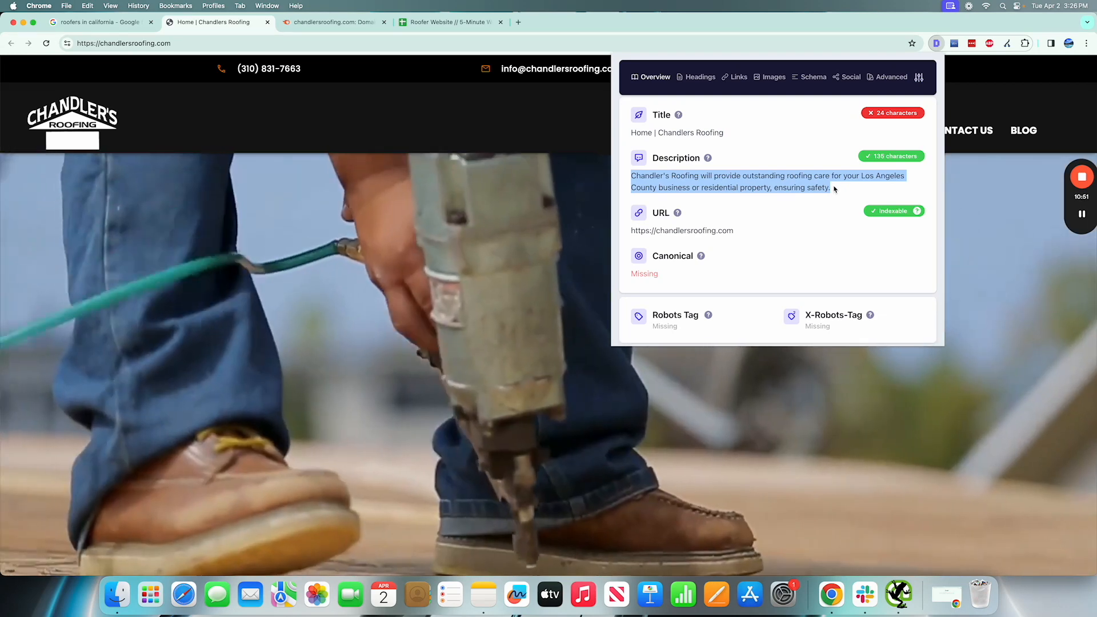
left_click(835, 189)
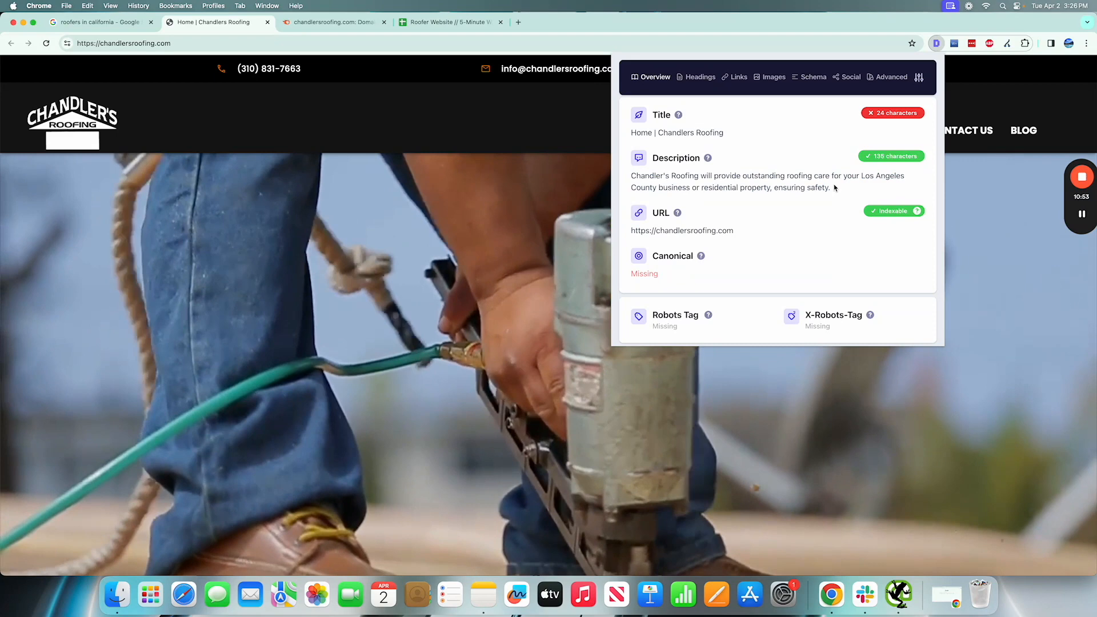
triple_click(834, 189)
Step: Return to the "roofers in california" Google results and review the organic listings and titles down to Chandler's Roofing's listing
left_click(125, 24)
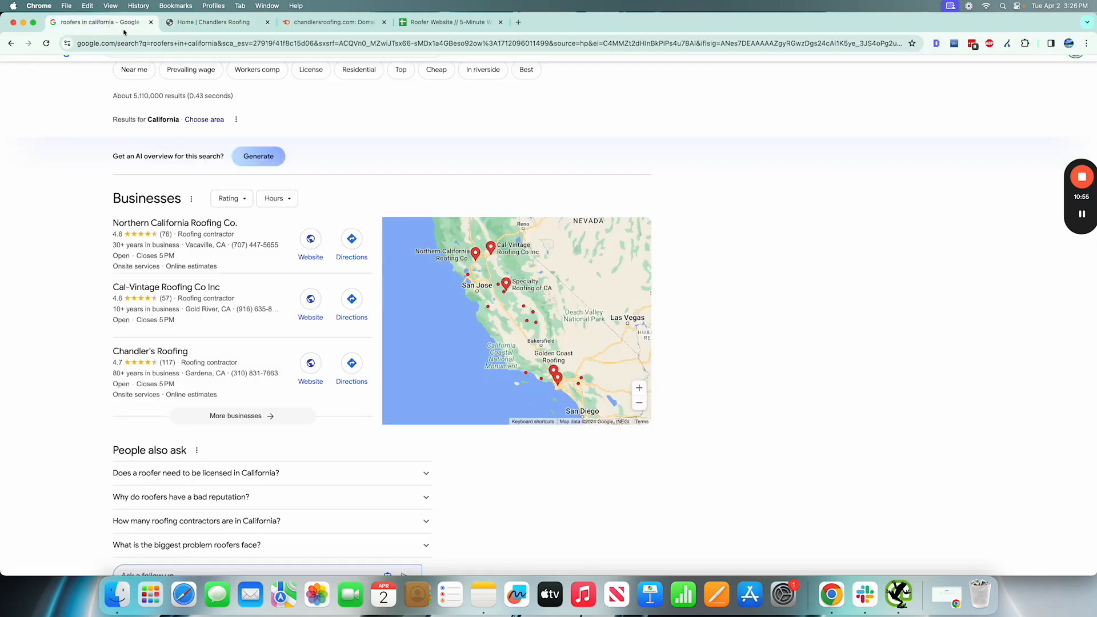
scroll(335, 297, "down", 10)
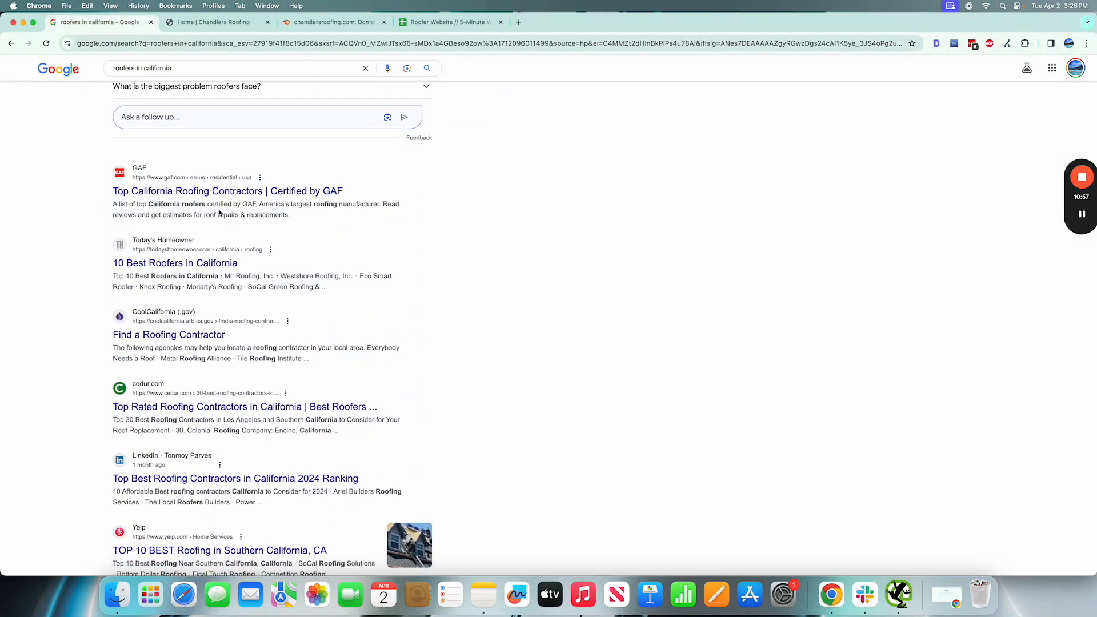
scroll(284, 276, "down", 4)
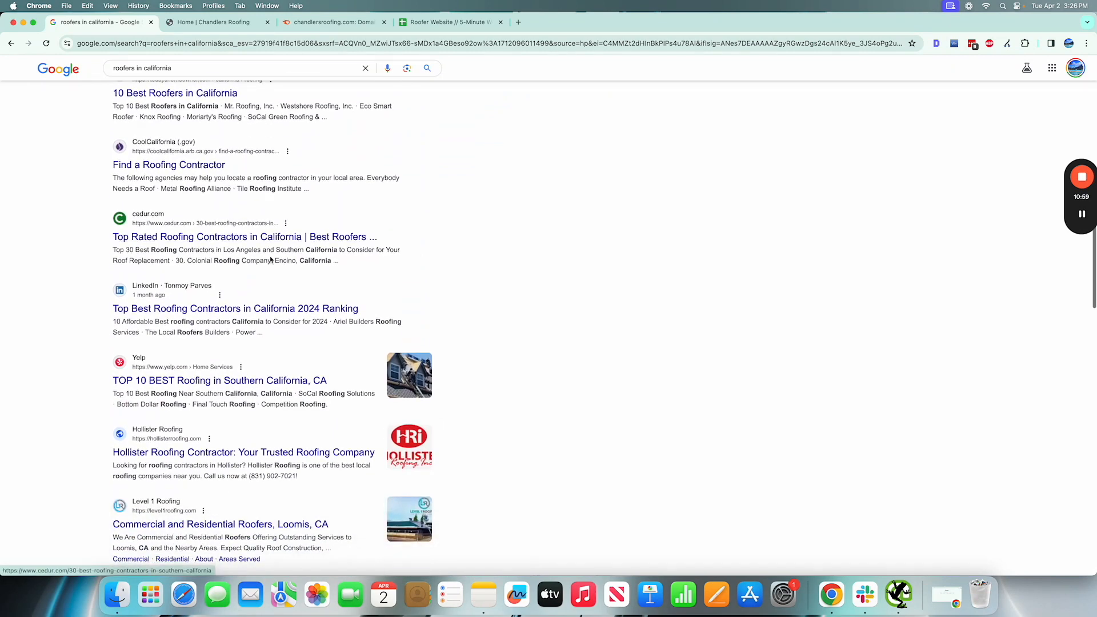
scroll(271, 306, "down", 8)
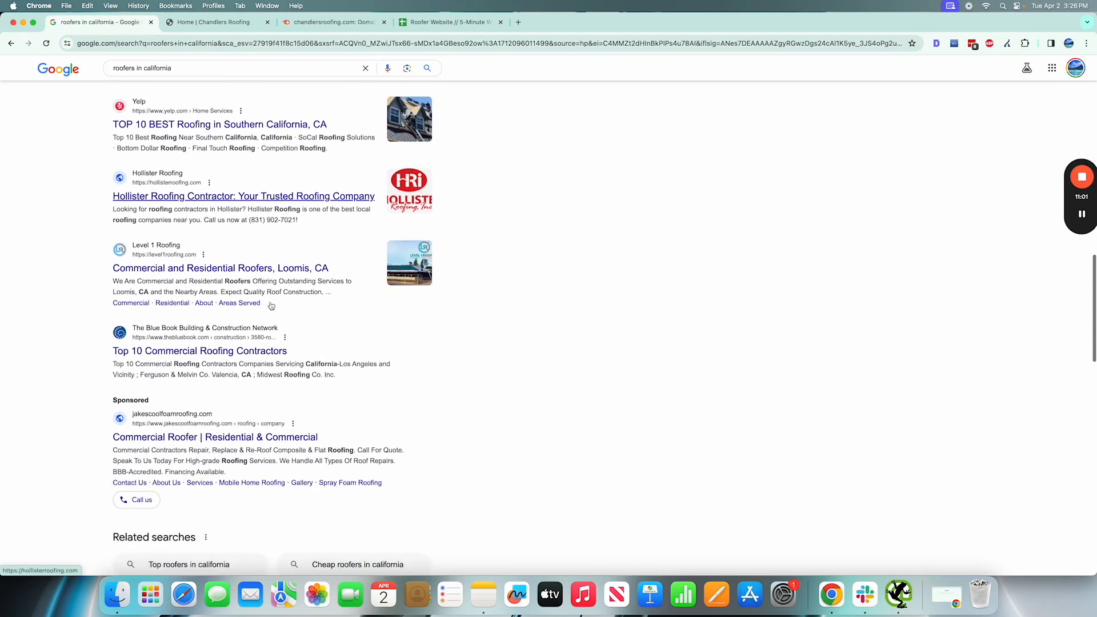
scroll(272, 306, "down", 2)
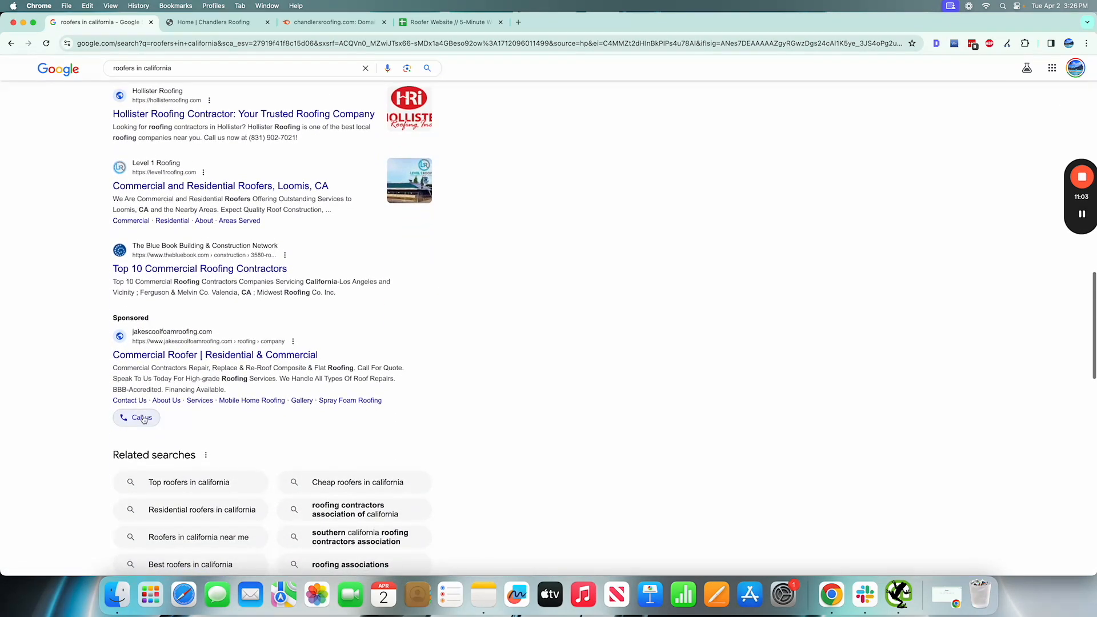
scroll(143, 419, "down", 3)
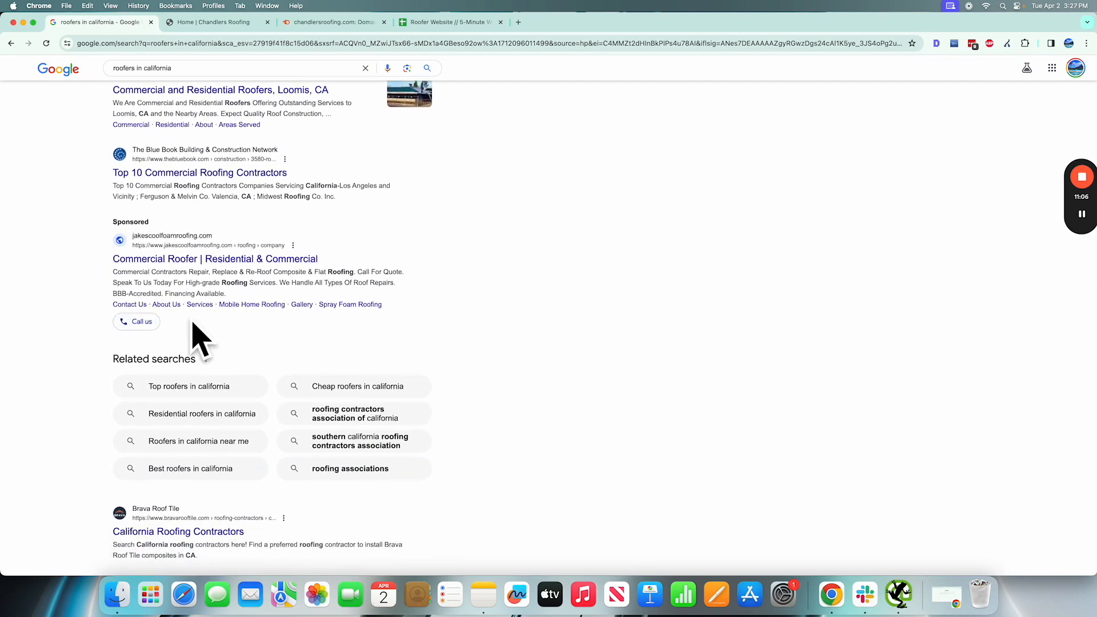
scroll(214, 344, "down", 10)
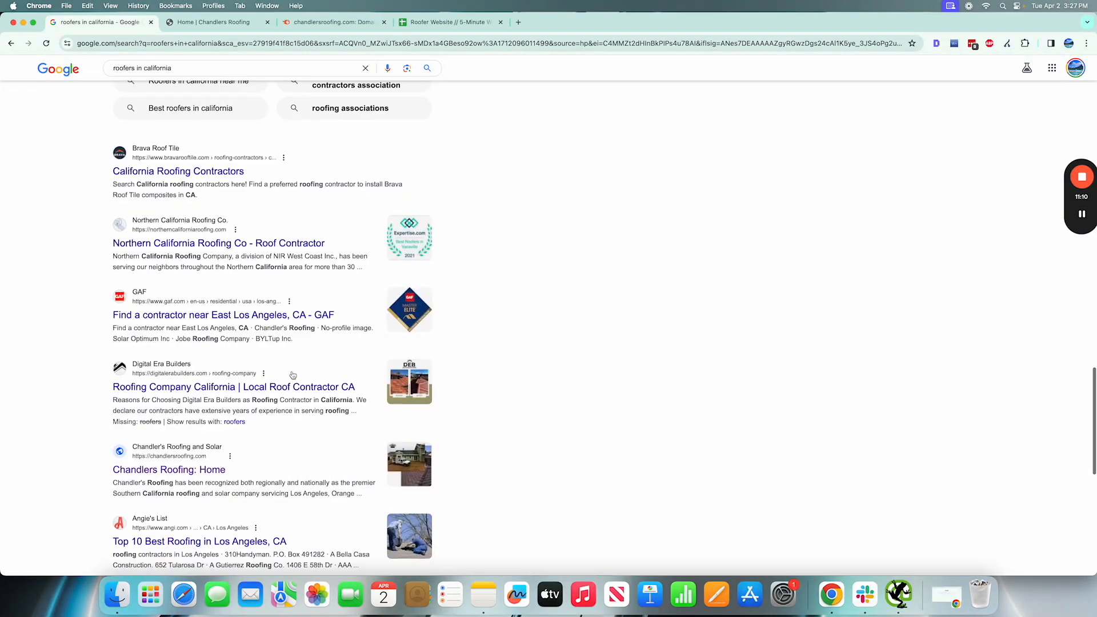
scroll(175, 454, "down", 2)
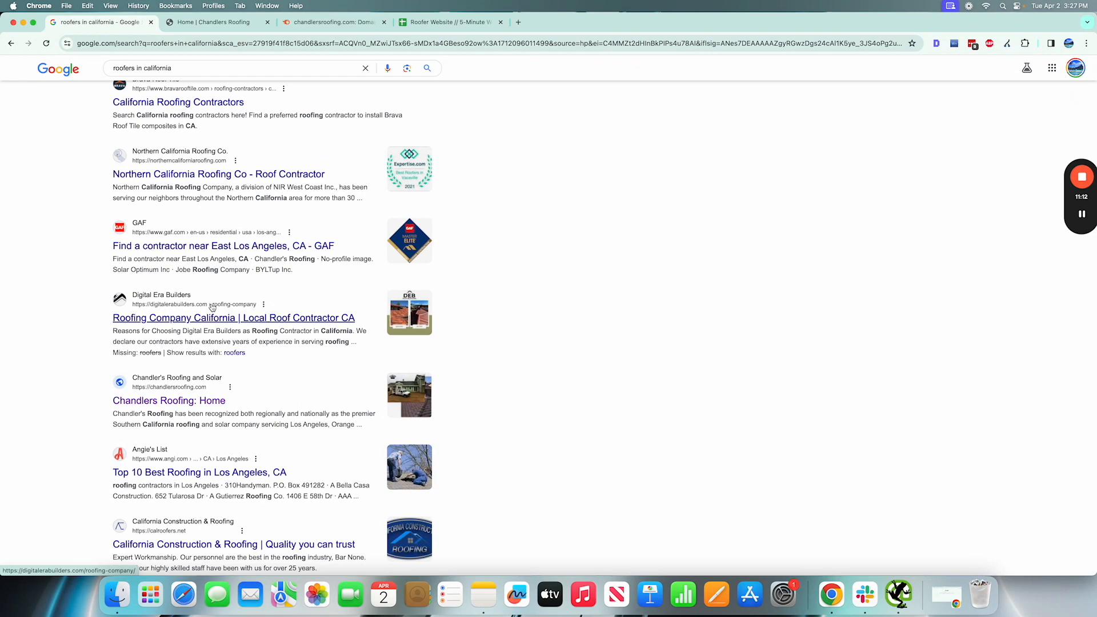
Step: Open the sponsored jakescoolfoamroofing.com result, review its Commercial/Industrial page, and go back to the Google results
scroll(213, 308, "up", 15)
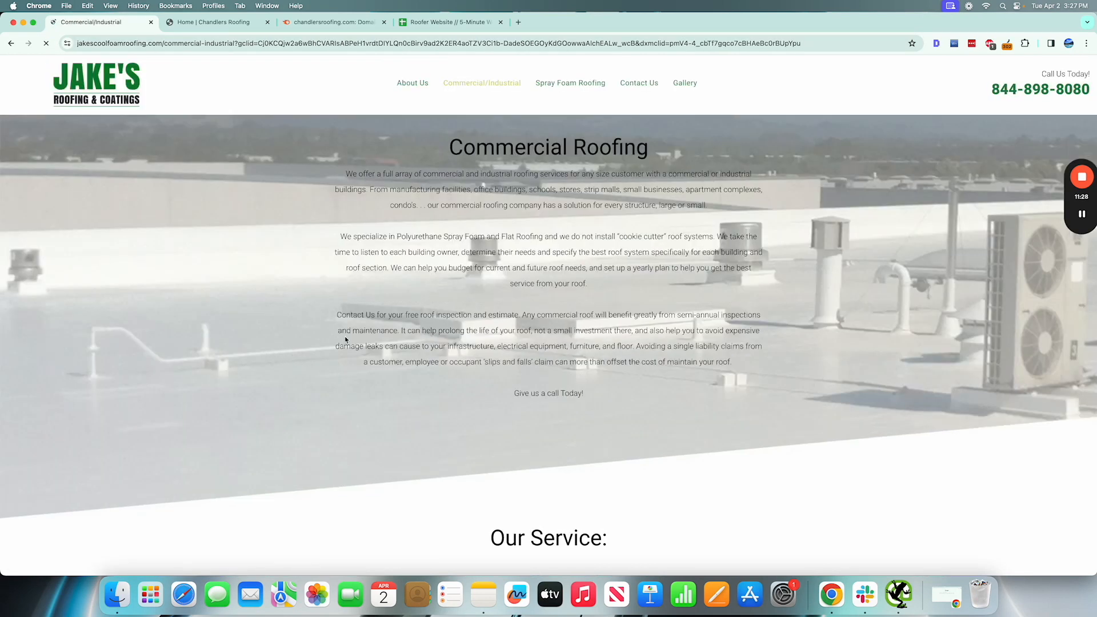
scroll(461, 184, "down", 13)
scroll(461, 184, "up", 12)
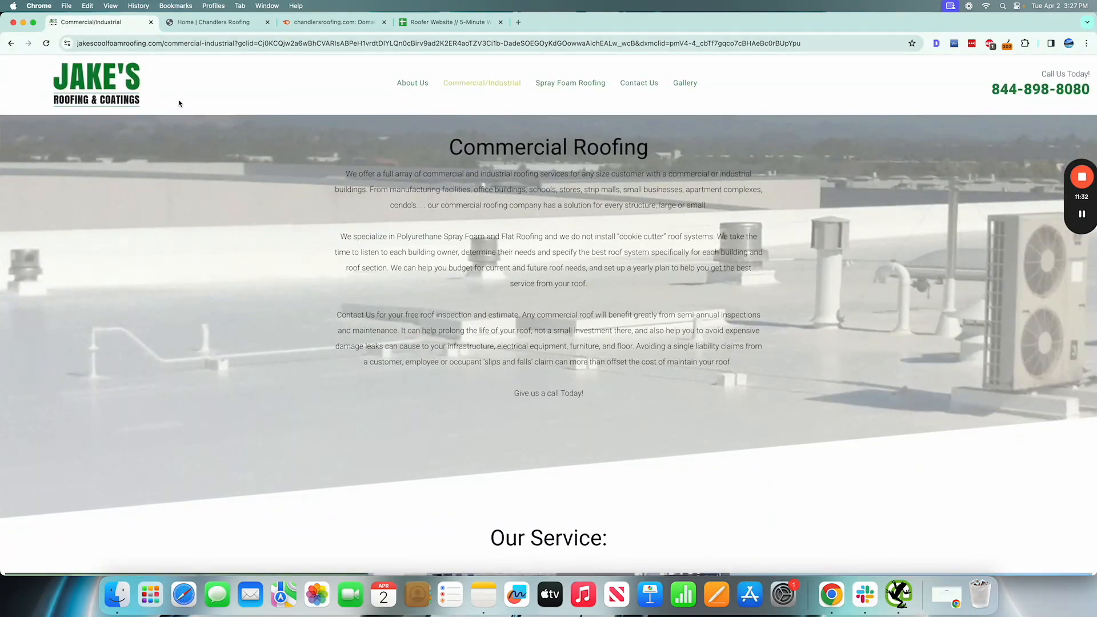
scroll(388, 232, "down", 12)
scroll(387, 232, "up", 12)
left_click(10, 43)
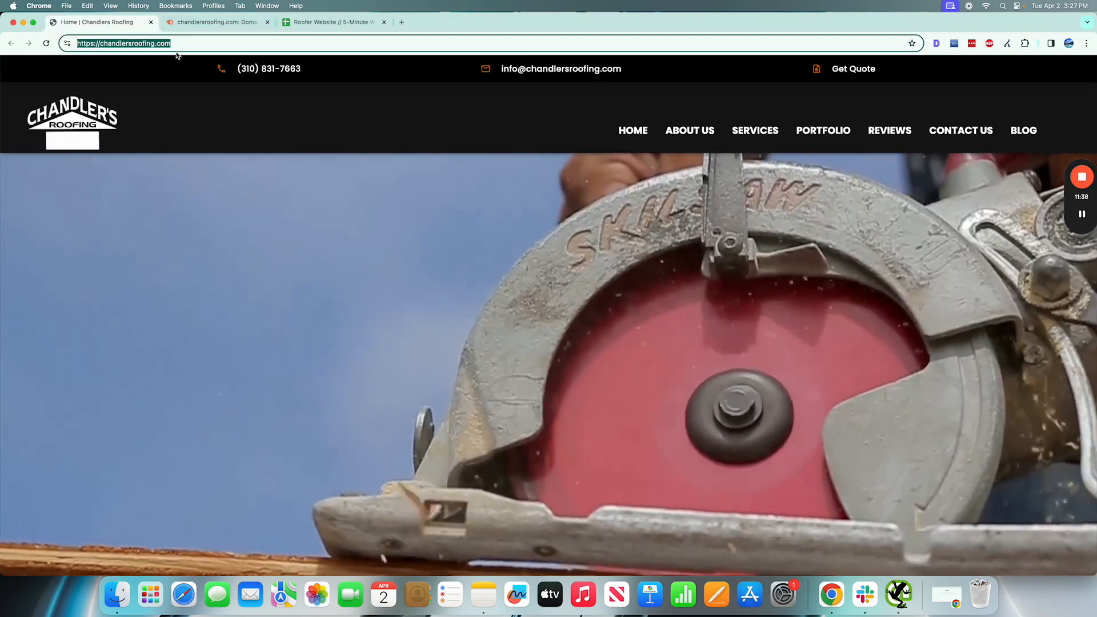
left_click(28, 43)
left_click(10, 43)
Step: Open the Hollister Roofing, Level 1 Roofing and Blue Book results in separate tabs and review Hollister Roofing's homepage
scroll(209, 285, "up", 10)
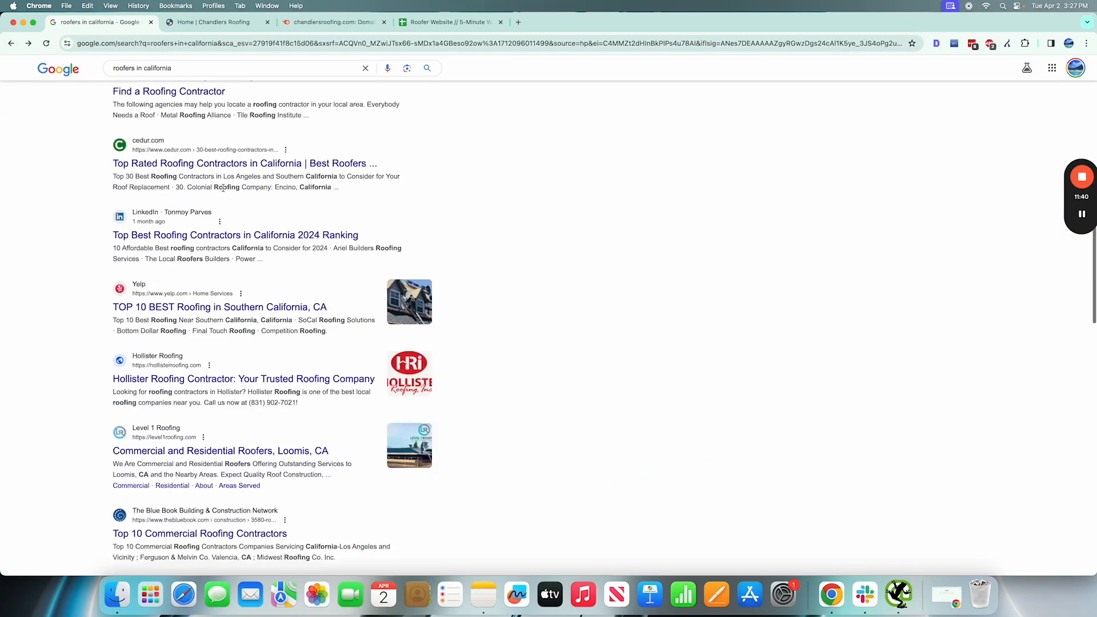
scroll(209, 286, "down", 2)
scroll(209, 285, "down", 8)
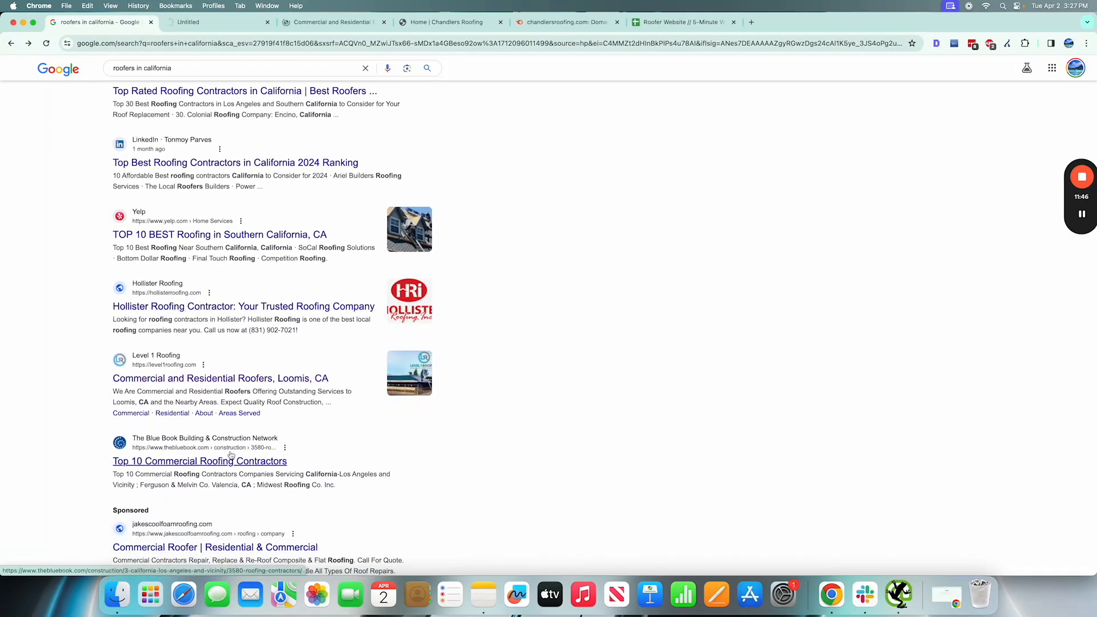
scroll(229, 312, "down", 2)
key("ctrl+Tab")
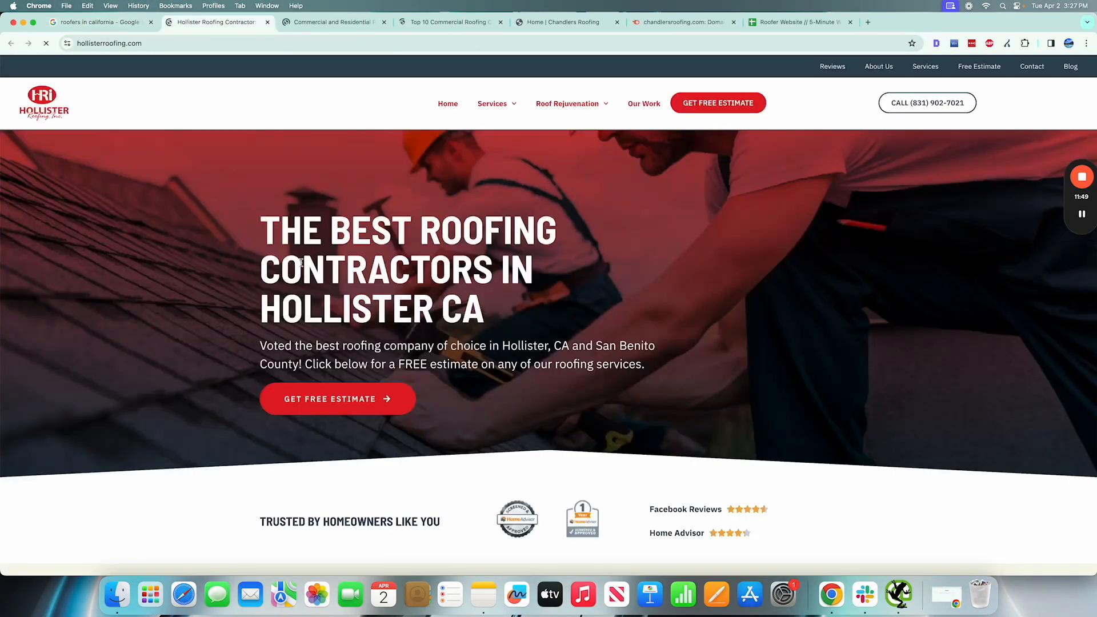
scroll(723, 93, "down", 7)
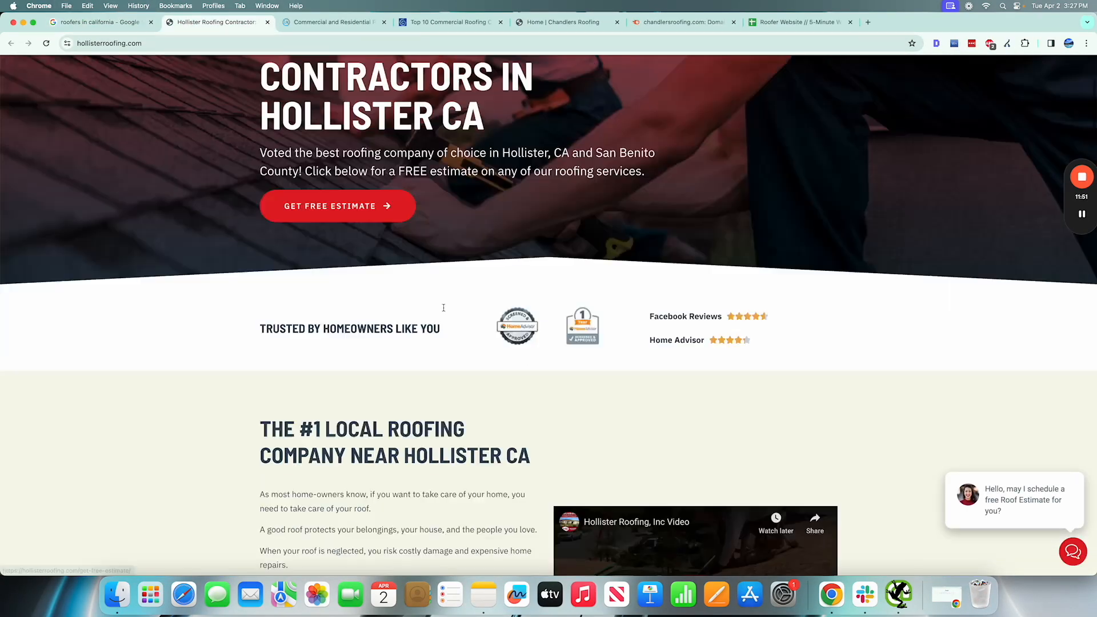
Step: Reopen the SEO extension overview on Chandler's Roofing's homepage, highlight the meta description, and review the remaining overview fields
left_click(536, 22)
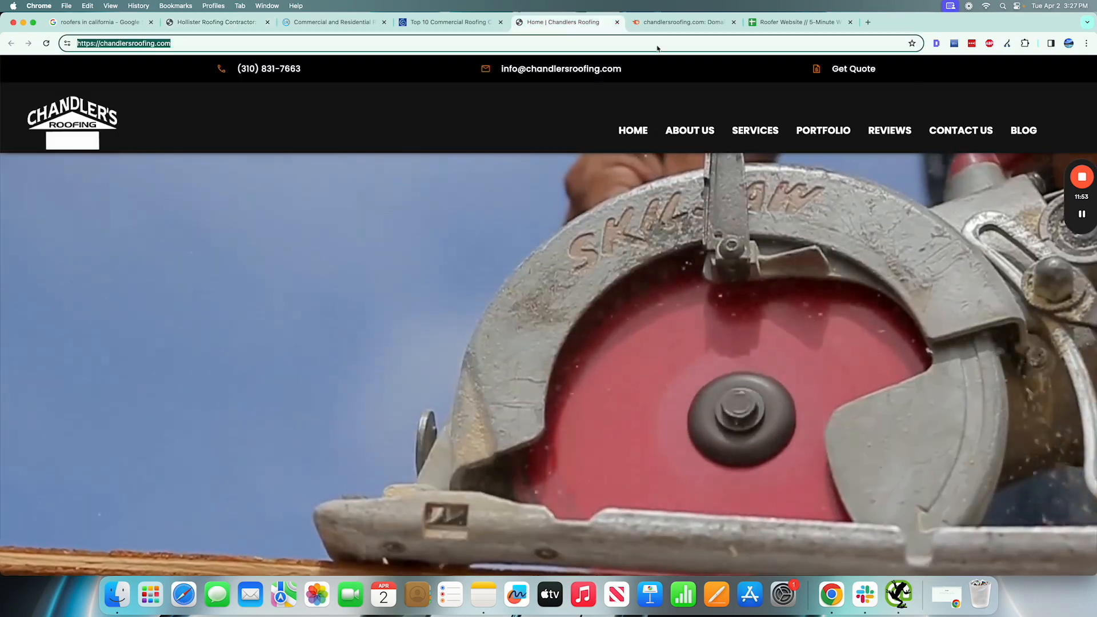
left_click(936, 43)
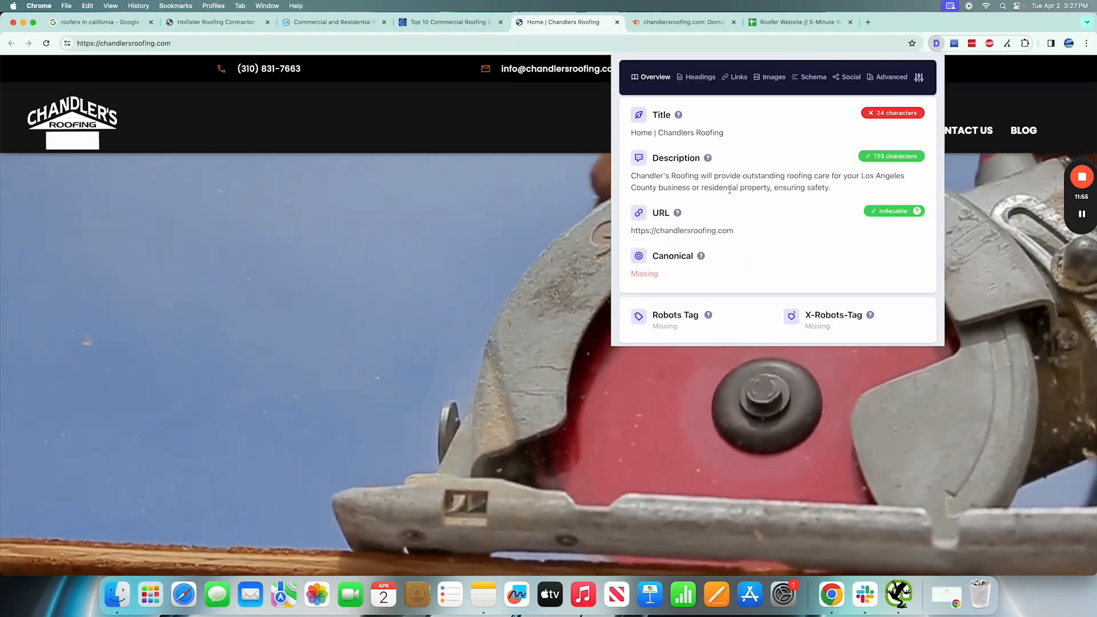
triple_click(823, 175)
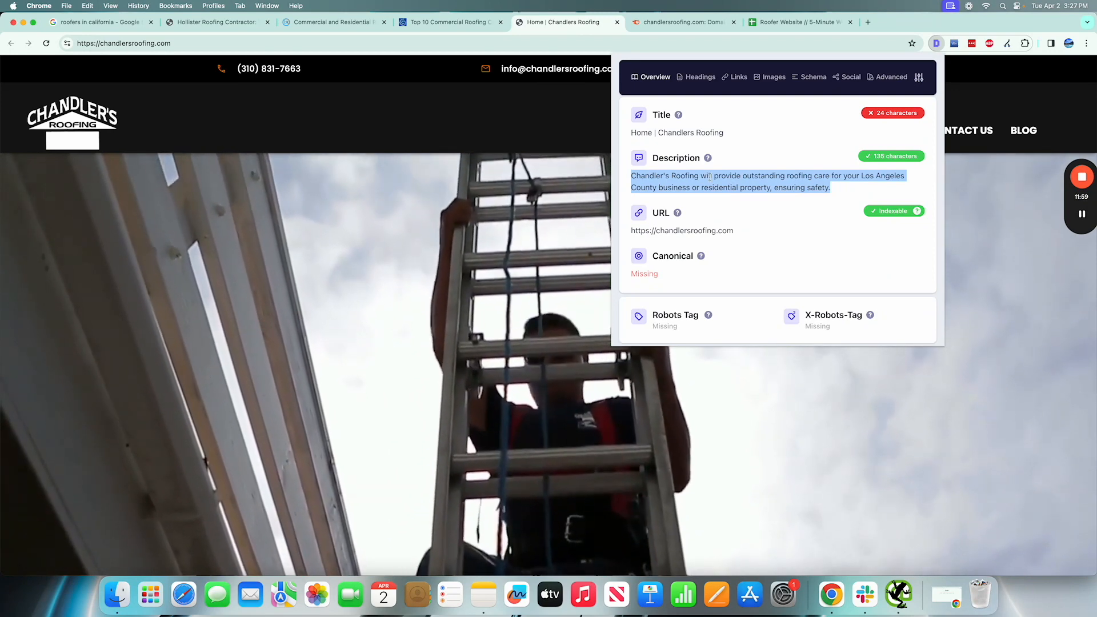
double_click(676, 158)
triple_click(695, 179)
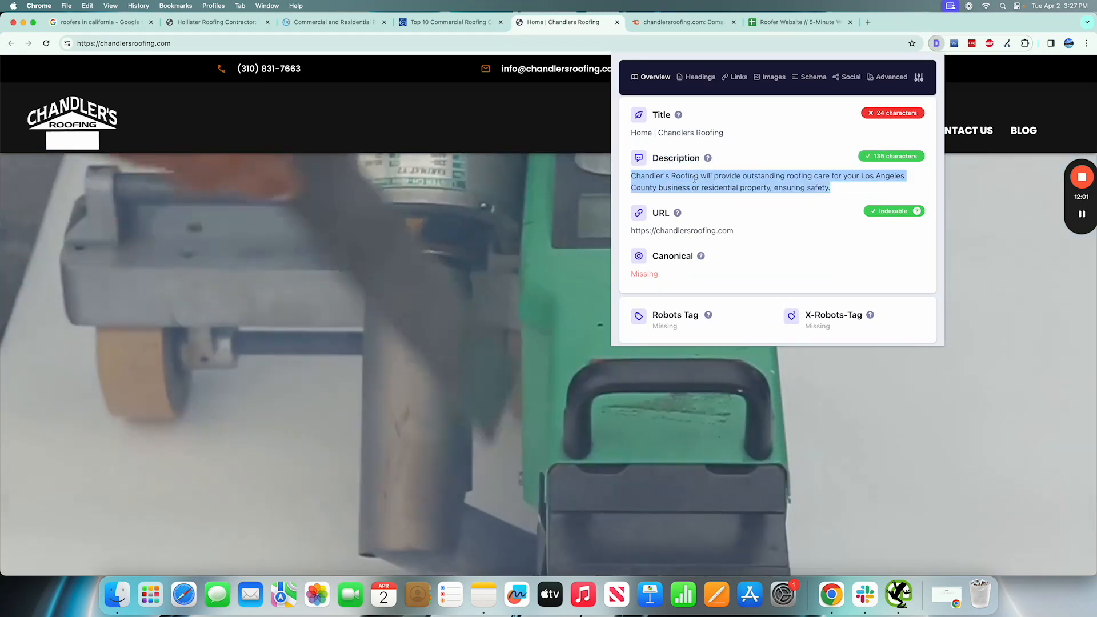
scroll(737, 178, "down", 5)
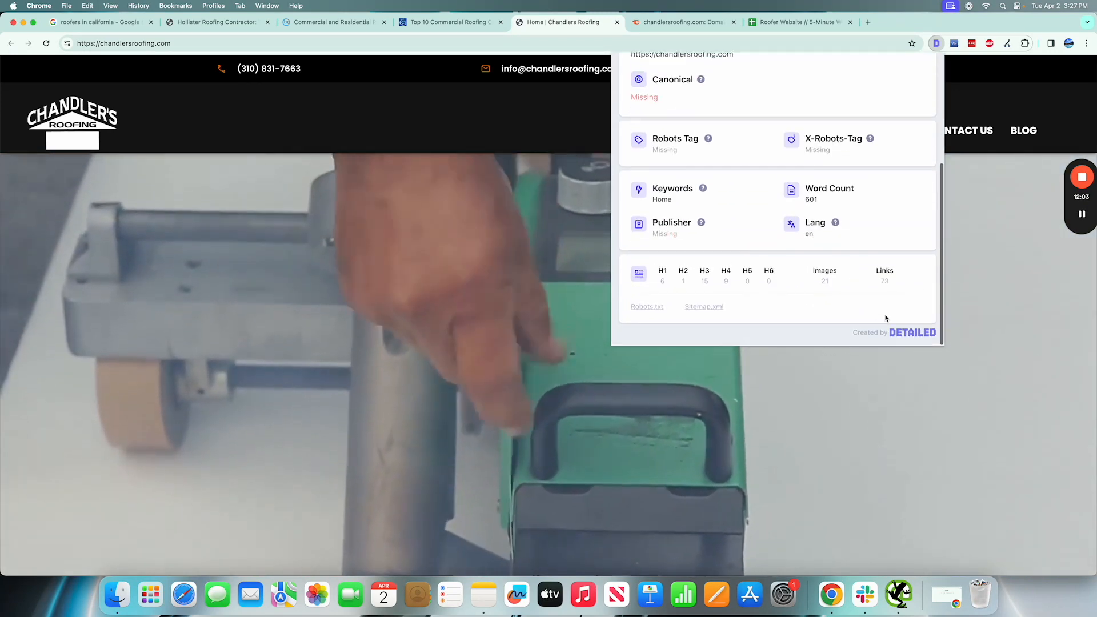
scroll(755, 200, "up", 5)
Step: Read the extension's recommended lengths for the description and title, and highlight the title's character count
mouse_move(708, 160)
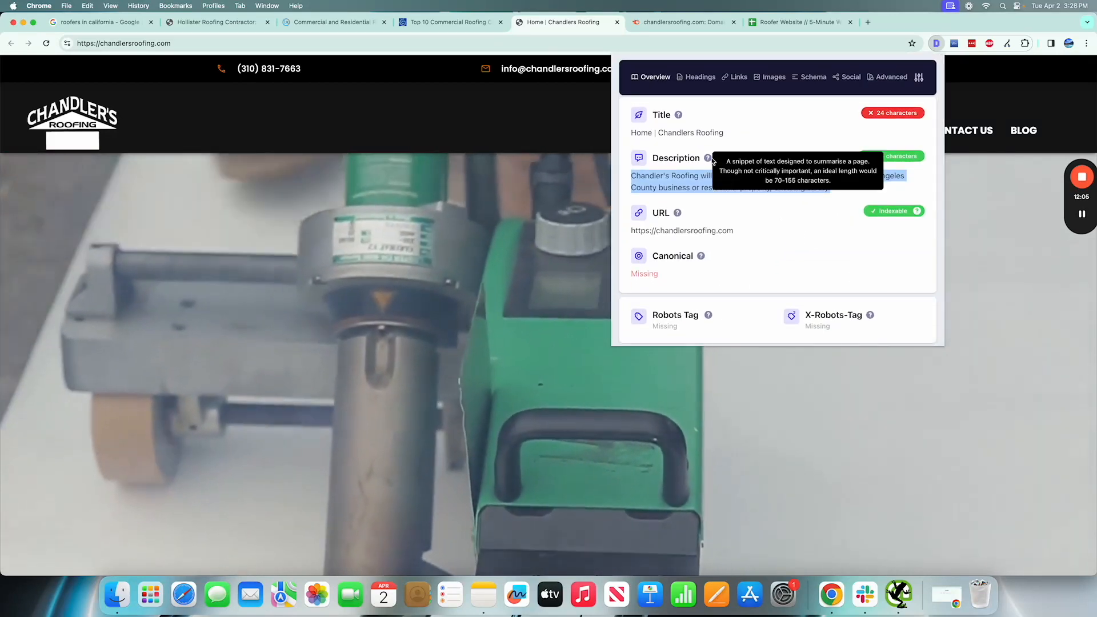
left_click_drag(732, 162, 822, 190)
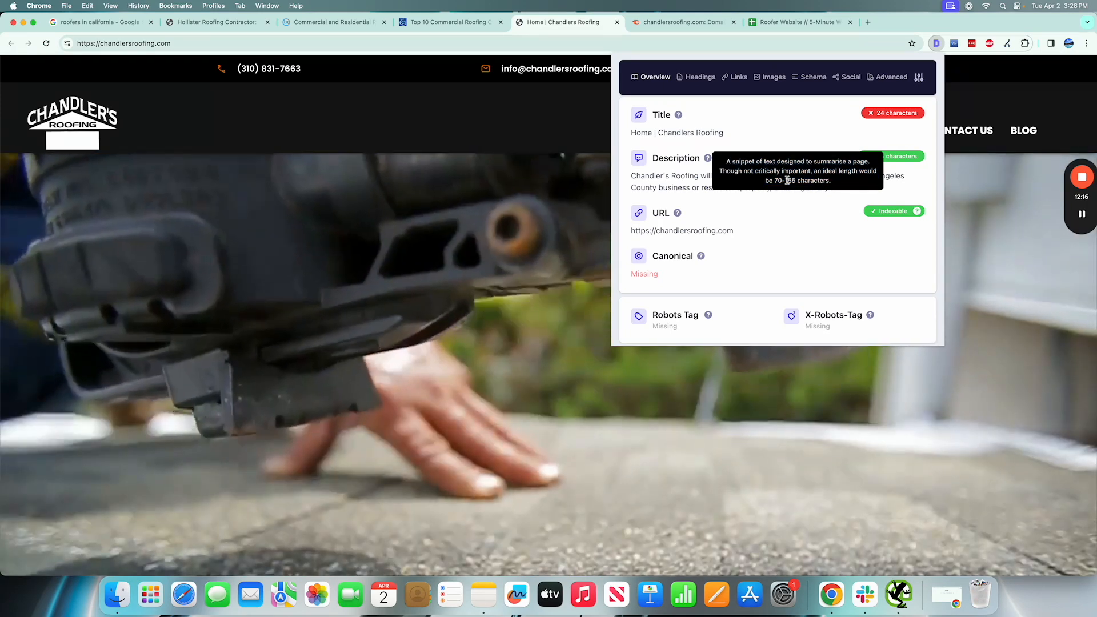
left_click_drag(783, 180, 830, 181)
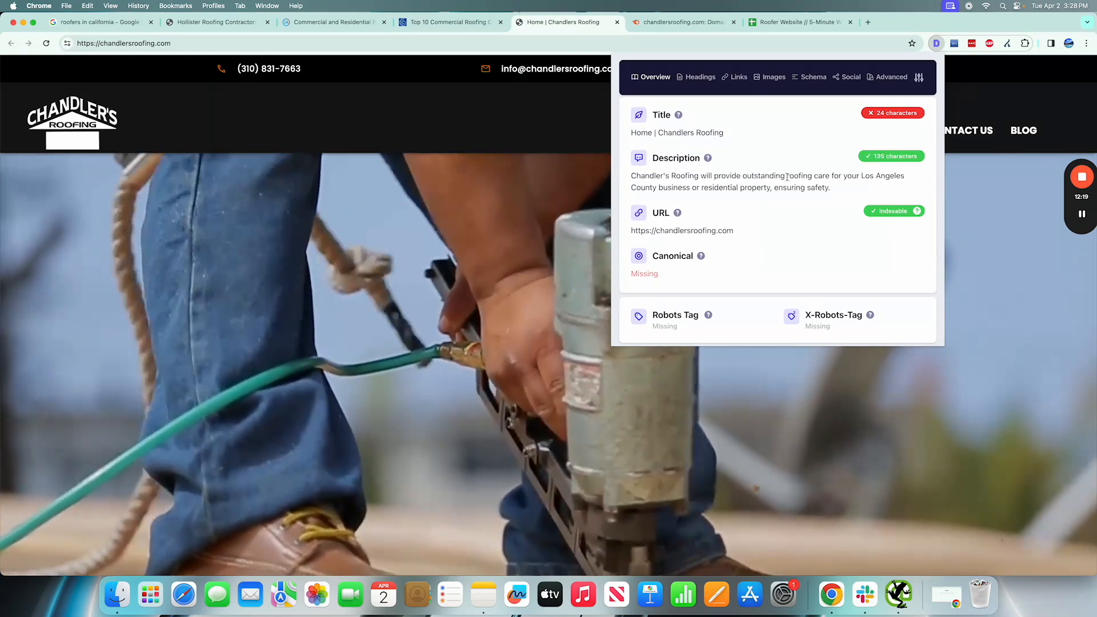
mouse_move(679, 116)
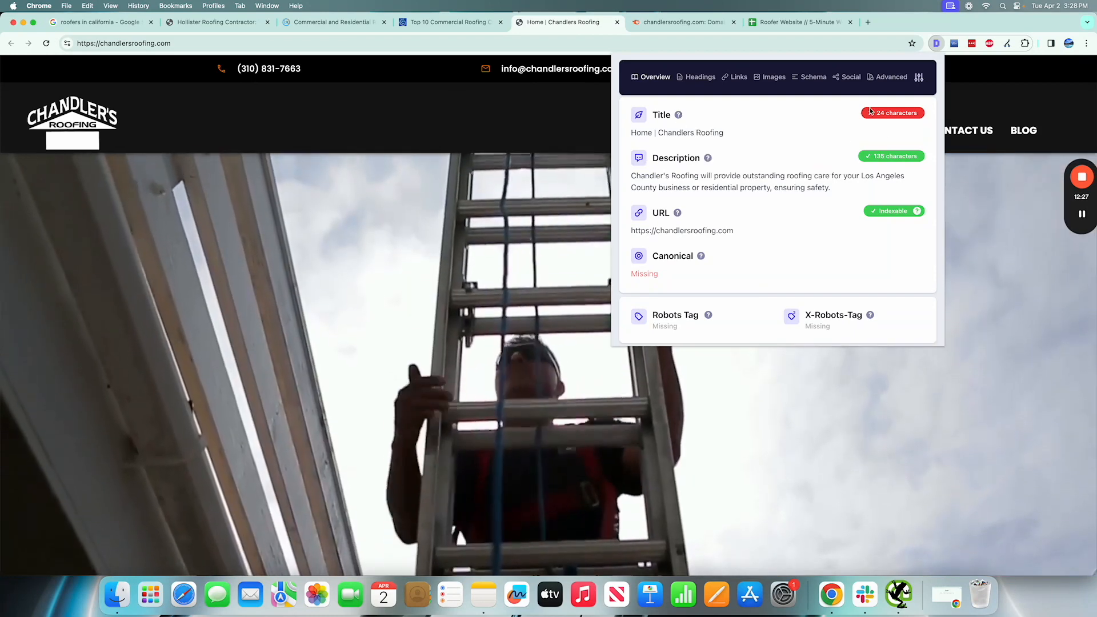
left_click_drag(939, 111, 913, 122)
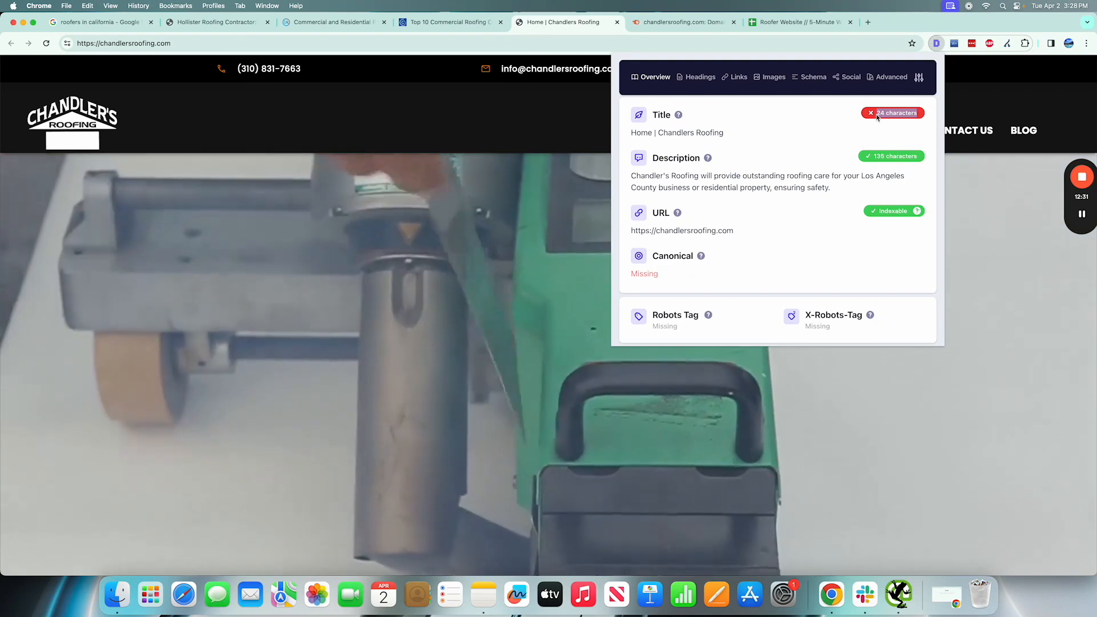
key("super+l")
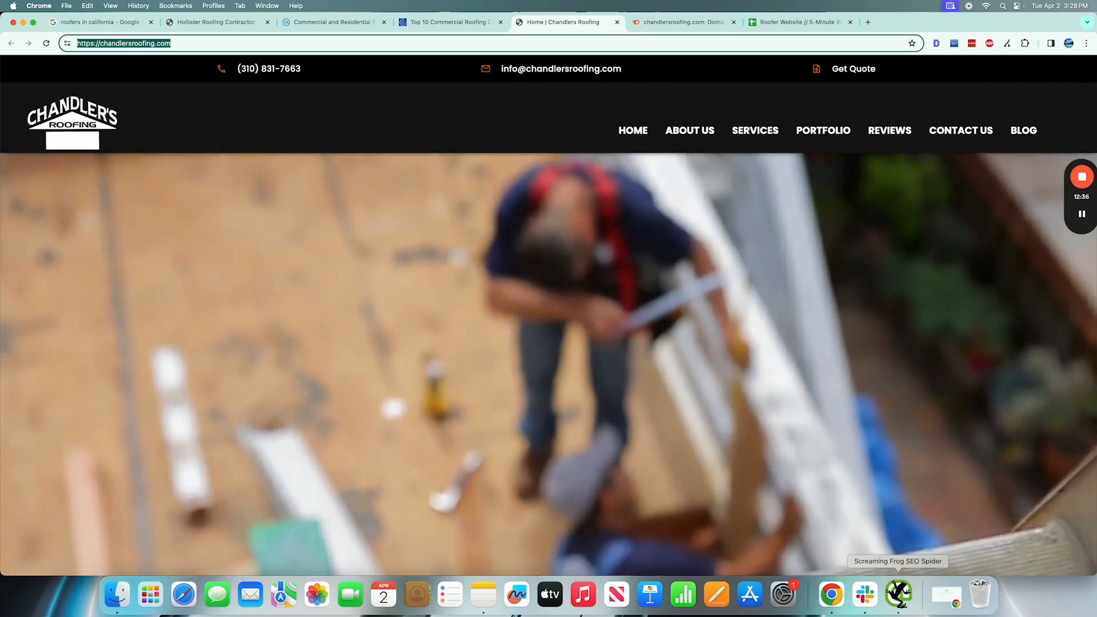
left_click(898, 595)
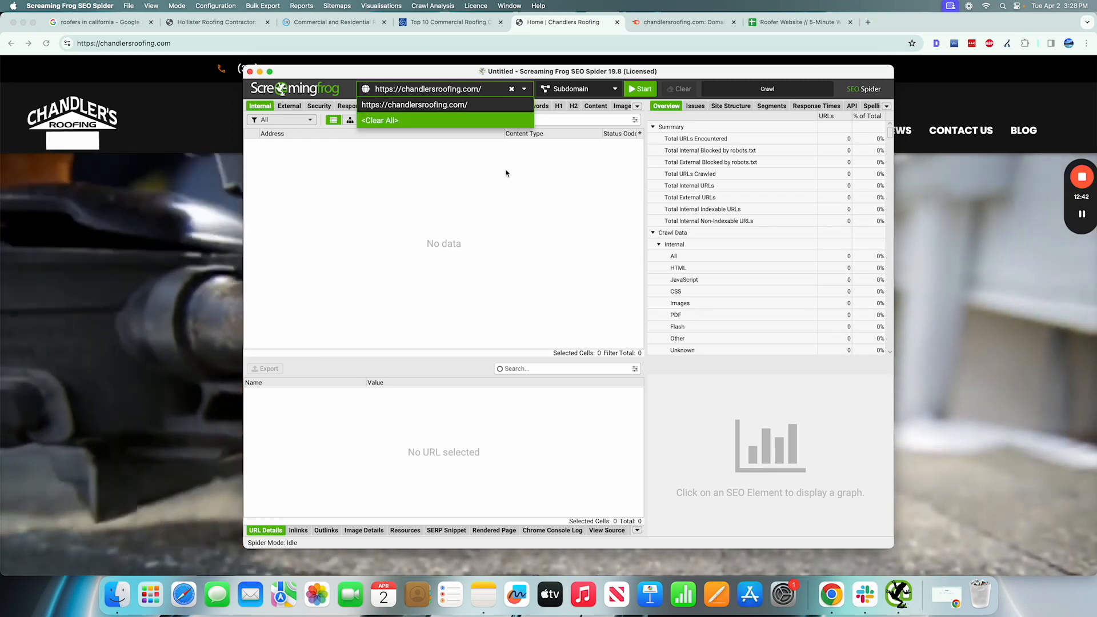
left_click(200, 5)
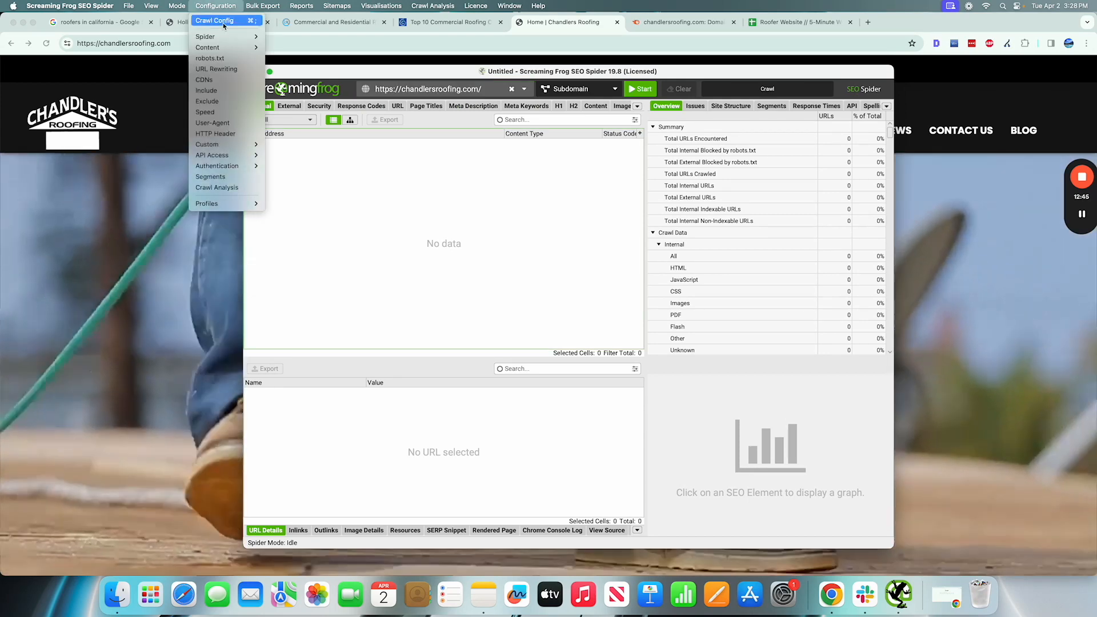
left_click(216, 21)
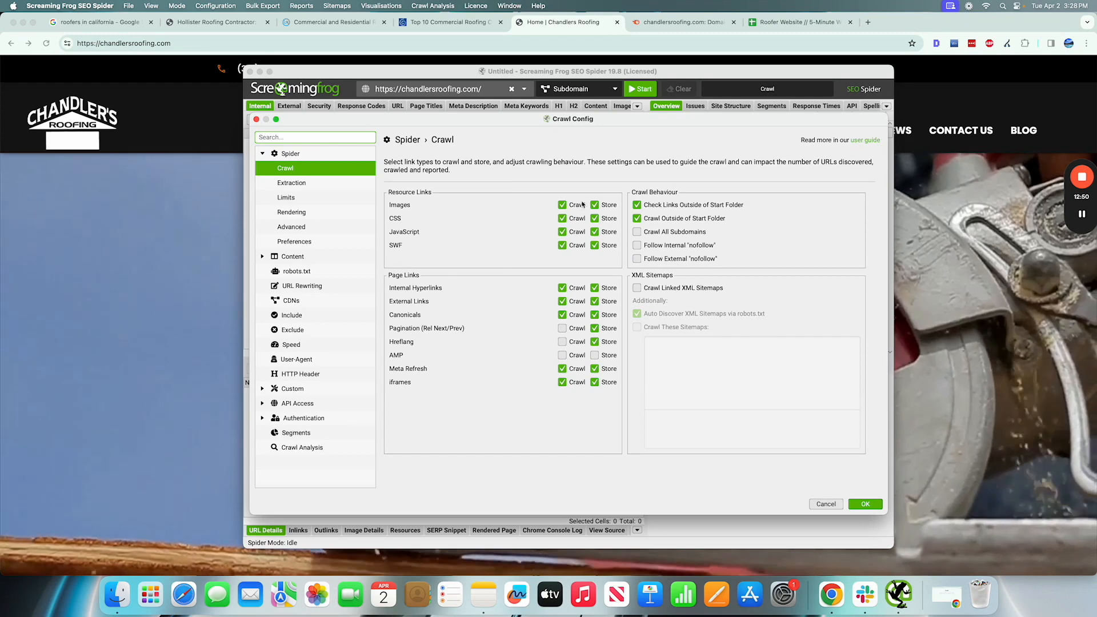
Step: Turn off crawling and storing of the resource links for images, CSS, JavaScript and SWF, and apply the crawl configuration
left_click(595, 205)
left_click(563, 204)
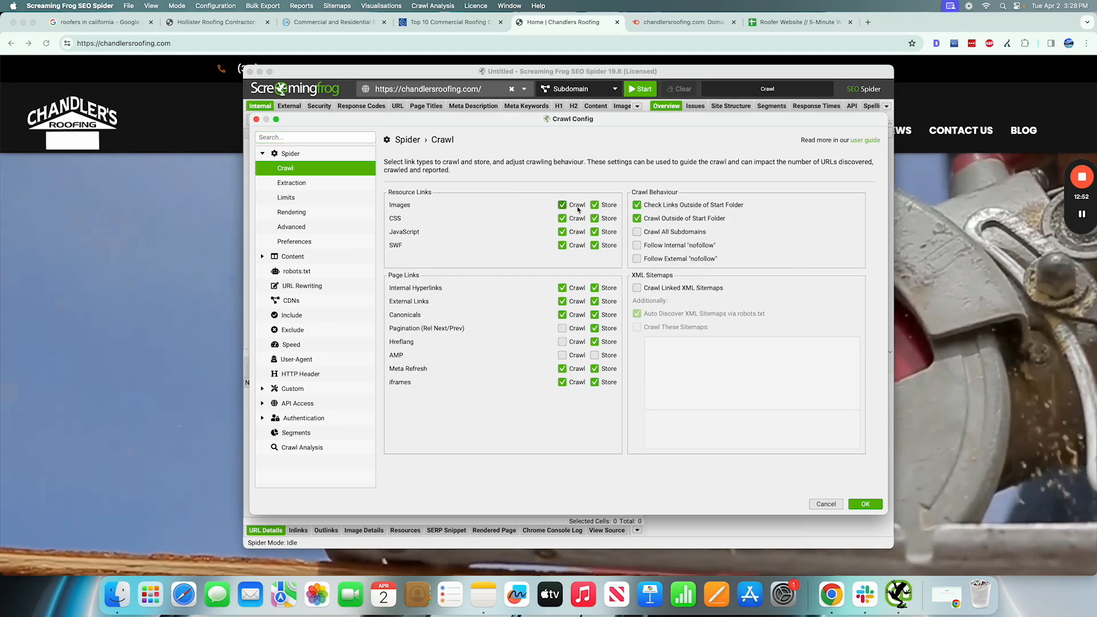
left_click(562, 218)
left_click(562, 231)
left_click(563, 246)
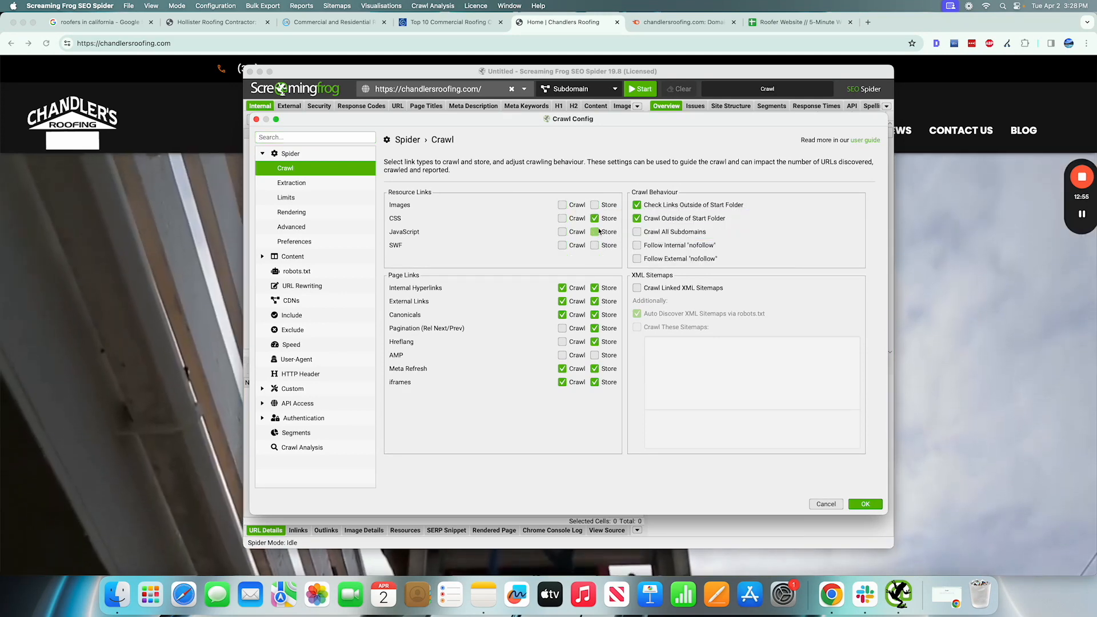
left_click(865, 504)
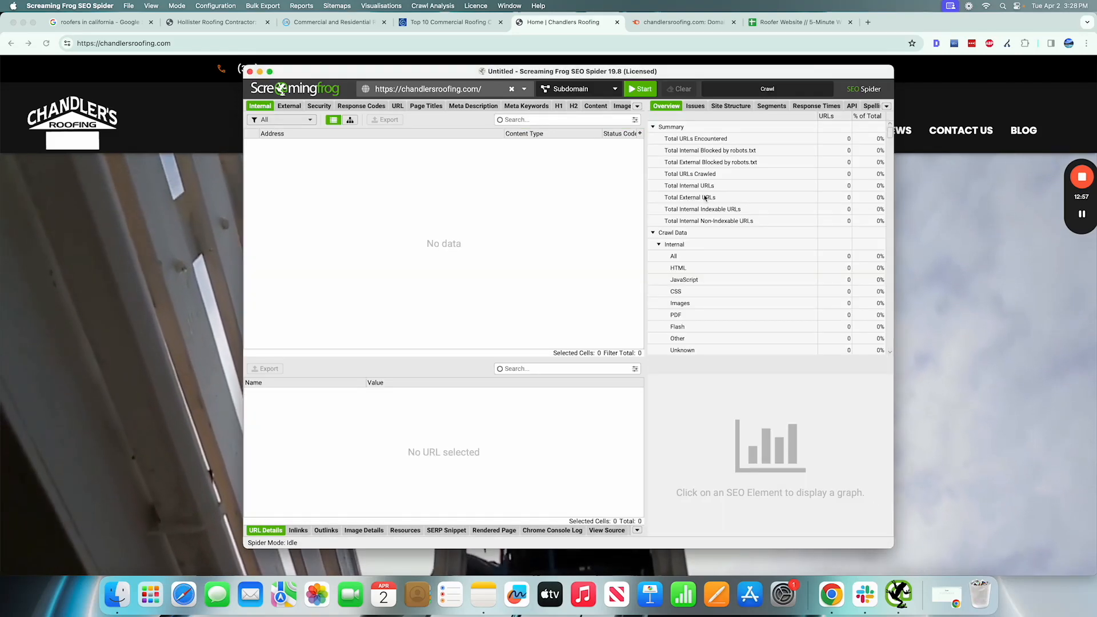
left_click(641, 92)
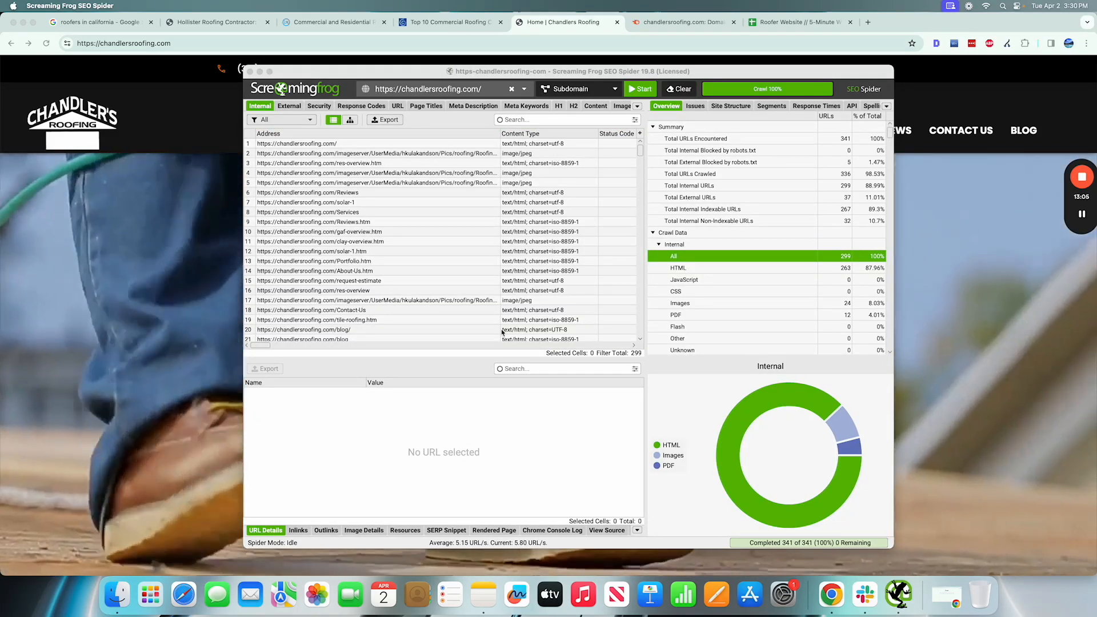
scroll(504, 259, "down", 20)
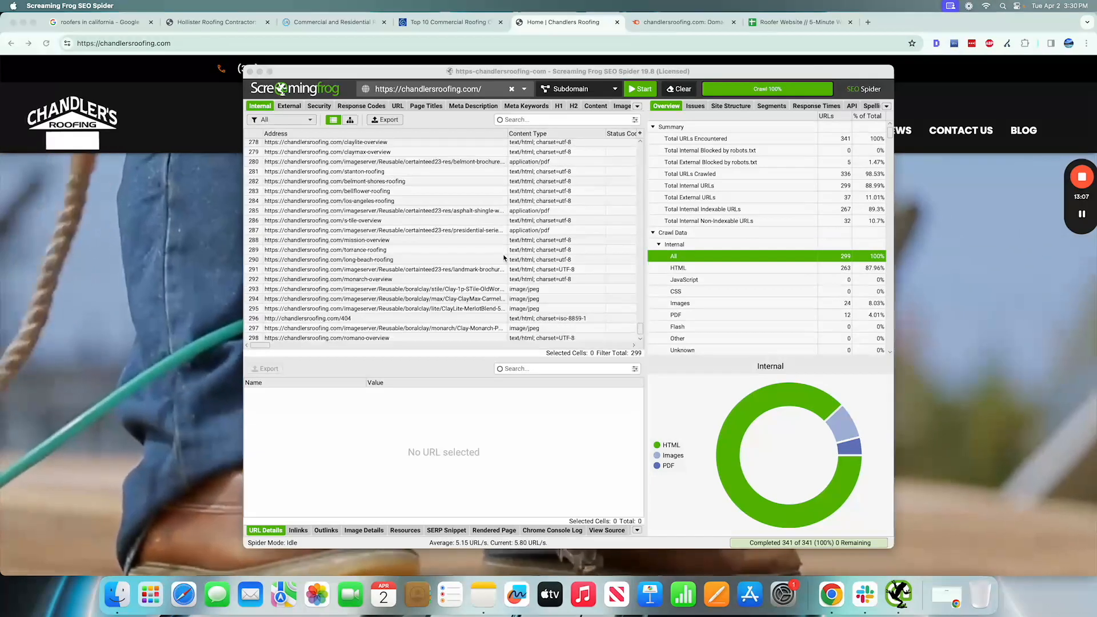
scroll(506, 246, "up", 20)
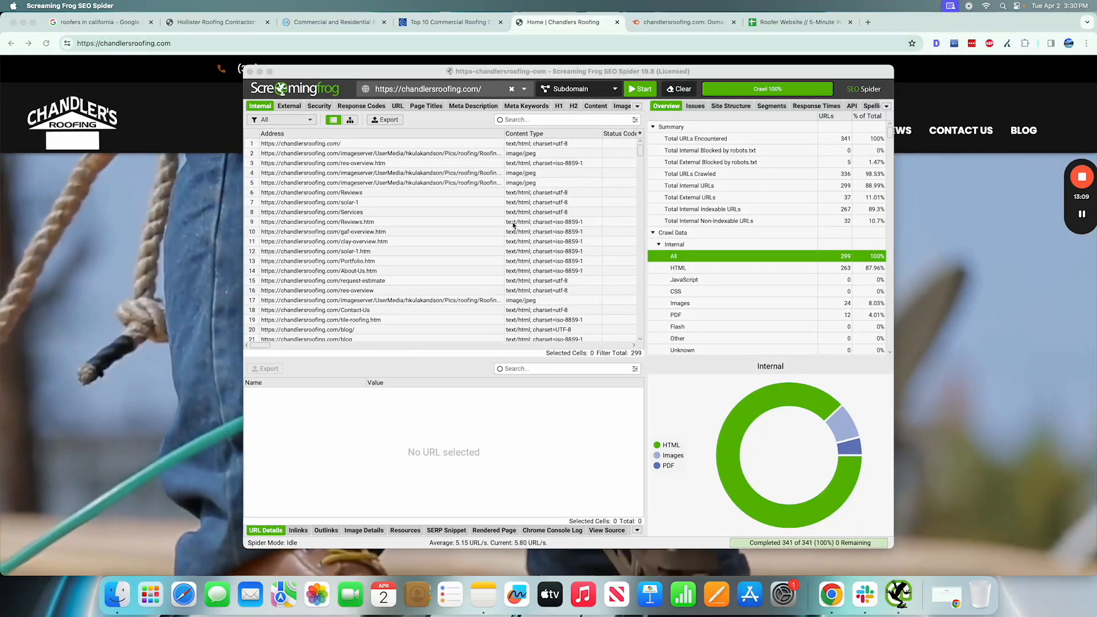
Step: Examine the crawl results' columns, including the title length, title pixel width and meta description of each address
scroll(513, 226, "right", 5)
scroll(503, 223, "left", 5)
scroll(491, 189, "right", 3)
scroll(492, 220, "left", 5)
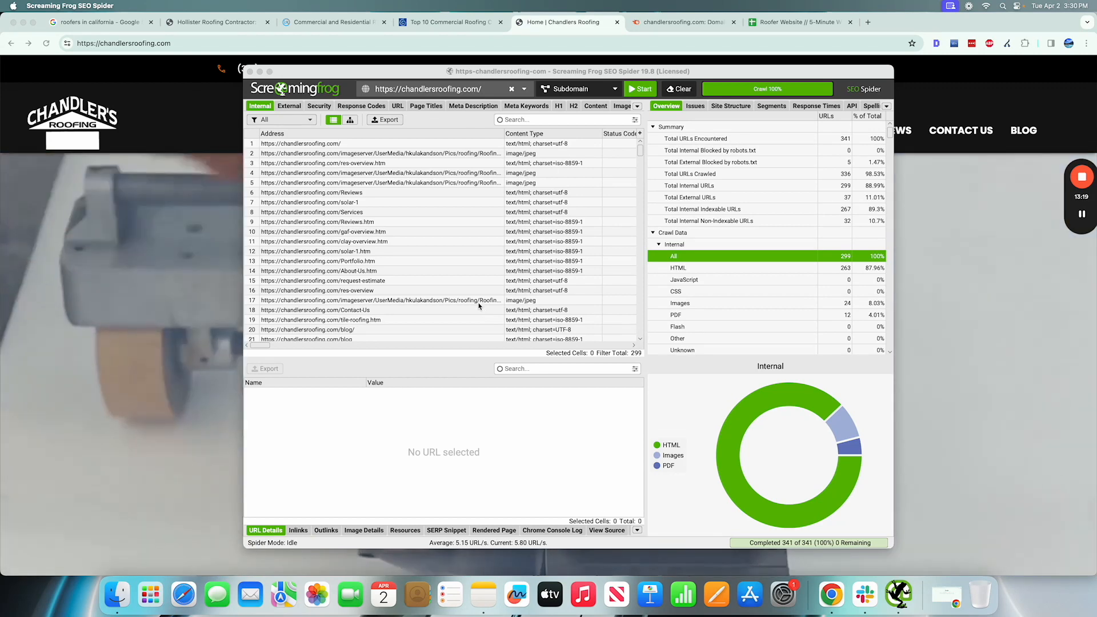
scroll(478, 271, "down", 10)
scroll(478, 271, "up", 10)
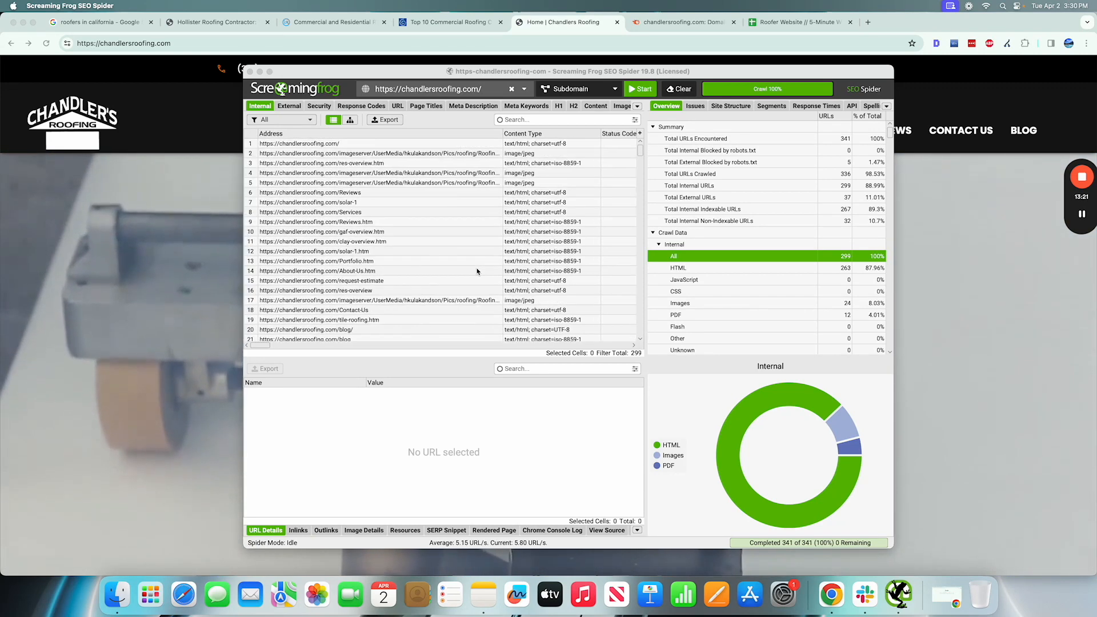
scroll(447, 268, "right", 15)
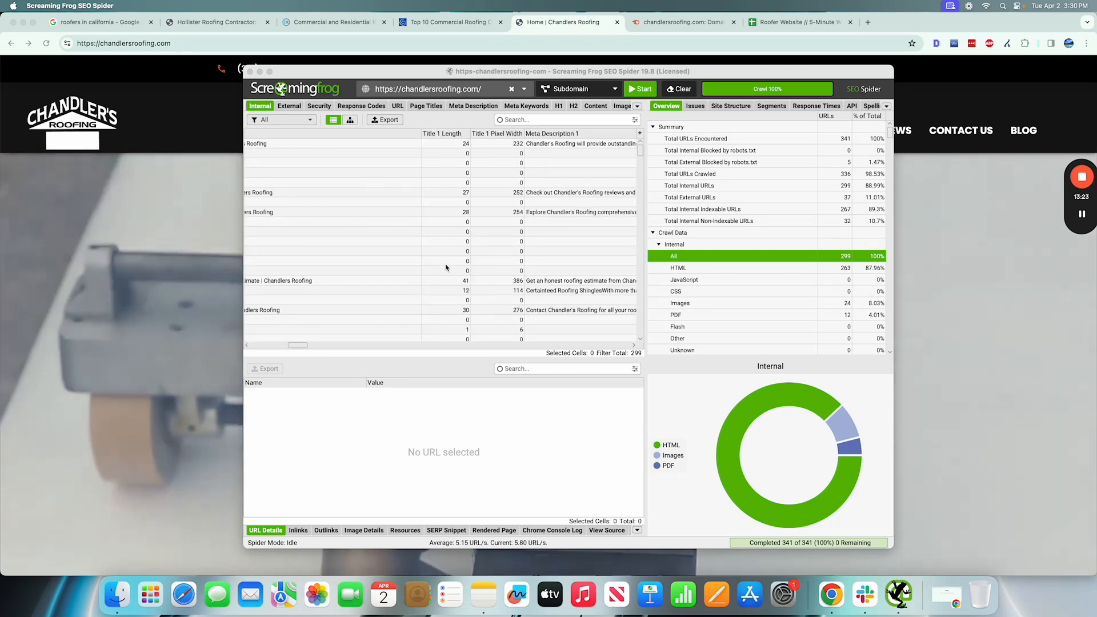
scroll(446, 268, "right", 10)
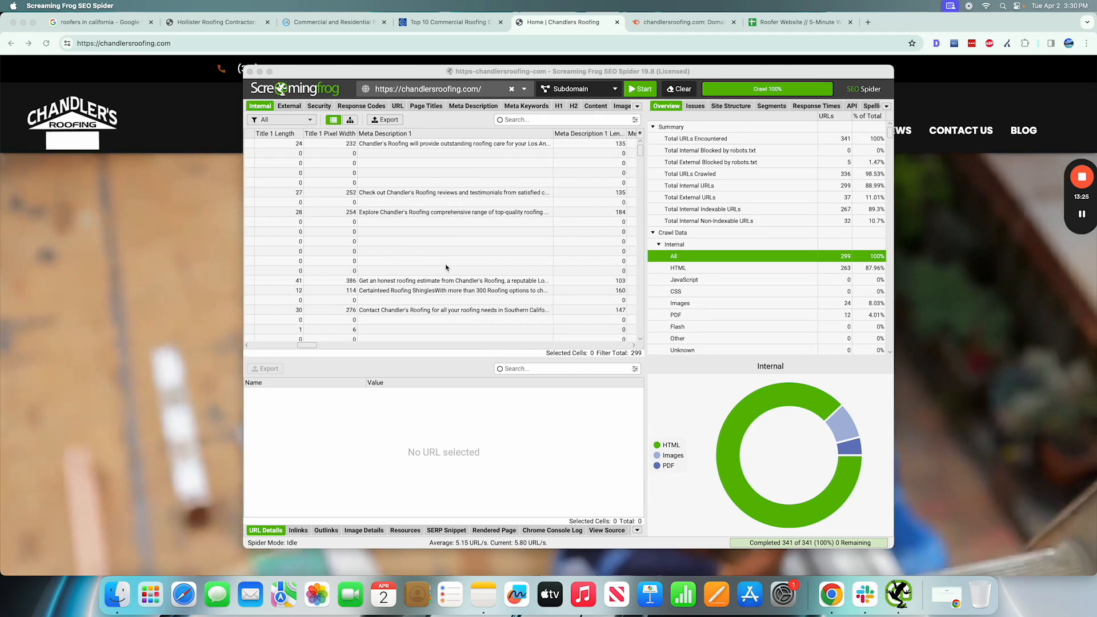
scroll(447, 268, "left", 15)
Step: Look through the crawled addresses again, and check their status, indexability and page titles
scroll(447, 268, "down", 20)
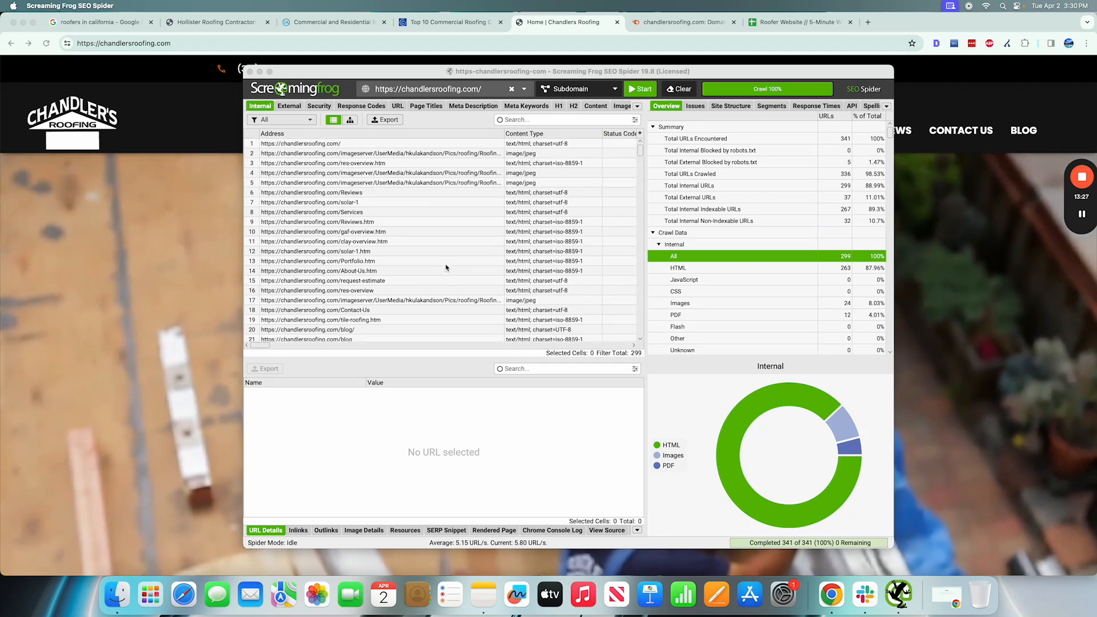
scroll(447, 268, "up", 20)
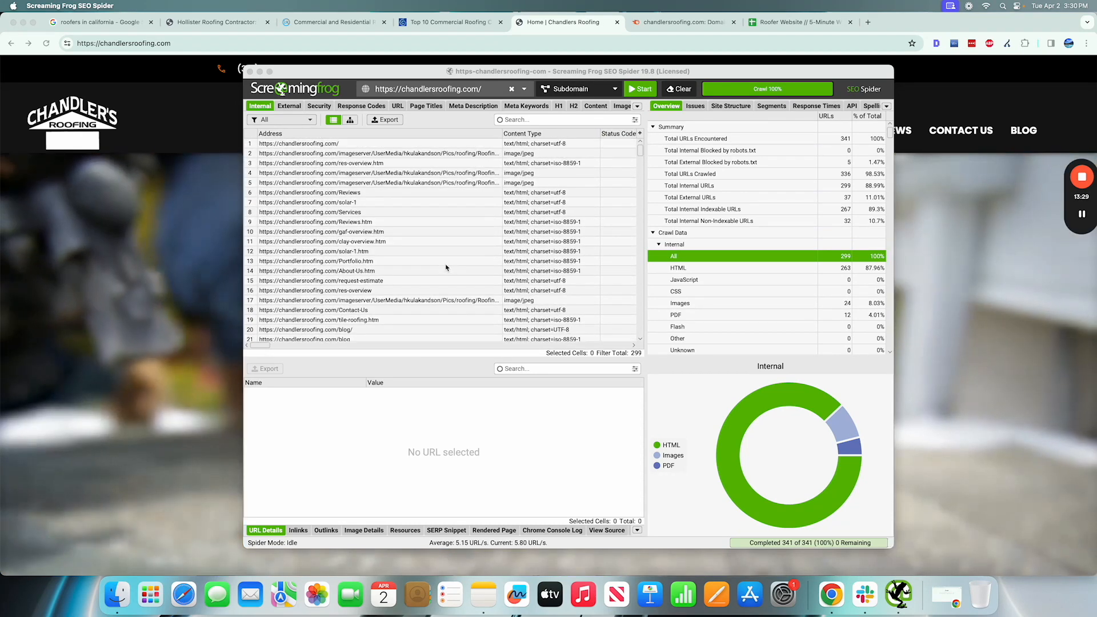
scroll(433, 253, "left", 1)
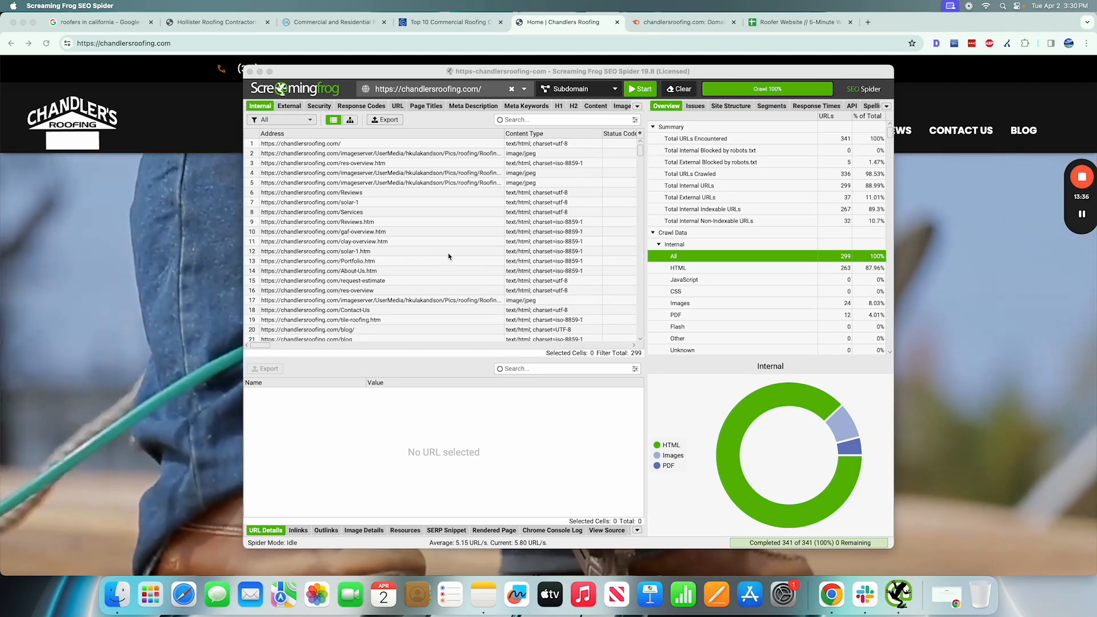
scroll(514, 283, "right", 1)
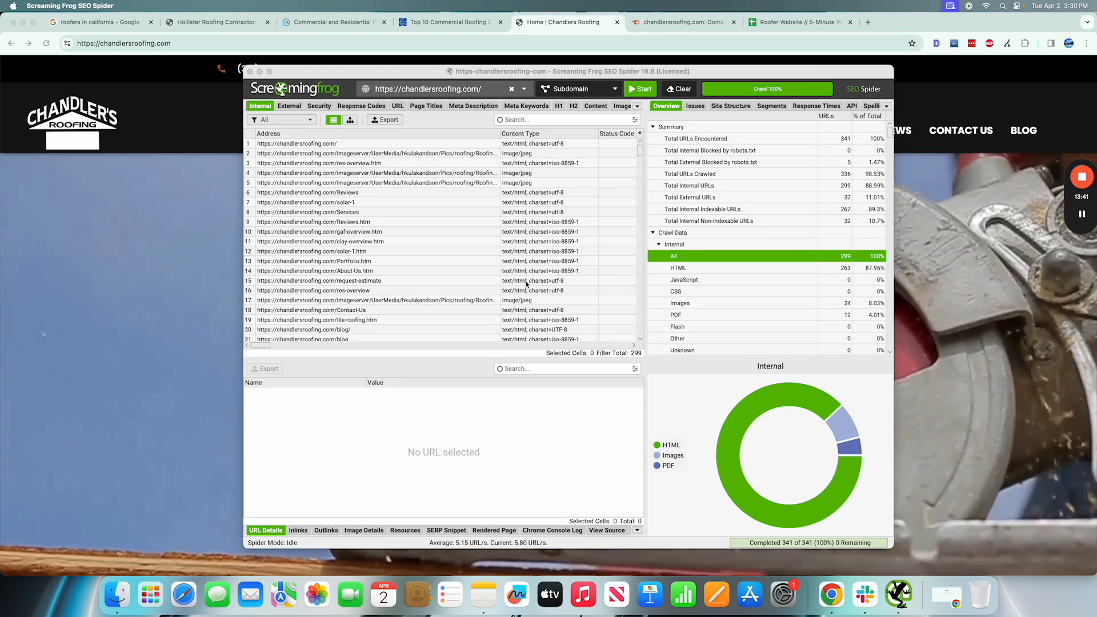
scroll(520, 269, "left", 1)
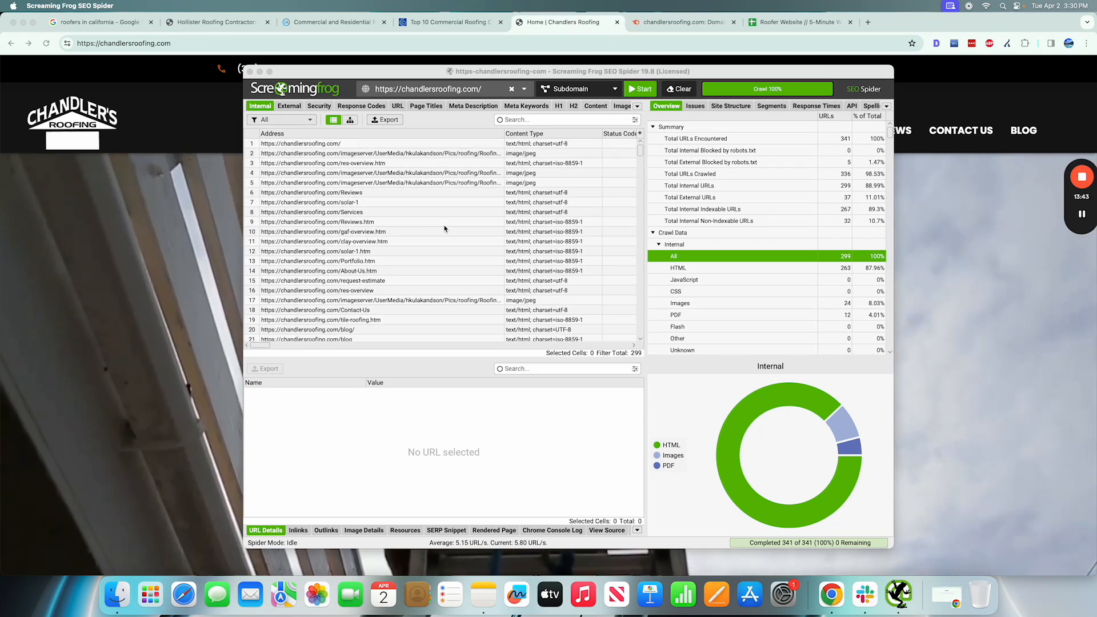
scroll(445, 228, "down", 15)
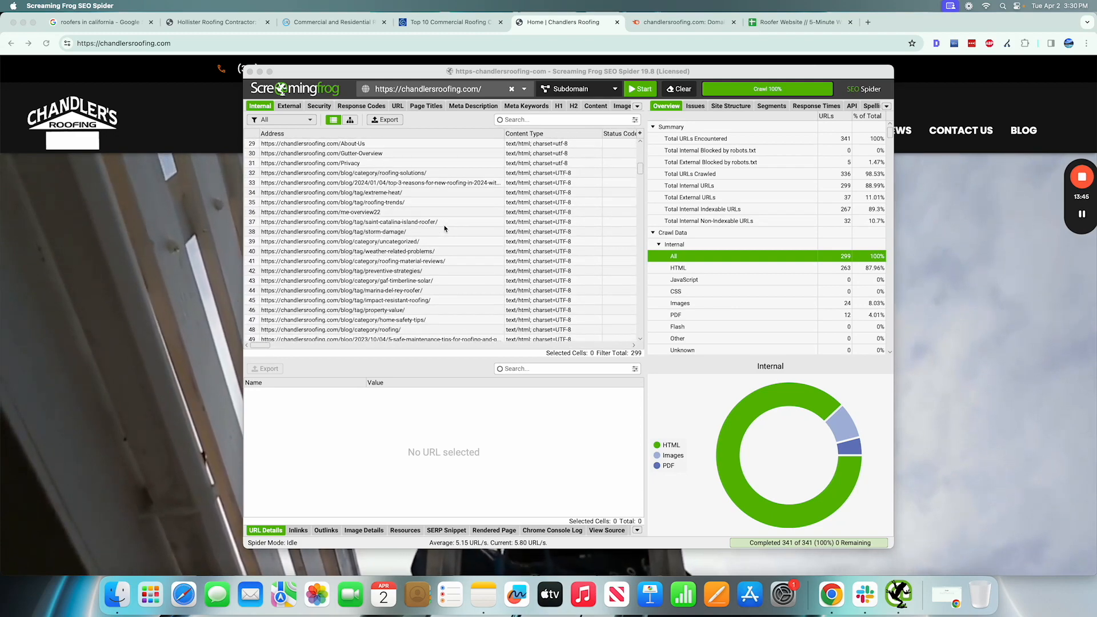
scroll(444, 229, "up", 2)
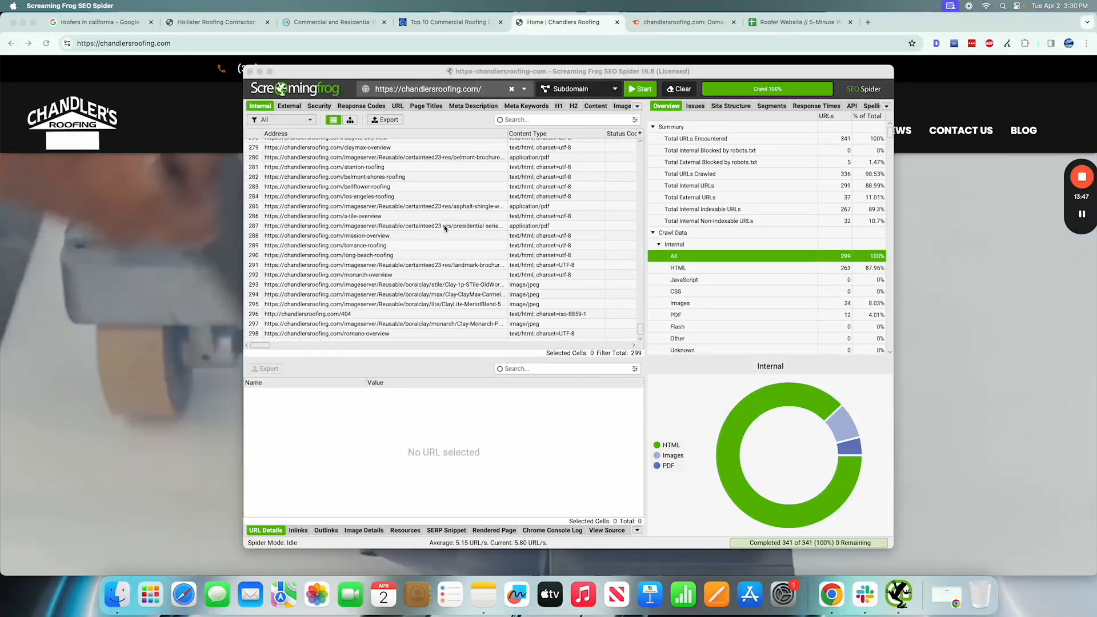
scroll(445, 229, "right", 10)
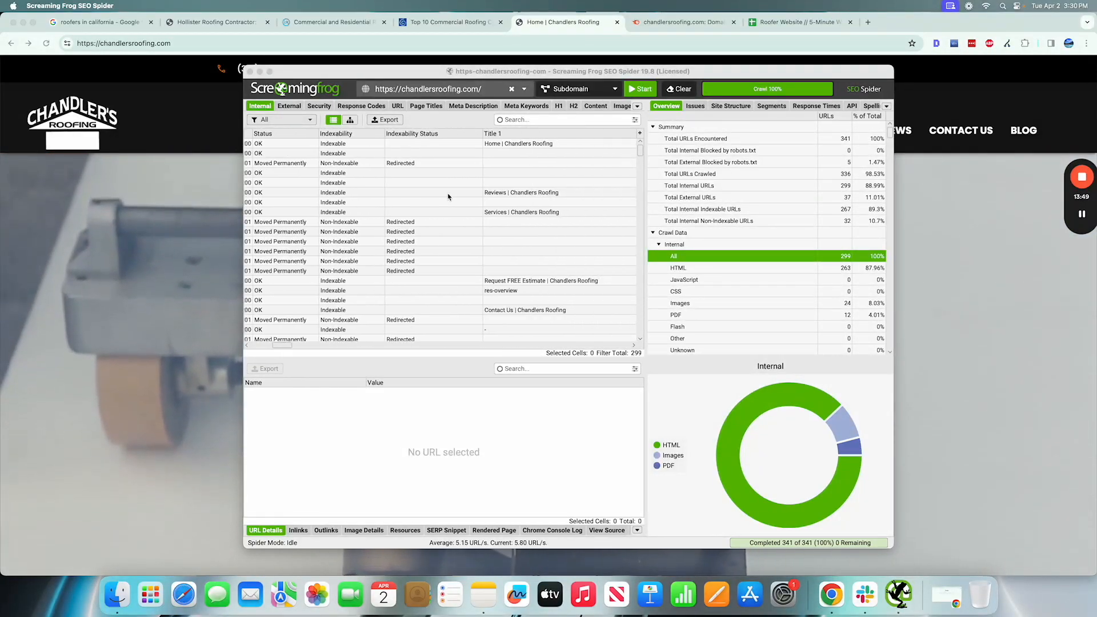
scroll(448, 196, "left", 10)
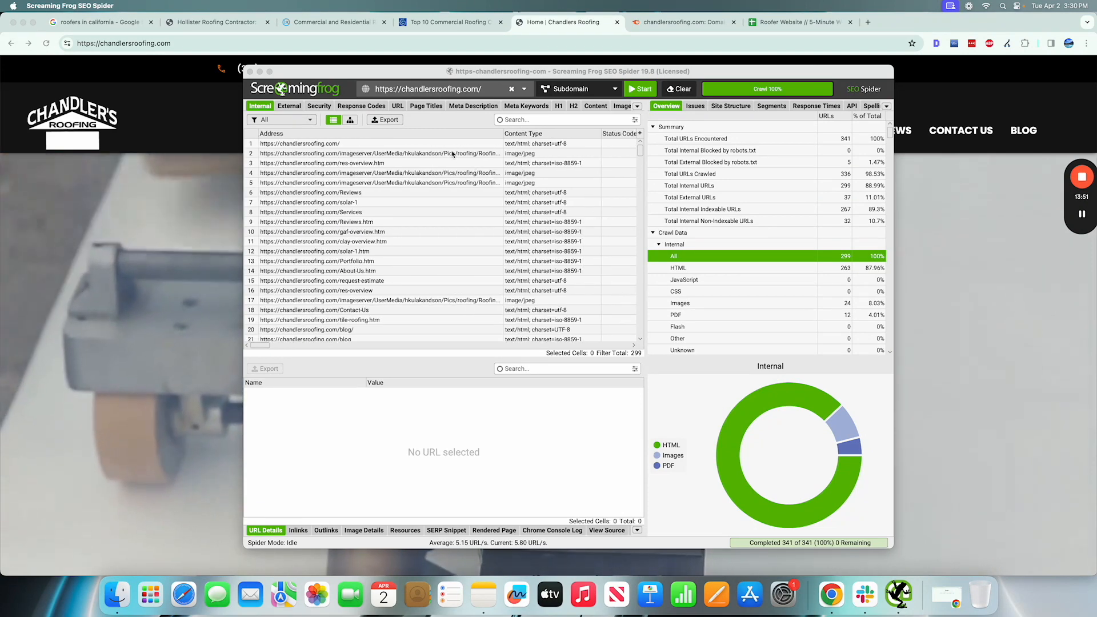
Step: Export all internal crawl results as a CSV file named chandler'sroofing
left_click(400, 144)
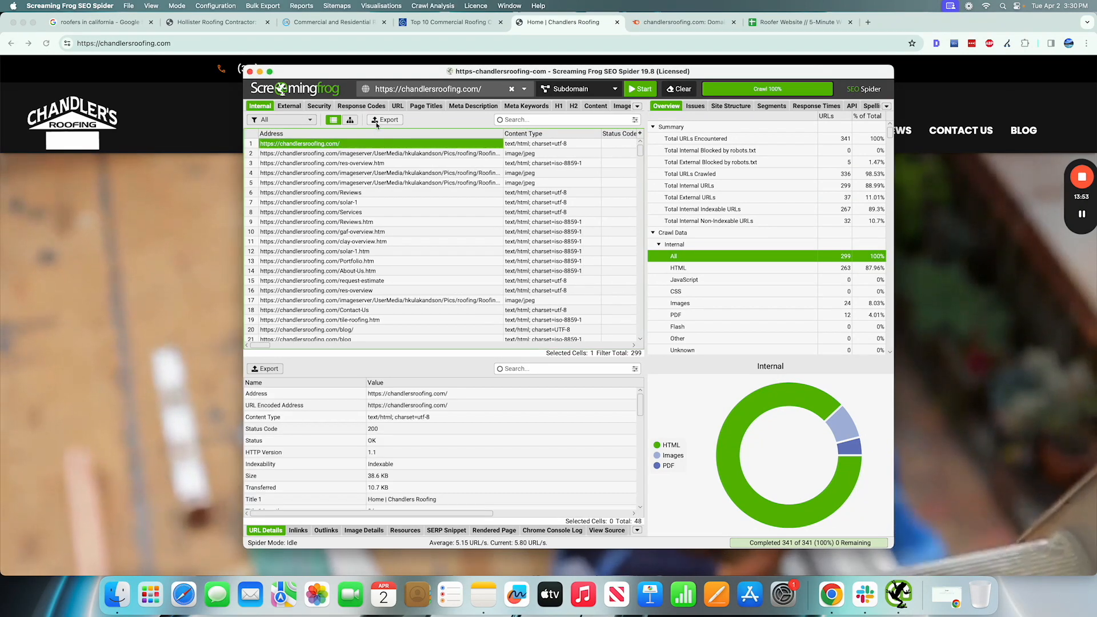
left_click(384, 119)
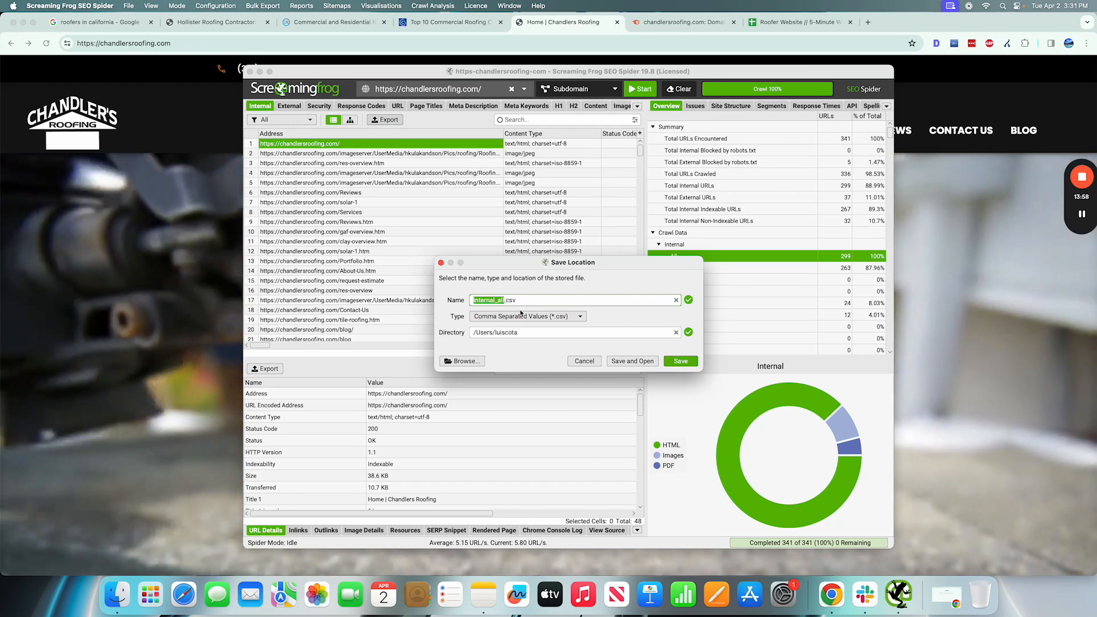
type("Chandler'sroofing")
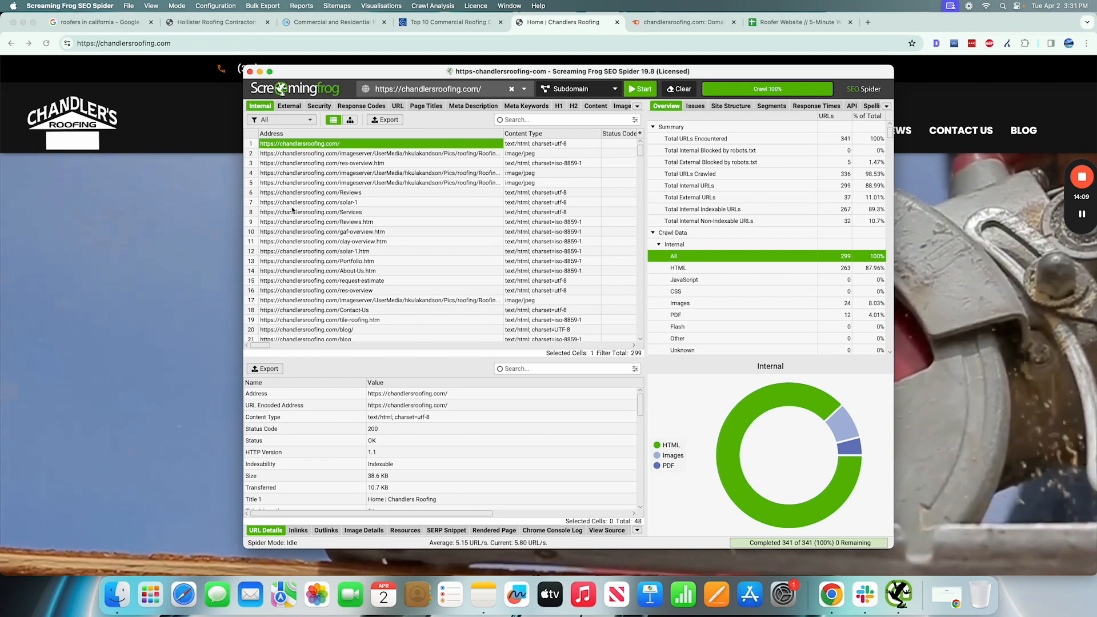
Step: Review the crawled pages' content type, status code, indexability and title columns alongside their addresses
scroll(364, 233, "right", 5)
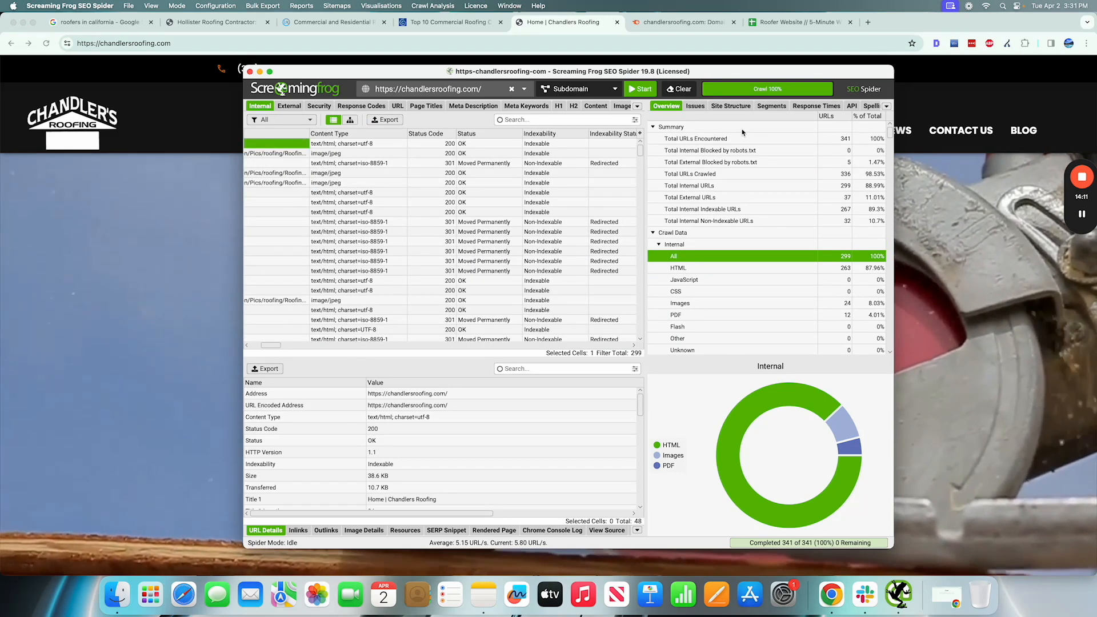
scroll(451, 263, "right", 5)
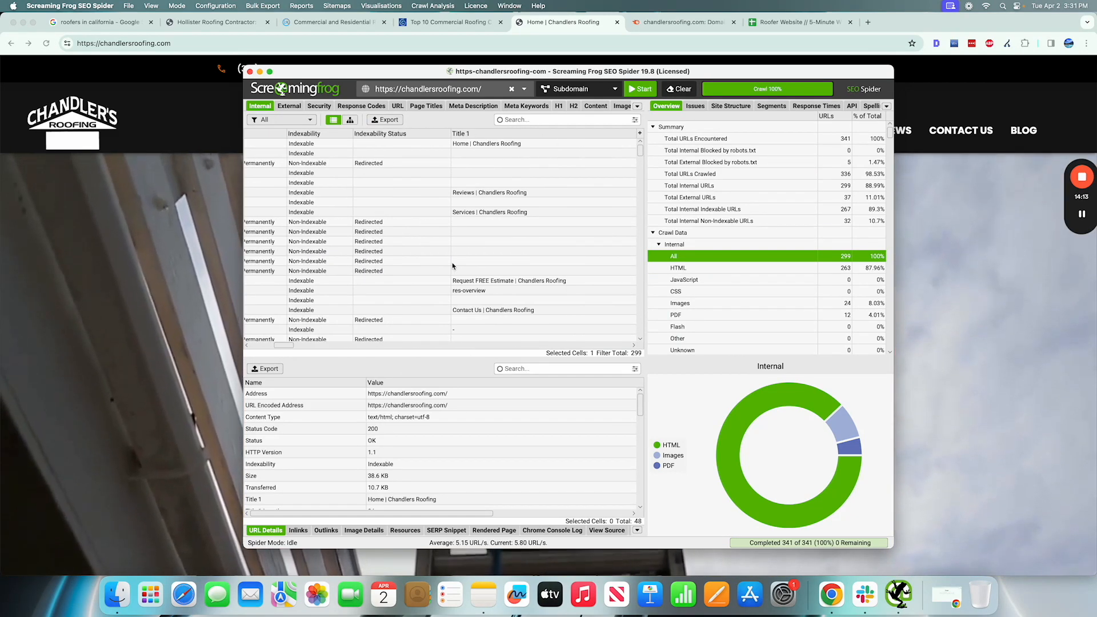
scroll(451, 262, "left", 6)
scroll(451, 263, "down", 5)
scroll(451, 263, "left", 5)
scroll(451, 240, "up", 10)
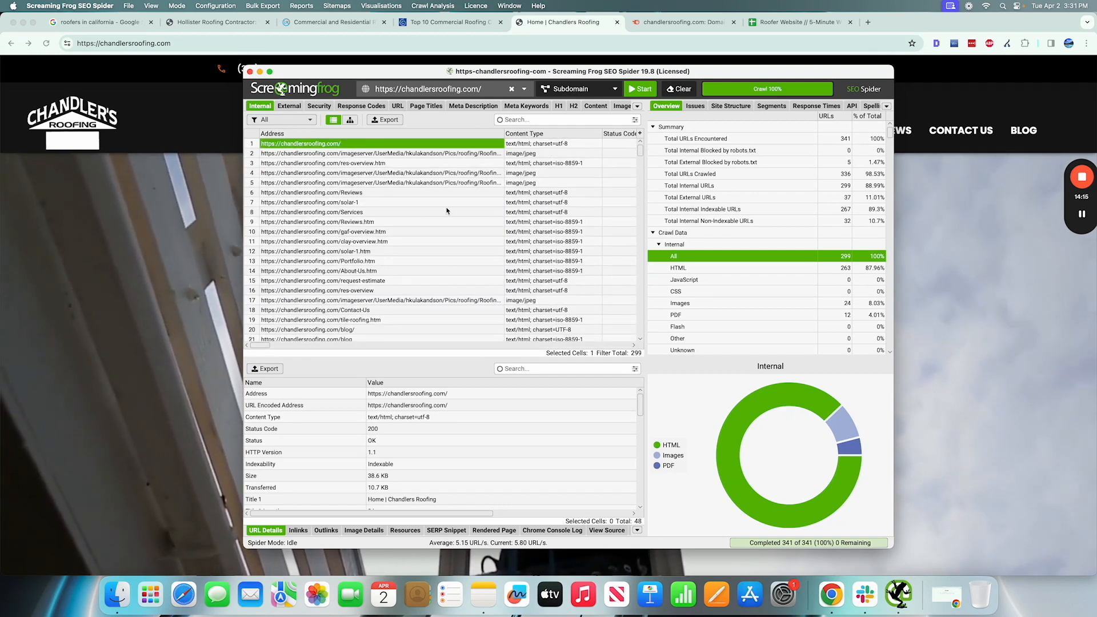
scroll(447, 211, "right", 3)
scroll(447, 211, "left", 4)
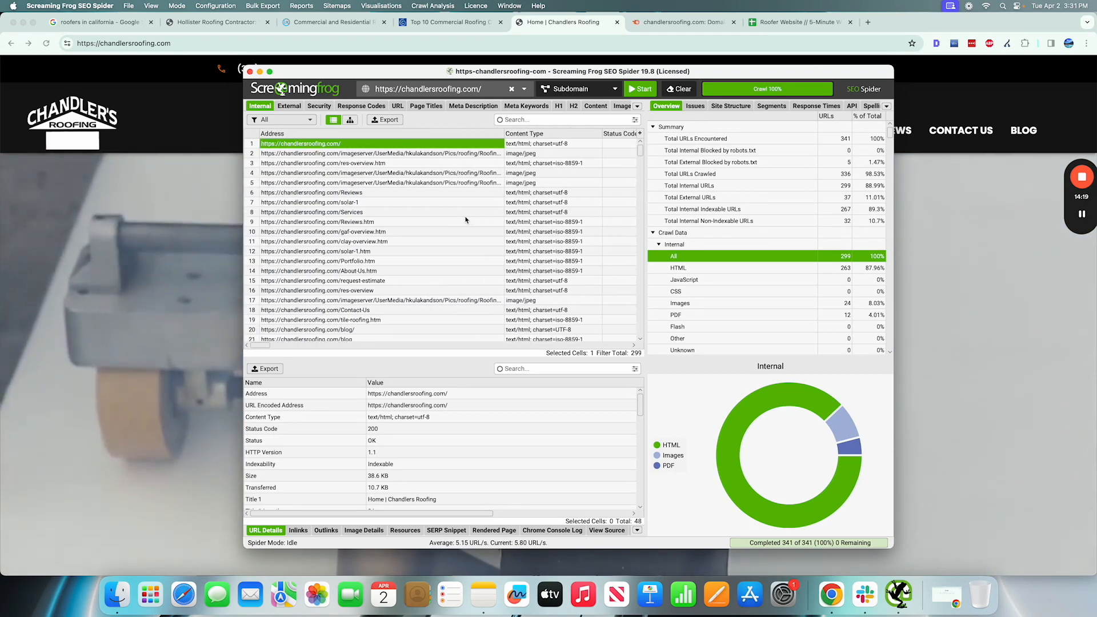
Step: Switch to the Roofer Website audit and action plan spreadsheet in Google Sheets and upload chandler'sroofing.csv for import
left_click(200, 231)
key("super+9")
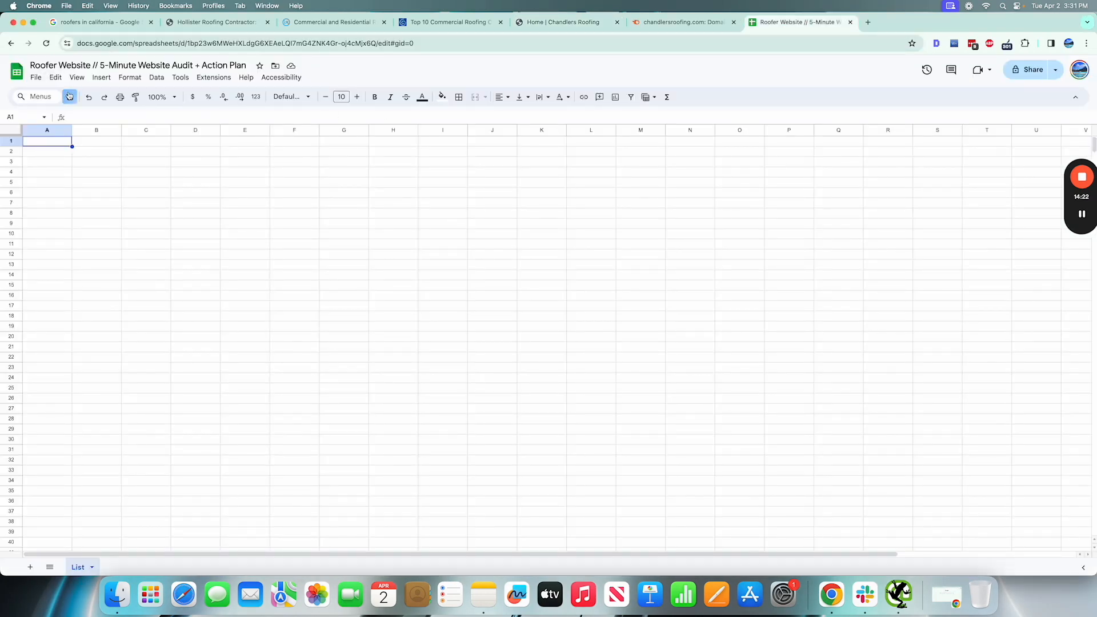
left_click(55, 77)
mouse_move(36, 78)
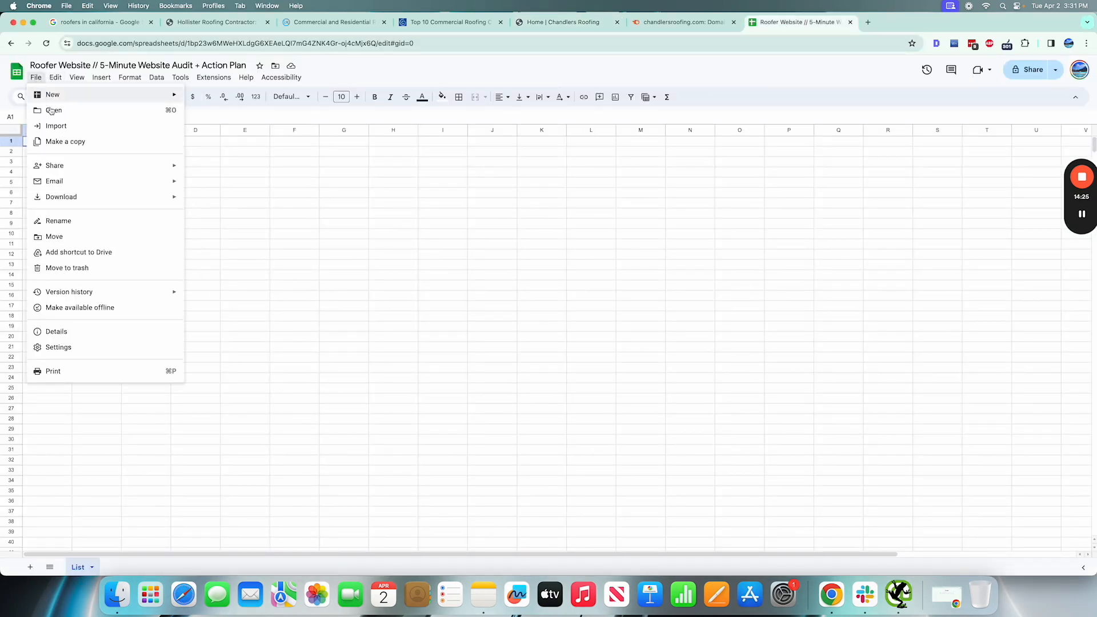
left_click(89, 128)
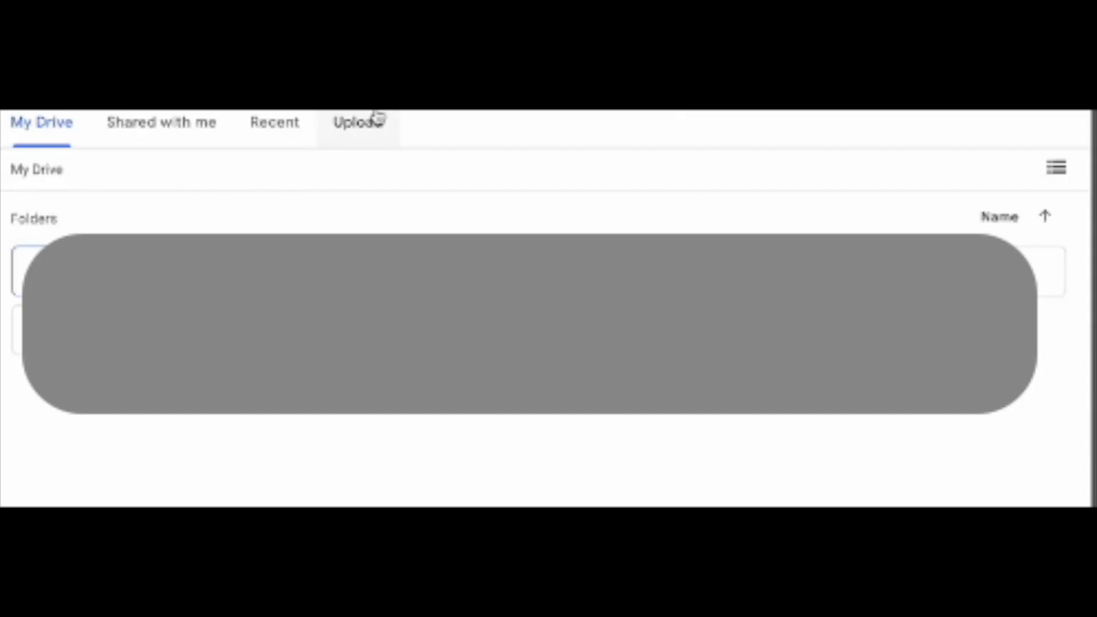
left_click(366, 123)
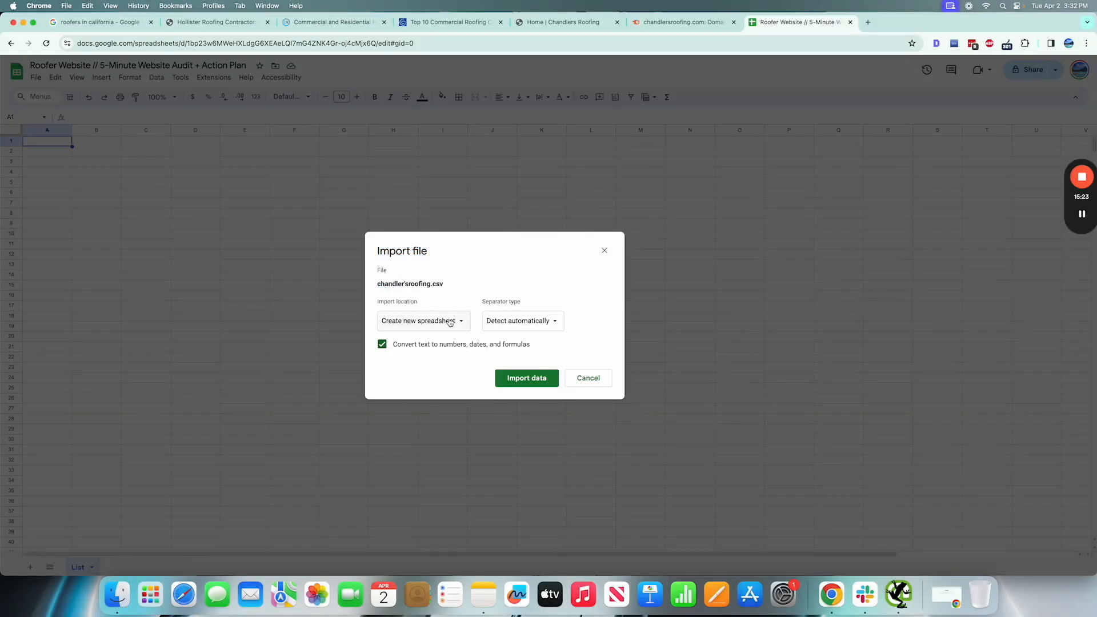
Step: Import the uploaded crawl data with the import location set to Append to current sheet
left_click(450, 321)
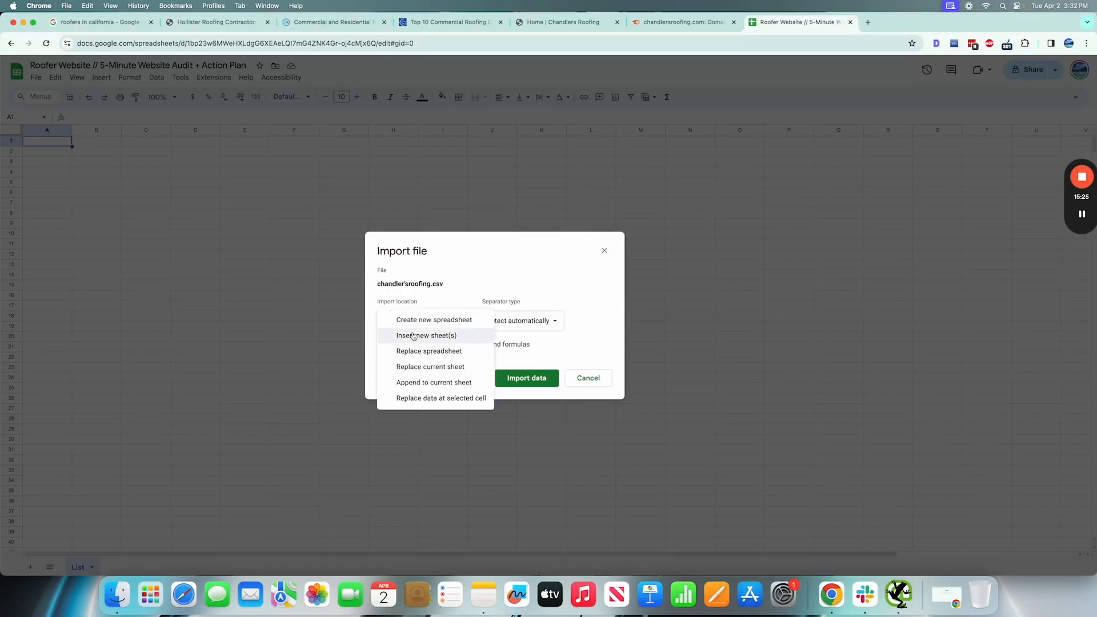
left_click(434, 383)
left_click(535, 379)
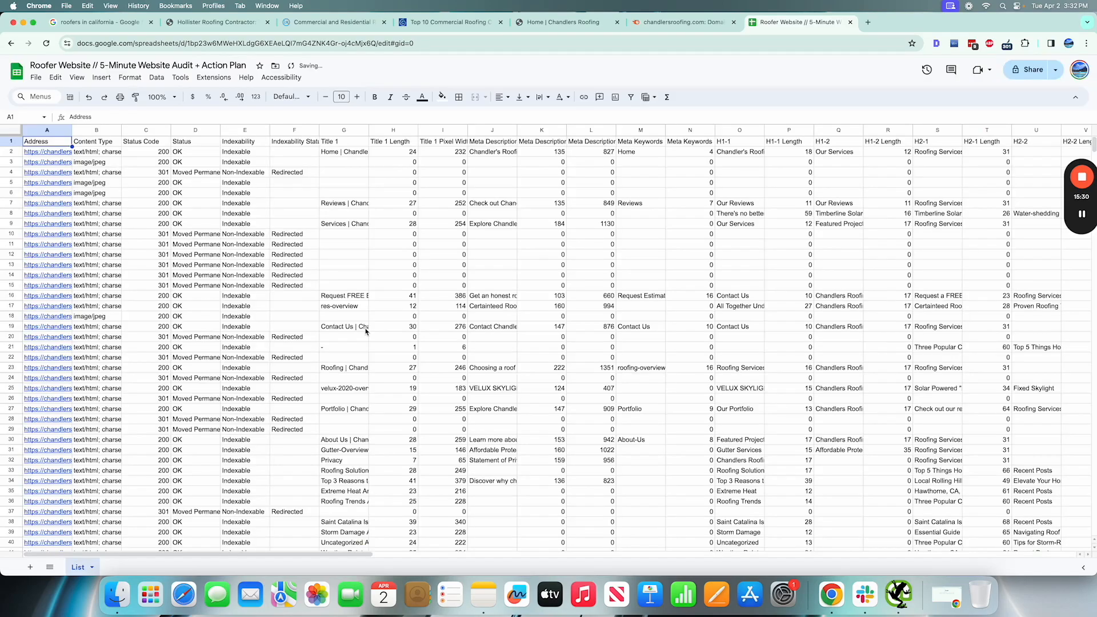
Step: Widen the Address column so the full URLs fit, and look across all the imported crawl columns
left_click_drag(72, 130, 416, 130)
left_click(289, 152)
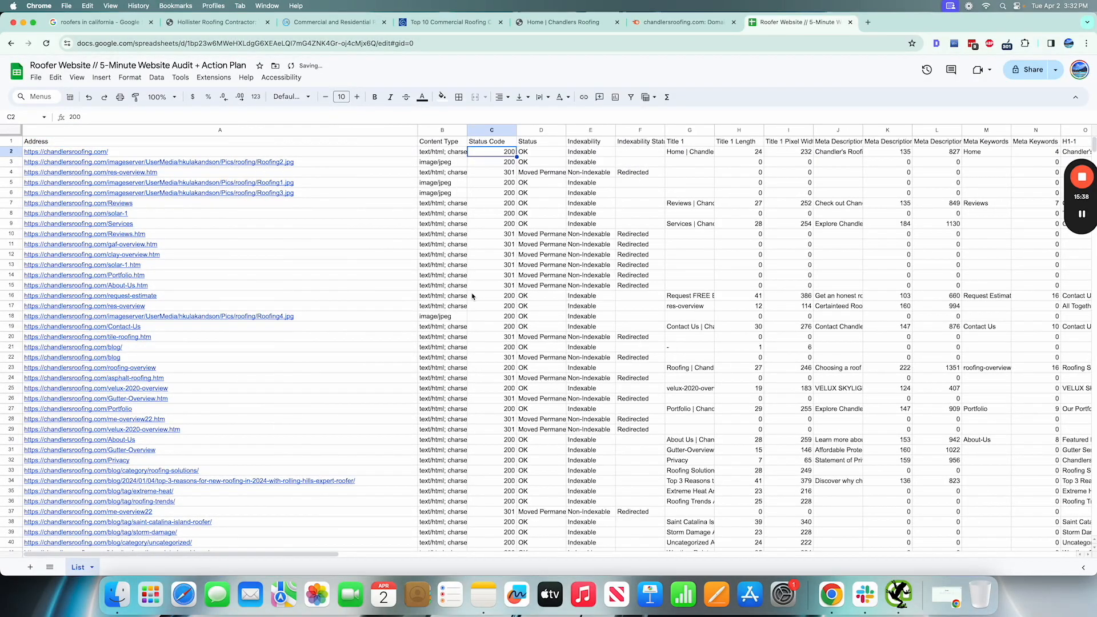
scroll(472, 296, "right", 20)
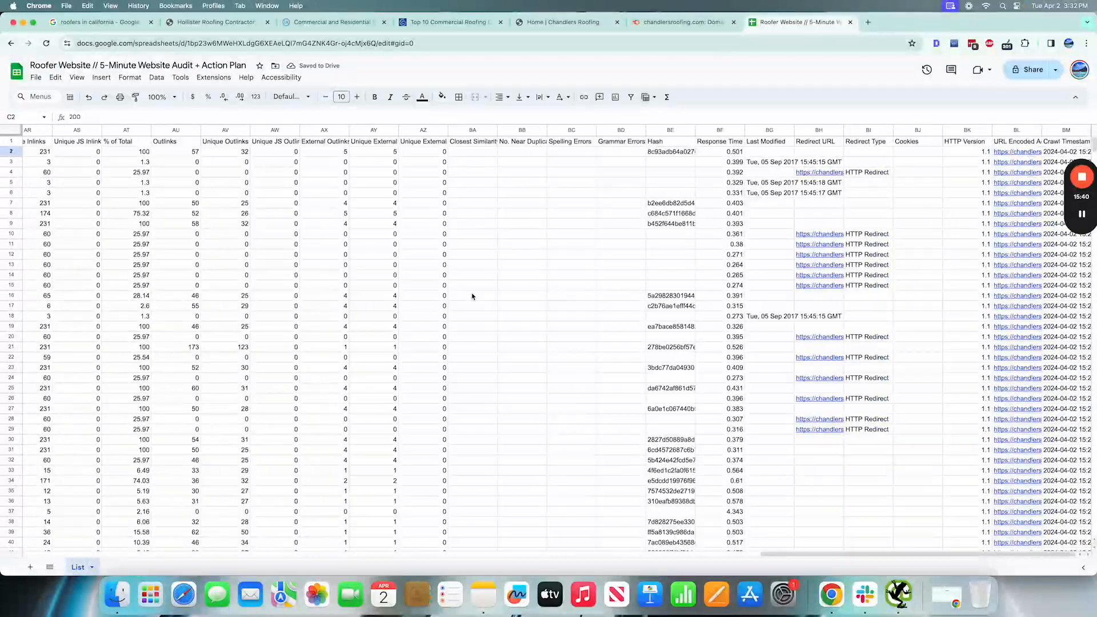
scroll(477, 313, "left", 20)
scroll(477, 314, "down", 1)
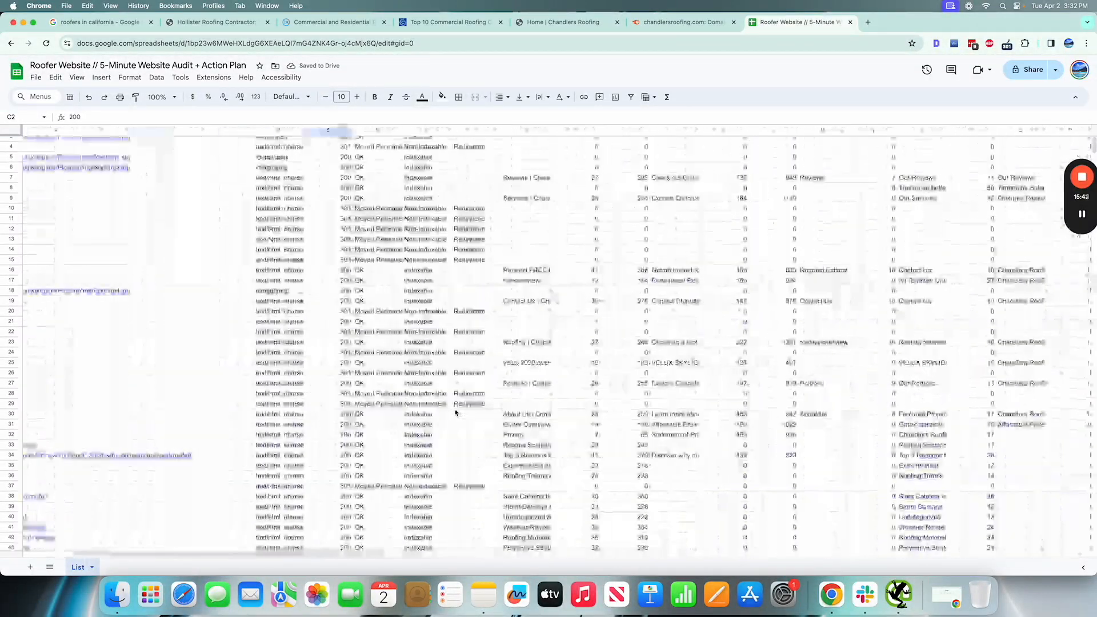
scroll(494, 191, "up", 1)
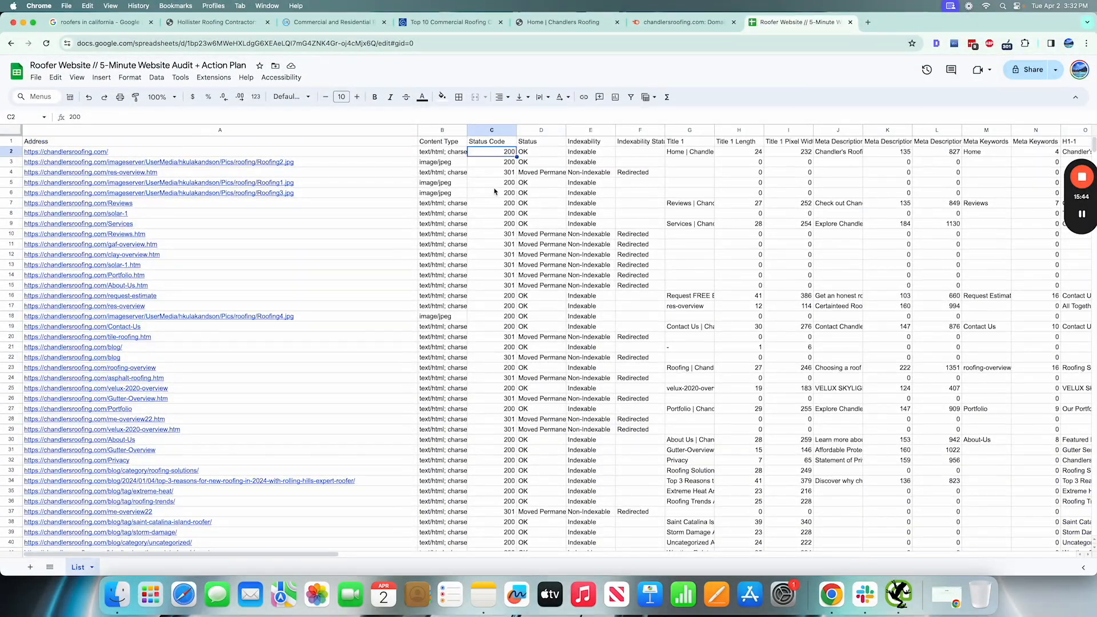
Step: Check the Address and Content Type columns, and view the Roofing2.jpg image from its listed address before returning to the sheet
left_click(238, 143)
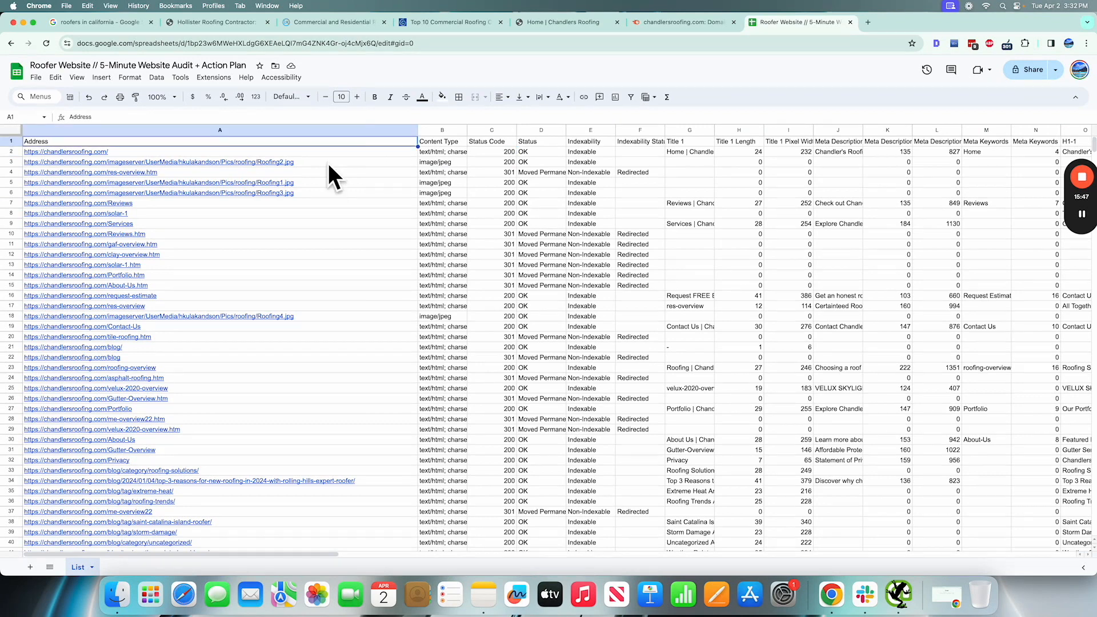
left_click(443, 141)
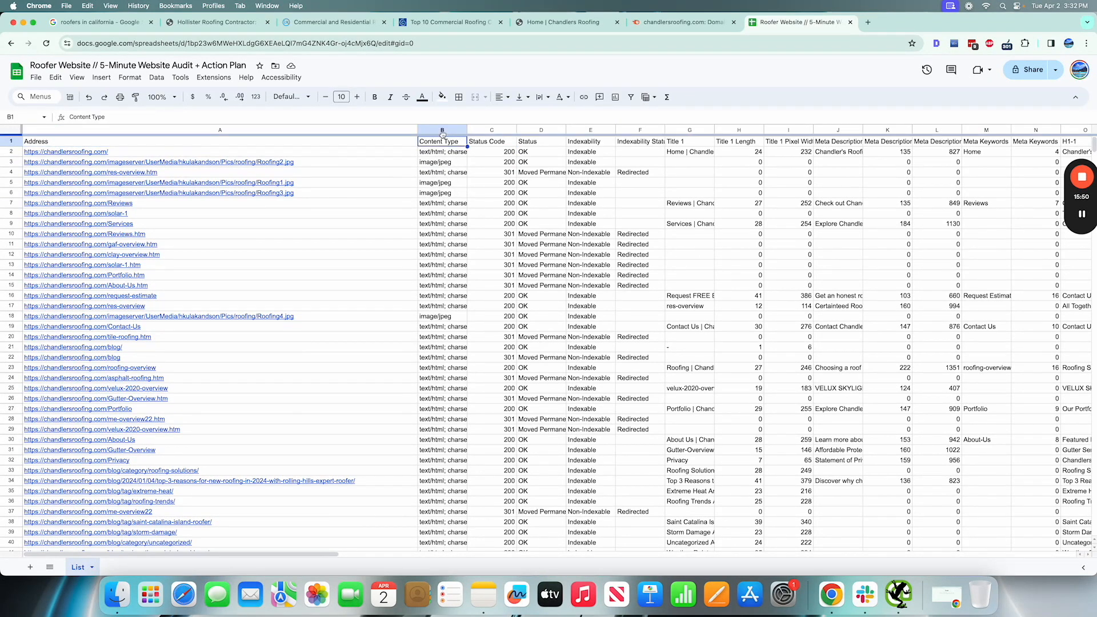
left_click(442, 128)
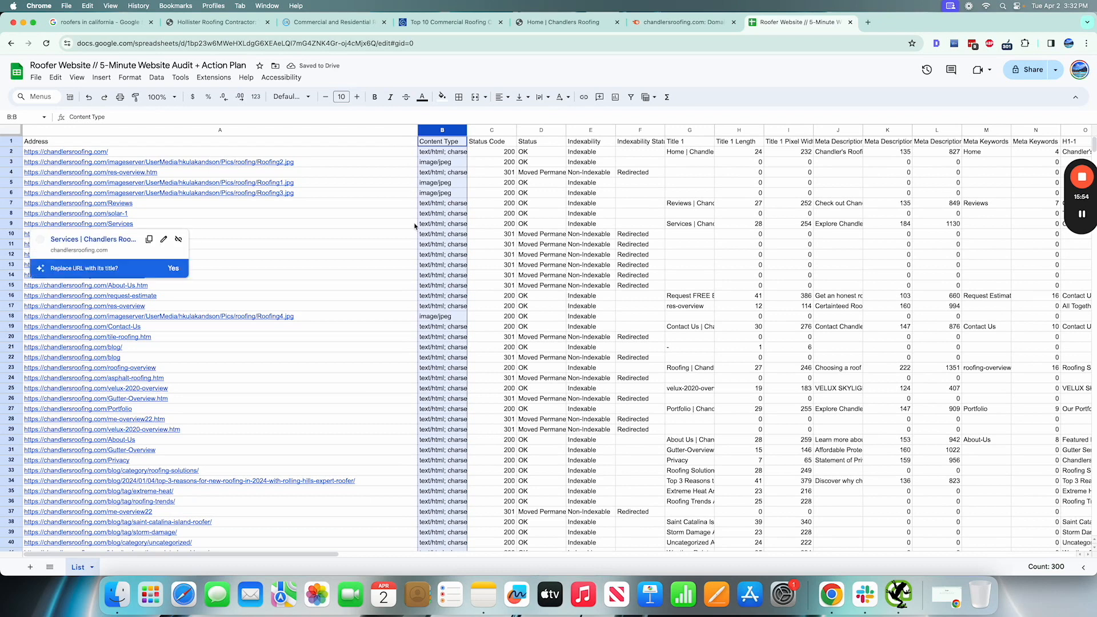
left_click(437, 153)
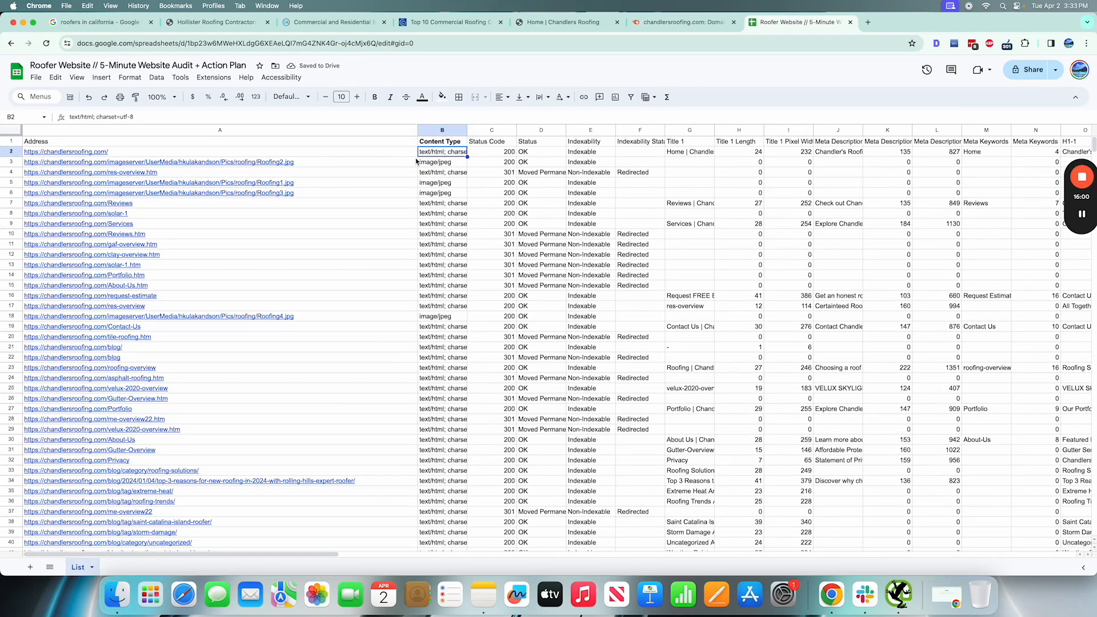
left_click(365, 164)
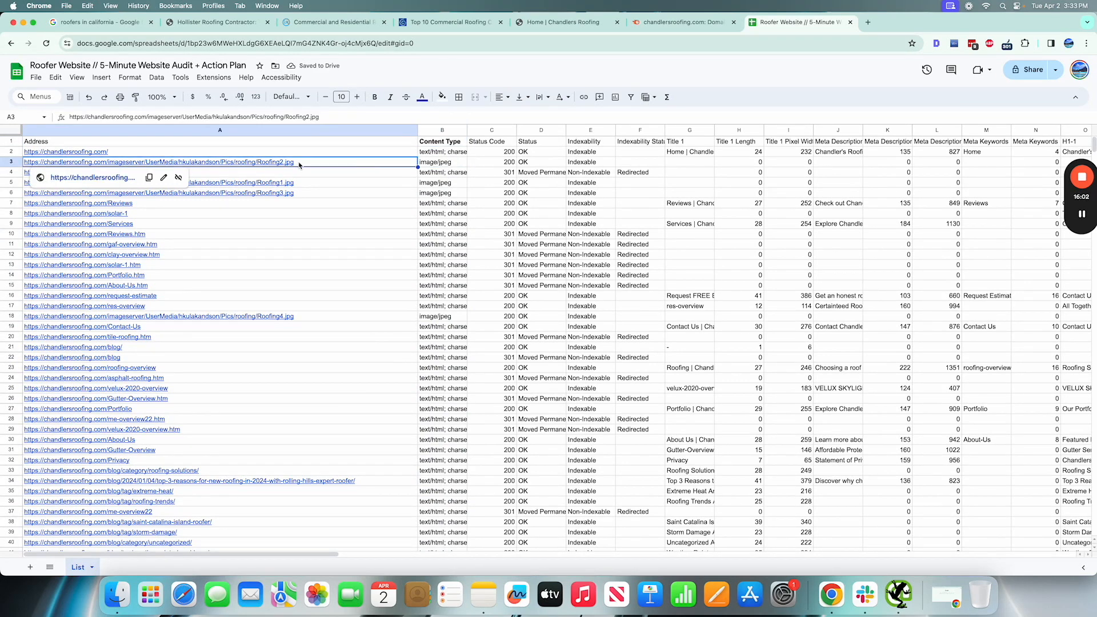
left_click(116, 180)
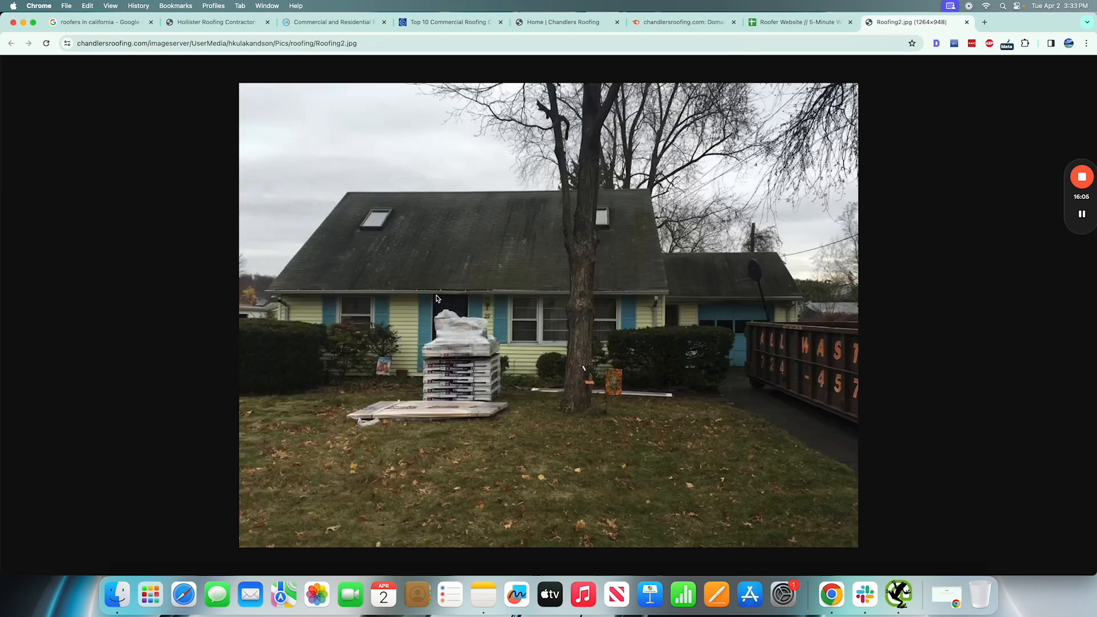
key("super+w")
Step: Open the chandlersroofing.com homepage from its address in the sheet, look through the page and return to the spreadsheet
left_click(225, 151)
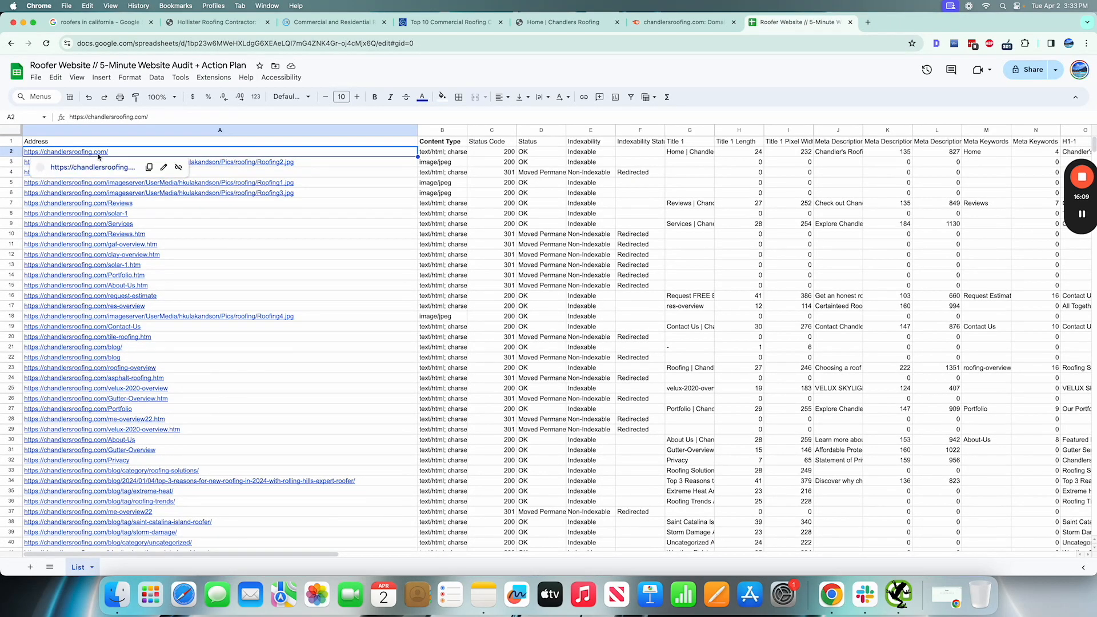
left_click(455, 153)
left_click(327, 152)
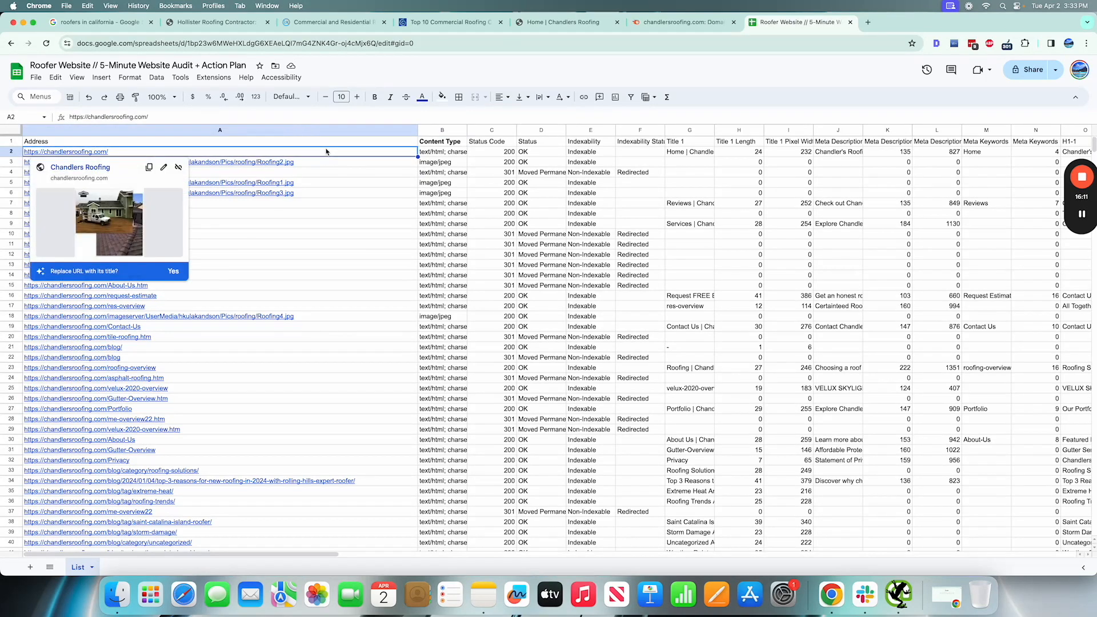
left_click(58, 170)
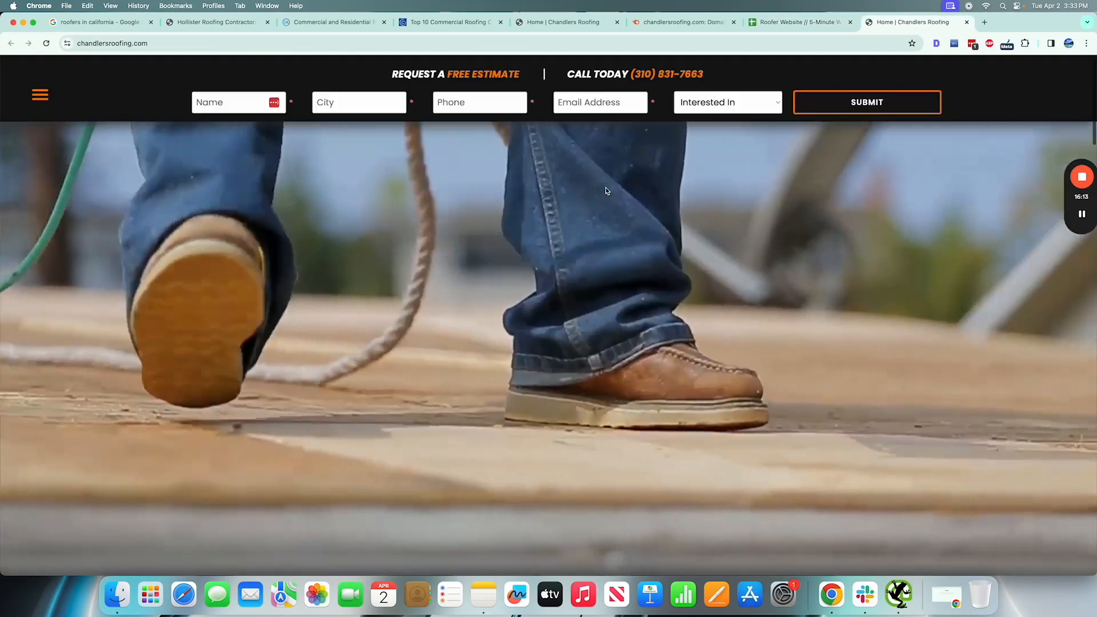
scroll(607, 191, "down", 15)
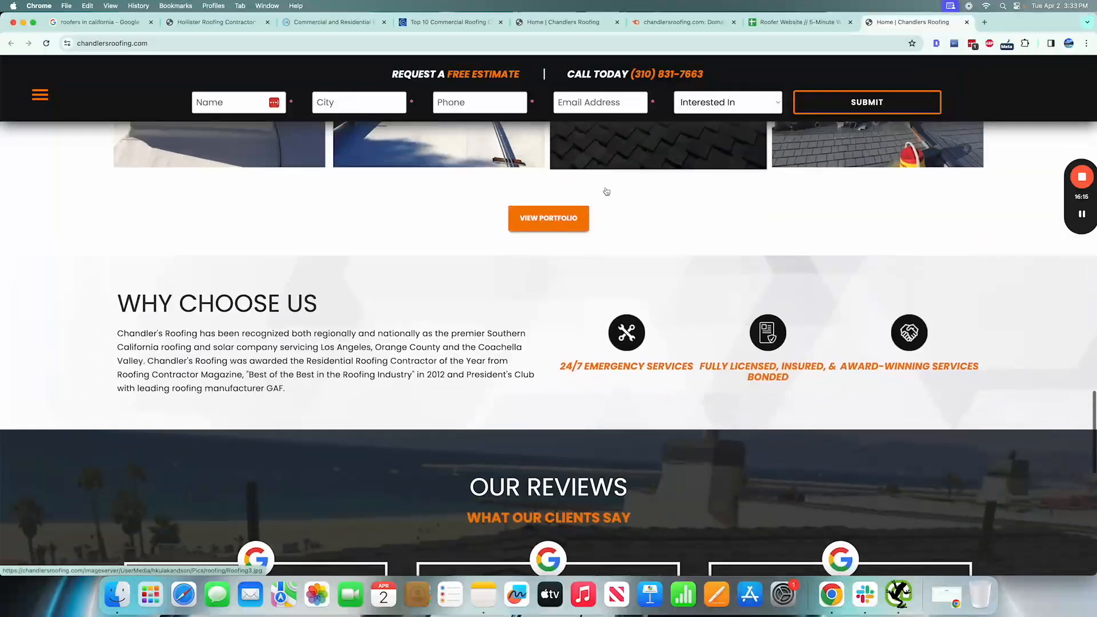
key("super+w")
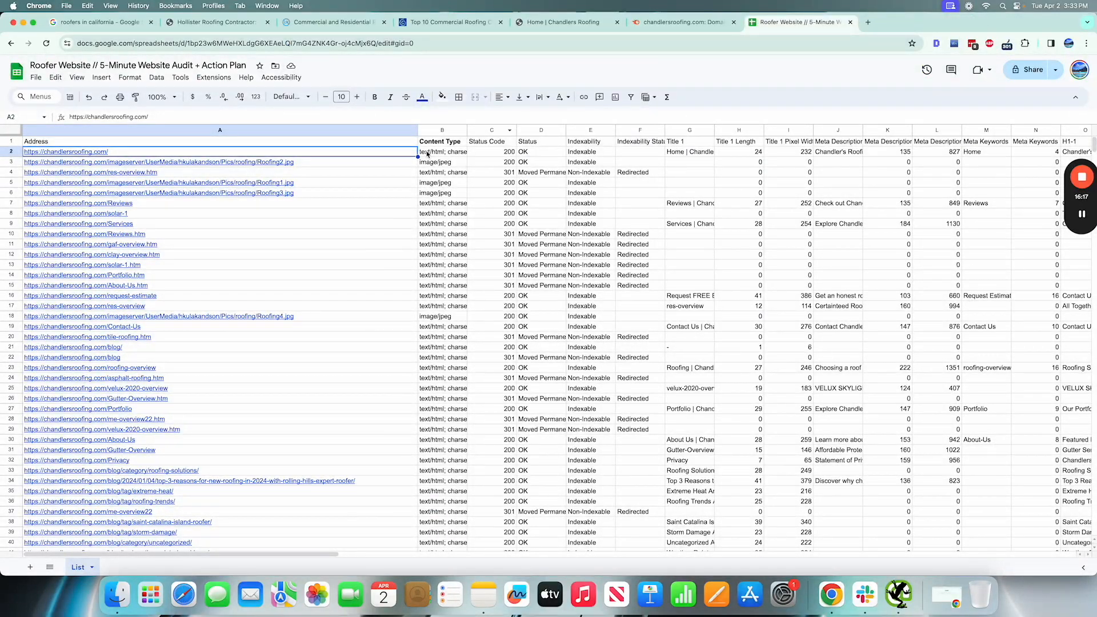
Step: Create a filter on the header row covering all the imported crawl columns
left_click(434, 143)
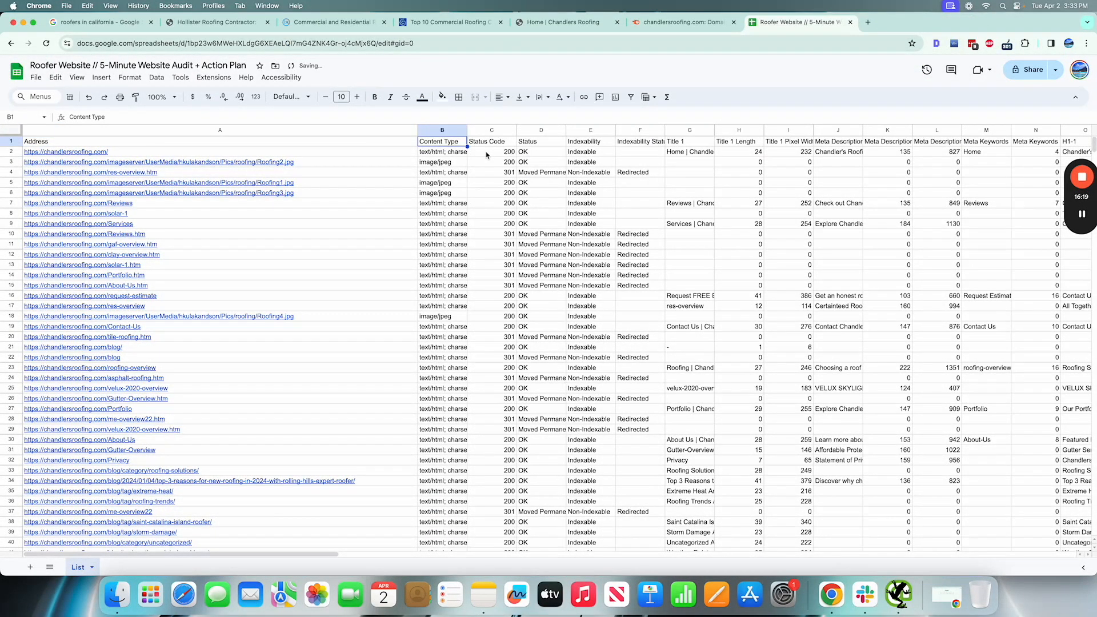
scroll(471, 171, "right", 1)
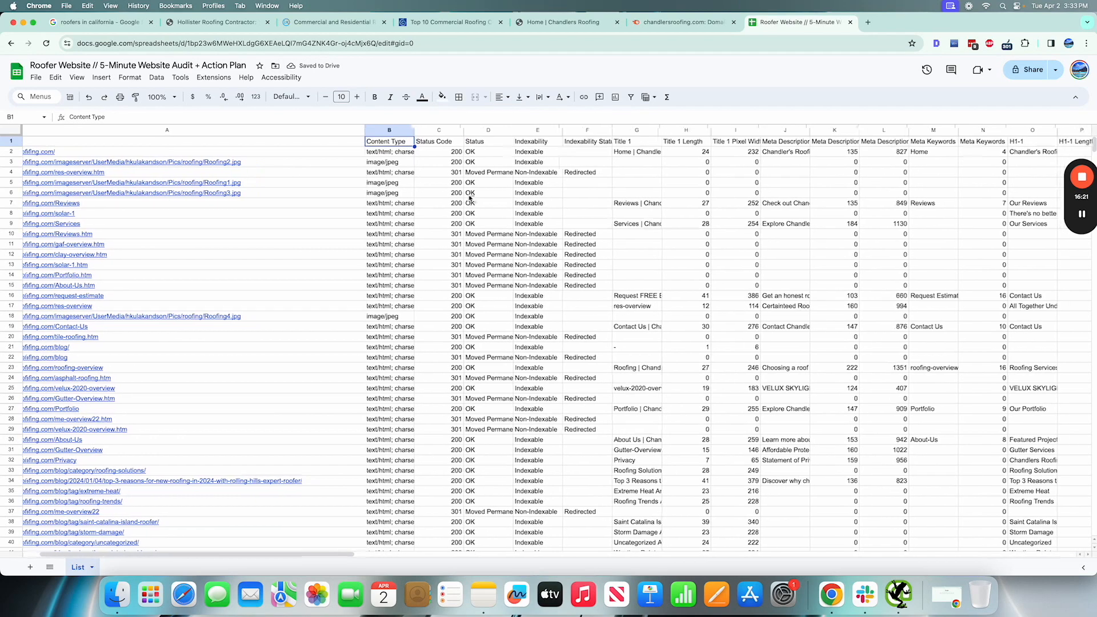
key("Left")
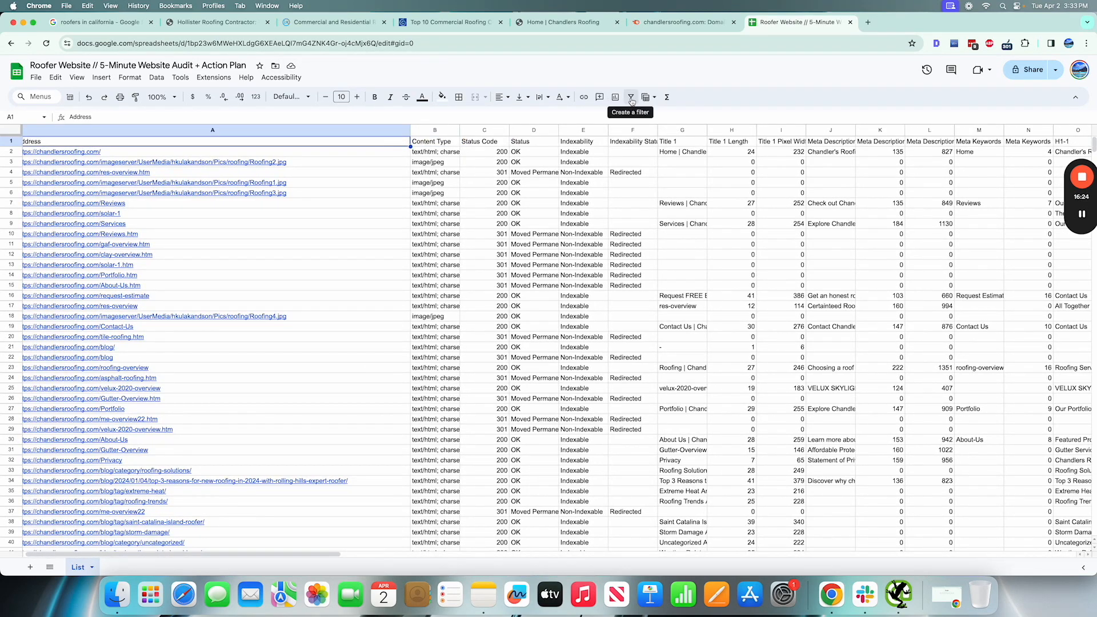
left_click(631, 98)
Step: Delete the Title 1 Pixel Width column and widen the Meta Description 1 column so more of each description is readable
scroll(650, 155, "right", 2)
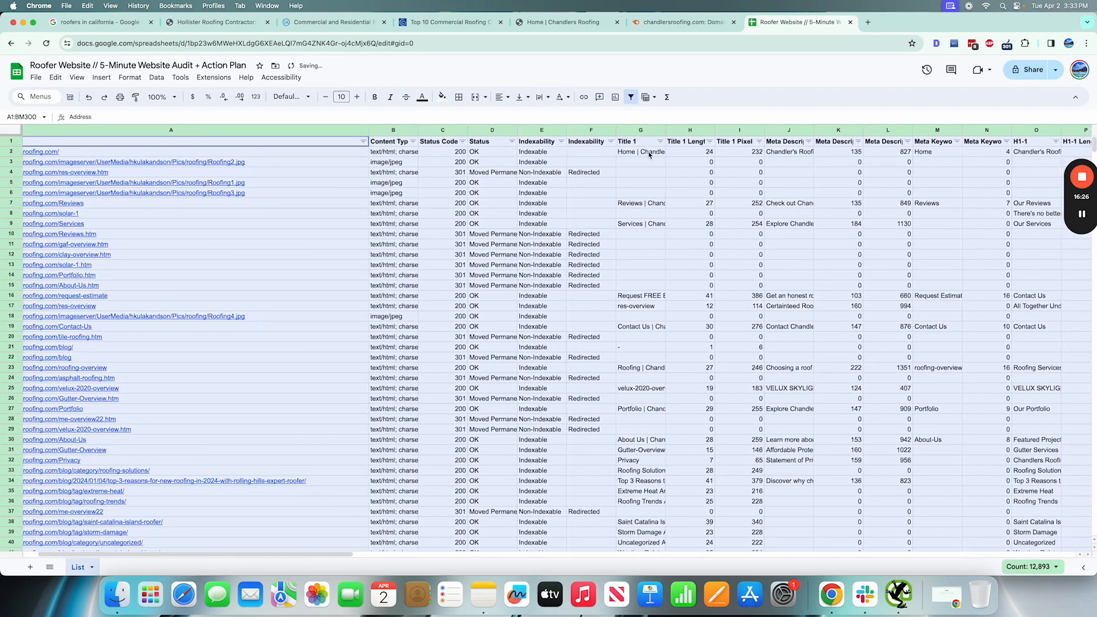
scroll(629, 158, "right", 8)
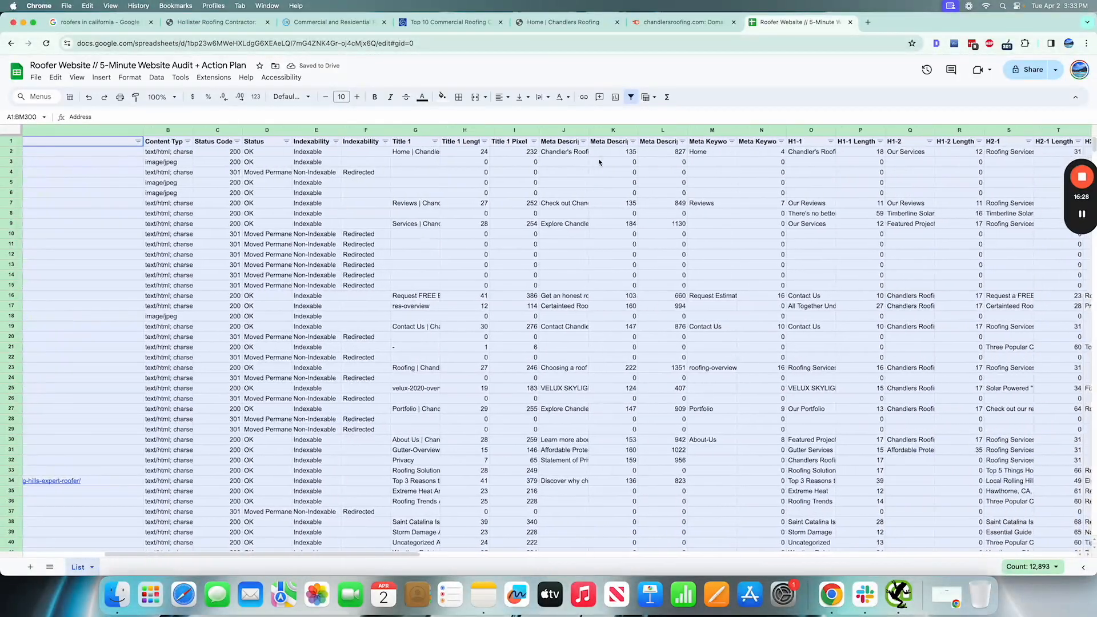
scroll(599, 162, "right", 2)
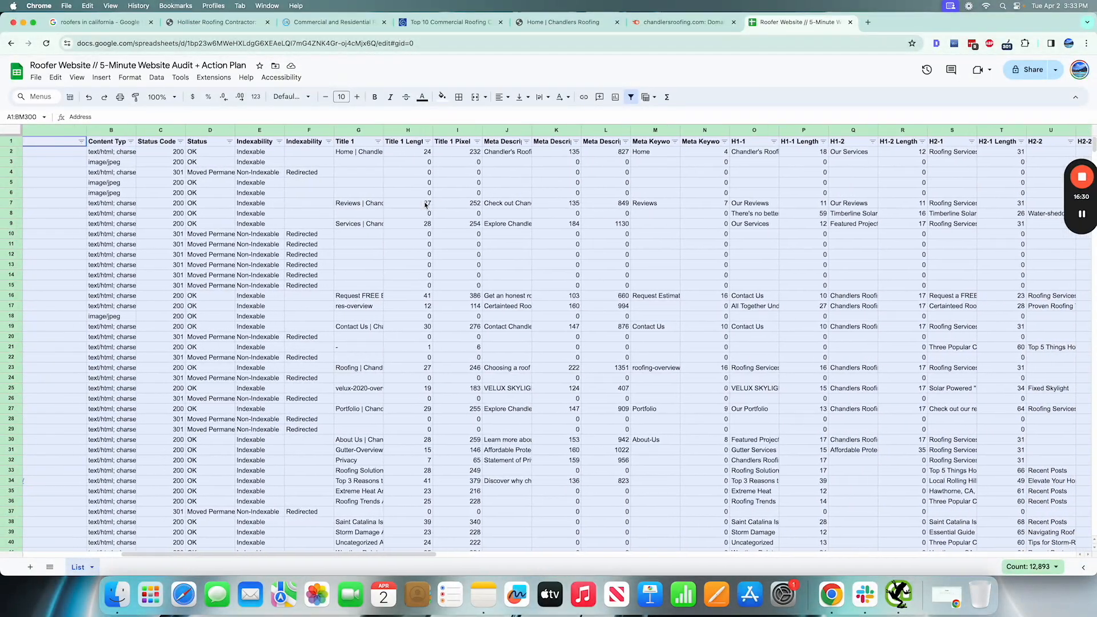
left_click(426, 194)
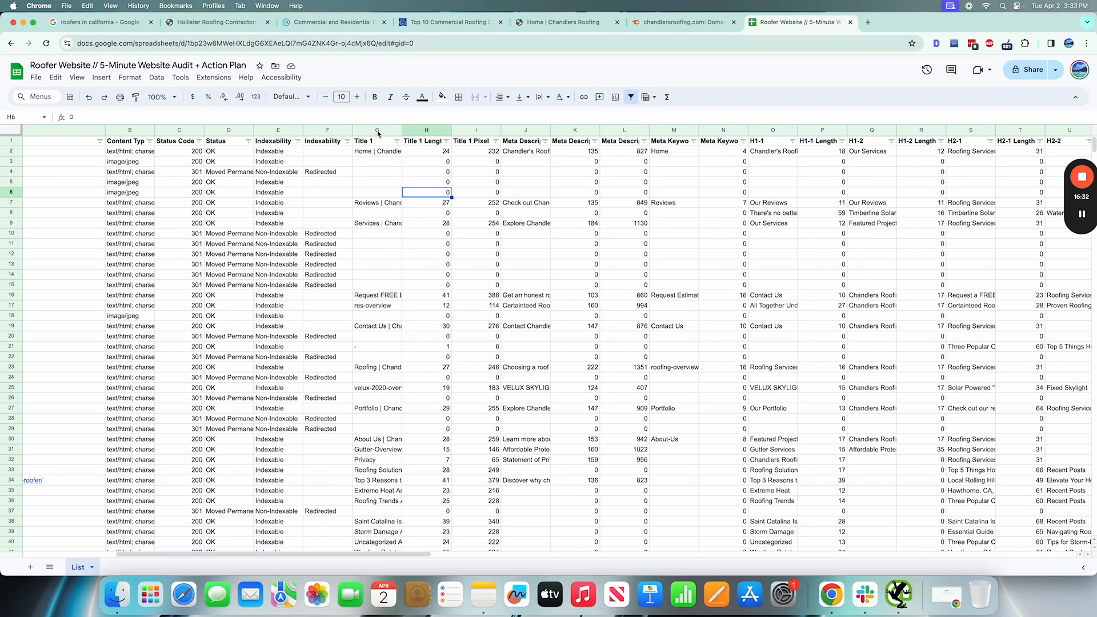
left_click(473, 130)
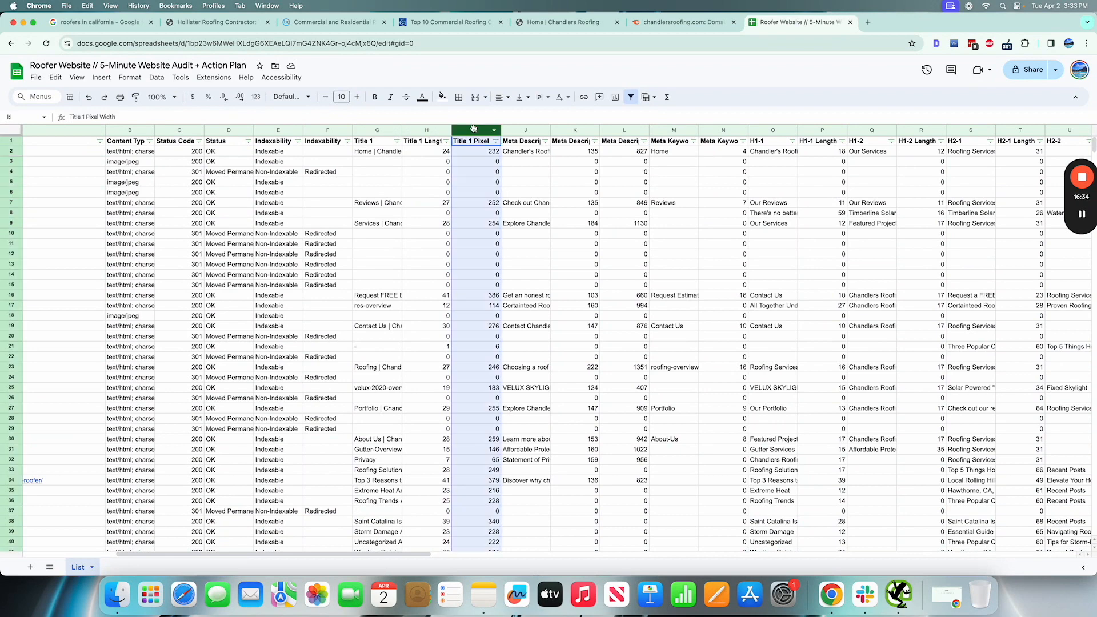
right_click(474, 129)
left_click(514, 242)
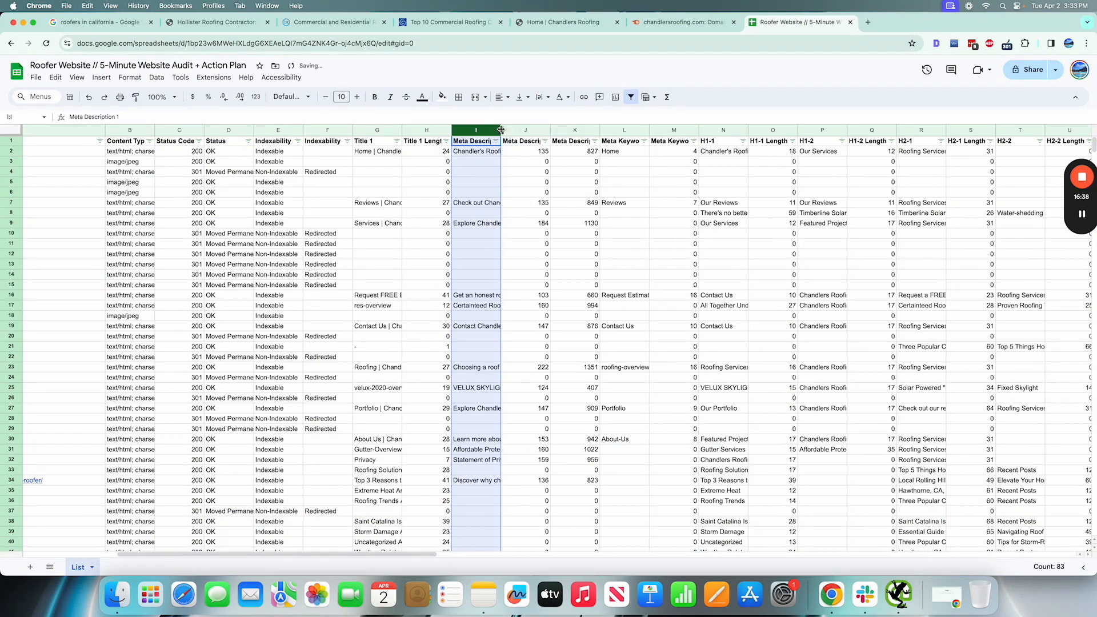
left_click_drag(501, 130, 747, 131)
left_click(600, 144)
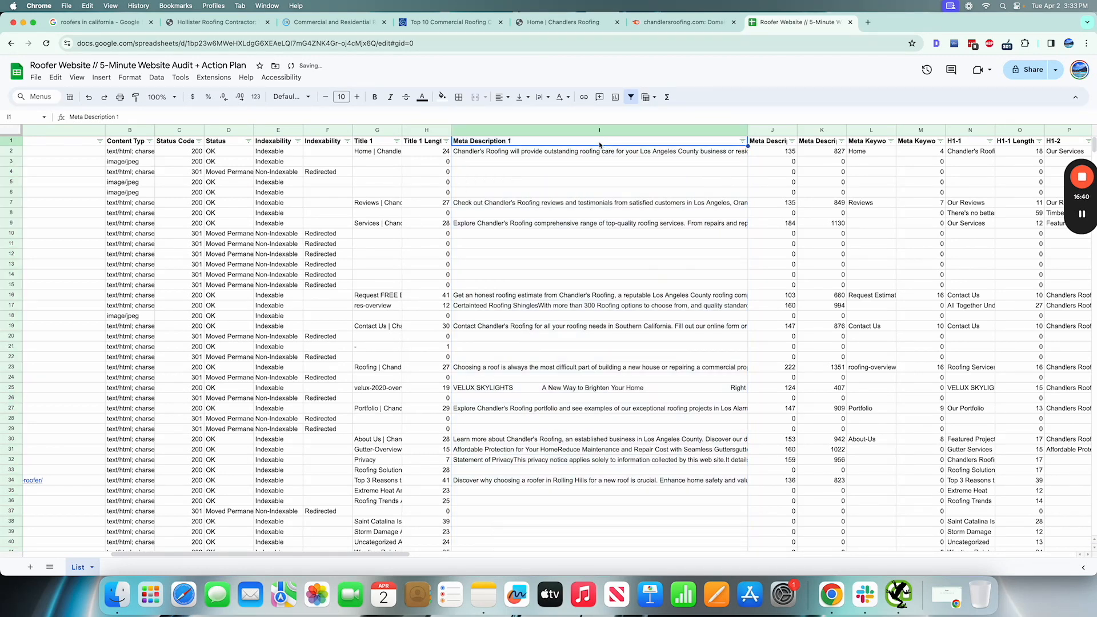
Step: Highlight the Address, Status Code, Status, Indexability, Title 1, Meta Description 1 and H1-1 headers in yellow
scroll(600, 144, "left", 5)
left_click(358, 147)
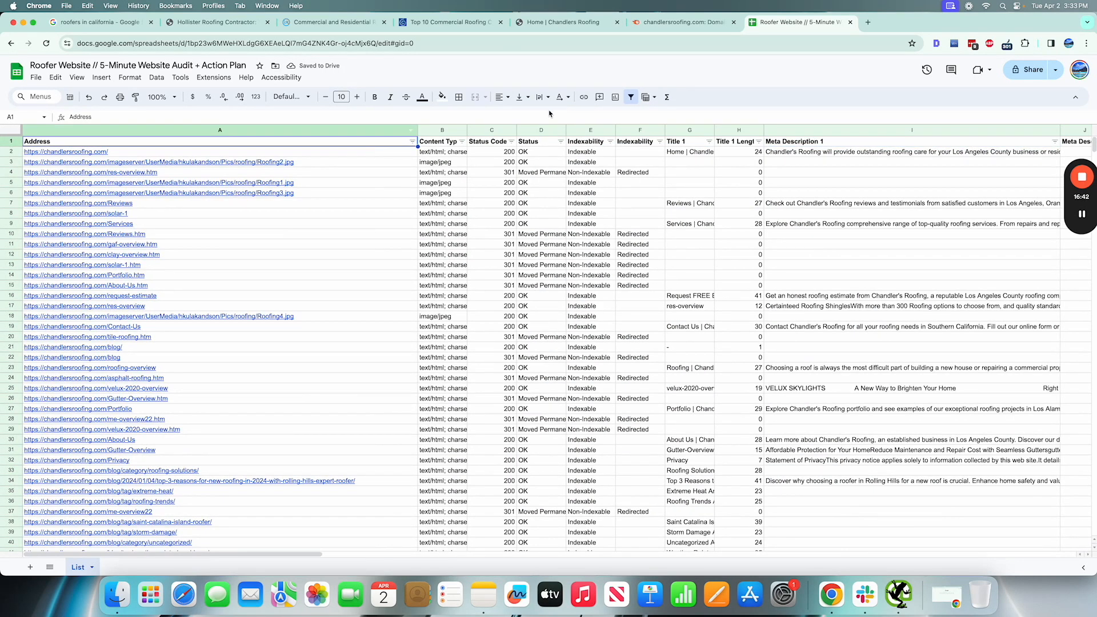
left_click(496, 141)
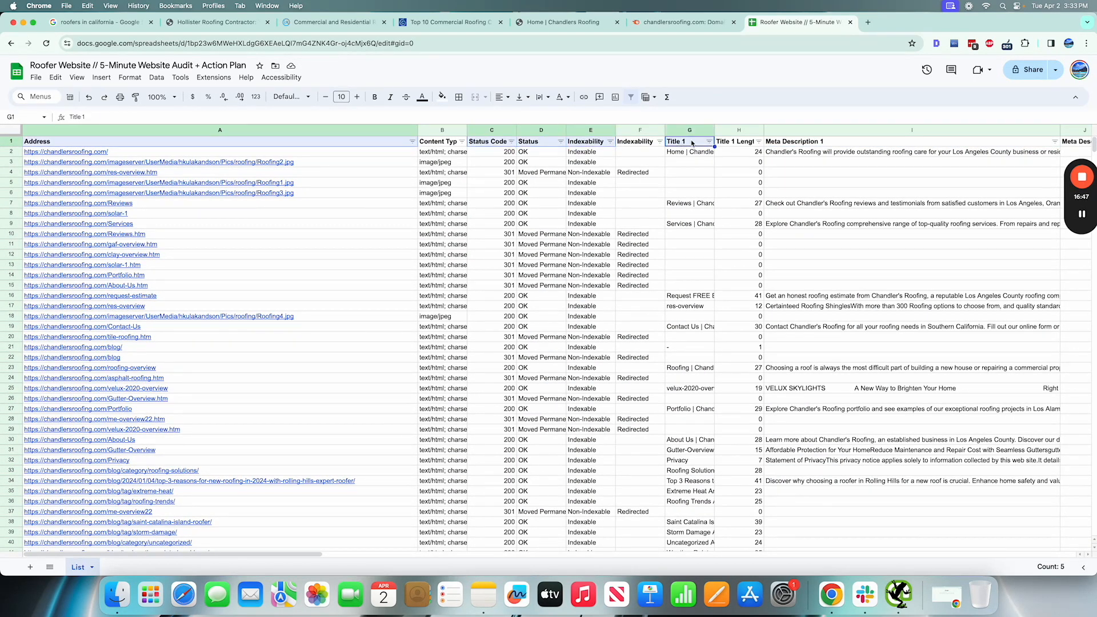
left_click(790, 147, "shift")
scroll(789, 150, "right", 8)
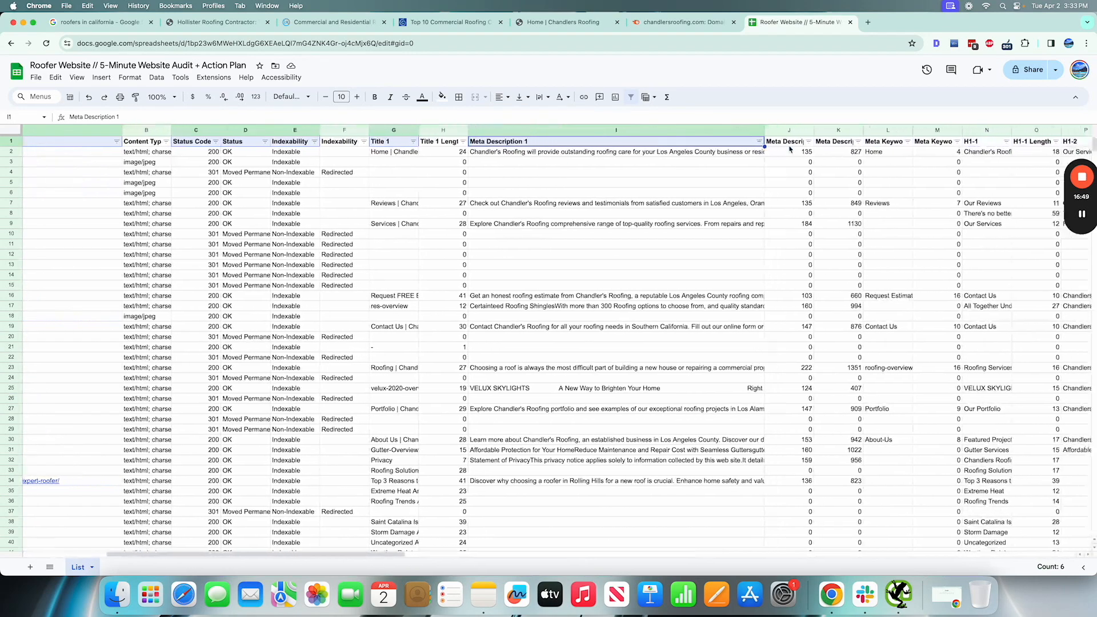
scroll(661, 166, "left", 10)
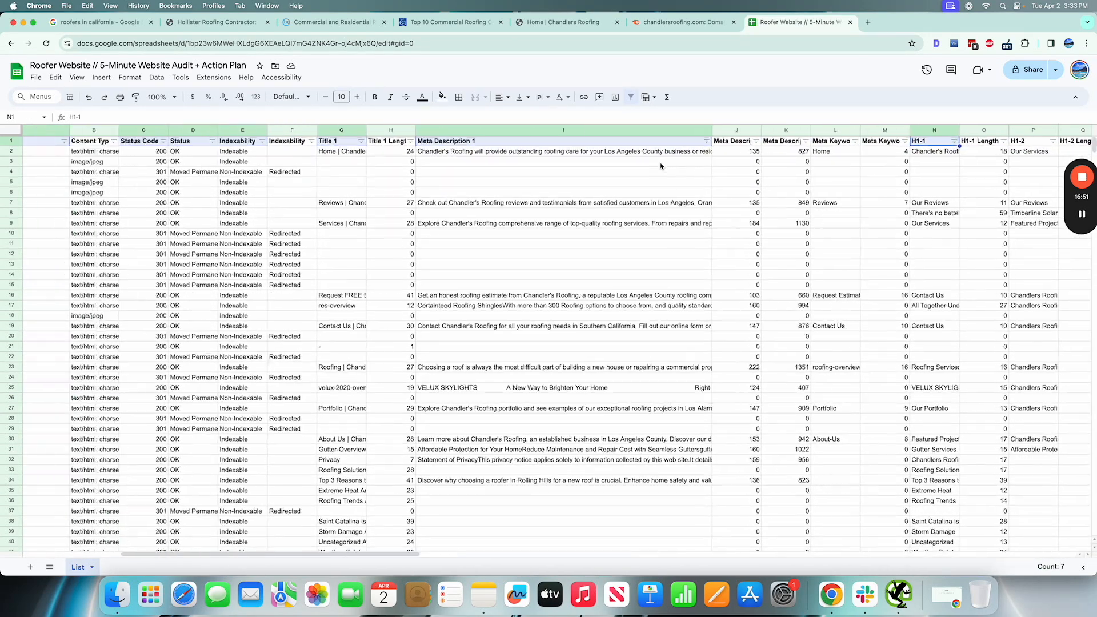
left_click(442, 97)
left_click(474, 144)
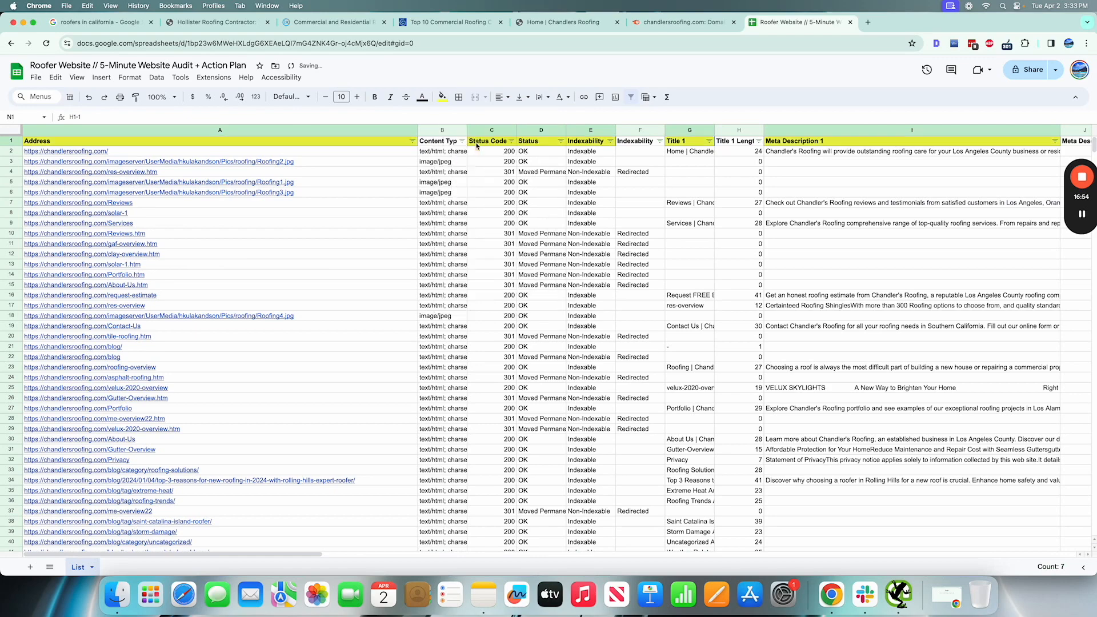
left_click(640, 162)
Step: Widen the Title 1 Length column so its full header fits
scroll(640, 164, "right", 2)
scroll(640, 165, "right", 1)
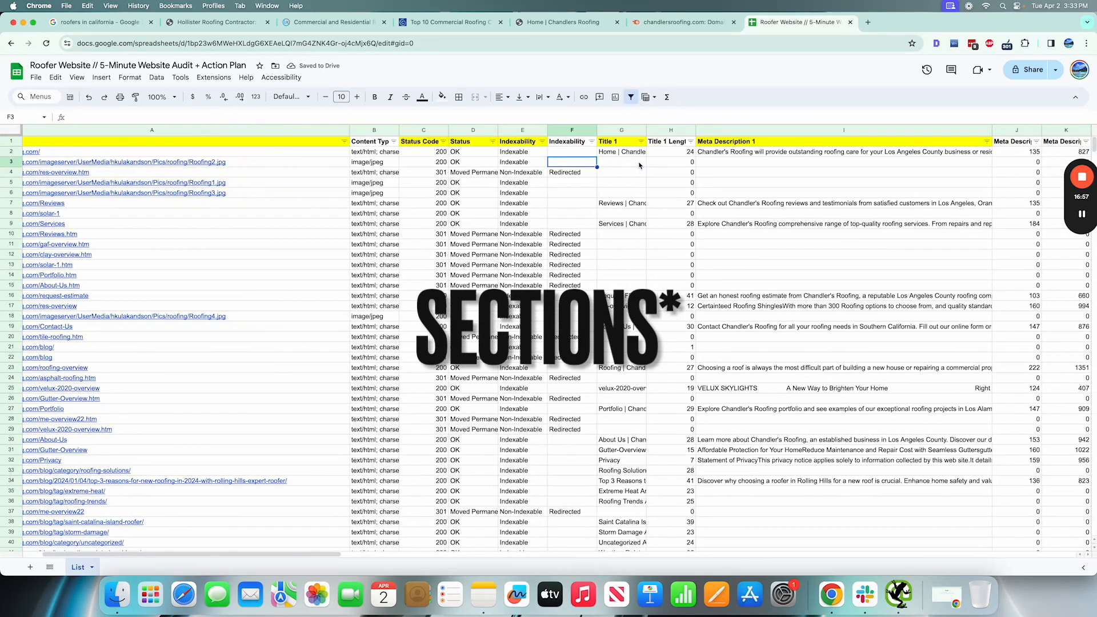
scroll(639, 166, "right", 6)
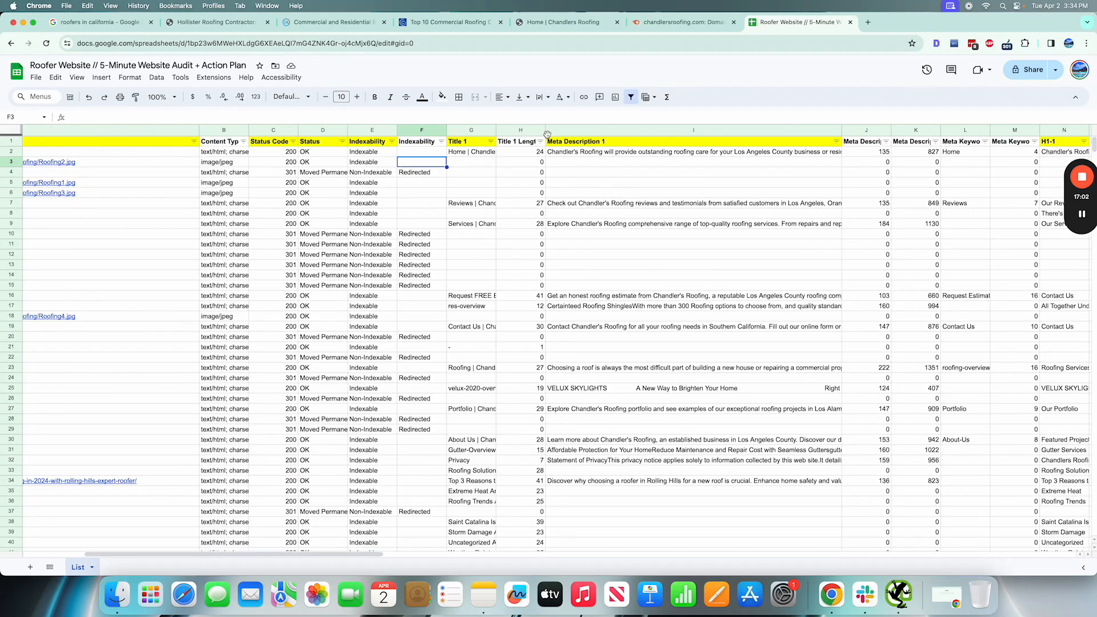
left_click_drag(546, 131, 571, 131)
Step: Delete the H1-1 Length column and widen the H1-1 column so the full headings fit
scroll(674, 158, "right", 10)
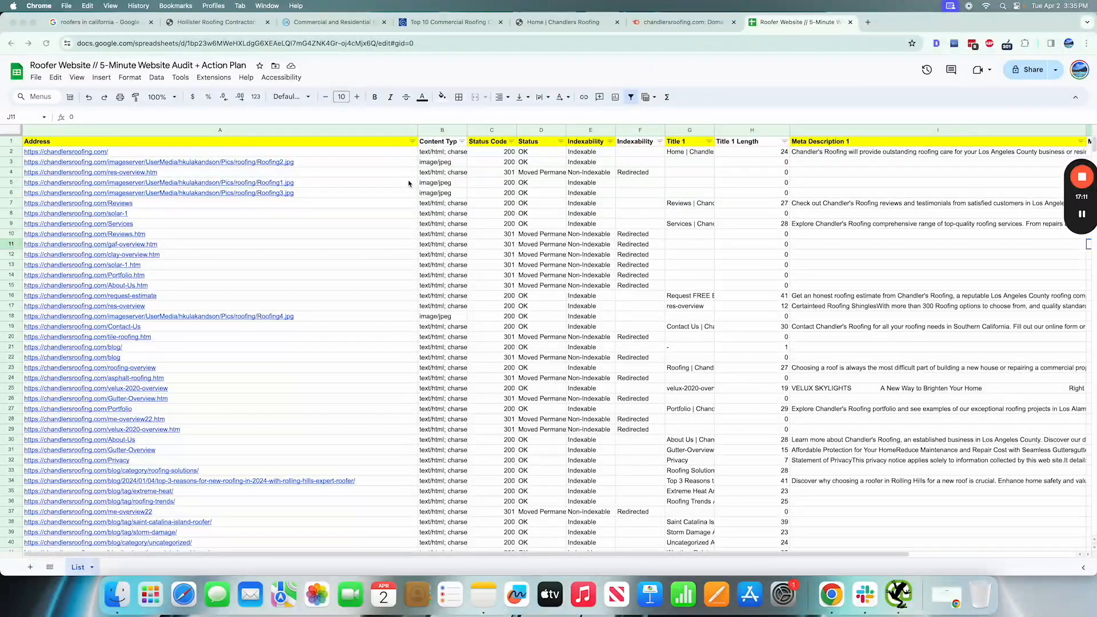
scroll(409, 183, "right", 8)
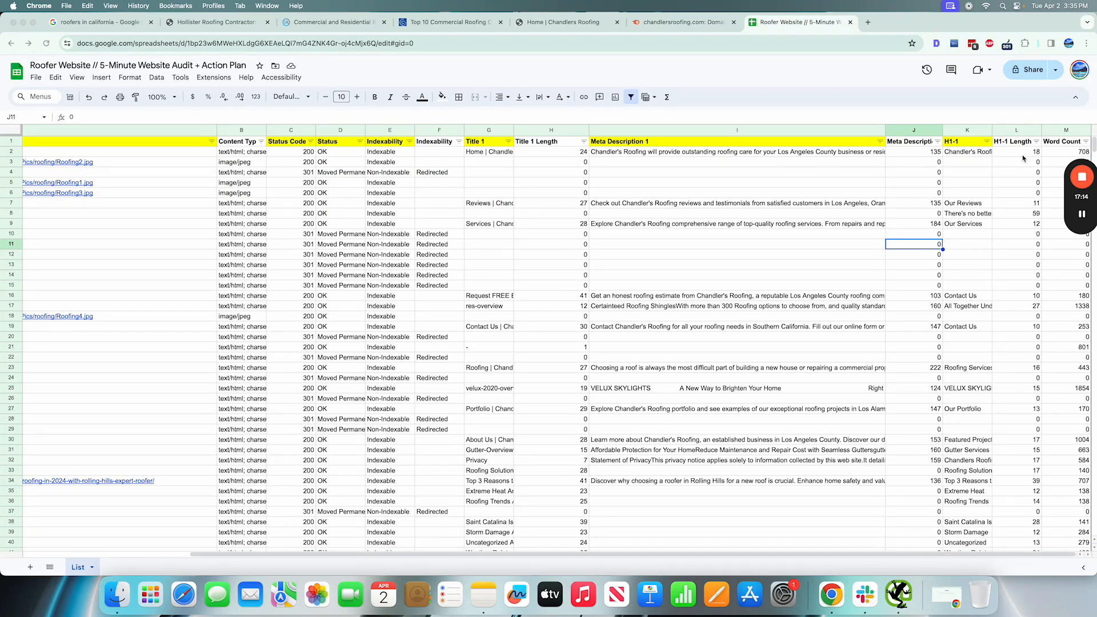
scroll(1018, 155, "left", 2)
left_click(1009, 172)
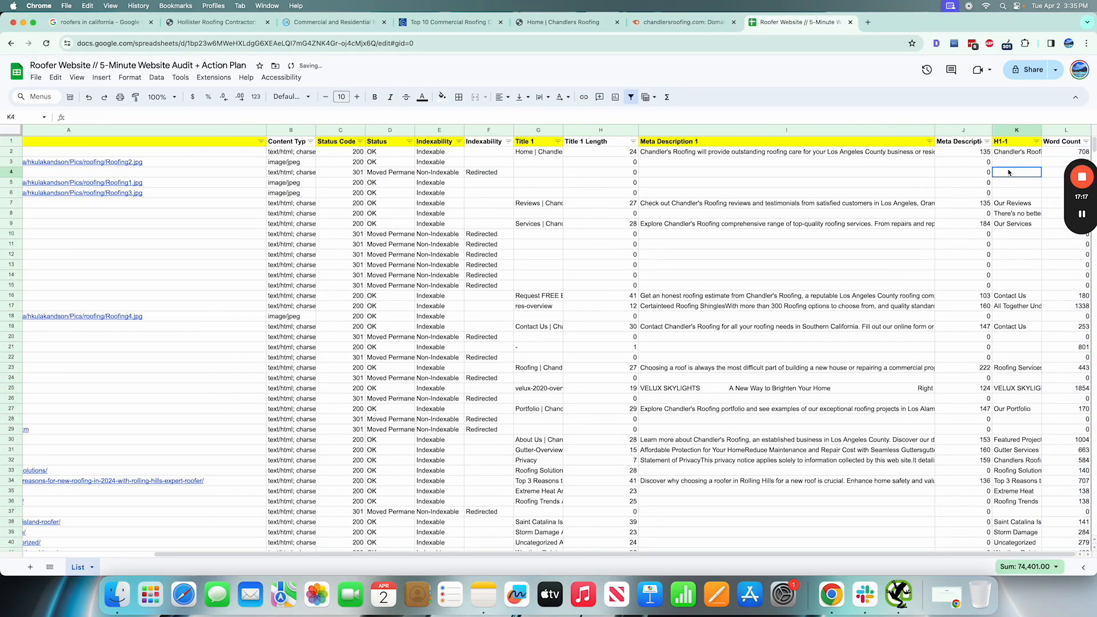
double_click(1041, 131)
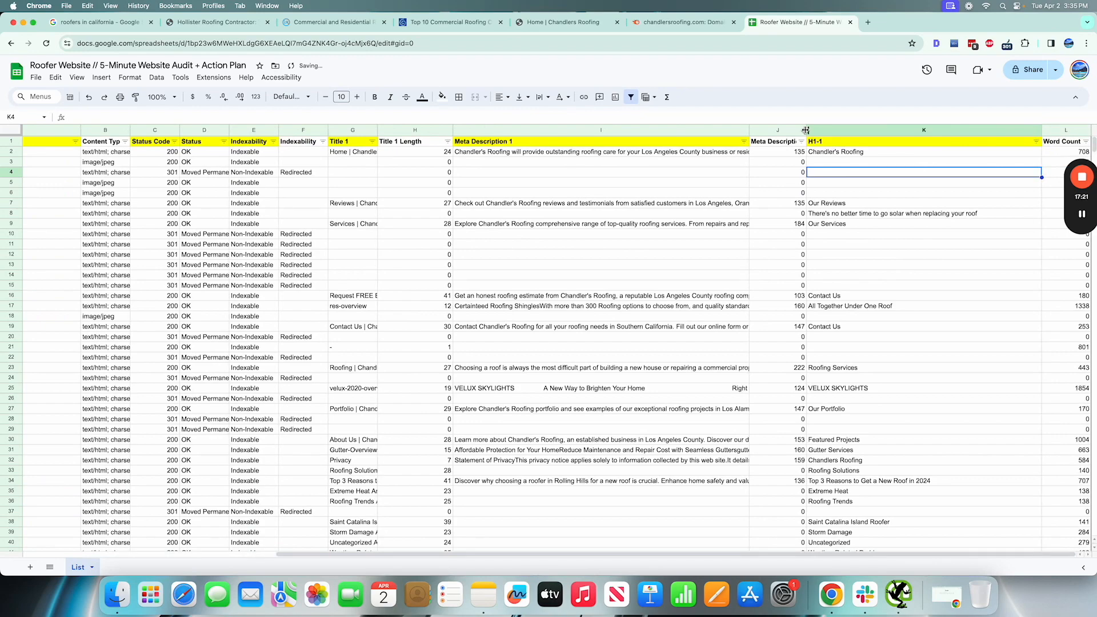
scroll(524, 195, "left", 10)
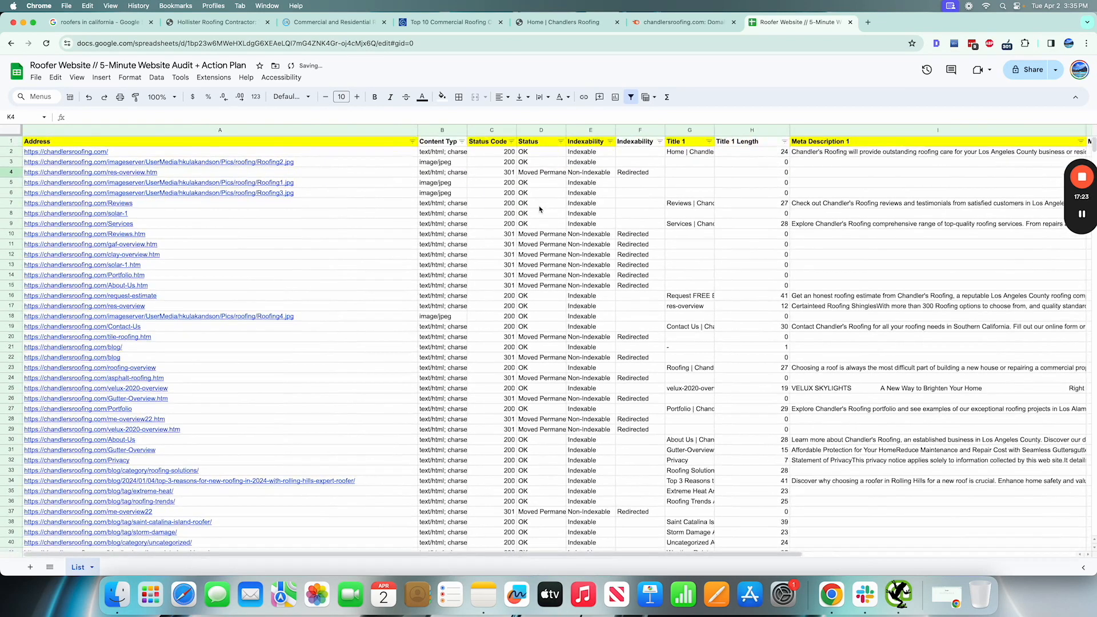
scroll(741, 193, "right", 1)
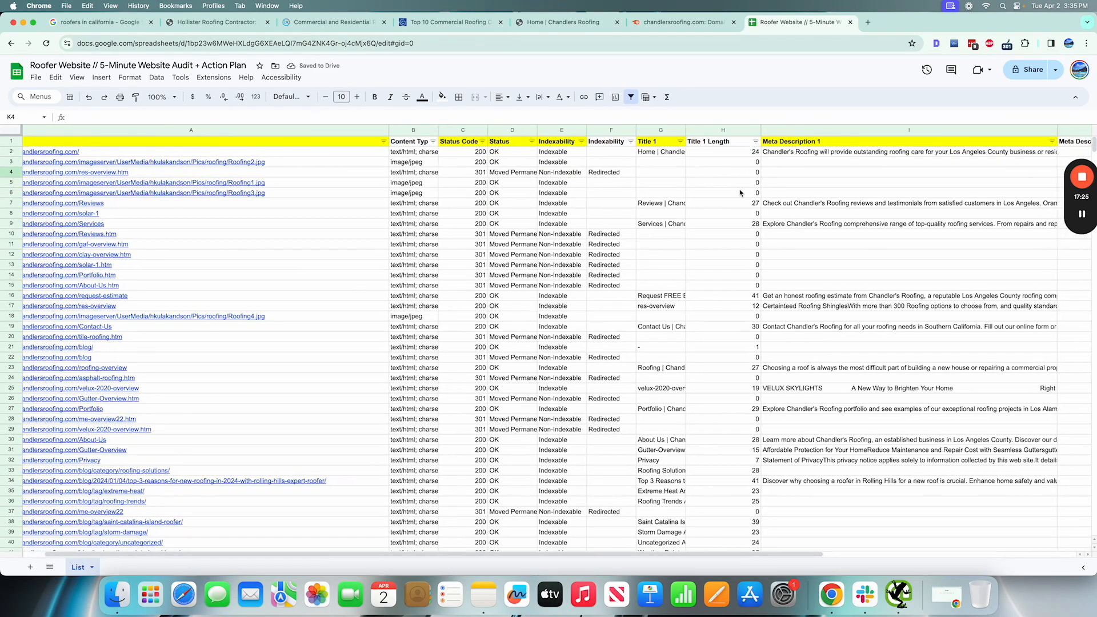
scroll(538, 224, "left", 1)
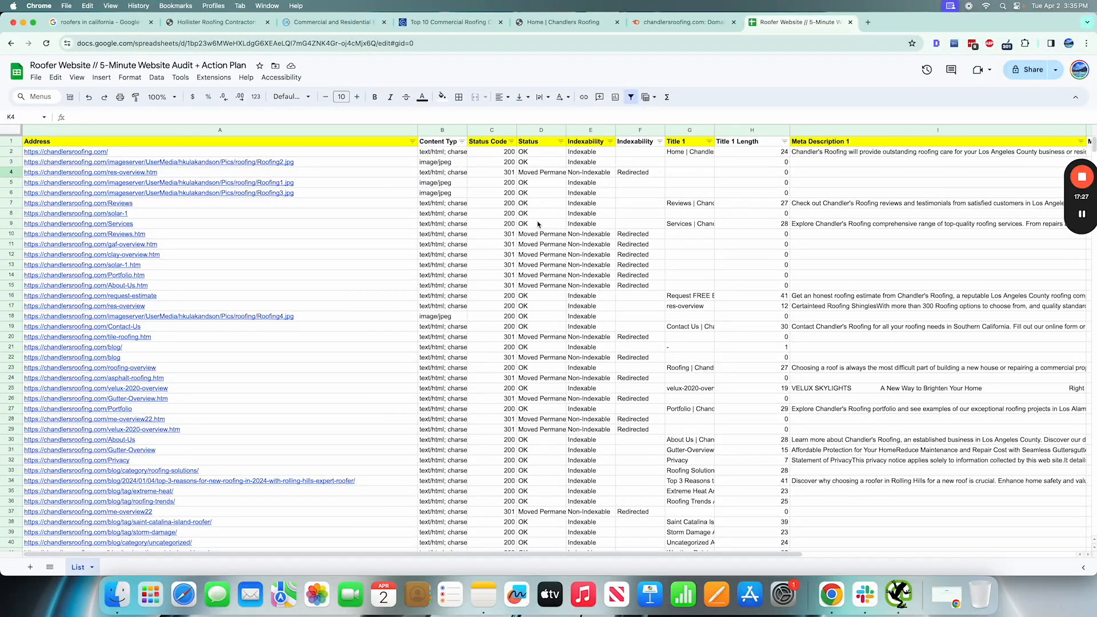
Step: Rename the Title 1, Meta Description 1 and Meta Description 1 Length headers to Page Title, Meta Description and Meta Description Length
scroll(597, 205, "right", 6)
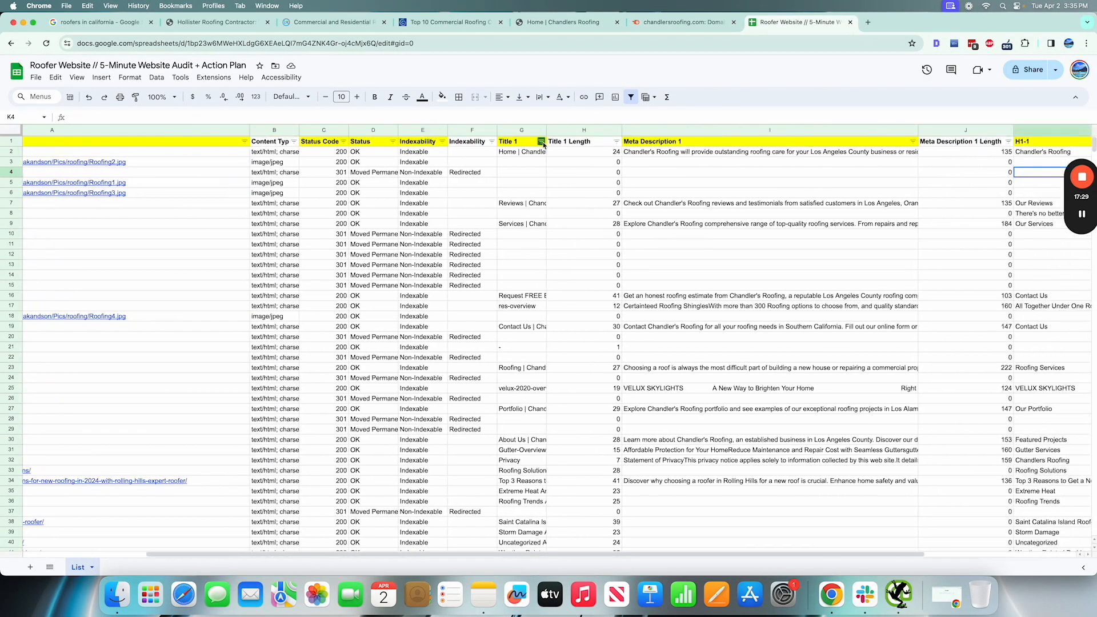
left_click(569, 143)
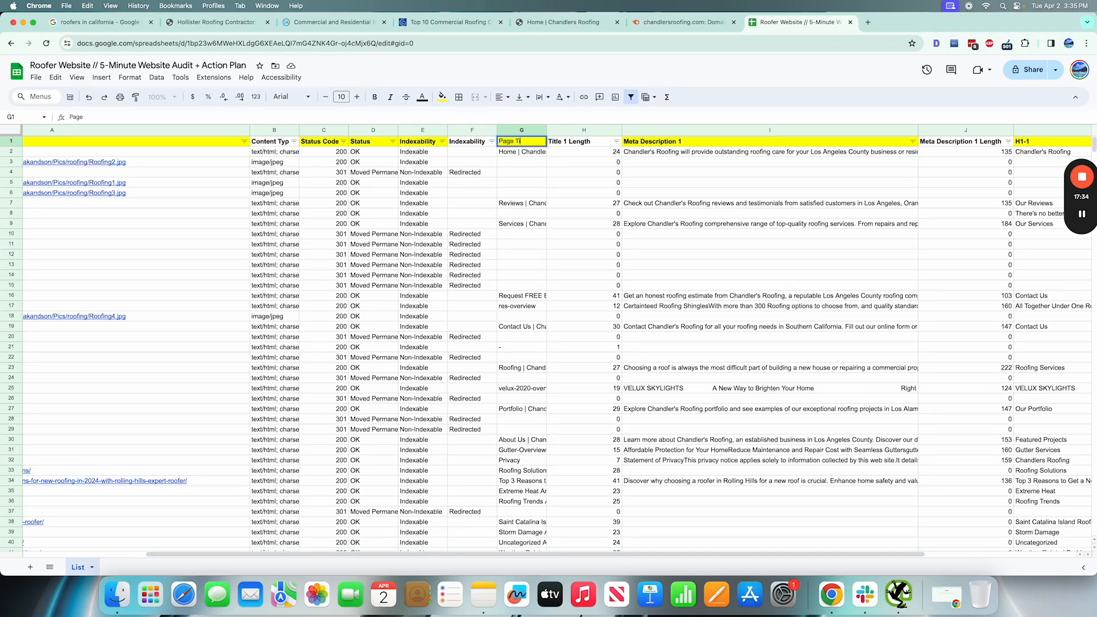
scroll(627, 146, "right", 4)
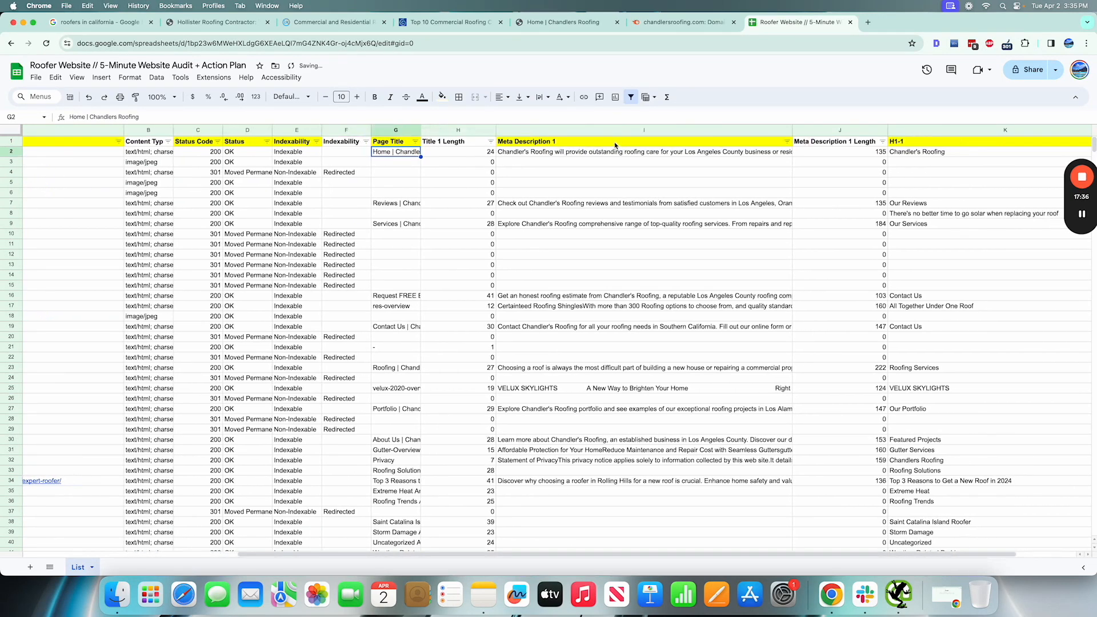
double_click(615, 141)
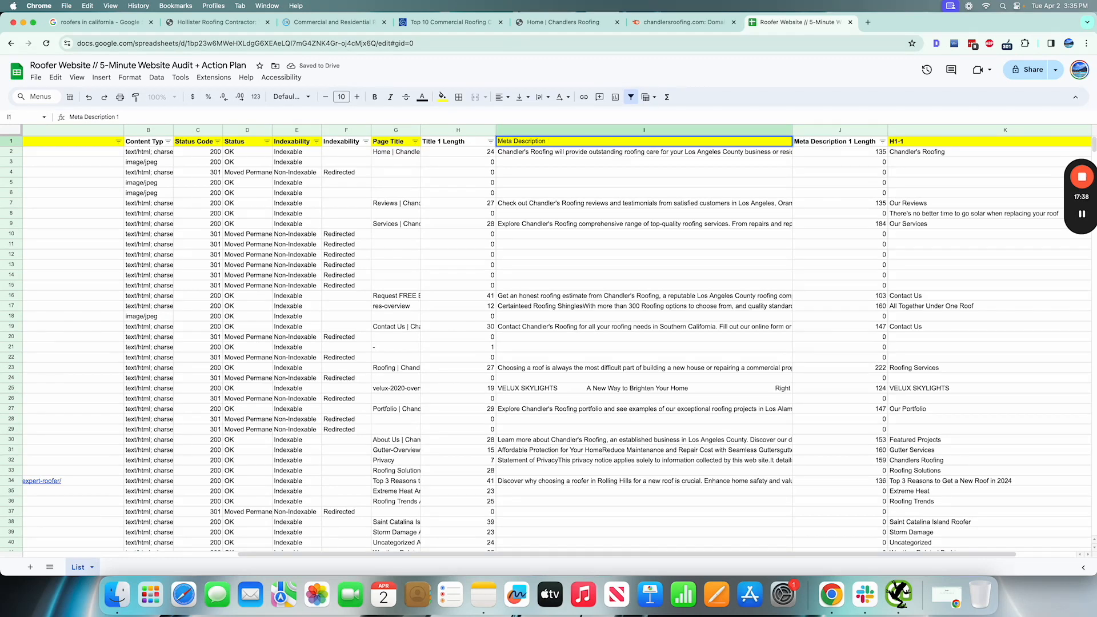
key("Tab")
scroll(696, 128, "right", 2)
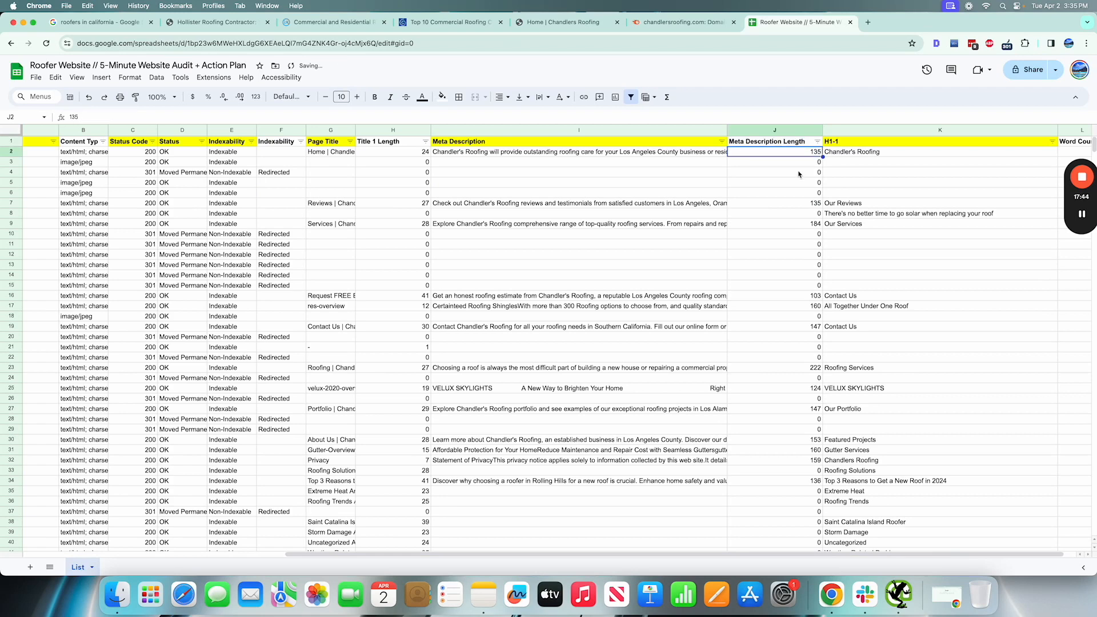
scroll(799, 173, "right", 1)
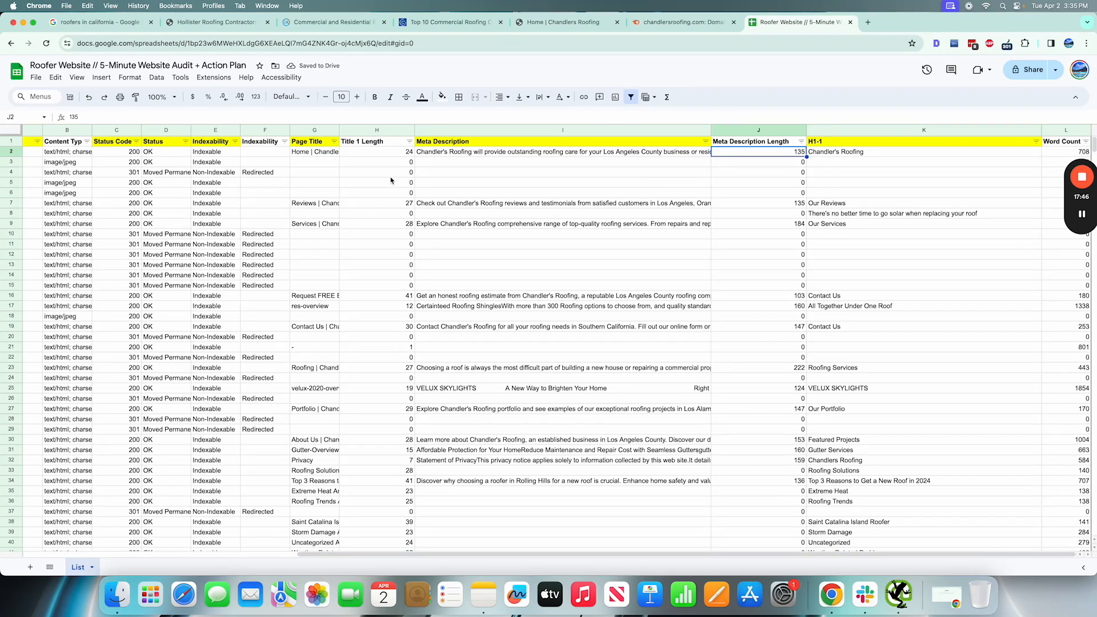
Step: Look over the Title 1 Length, Meta Description Length and H1-1 columns of the crawl
left_click(376, 130)
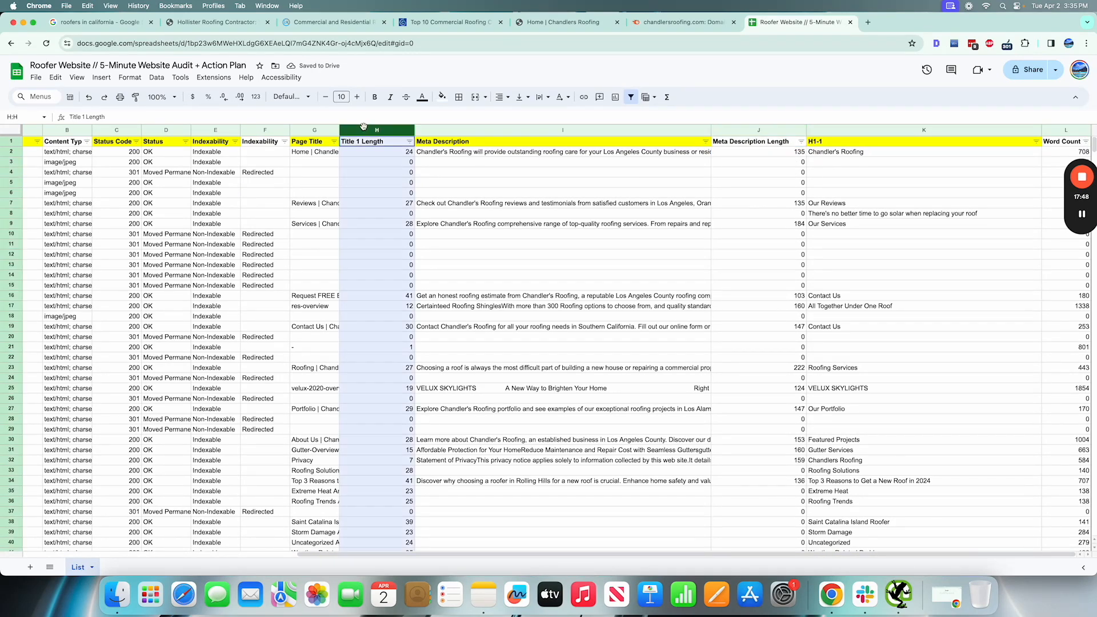
left_click(758, 132, "super")
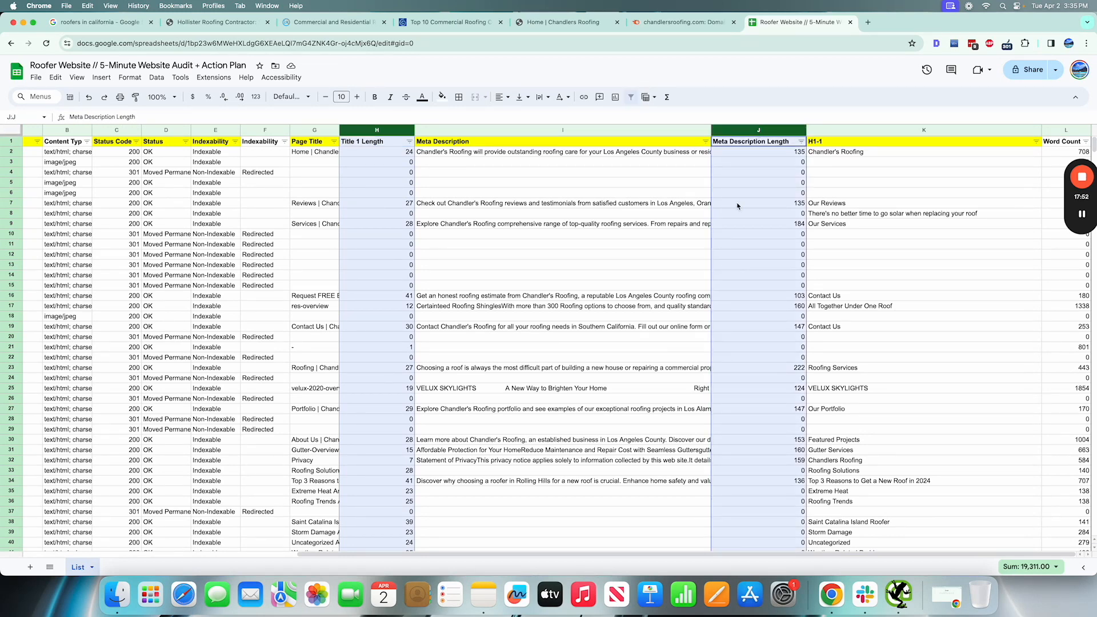
left_click(853, 145)
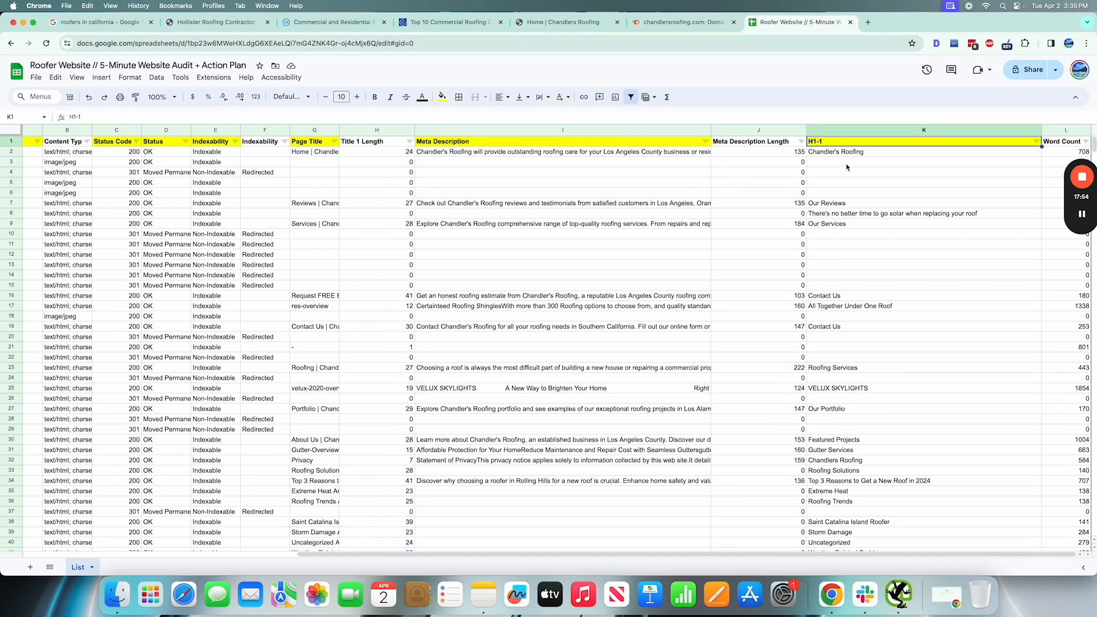
left_click(839, 155)
scroll(674, 172, "left", 10)
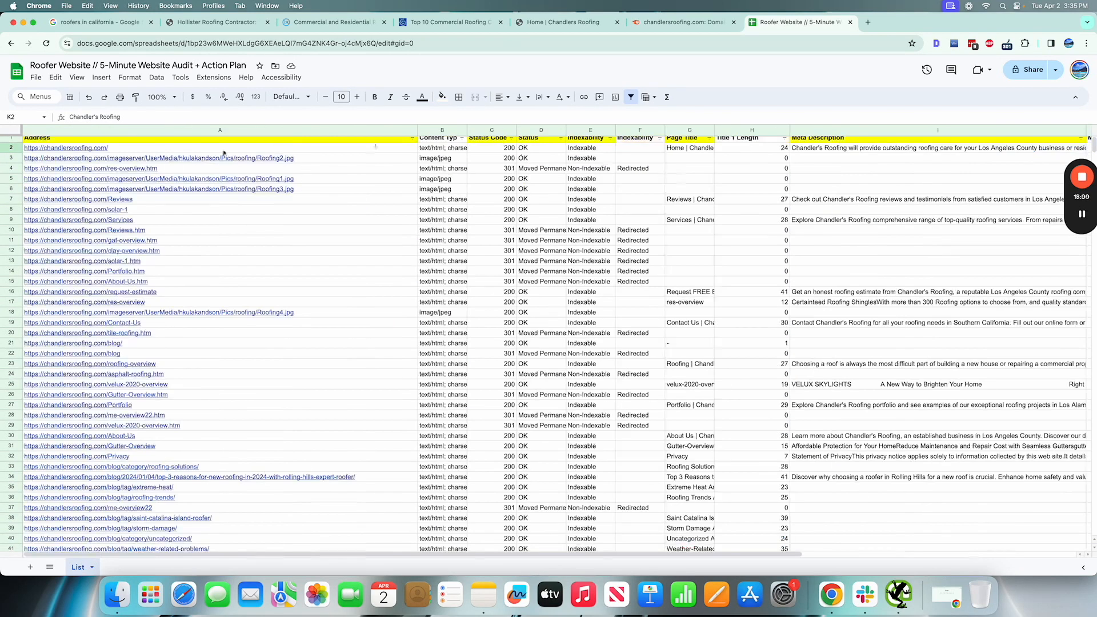
Step: Open the chandlersroofing.com homepage from its address in the sheet, view its SEO overview and find the text "Chandler's Roofing" on the page
left_click(167, 145)
left_click(74, 166)
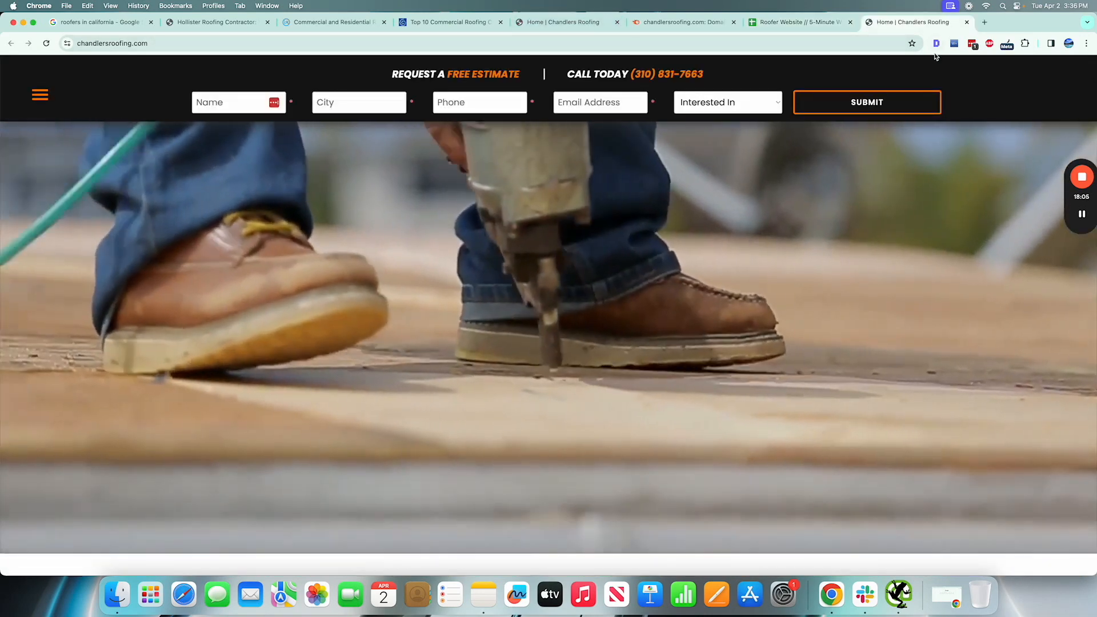
left_click(938, 43)
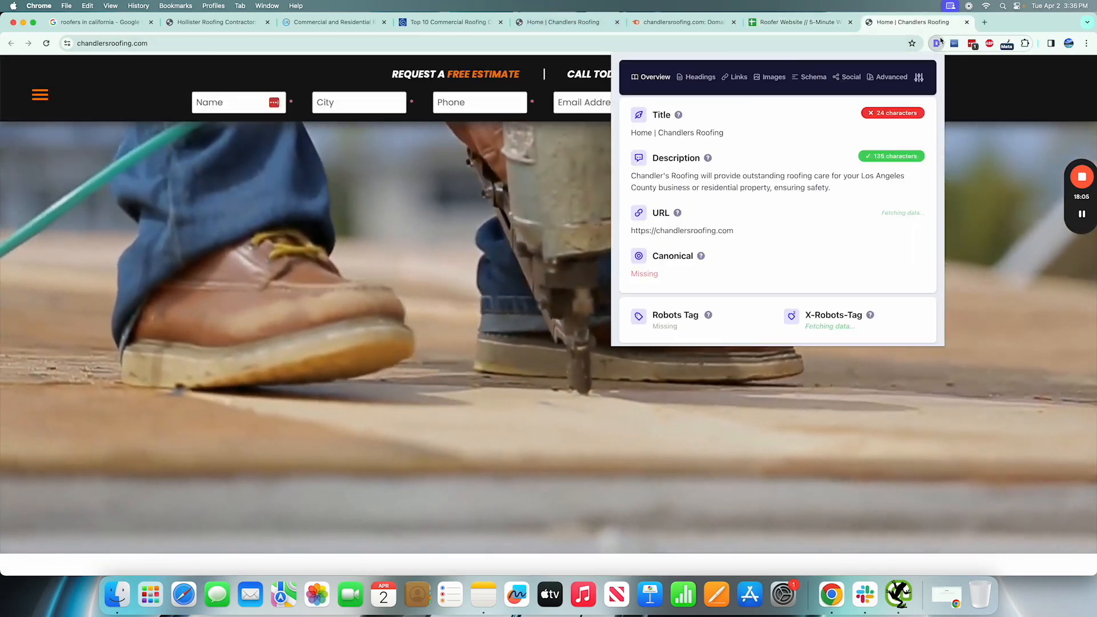
scroll(505, 468, "down", 5)
left_click(112, 320)
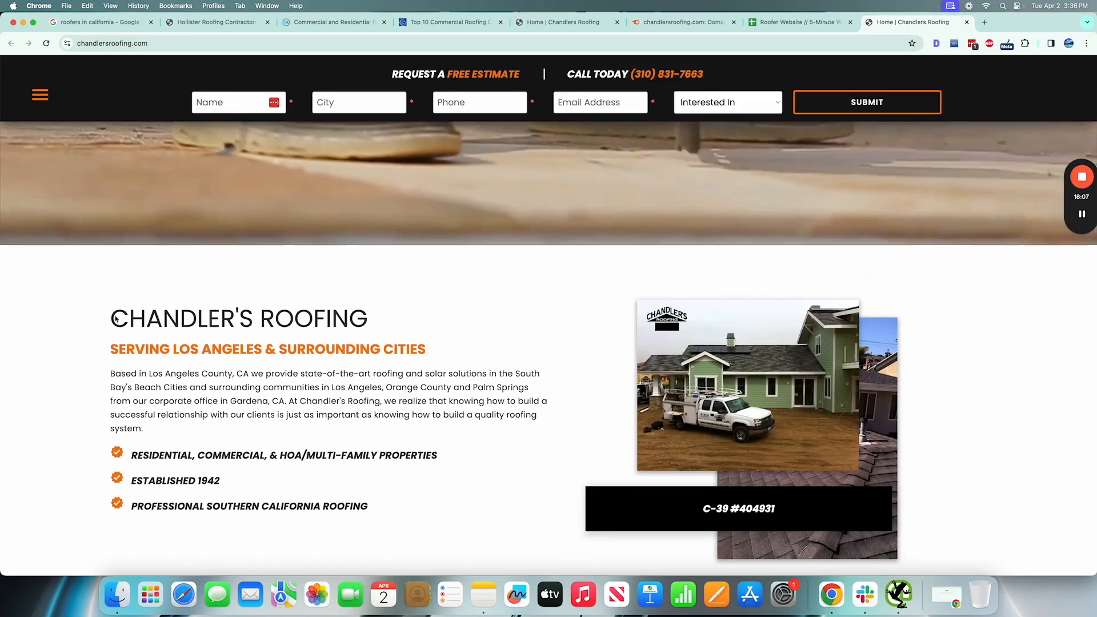
left_click_drag(112, 320, 367, 320)
key("super+f")
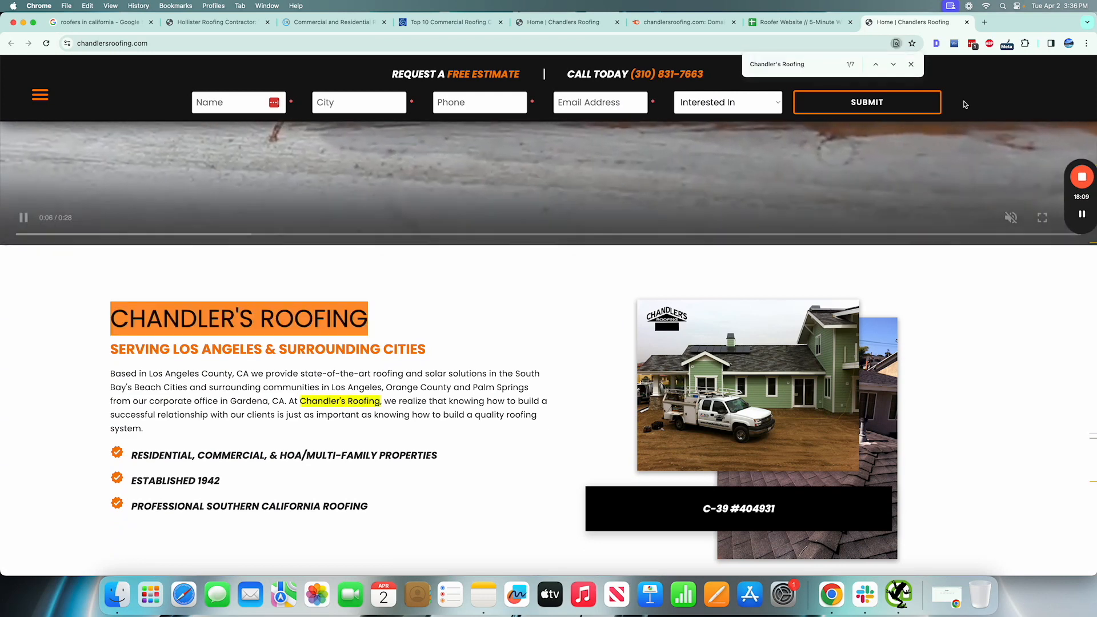
Step: Inspect the homepage's heading structure in the SEO extension, checking every H1 and the total number of H1 tags
left_click(937, 43)
left_click(697, 78)
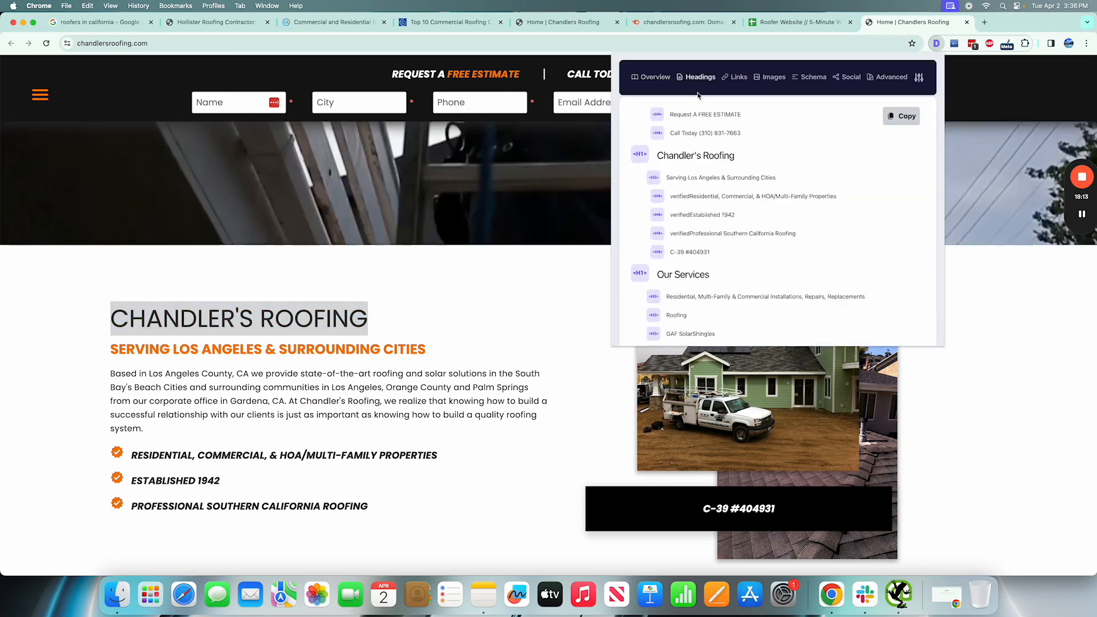
scroll(805, 261, "down", 4)
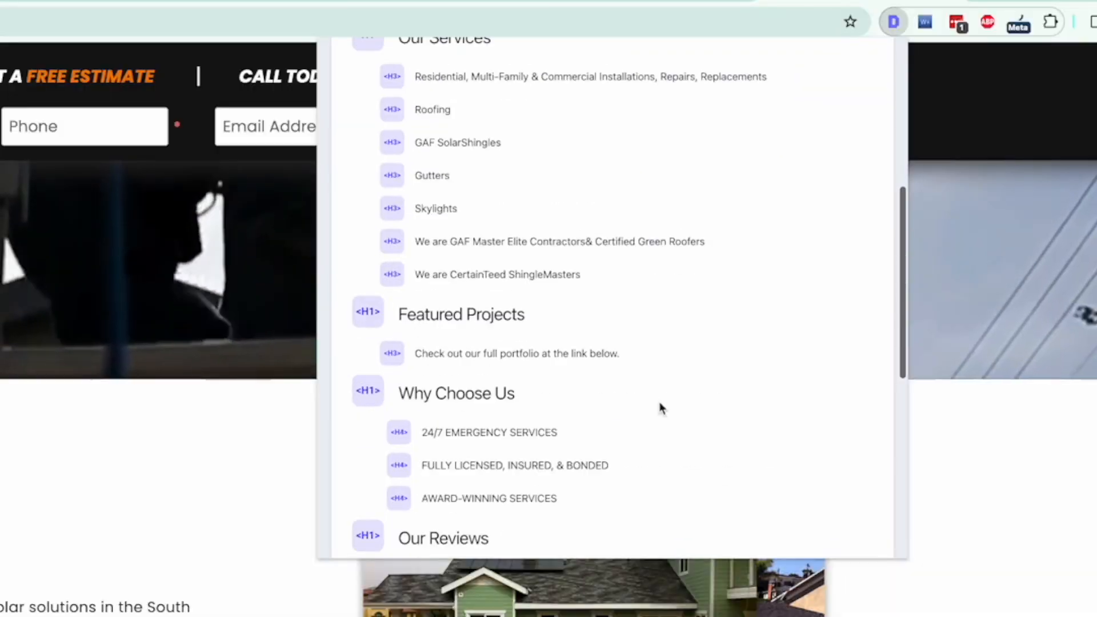
scroll(659, 409, "down", 3)
scroll(483, 355, "up", 10)
scroll(543, 282, "down", 3)
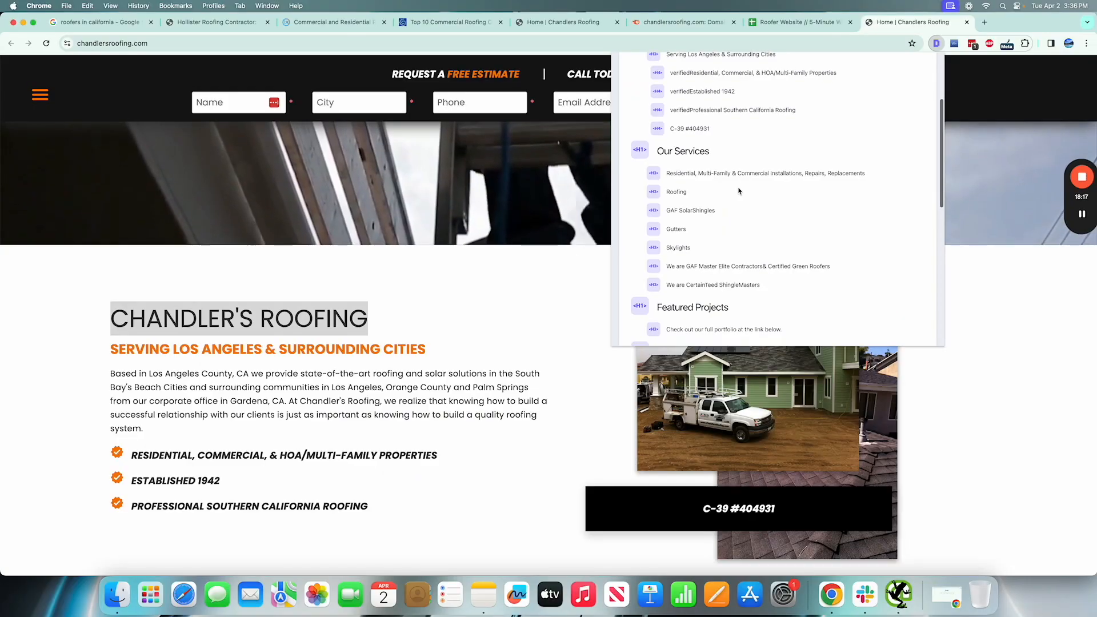
scroll(738, 191, "down", 5)
scroll(739, 189, "down", 4)
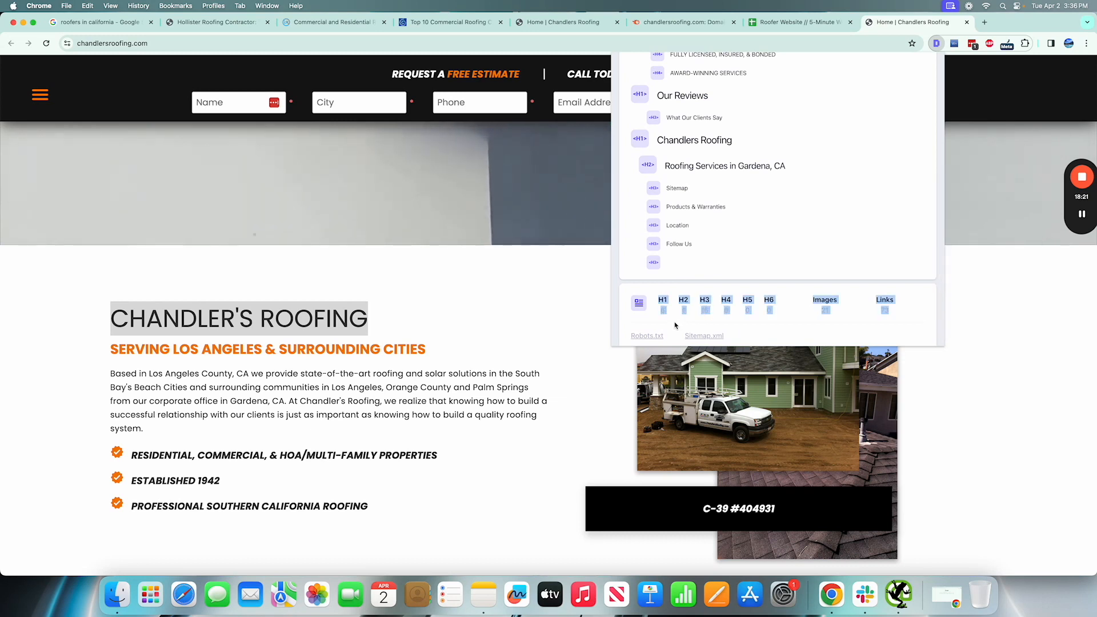
left_click_drag(659, 302, 667, 316)
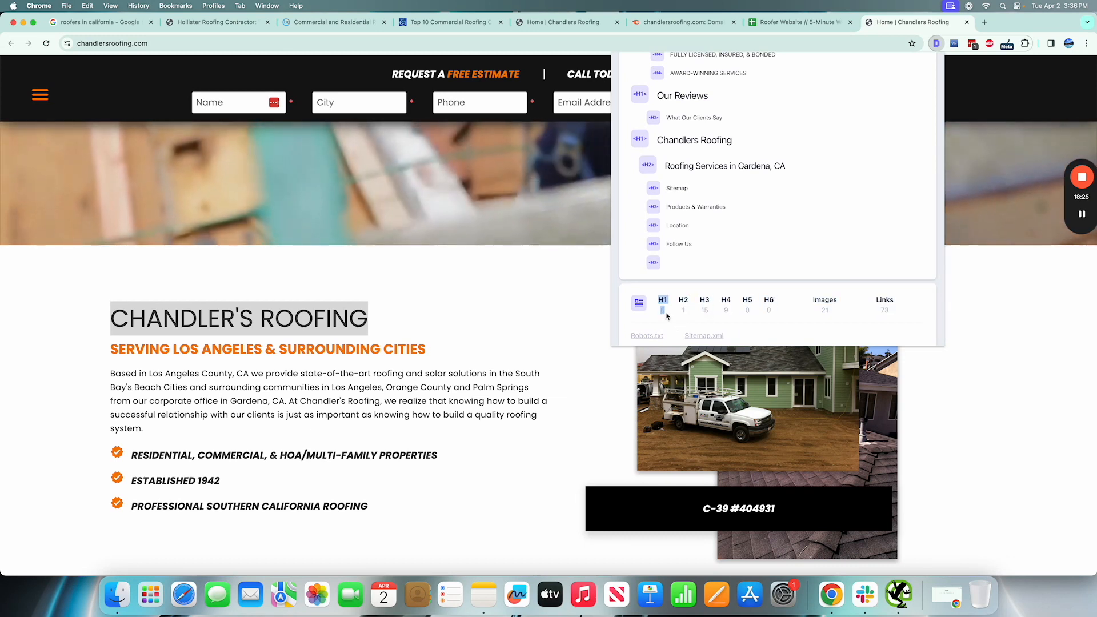
double_click(662, 300)
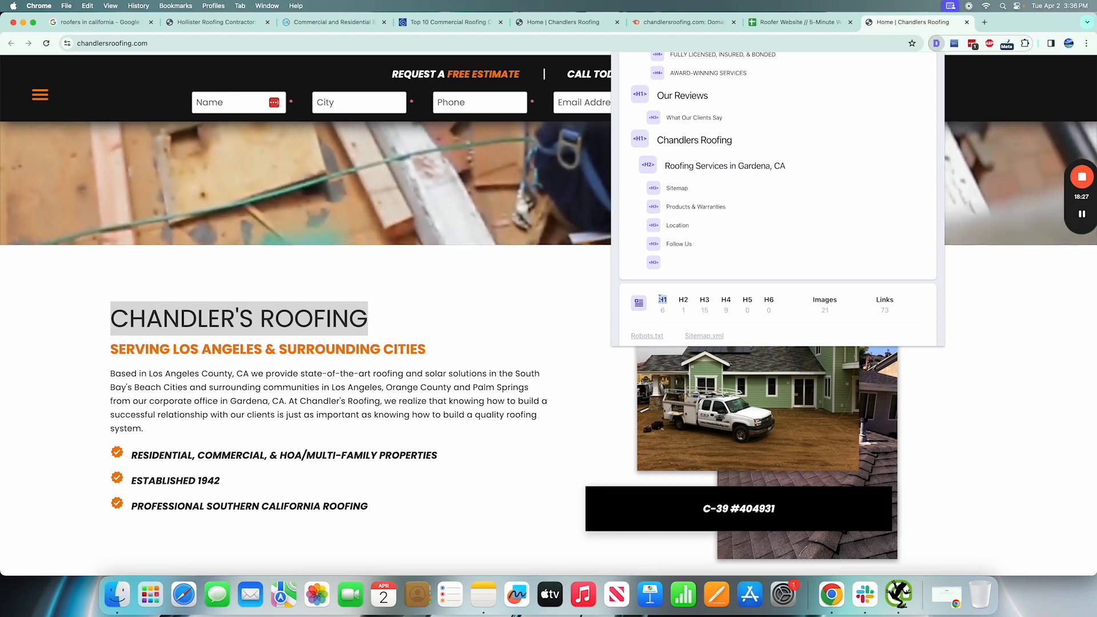
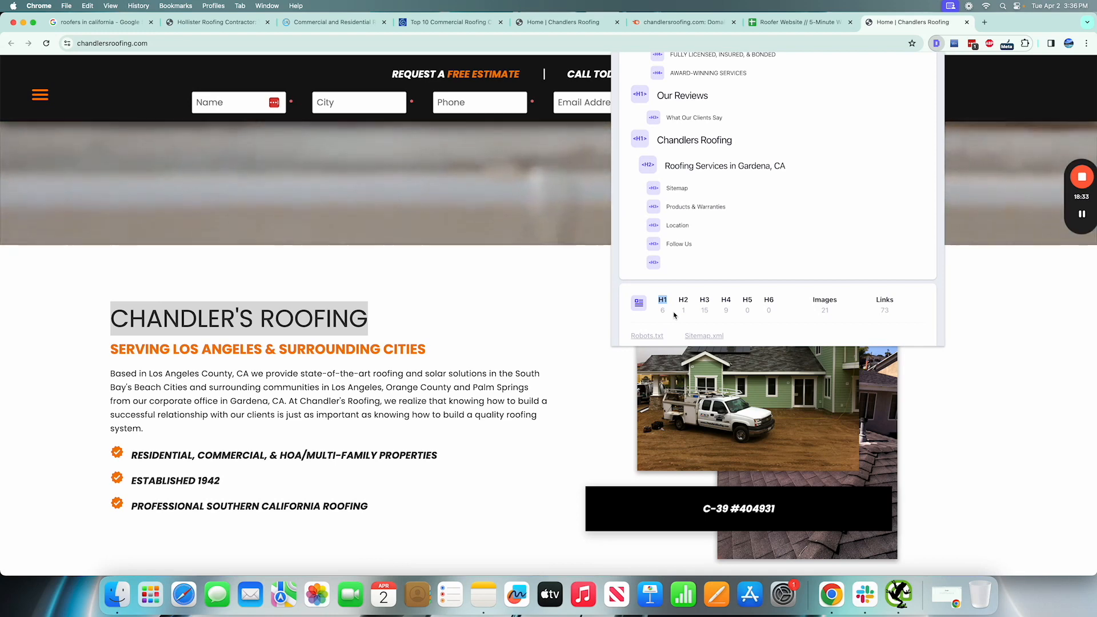
Step: Examine the Chandler's Roofing heading and the services sections on the homepage, and close the site's tab
scroll(478, 311, "down", 5)
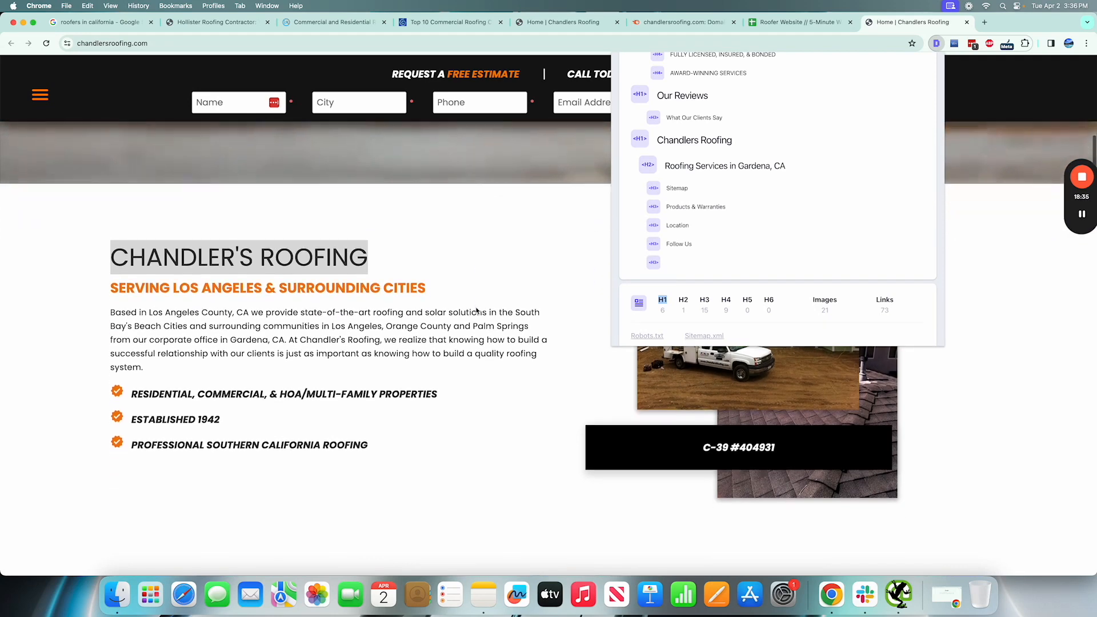
scroll(478, 311, "down", 4)
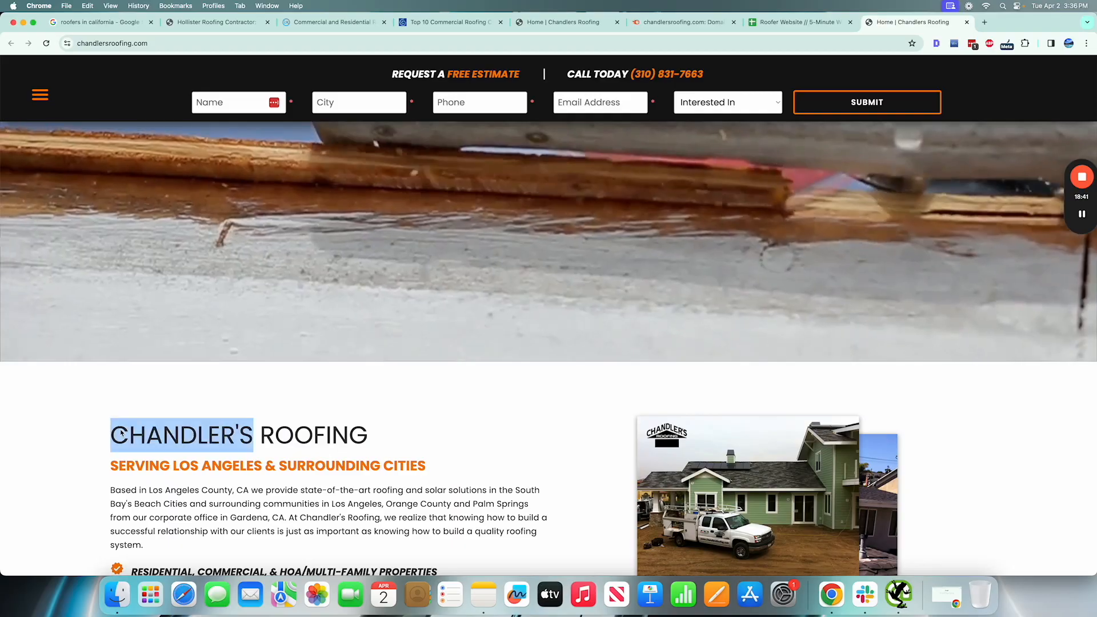
triple_click(218, 392)
scroll(219, 395, "down", 5)
scroll(445, 418, "down", 10)
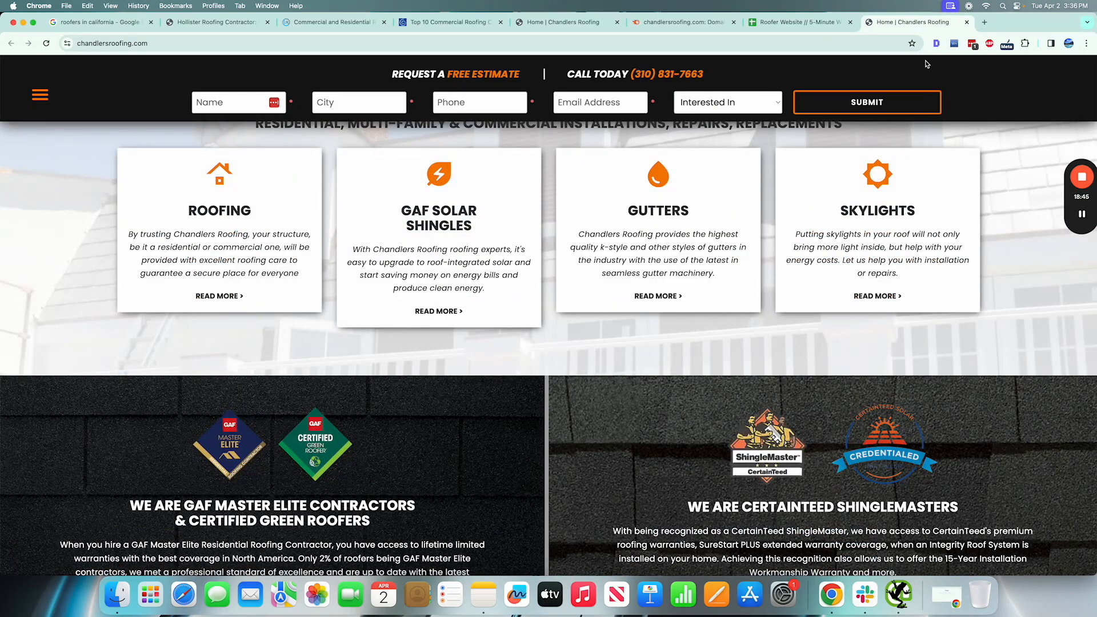
scroll(776, 269, "down", 3)
scroll(776, 269, "up", 20)
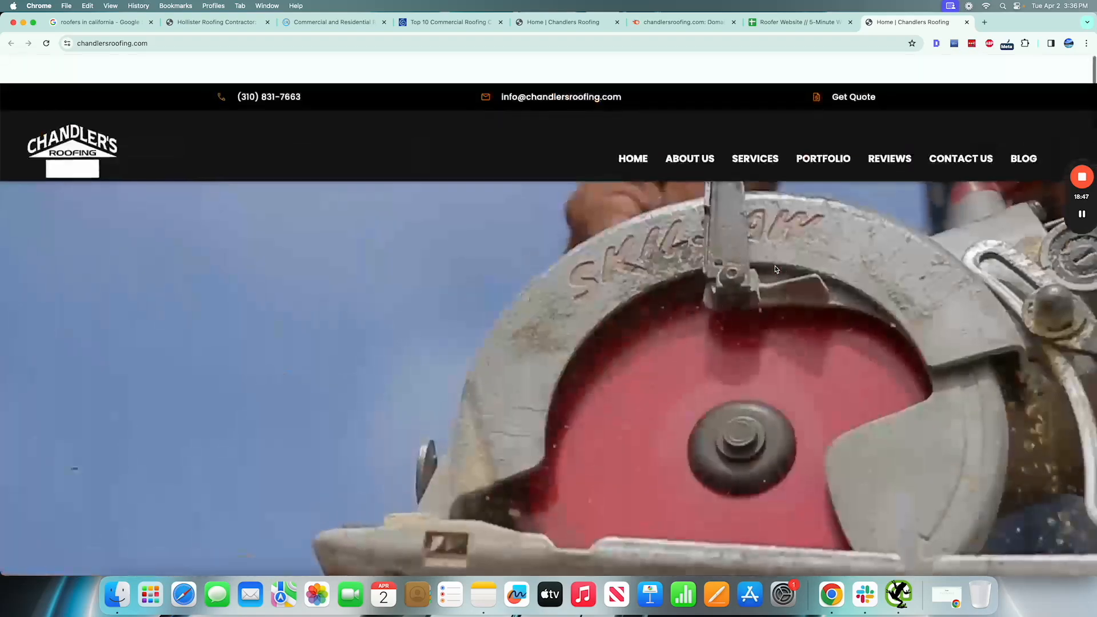
key("super+w")
Step: Look at the Roofing2.jpg entry in the sheet, check the crawl in Screaming Frog, and return to the sheet
left_click(362, 185)
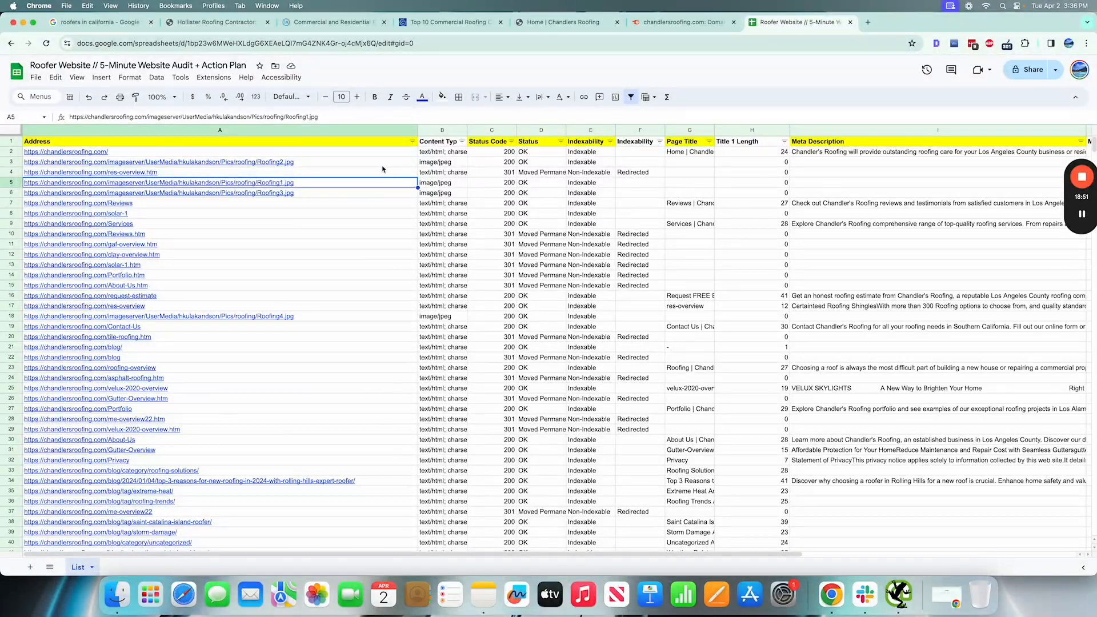
left_click(385, 163)
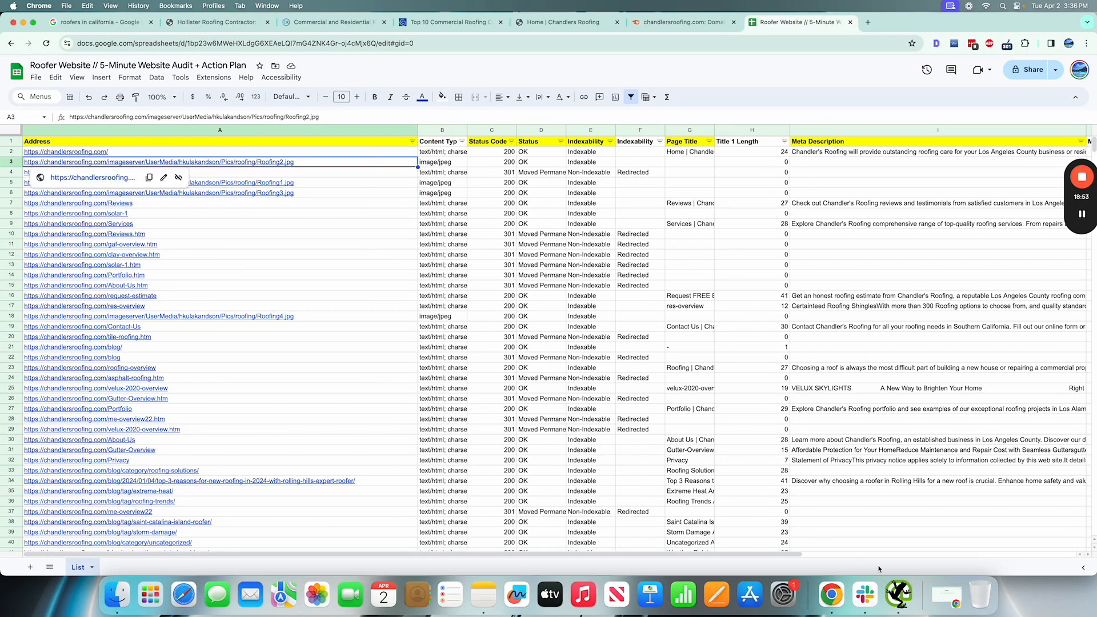
left_click(898, 594)
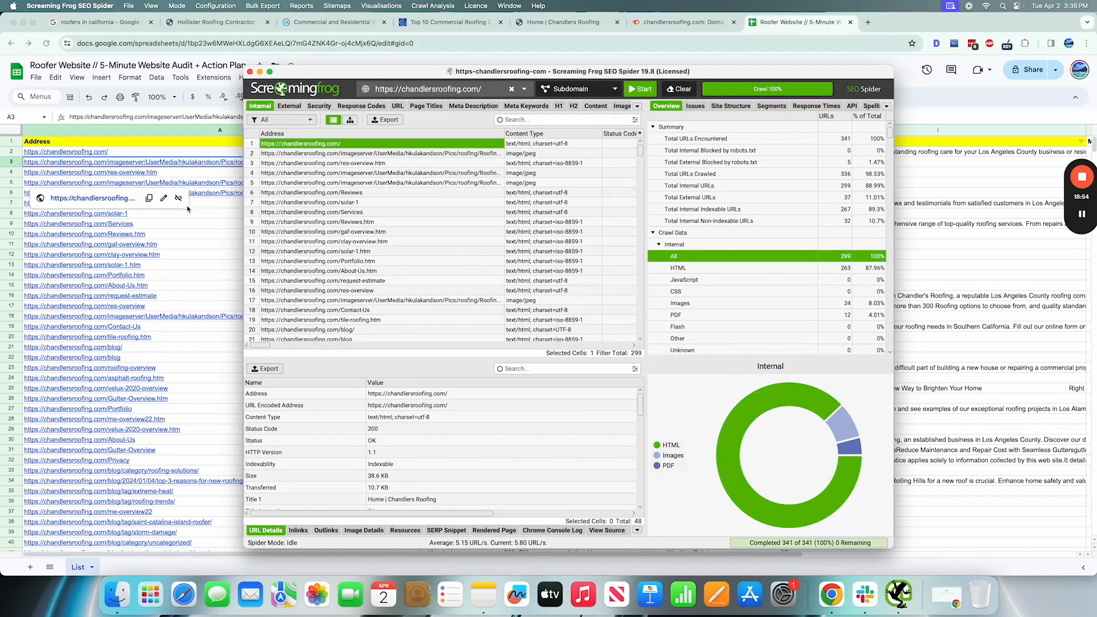
left_click(223, 163)
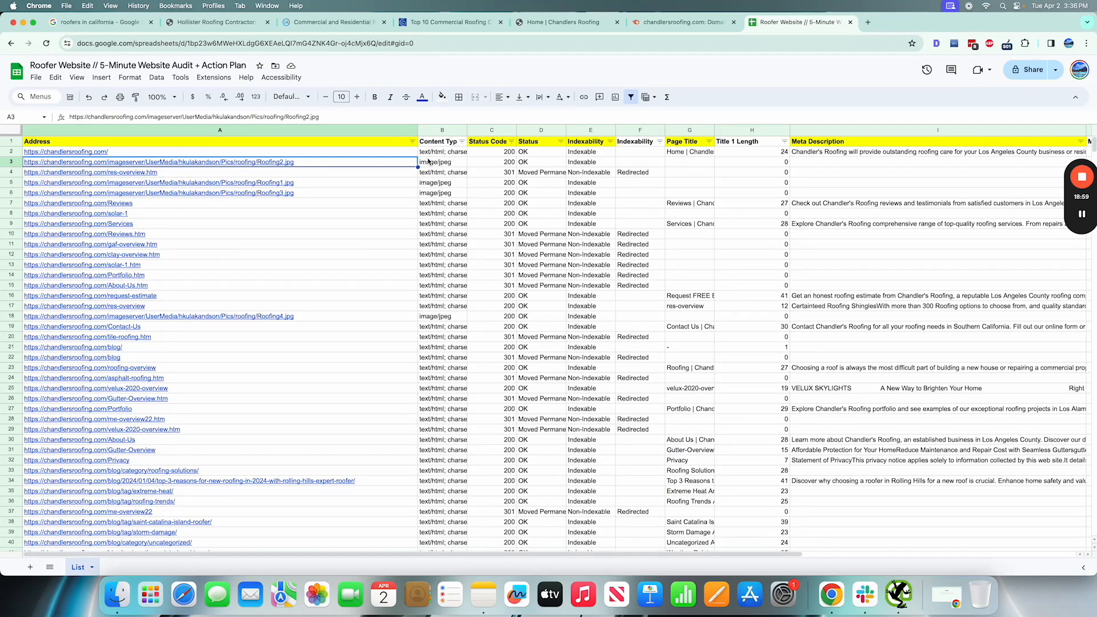
Step: Filter the Content Type column to show only image/jpeg entries
left_click(462, 141)
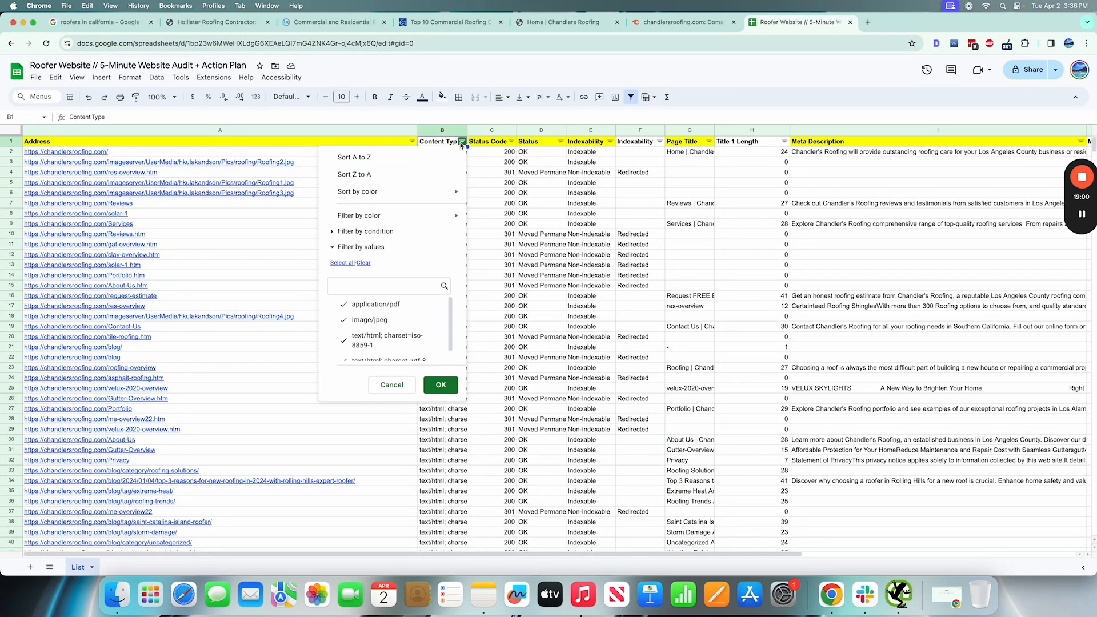
left_click(364, 263)
scroll(387, 317, "down", 1)
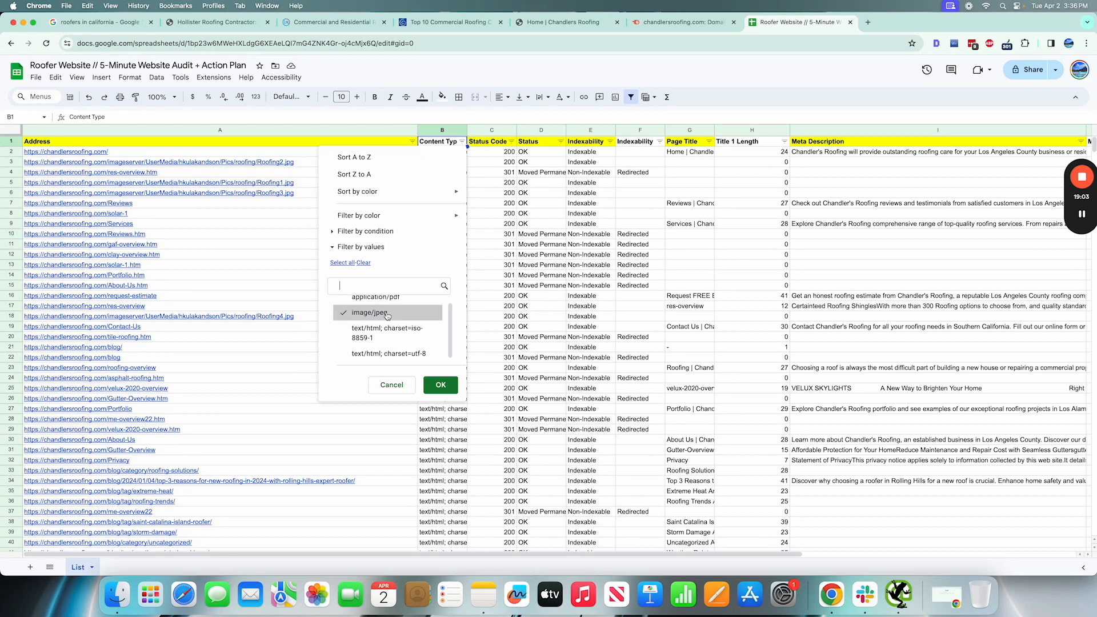
left_click(381, 284)
left_click(440, 384)
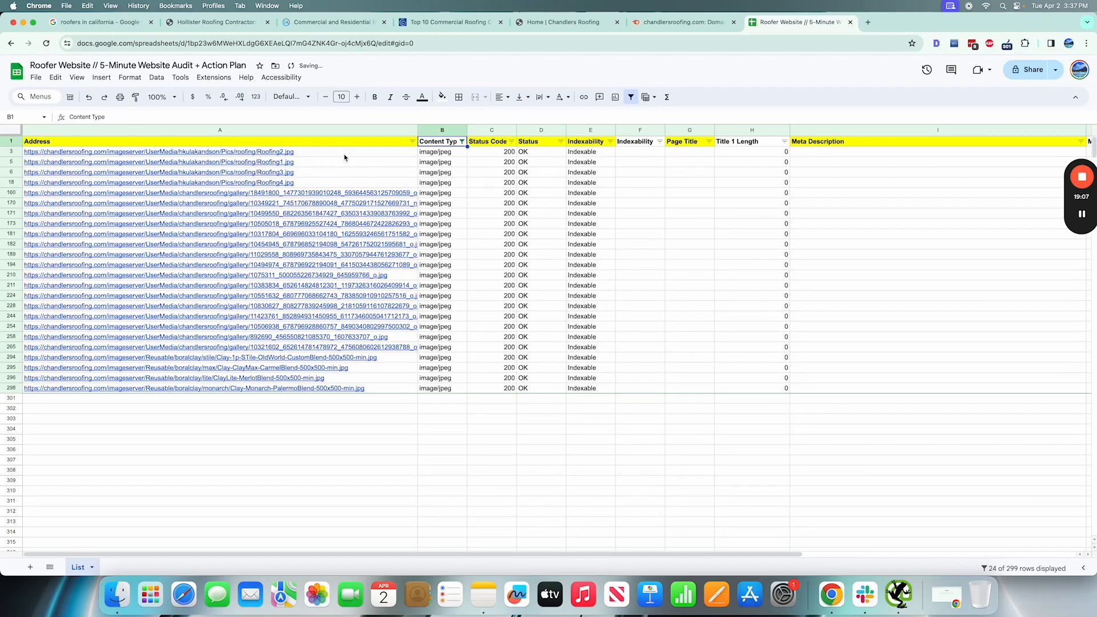
Step: Select the filtered image rows from row 3 to row 298 and hide them
left_click_drag(18, 155, 13, 388)
right_click(223, 295)
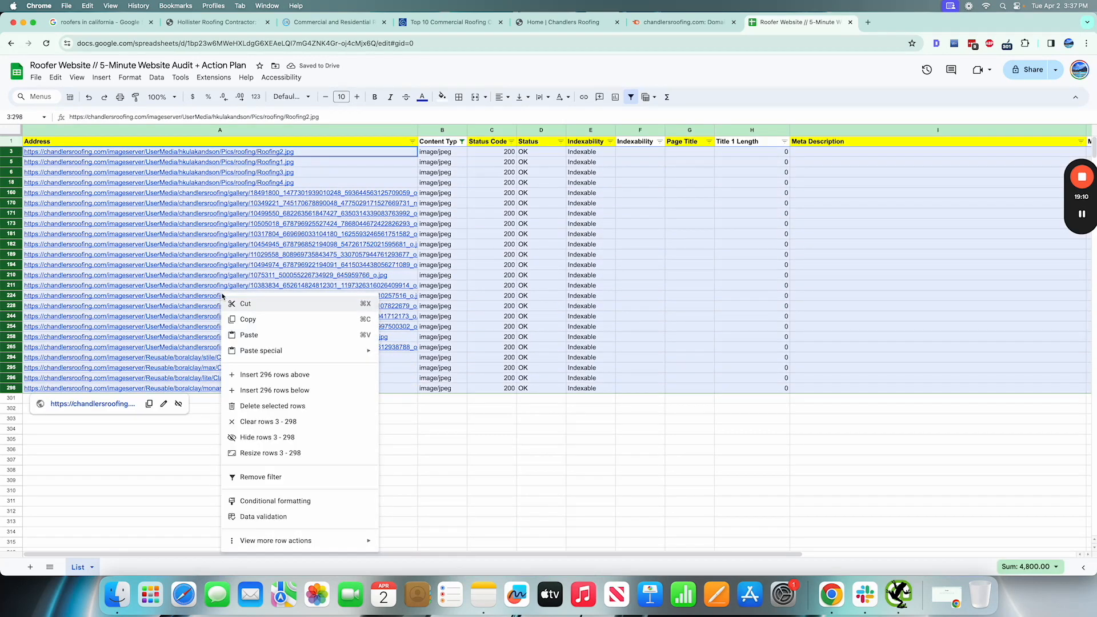
left_click(274, 436)
Step: Try to show all content types again in the Content Type filter while the image rows are hidden
left_click(462, 142)
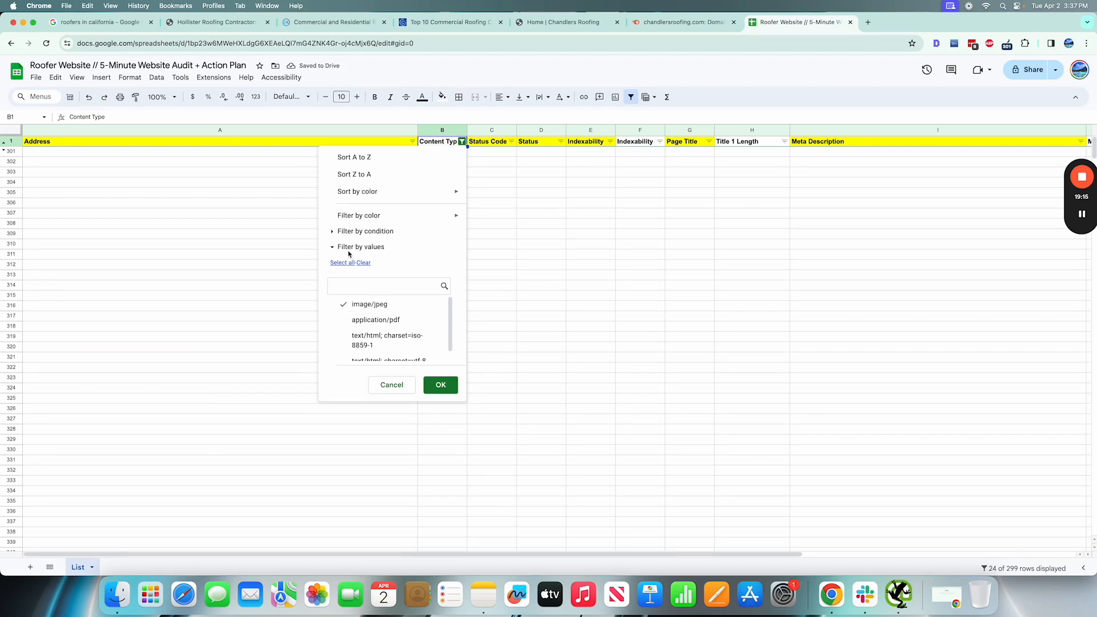
left_click(369, 304)
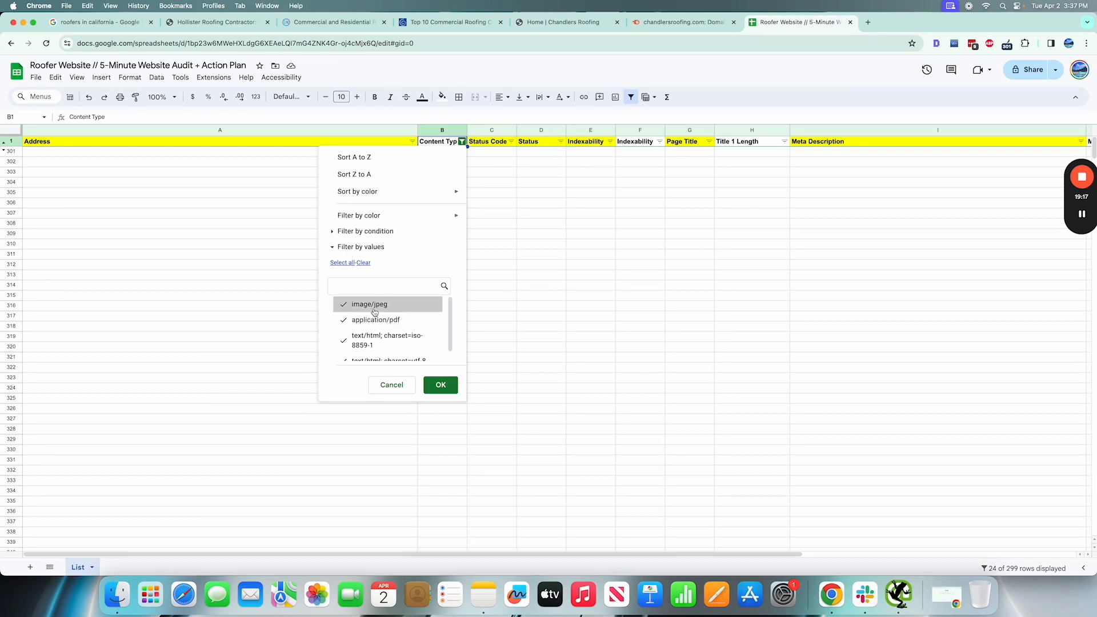
left_click(440, 386)
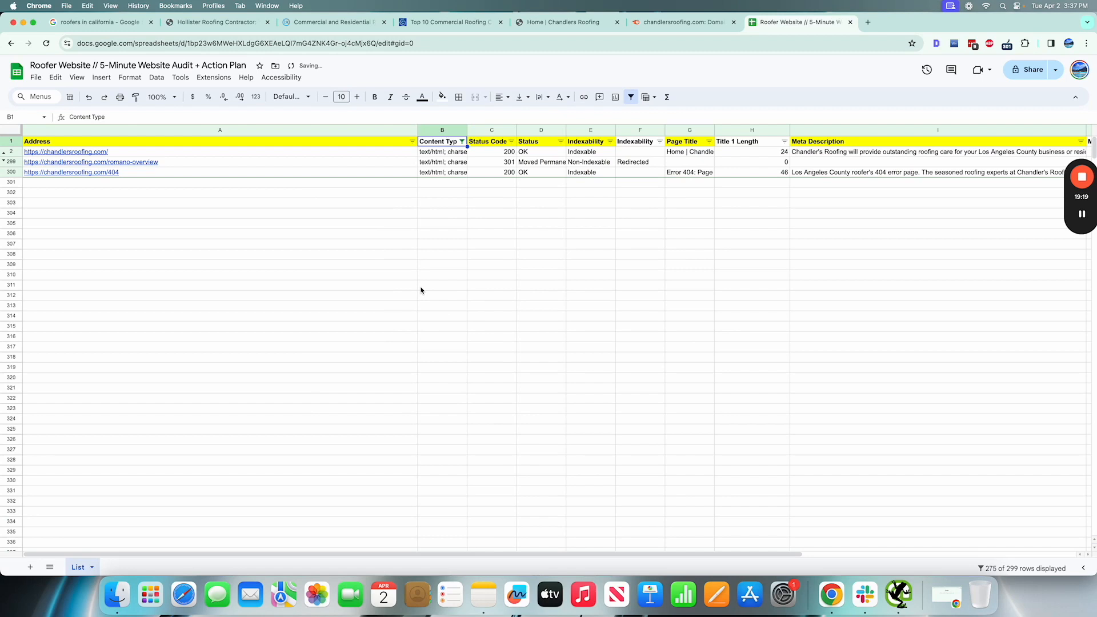
left_click(462, 141)
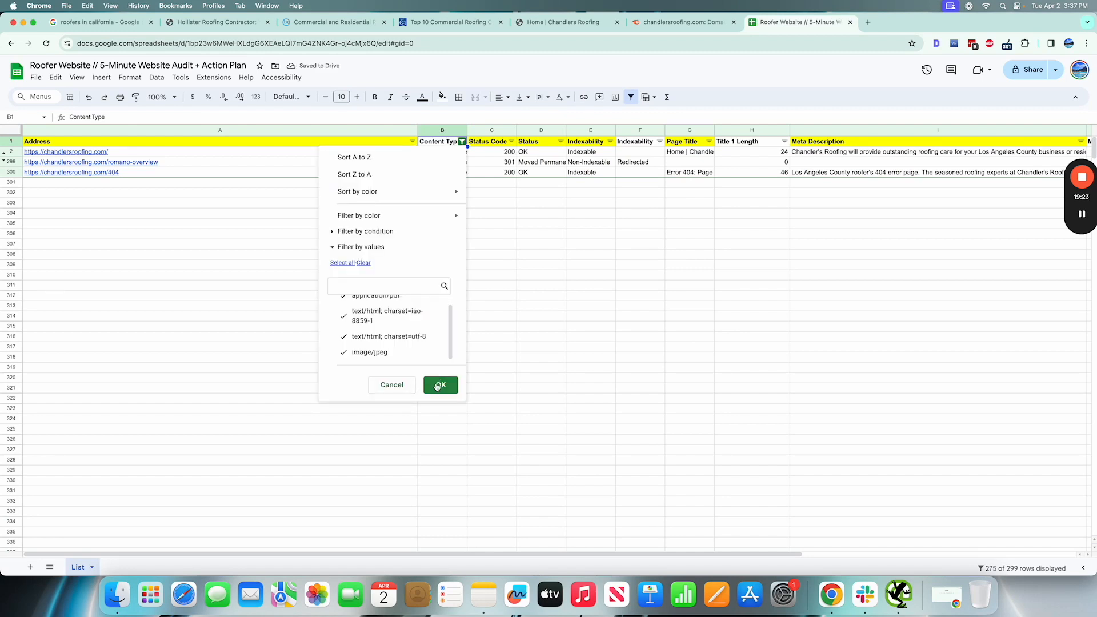
left_click(438, 385)
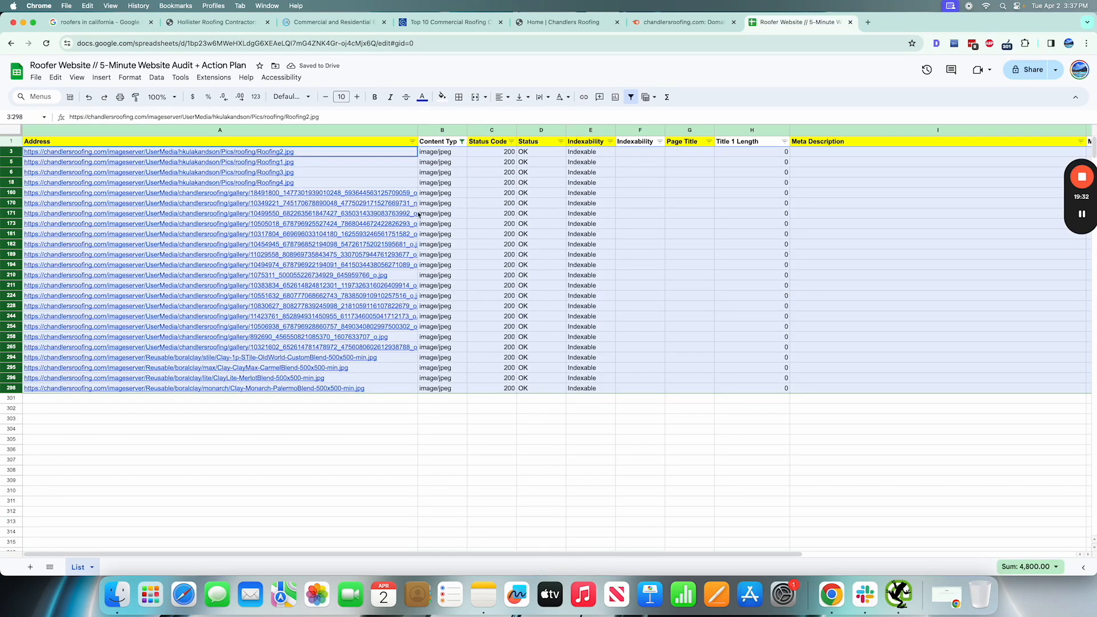
Step: Delete the filtered image/jpeg rows and reset the Content Type filter to show all remaining values
mouse_move(372, 234)
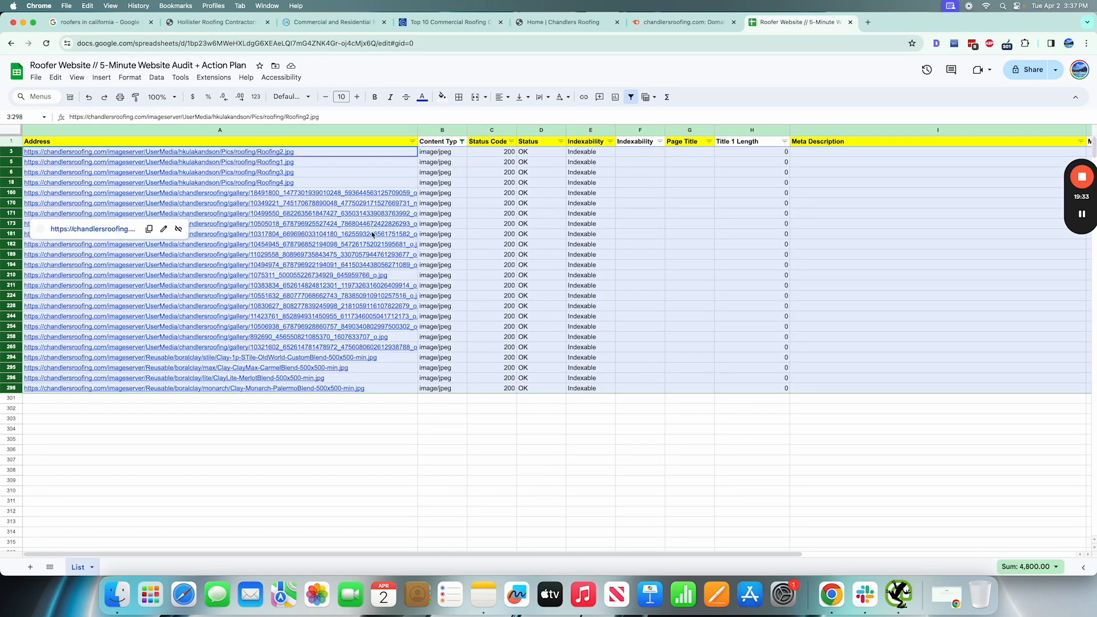
right_click(375, 225)
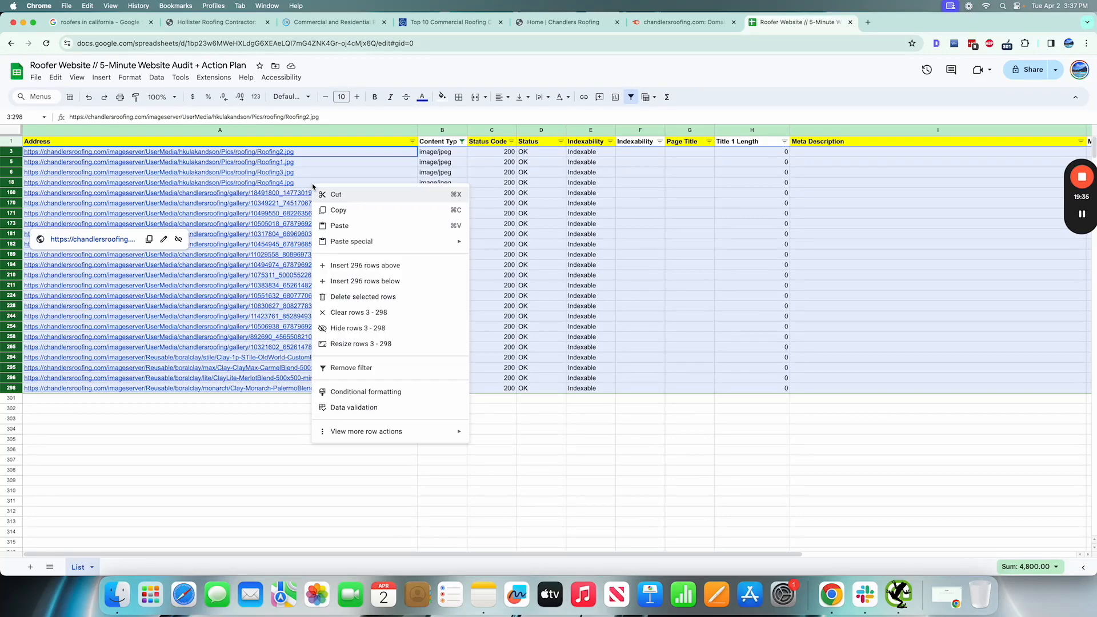
left_click(365, 297)
left_click(462, 141)
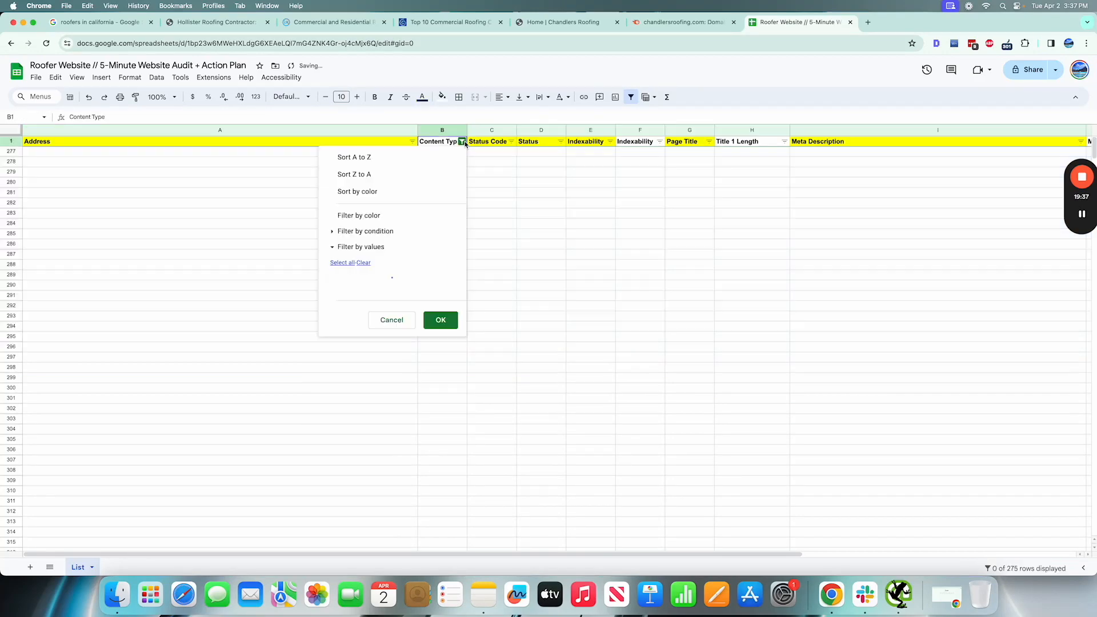
left_click(440, 319)
Step: Review the remaining crawl rows and delete the Content Type column
scroll(418, 183, "down", 10)
scroll(418, 183, "up", 10)
scroll(419, 183, "down", 20)
scroll(419, 183, "down", 12)
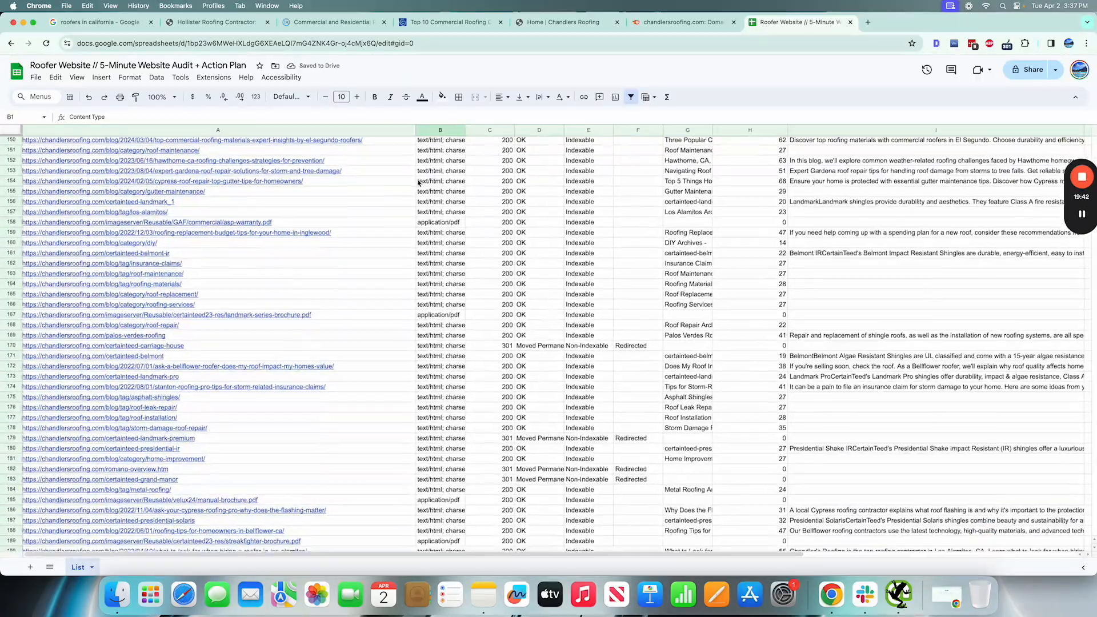
scroll(418, 183, "up", 20)
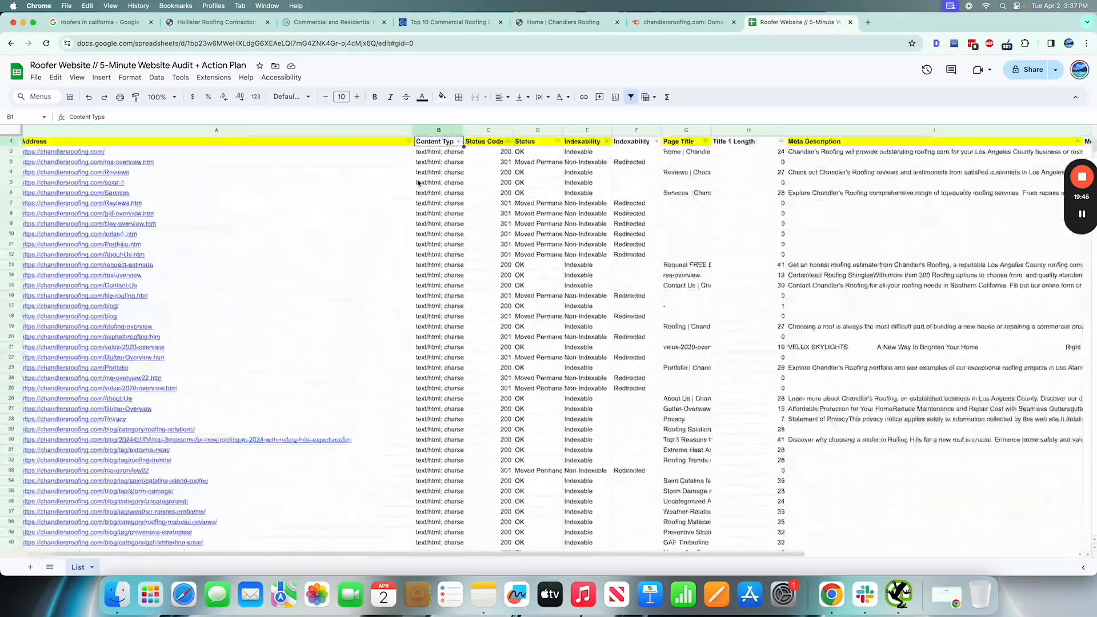
left_click(440, 132)
right_click(461, 255)
left_click(515, 343)
Step: Delete the empty rows 277 to 976 below the crawl data
left_click(255, 155)
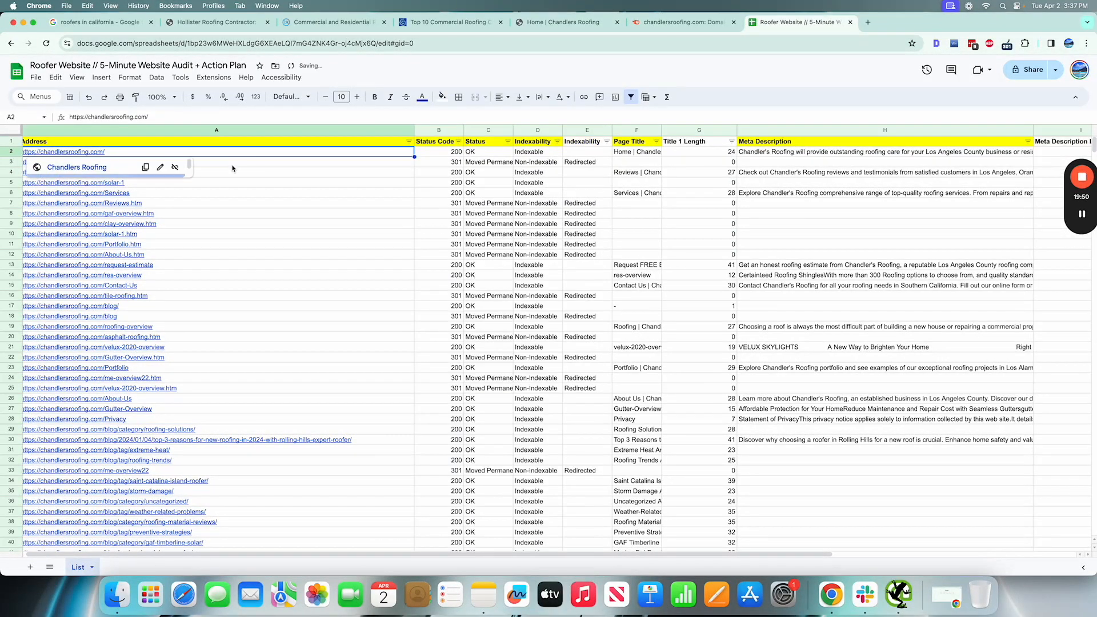
left_click(234, 221, "shift")
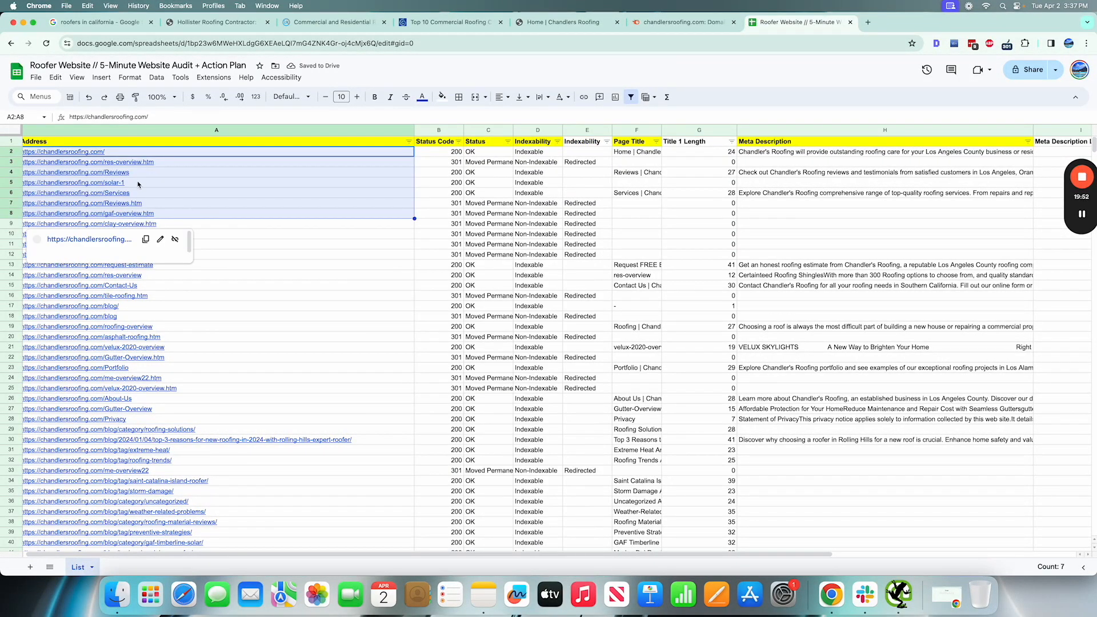
left_click(225, 257)
scroll(225, 263, "down", 20)
scroll(224, 264, "down", 15)
scroll(225, 262, "up", 12)
scroll(223, 266, "down", 5)
scroll(214, 273, "down", 2)
left_click(13, 396)
key("ctrl+shift+Down")
right_click(168, 322)
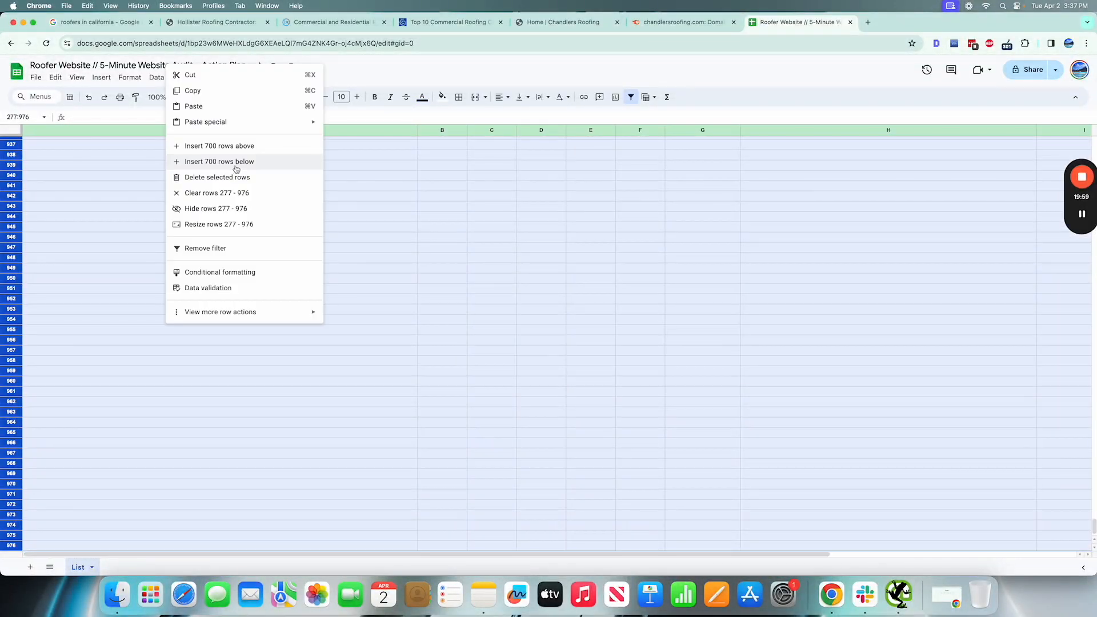
left_click(230, 180)
left_click(354, 378)
Step: Open the /blog/tag/storm-damage/ link from the Address column and look over the Storm Damage archive page
scroll(354, 378, "up", 3)
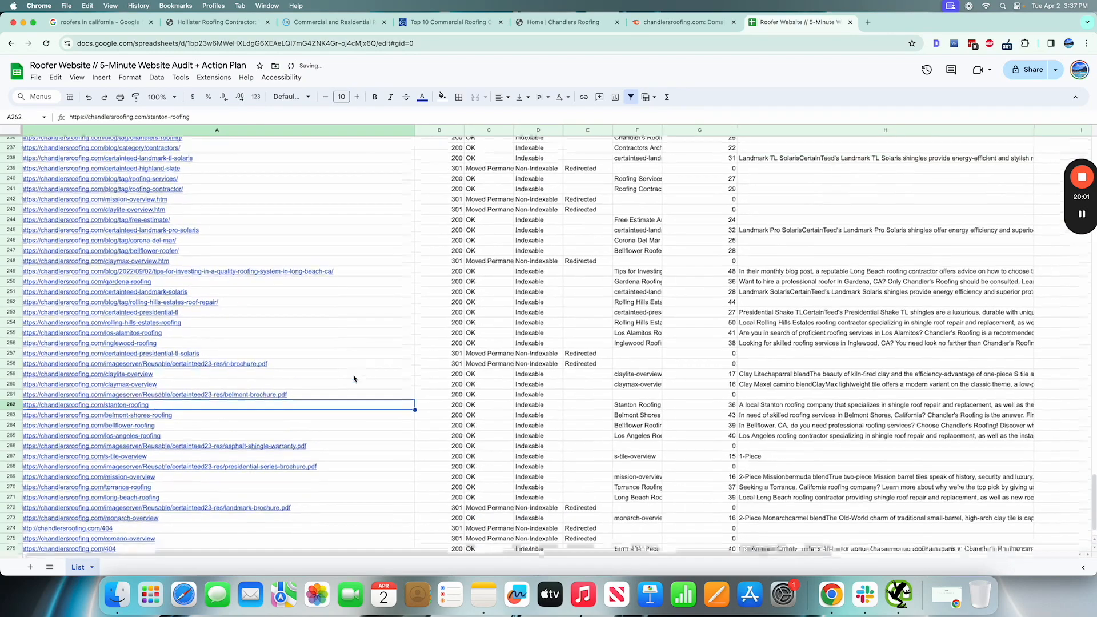
scroll(354, 378, "up", 20)
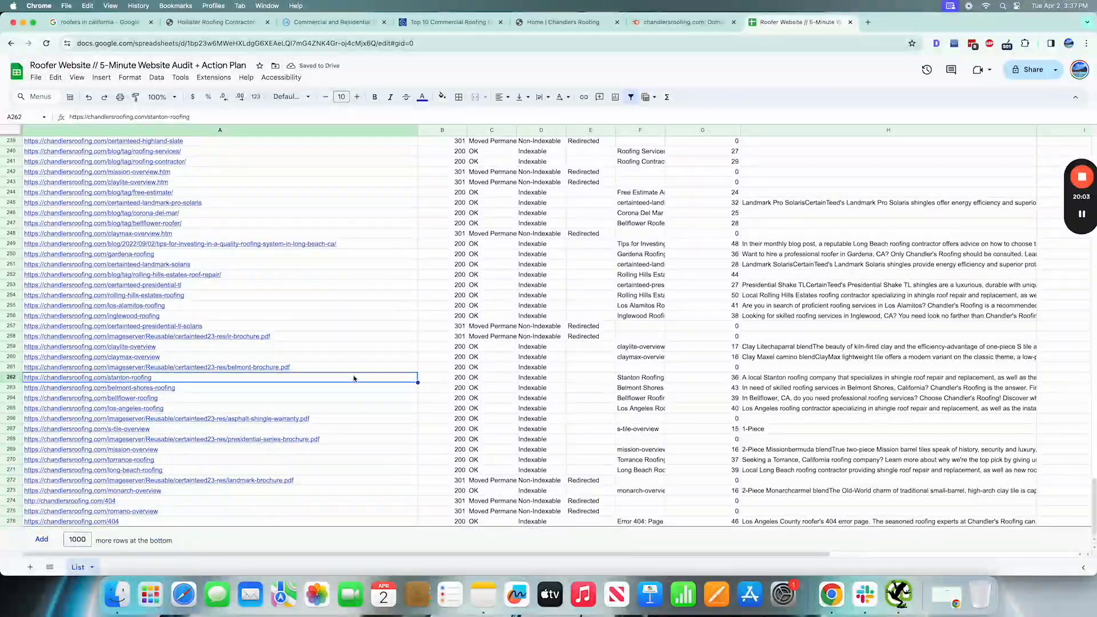
left_click(115, 152)
left_click(323, 173)
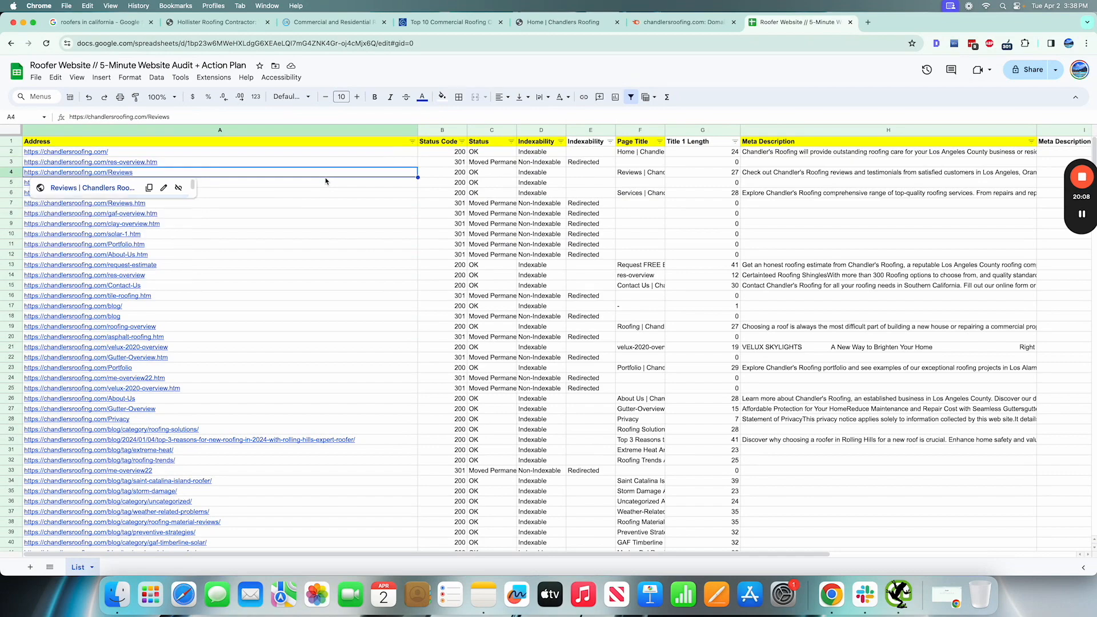
scroll(297, 323, "down", 8)
scroll(298, 324, "down", 1)
left_click(282, 231)
left_click(92, 246)
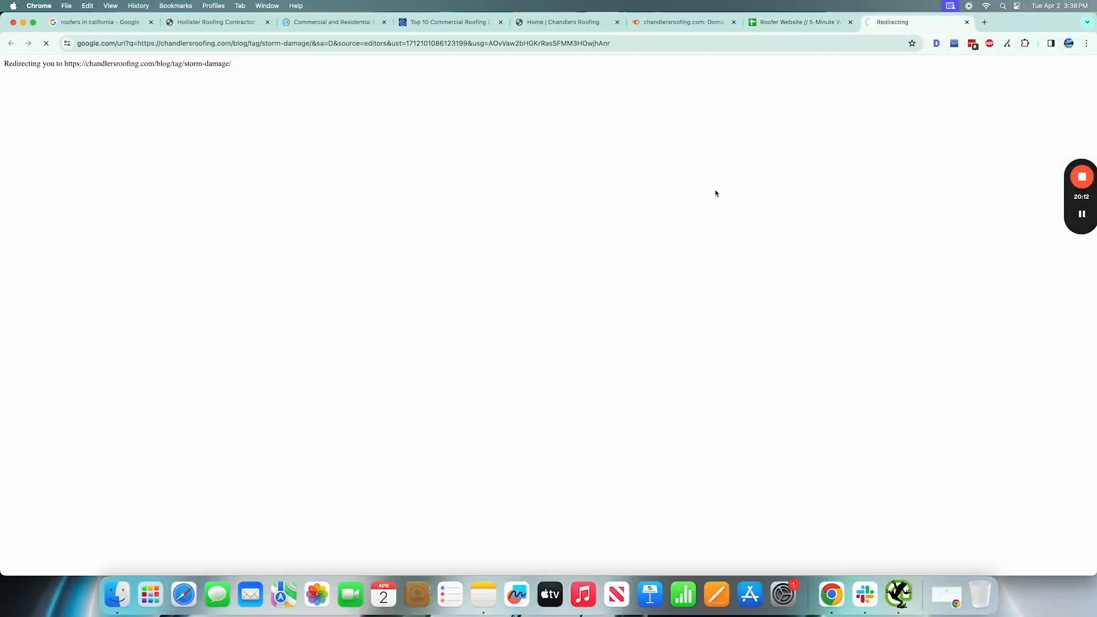
scroll(586, 295, "down", 15)
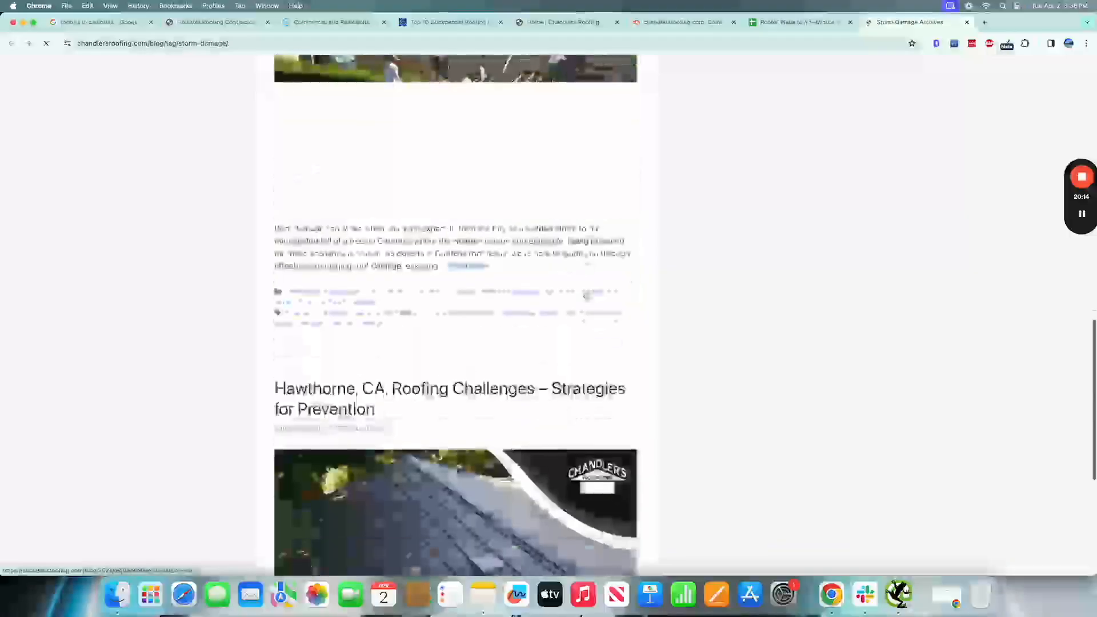
scroll(582, 294, "up", 15)
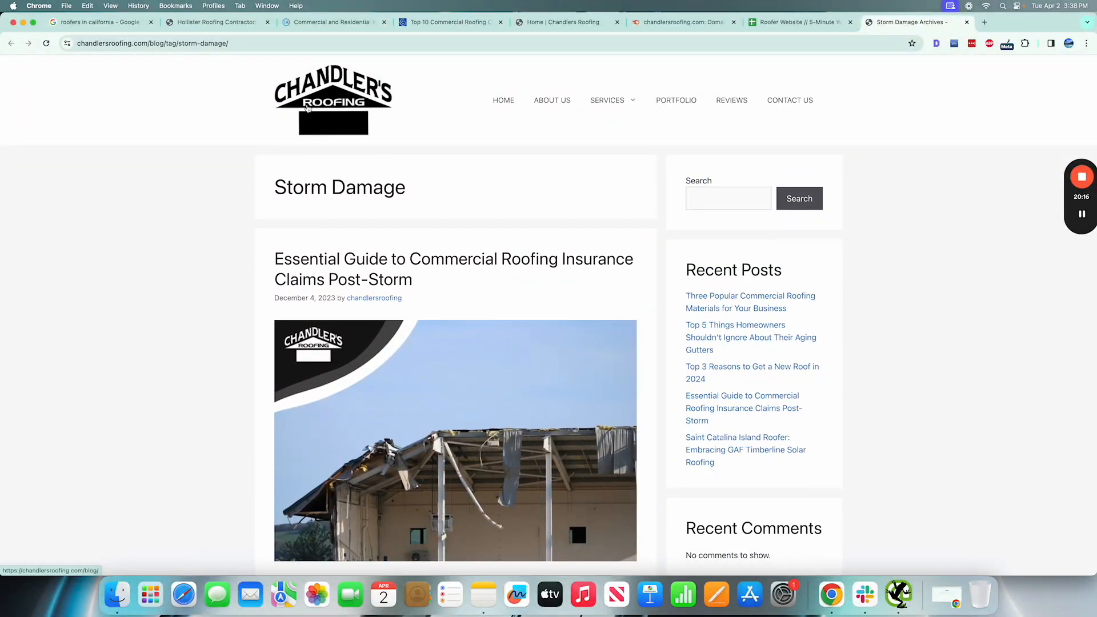
Step: Go from the blog to the Chandler's Roofing homepage, examine its sections down to the footer sitemap, and close the tab
mouse_move(621, 114)
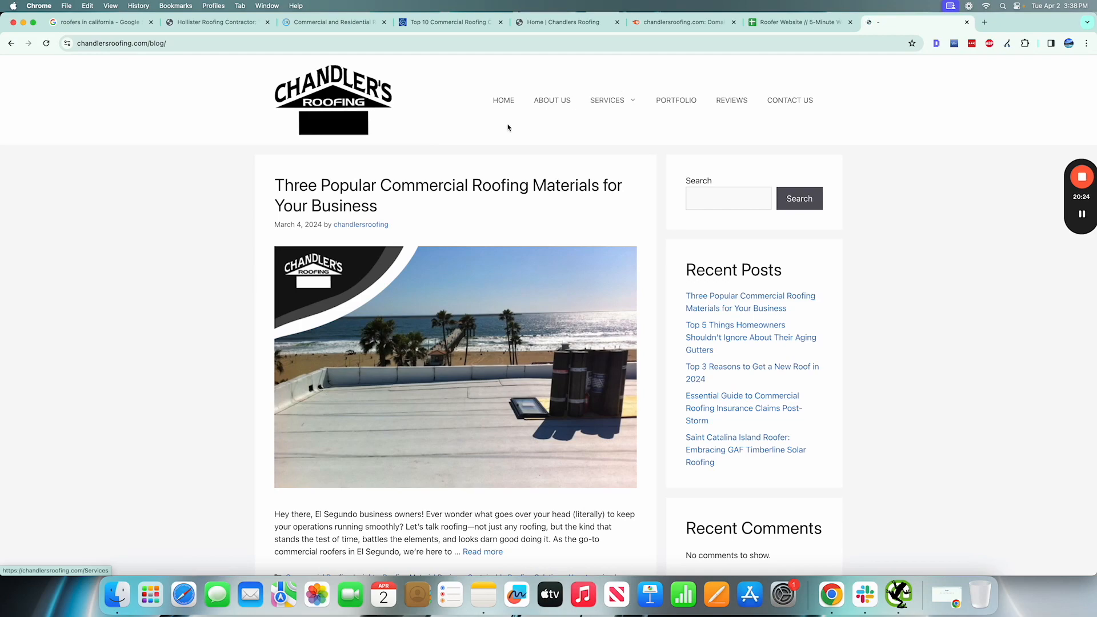
scroll(522, 279, "down", 10)
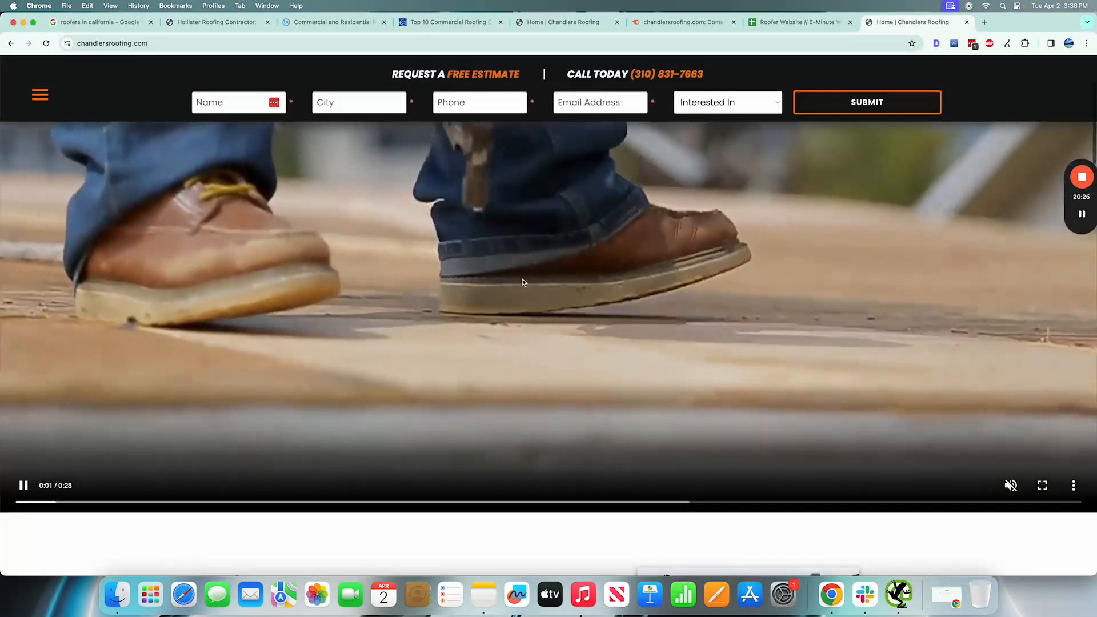
scroll(522, 283, "down", 8)
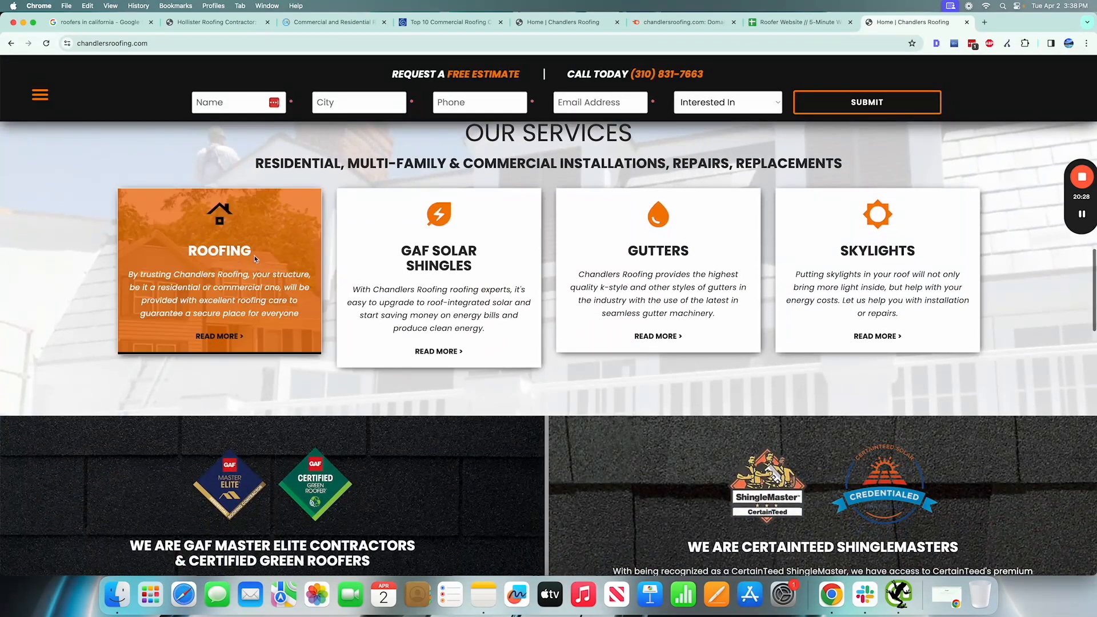
scroll(338, 263, "down", 12)
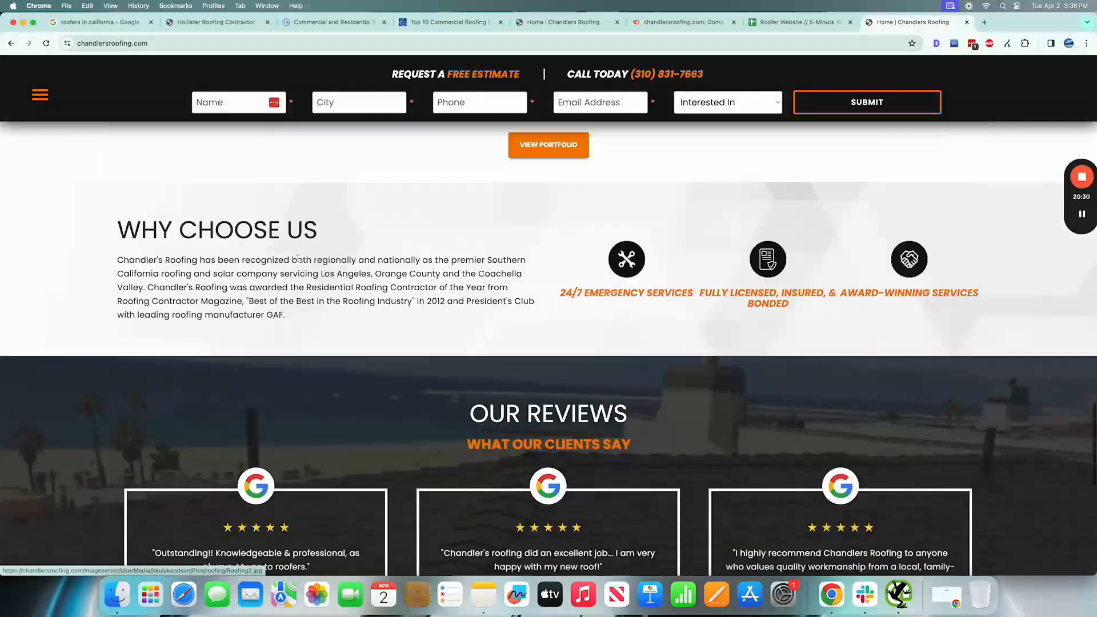
scroll(500, 295, "down", 10)
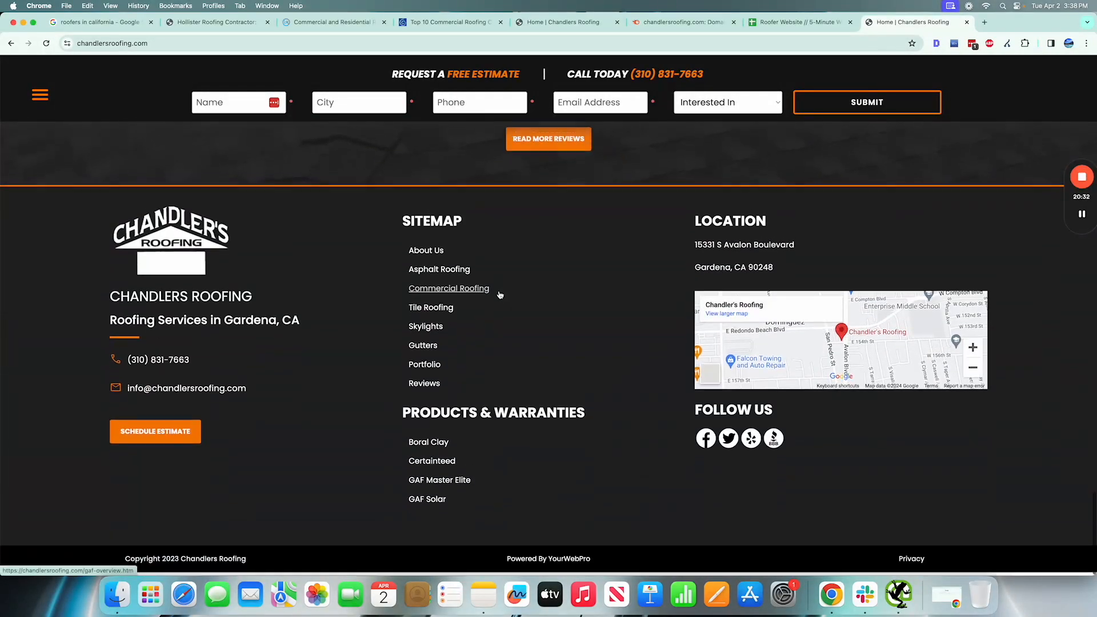
scroll(500, 295, "up", 20)
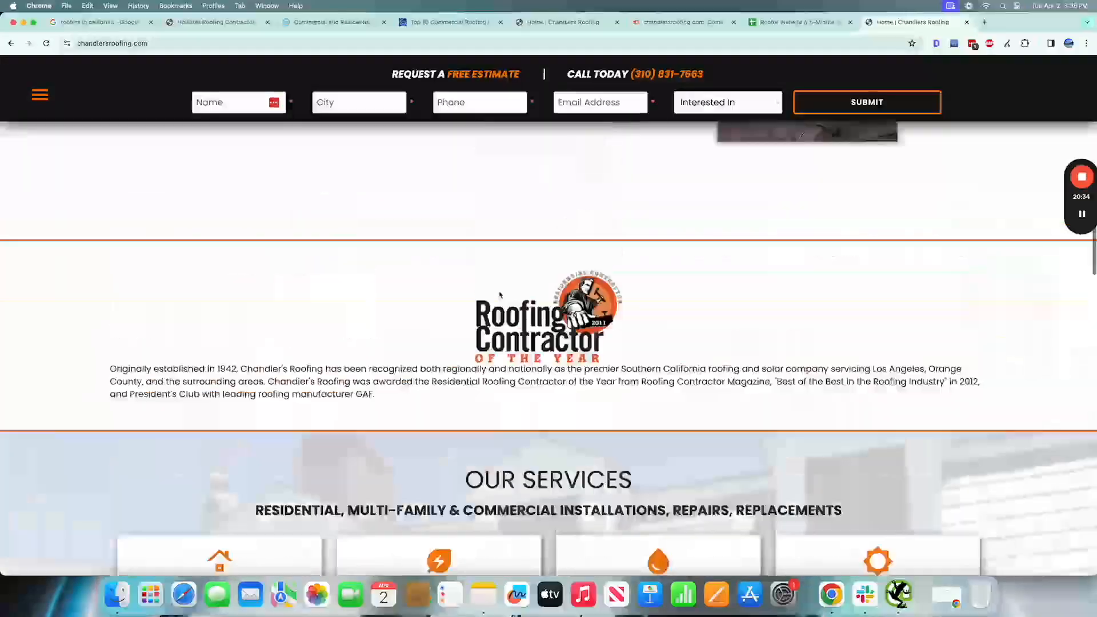
scroll(500, 295, "up", 5)
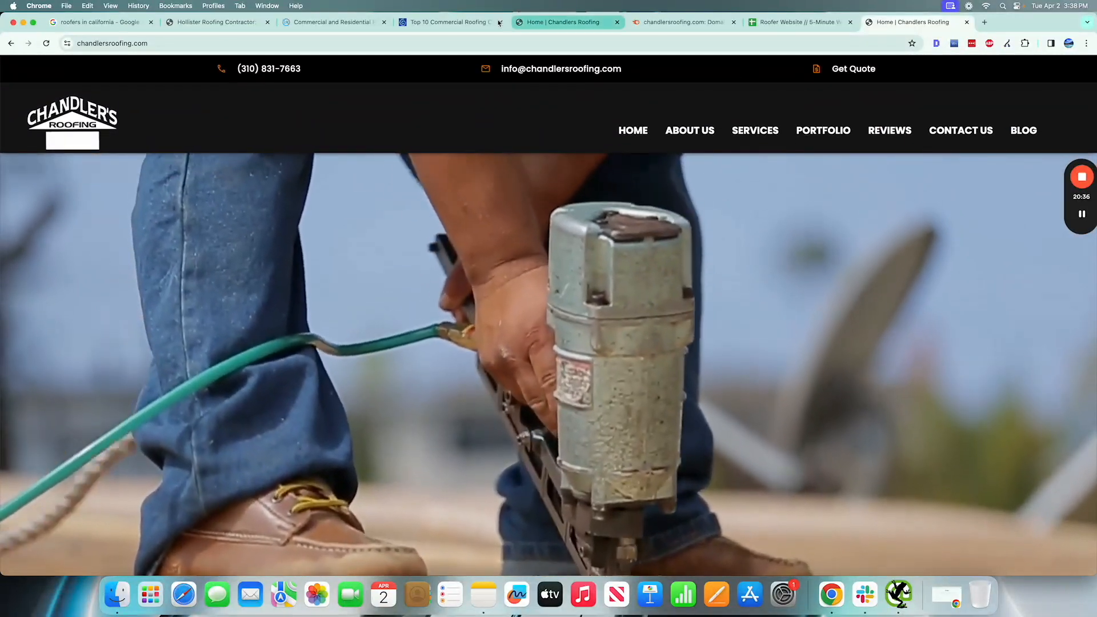
key("super+w")
Step: Freeze the first row of the sheet so the column headers stay in view
scroll(461, 200, "up", 10)
key("super+Up")
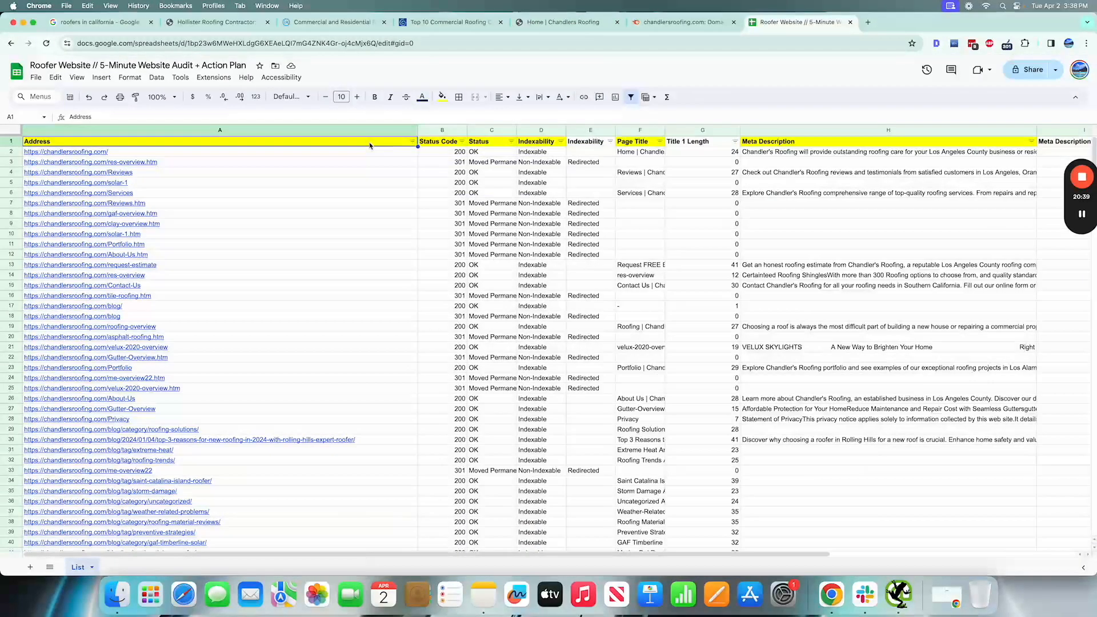
left_click(141, 81)
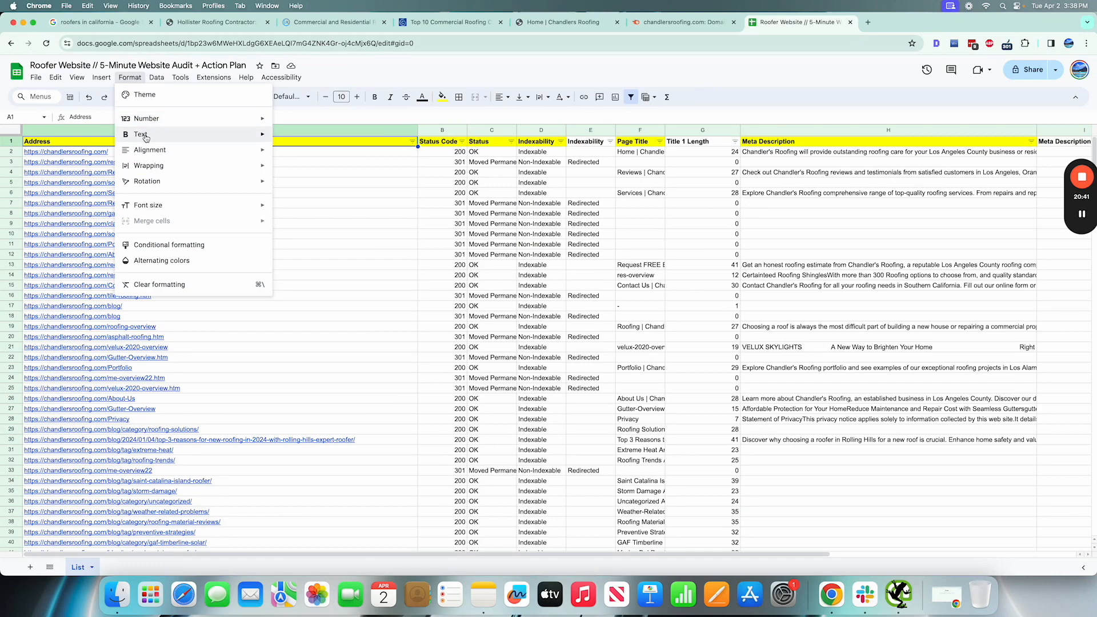
left_click(76, 78)
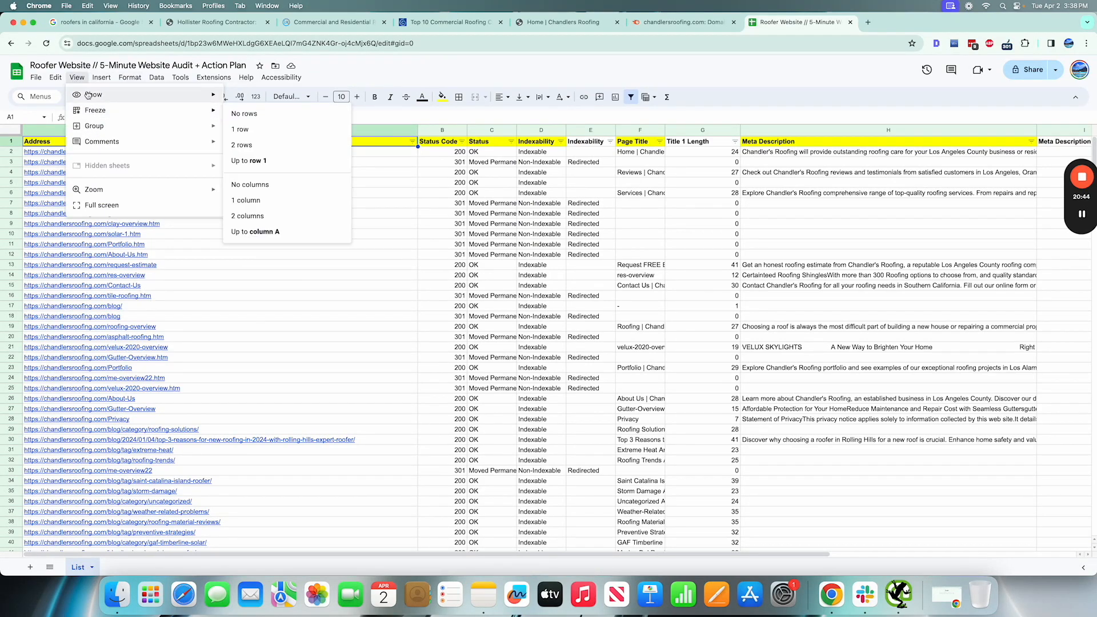
left_click(239, 129)
scroll(429, 305, "down", 20)
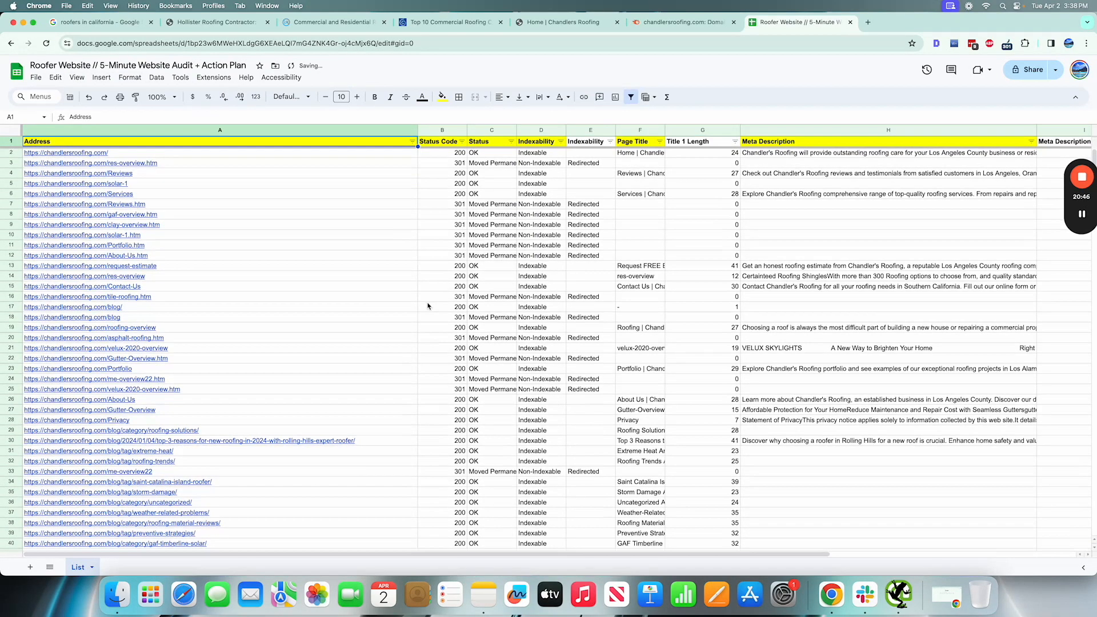
left_click(216, 327)
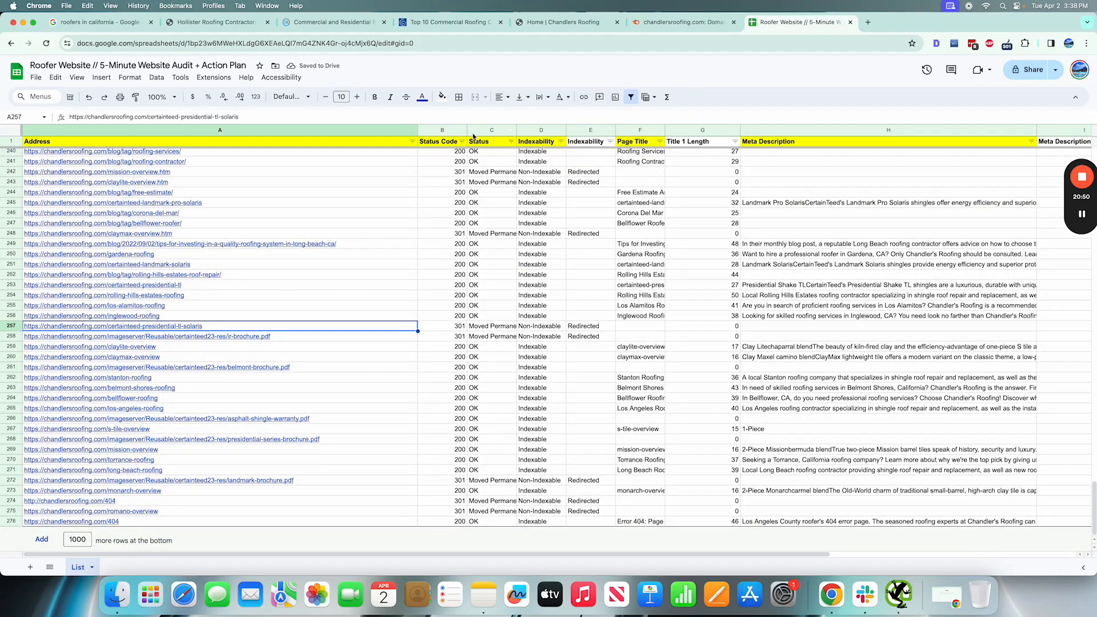
left_click(358, 348)
left_click(369, 328)
left_click(462, 130)
left_click(325, 329)
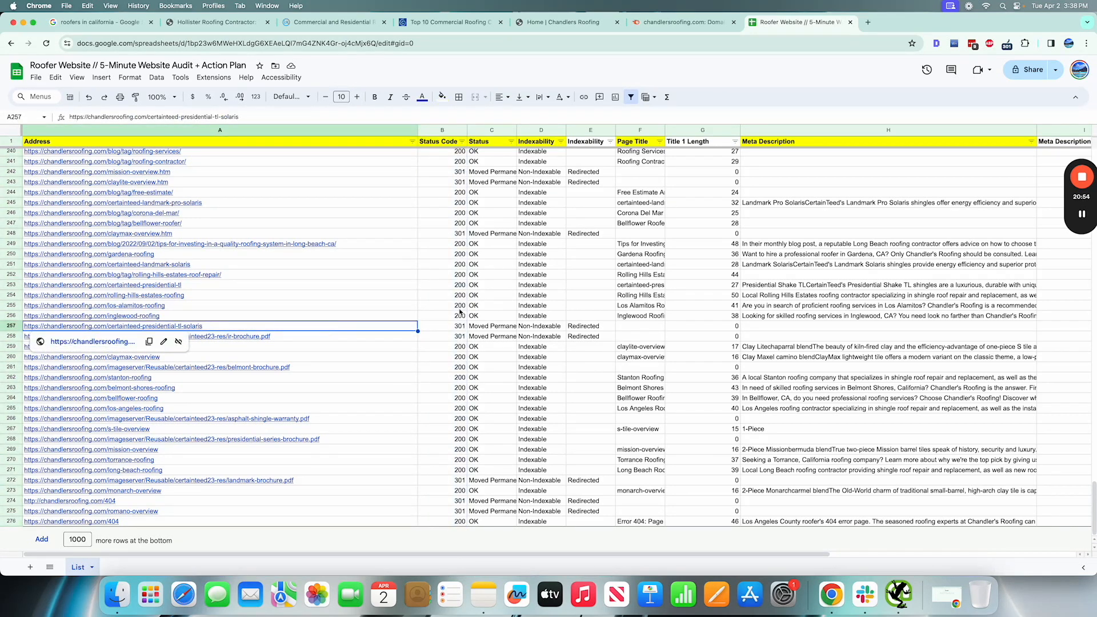
left_click(535, 275)
left_click(336, 277)
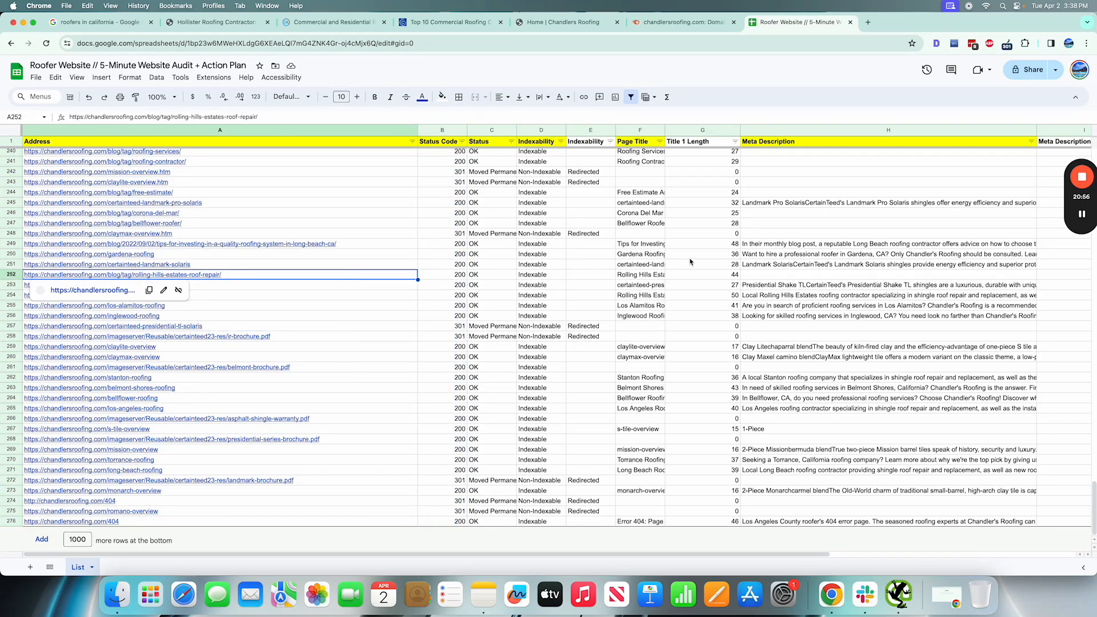
Step: Review the values offered in the Status and Status Code column filters, and leave both filters unapplied
scroll(573, 312, "up", 20)
left_click(511, 141)
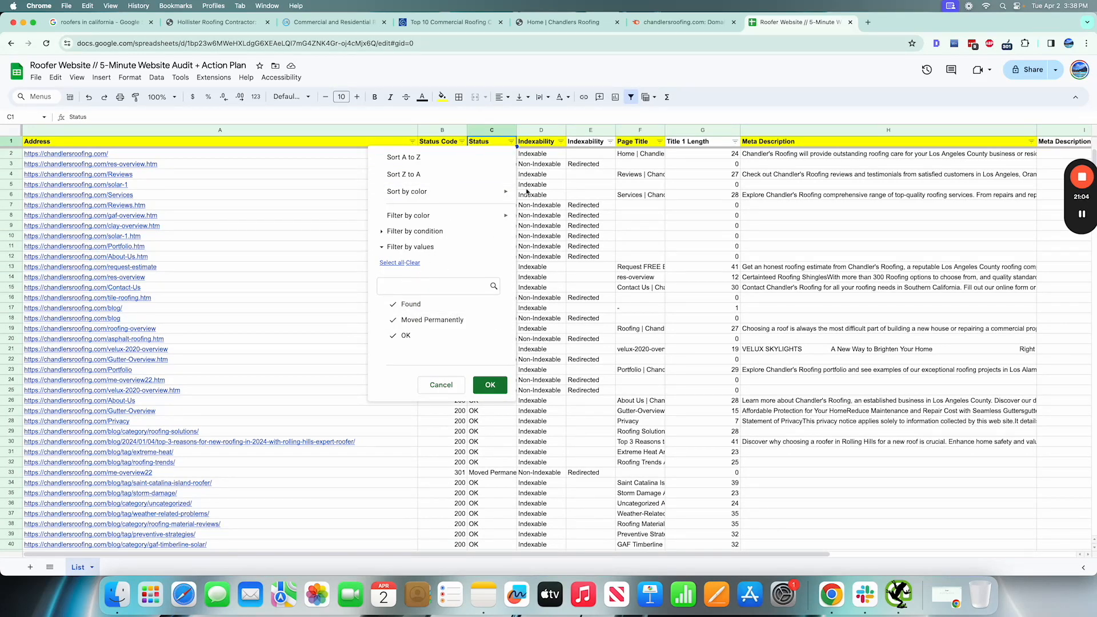
left_click(547, 177)
left_click(463, 142)
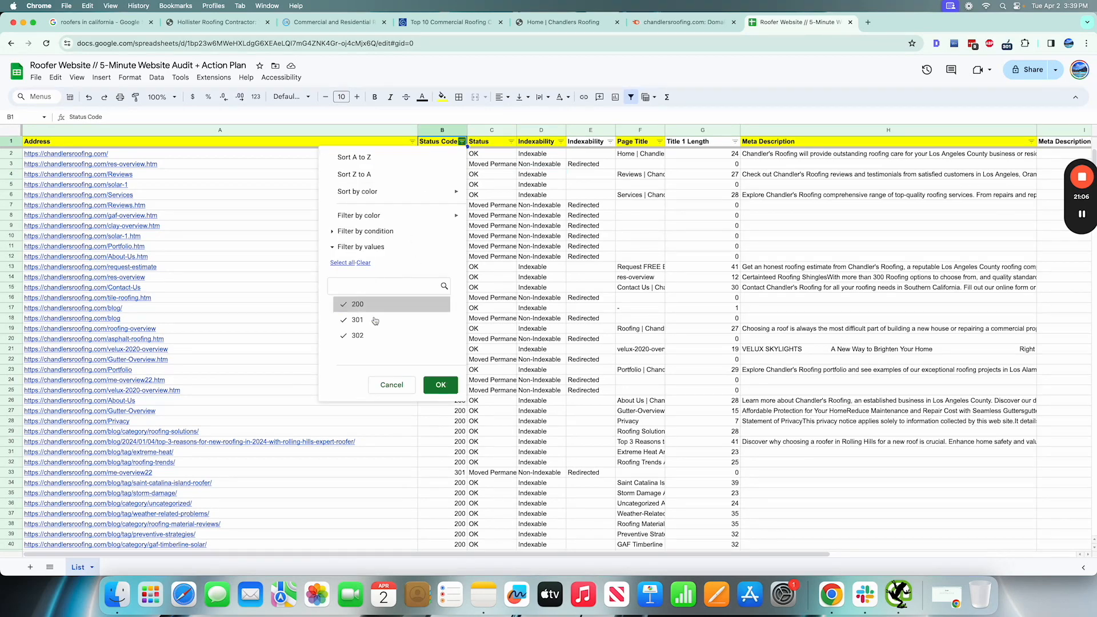
left_click(407, 384)
scroll(463, 319, "down", 20)
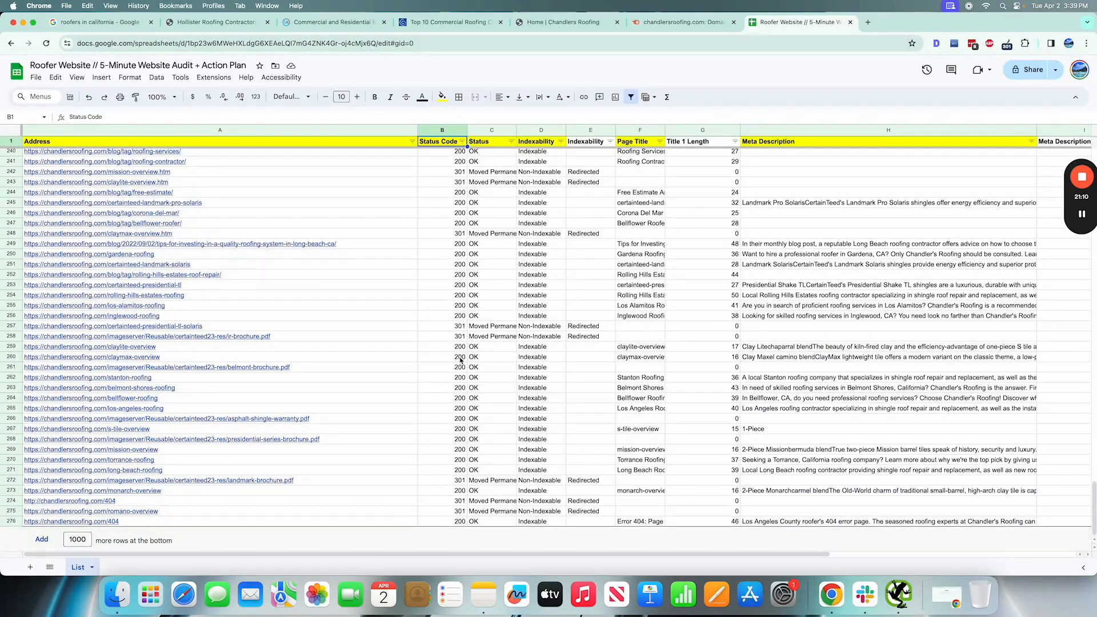
left_click(92, 502)
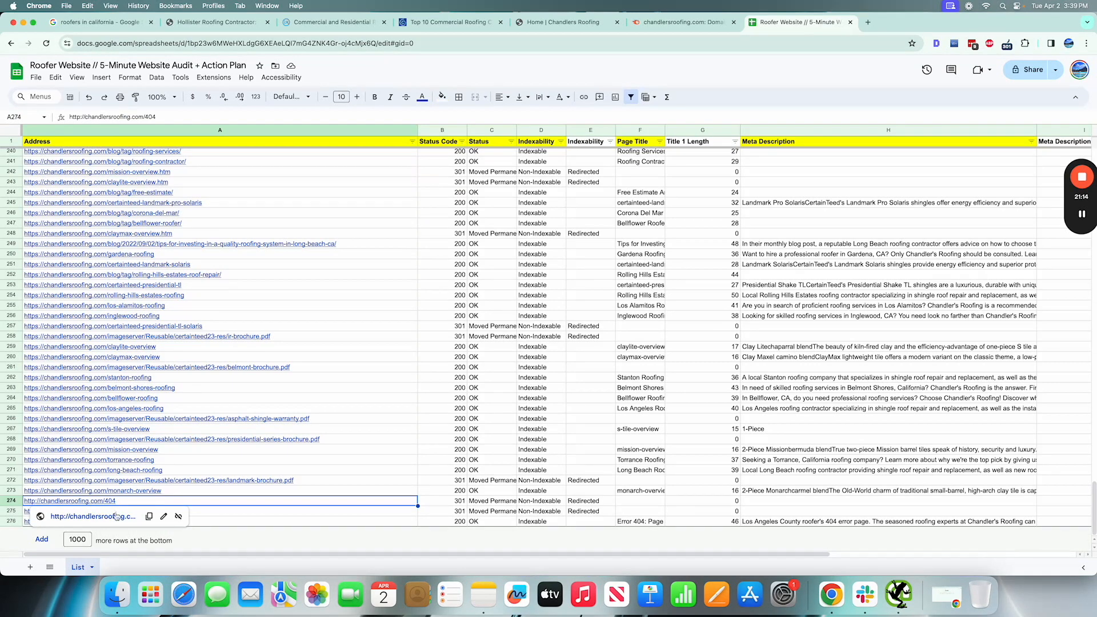
left_click(91, 517)
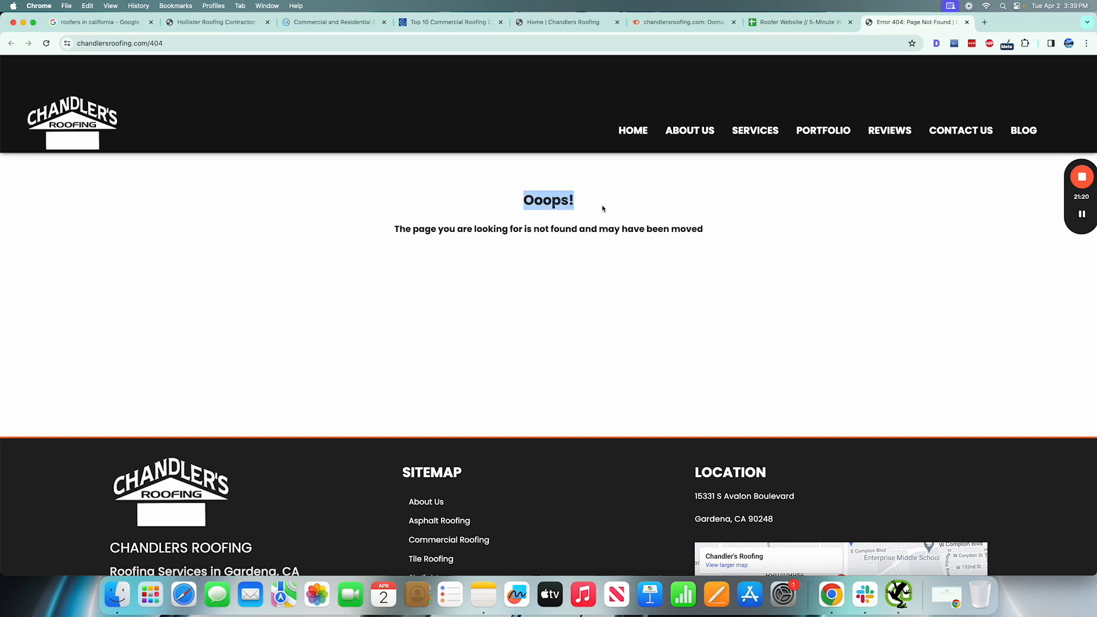
left_click_drag(602, 209, 709, 230)
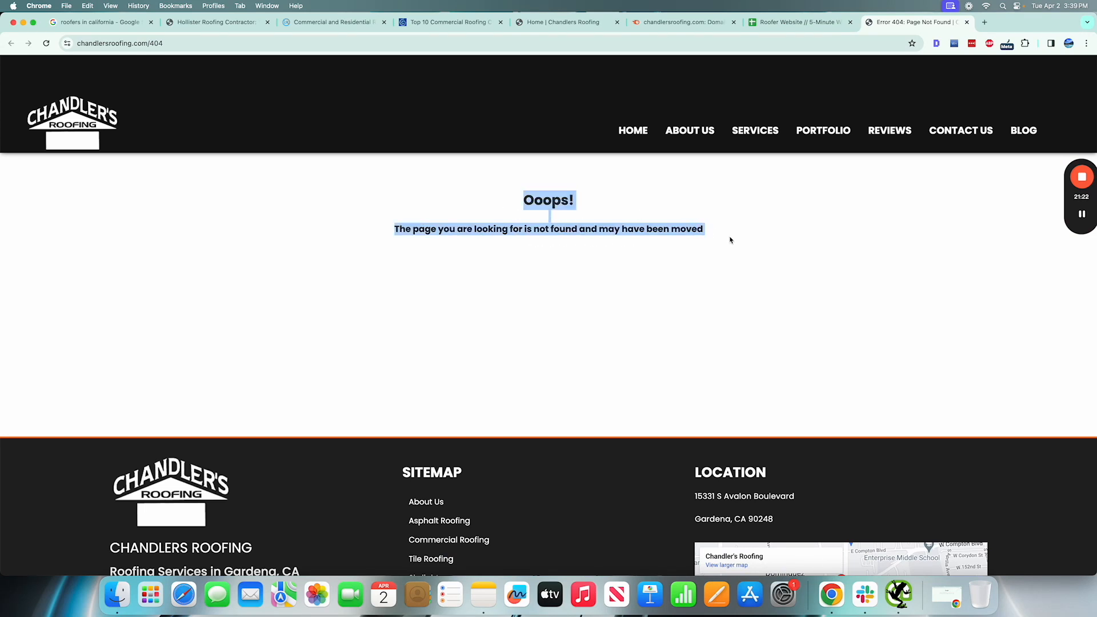
left_click(521, 175)
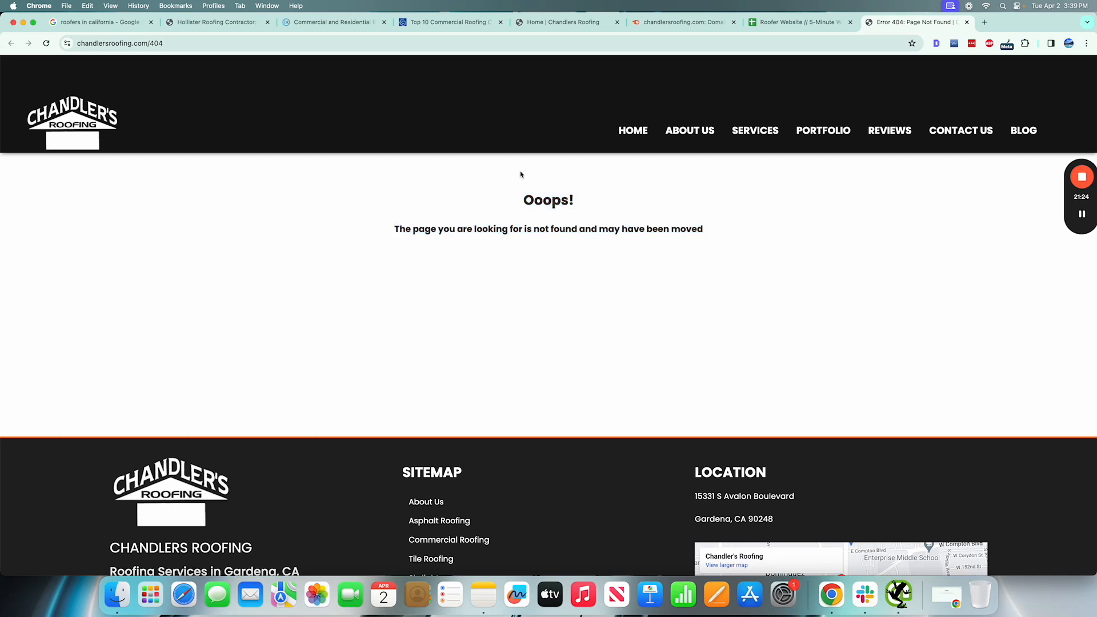
left_click_drag(511, 209, 775, 252)
left_click_drag(447, 212, 697, 235)
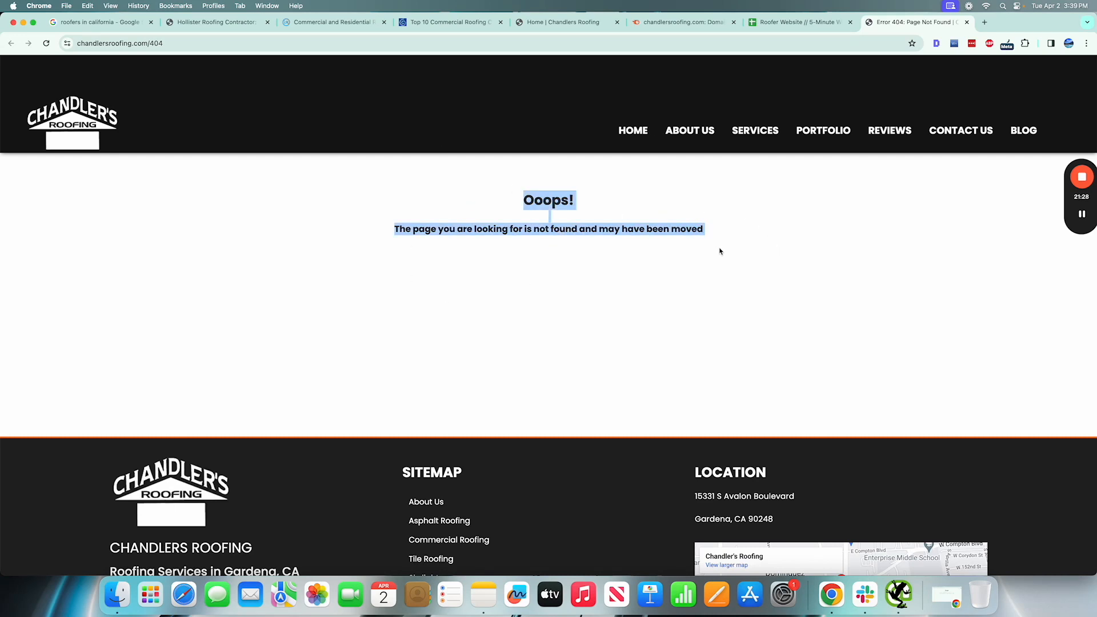
scroll(720, 252, "down", 1)
left_click(410, 179)
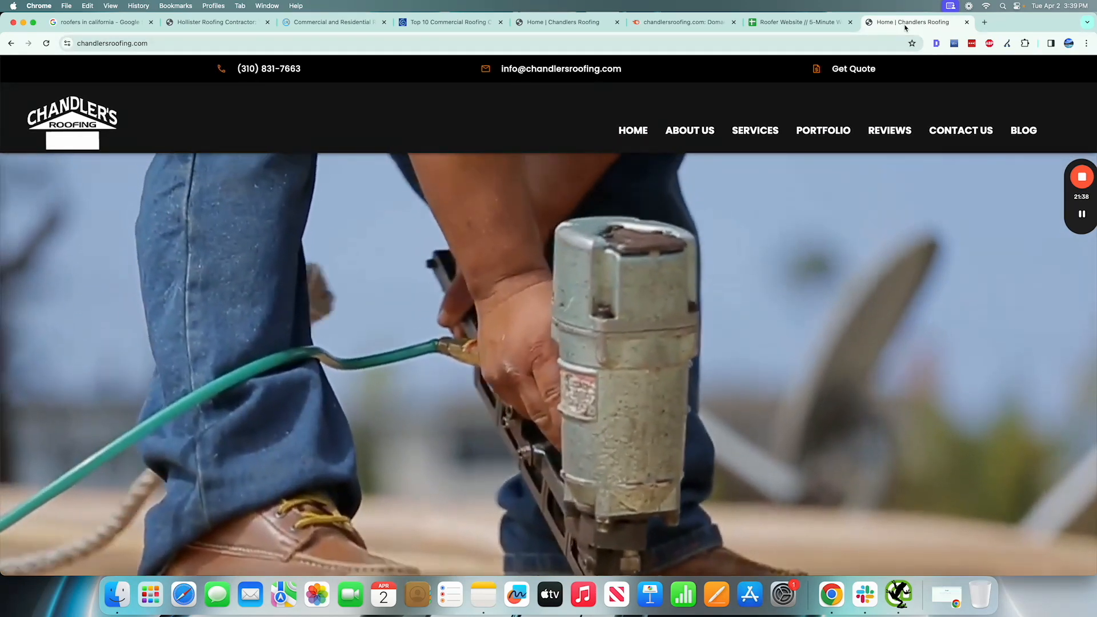
key("super+w")
Step: Edit the address in cell A274 so that it ends in /services/ instead of 404
double_click(111, 502)
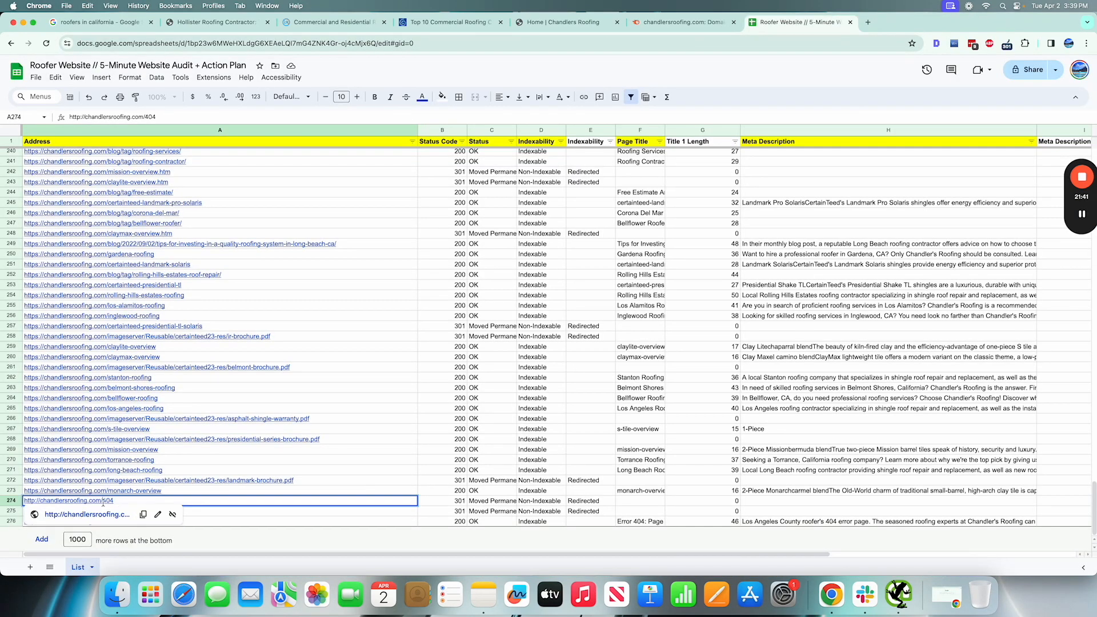
type("services/roofing/")
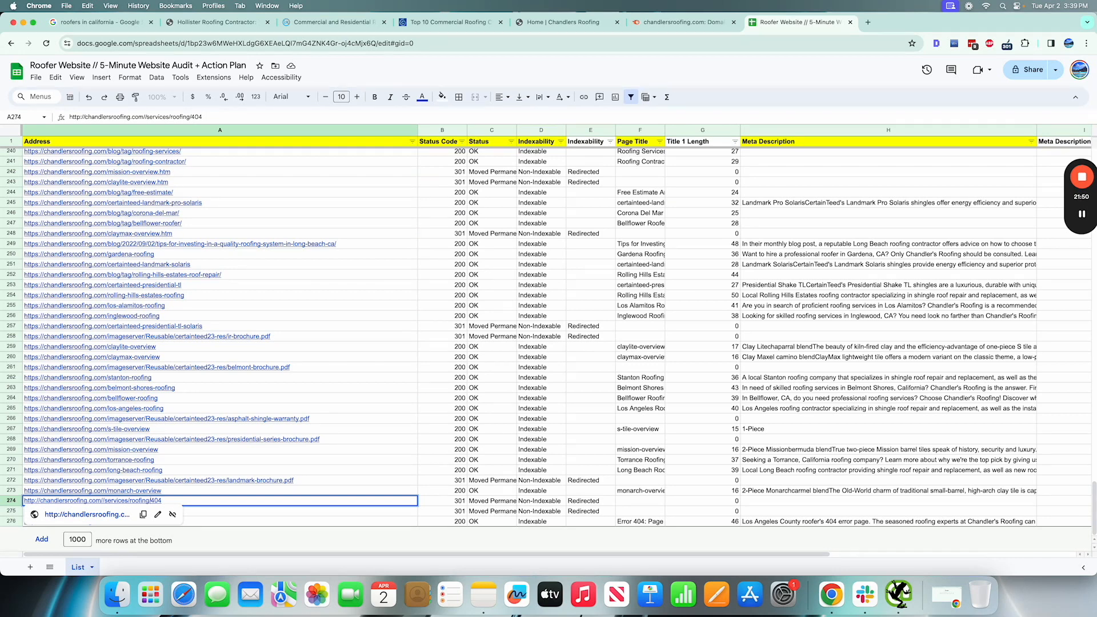
key("BackSpace")
key("BackSpace")
key("BackSpace")
key("BackSpace")
key("BackSpace")
key("BackSpace")
key("BackSpace")
key("BackSpace")
key("BackSpace")
key("BackSpace")
key("BackSpace")
Step: Go to the Services page of the Chandler's Roofing site, copy its URL, and examine the page's service cards and footer
key("alt+Return")
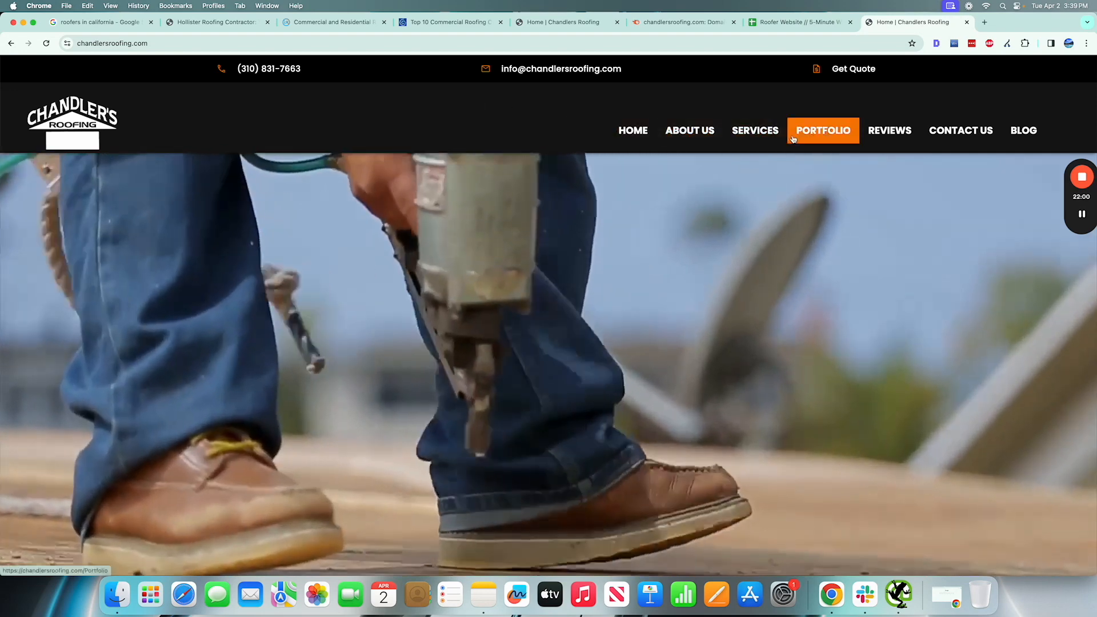
left_click(755, 130)
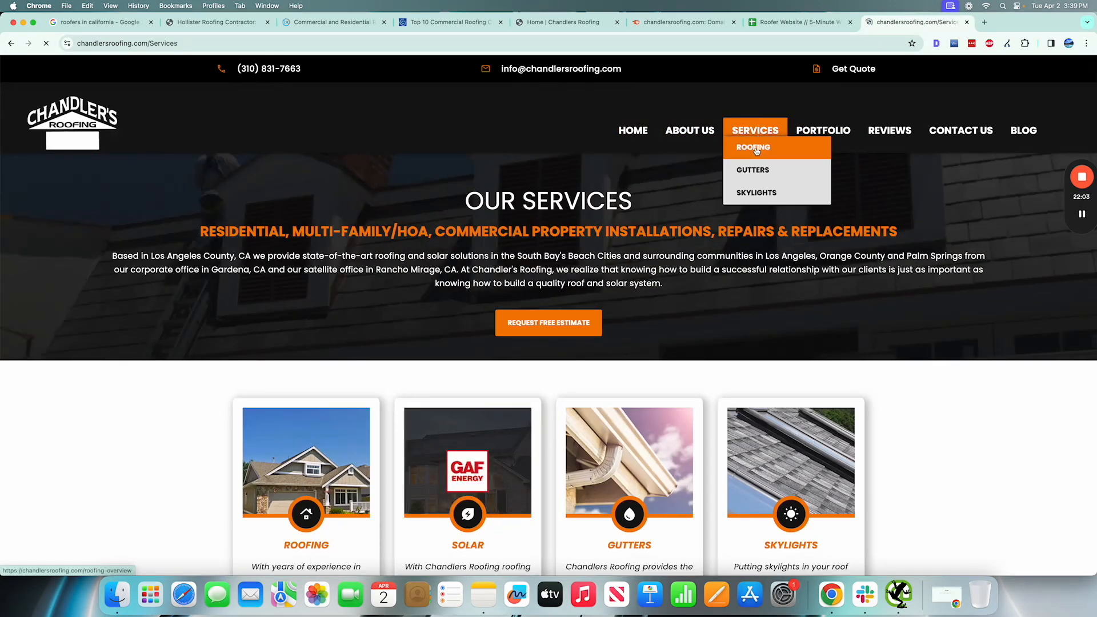
key("super+l")
key("super+c")
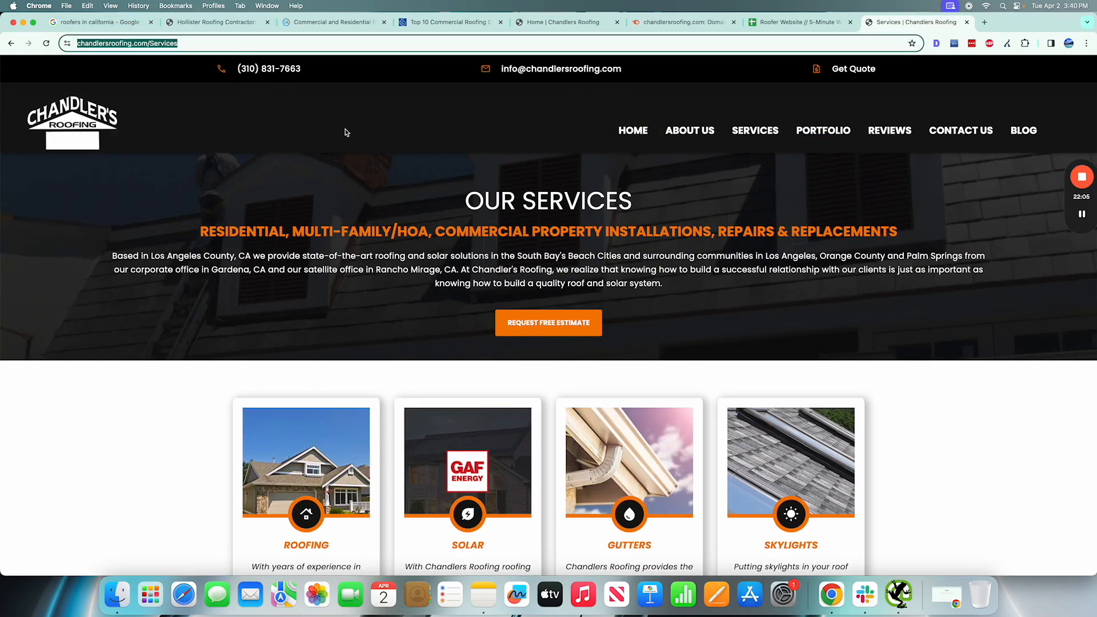
scroll(402, 272, "down", 20)
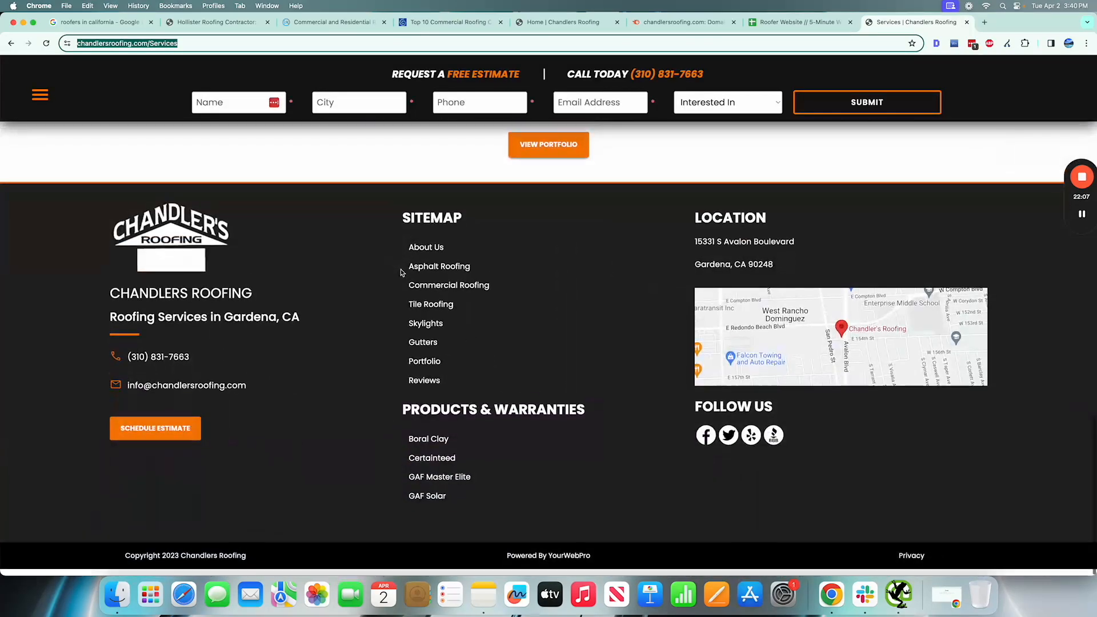
scroll(403, 273, "up", 12)
scroll(402, 273, "up", 10)
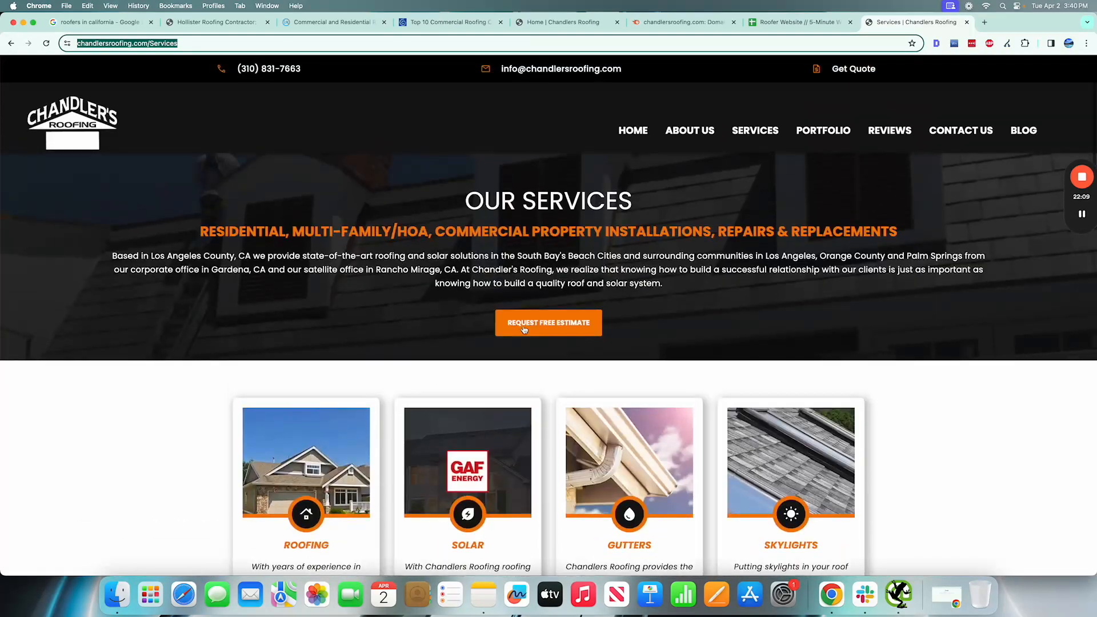
scroll(524, 330, "down", 4)
left_click_drag(290, 366, 334, 369)
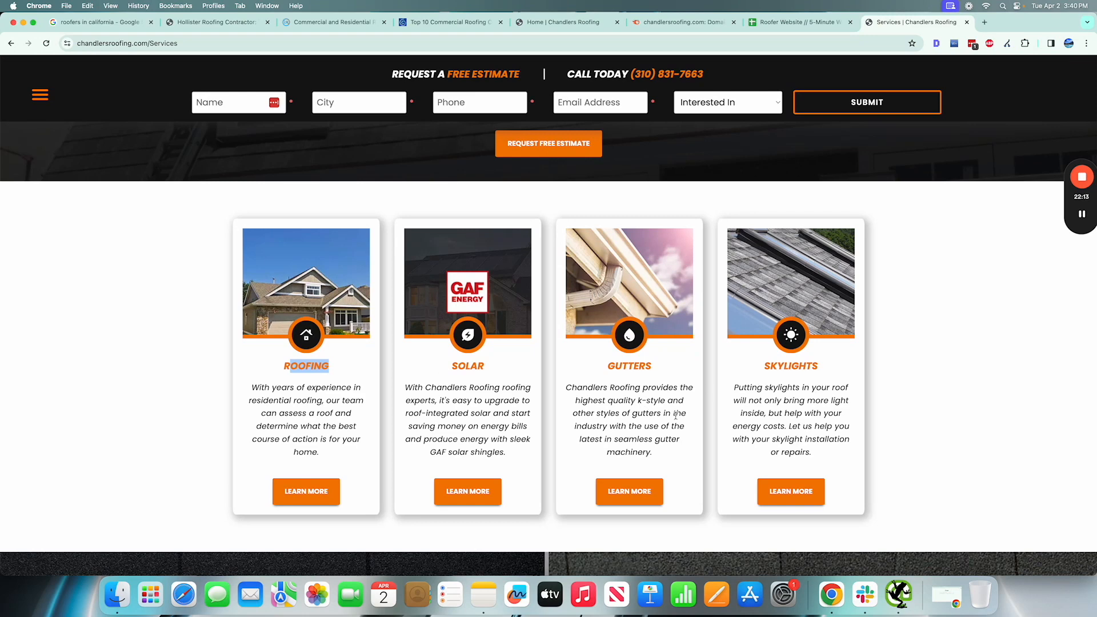
scroll(795, 383, "down", 1)
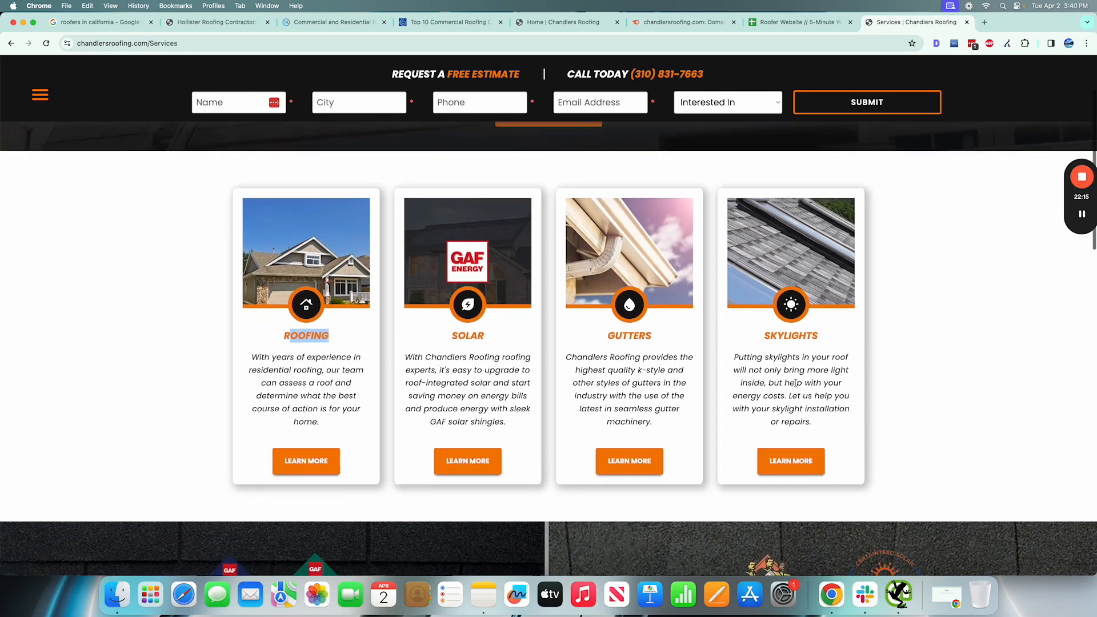
Step: Close the Services page tab and commit the edited address in cell A274
key("super+w")
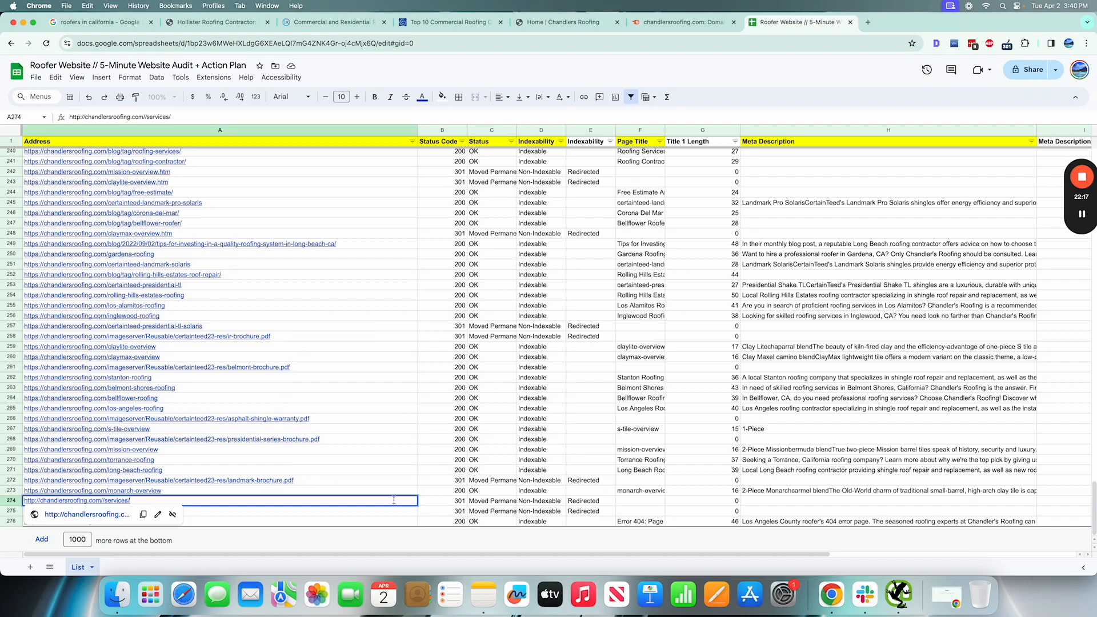
key("super+v")
left_click(444, 492)
Step: Search the sheet for 404 and check the matching cells in row 276, including its meta description
scroll(443, 495, "up", 20)
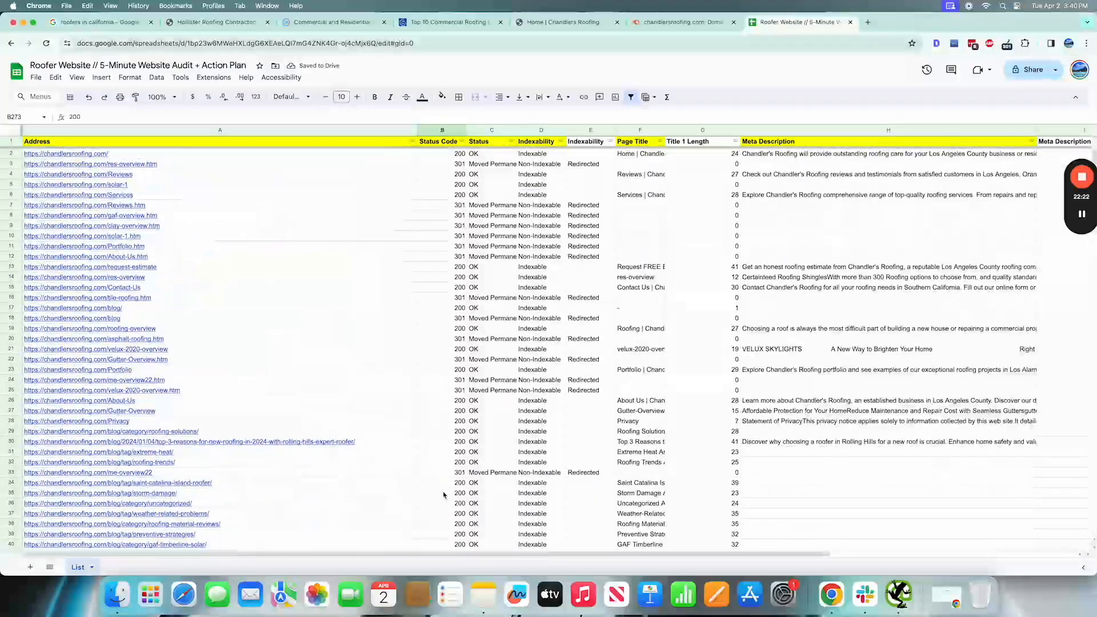
scroll(443, 495, "down", 5)
scroll(444, 495, "up", 5)
scroll(443, 495, "down", 1)
scroll(444, 495, "down", 20)
scroll(412, 468, "down", 10)
left_click(161, 522)
key("cmd+f")
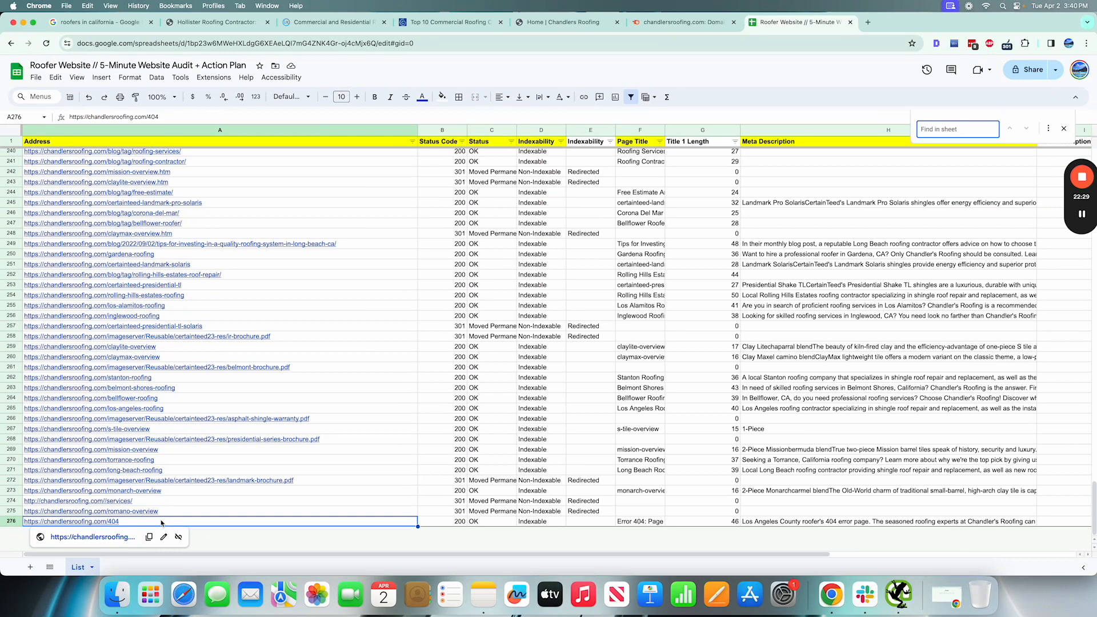
type("404")
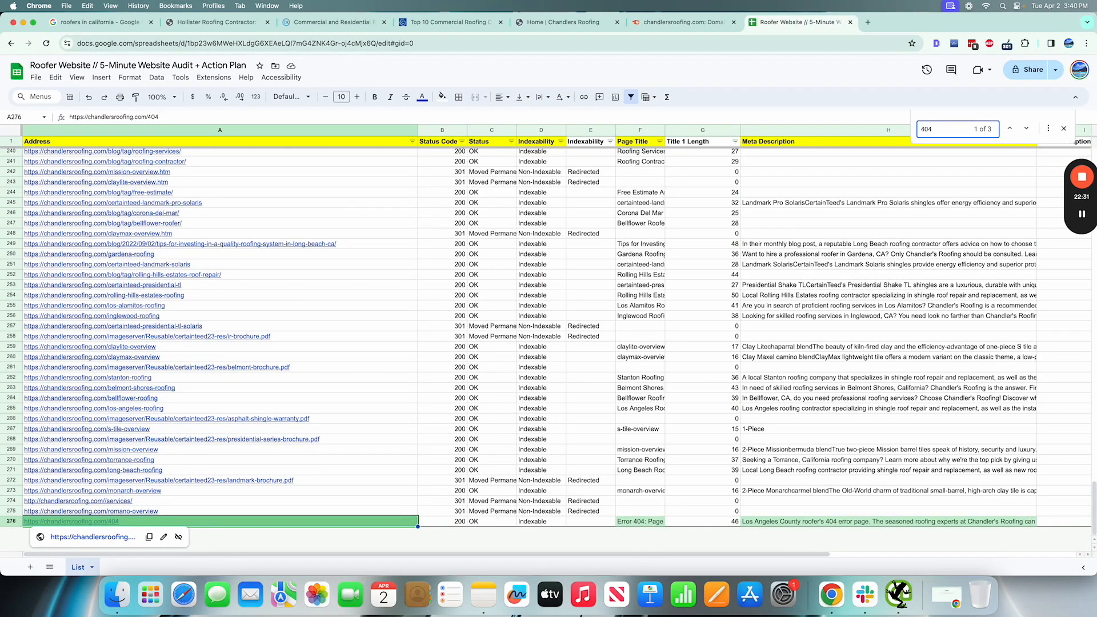
left_click(1026, 129)
double_click(1026, 130)
left_click(773, 526)
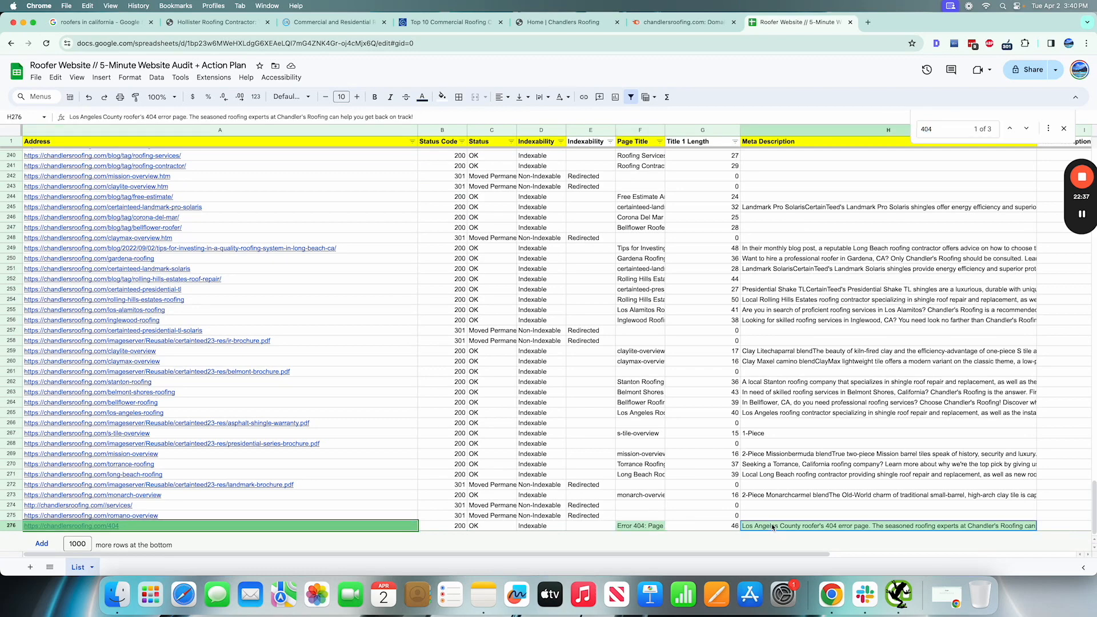
left_click(374, 528)
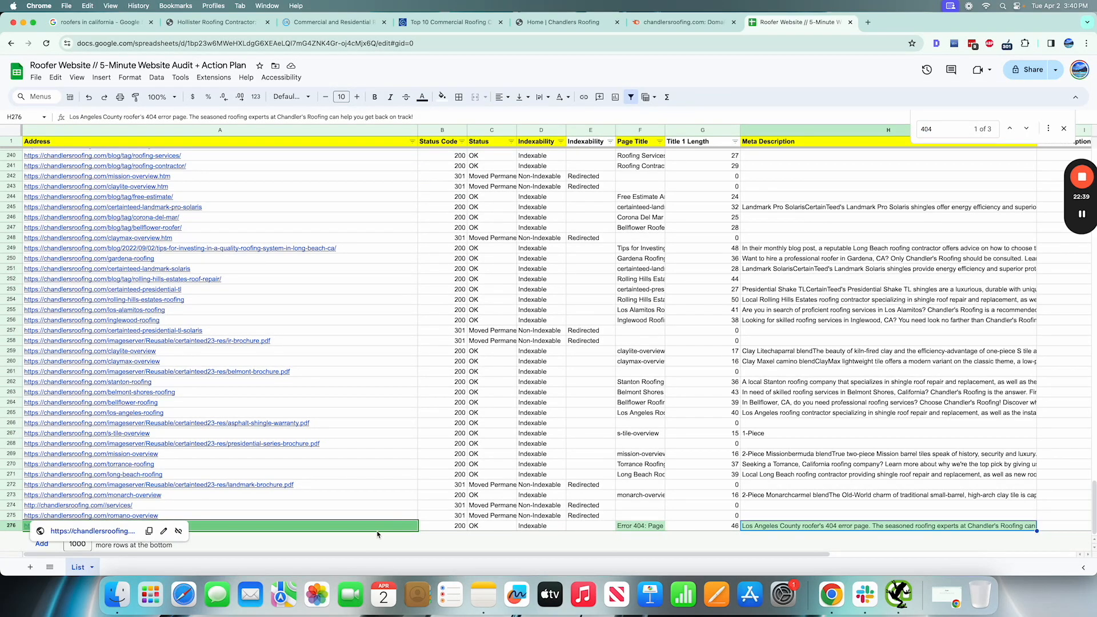
Step: Sort the crawl data by Status Code in ascending order and widen the Page Title column to fit its titles
scroll(380, 417, "up", 20)
left_click(461, 141)
left_click(407, 160)
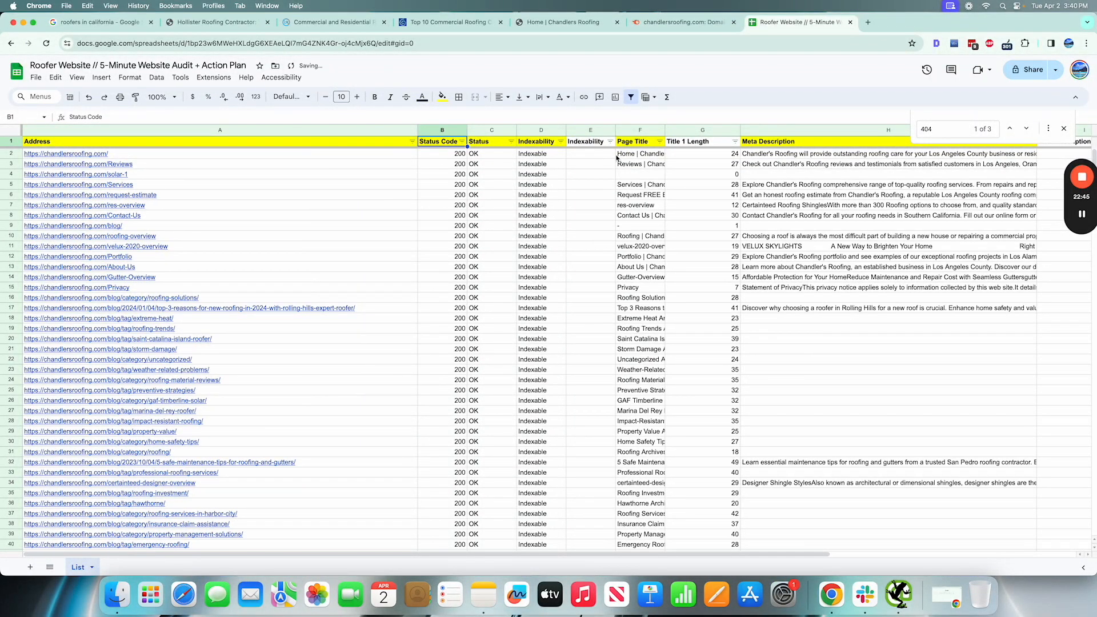
left_click_drag(665, 130, 804, 130)
Step: Examine the sorted rows down to the redirected pages at the end, selecting their status codes in B245:B276
scroll(260, 263, "down", 20)
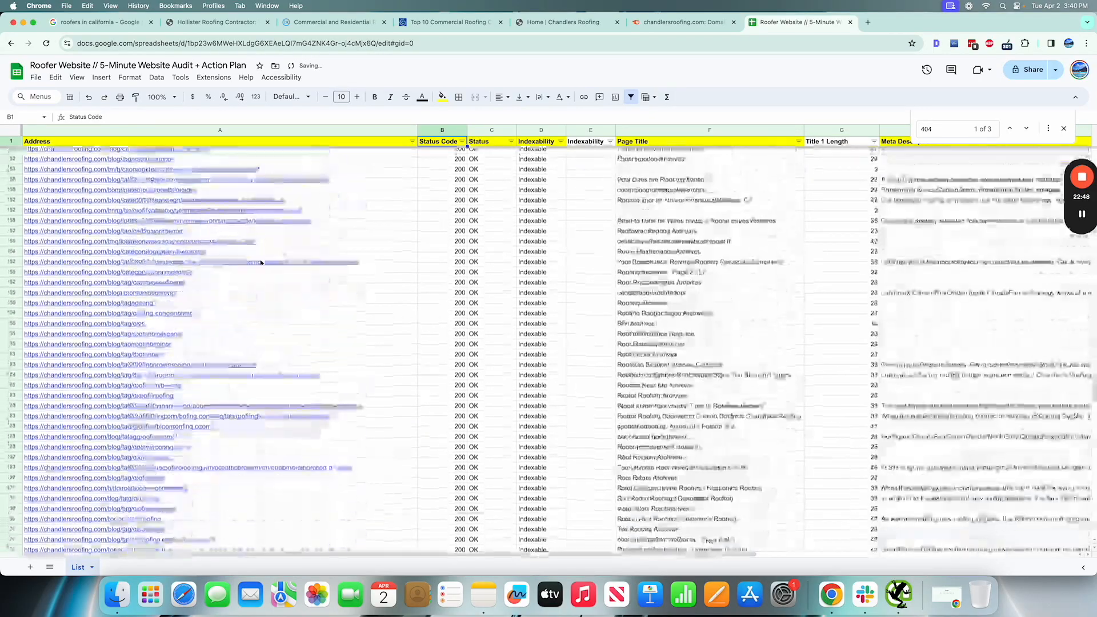
scroll(260, 263, "down", 10)
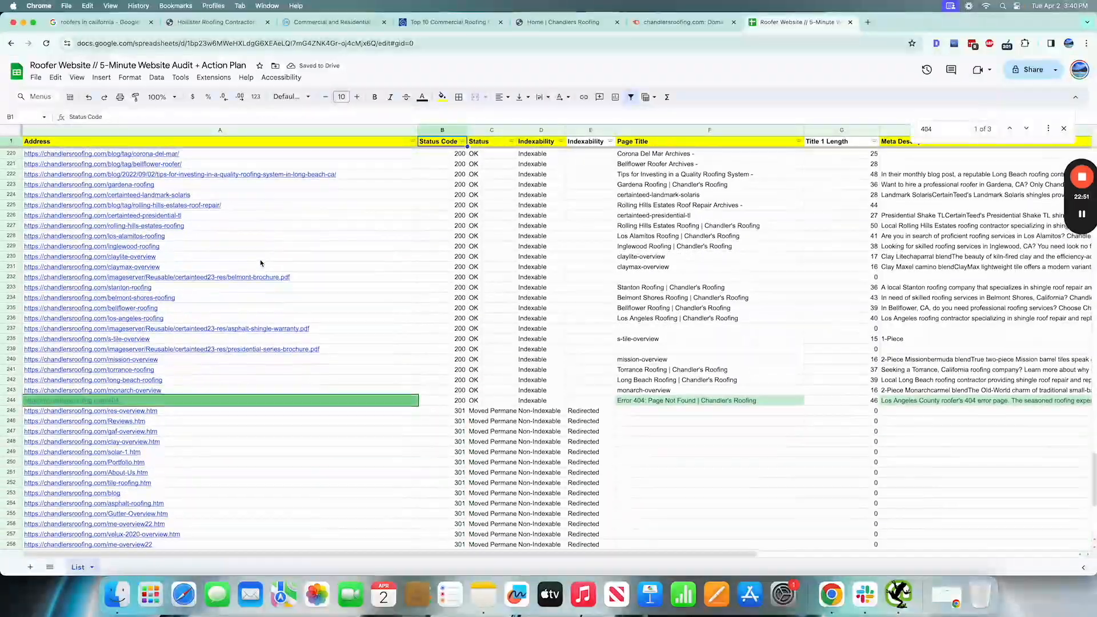
scroll(260, 263, "up", 1)
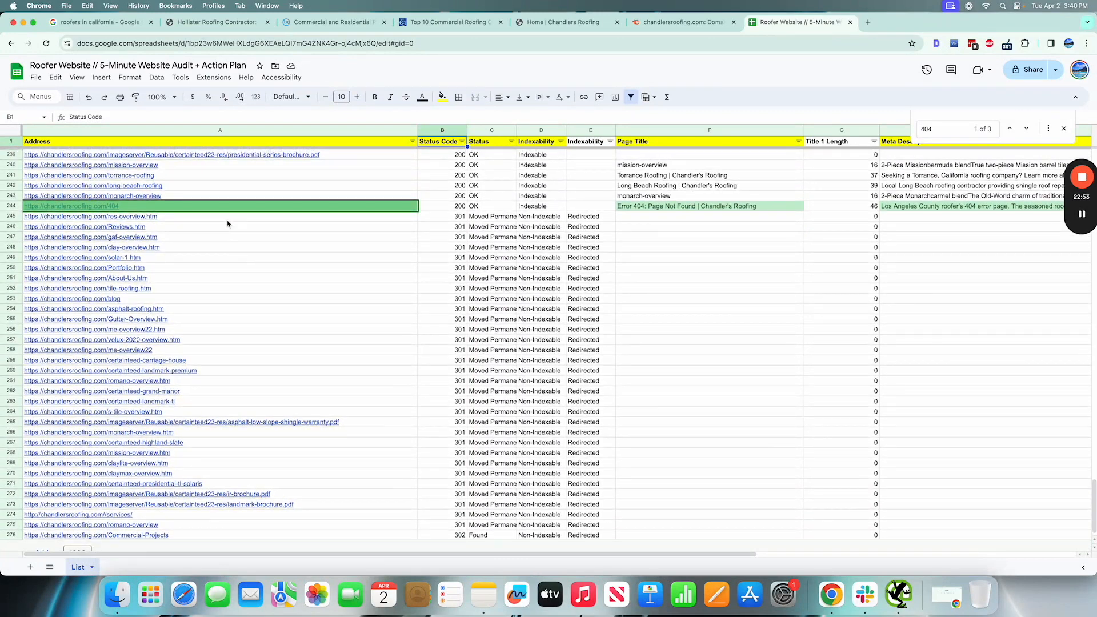
left_click(463, 220)
left_click(404, 220)
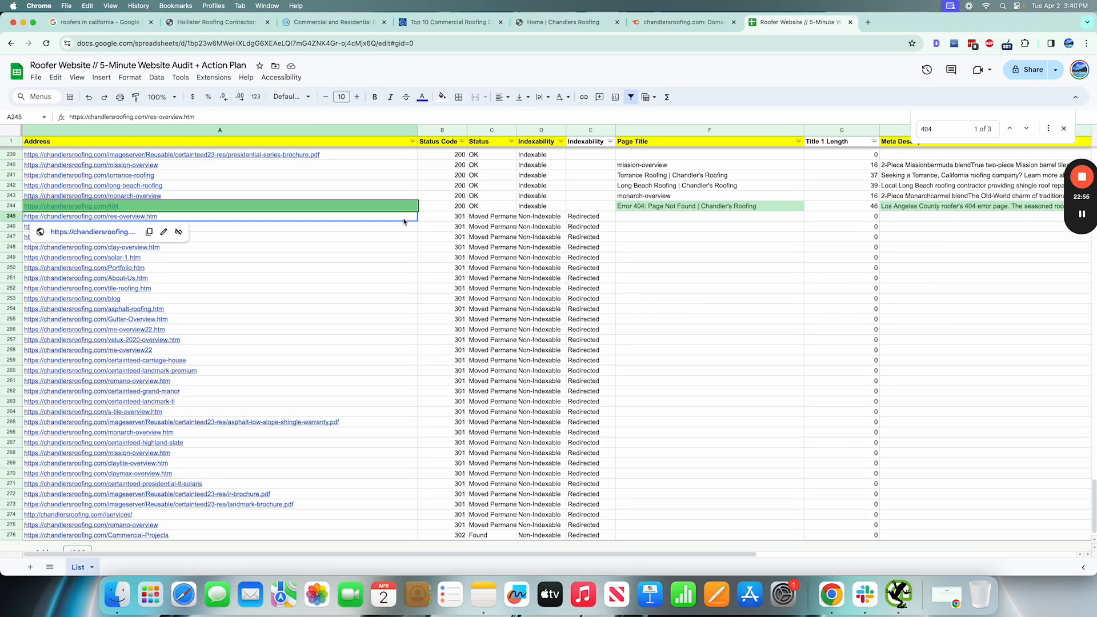
key("super+shift+Down")
left_click_drag(439, 201, 442, 521)
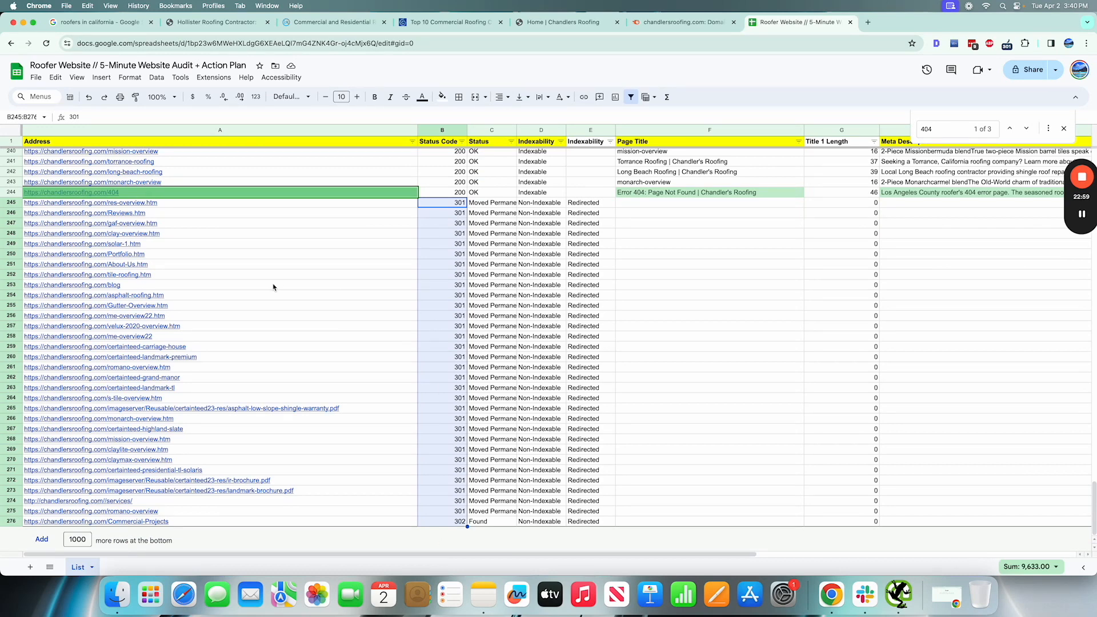
left_click(105, 285)
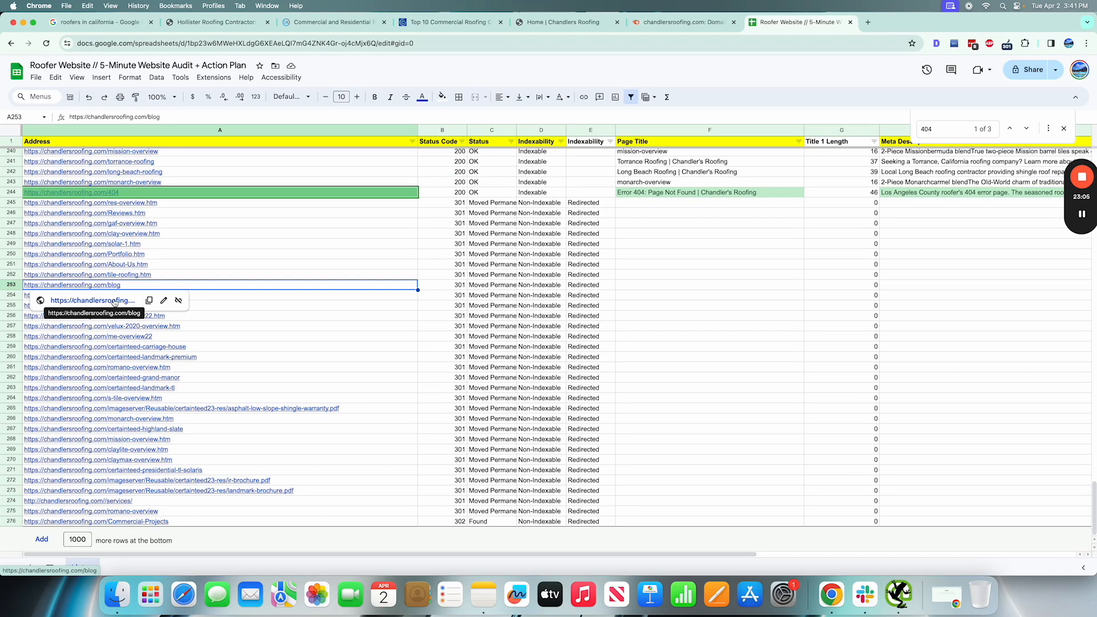
left_click(113, 301)
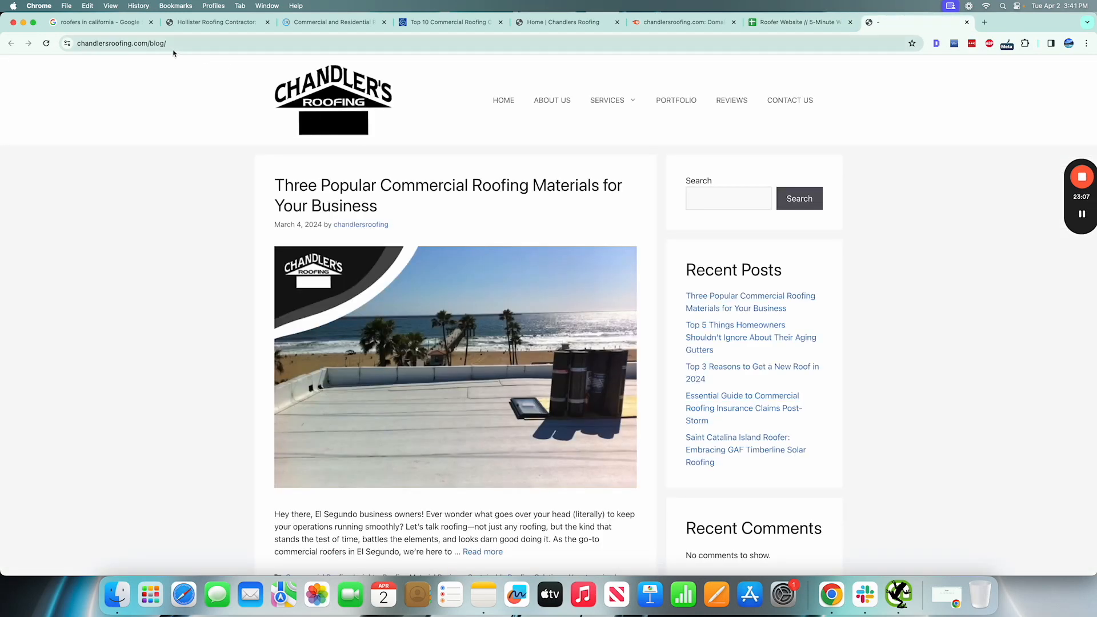
double_click(151, 43)
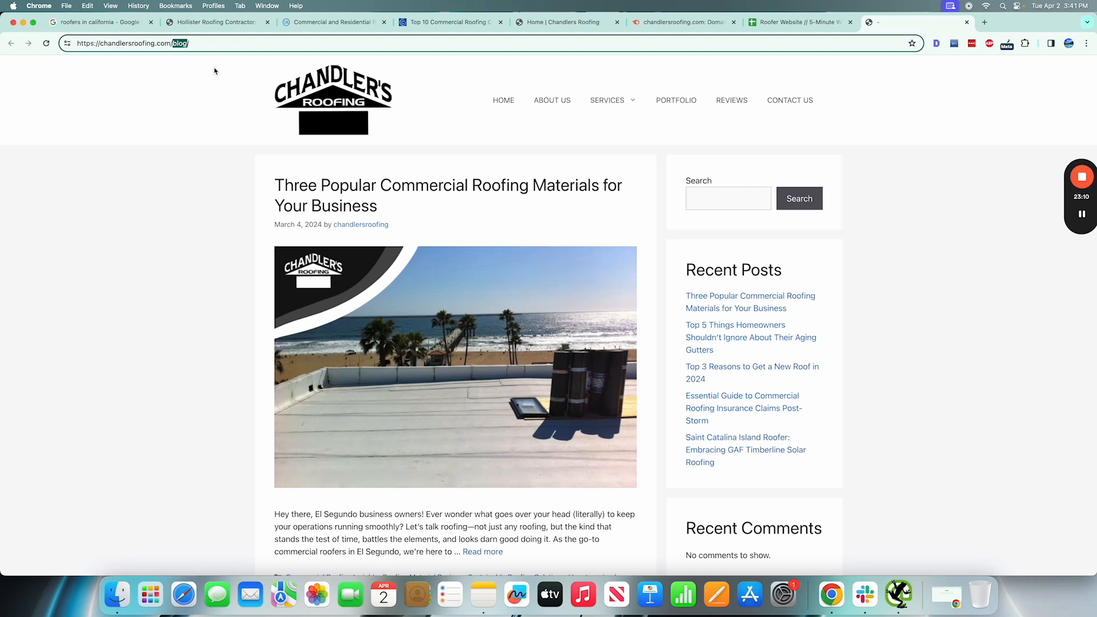
left_click(184, 43)
scroll(510, 290, "down", 5)
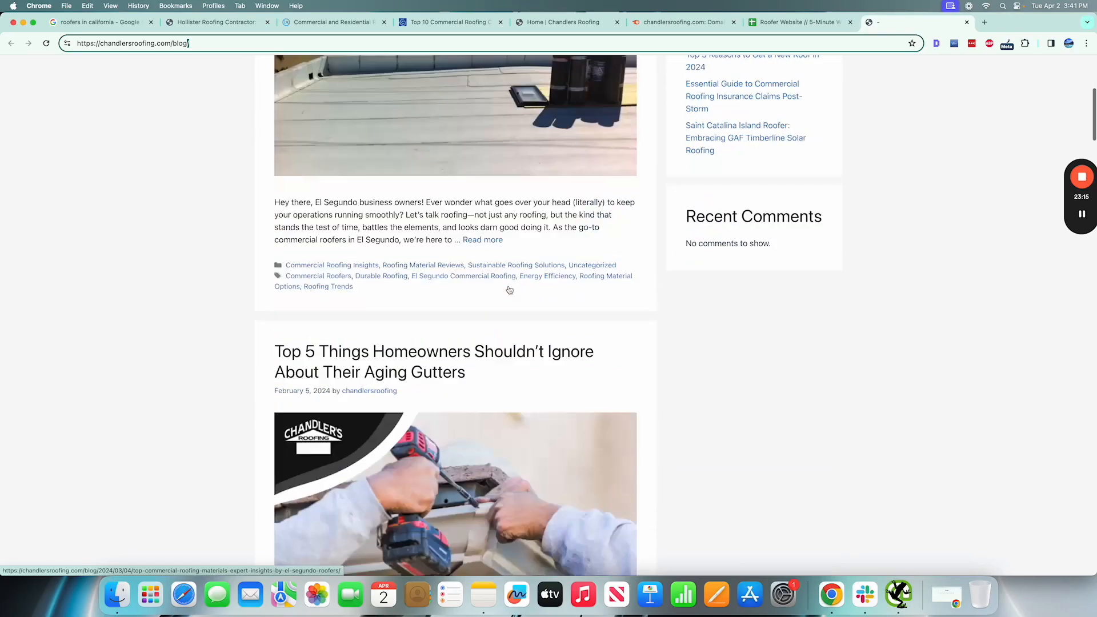
scroll(510, 290, "down", 20)
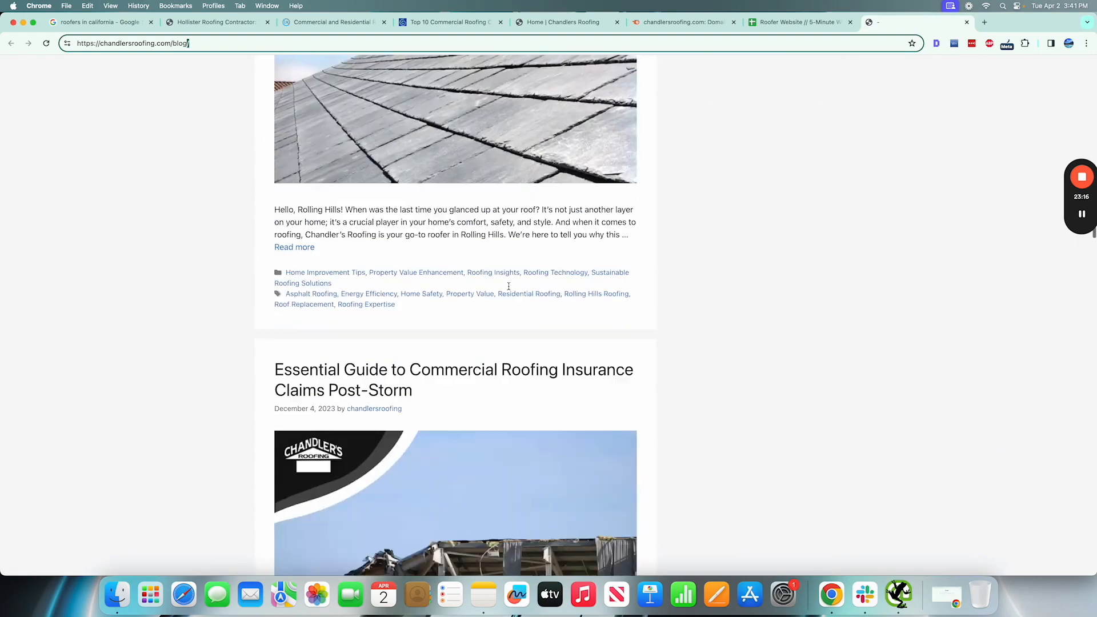
Step: Close the blog page and look over the redirected URLs, selecting the addresses in A260:A276
scroll(508, 286, "down", 8)
key("super+w")
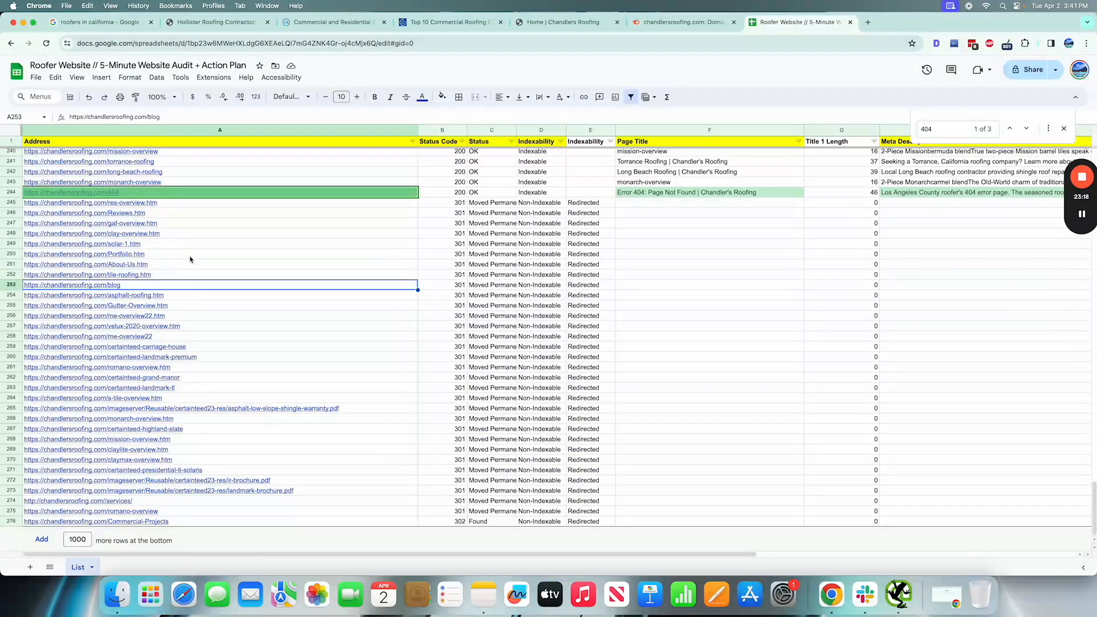
left_click(234, 358)
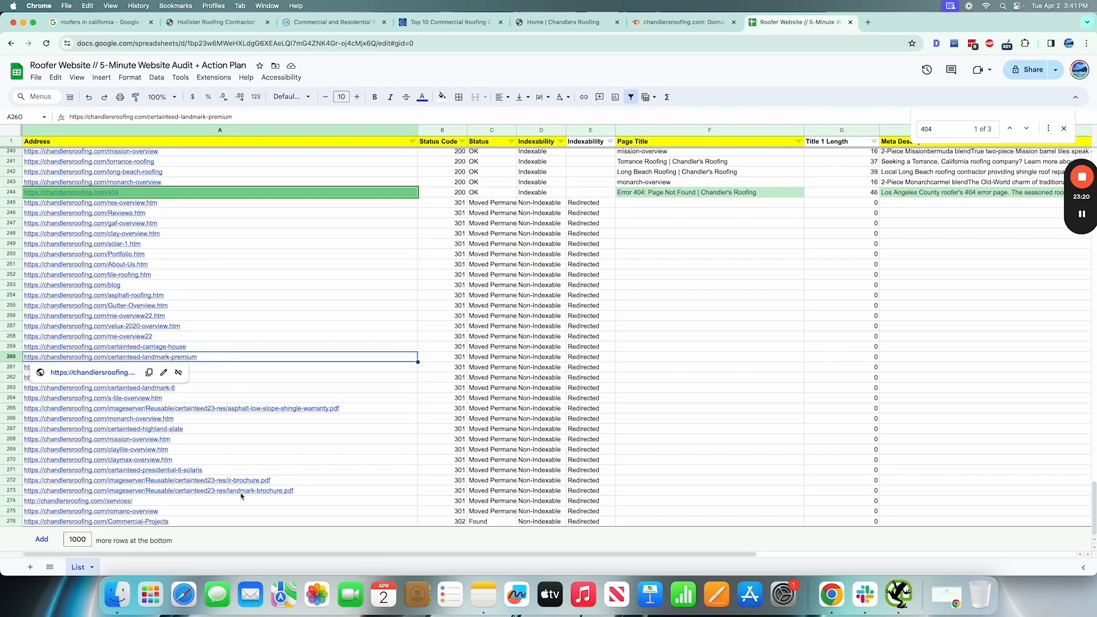
left_click(194, 522, "shift")
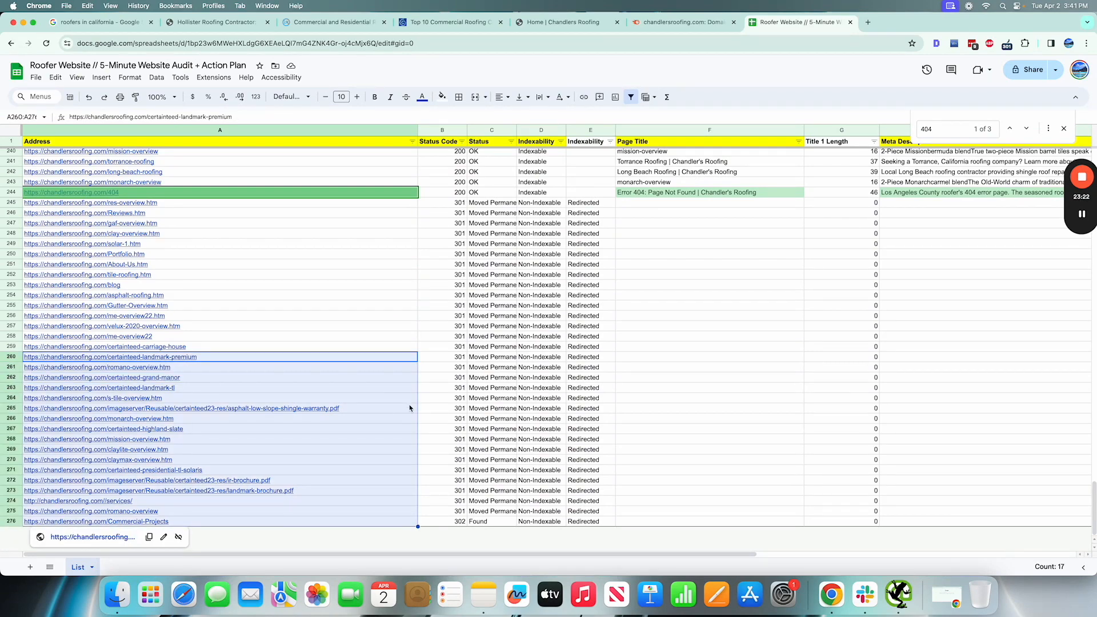
scroll(410, 408, "up", 3)
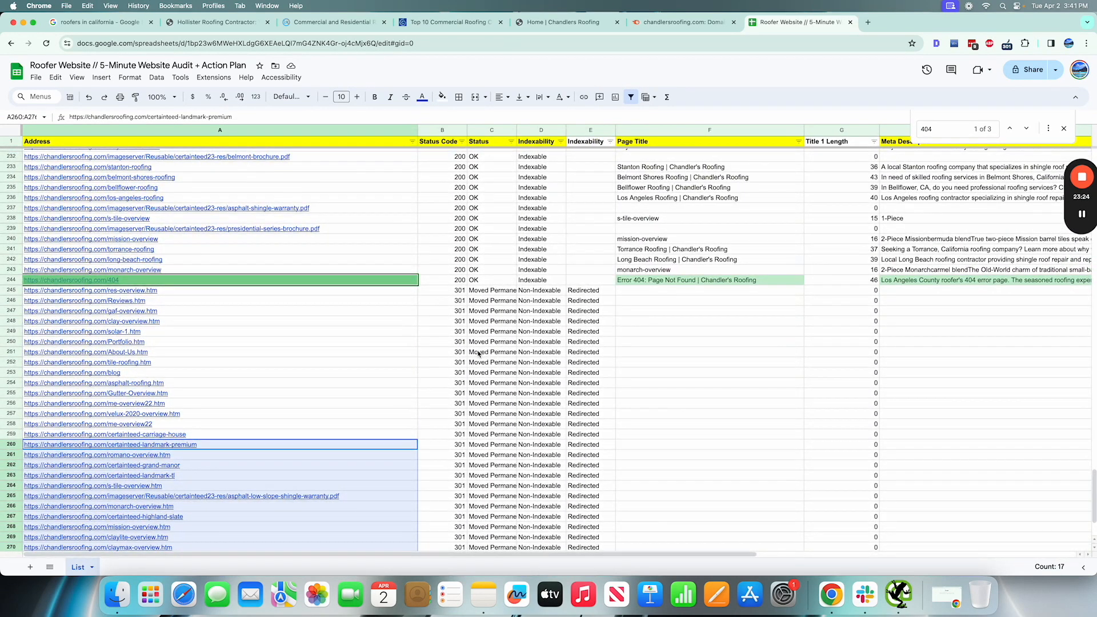
scroll(479, 354, "down", 3)
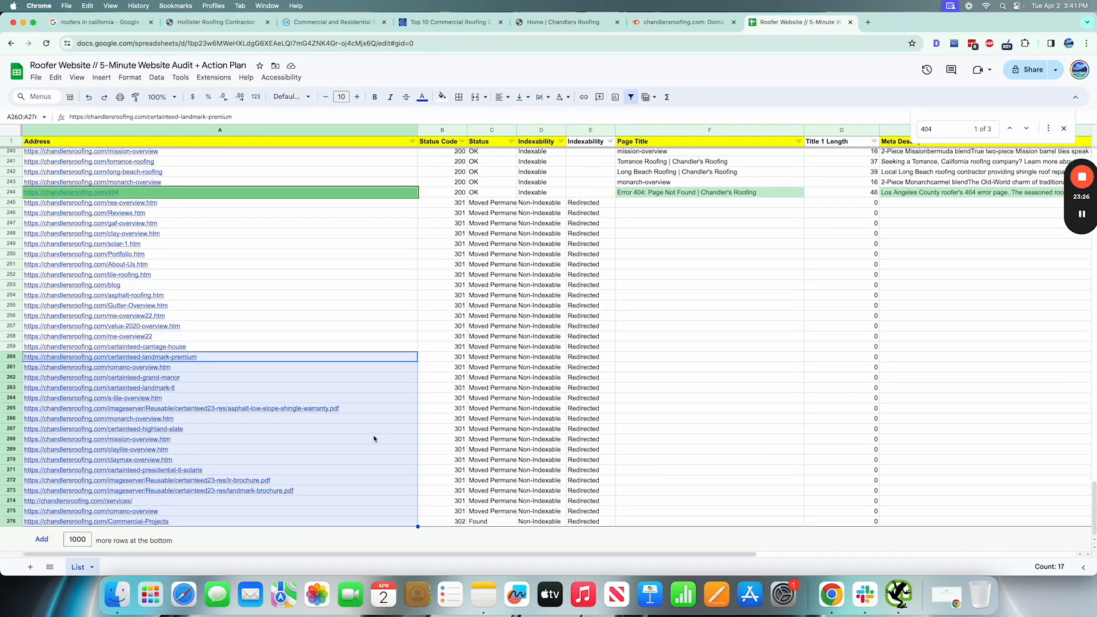
scroll(641, 352, "right", 5)
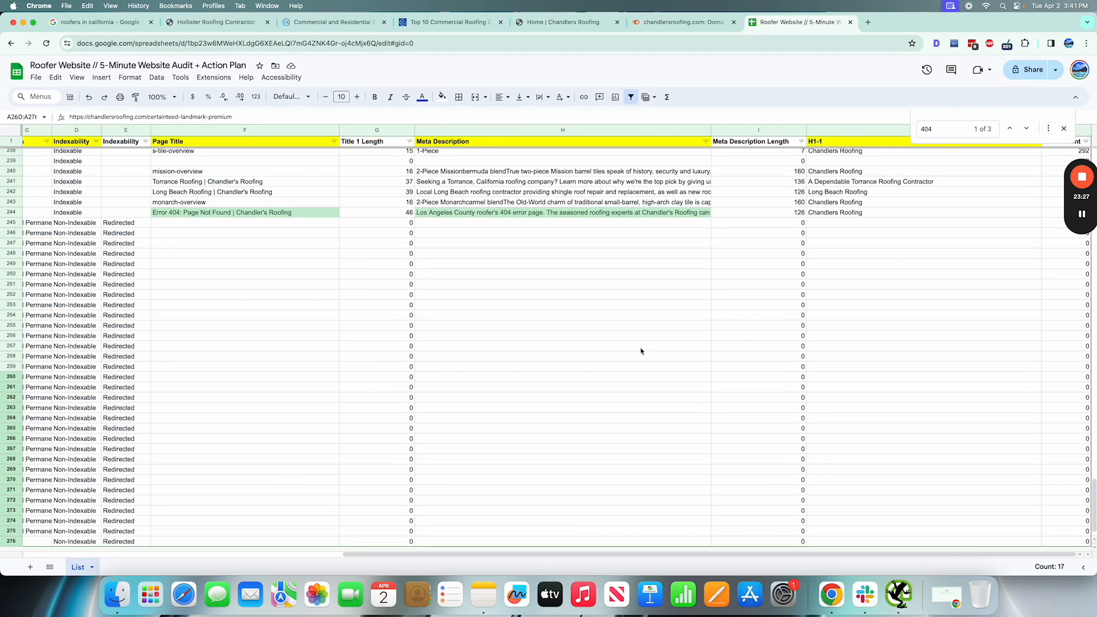
Step: Close the 404 search, insert a column to the right of Word Count, and give it the bold header Notes
left_click(1064, 129)
scroll(1063, 138, "right", 5)
right_click(1064, 131)
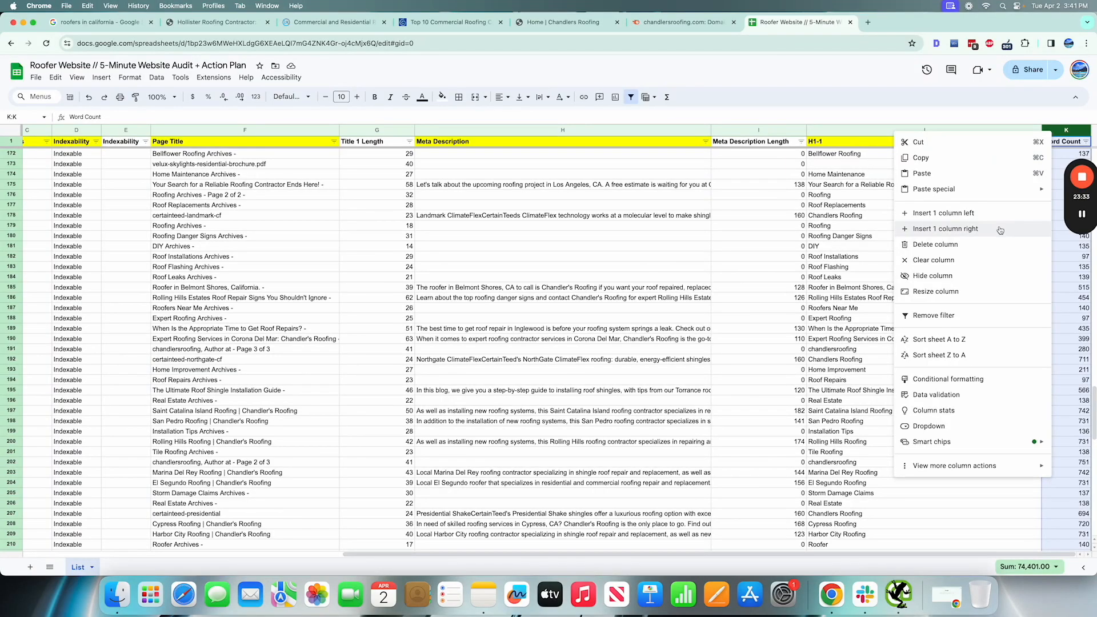
left_click(983, 216)
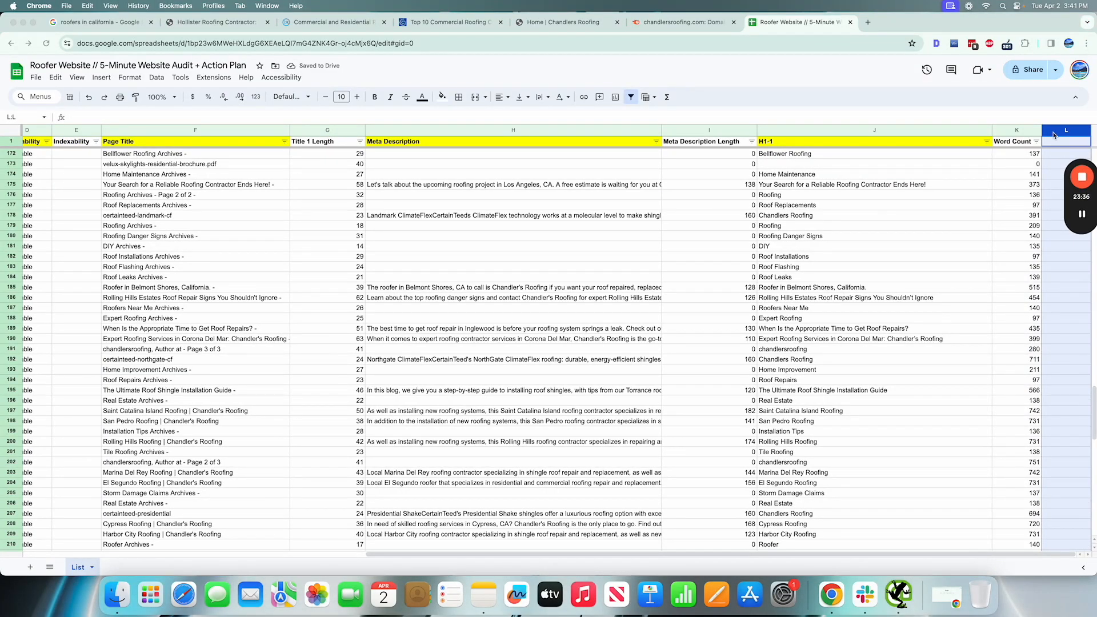
type("Notes")
key("Return")
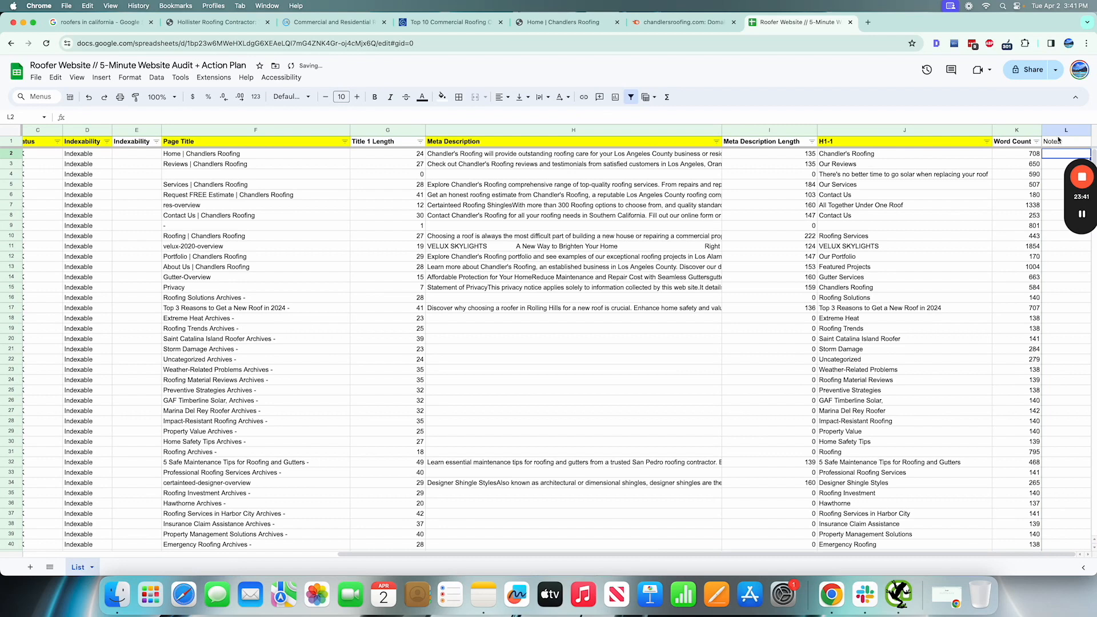
left_click(1060, 146)
key("super+b")
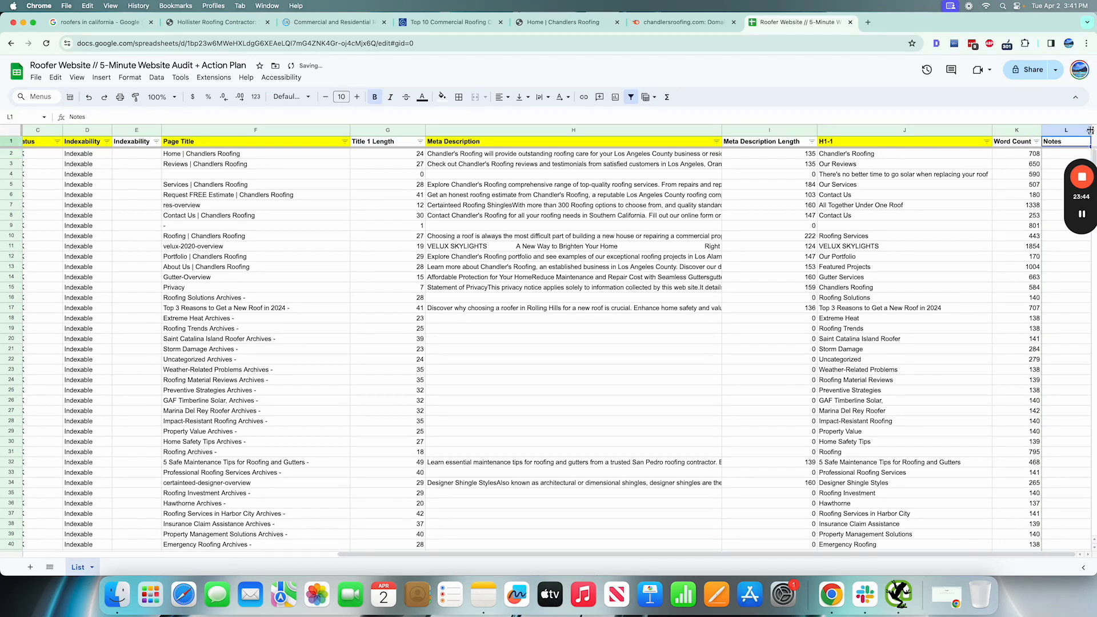
Step: Enter the note "Redirect page to Blank location (x)" in L24 for the Roofing Material Reviews page
left_click(1061, 380)
type("Redirect")
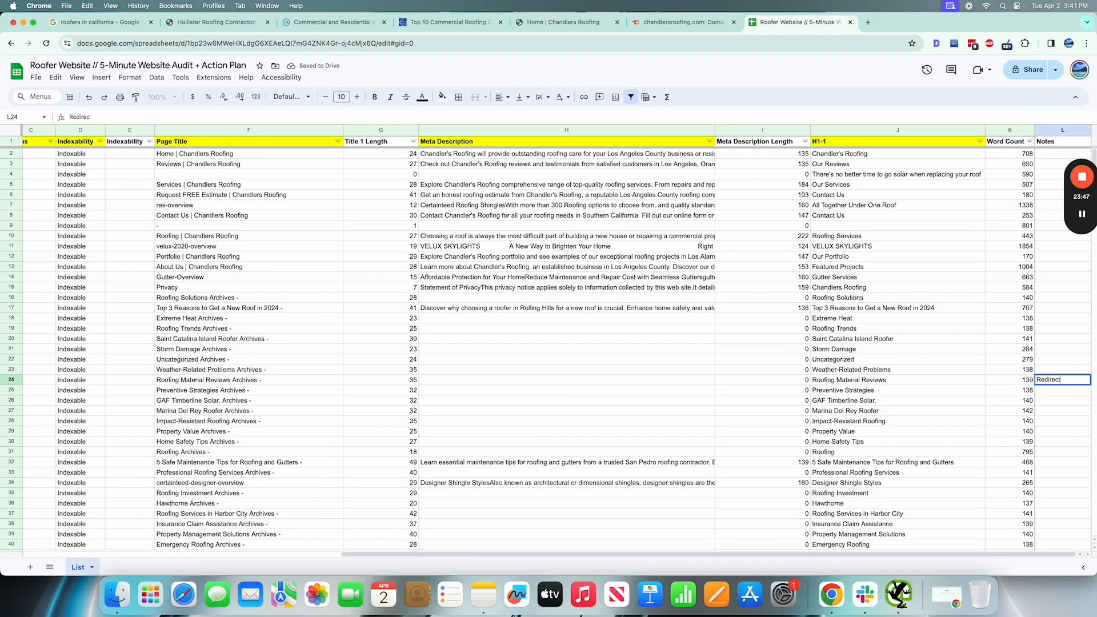
type(" page to Blank location (x")
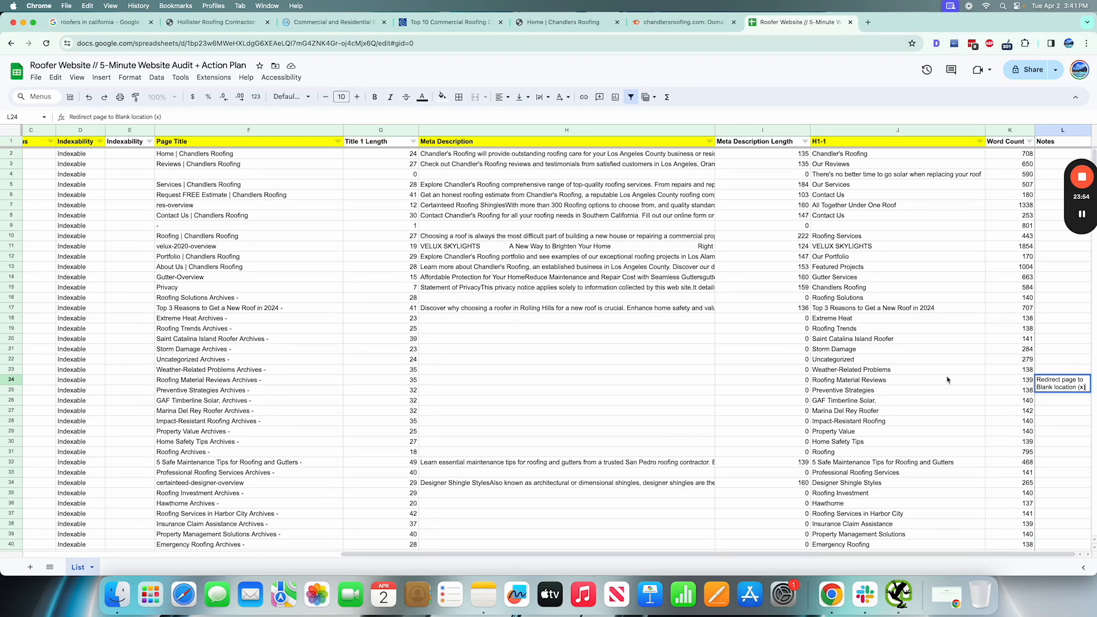
left_click(992, 381)
Step: Look through the crawled URLs down to the 301 redirects, select A245:B275, and quit the Dictionary window
scroll(809, 374, "left", 10)
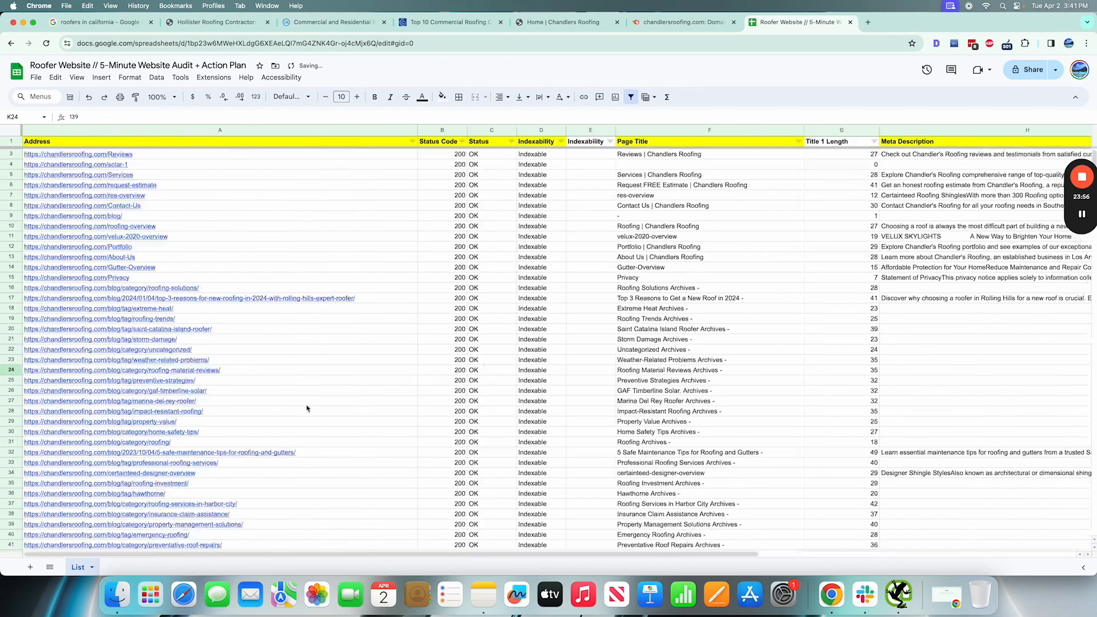
scroll(261, 430, "up", 1)
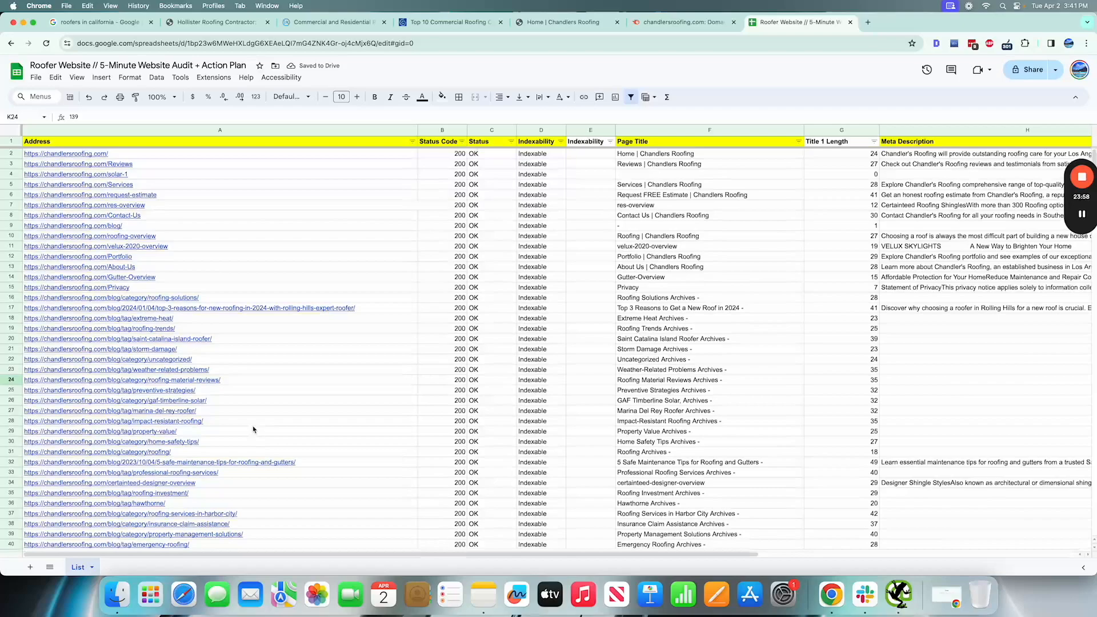
left_click(253, 429)
scroll(384, 431, "down", 20)
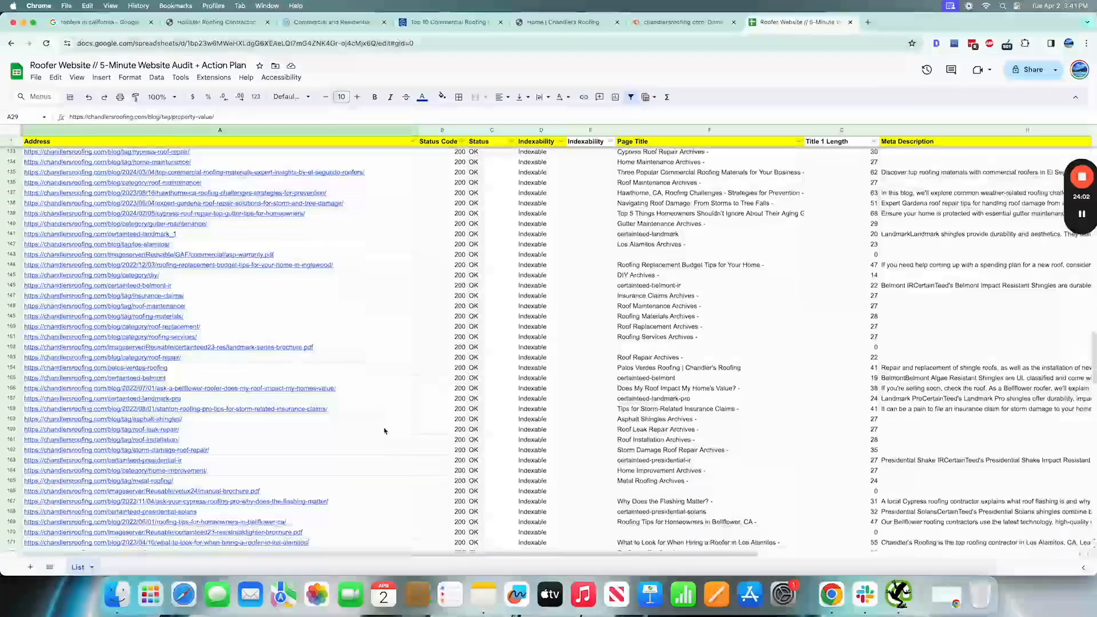
scroll(384, 431, "down", 20)
left_click_drag(454, 210, 372, 514)
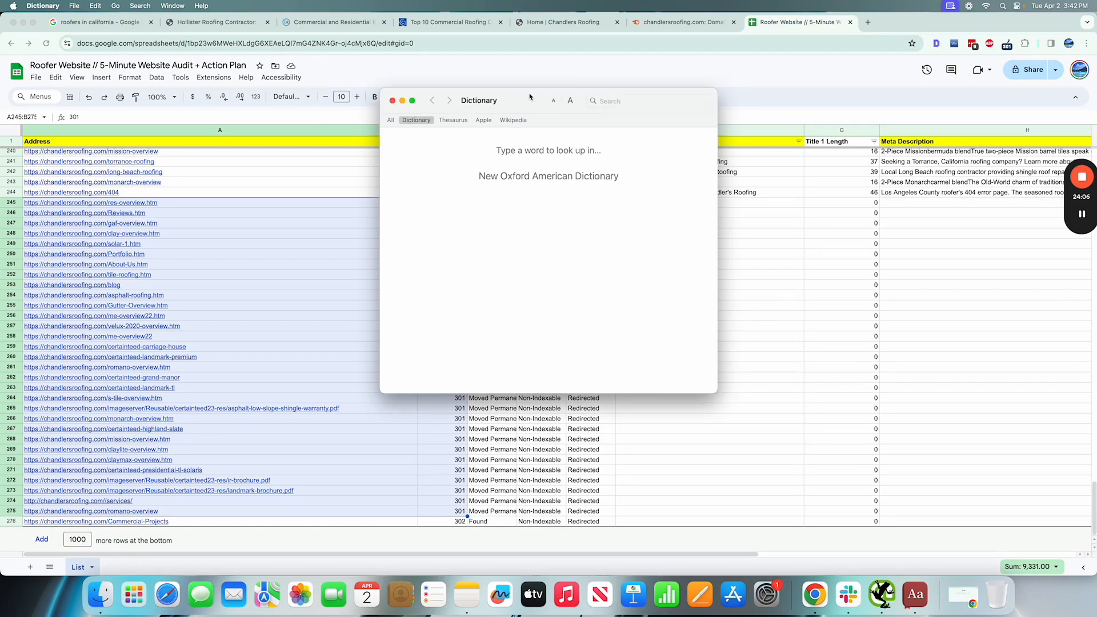
key("super+q")
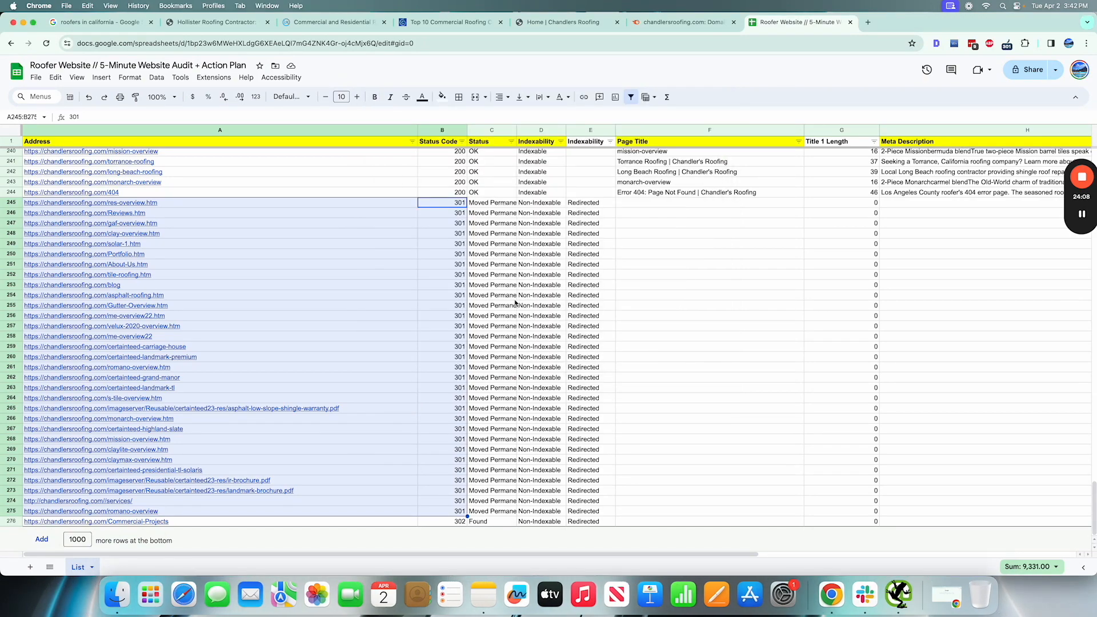
Step: Examine the redirected addresses, including the asphalt-roofing.htm and /blog entries, and compare them with the 200-status pages above
scroll(515, 303, "up", 9)
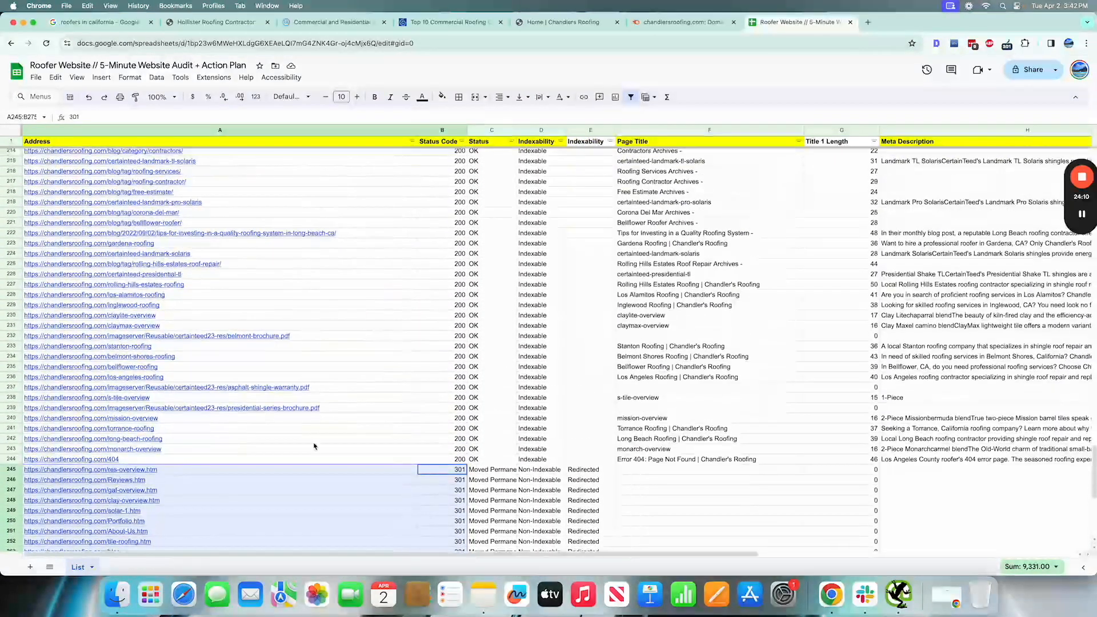
scroll(334, 386, "down", 8)
left_click(158, 322)
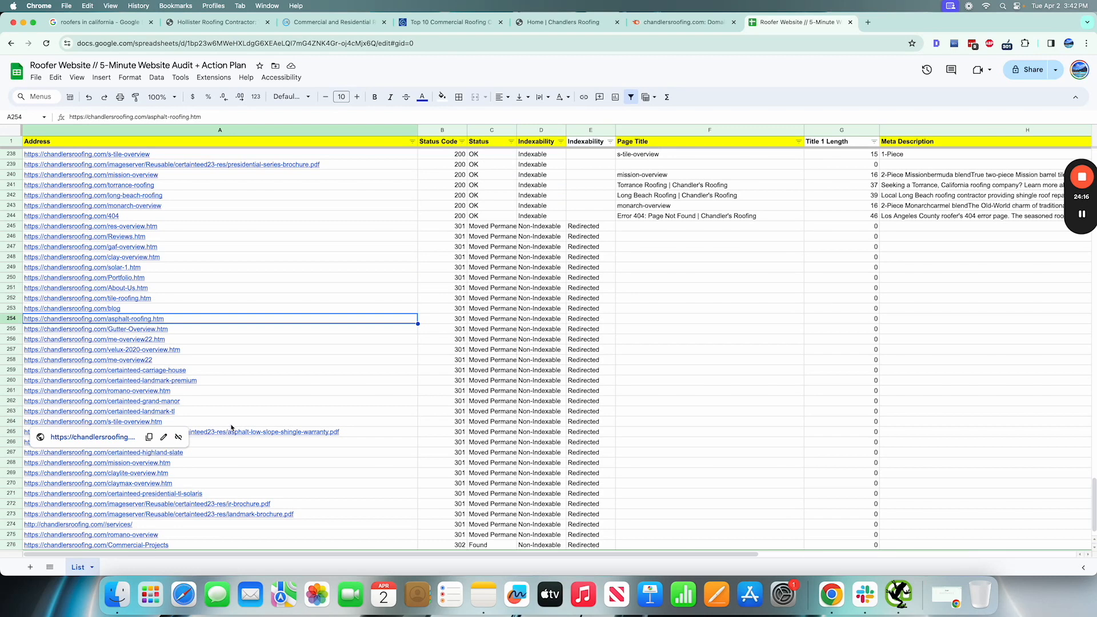
left_click(113, 311)
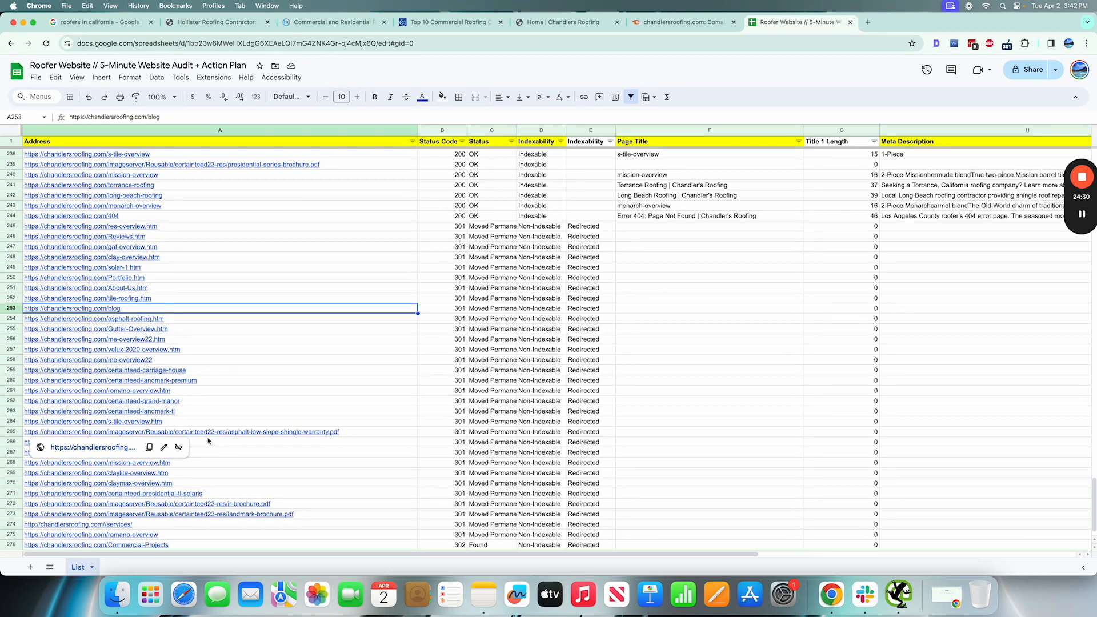
scroll(226, 329, "up", 5)
scroll(227, 329, "up", 3)
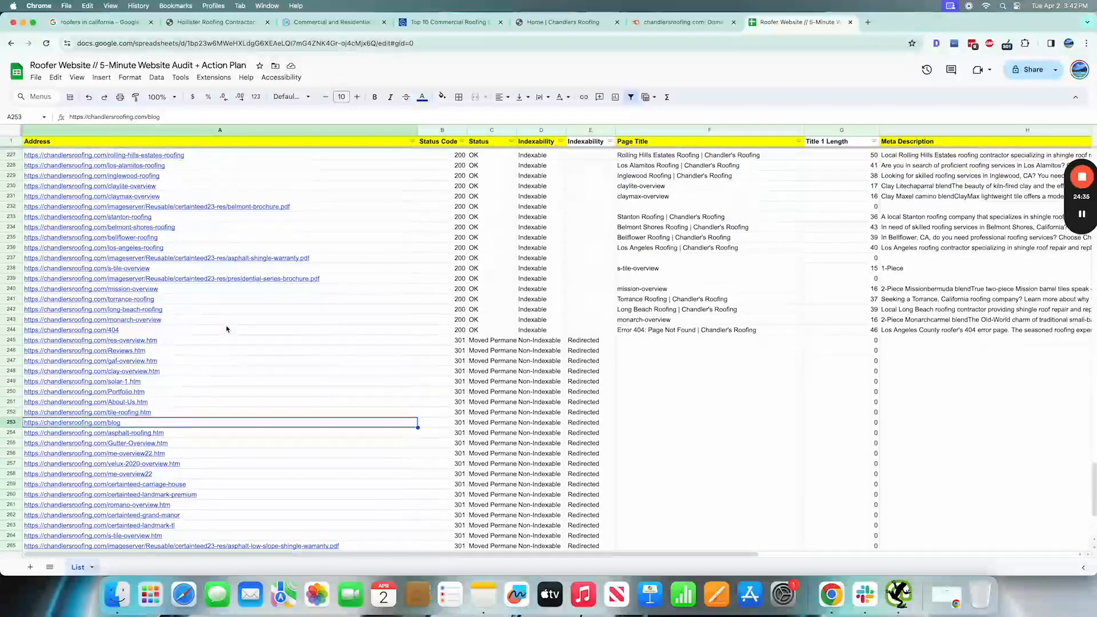
scroll(259, 307, "down", 8)
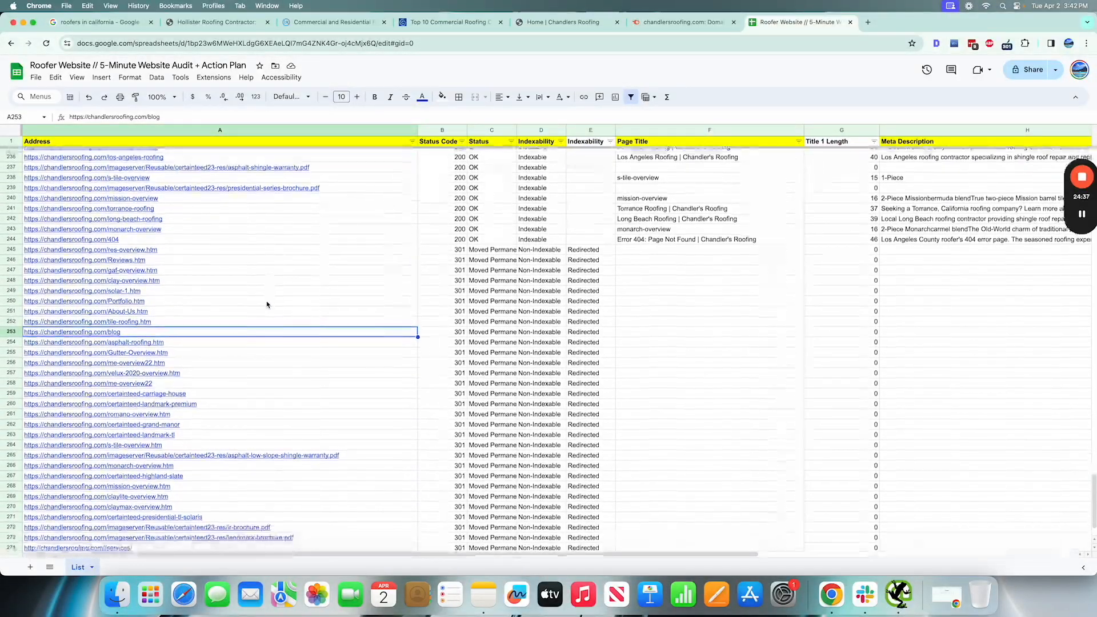
scroll(398, 324, "up", 20)
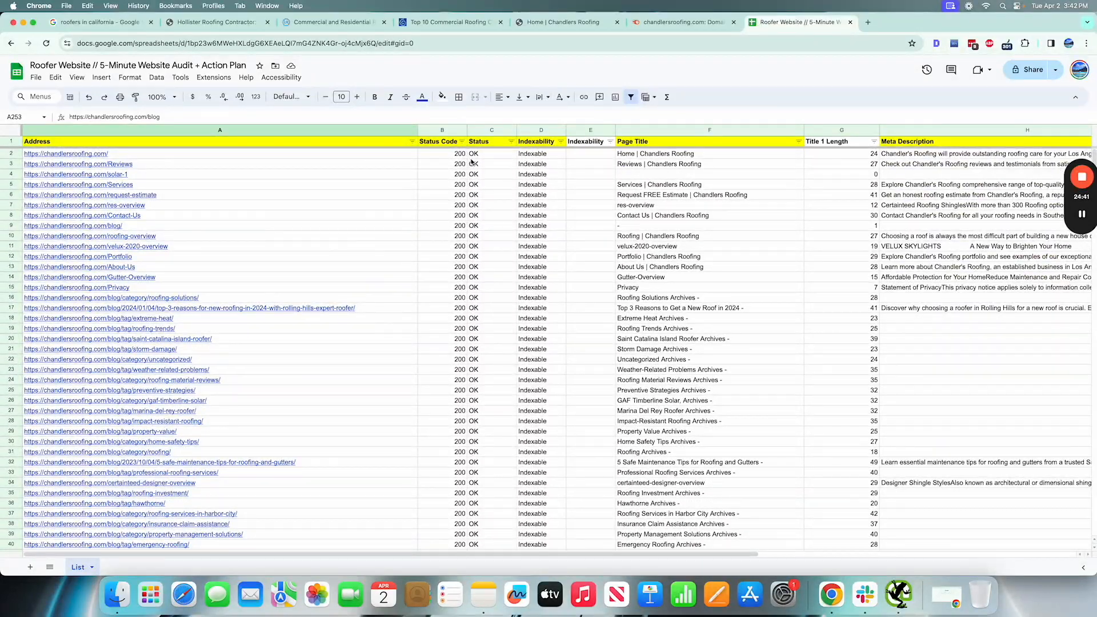
Step: Return to the first crawl rows and widen the Page Title column
left_click(393, 159)
scroll(393, 158, "right", 5)
left_click_drag(490, 130, 529, 129)
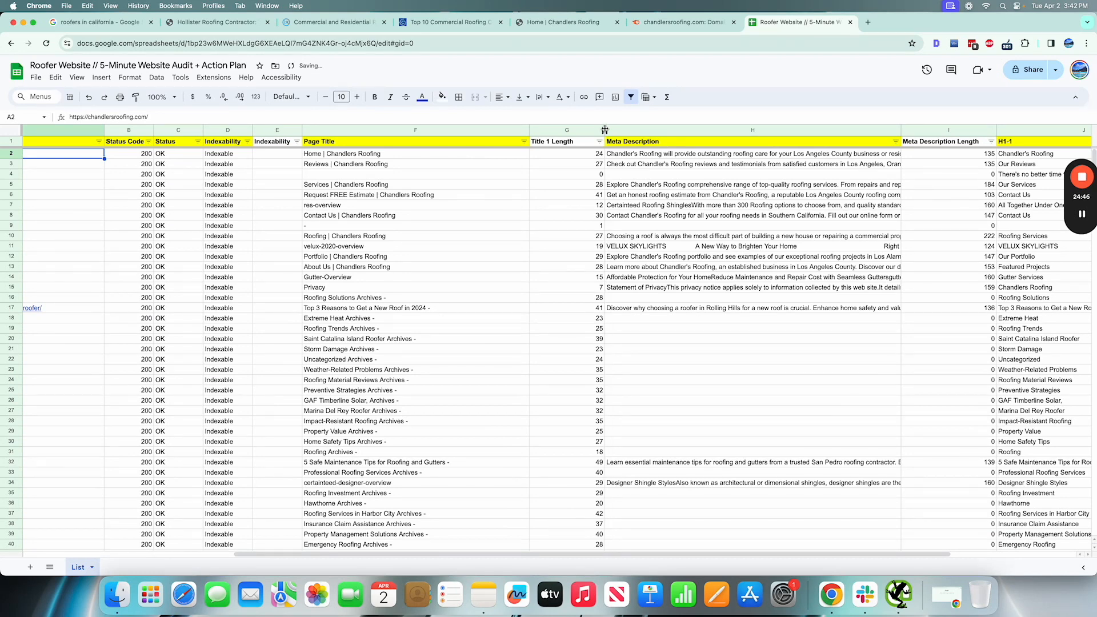
Step: Check the blank page title in F4 for /solar-1 and enter the note "add in page title. Missing page title" in L4
left_click(437, 176)
scroll(437, 181, "left", 5)
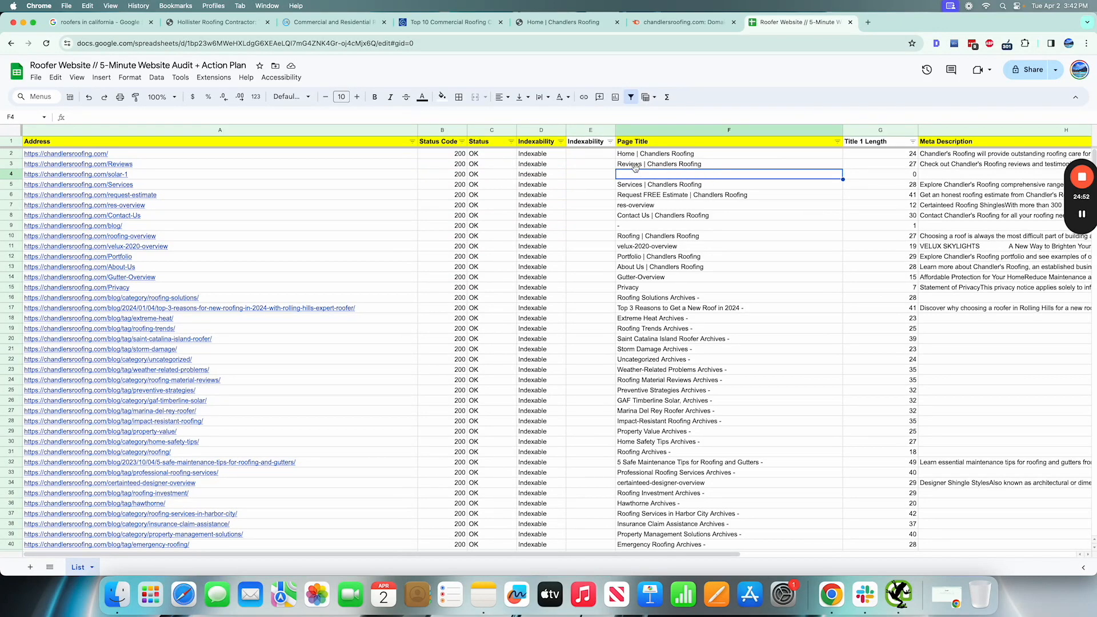
left_click(645, 218)
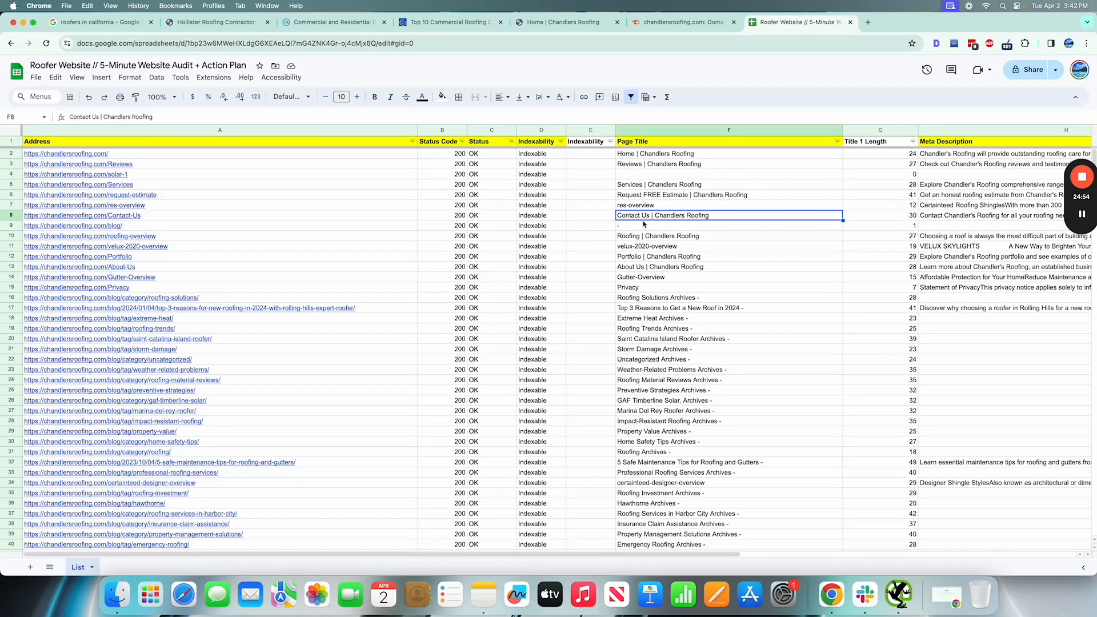
scroll(644, 224, "right", 5)
left_click(1046, 164)
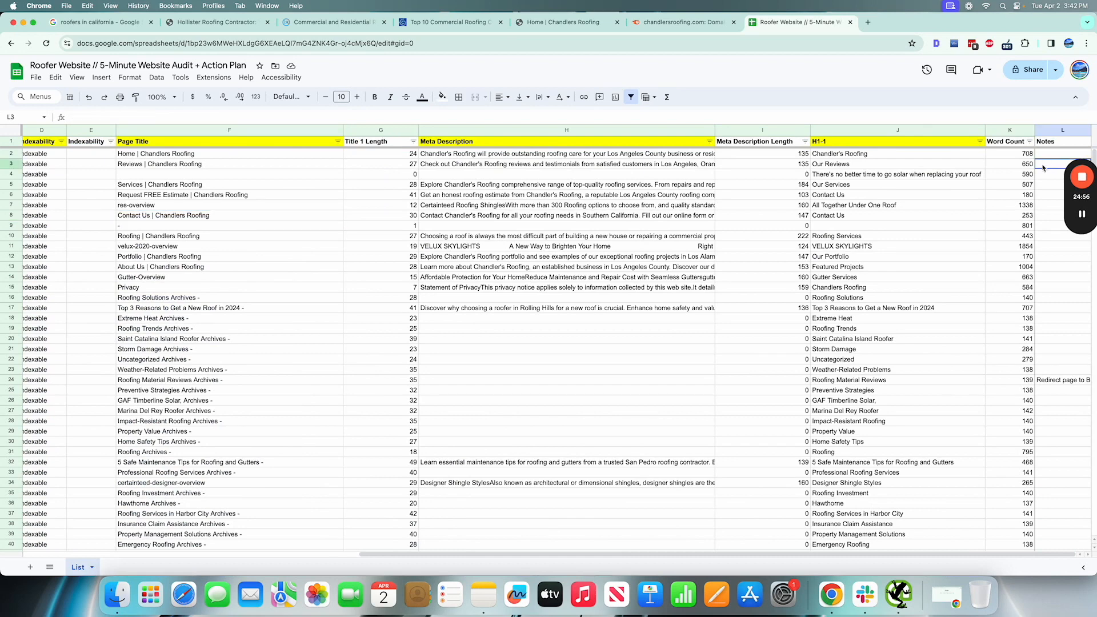
left_click(1041, 173)
type("add in page title. M")
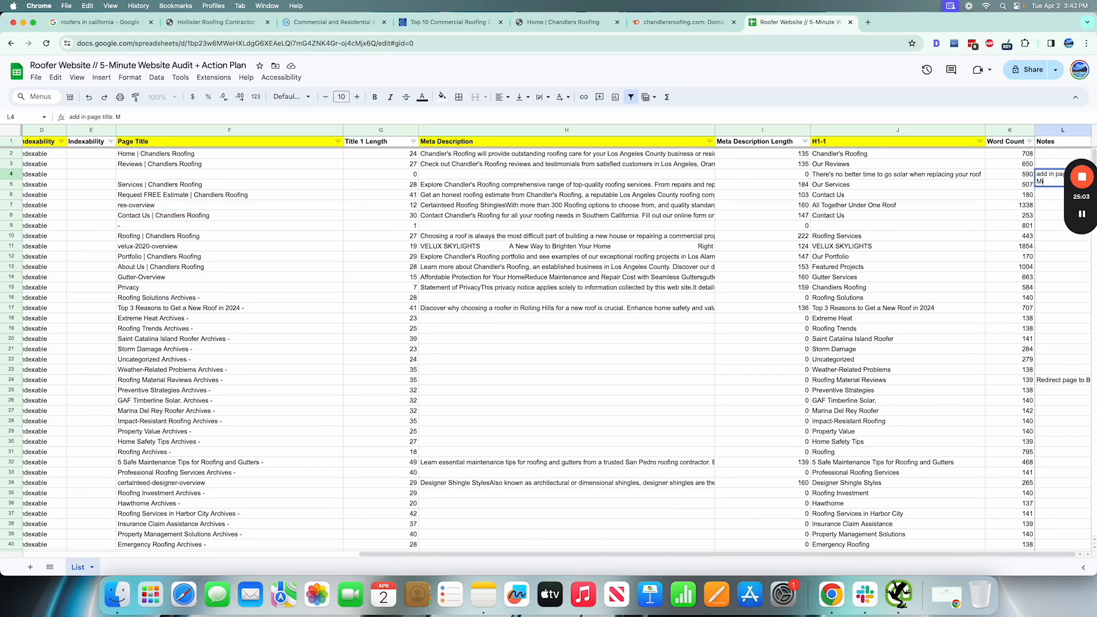
type("issing page")
key("Return")
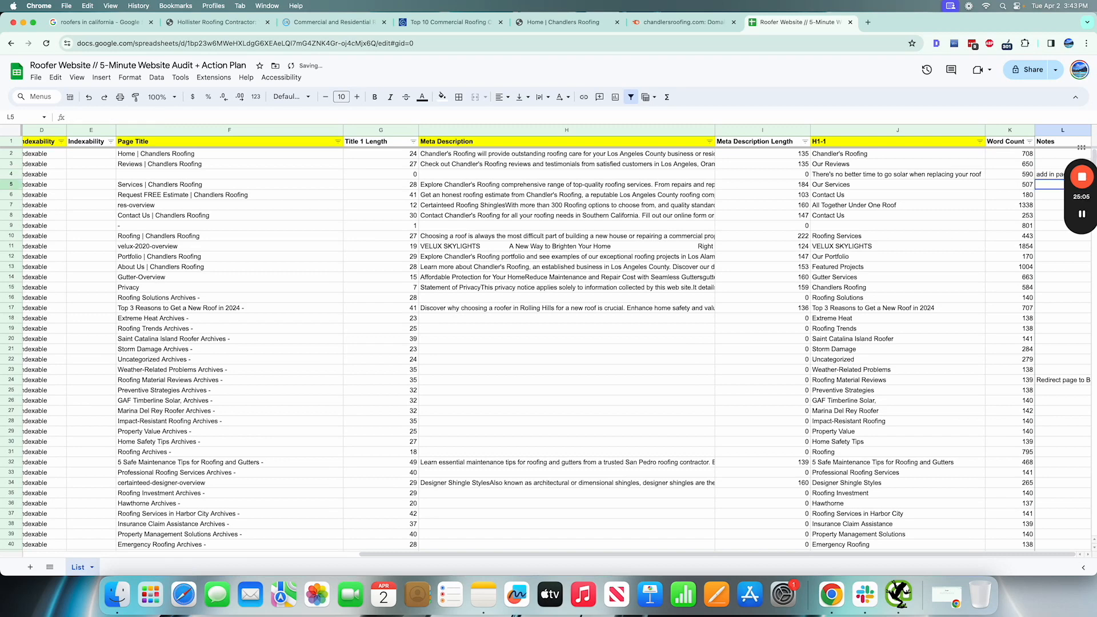
Step: Insert two empty columns to the right of Notes and widen the Notes column to fit its text
left_click_drag(1082, 148, 1082, 222)
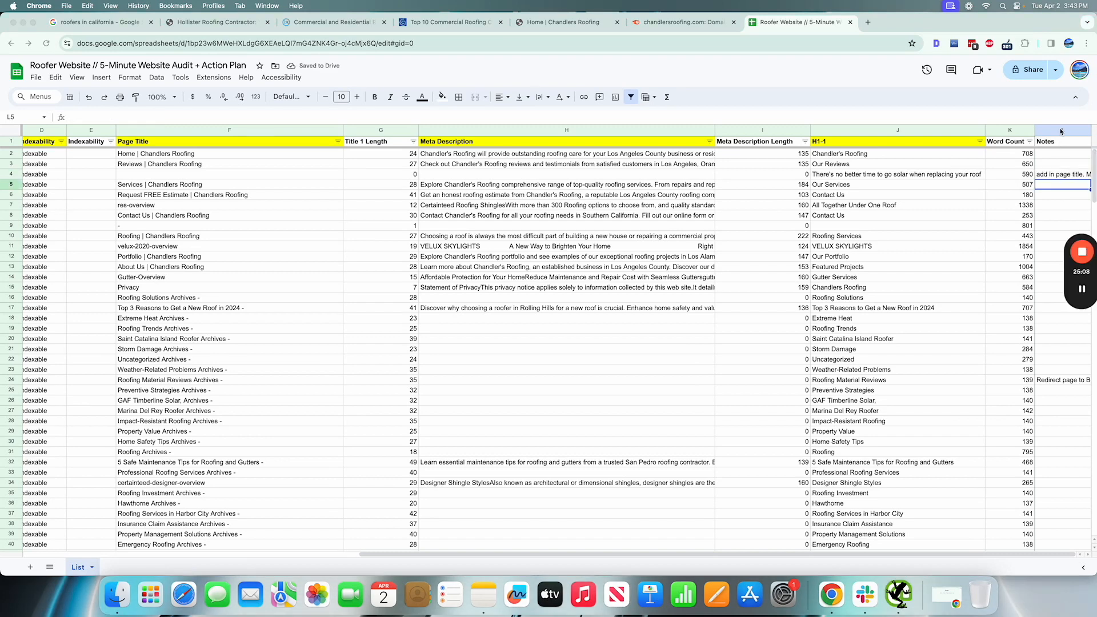
left_click(1062, 130)
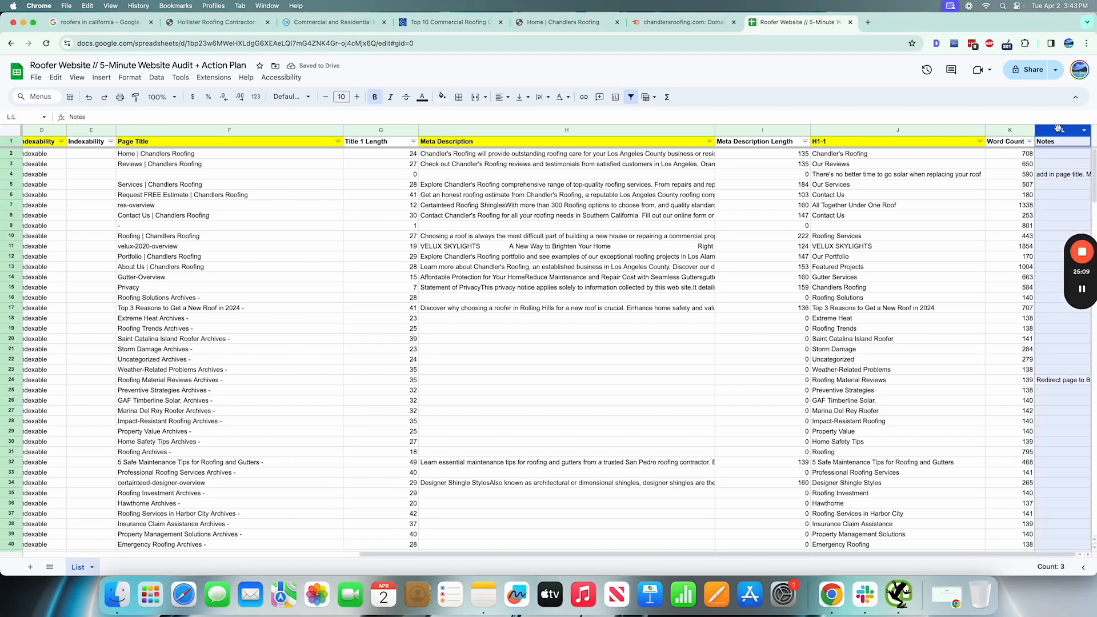
scroll(656, 135, "left", 2)
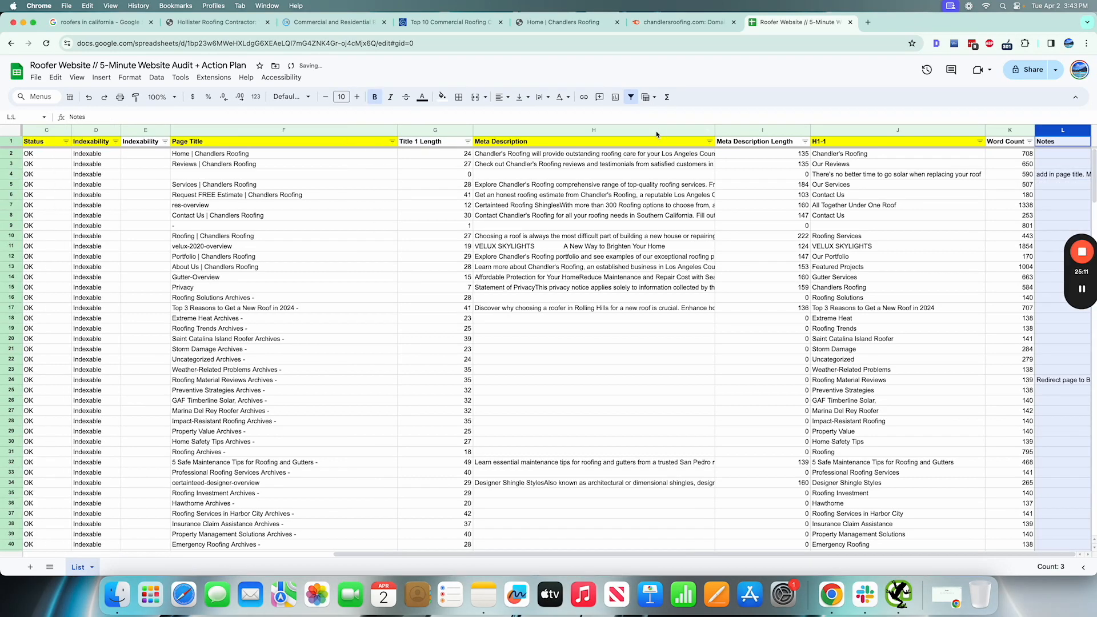
left_click(1084, 131)
left_click(960, 230)
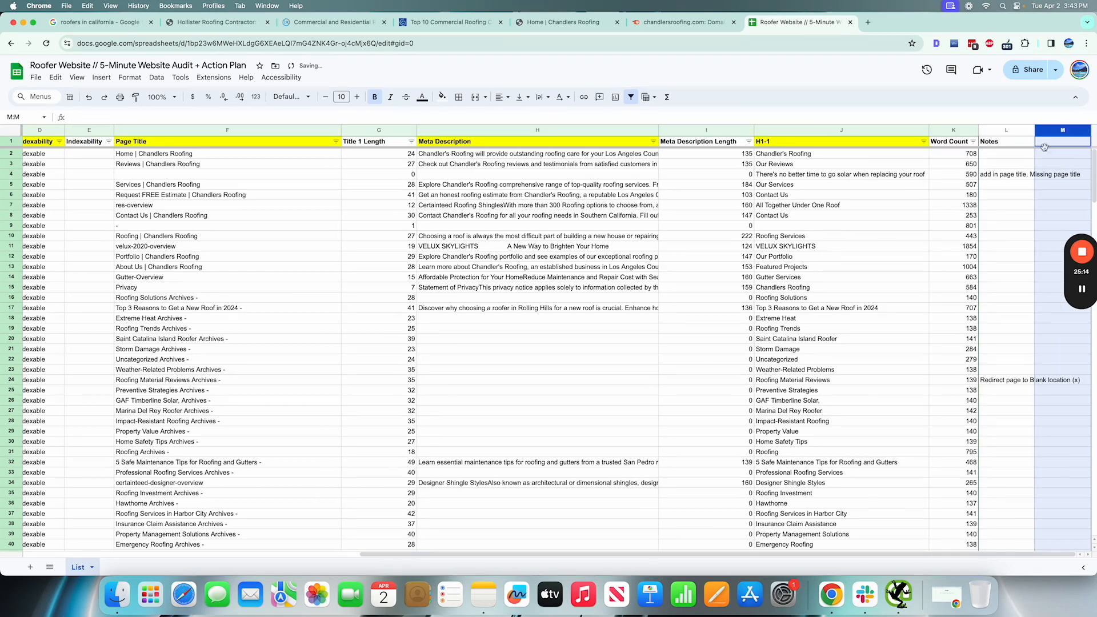
right_click(1048, 138)
left_click(944, 234)
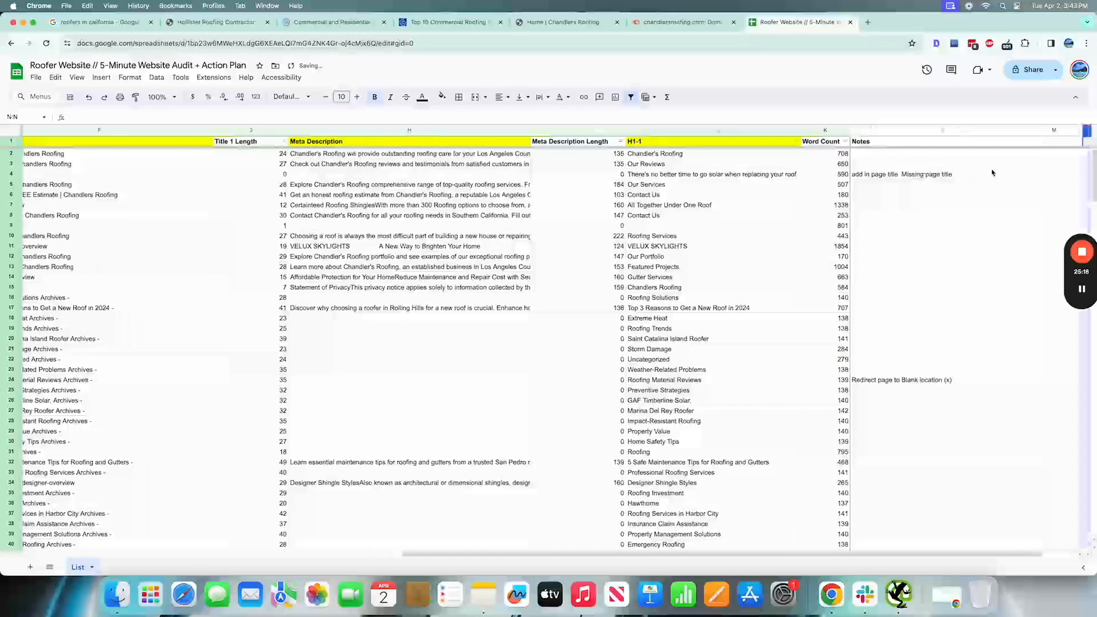
scroll(1027, 146, "right", 4)
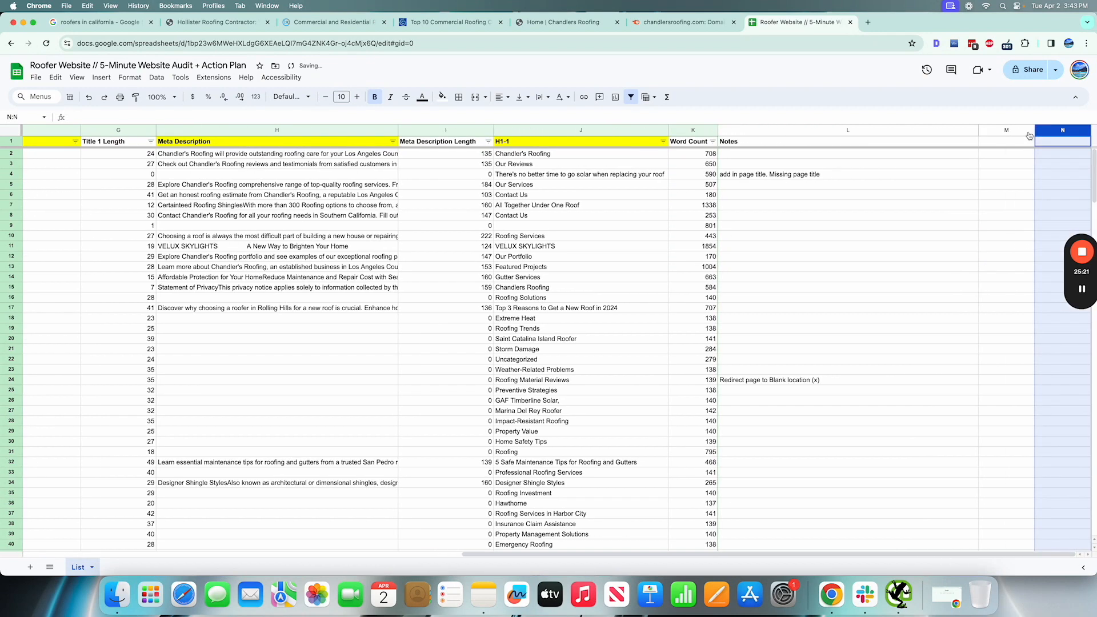
Step: Delete the empty columns M and N beside the Notes column
left_click(1069, 144)
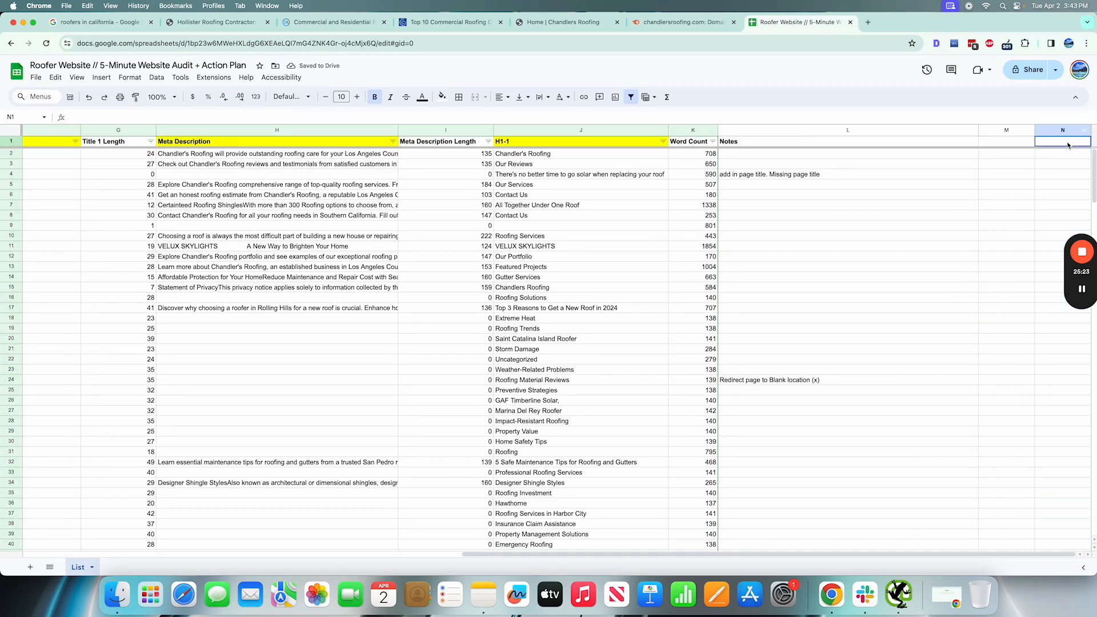
left_click_drag(1006, 131, 1055, 131)
right_click(1034, 170)
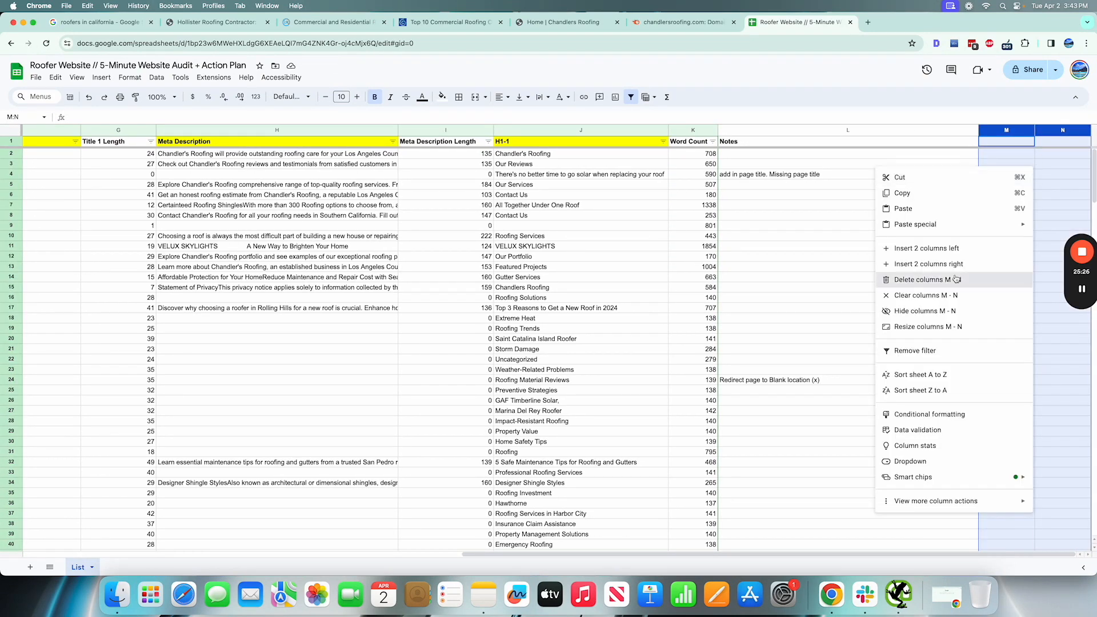
Step: Delete columns M–N and sort the sheet by Title 1 Length from Z to A
left_click(915, 280)
scroll(629, 286, "left", 10)
left_click(531, 256)
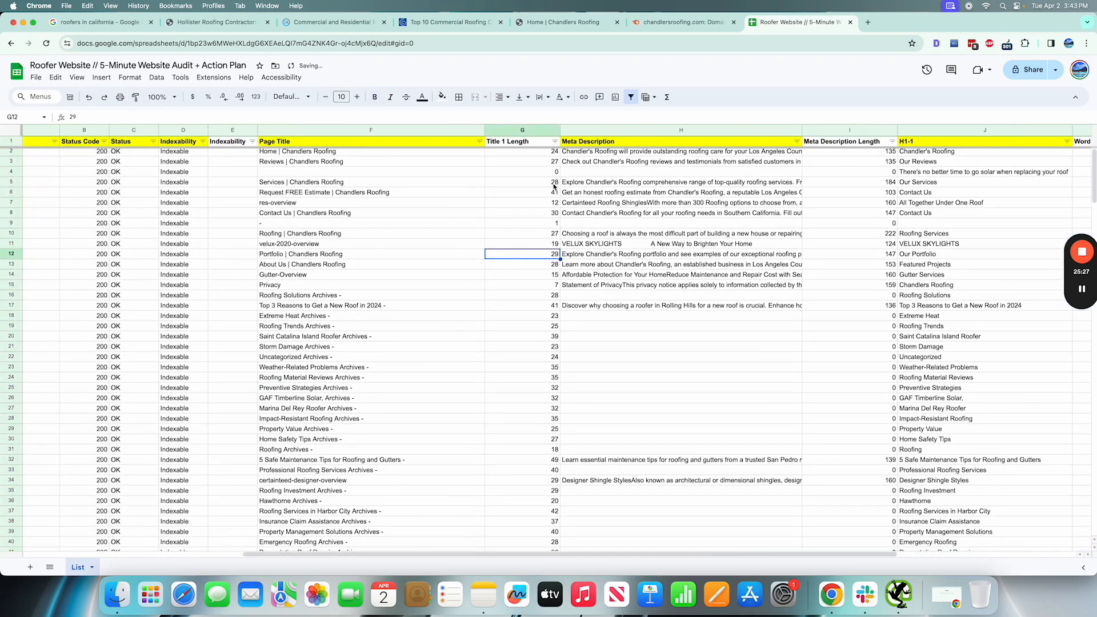
left_click(555, 141)
left_click(454, 175)
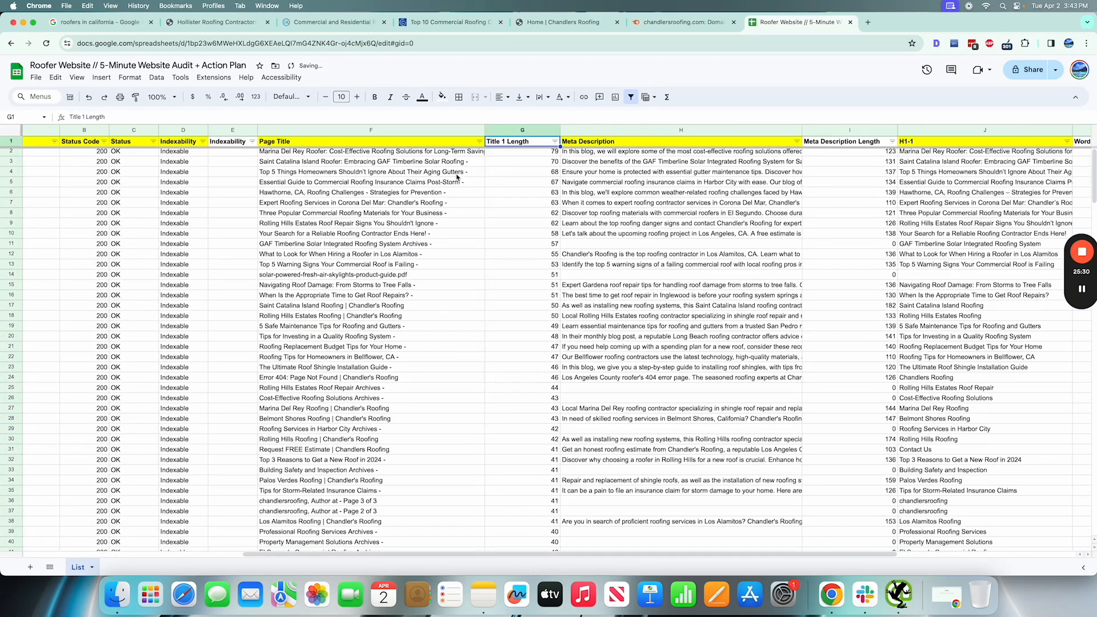
left_click(552, 141)
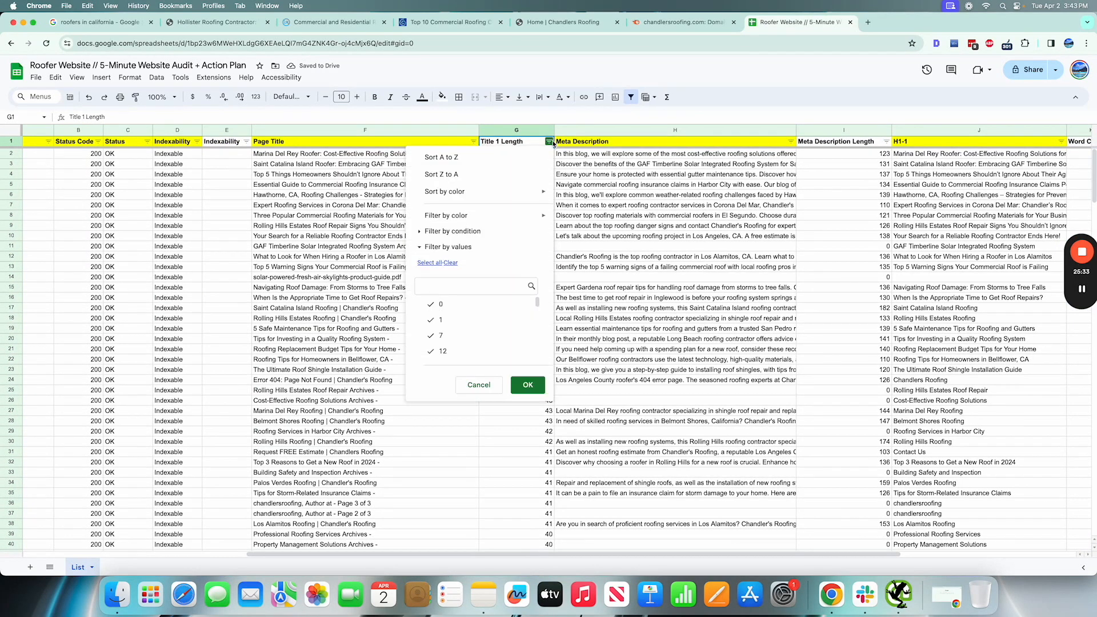
left_click(461, 175)
Step: Select the title lengths in G2:G9 and set the selection summary to show Count
left_click_drag(527, 154, 534, 229)
left_click(1038, 567)
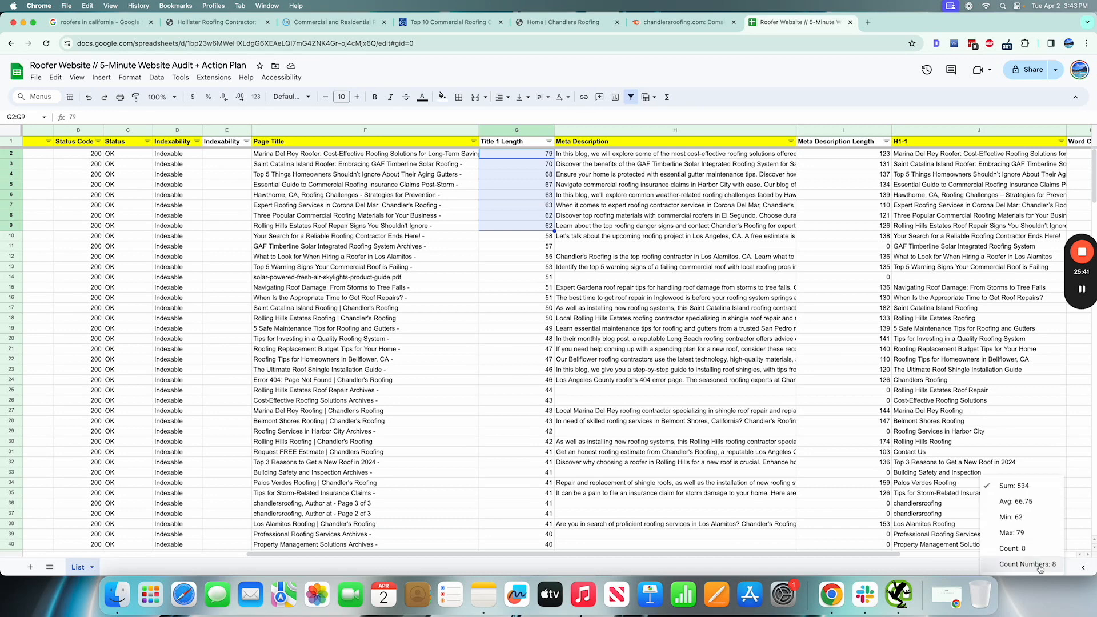
left_click(1049, 575)
left_click(1048, 572)
left_click(1039, 549)
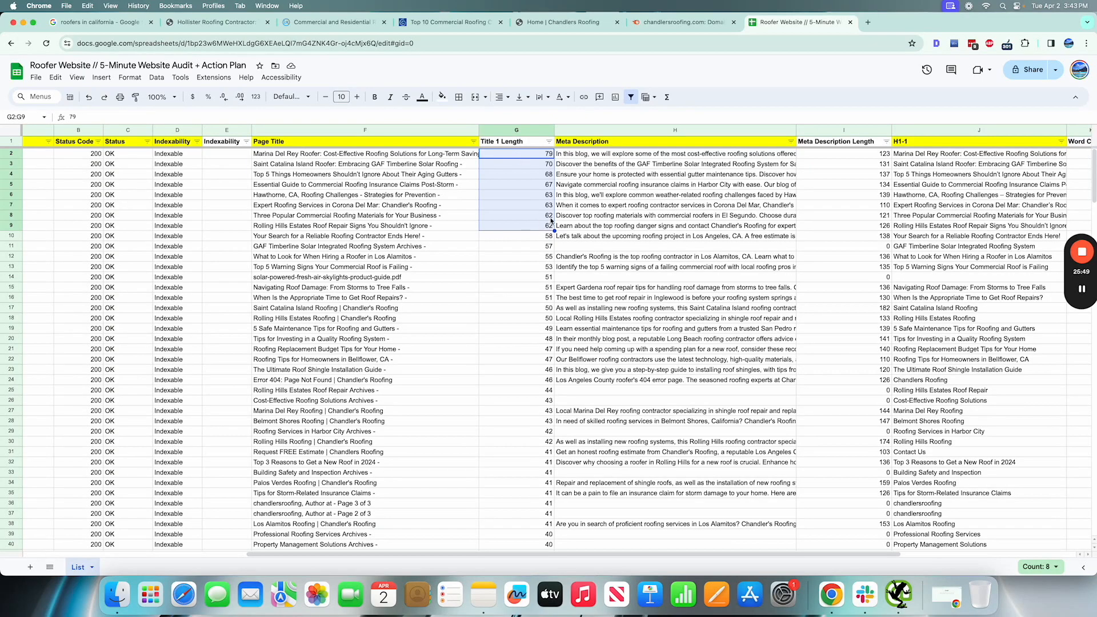
Step: Copy the Marina Del Rey page title in F2 and widen the Page Title column to fit it
left_click(458, 230)
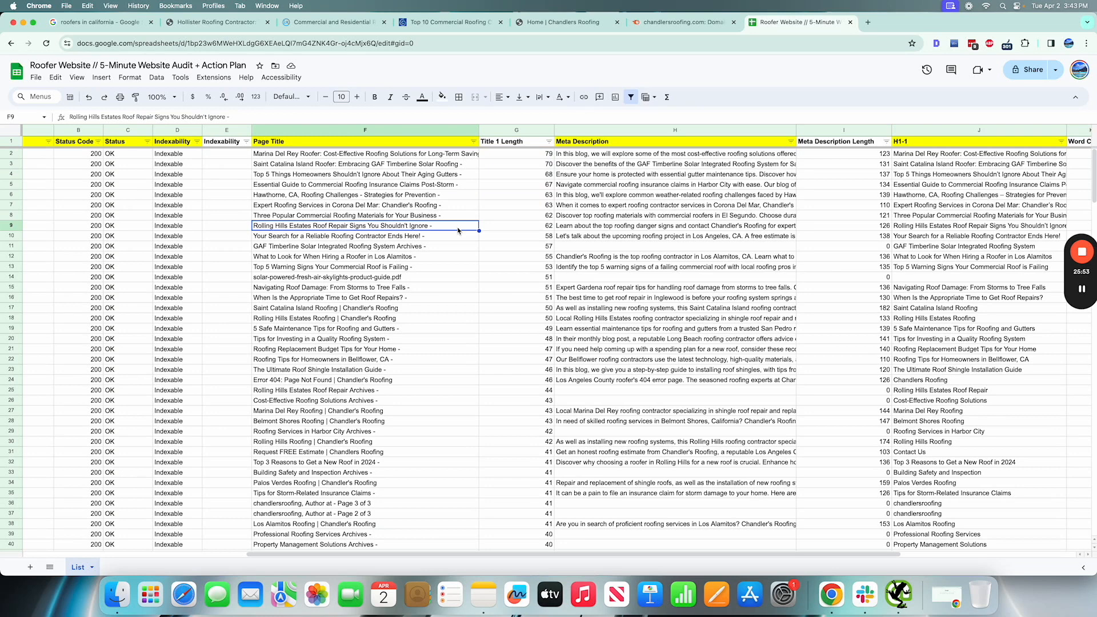
key("super+c")
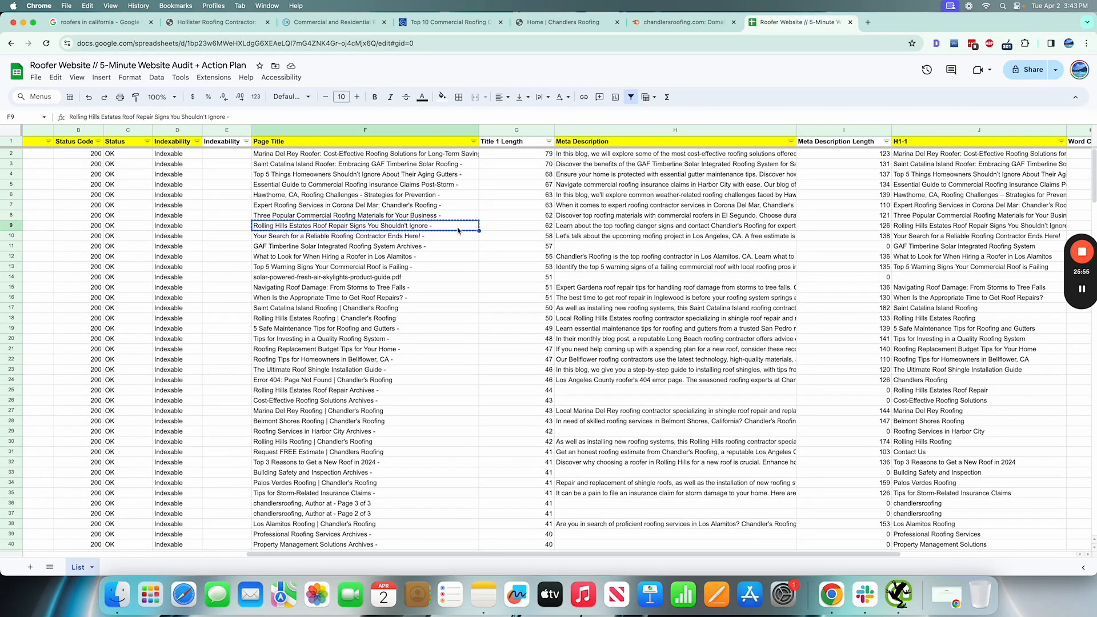
left_click(428, 155)
left_click_drag(479, 132, 554, 131)
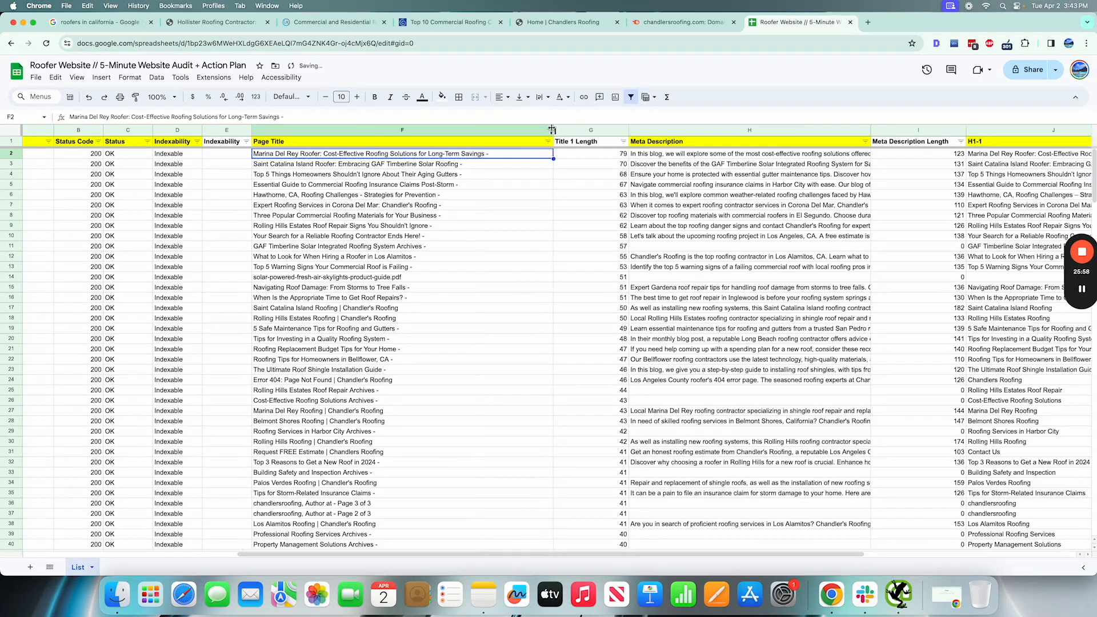
Step: Open Moz's title tag article in a new browser tab and find its Title Tag Preview Tool
key("super+t")
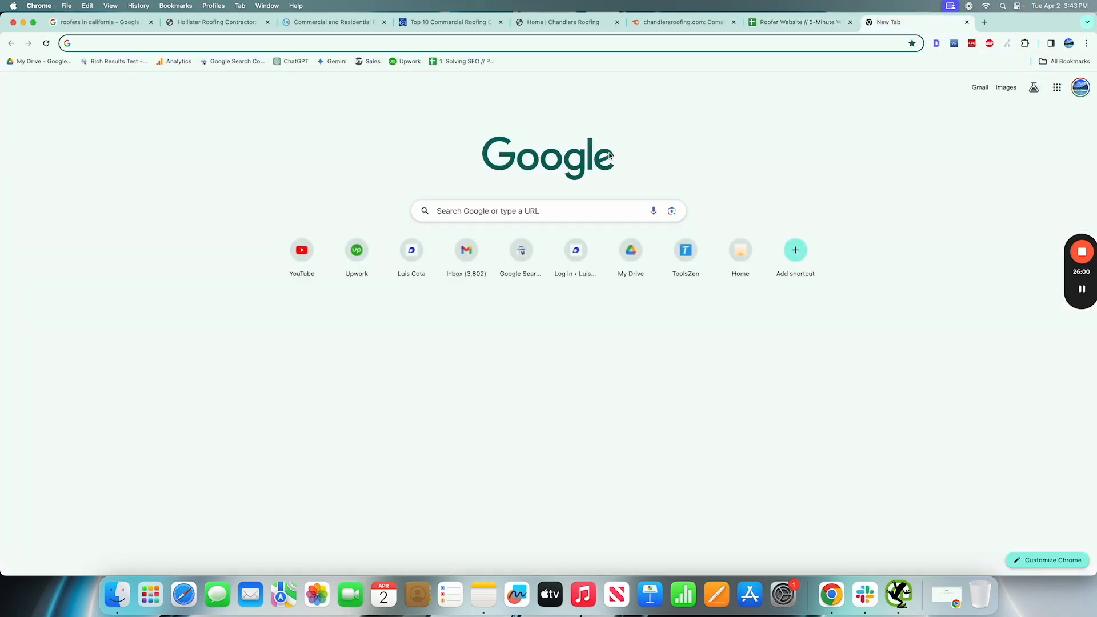
type("moz")
key("Down")
key("Down")
key("Down")
key("Down")
key("Down")
key("Down")
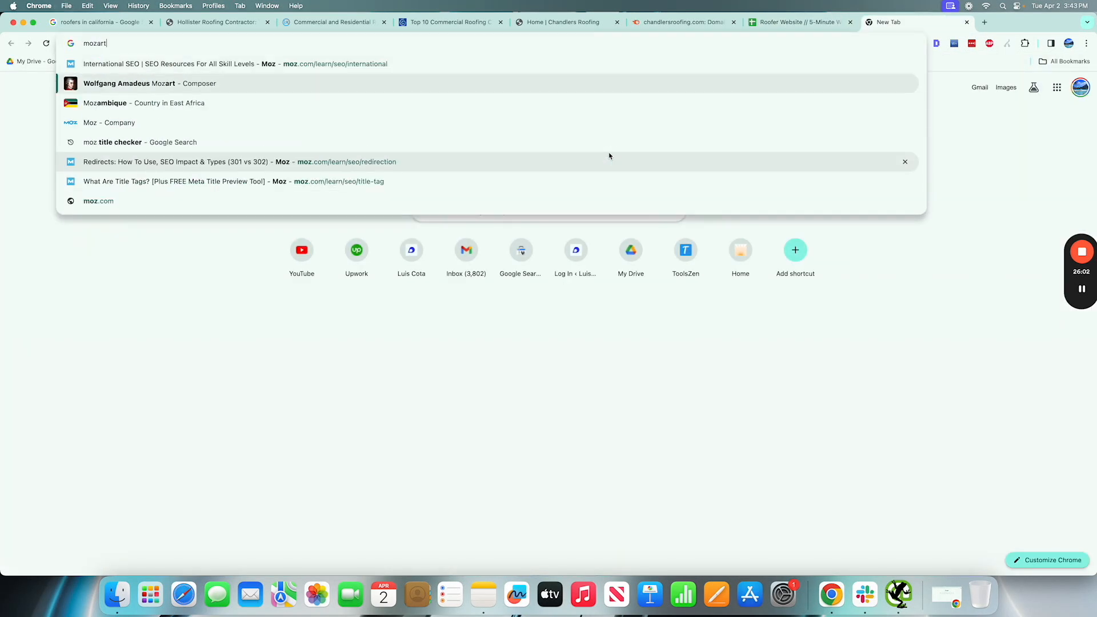
key("Return")
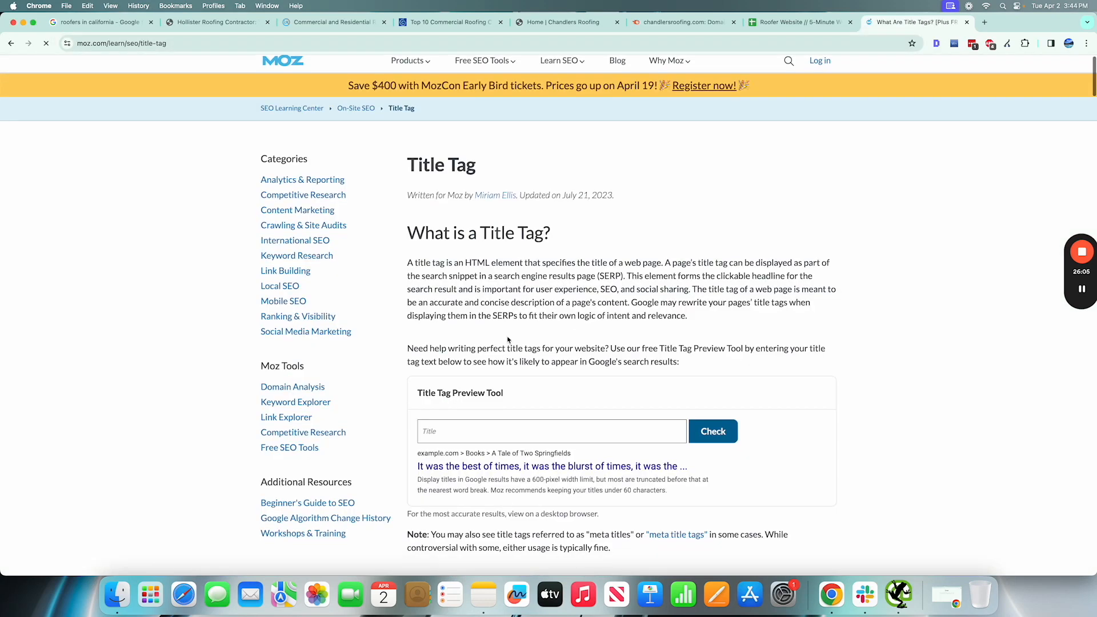
scroll(507, 338, "down", 2)
left_click_drag(412, 323, 548, 325)
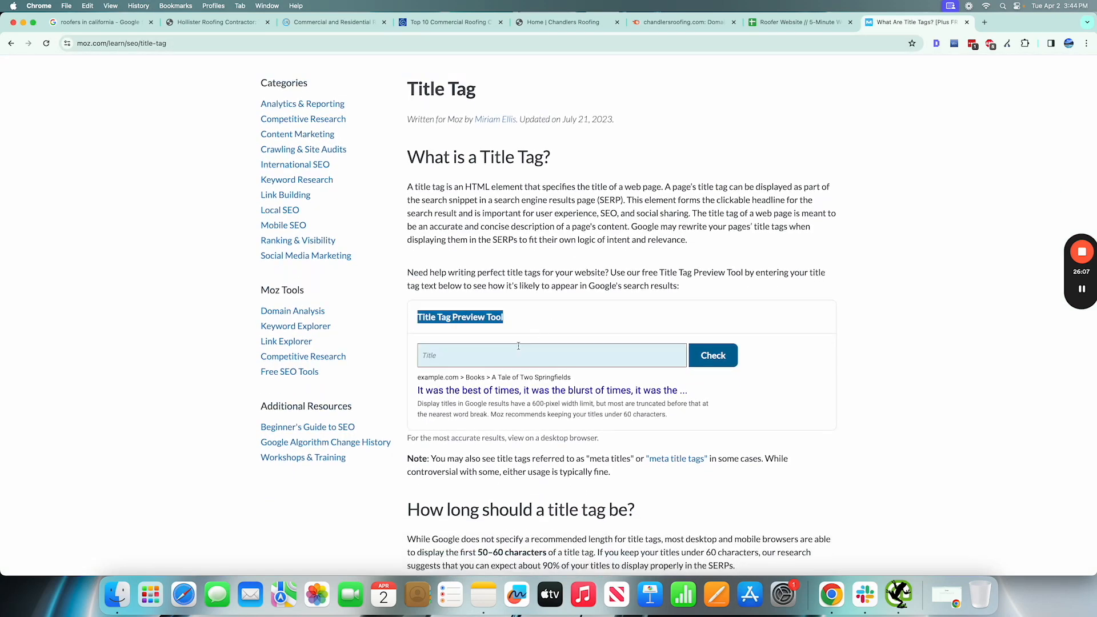
Step: Check the copied title "Marina Del Rey Roofer: Cost-Effective Roofing Solutions for Long-Term Savings -" in the Title Tag Preview Tool
left_click(600, 355)
key("super+v")
key("Return")
left_click(622, 363)
key("super+v")
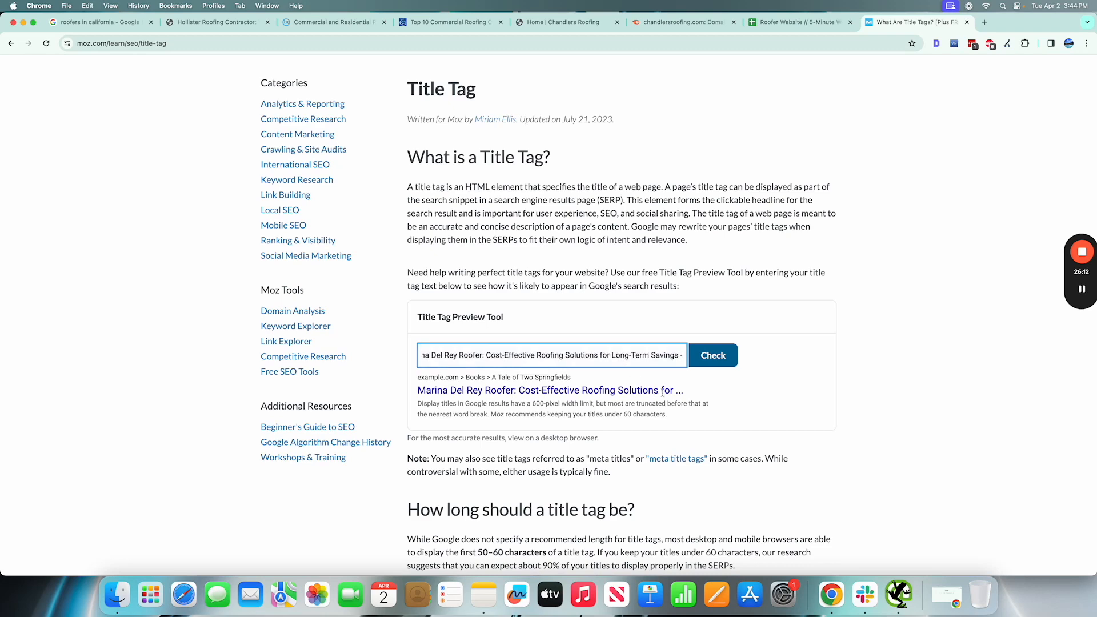
Step: Examine which words of the title the search preview cuts off, then close the Moz page and return to the spreadsheet
left_click_drag(565, 356, 612, 357)
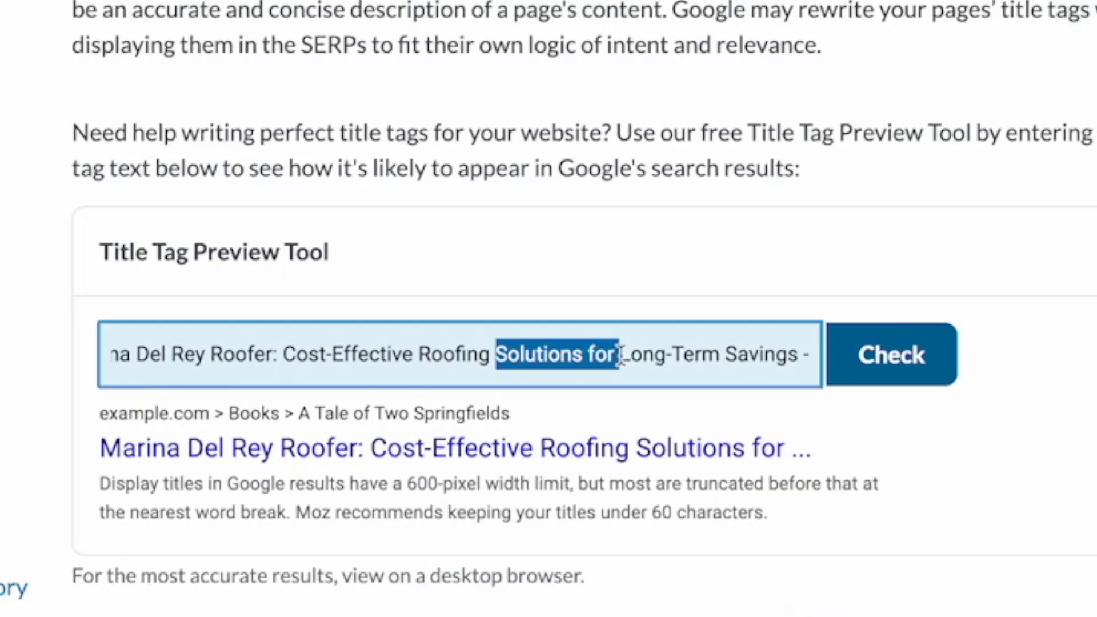
left_click(622, 356)
left_click_drag(609, 354, 813, 356)
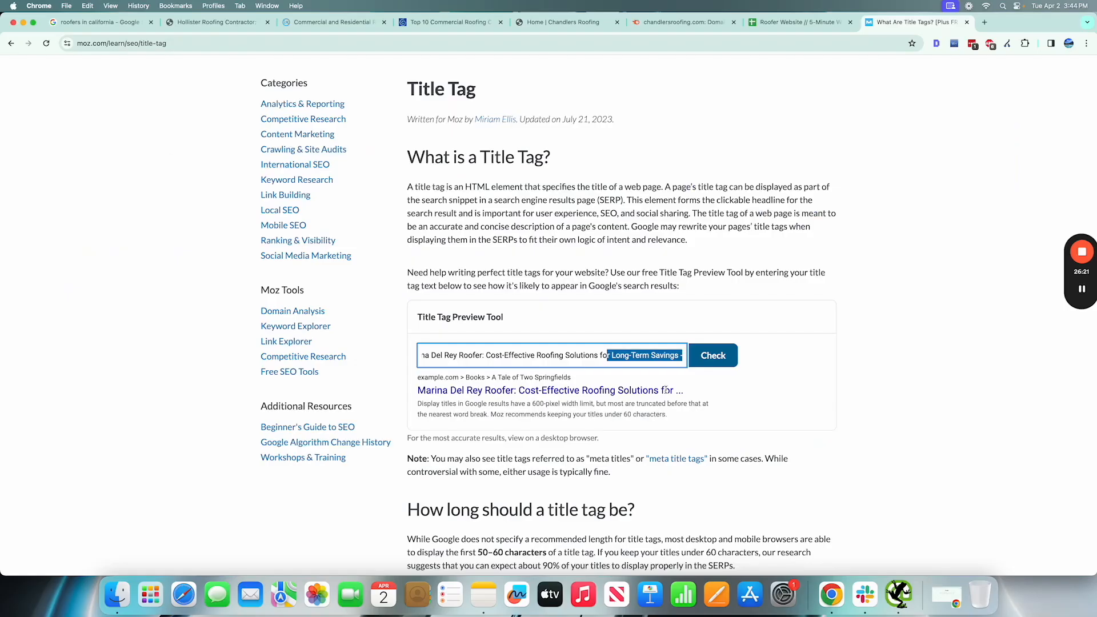
double_click(665, 391)
double_click(682, 391)
left_click(632, 405)
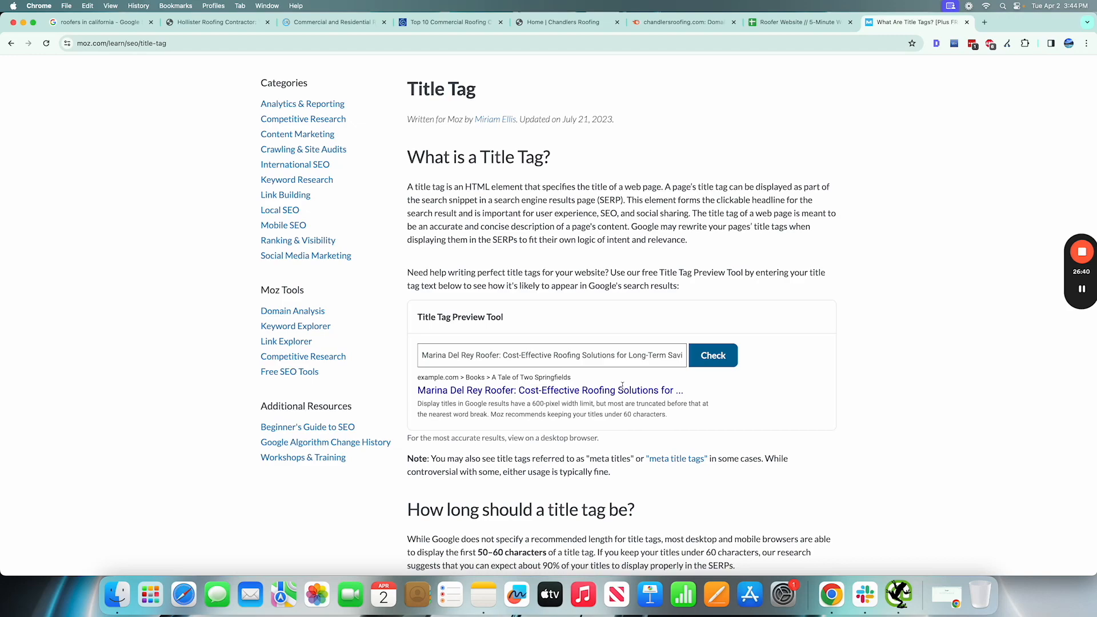
scroll(764, 272, "up", 3)
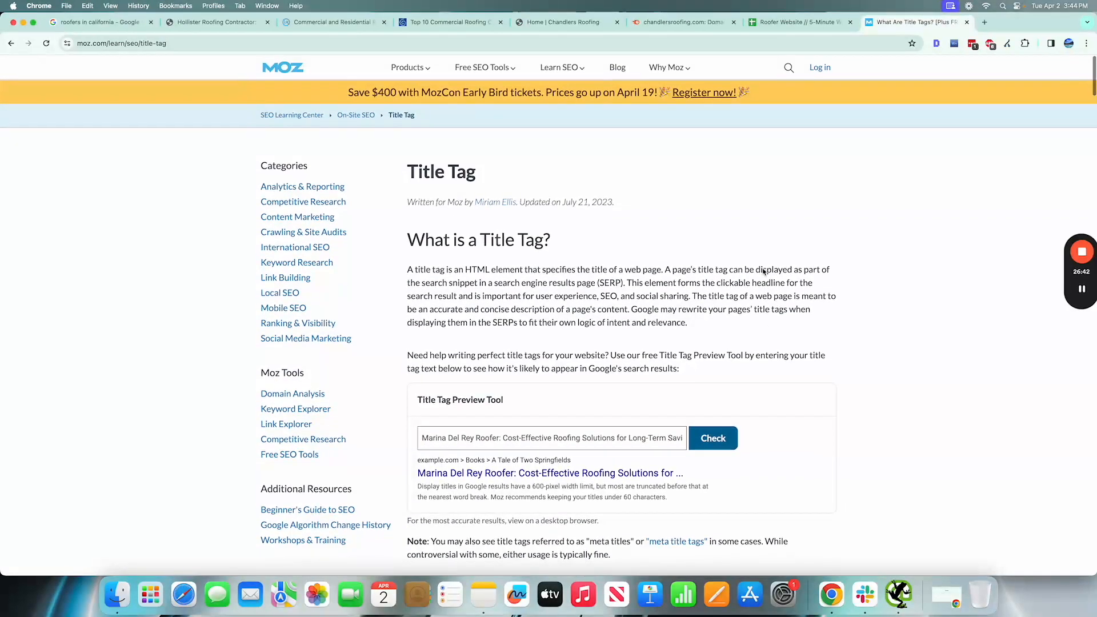
scroll(764, 271, "down", 4)
scroll(763, 272, "up", 4)
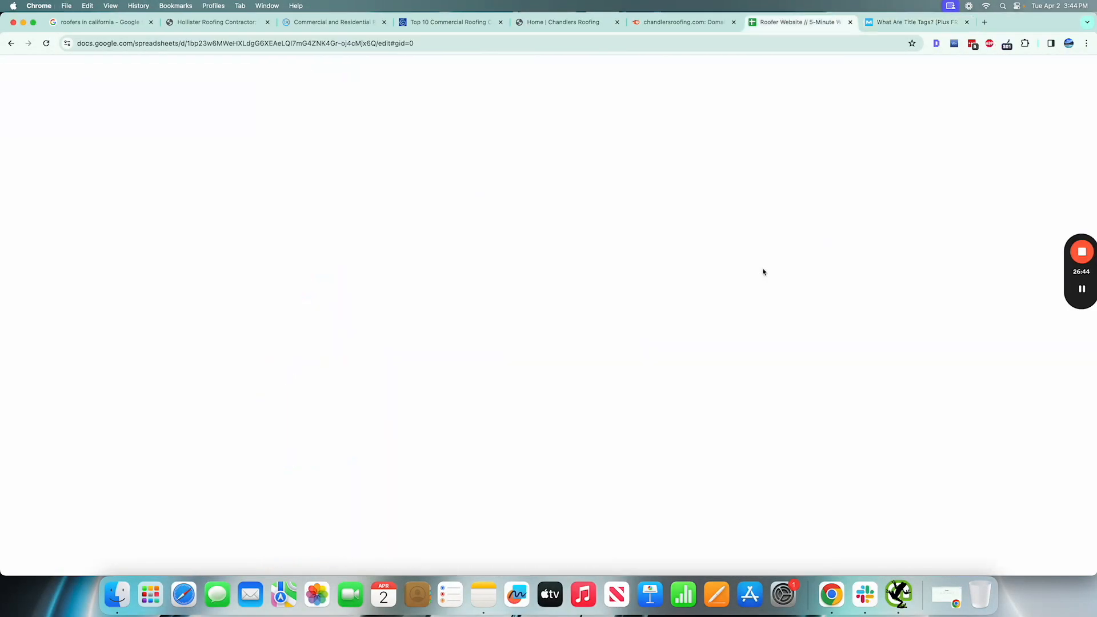
key("super+w")
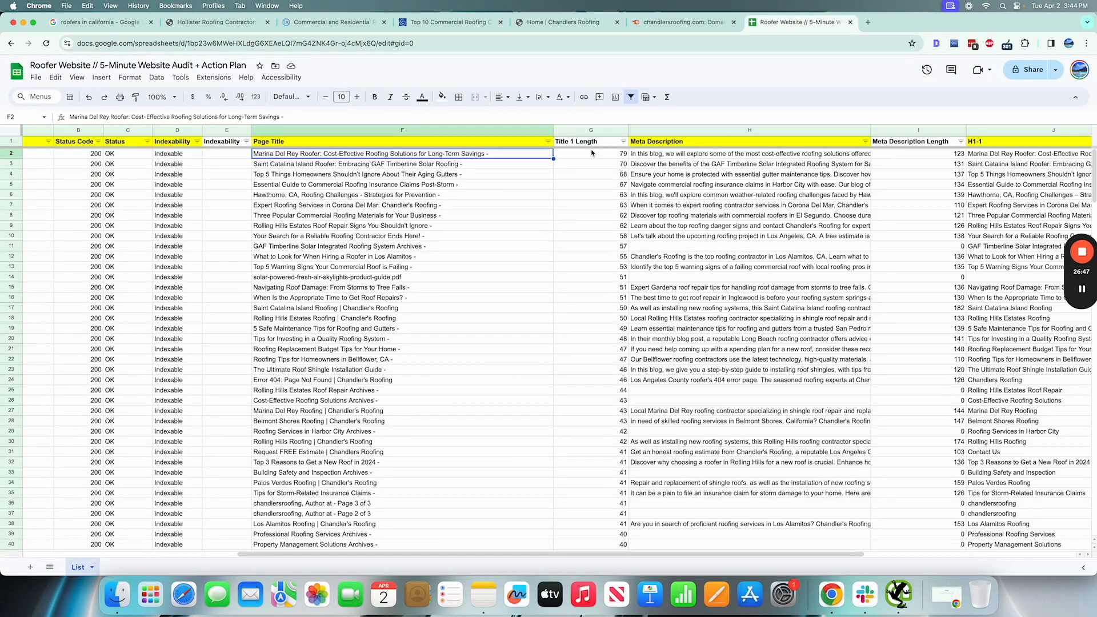
Step: Fill the title lengths in G2:G9 with yellow and enter the note "Optimize 8 page titles" in L2
left_click_drag(592, 152, 605, 227)
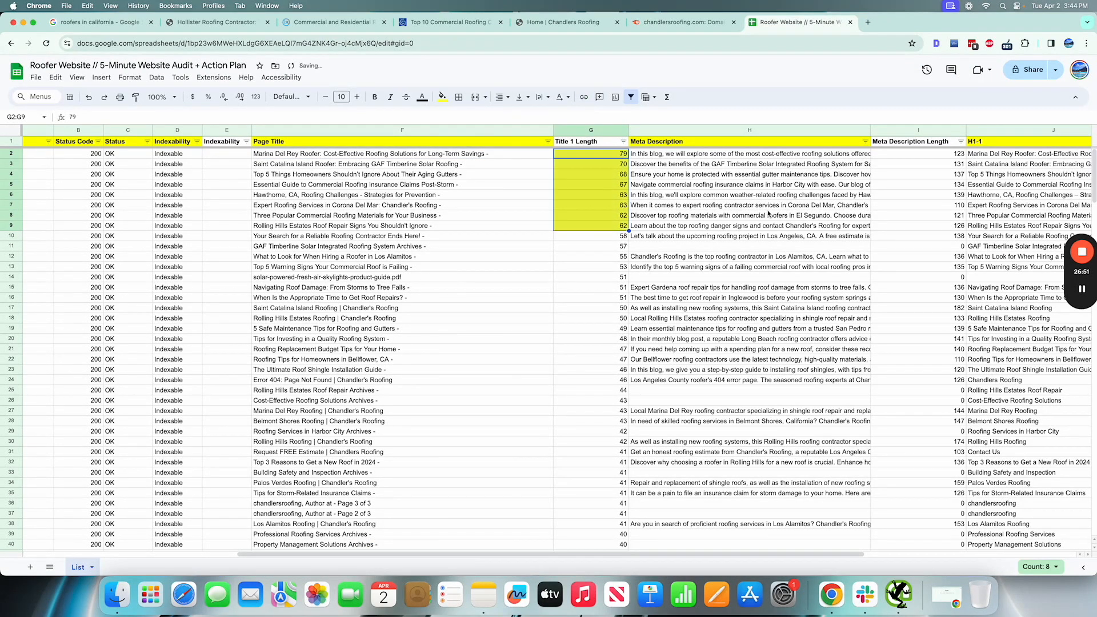
scroll(808, 203, "right", 6)
left_click(875, 154)
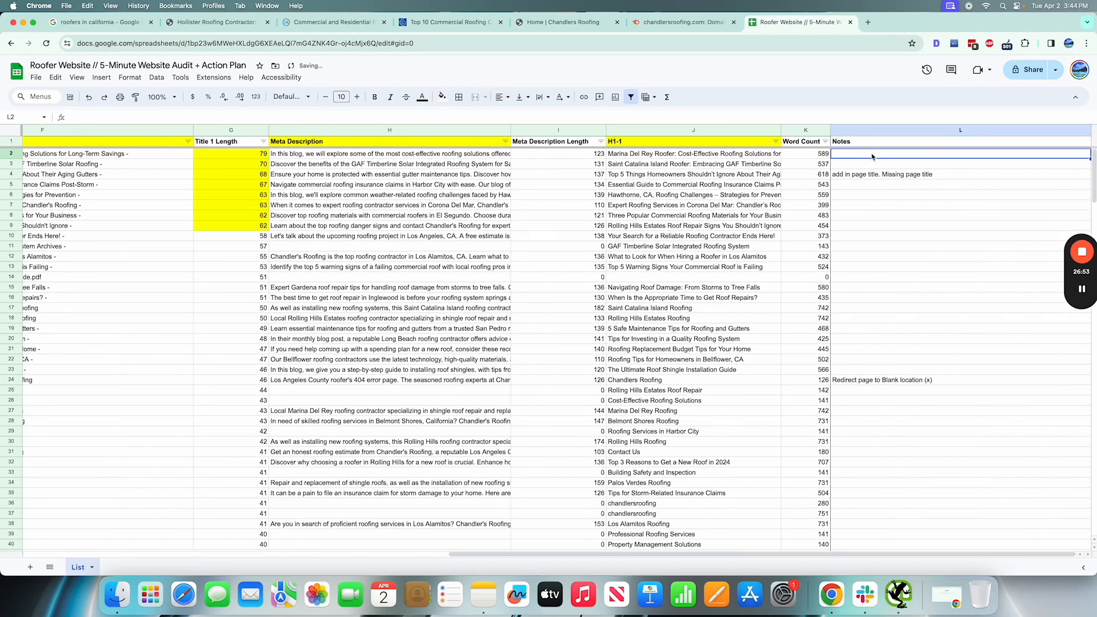
type("Optimize 8 page title")
key("Return")
Step: Copy the "Optimize 8 page titles" note into all Notes cells from L2 to L9
key("Up")
key("super+c")
left_click(267, 226, "shift")
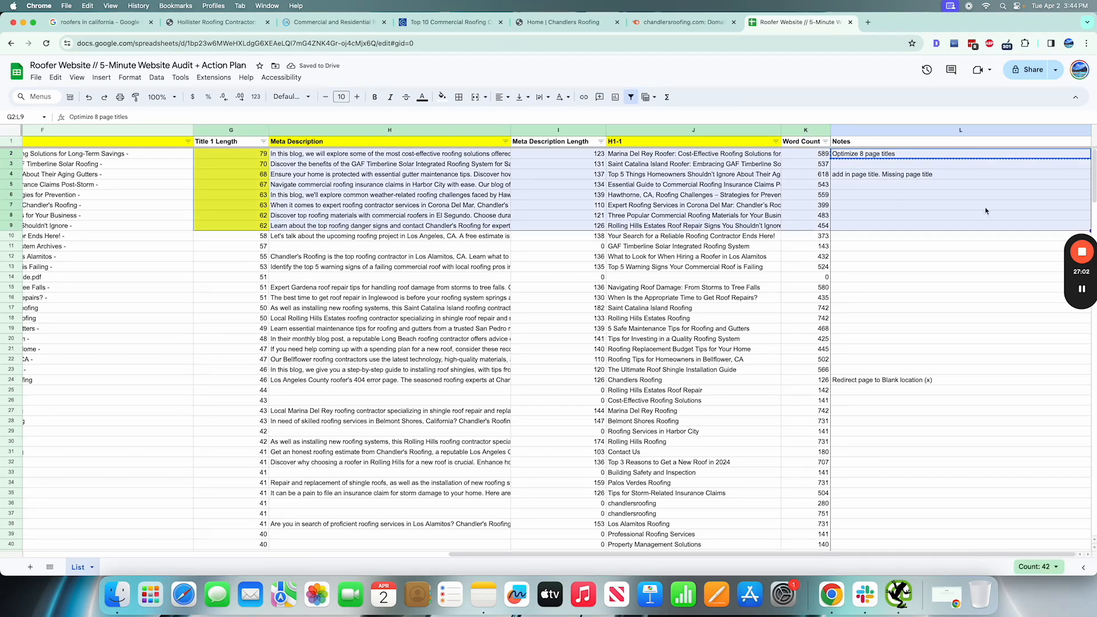
left_click(889, 228)
left_click(873, 160, "shift")
key("super+v")
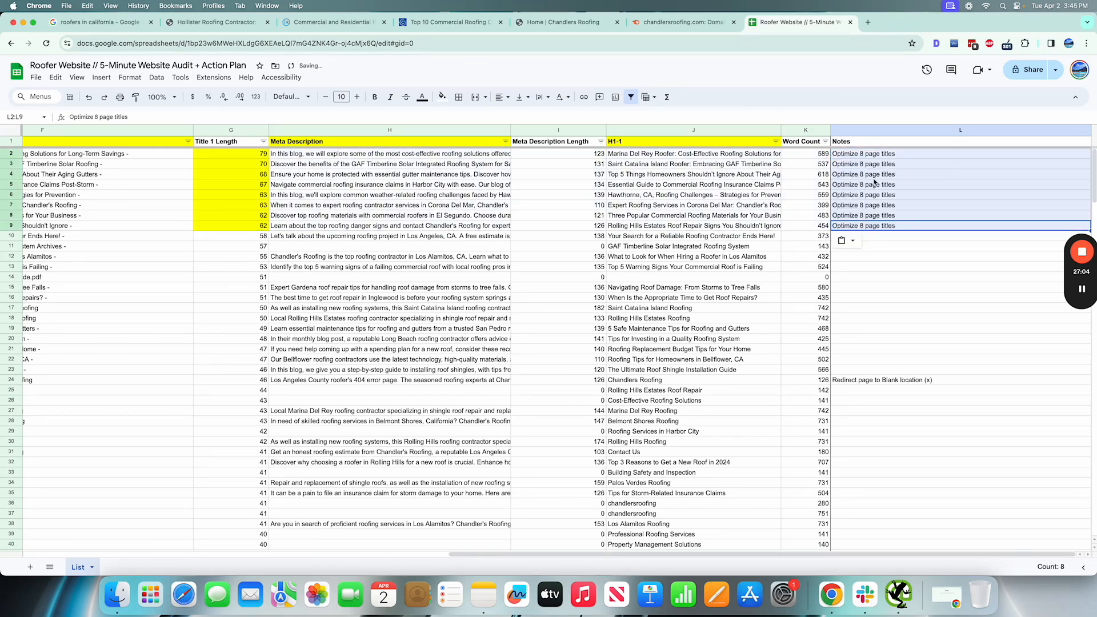
left_click(886, 238)
Step: Open the Marina Del Rey blog post from its link in the Address column, cell A2
scroll(482, 172, "left", 8)
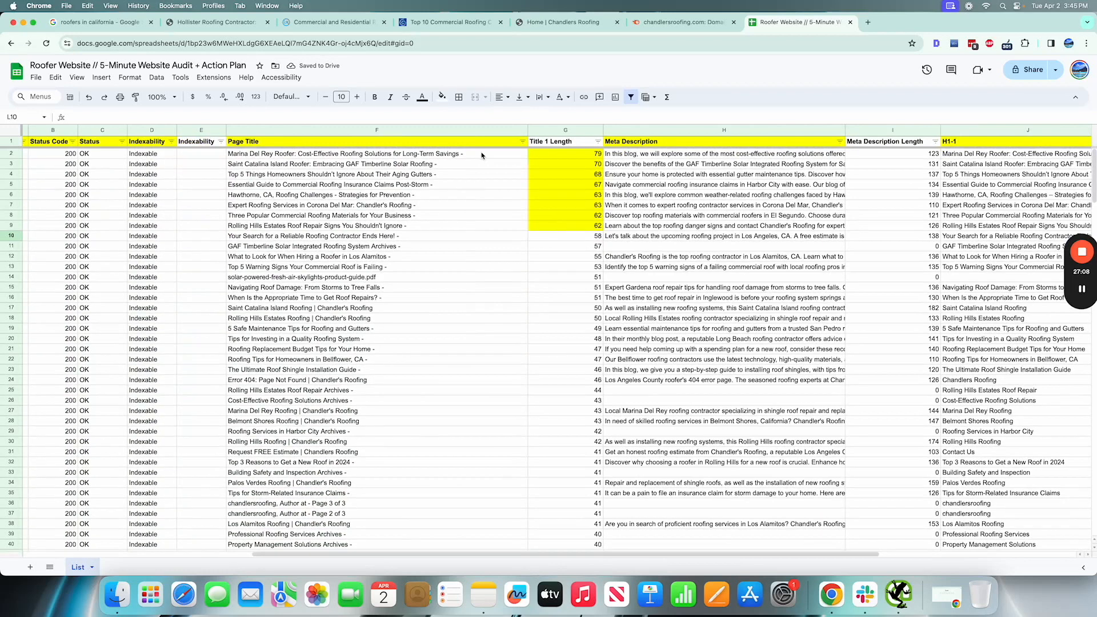
left_click(482, 155)
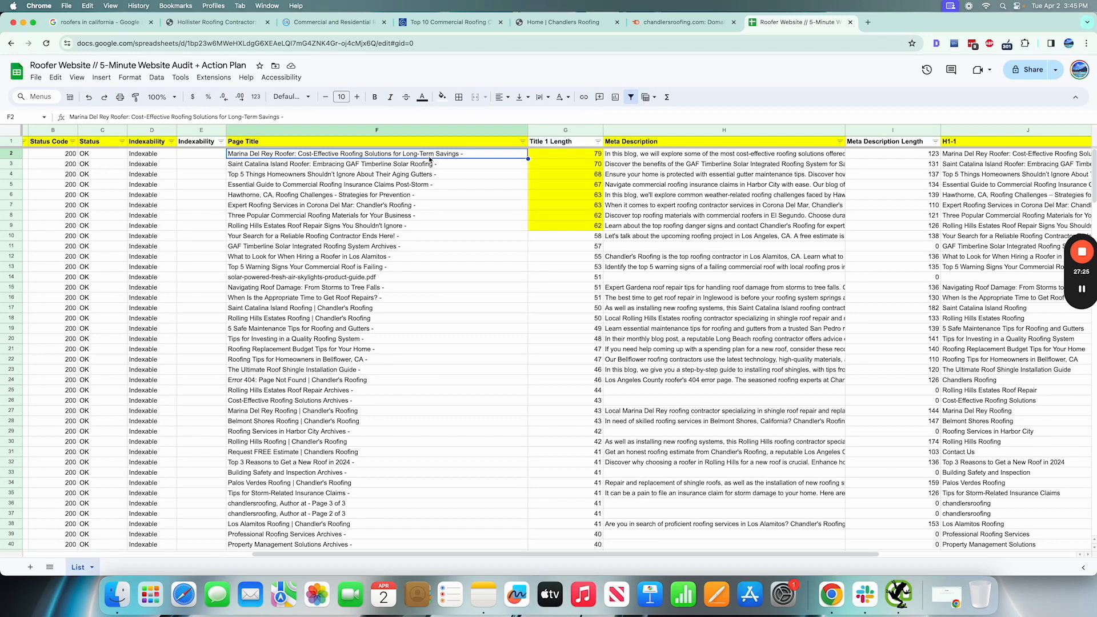
scroll(430, 160, "left", 5)
left_click(393, 155)
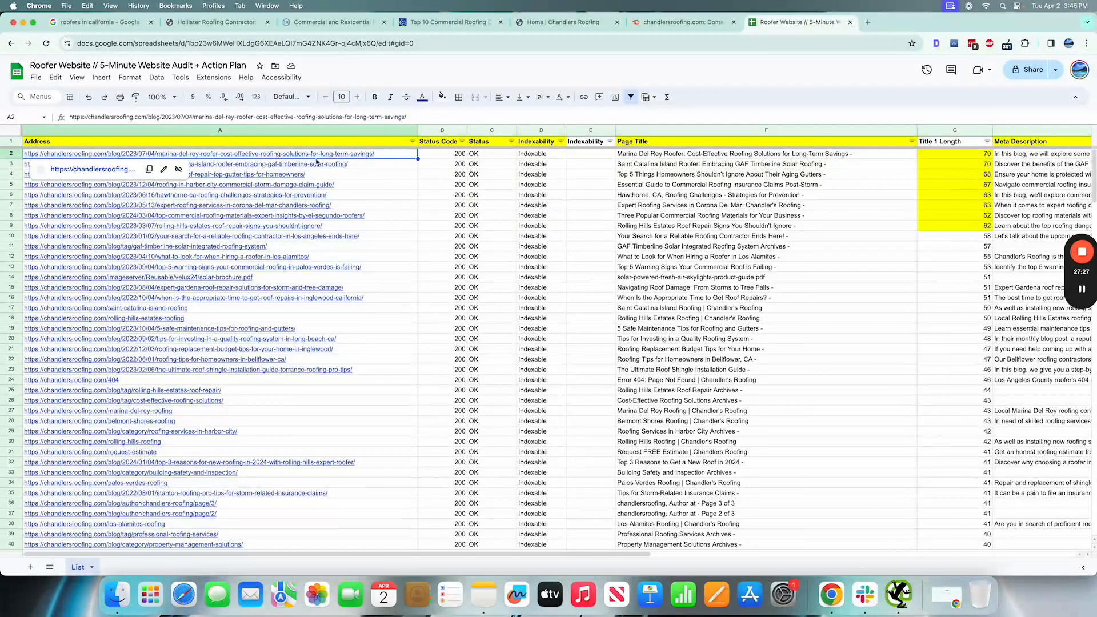
left_click(89, 170)
Step: Examine the Marina Del Rey blog post's main heading, highlighting it for comparison with the page title, and skim the content
scroll(430, 247, "down", 5)
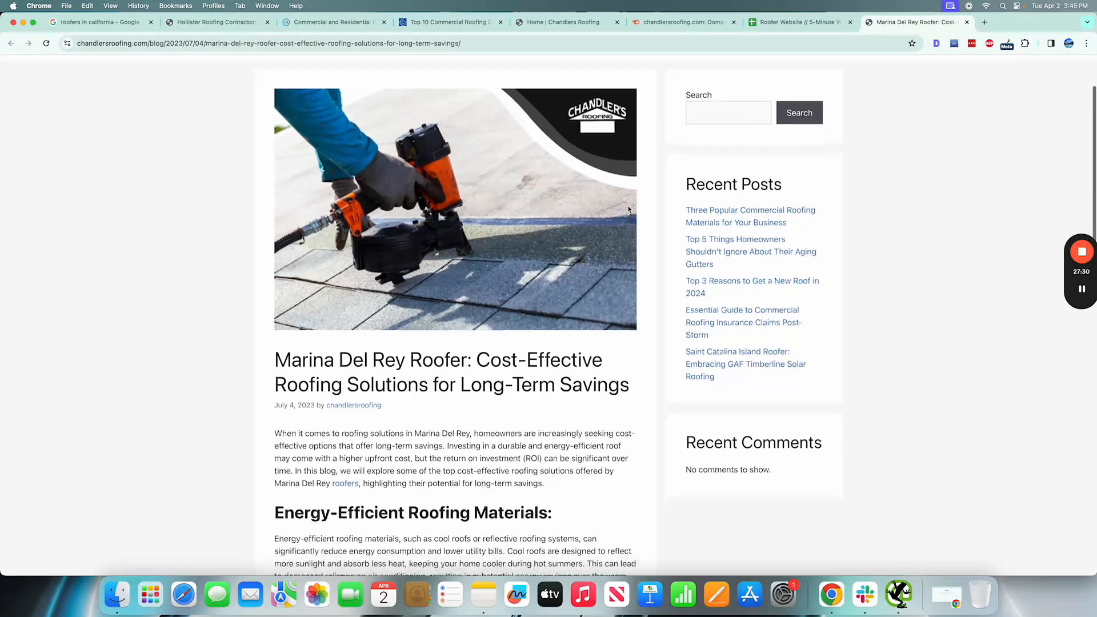
scroll(430, 247, "up", 2)
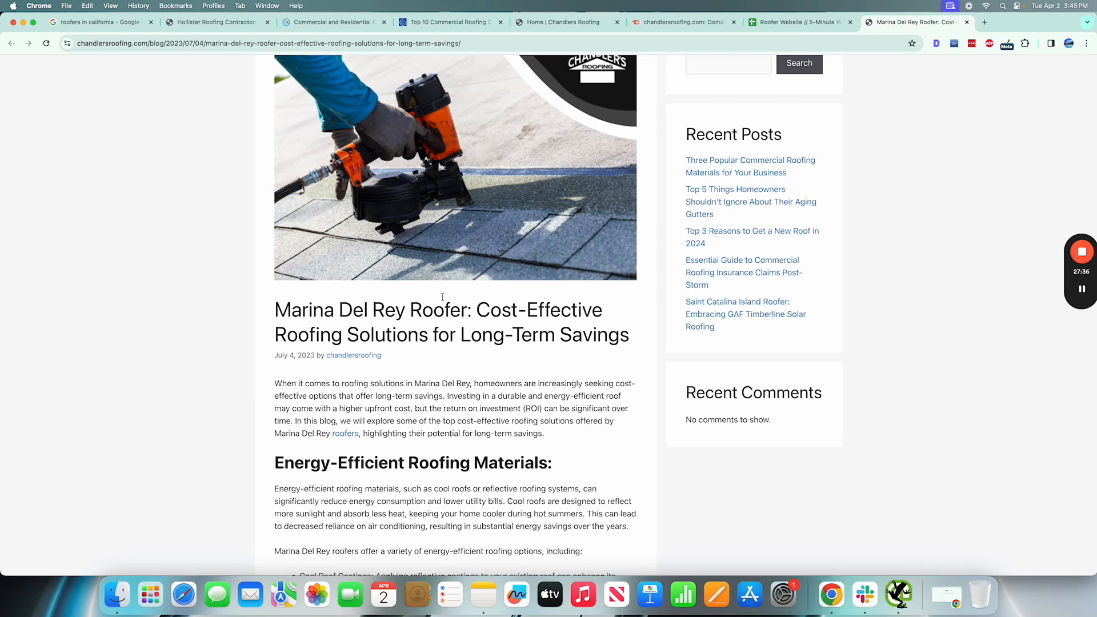
scroll(442, 296, "down", 4)
scroll(282, 226, "up", 1)
left_click_drag(282, 227, 634, 268)
scroll(633, 260, "up", 7)
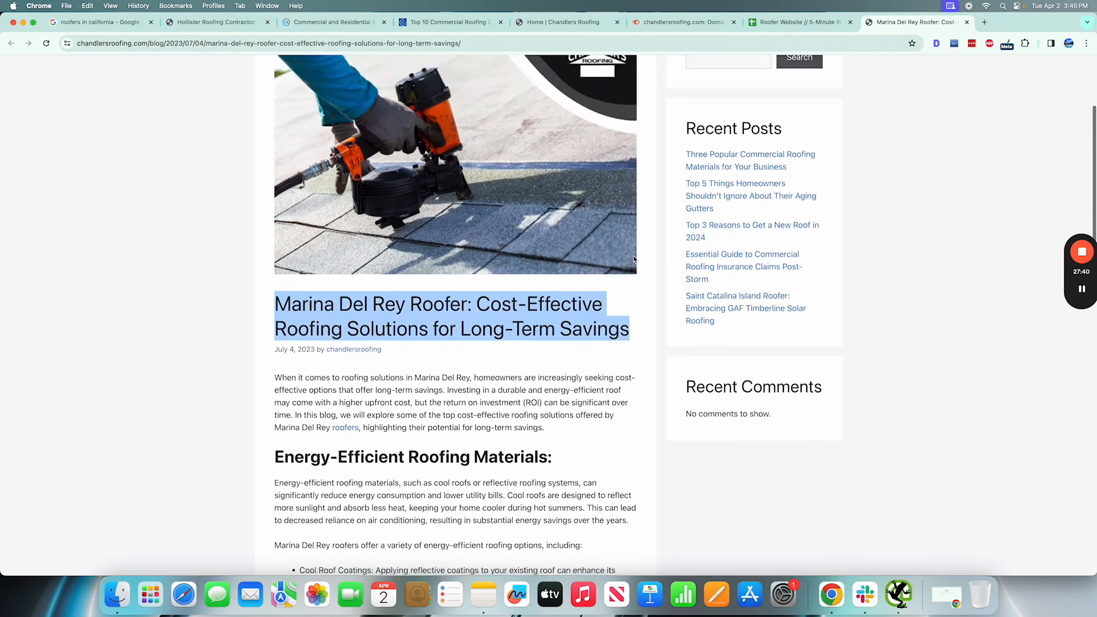
scroll(633, 259, "down", 4)
scroll(633, 260, "down", 1)
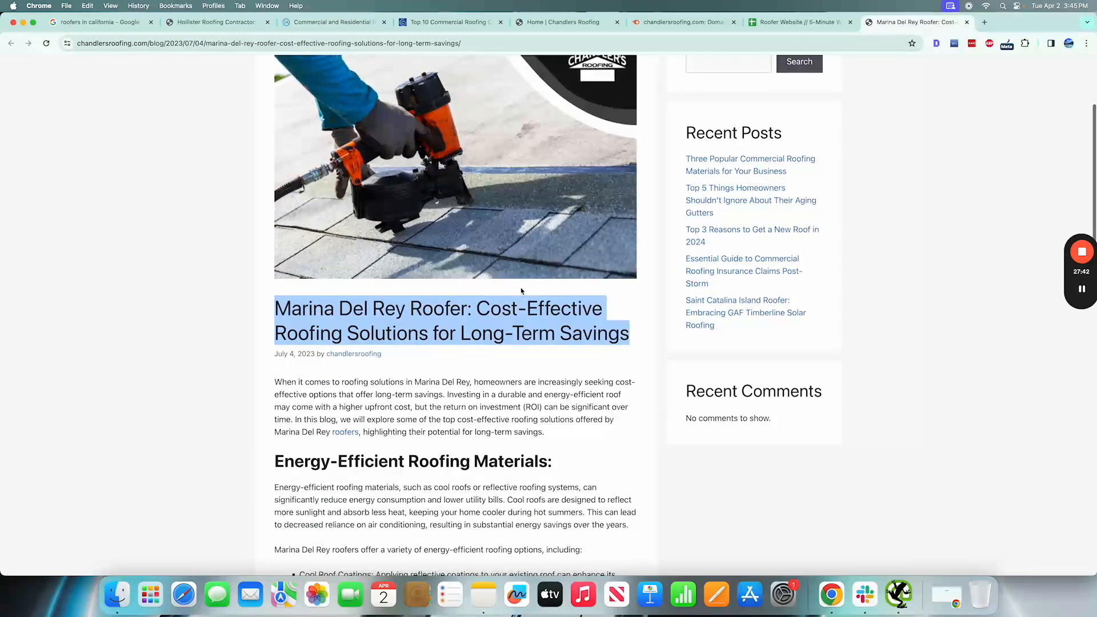
scroll(579, 278, "down", 3)
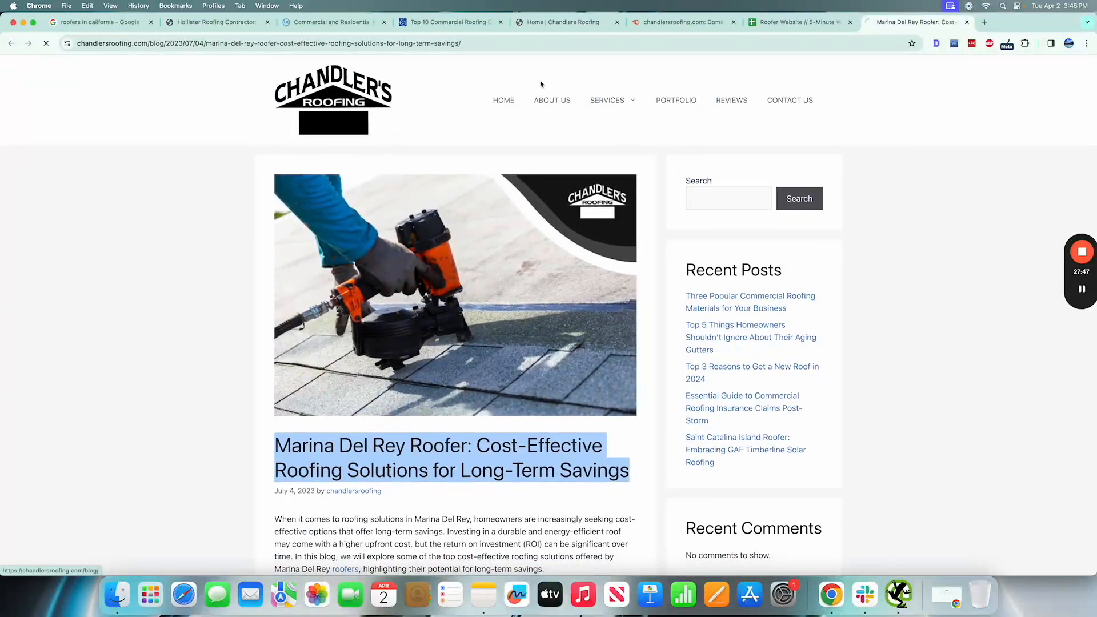
Step: Open the Chandler's Roofing home page and highlight the "Serving Los Angeles & Surrounding Cities" heading to review its wording
left_click(502, 101)
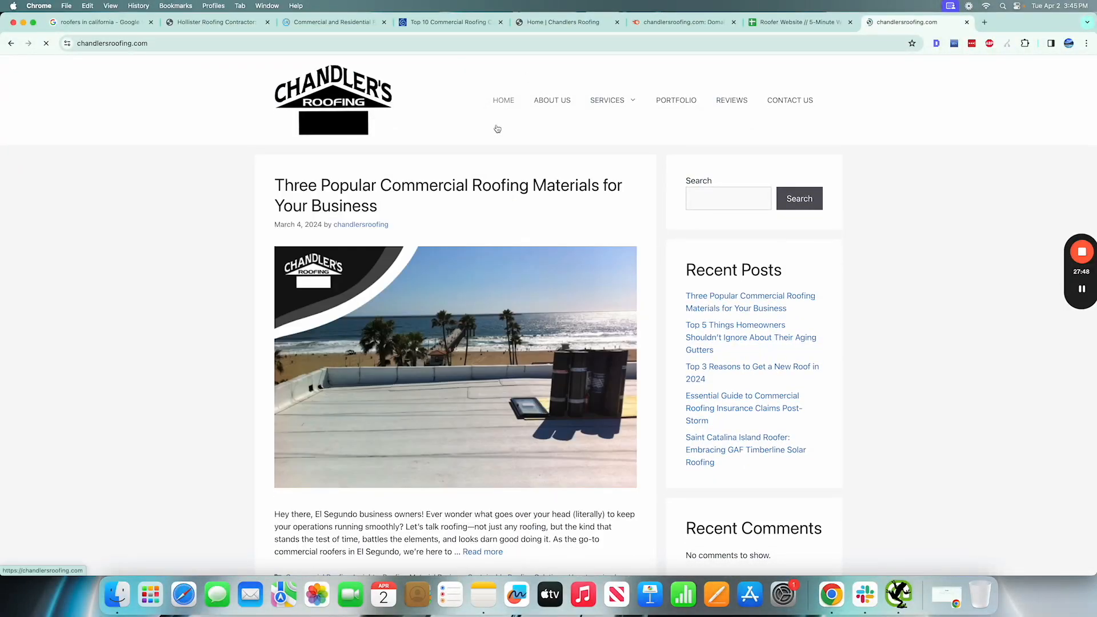
scroll(477, 232, "down", 6)
scroll(477, 232, "down", 3)
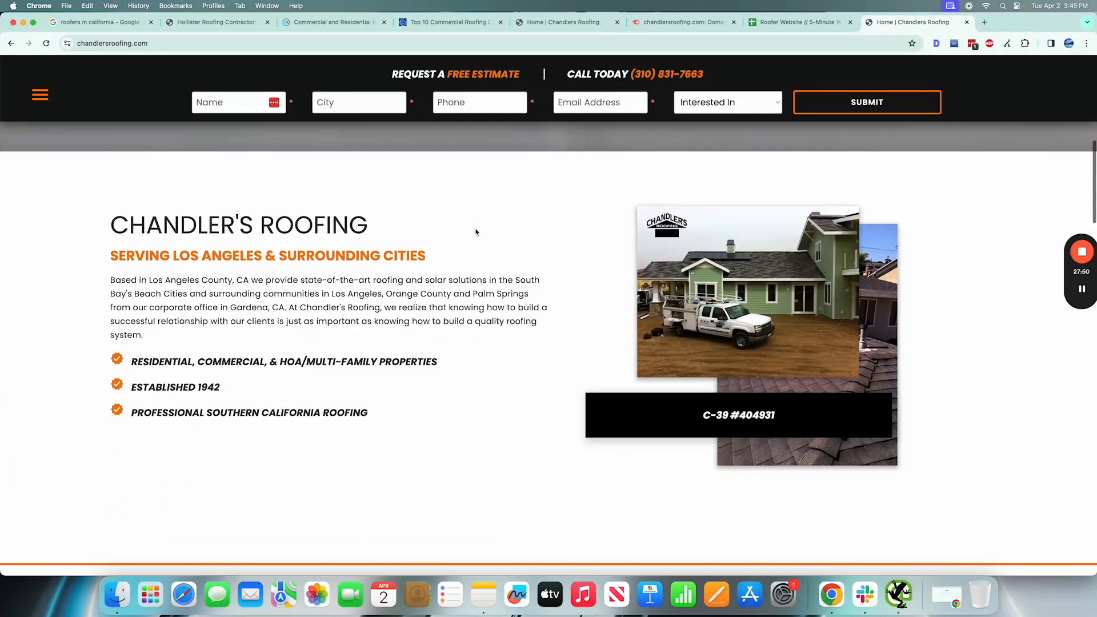
left_click_drag(110, 160, 455, 175)
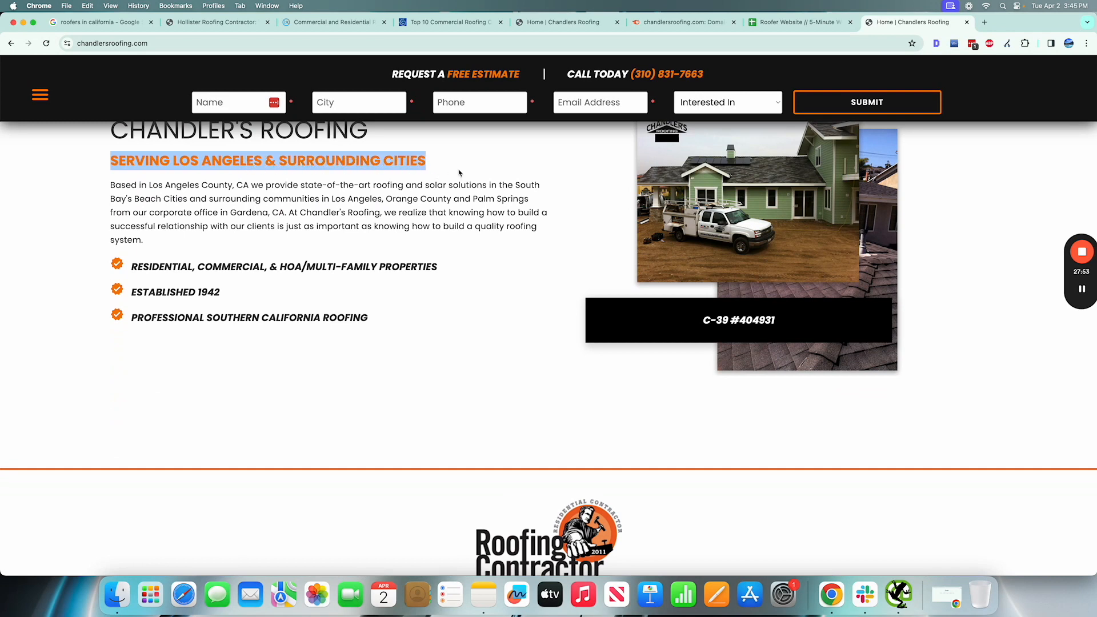
scroll(459, 173, "up", 1)
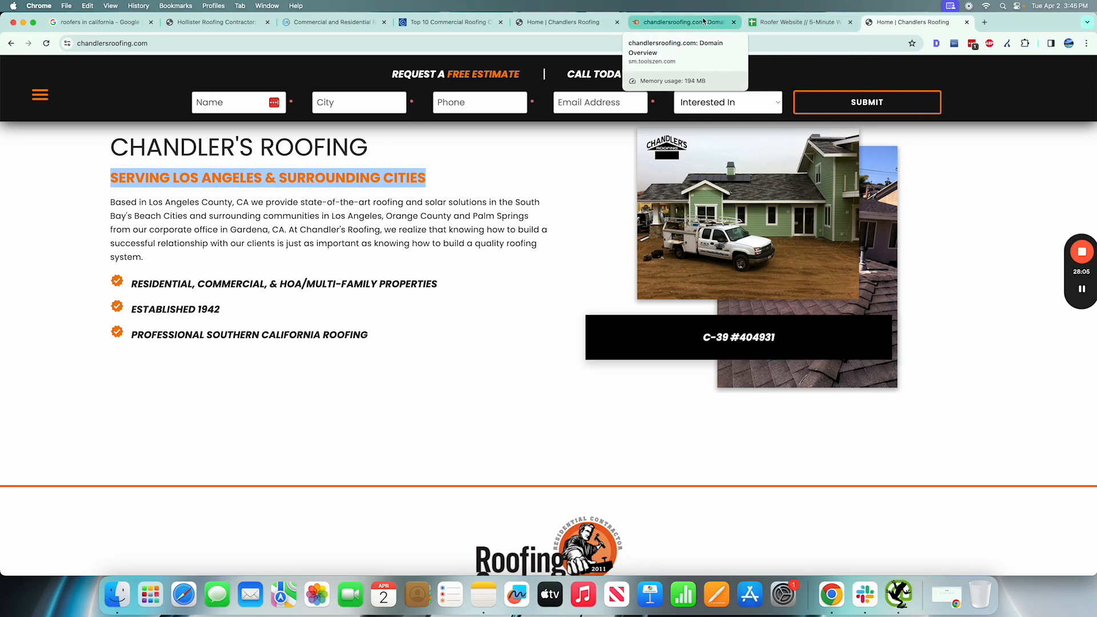
Step: Skim the Chandler's Roofing home page from the "Serving Los Angeles & Surrounding Cities" heading to the footer, and briefly check the Google results
triple_click(328, 178)
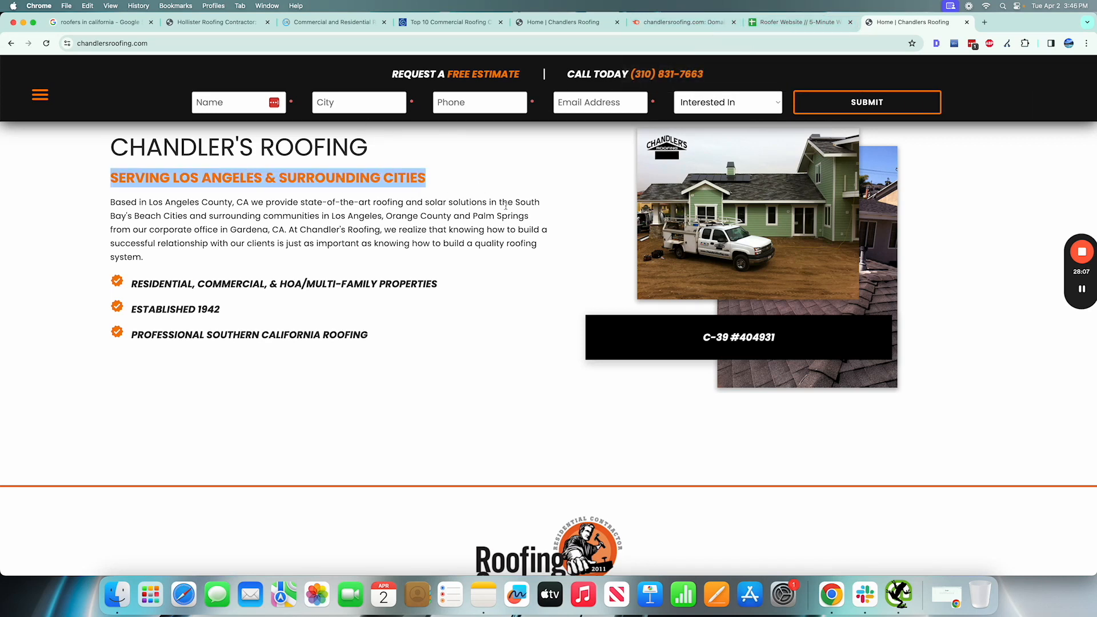
scroll(432, 227, "down", 20)
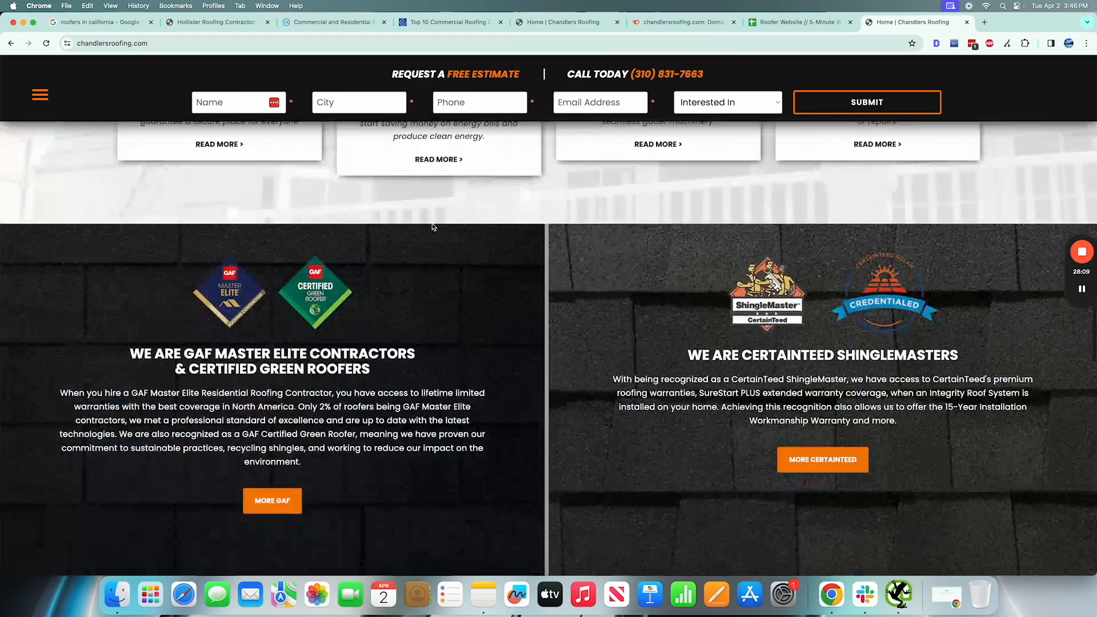
scroll(615, 447, "down", 10)
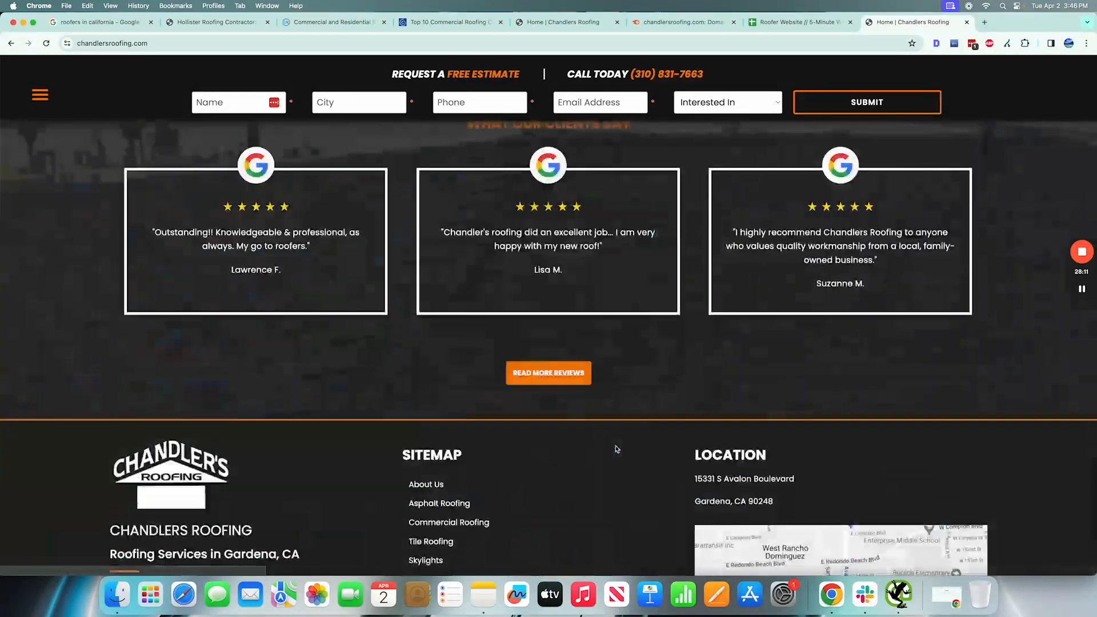
left_click(521, 23)
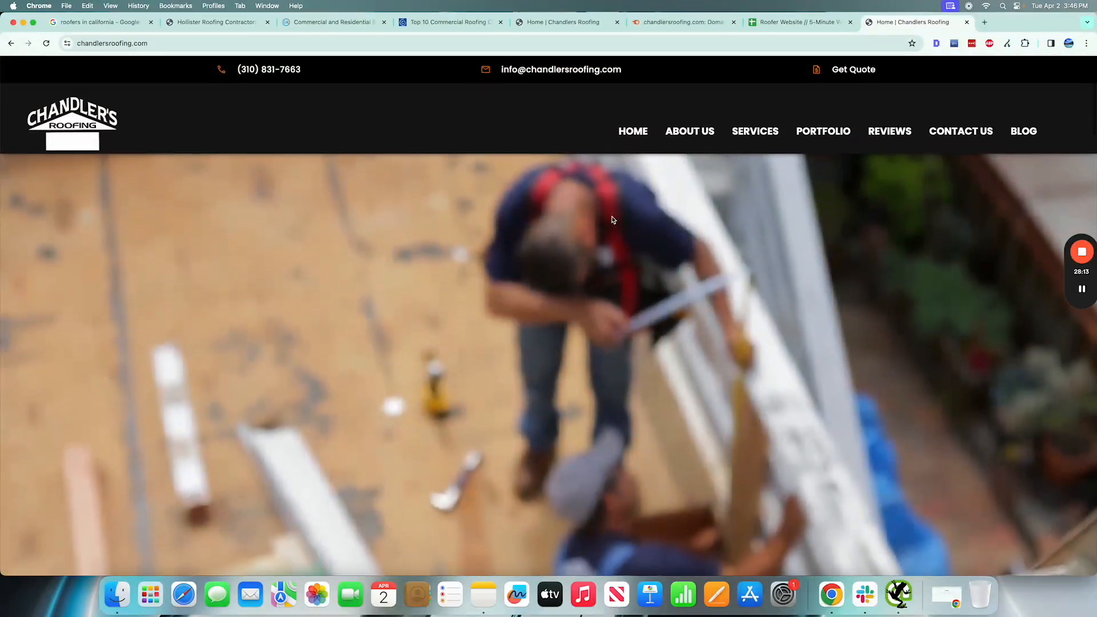
key("super+1")
scroll(331, 252, "up", 8)
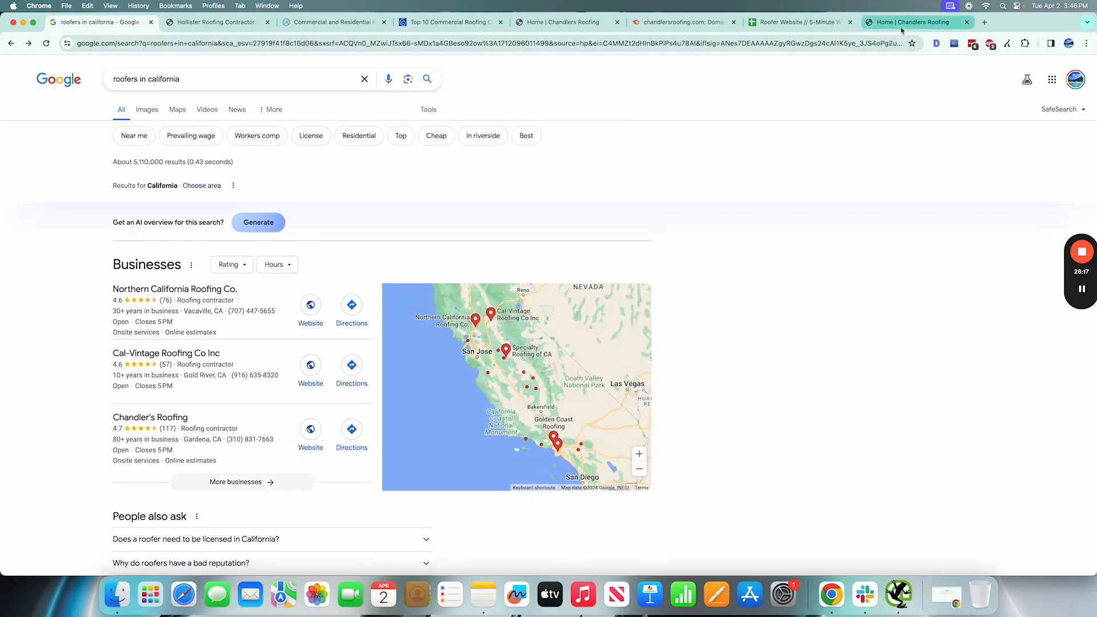
key("super+5")
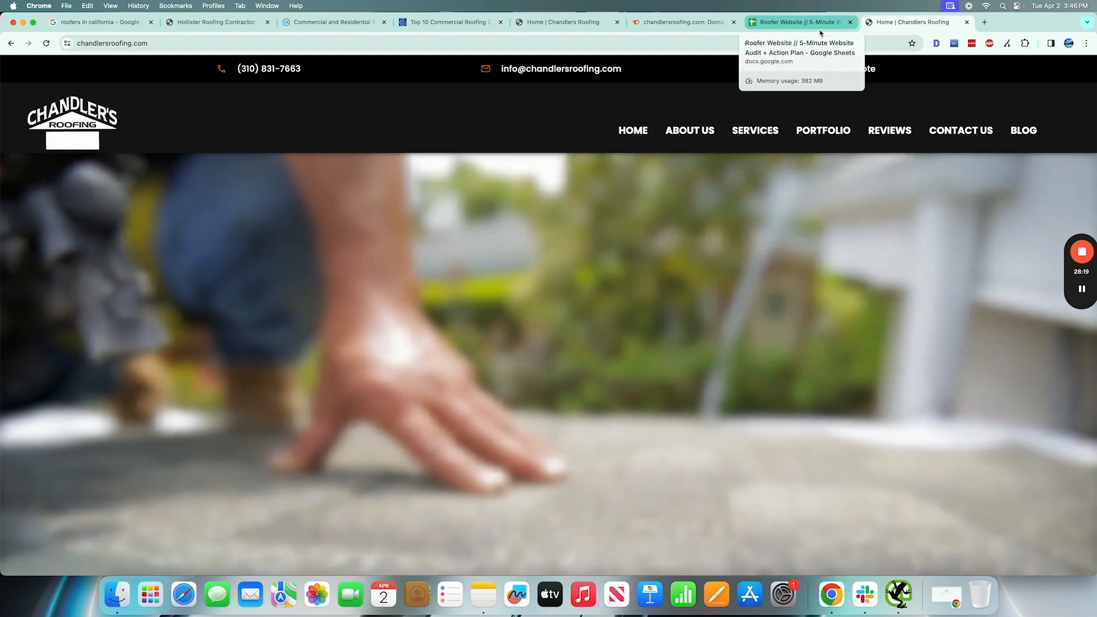
Step: Return to the audit spreadsheet, select the overlong page titles in F2:F9, and highlight the trailing dash of the title in F9
left_click(837, 25)
scroll(599, 226, "right", 4)
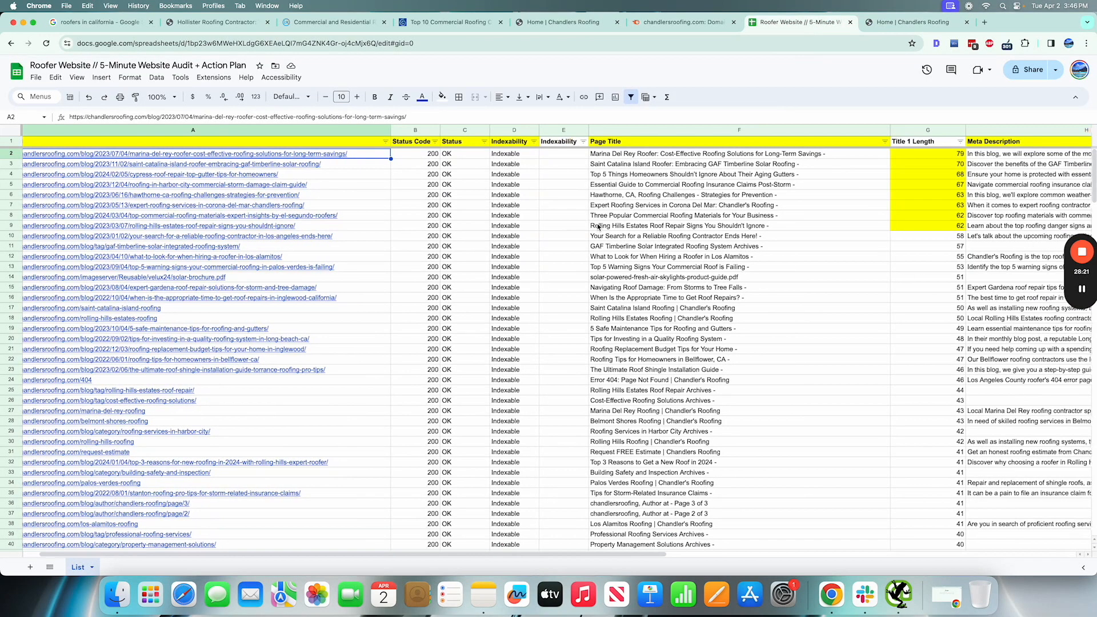
scroll(597, 227, "right", 8)
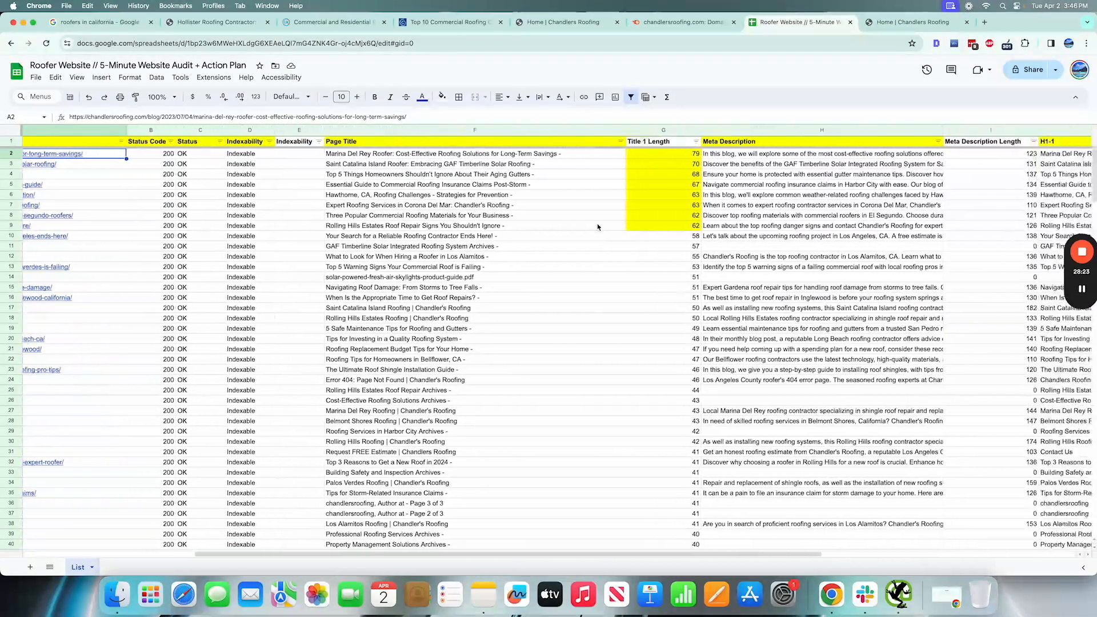
left_click(588, 229)
left_click_drag(589, 229, 584, 158)
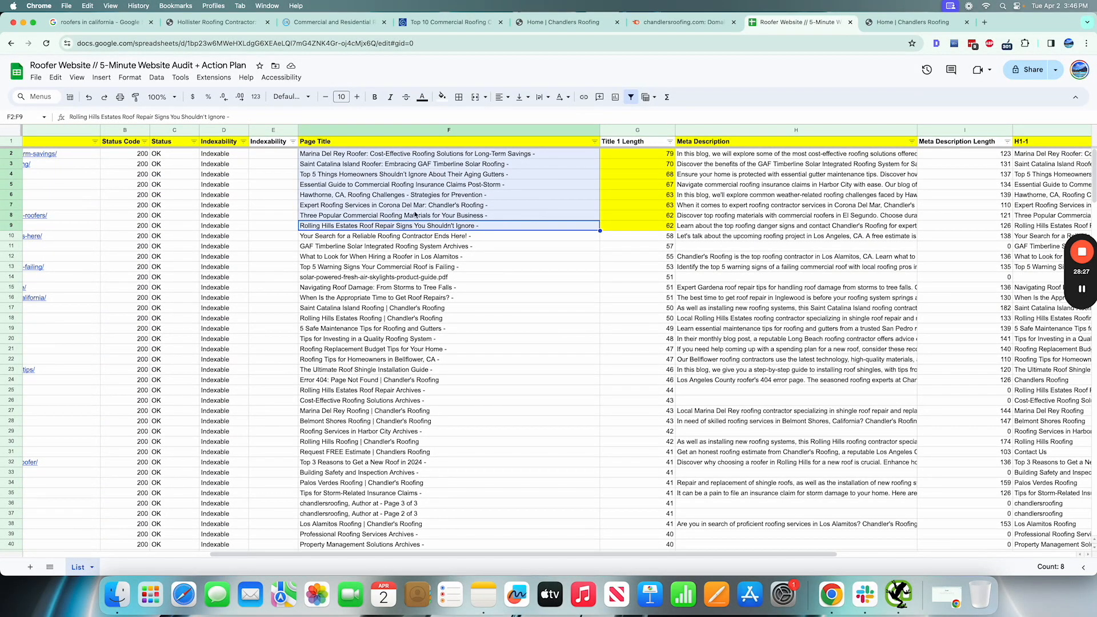
scroll(416, 215, "right", 1)
scroll(415, 215, "left", 3)
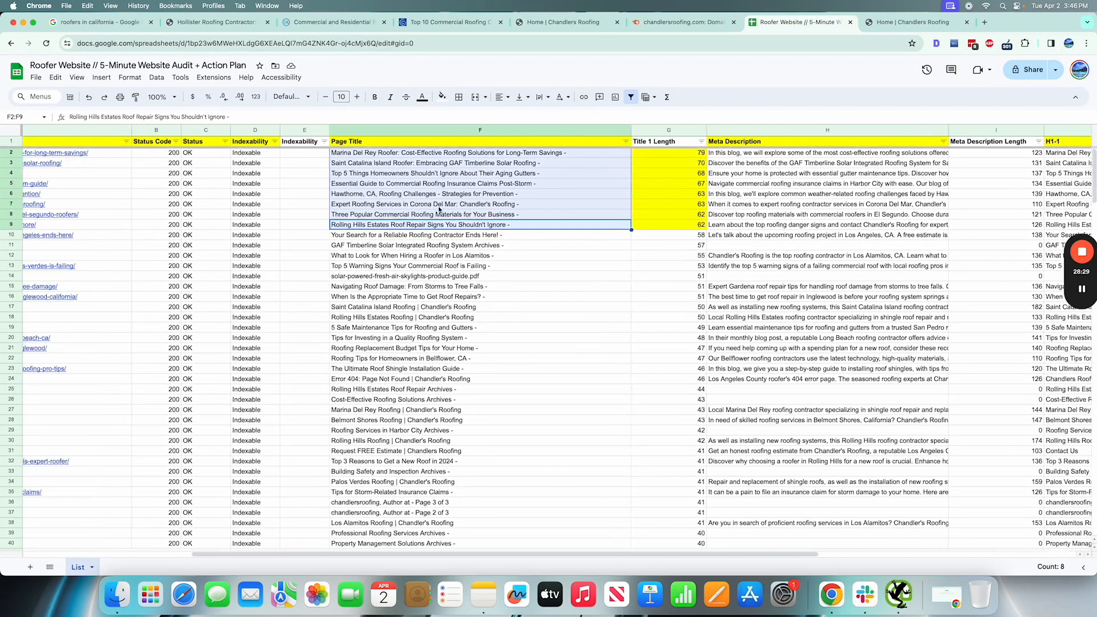
left_click(545, 156)
left_click(587, 227, "shift")
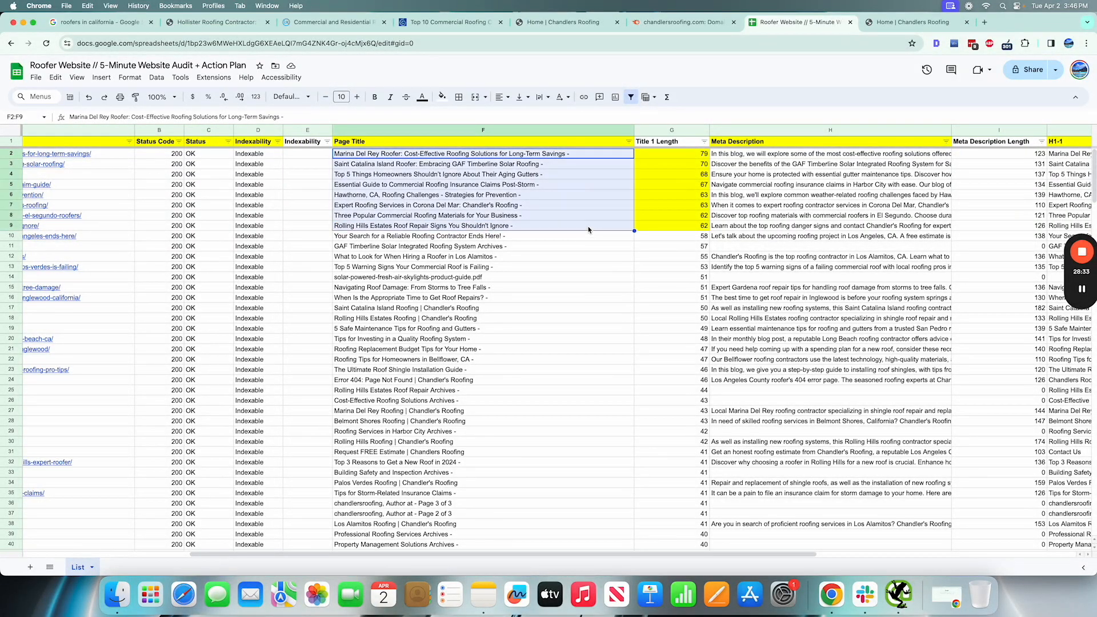
double_click(522, 225)
left_click_drag(506, 227, 531, 224)
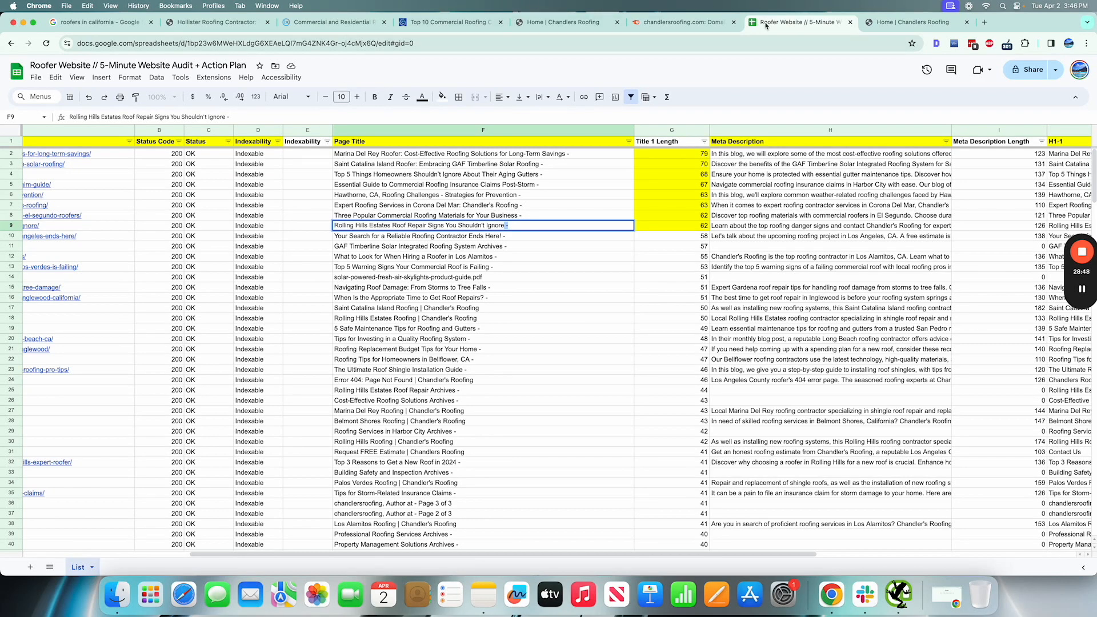
Step: Inspect the home page's SEO title with the browser extension, highlight "Chandlers Roofing" in it, and close the page
left_click(913, 23)
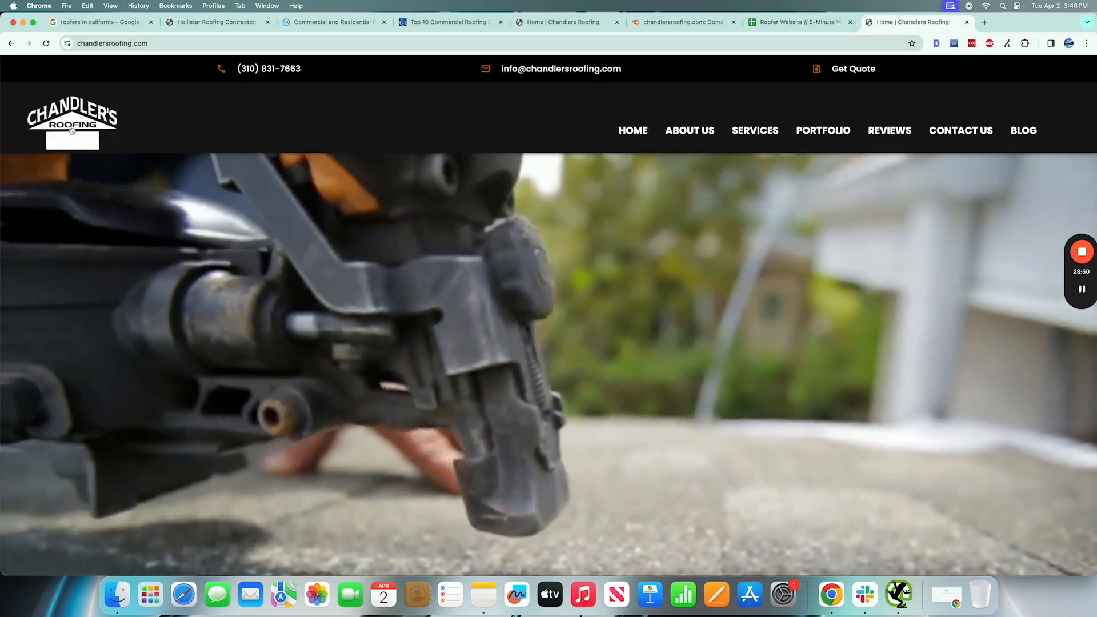
left_click(937, 43)
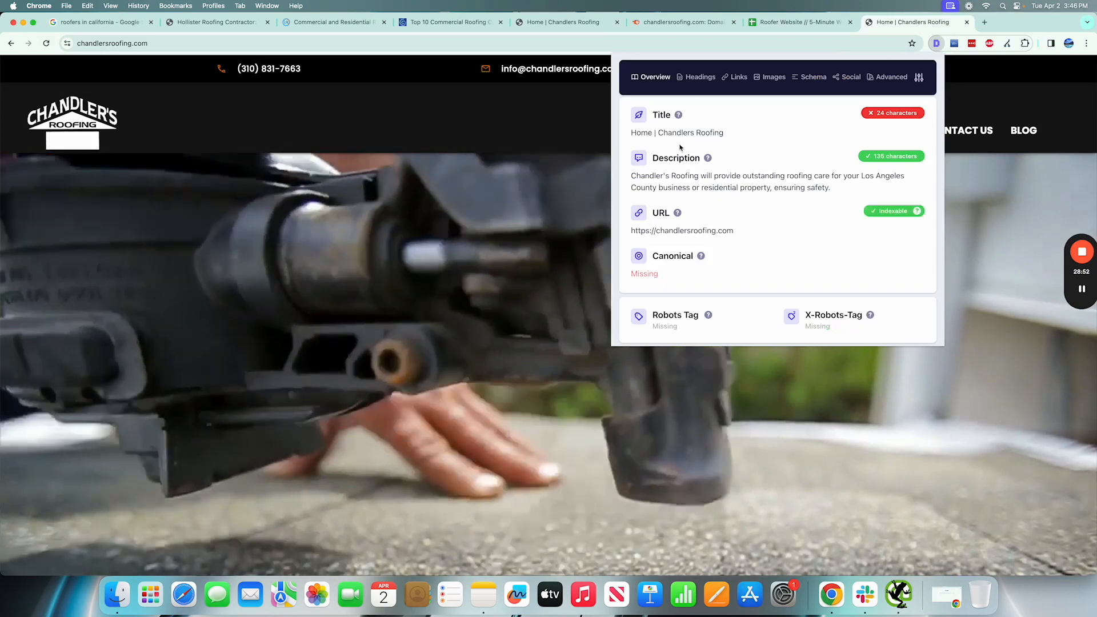
left_click_drag(658, 133, 741, 135)
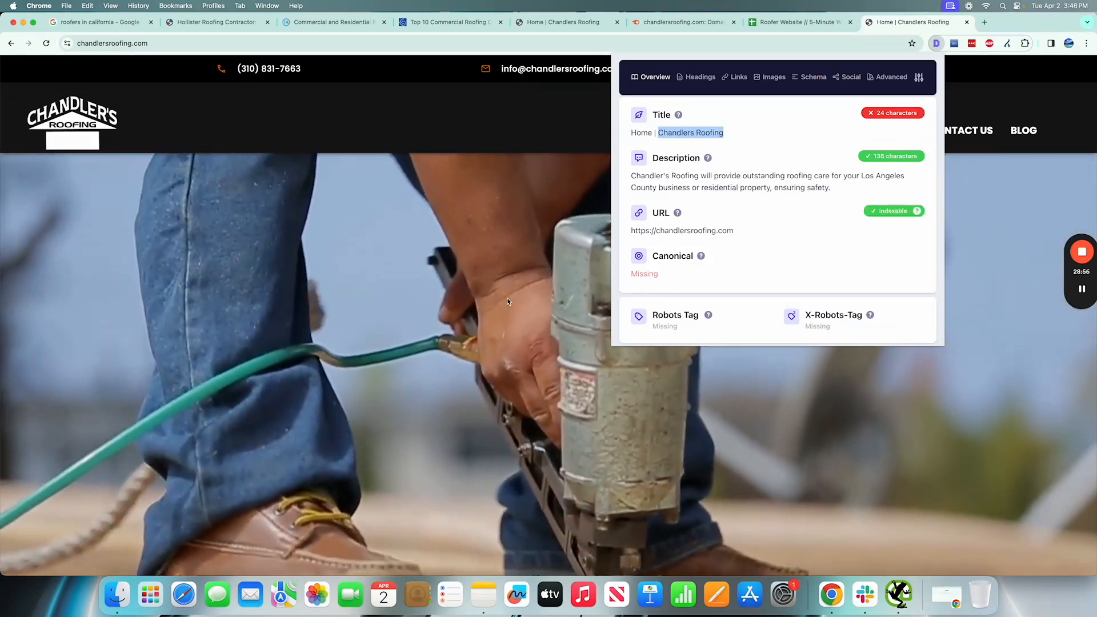
key("super+w")
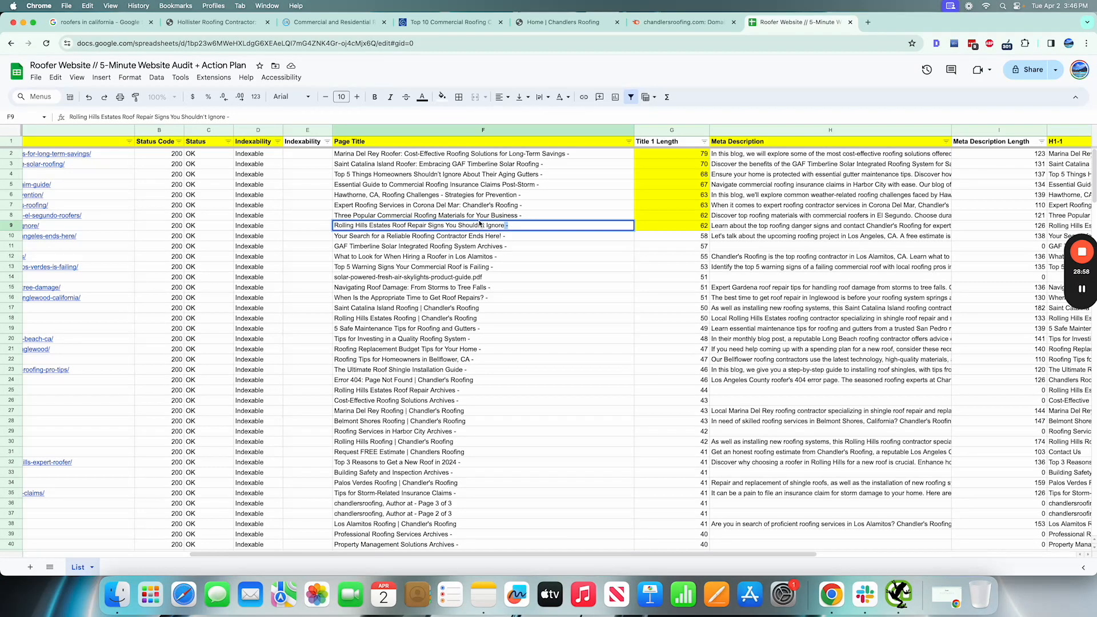
Step: Replace the page title in cell F9 with the start of a title template, "Search query / Keyword |"
key("super+a")
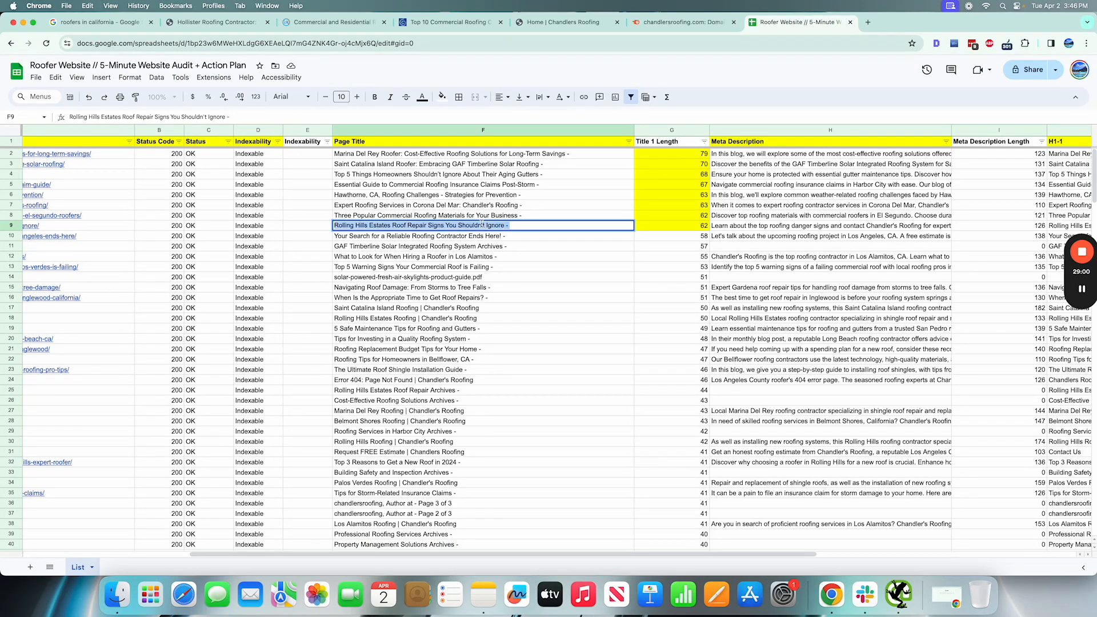
left_click(406, 225)
triple_click(470, 224)
type("Seas")
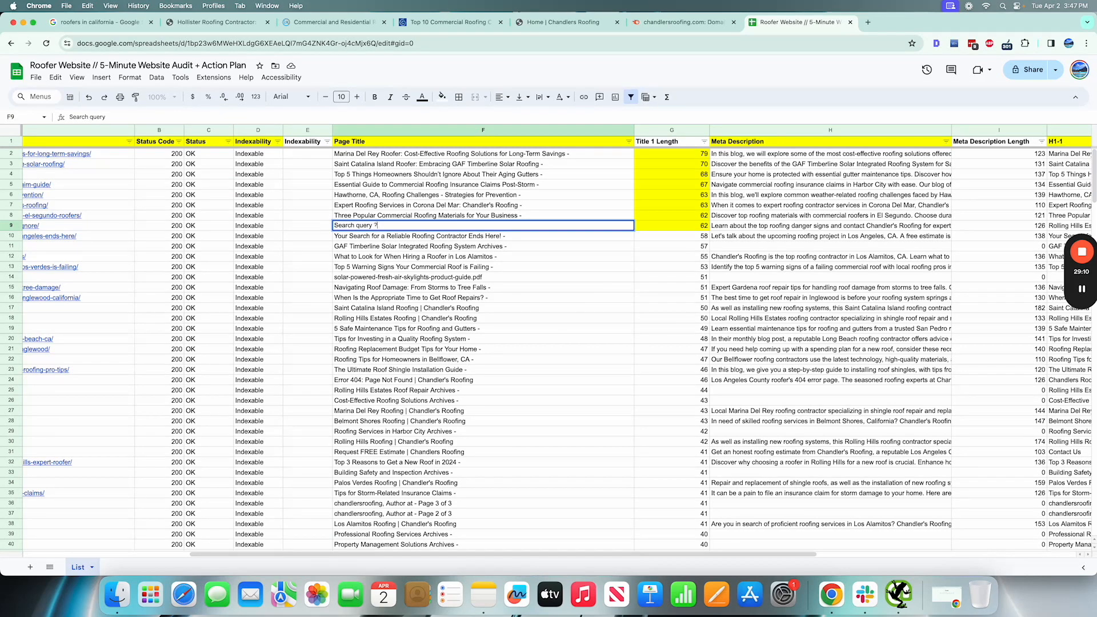
type("ch query / Keyword |")
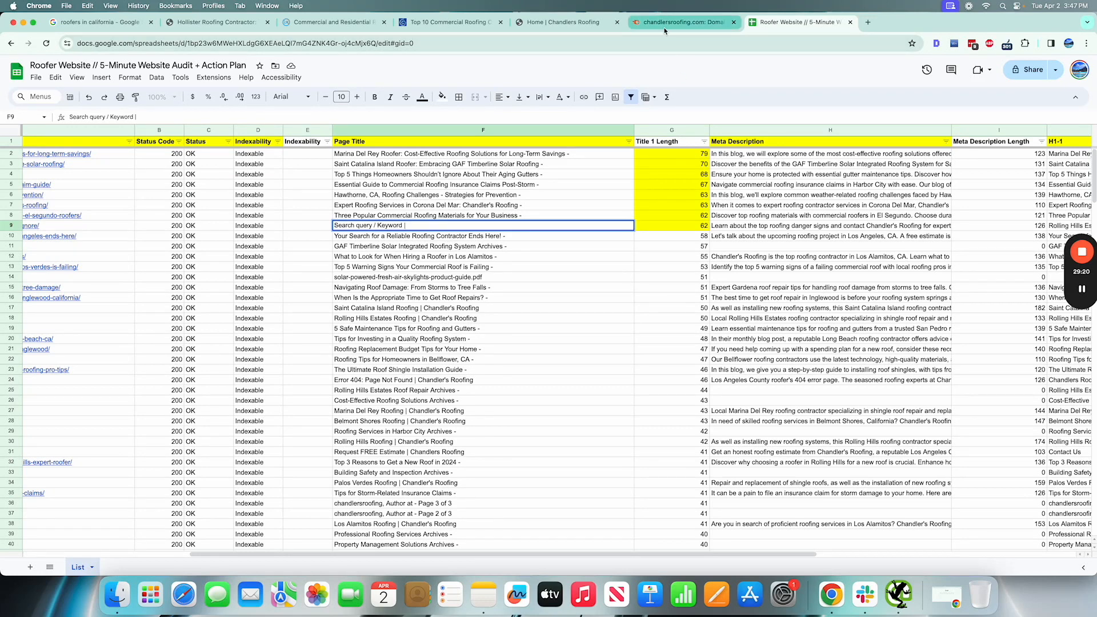
Step: Open Moz's title tag guide with the free preview tool in a new tab
key("super+t")
type("moz")
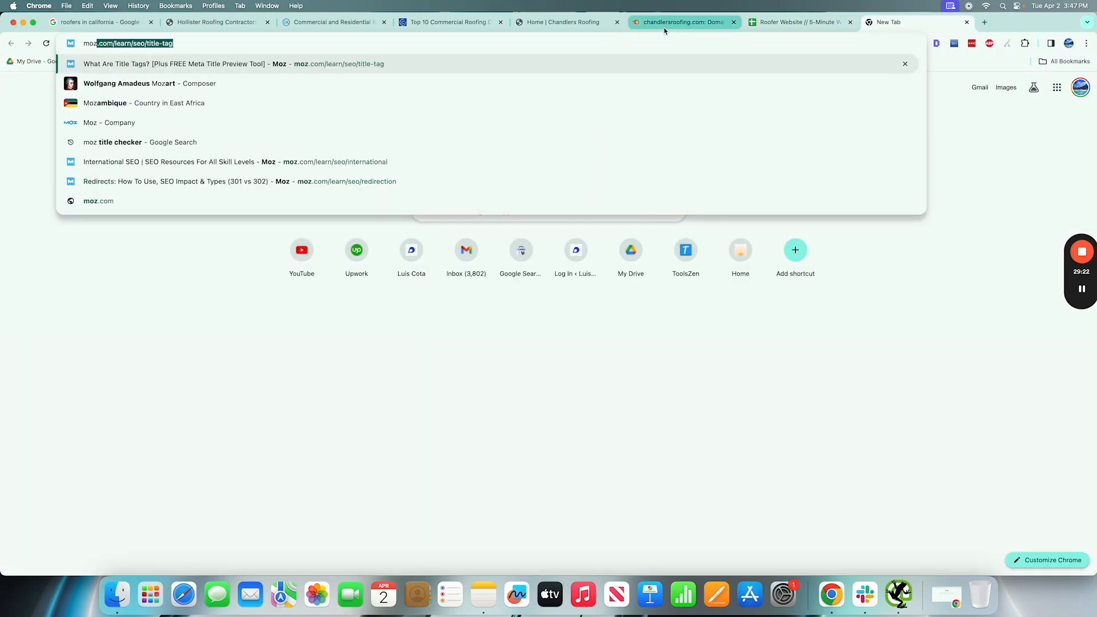
left_click(169, 66)
Step: Examine the note on title width and character limits under Moz's Title Tag Preview Tool, highlighting its key phrases
scroll(584, 364, "down", 3)
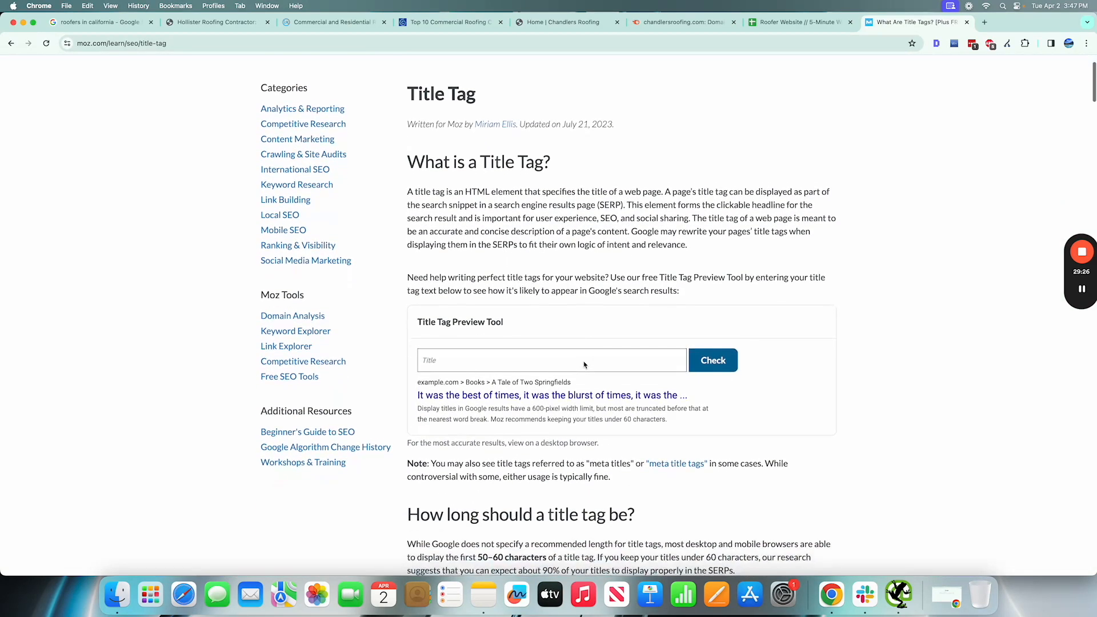
scroll(584, 364, "down", 1)
left_click_drag(532, 404, 605, 405)
left_click_drag(691, 394, 569, 392)
double_click(638, 391)
scroll(638, 393, "up", 1)
scroll(638, 393, "up", 3)
scroll(638, 392, "down", 3)
scroll(638, 392, "up", 1)
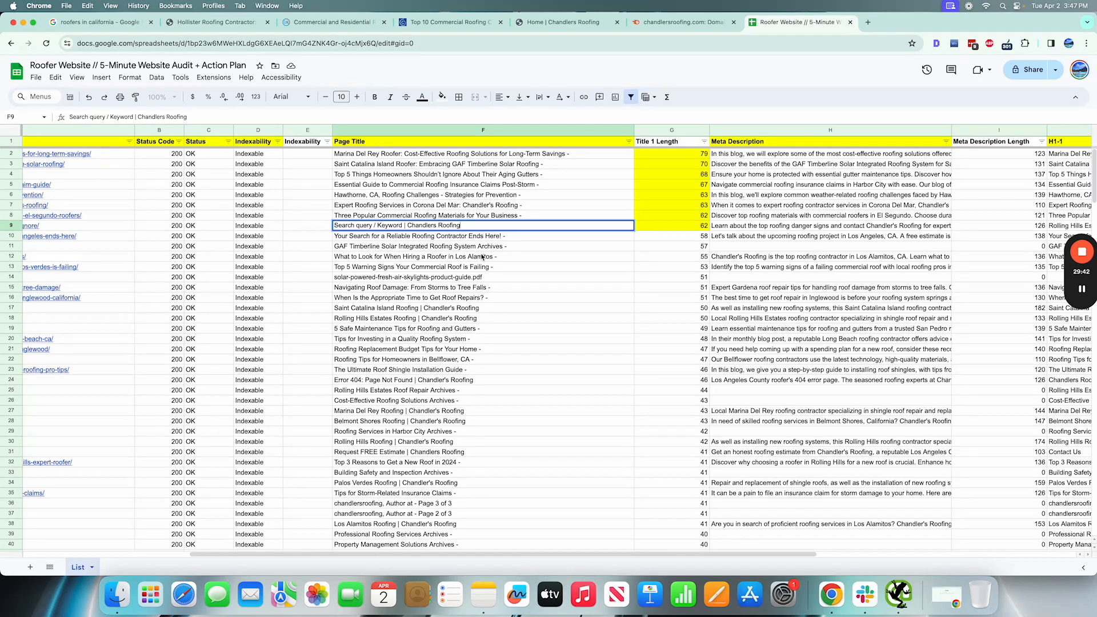
Step: Finish the title template in cell F9 as "Search query / Keyword | Chandlers Roofing" and reopen the cell to review its text
key("Return")
double_click(409, 226)
key("super+a")
left_click(508, 227)
Step: Review how the page titles are worded in the Google results for "roofers in california"
left_click(97, 22)
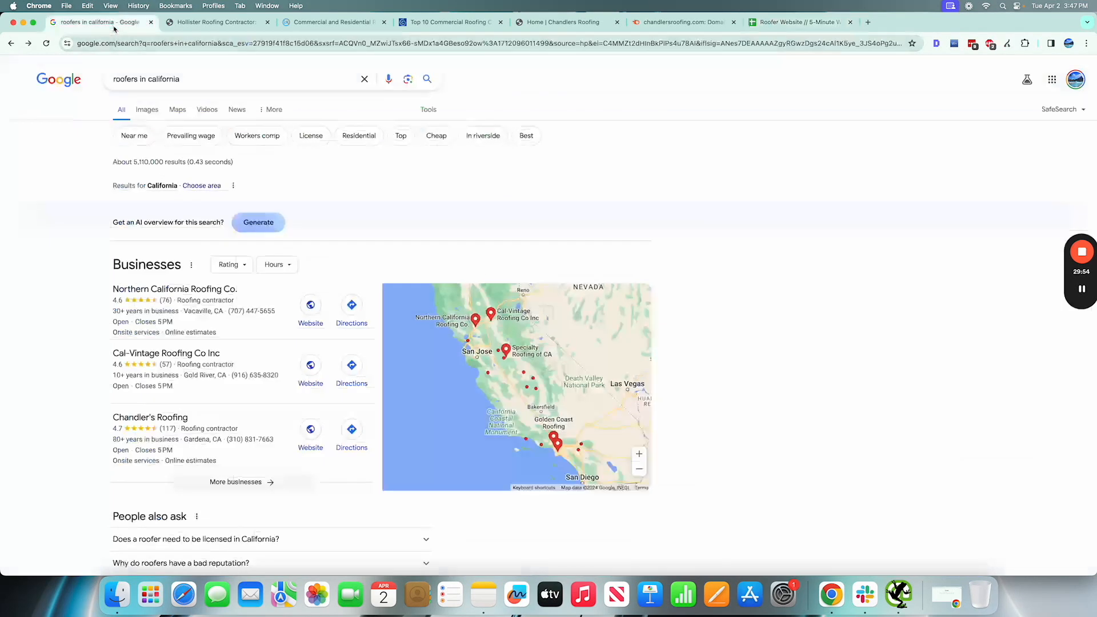
scroll(195, 313, "down", 10)
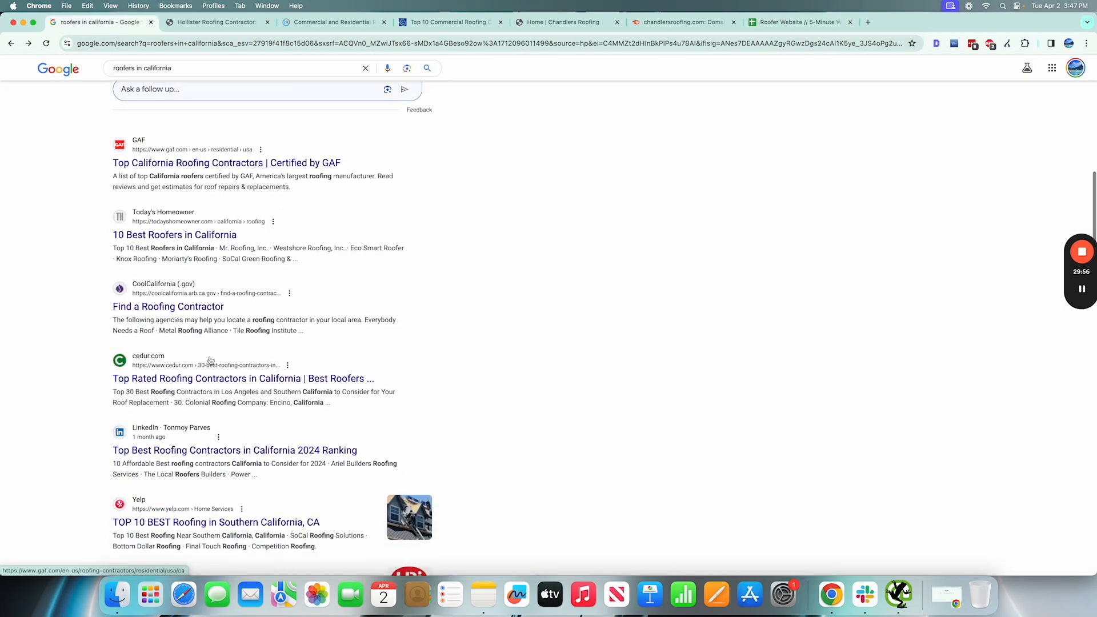
scroll(197, 236, "down", 3)
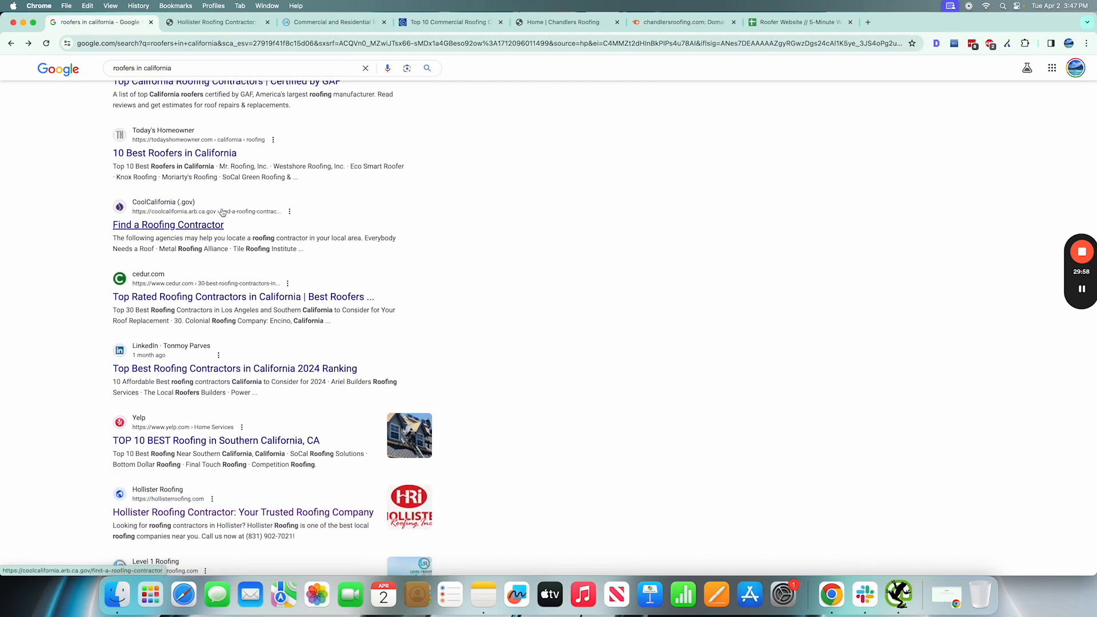
scroll(342, 284, "down", 8)
scroll(342, 284, "up", 15)
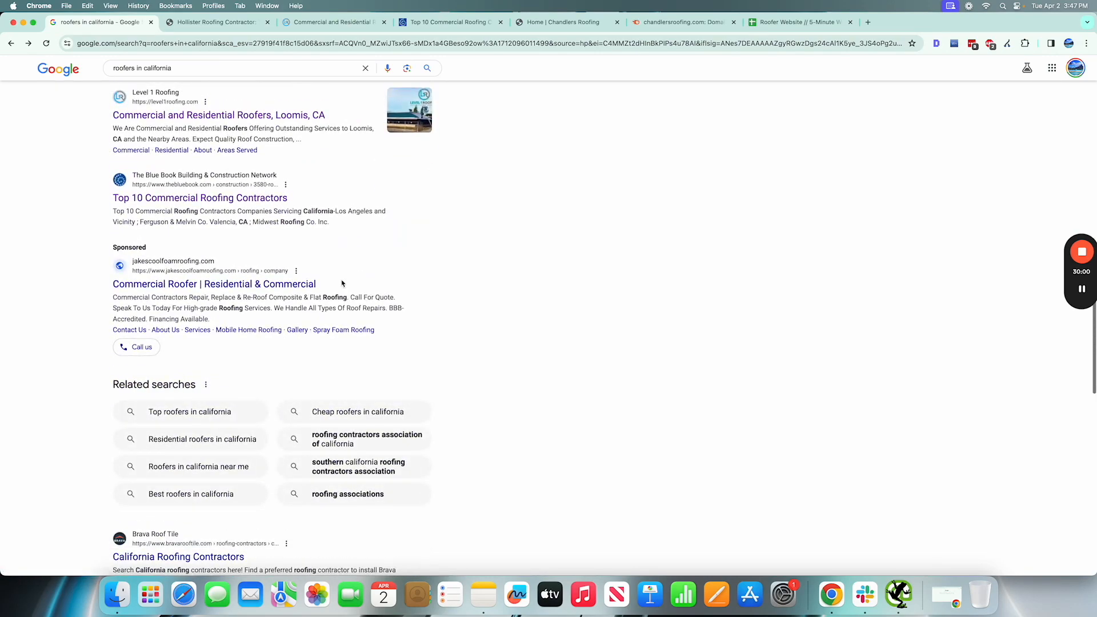
Step: Change the Google query to "roofers in los angeles" and run the search
double_click(157, 71)
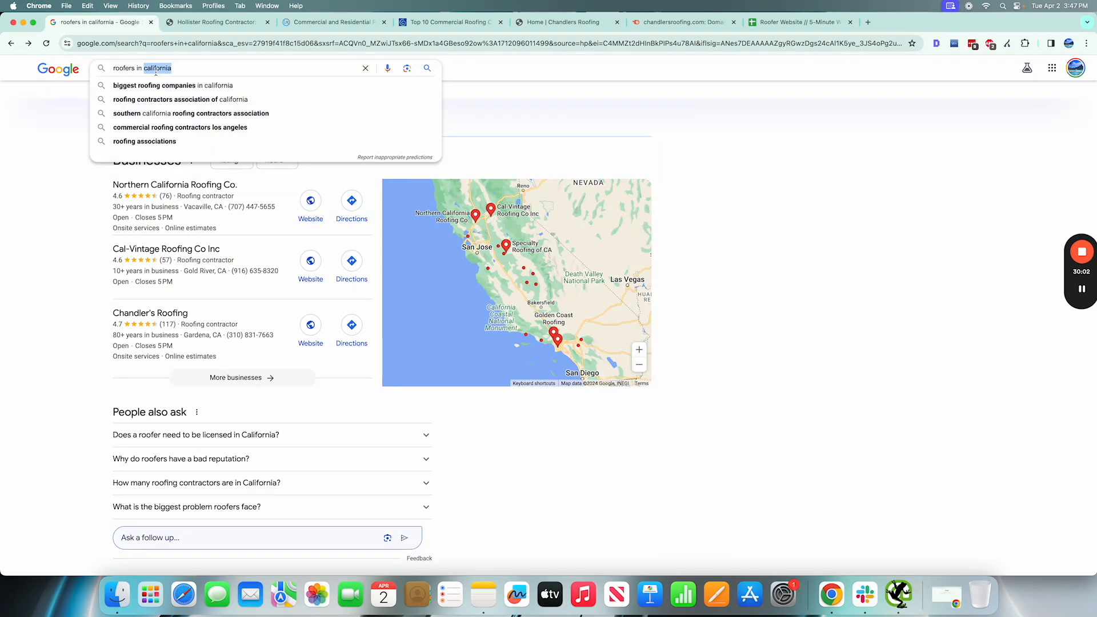
type("los anagel")
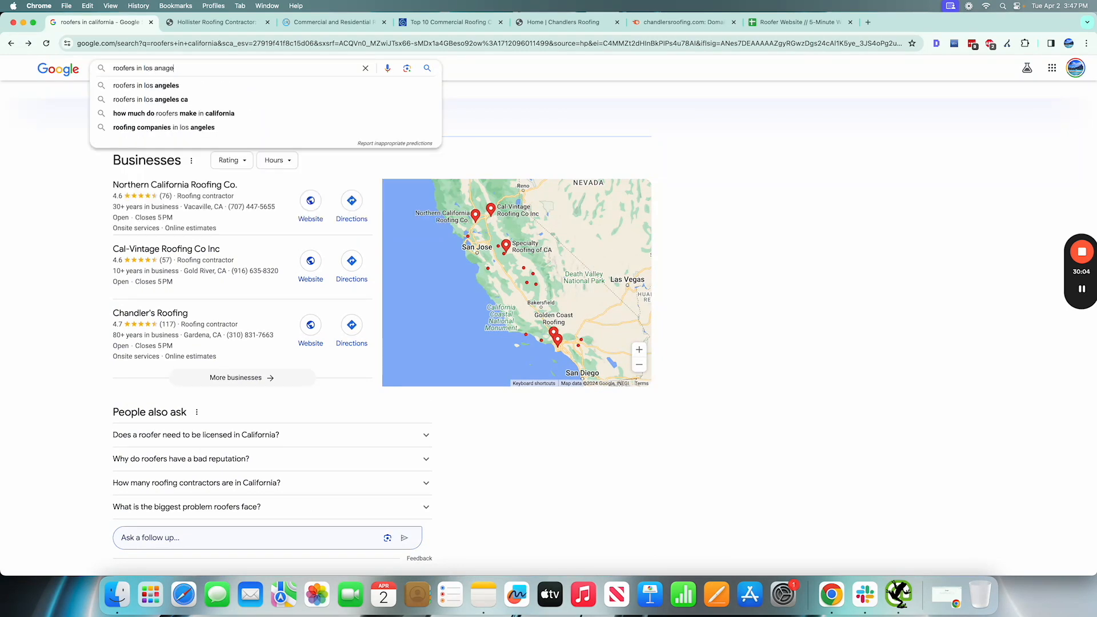
key("BackSpace")
key("BackSpace")
key("BackSpace")
key("BackSpace")
key("BackSpace")
key("BackSpace")
type("angeles")
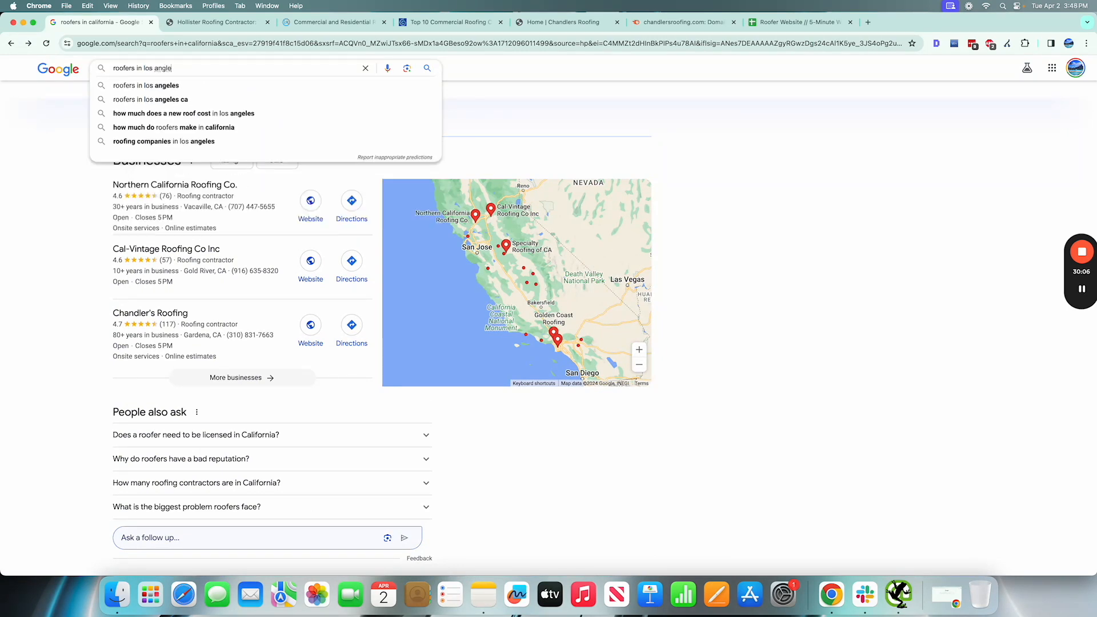
key("Return")
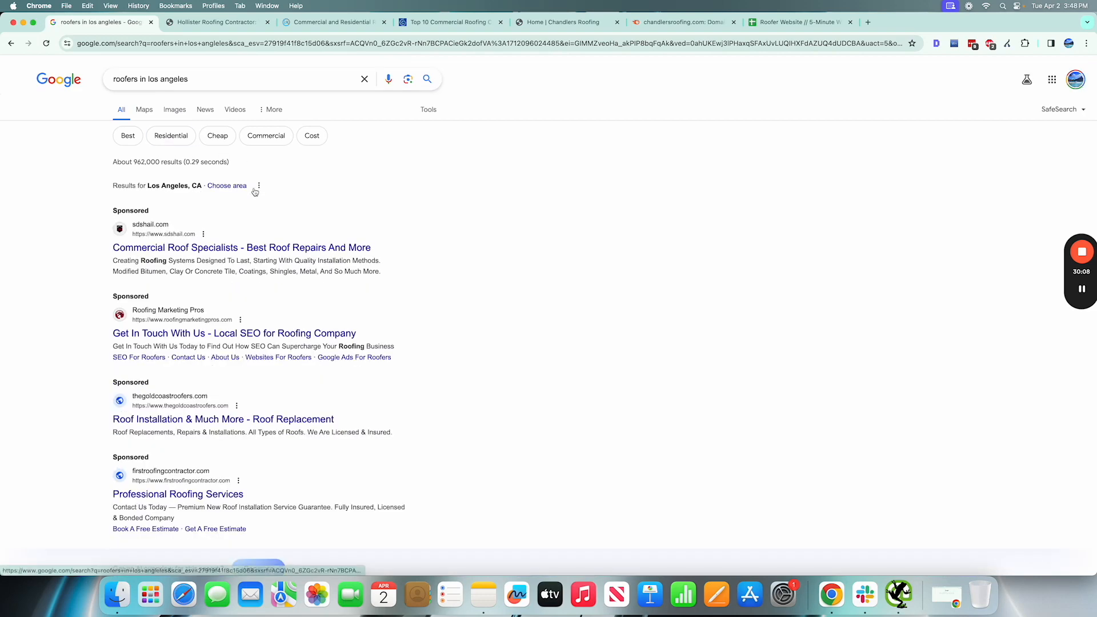
Step: Examine the organic results for the Los Angeles search, comparing how their page titles use the keyword, location and brand name
scroll(255, 192, "down", 5)
scroll(254, 192, "down", 9)
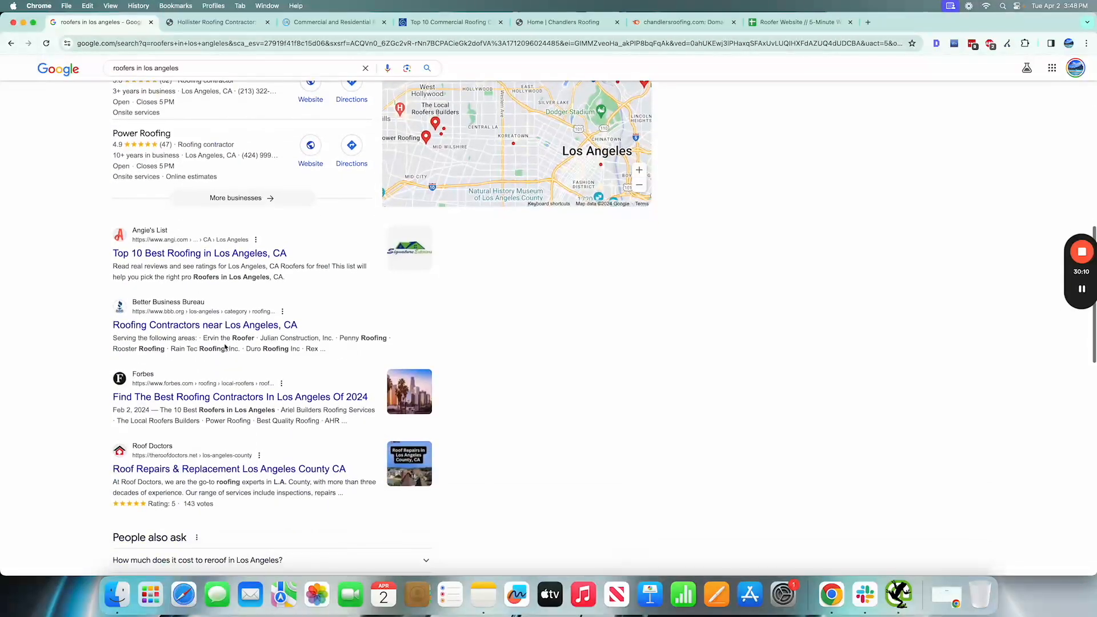
scroll(240, 284, "down", 3)
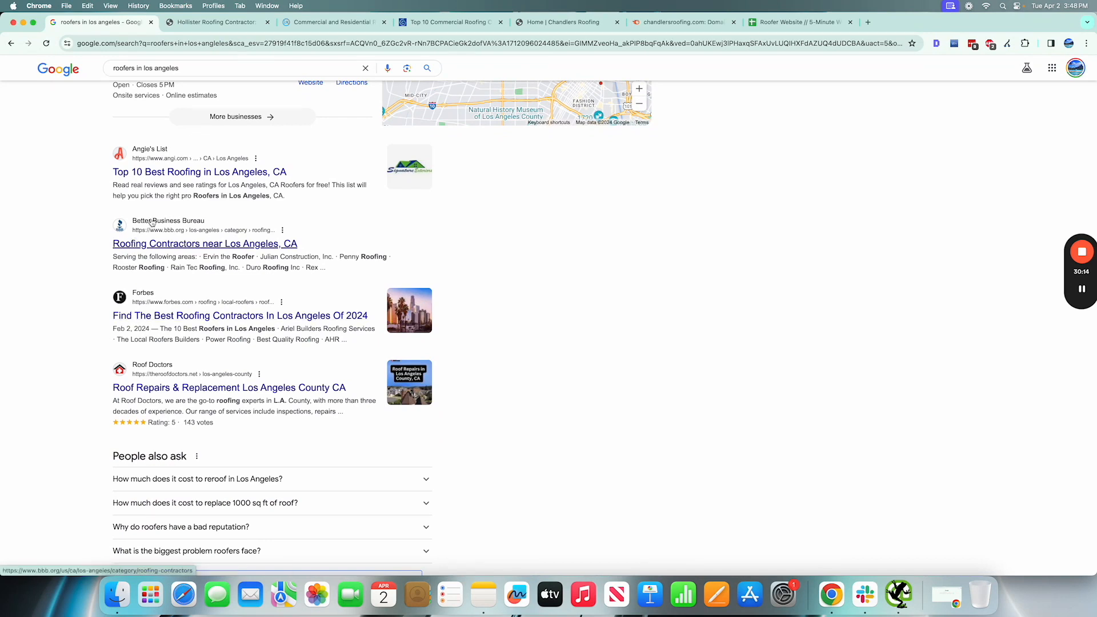
scroll(249, 266, "down", 4)
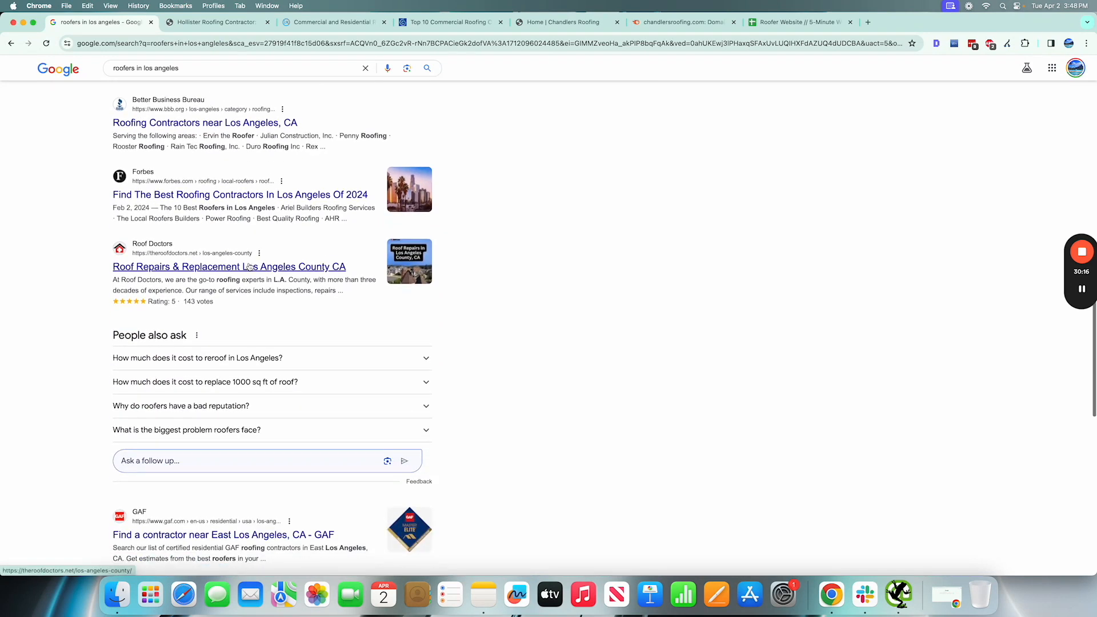
scroll(249, 266, "down", 2)
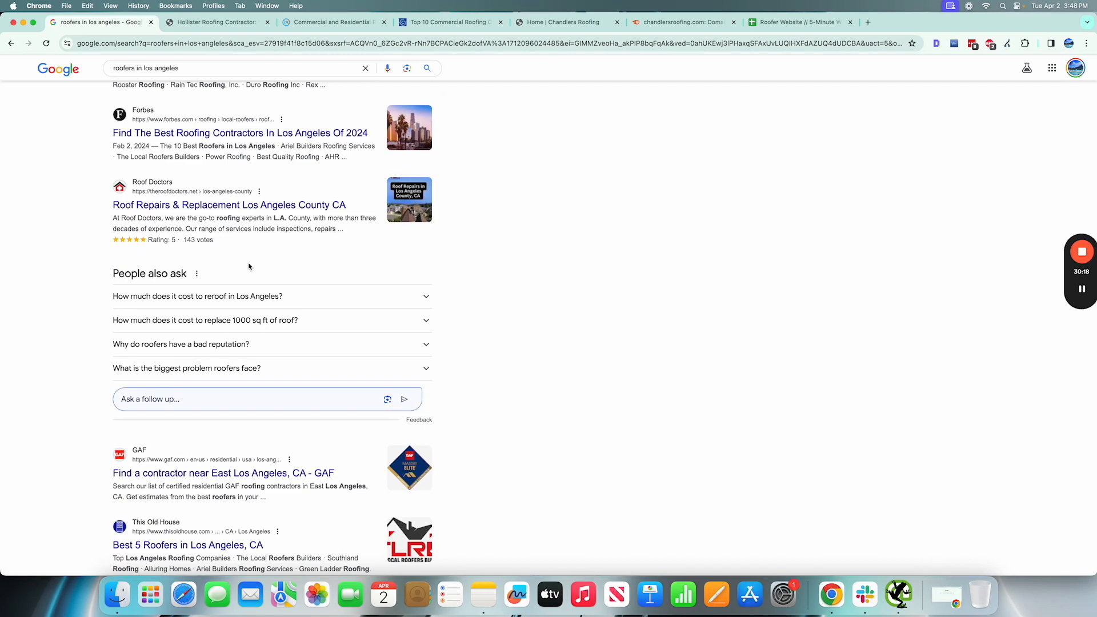
scroll(249, 266, "down", 3)
scroll(211, 108, "up", 1)
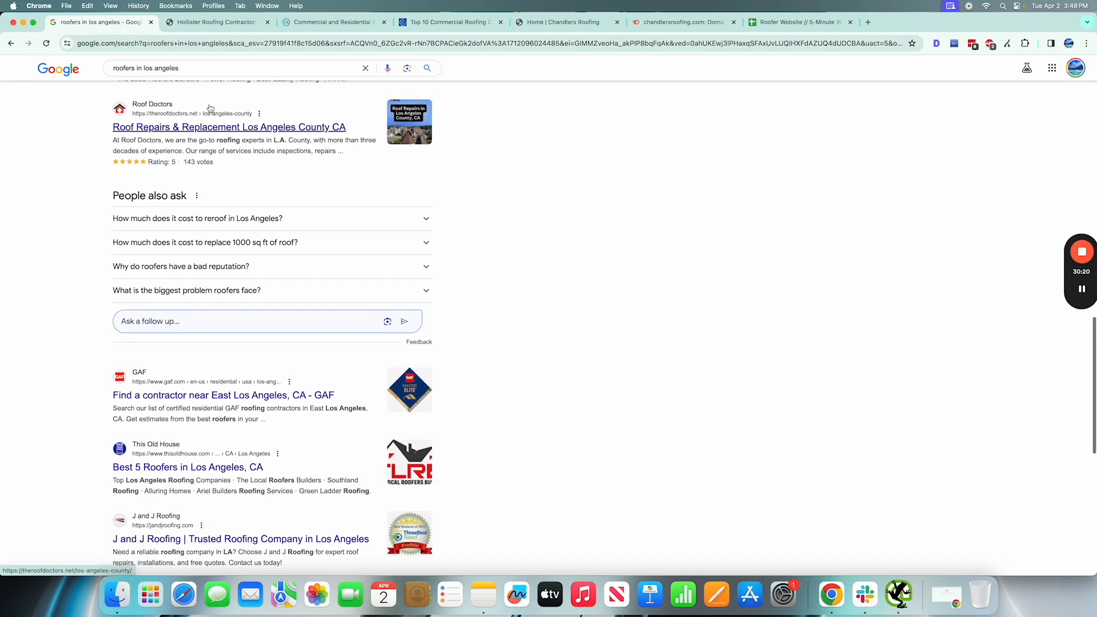
Step: Open the Roof Doctors and J and J Roofing results in separate background tabs while comparing the organic listings
left_click(230, 130, "super")
scroll(229, 200, "down", 4)
scroll(166, 343, "down", 2)
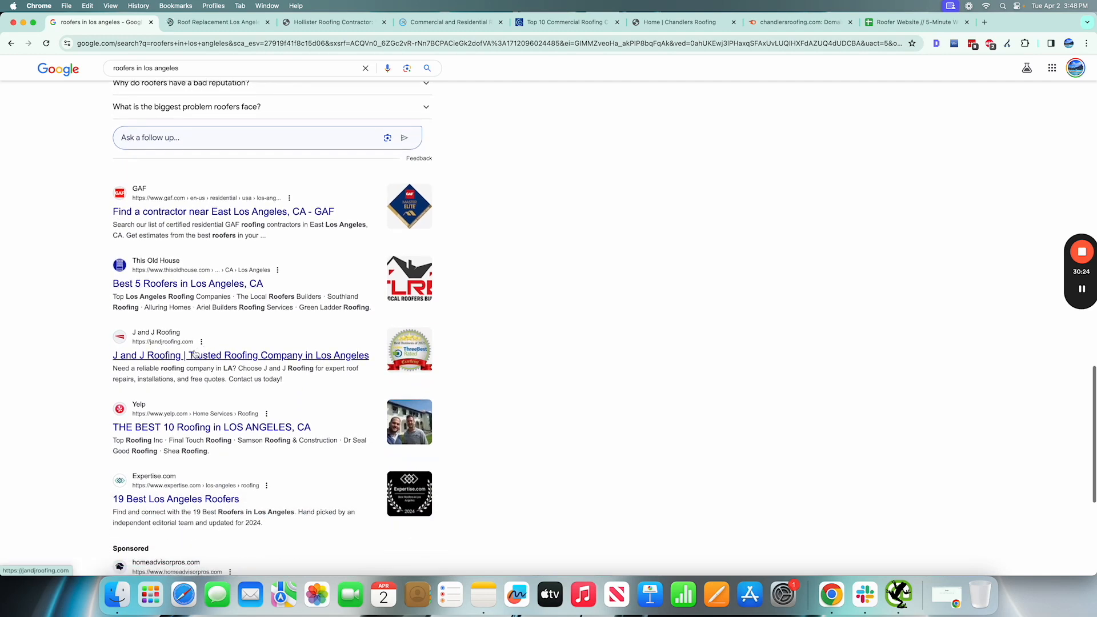
left_click(157, 355, "super")
scroll(166, 343, "down", 1)
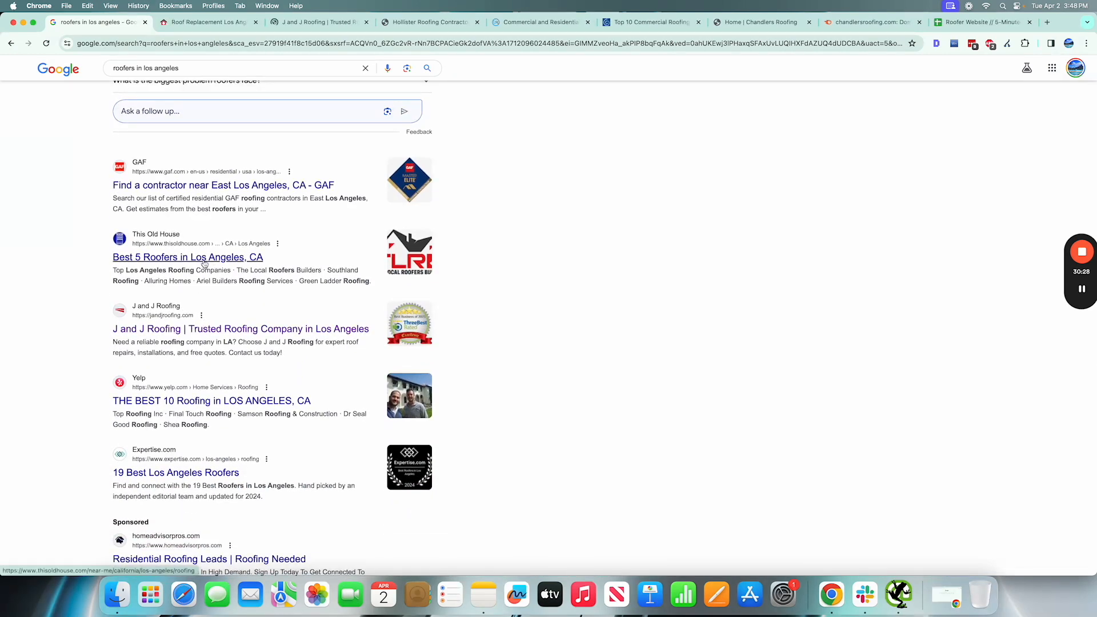
scroll(208, 257, "up", 6)
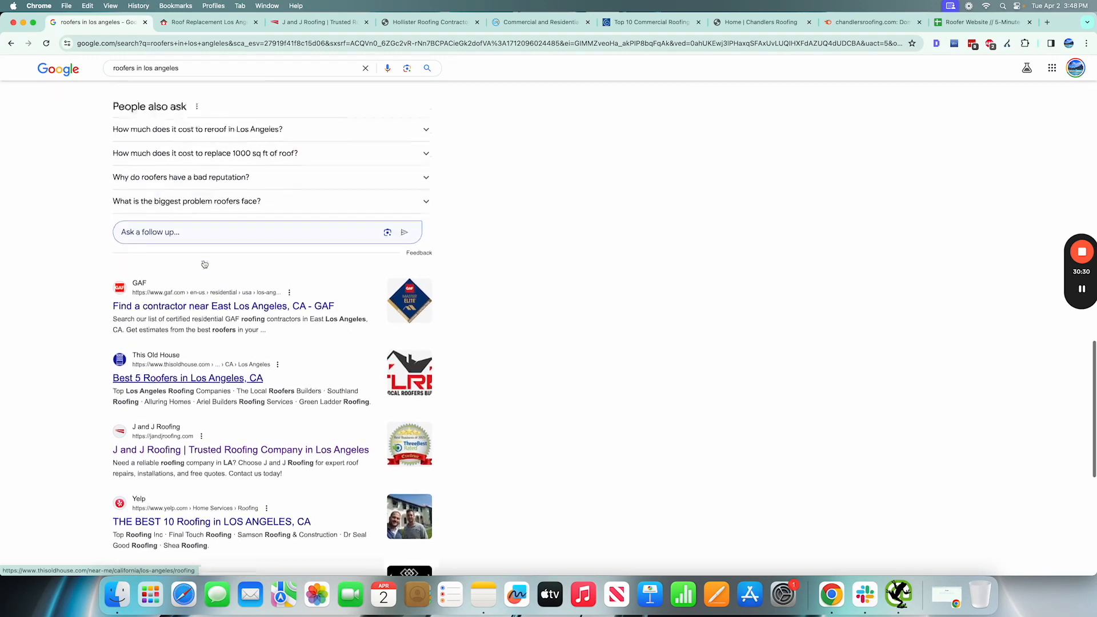
scroll(217, 245, "down", 7)
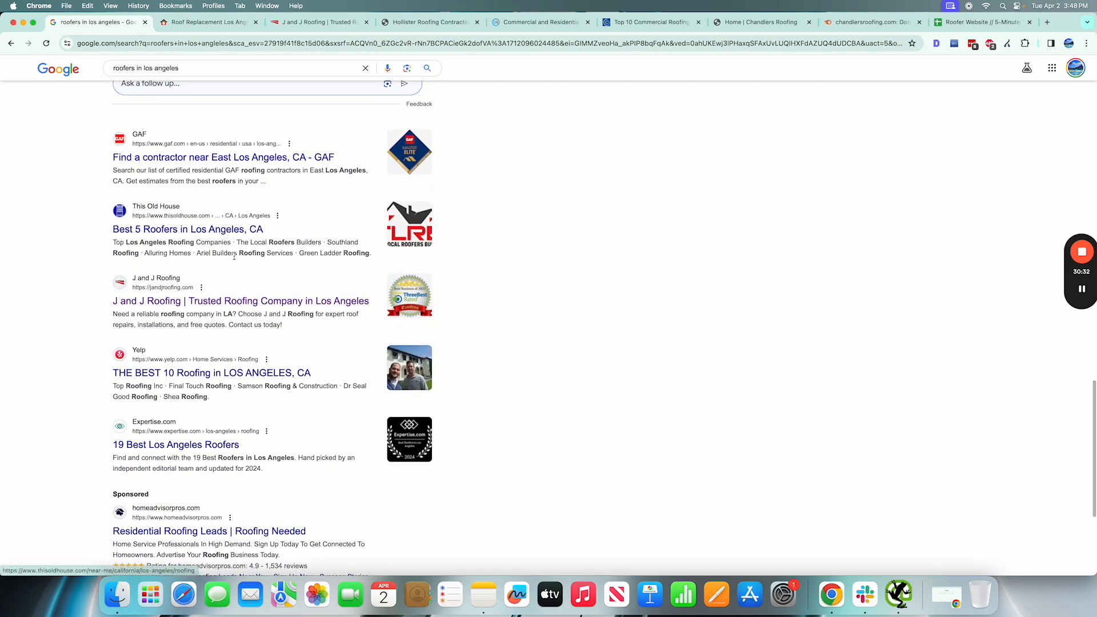
Step: Open Expertise.com's "19 Best Los Angeles Roofers" result, skim the page and close its tab
scroll(217, 246, "down", 1)
left_click(188, 371, "super")
left_click(383, 25)
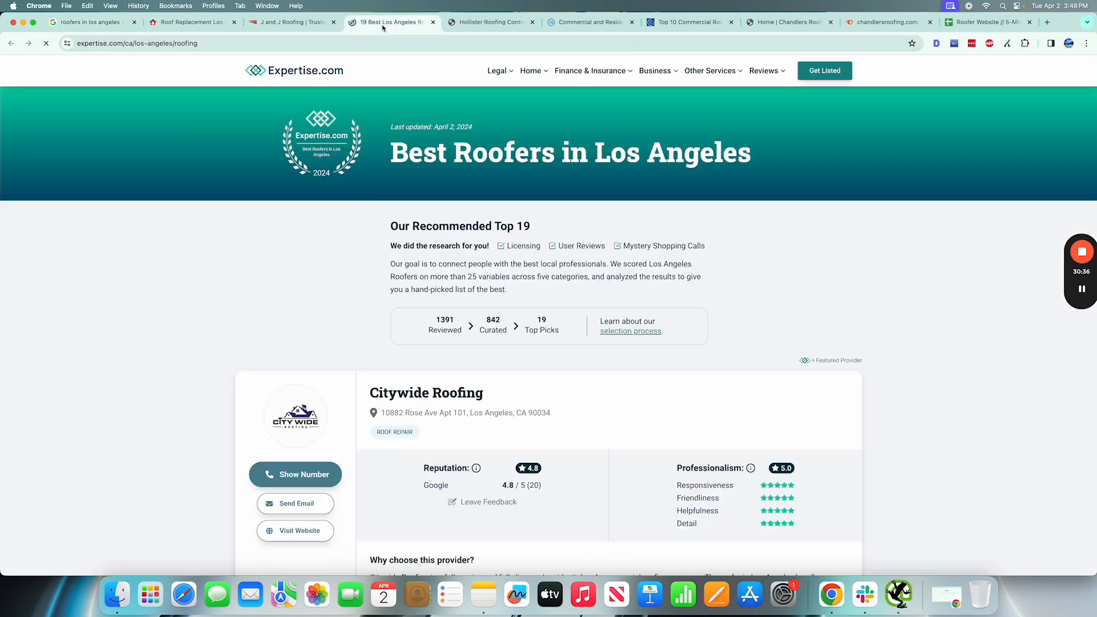
scroll(393, 263, "down", 7)
key("super+w")
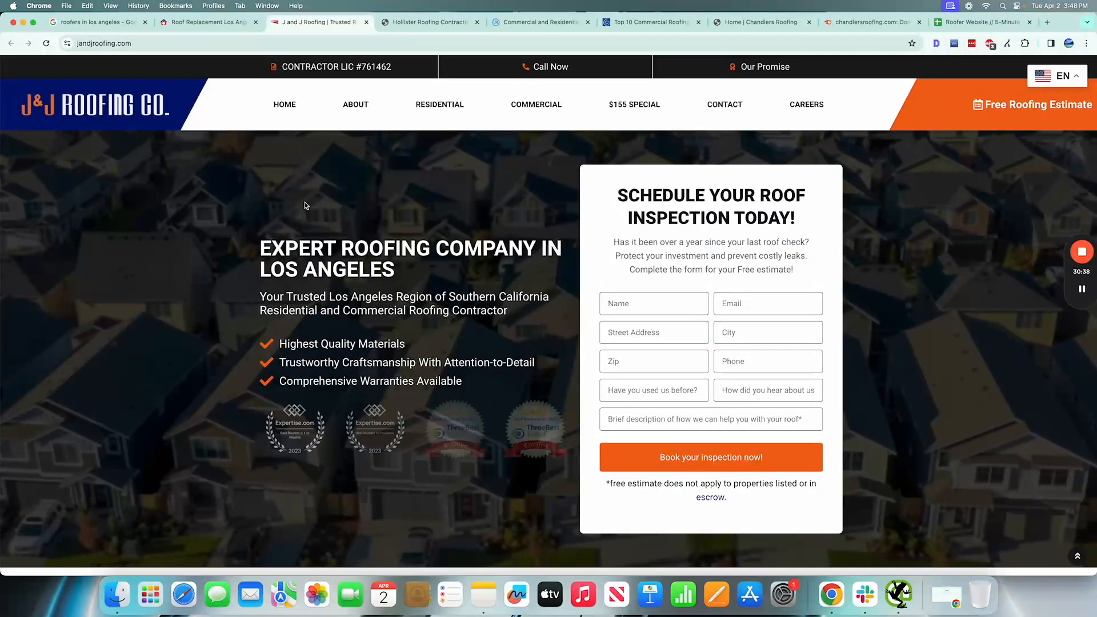
Step: Review the main heading and service content of the Roof Doctors Los Angeles County page
left_click(228, 26)
scroll(320, 172, "down", 15)
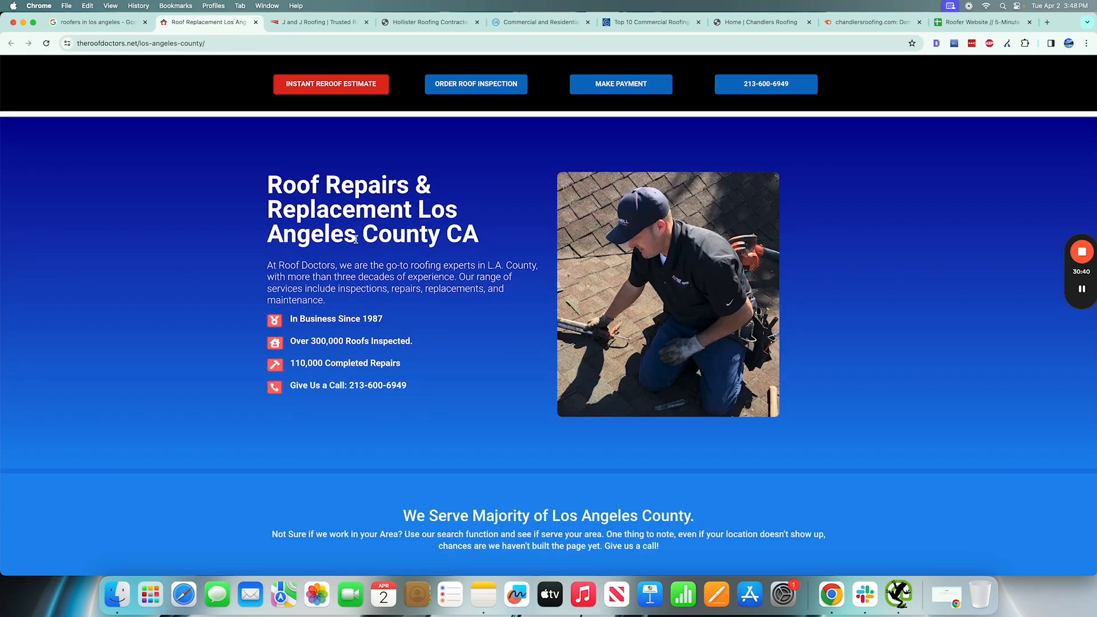
scroll(449, 378, "down", 15)
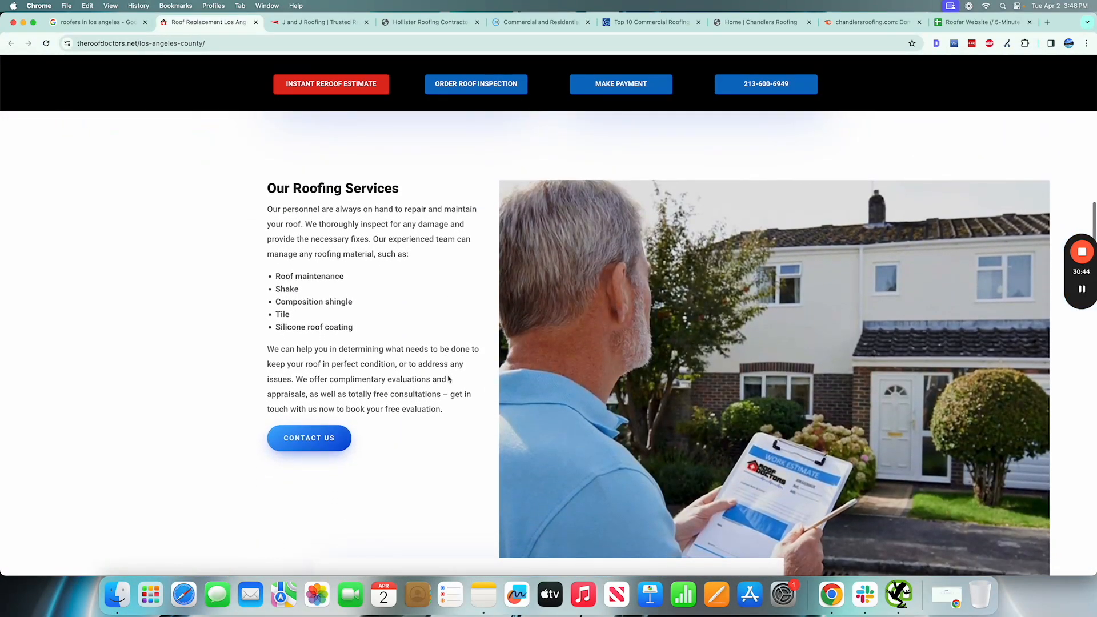
scroll(449, 379, "up", 20)
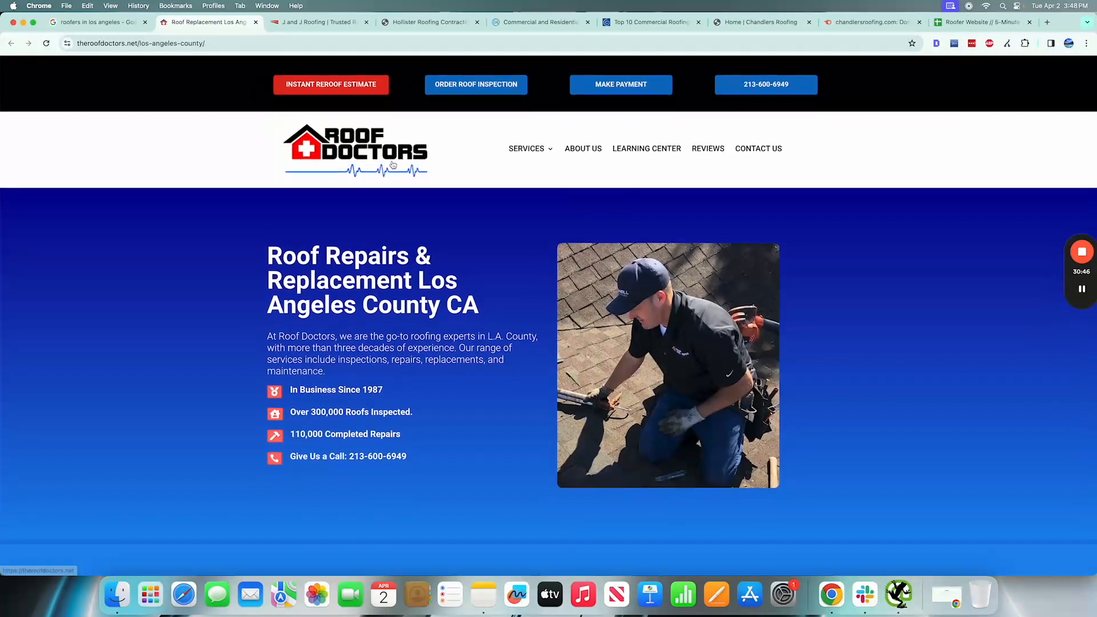
scroll(932, 113, "down", 3)
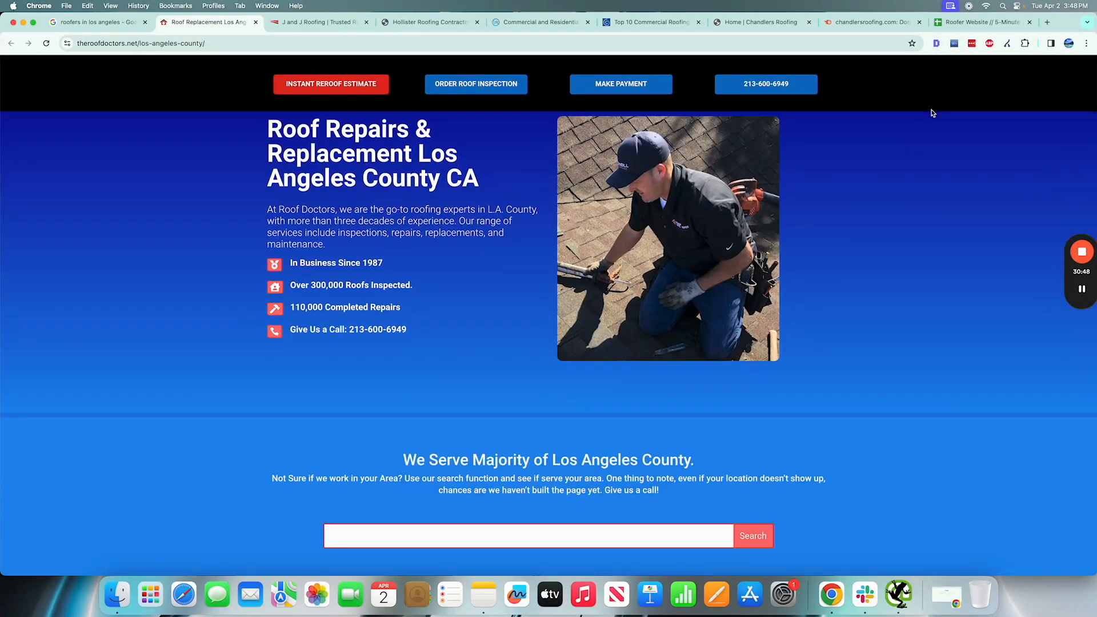
Step: Inspect the Roof Doctors page's title and meta description with the SEO extension, check its free inspection heading, and close the page
left_click(936, 43)
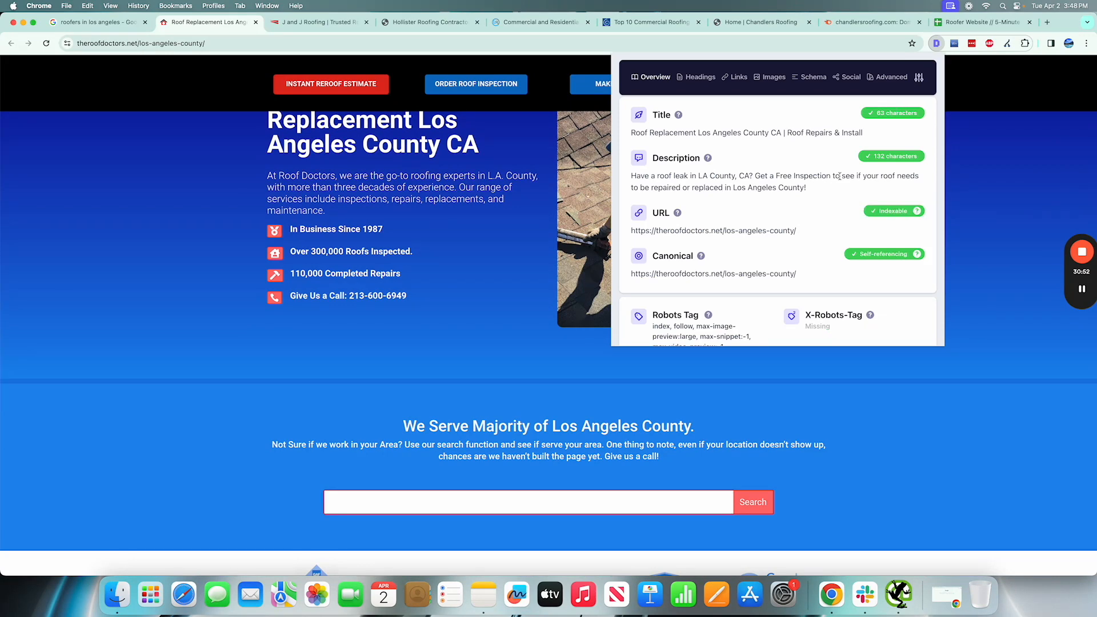
left_click(451, 229)
scroll(451, 229, "down", 10)
scroll(450, 217, "up", 10)
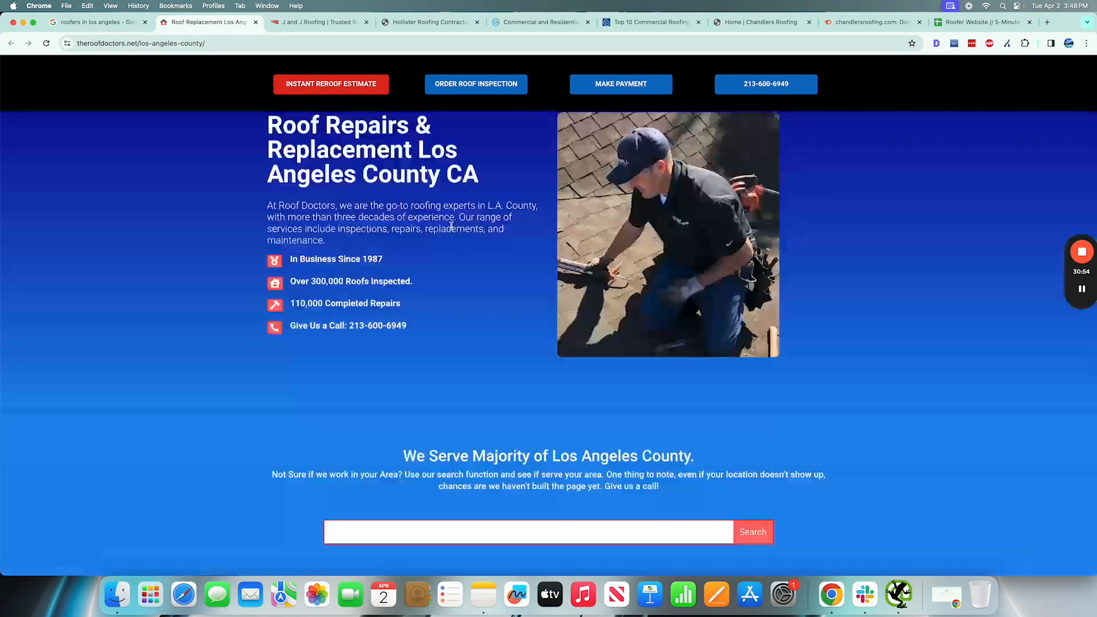
scroll(449, 184, "down", 3)
triple_click(579, 529)
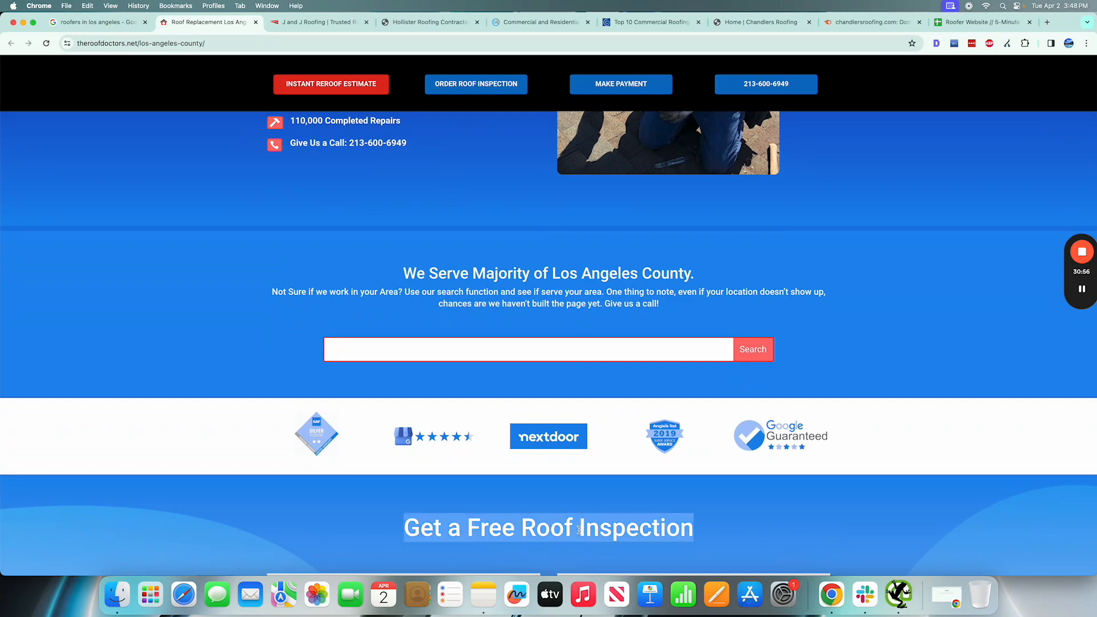
key("super+w")
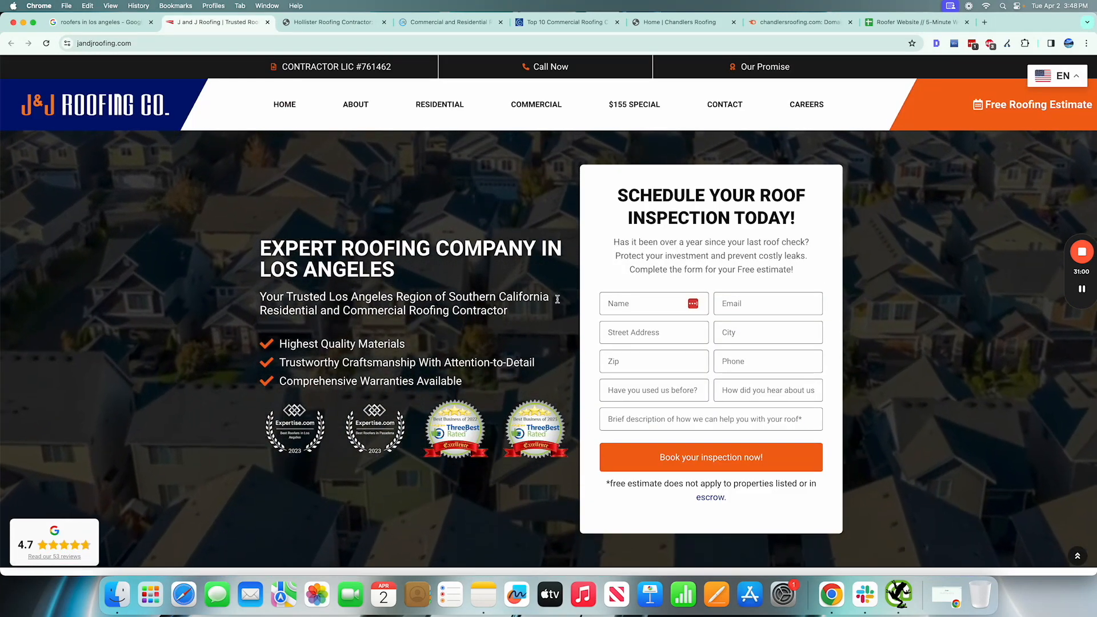
Step: Review the welcome copy and the Los Angeles services section on the J and J Roofing homepage
scroll(366, 264, "down", 10)
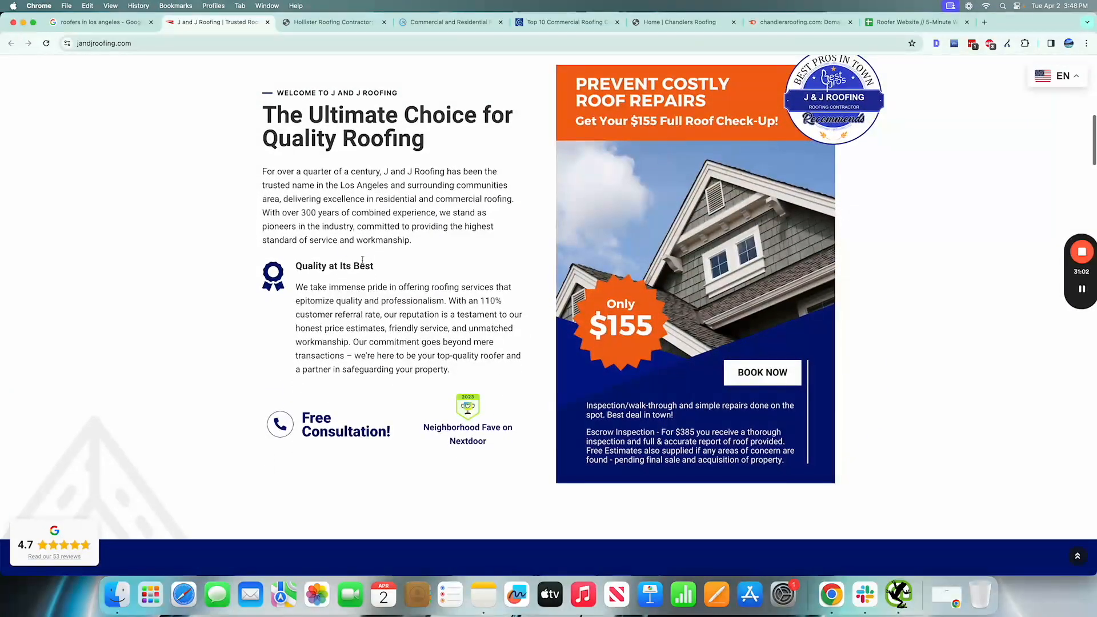
left_click_drag(255, 93, 444, 212)
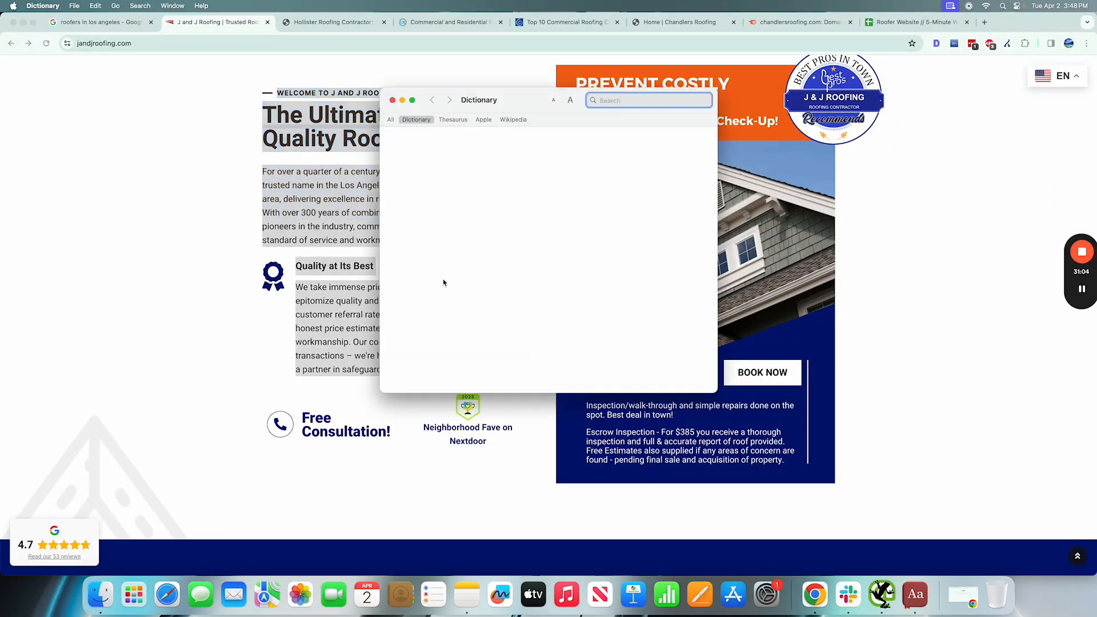
left_click(392, 100)
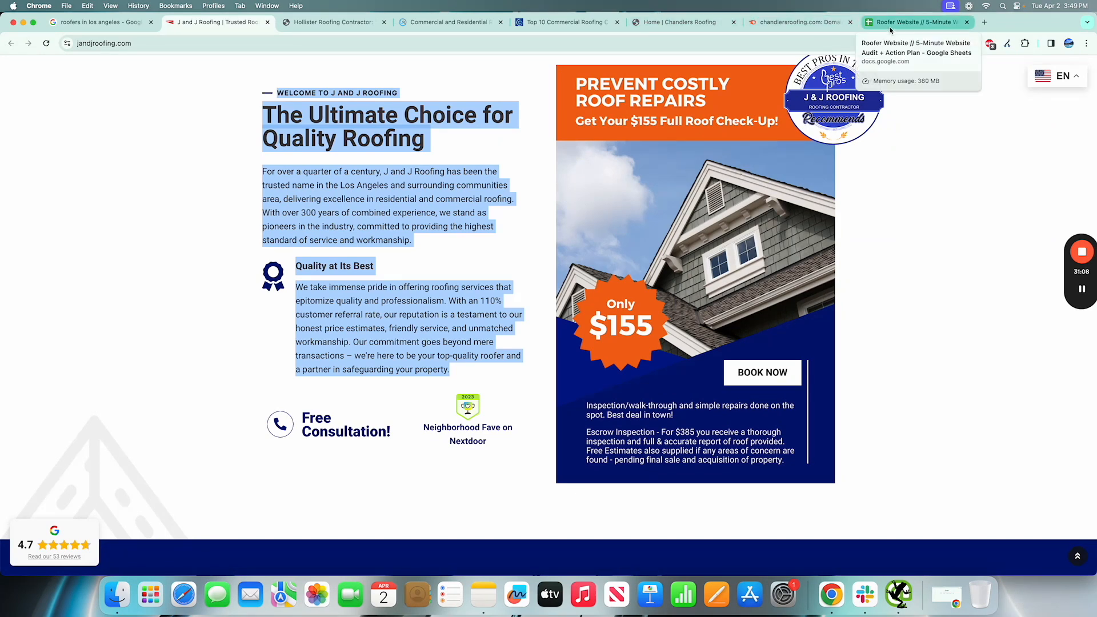
scroll(311, 252, "down", 8)
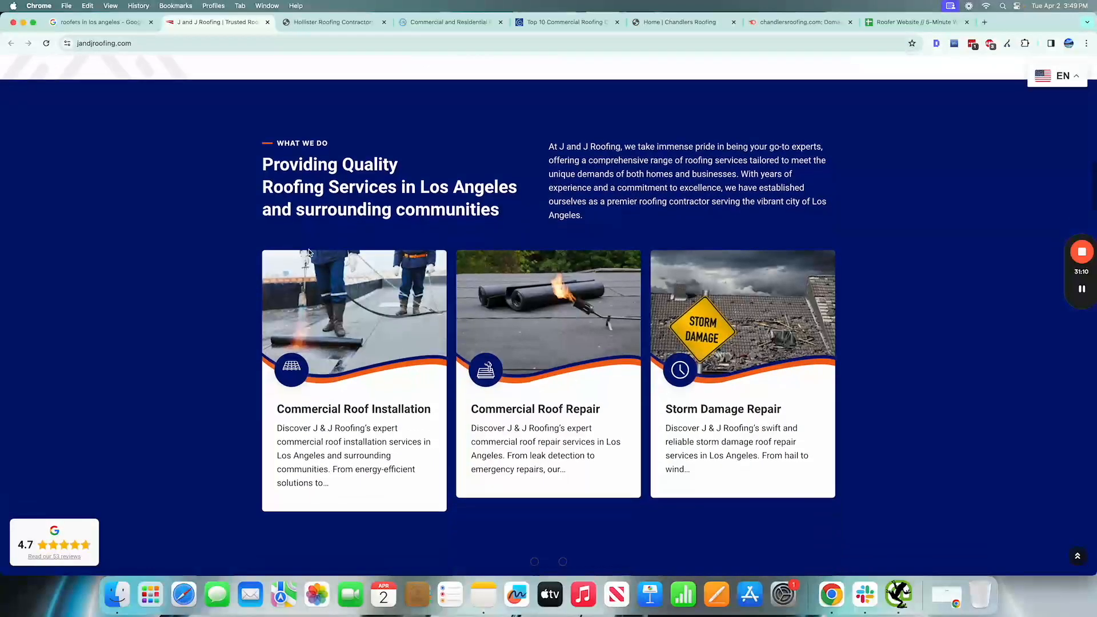
Step: In the audit spreadsheet, extend the title template in cell F9 with "(Descriptive and include a CTA)"
left_click(897, 23)
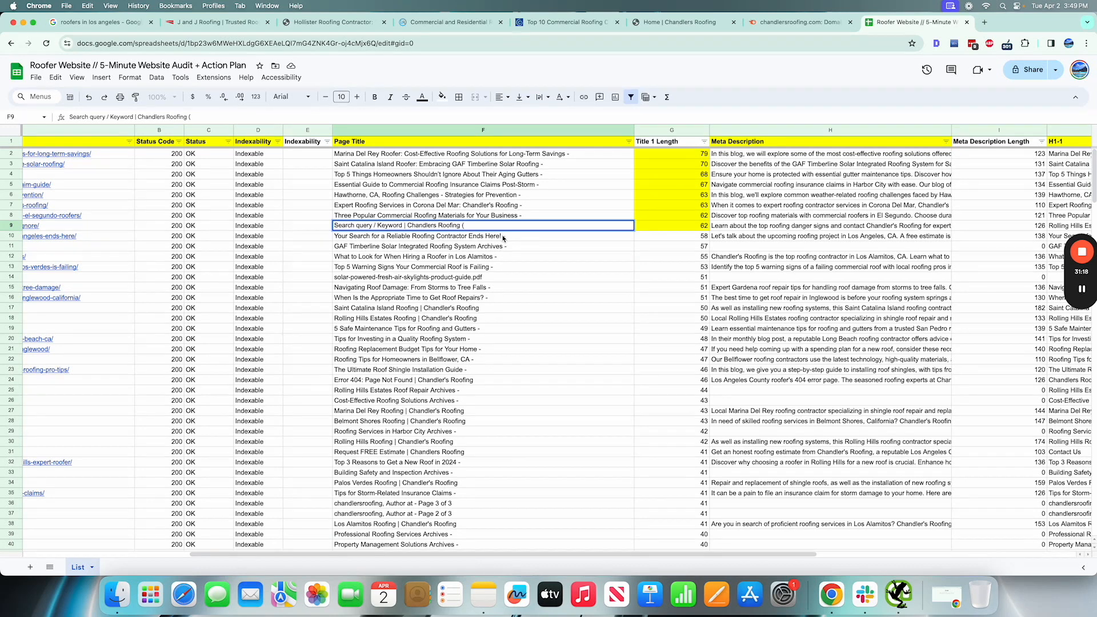
type("Descriptive and i")
type("nclude a CTA")
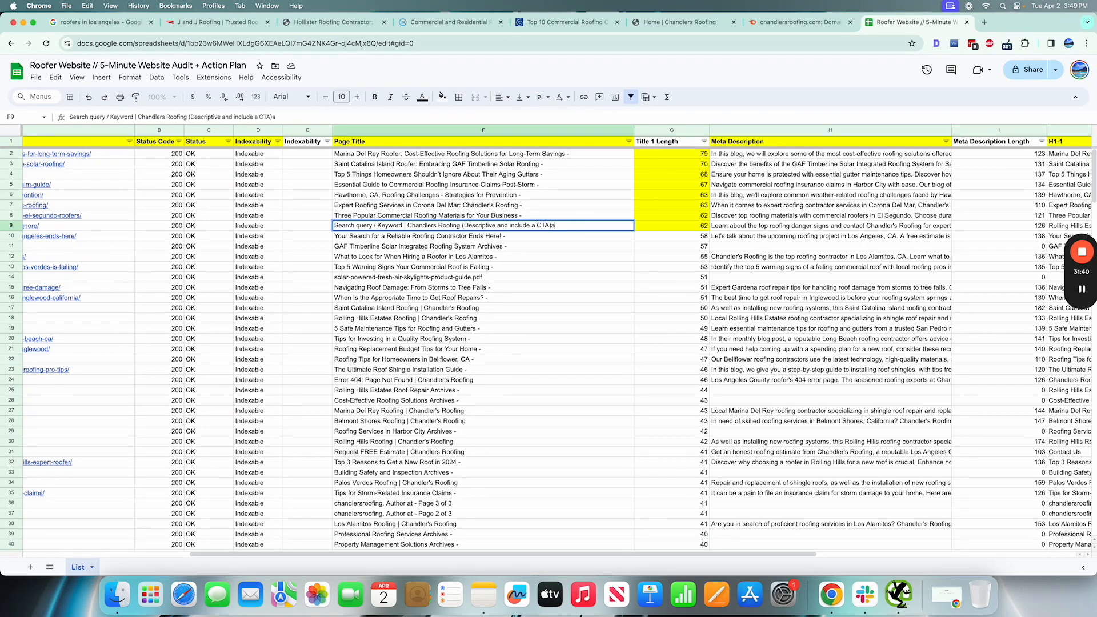
left_click(629, 153, "shift")
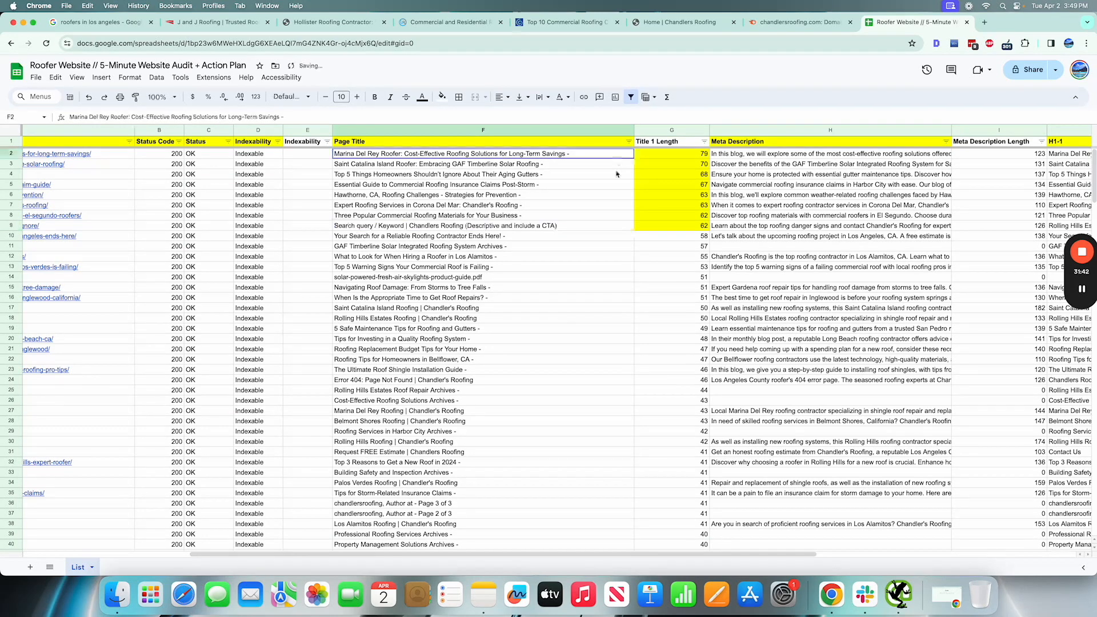
Step: Check the notes beside the flagged rows and inspect the trailing dashes in the page titles in F10 and F11
scroll(586, 210, "right", 6)
left_click(586, 209)
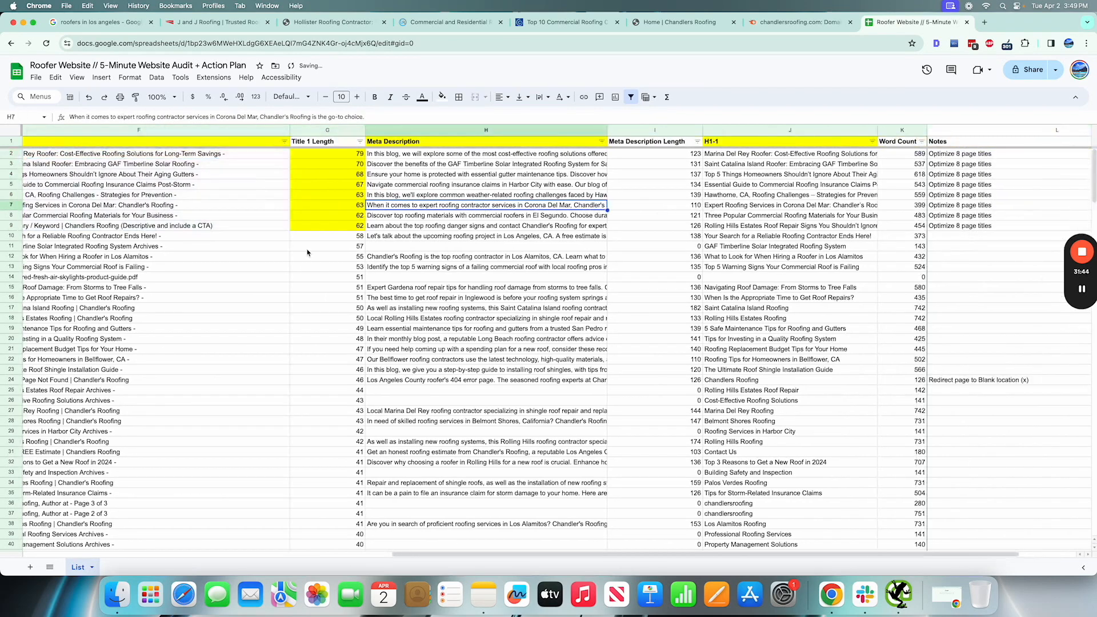
scroll(375, 172, "left", 8)
scroll(375, 171, "down", 3)
left_click(374, 175)
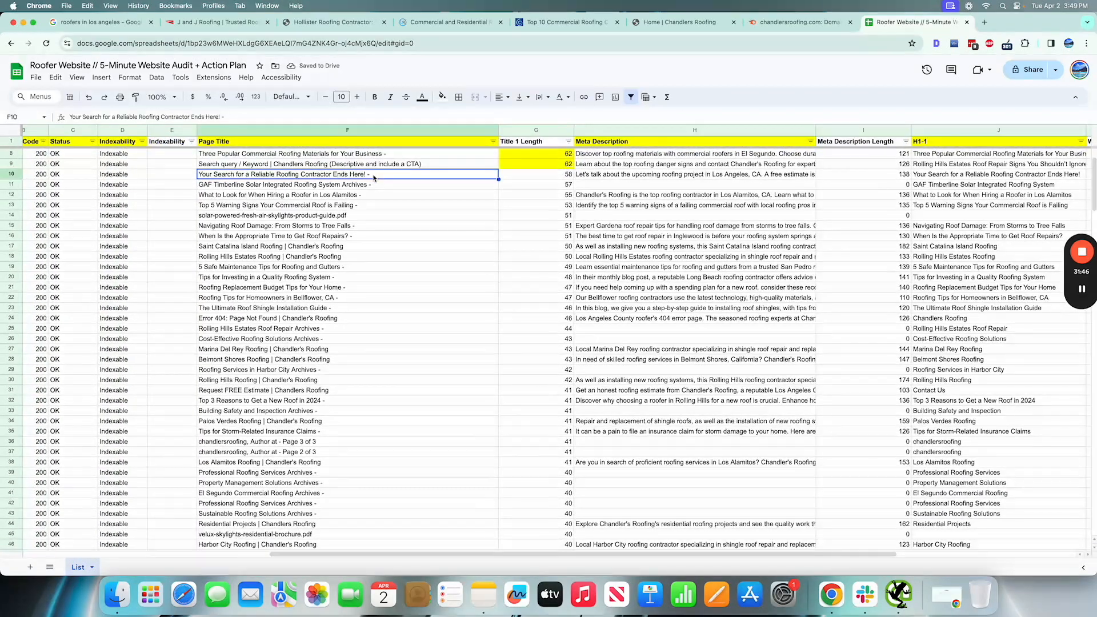
double_click(368, 185)
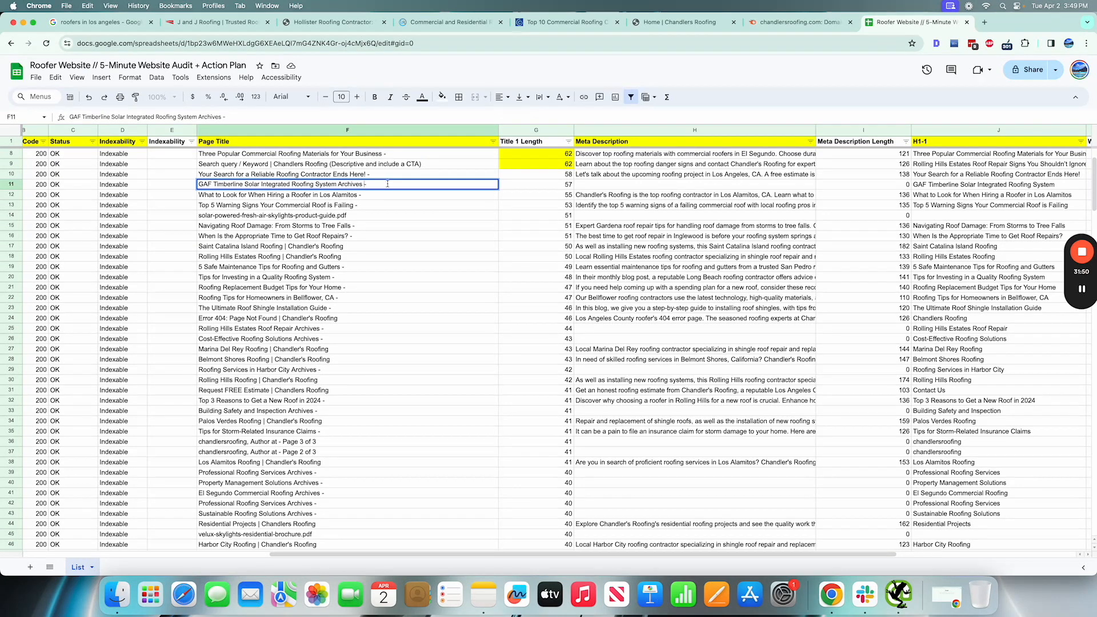
Step: Search the sheet for "-" and examine the highlighted matches throughout the Page Title column
key("ctrl+f")
type("-")
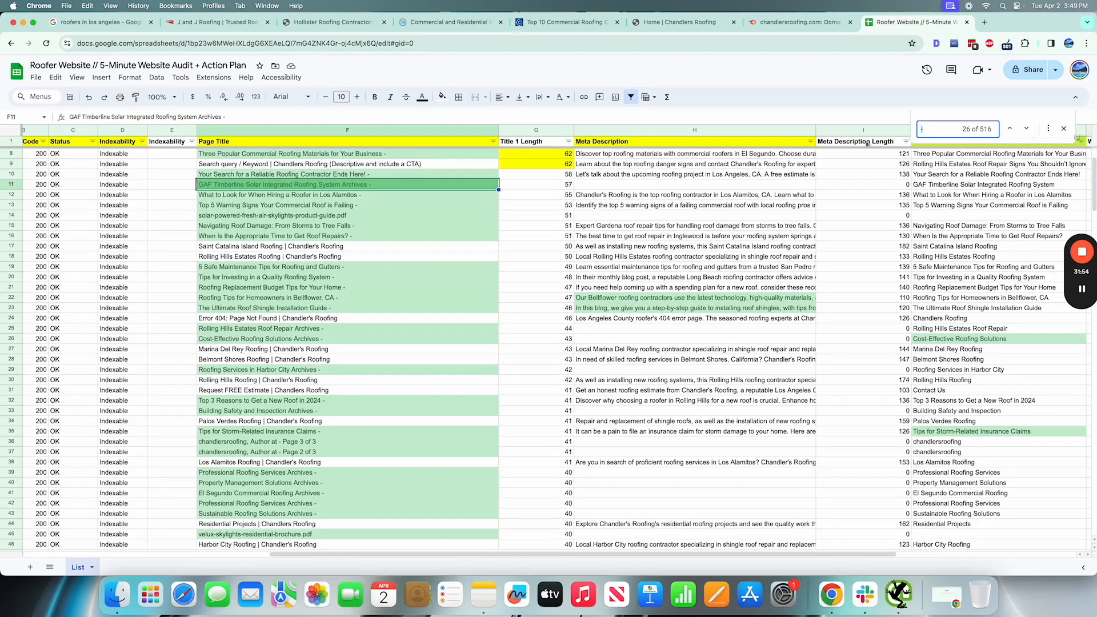
scroll(382, 262, "down", 10)
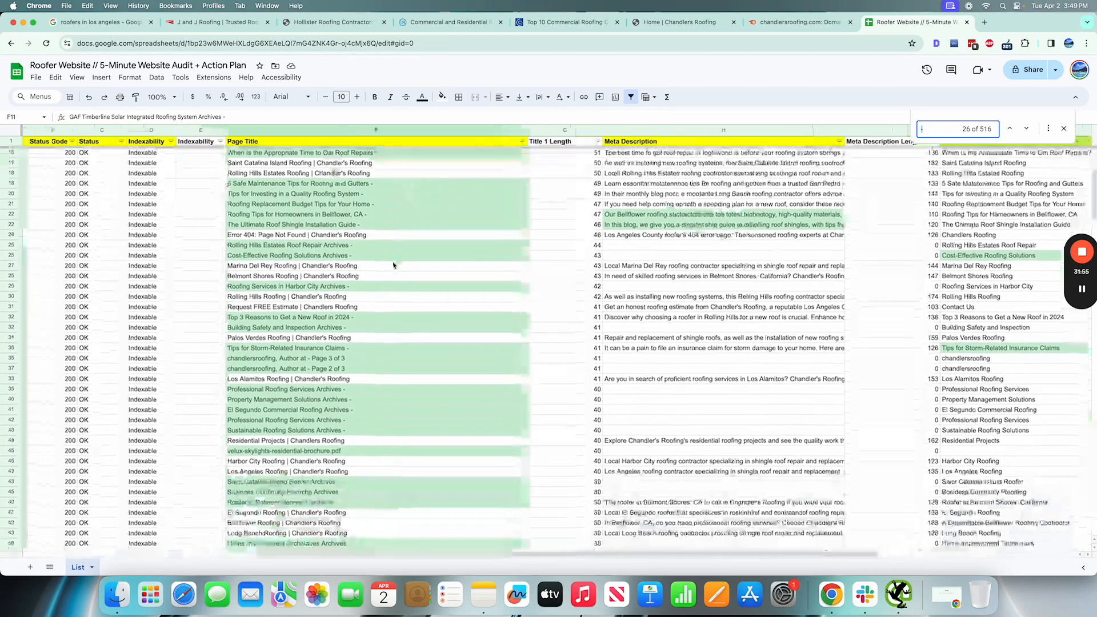
scroll(393, 265, "down", 20)
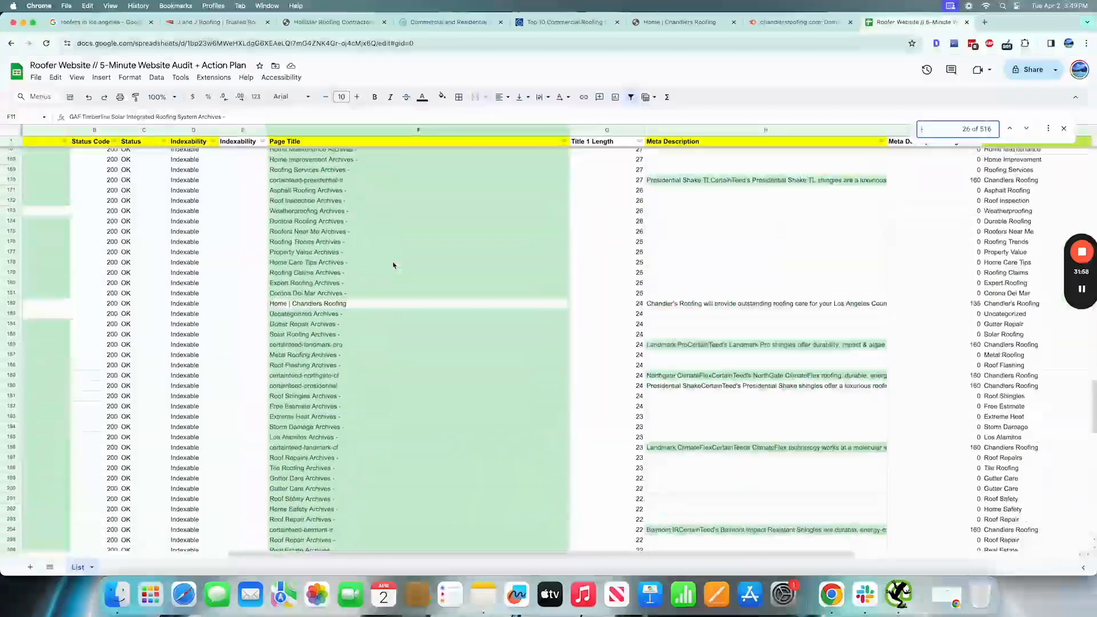
scroll(393, 266, "up", 5)
scroll(393, 265, "down", 10)
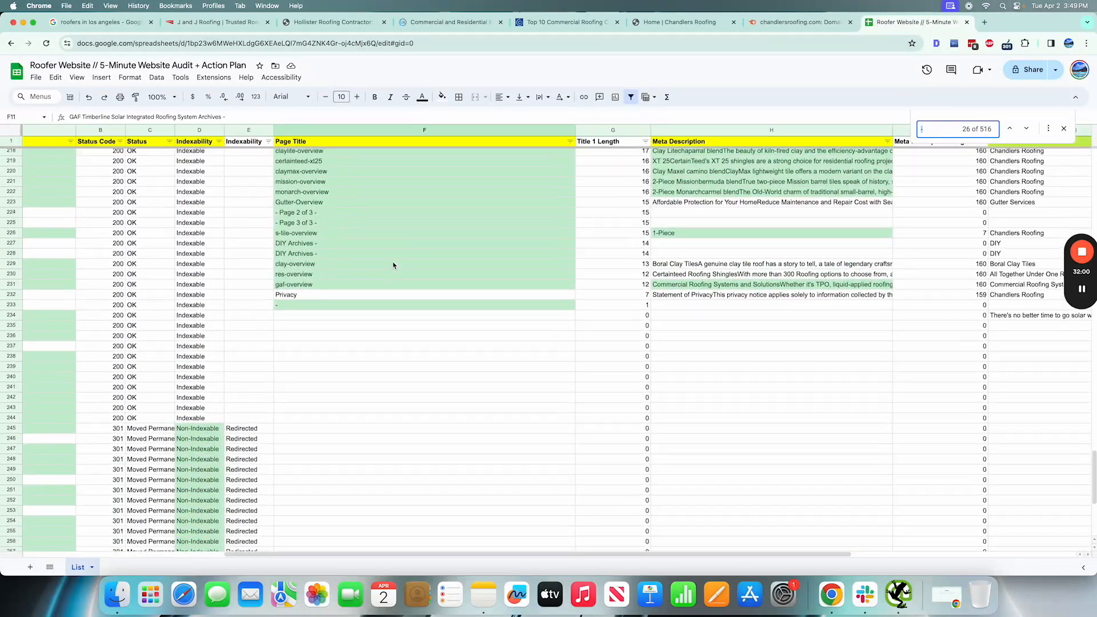
Step: Hide the redirected, non-indexable rows 245 to 276 at the end of the list
scroll(367, 300, "down", 3)
scroll(368, 300, "left", 10)
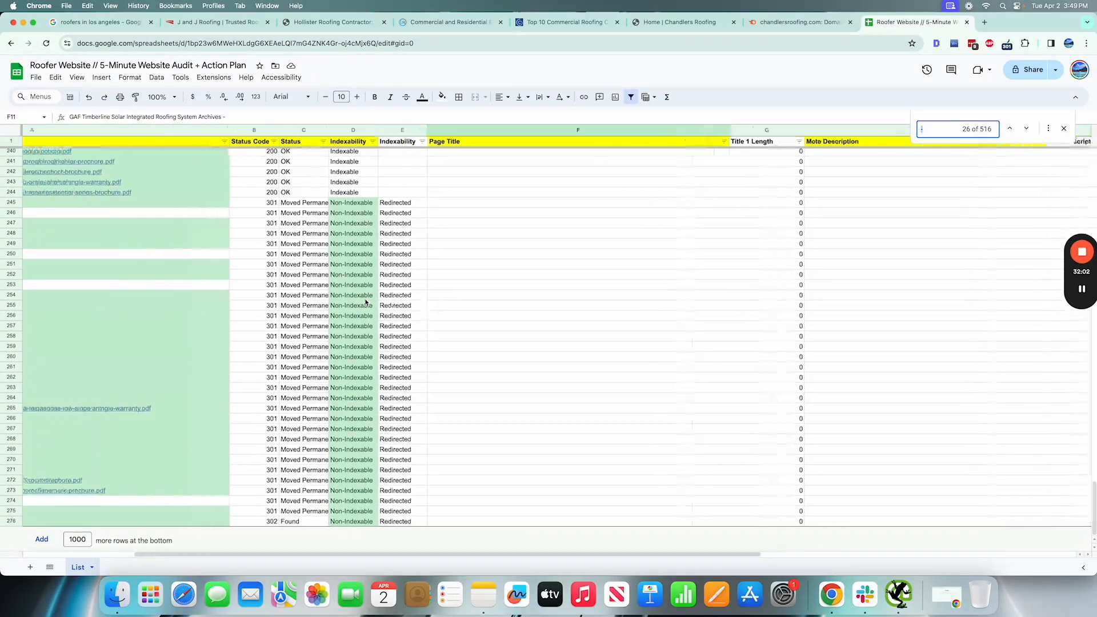
scroll(298, 211, "left", 3)
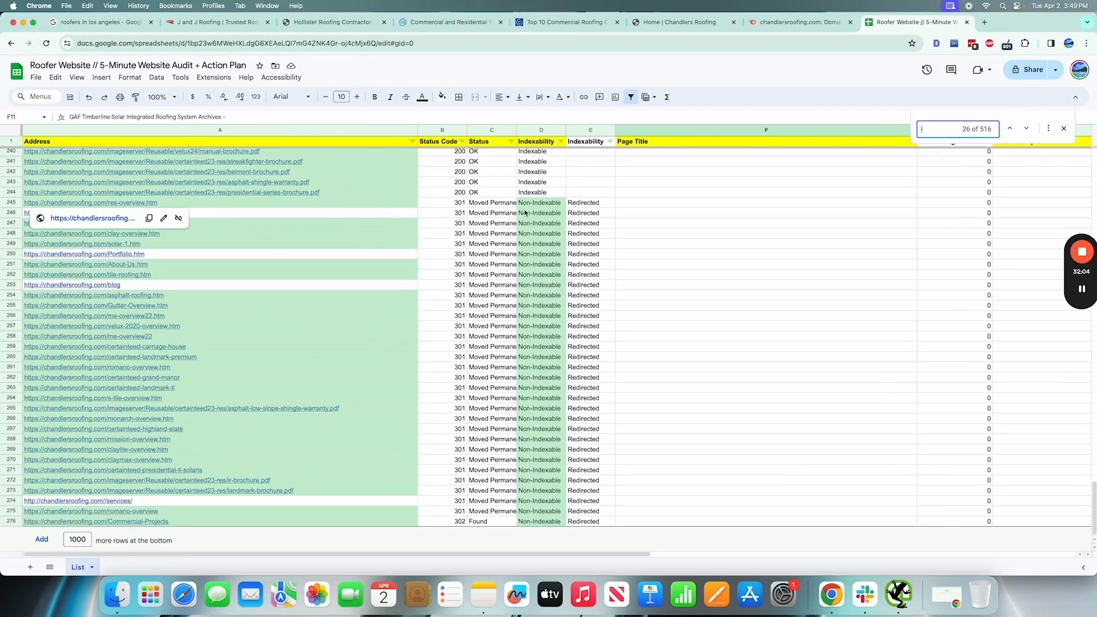
left_click(12, 203)
left_click_drag(12, 202, 29, 471)
left_click(29, 217)
left_click_drag(13, 206, 12, 537)
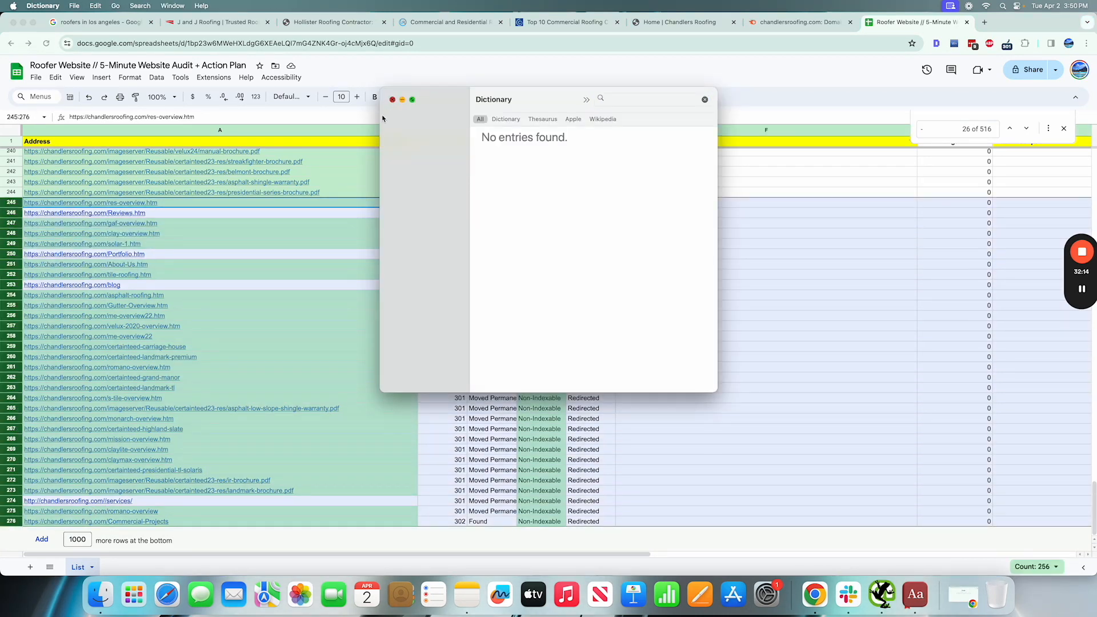
left_click(392, 99)
right_click(208, 232)
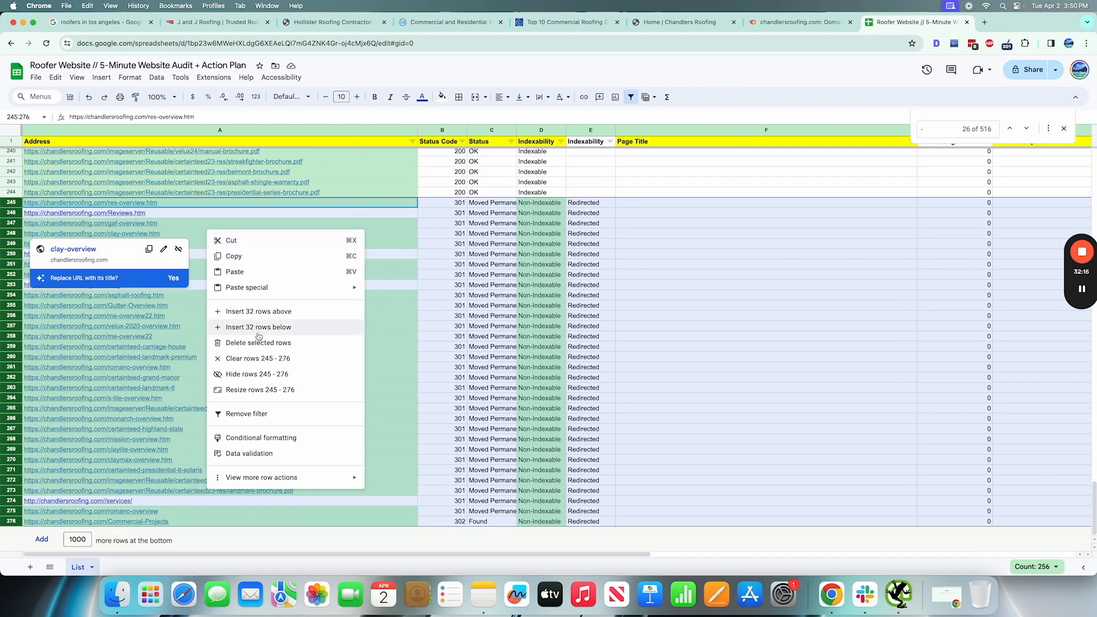
left_click(257, 374)
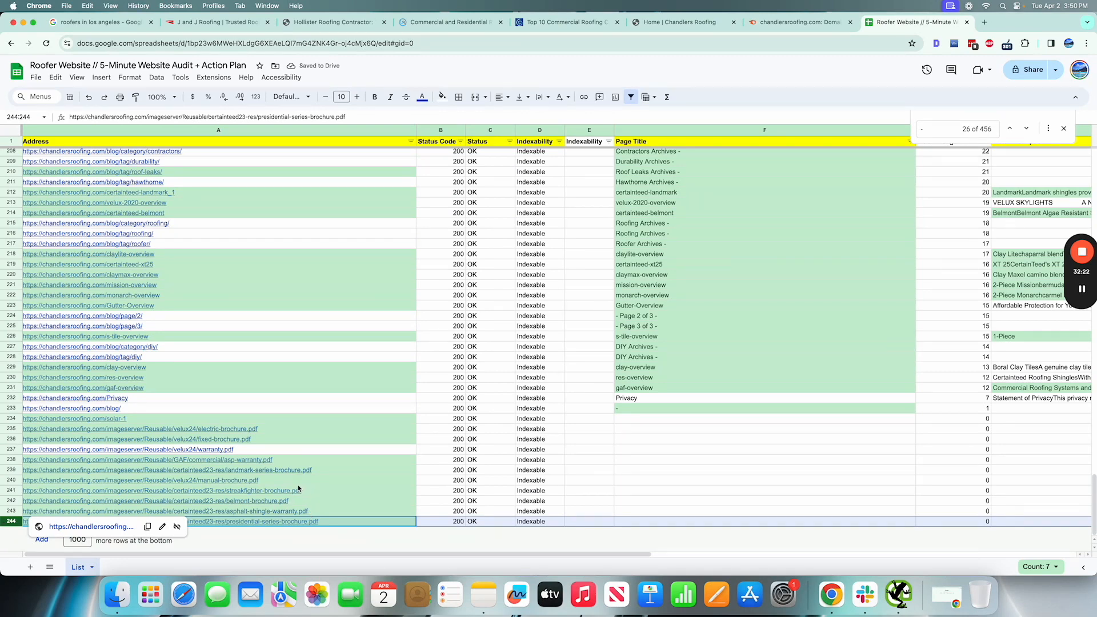
Step: Select the page titles in F233:F244 at the end of the list and check them for missing or dash-only entries
left_click(643, 411)
key("ctrl+shift+Down")
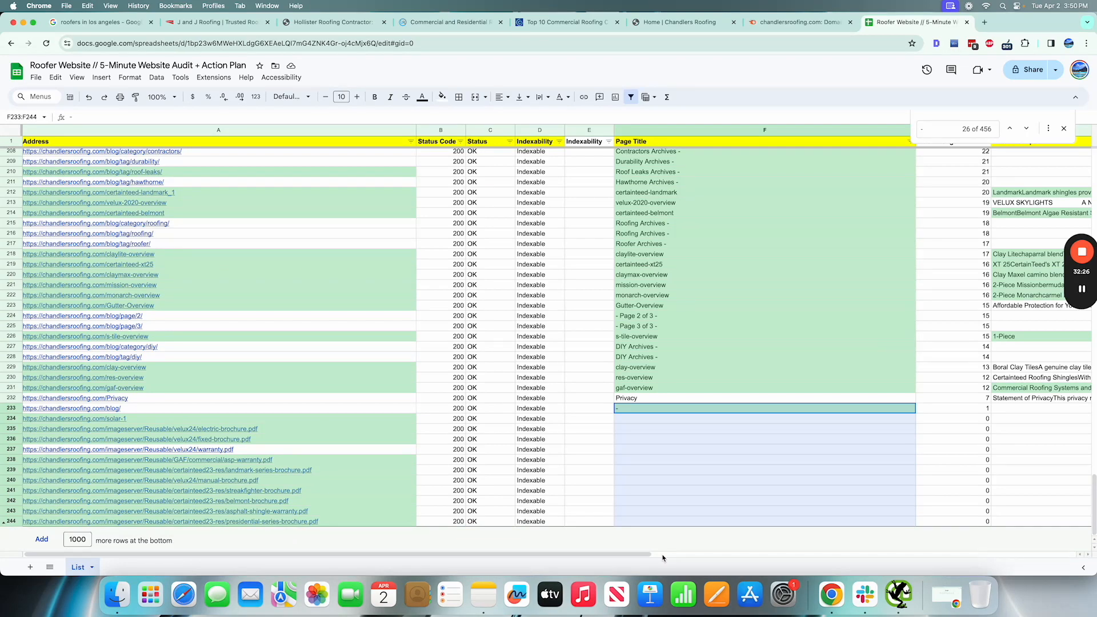
scroll(461, 437, "up", 3)
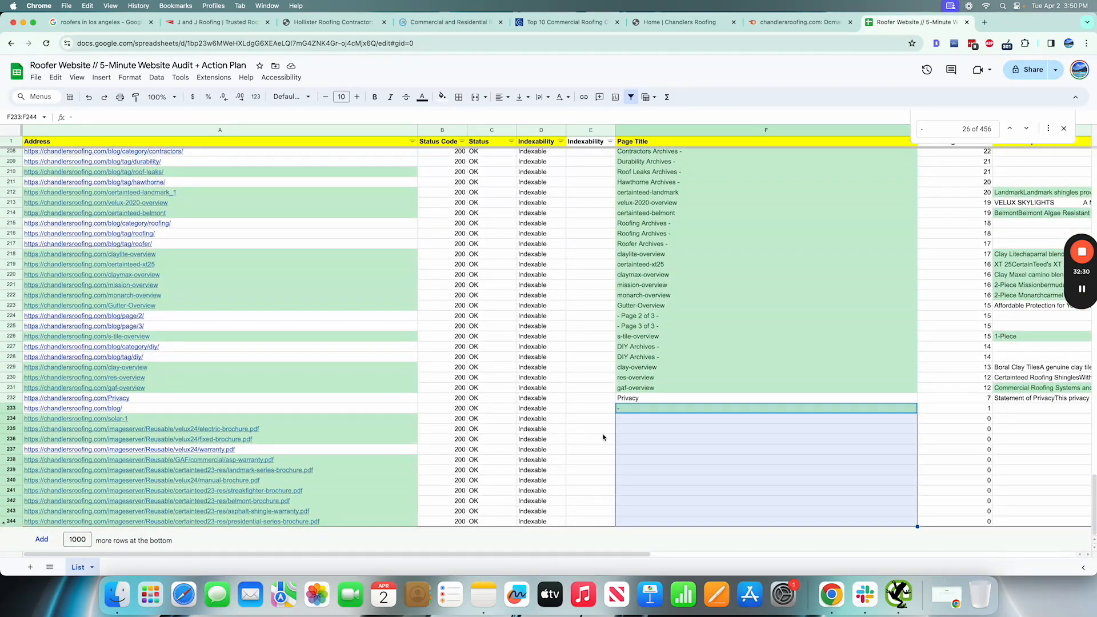
scroll(603, 437, "up", 3)
scroll(646, 451, "down", 3)
scroll(481, 447, "down", 1)
scroll(742, 397, "up", 2)
scroll(741, 396, "down", 3)
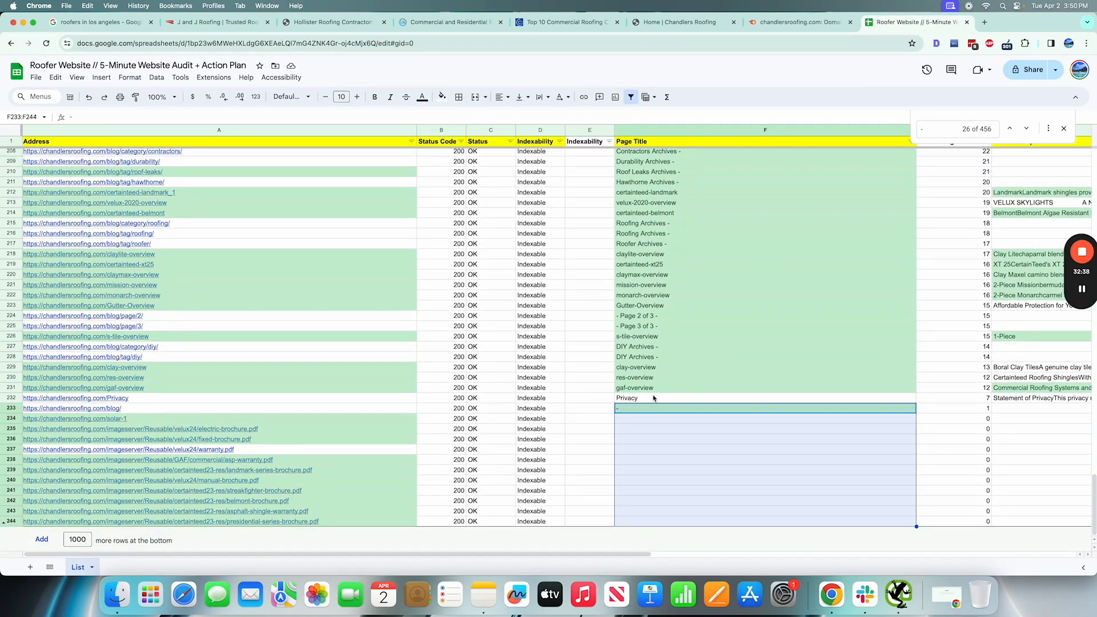
Step: Open the belmont-brochure.pdf link from cell A242, skim the brochure pages, and return to the audit spreadsheet
left_click(270, 502)
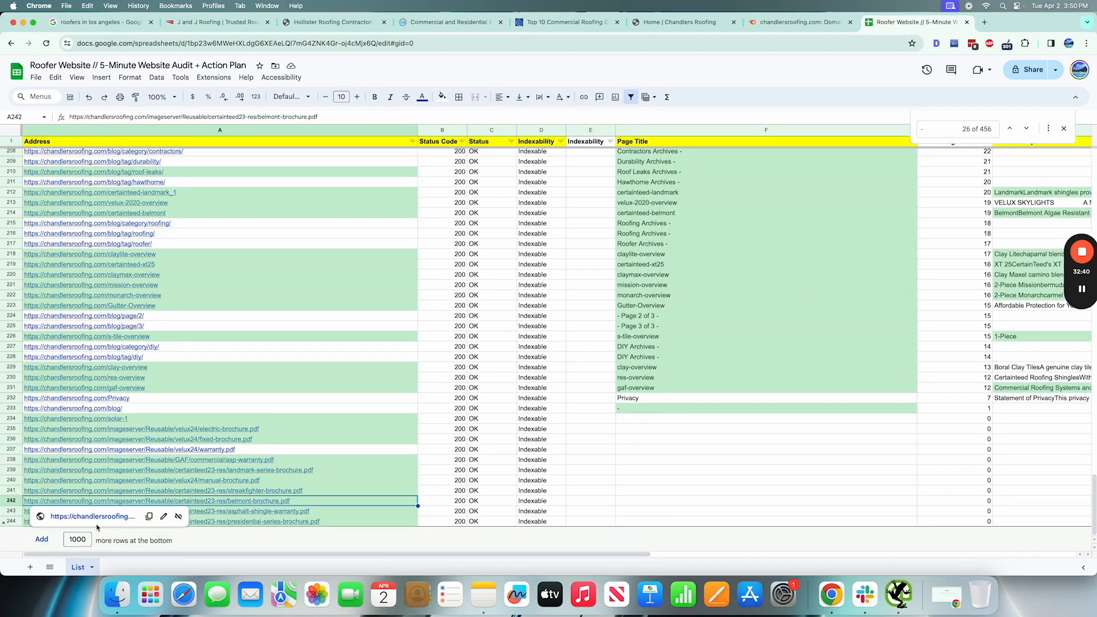
left_click(92, 521)
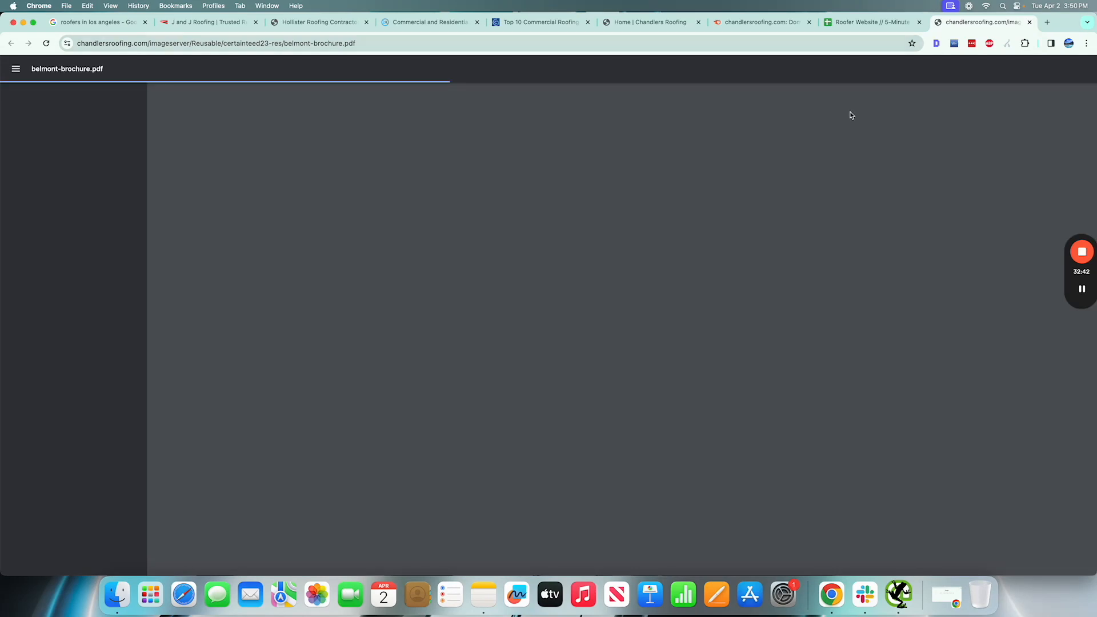
scroll(655, 229, "down", 4)
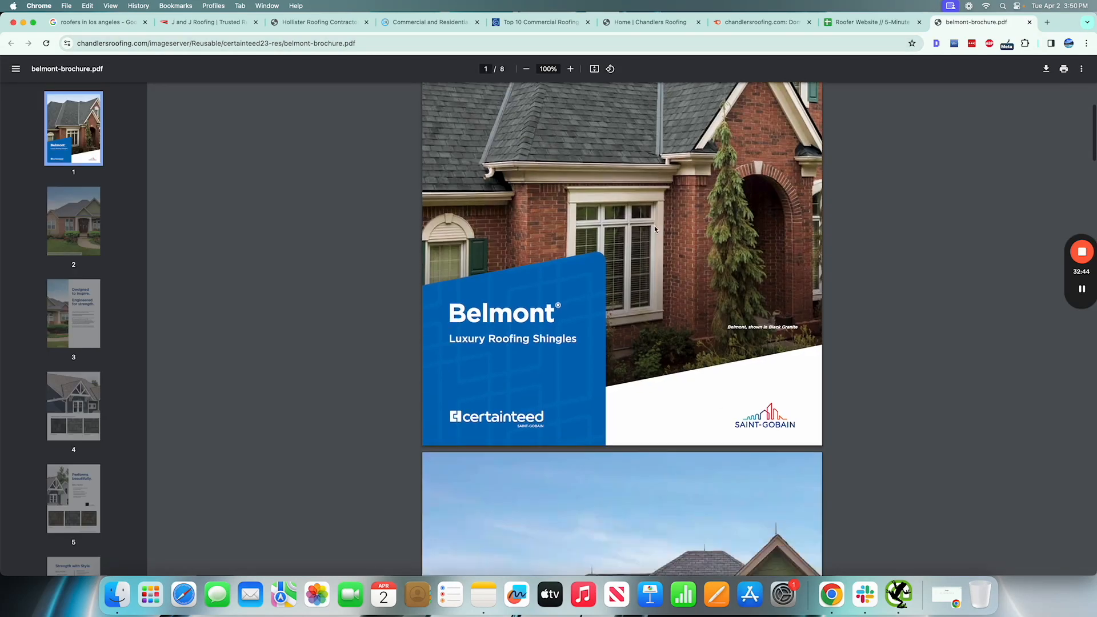
scroll(681, 318, "down", 15)
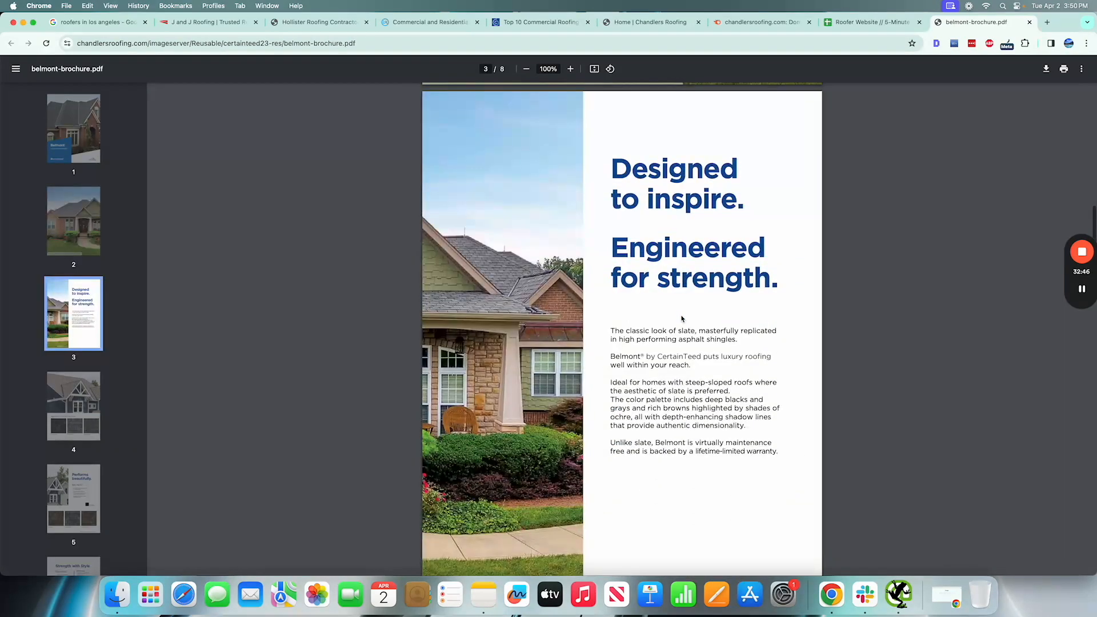
key("ctrl+shift+Tab")
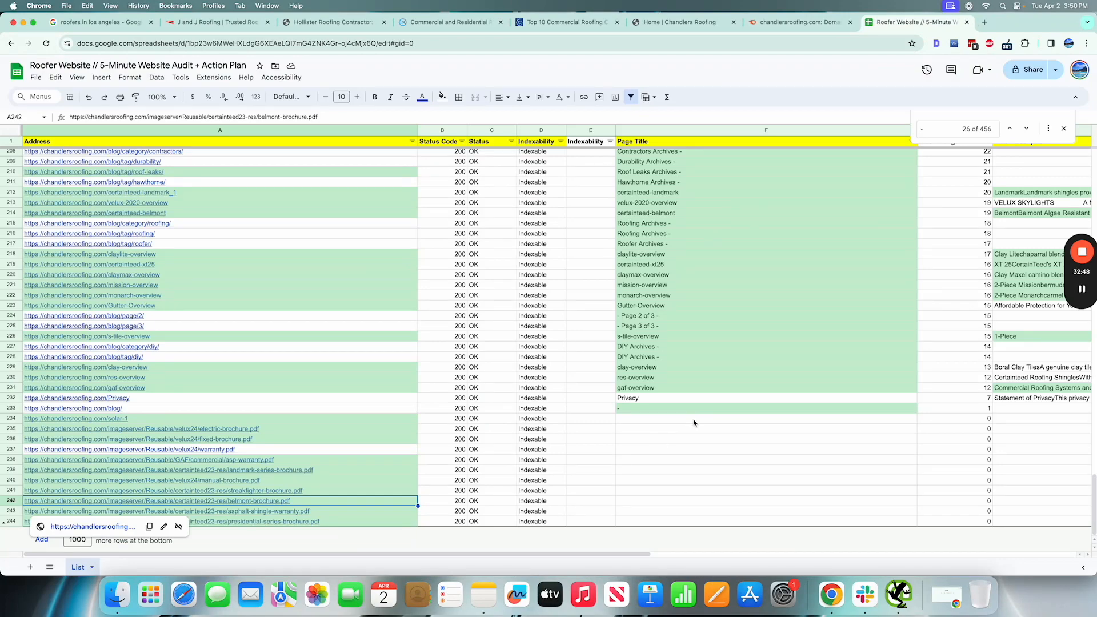
Step: Select F234:F244 to inspect the blank page titles beside the solar page and PDF brochures
left_click_drag(695, 423, 693, 521)
scroll(586, 435, "right", 1)
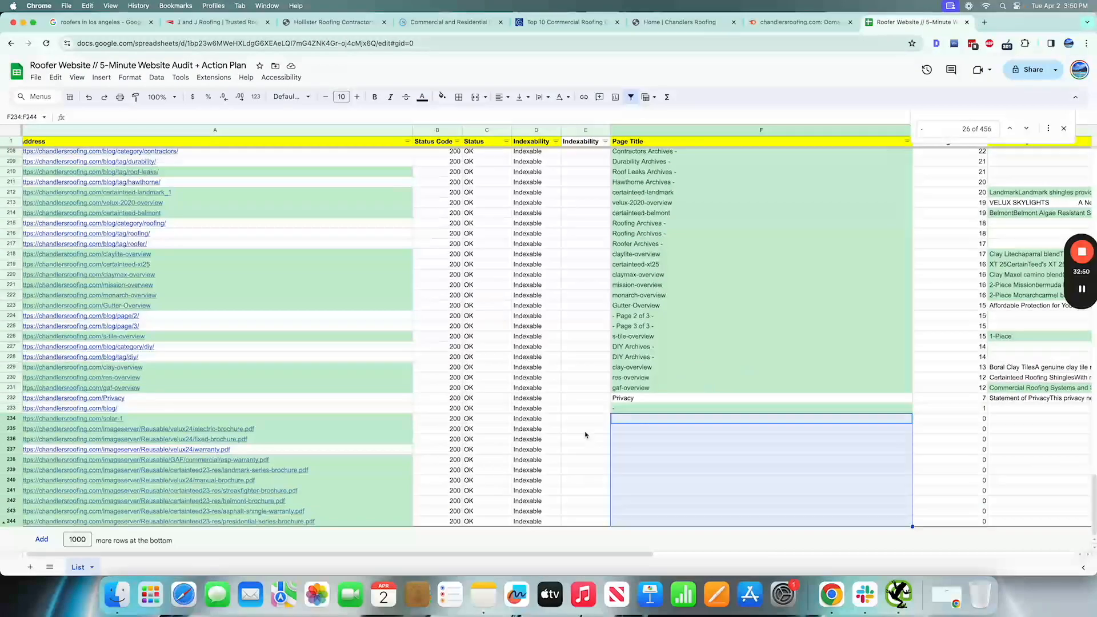
left_click(558, 439)
Step: Look through the Page Title column for blog category and tag pages whose titles contain "Archives"
scroll(757, 335, "up", 5)
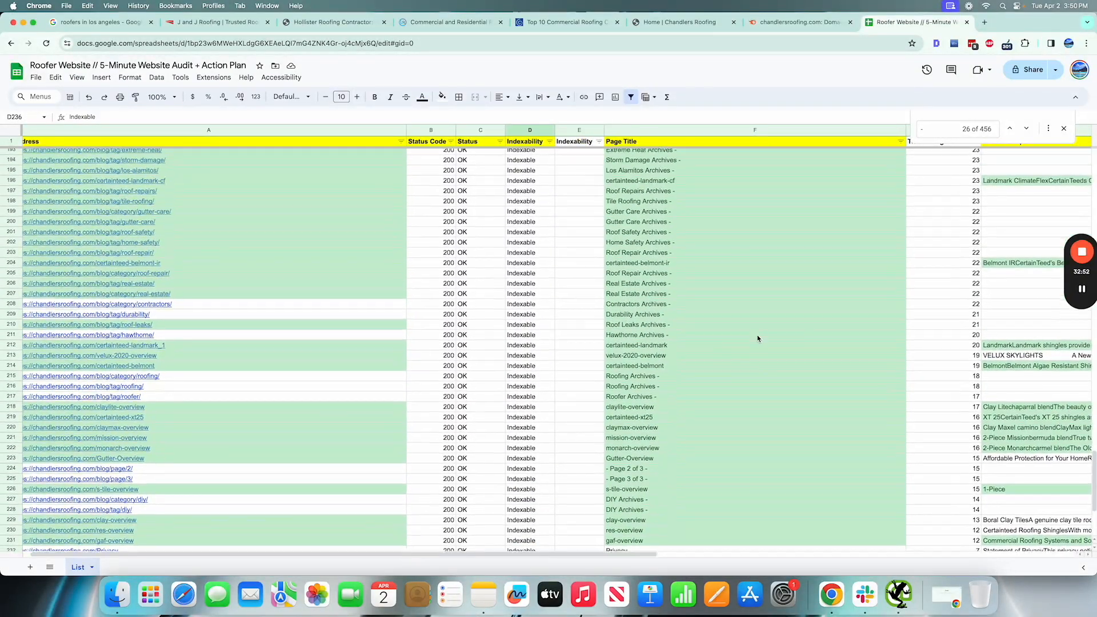
scroll(757, 334, "up", 15)
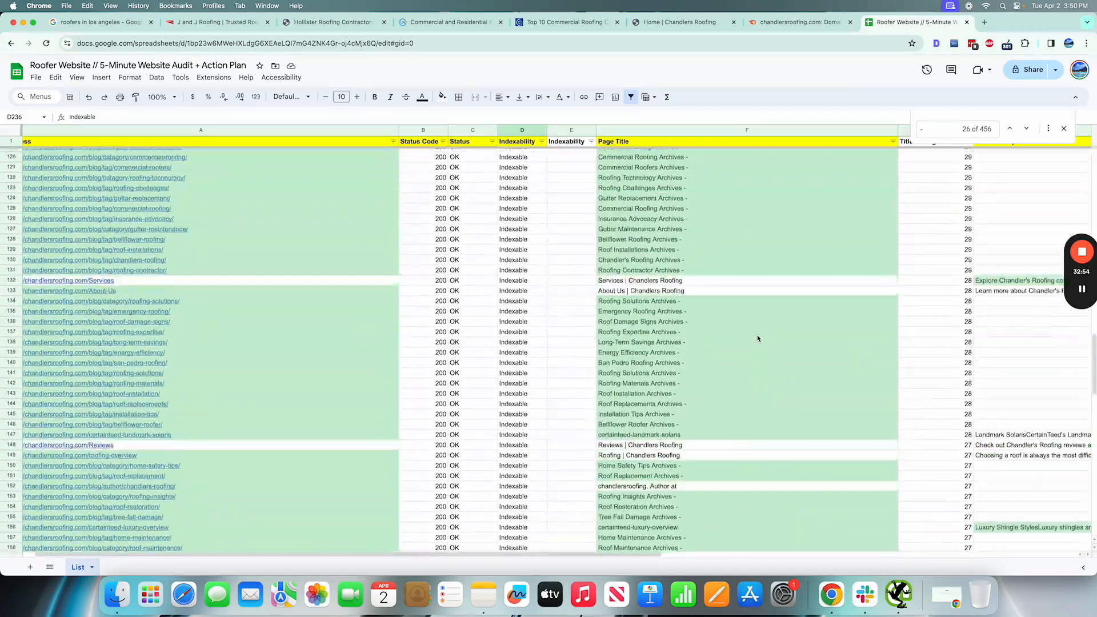
scroll(756, 335, "up", 20)
scroll(756, 334, "right", 2)
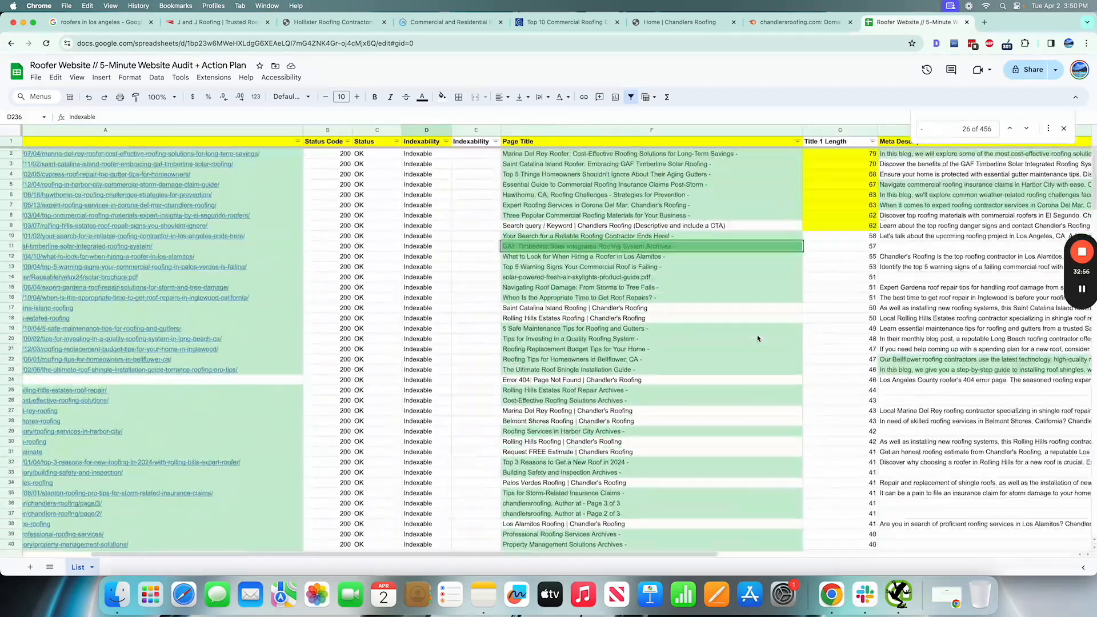
scroll(756, 335, "right", 2)
scroll(520, 379, "down", 9)
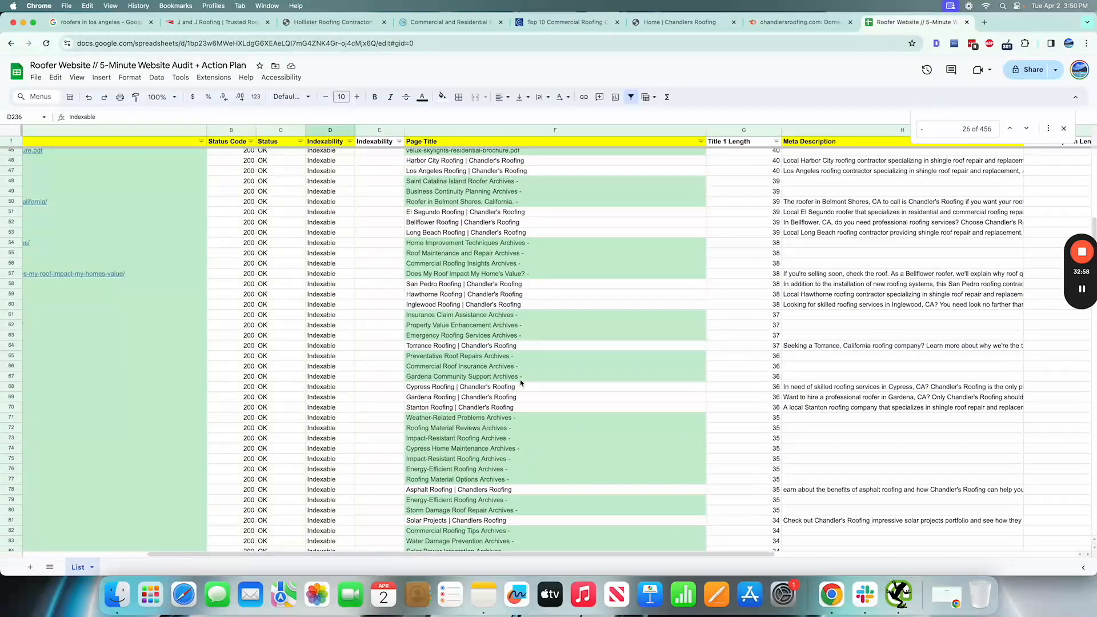
scroll(520, 379, "down", 2)
scroll(517, 296, "down", 3)
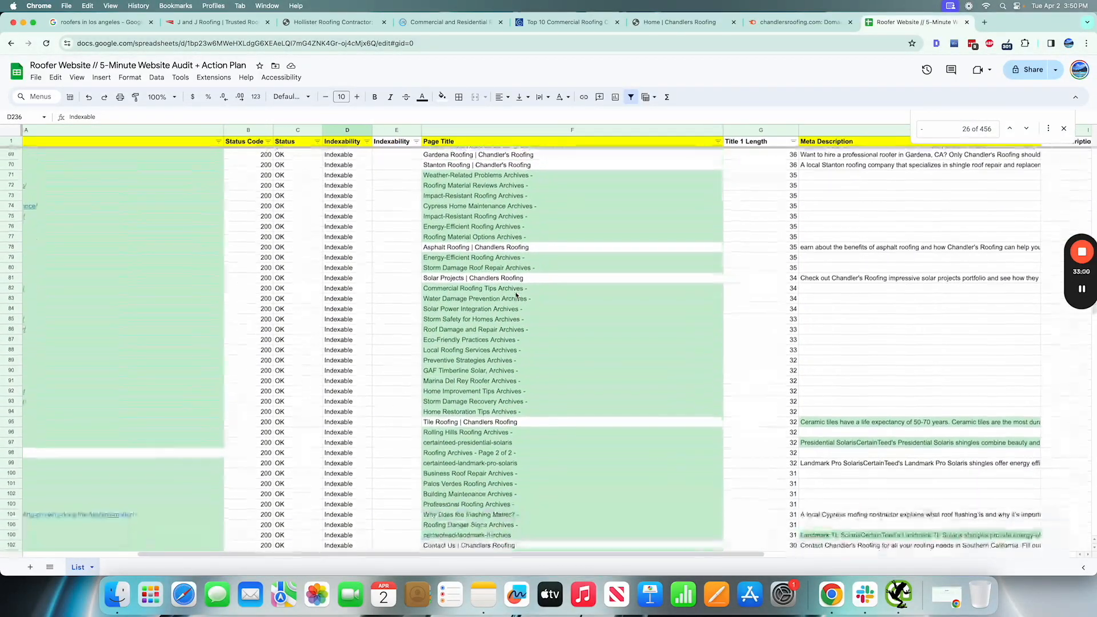
Step: Filter the Page Title column by values to exclude every title matching "archives"
left_click(710, 141)
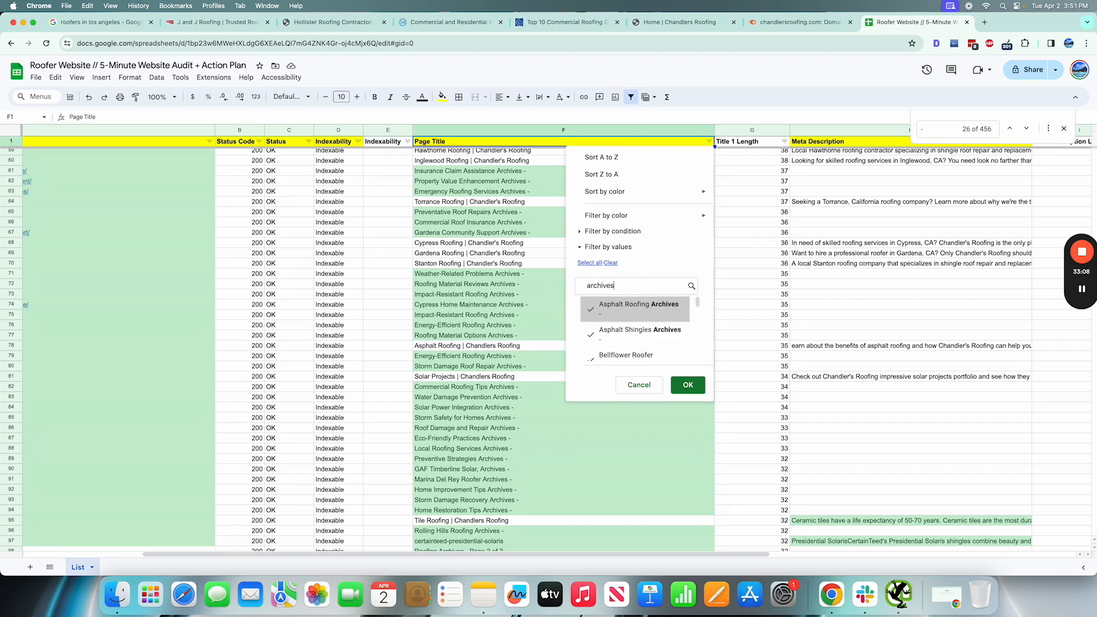
scroll(633, 314, "down", 3)
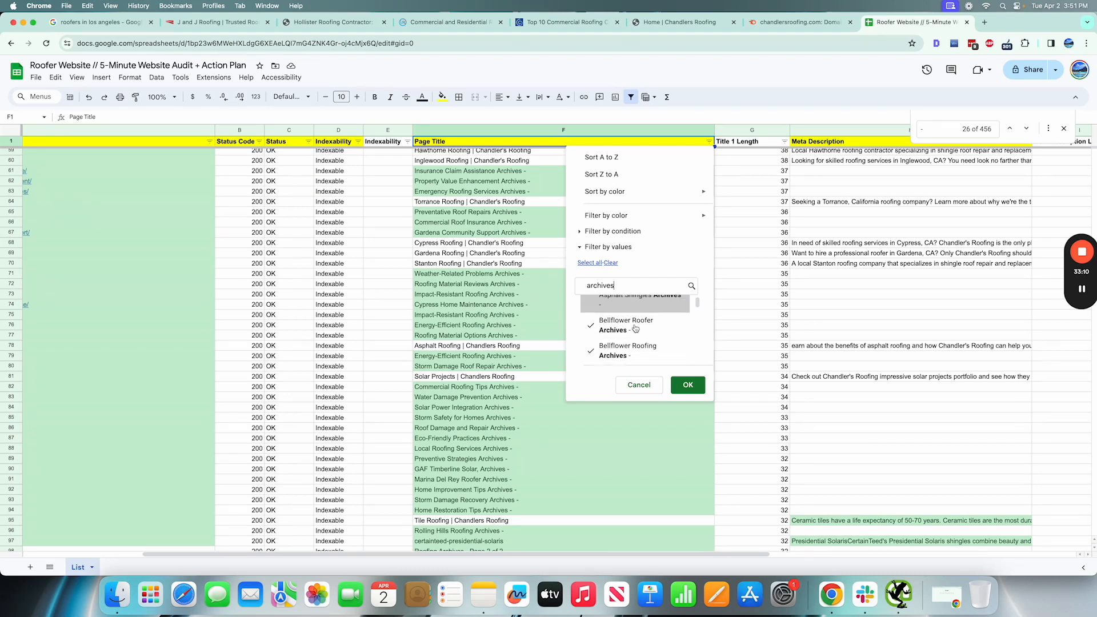
scroll(630, 304, "down", 2)
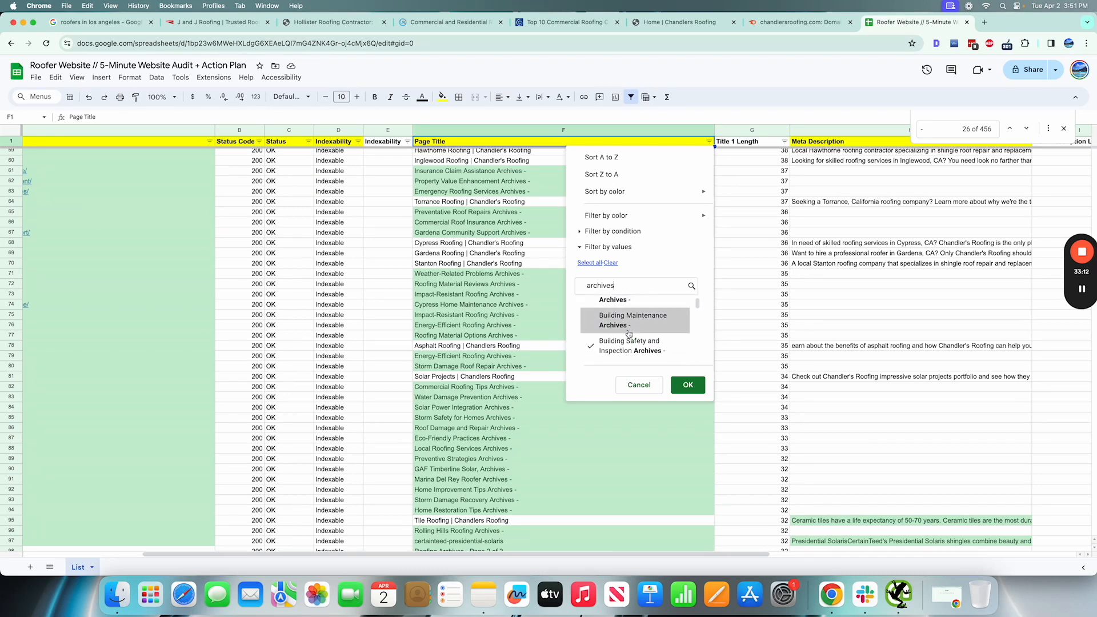
scroll(629, 326, "down", 3)
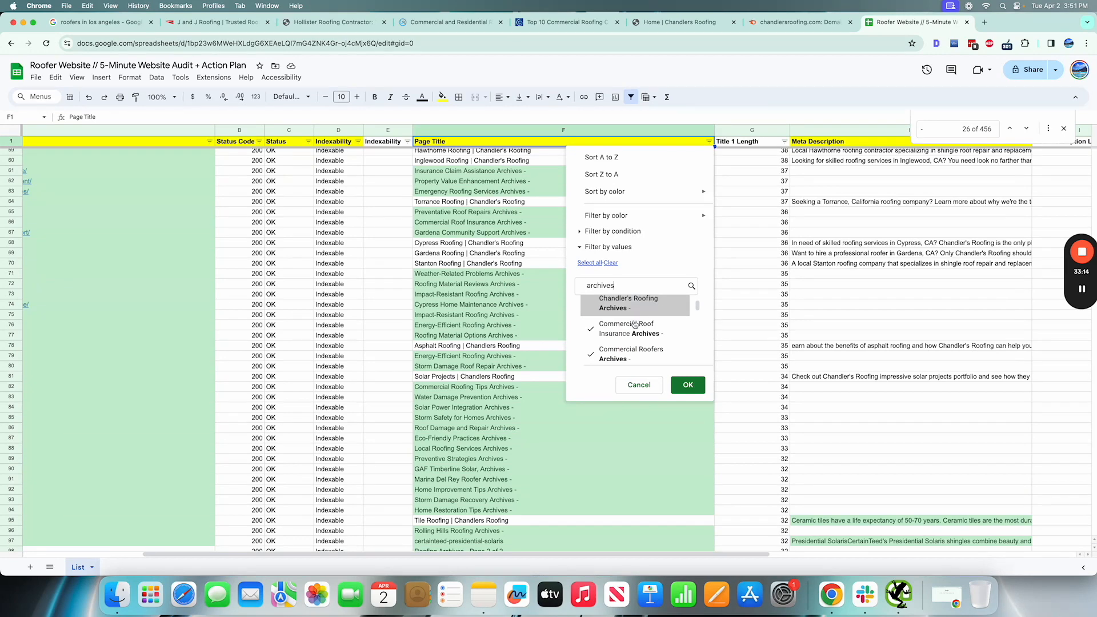
scroll(635, 338, "down", 10)
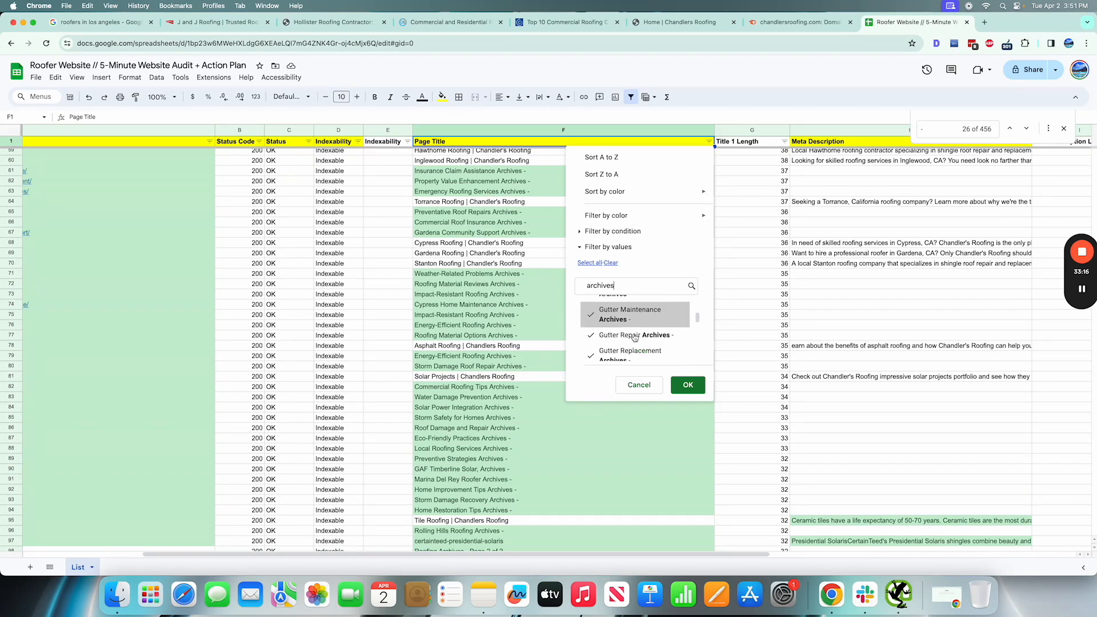
scroll(635, 337, "down", 10)
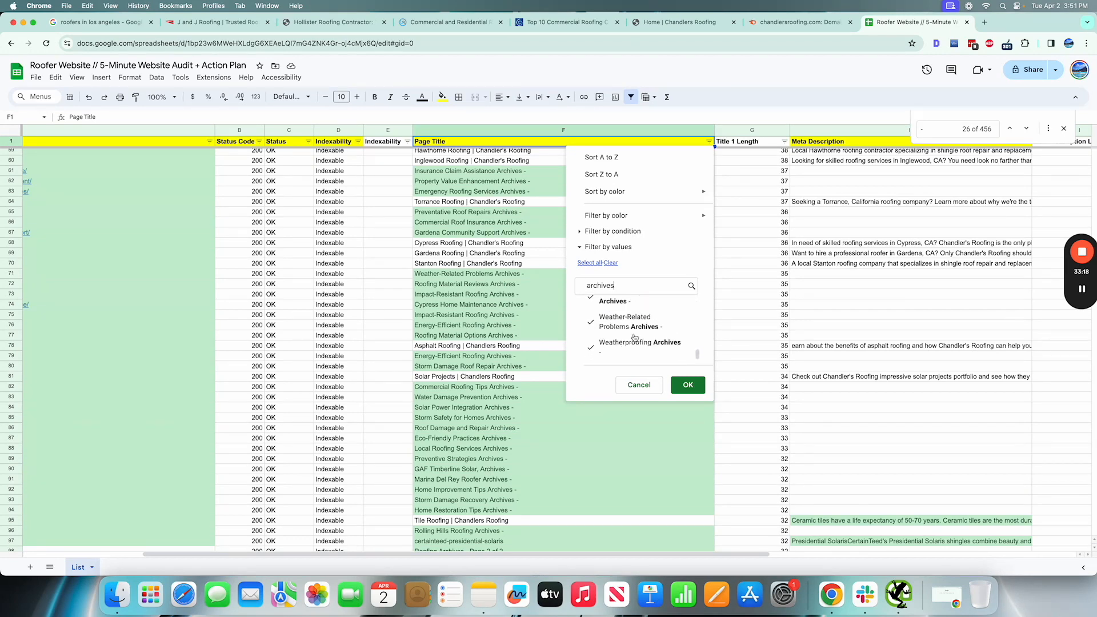
left_click(611, 264)
left_click(687, 384)
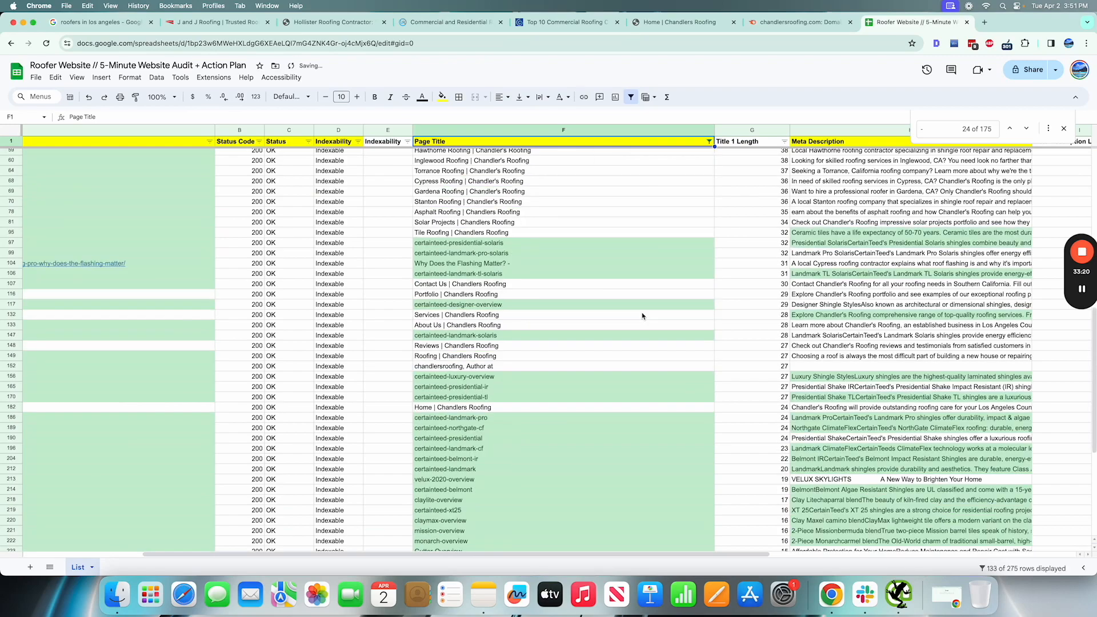
Step: Examine the filtered list's remaining page titles along with their title lengths and meta descriptions
scroll(642, 316, "down", 5)
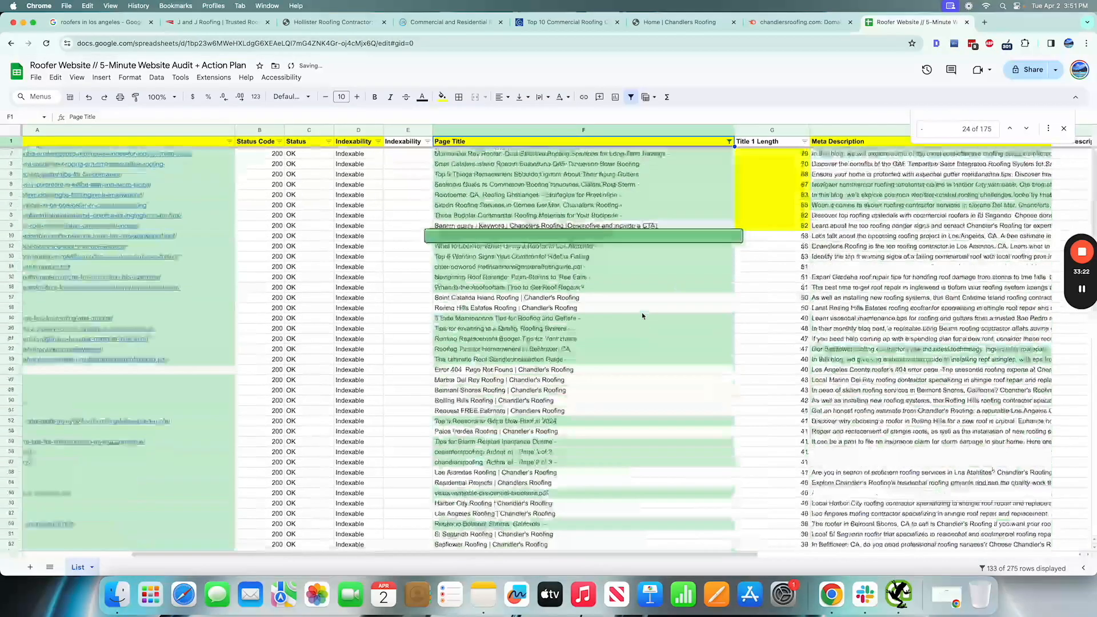
scroll(642, 316, "down", 15)
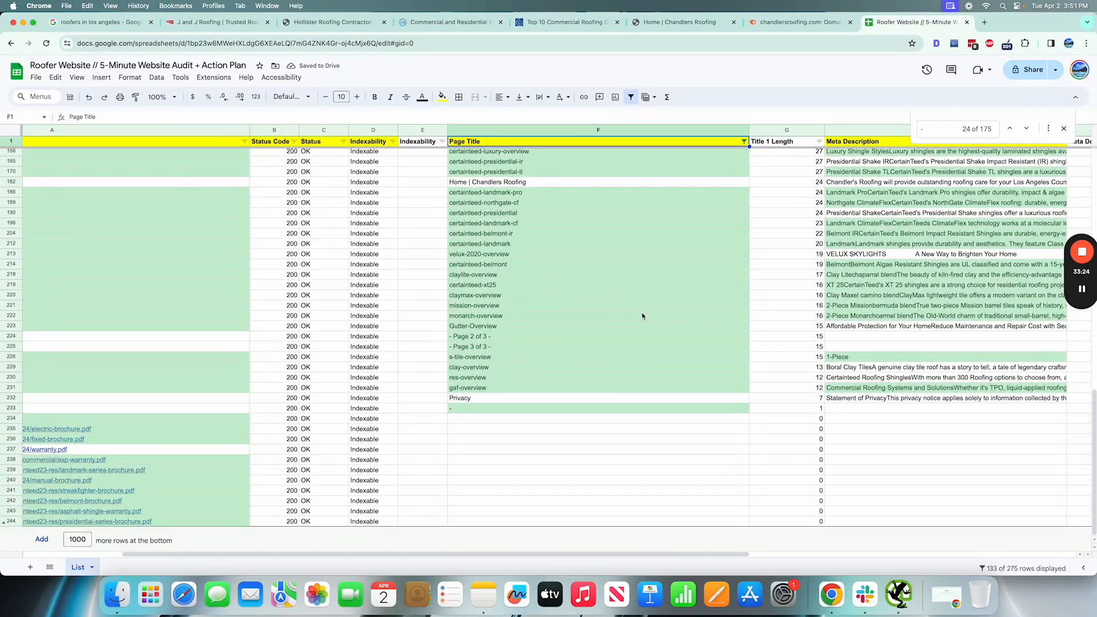
scroll(643, 316, "up", 15)
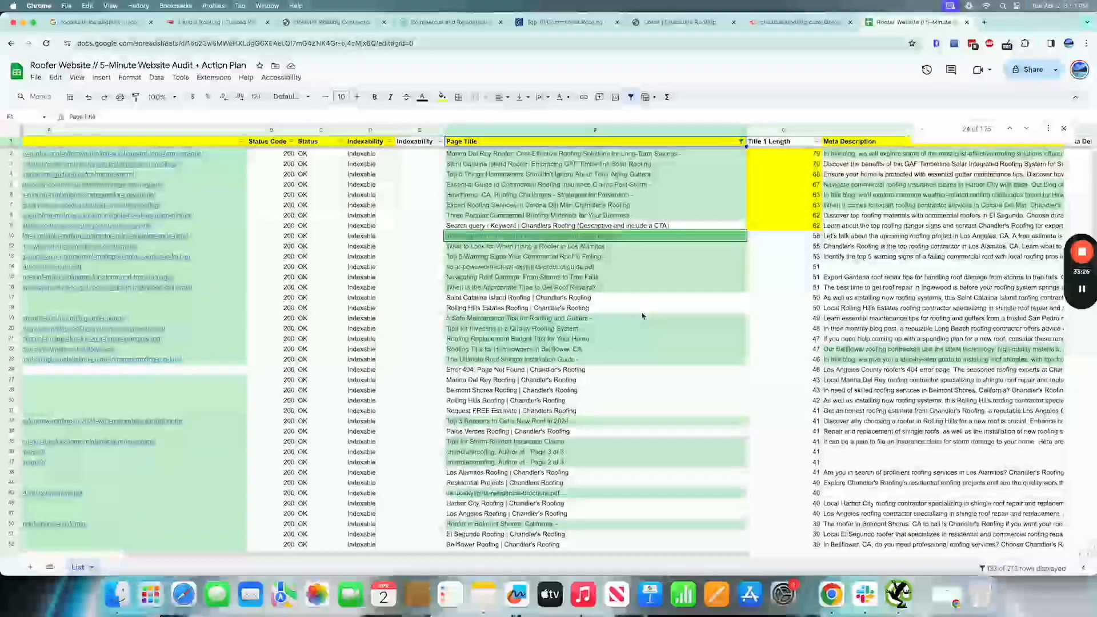
scroll(642, 316, "down", 5)
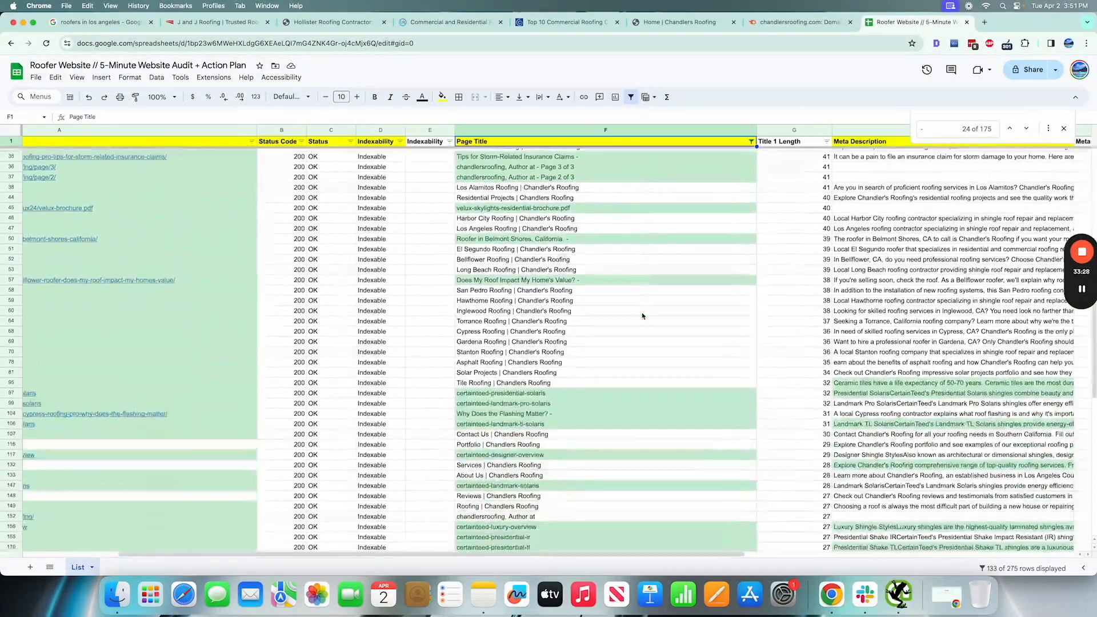
scroll(642, 316, "up", 5)
scroll(643, 316, "right", 2)
scroll(643, 316, "right", 1)
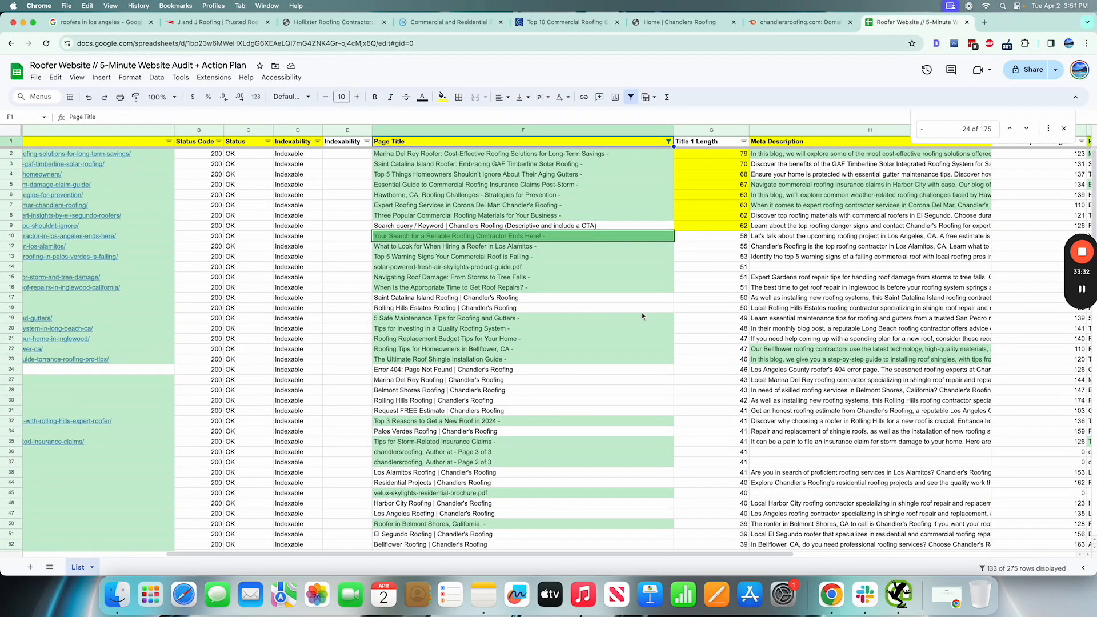
Step: Compare the remaining page titles with their URLs in the Address column, from row 2 down to row 244
scroll(643, 316, "left", 5)
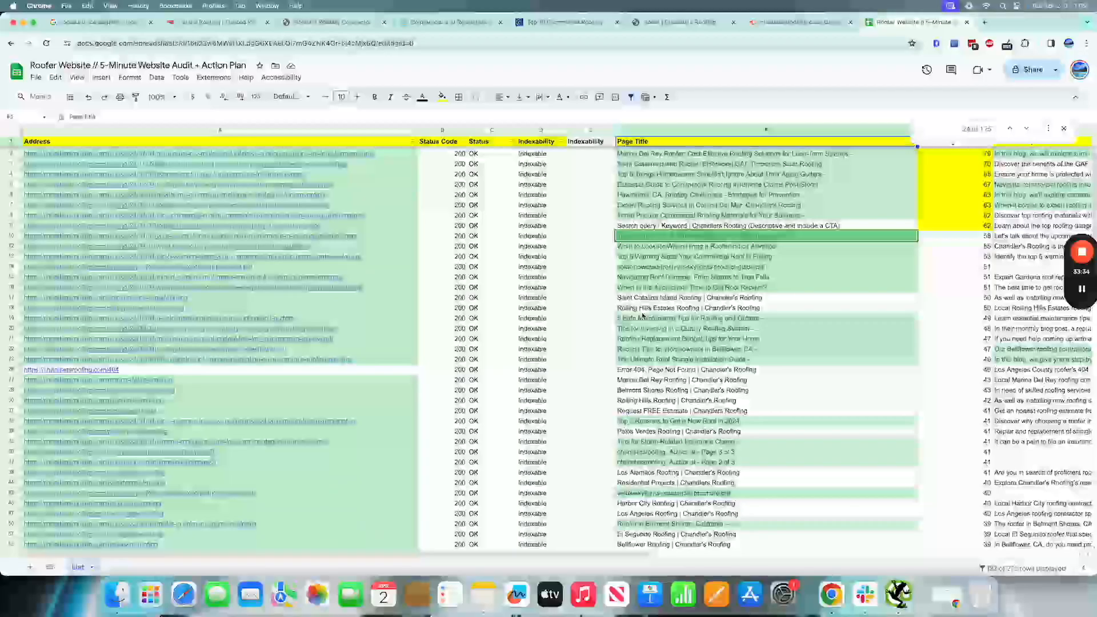
scroll(642, 316, "down", 1)
scroll(642, 316, "down", 10)
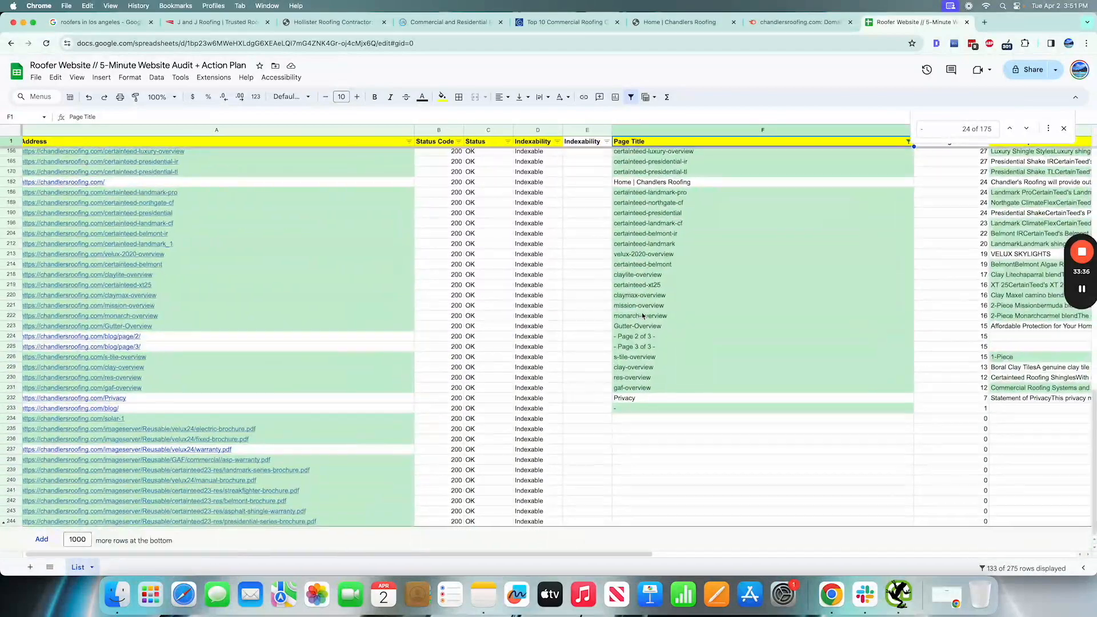
scroll(642, 316, "up", 12)
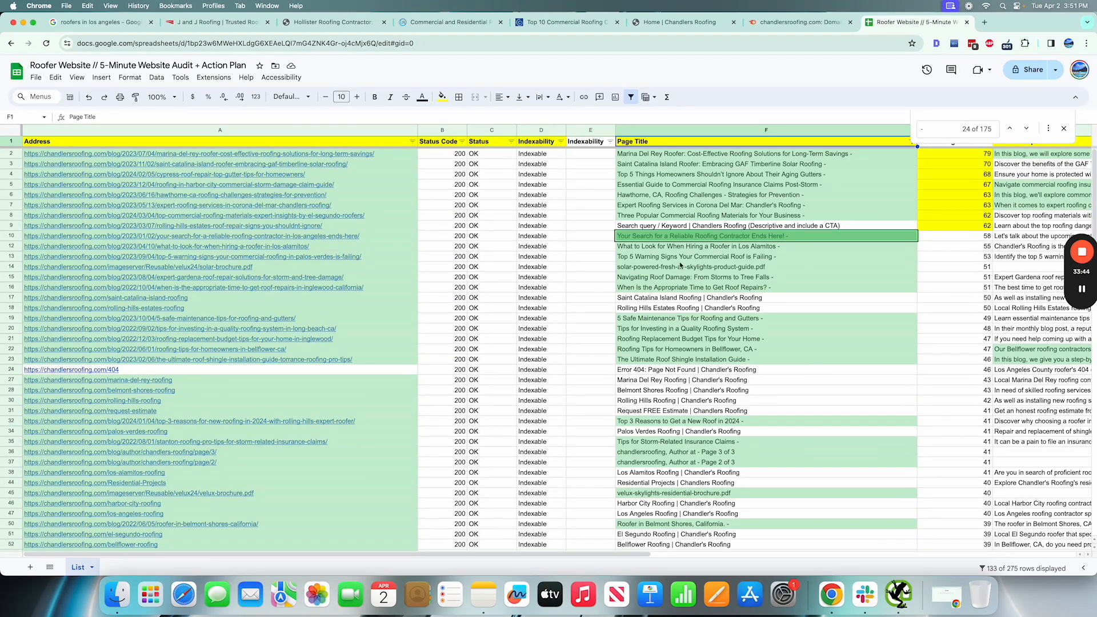
scroll(803, 253, "down", 20)
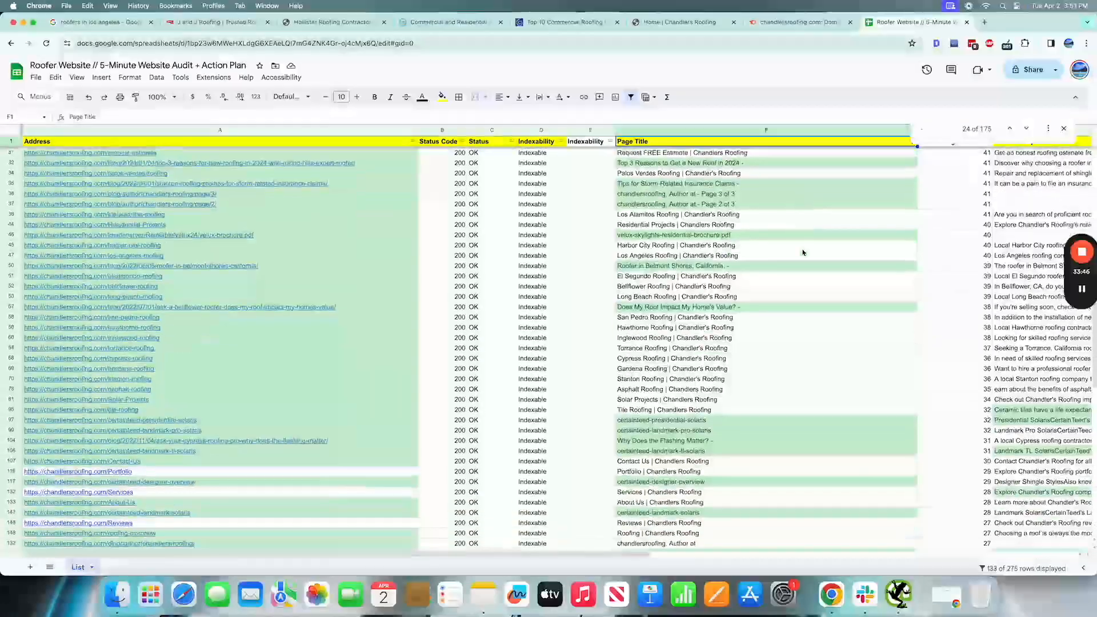
scroll(803, 253, "up", 20)
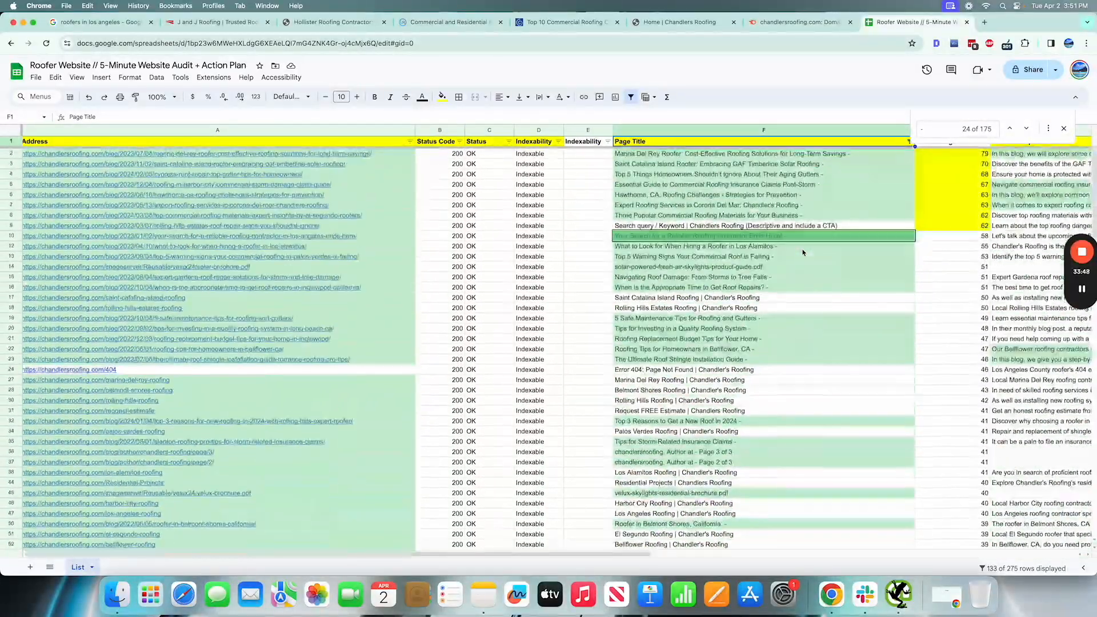
scroll(337, 239, "down", 5)
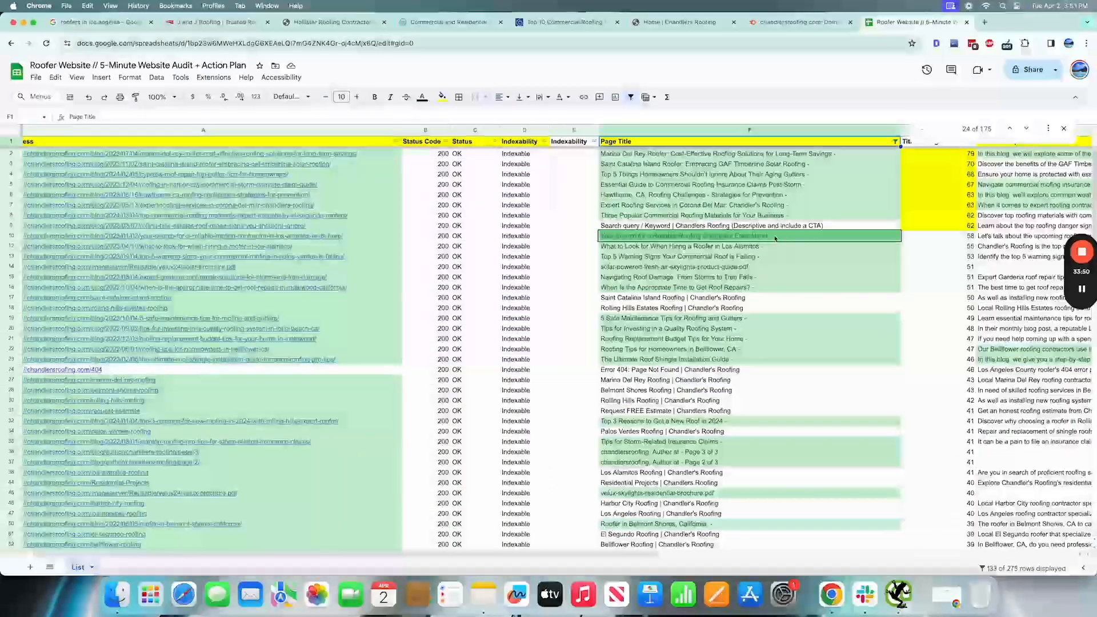
scroll(448, 231, "up", 3)
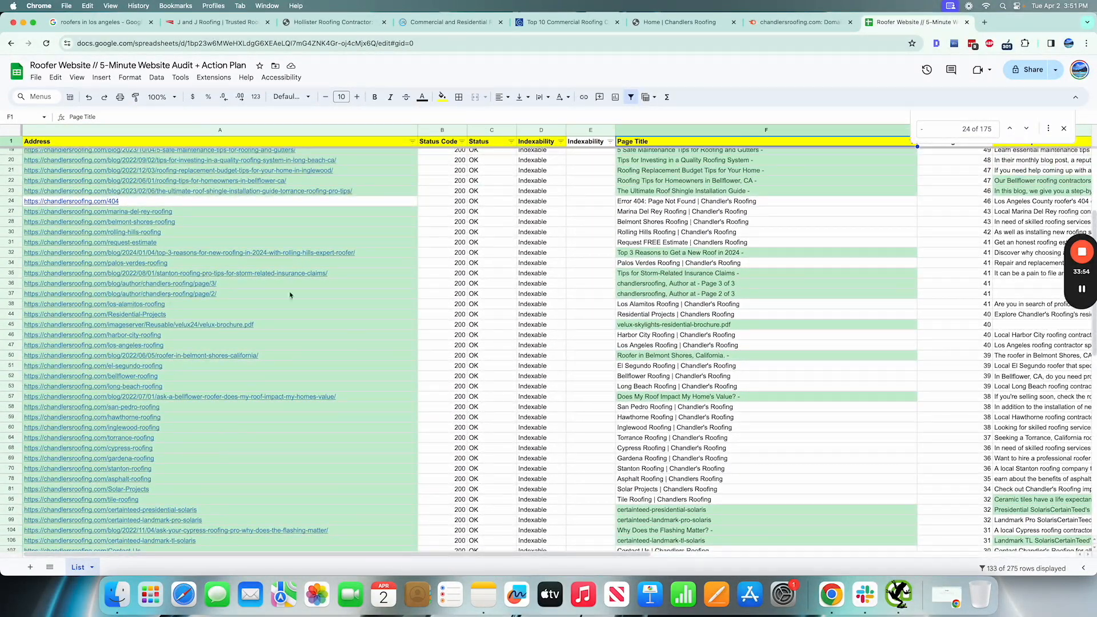
scroll(605, 373, "down", 8)
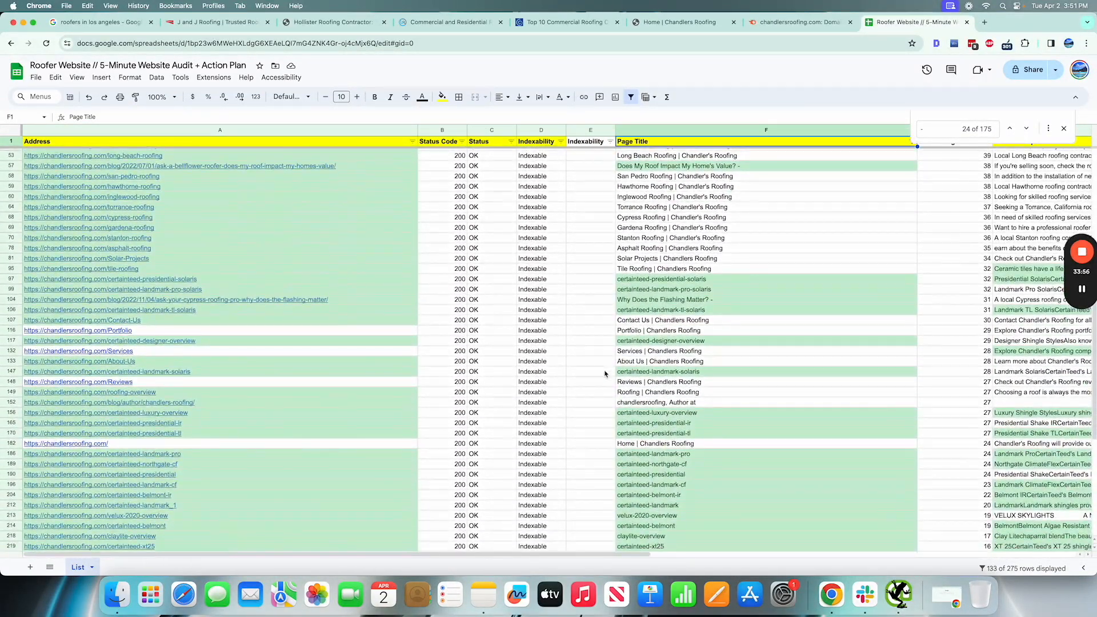
scroll(606, 374, "down", 8)
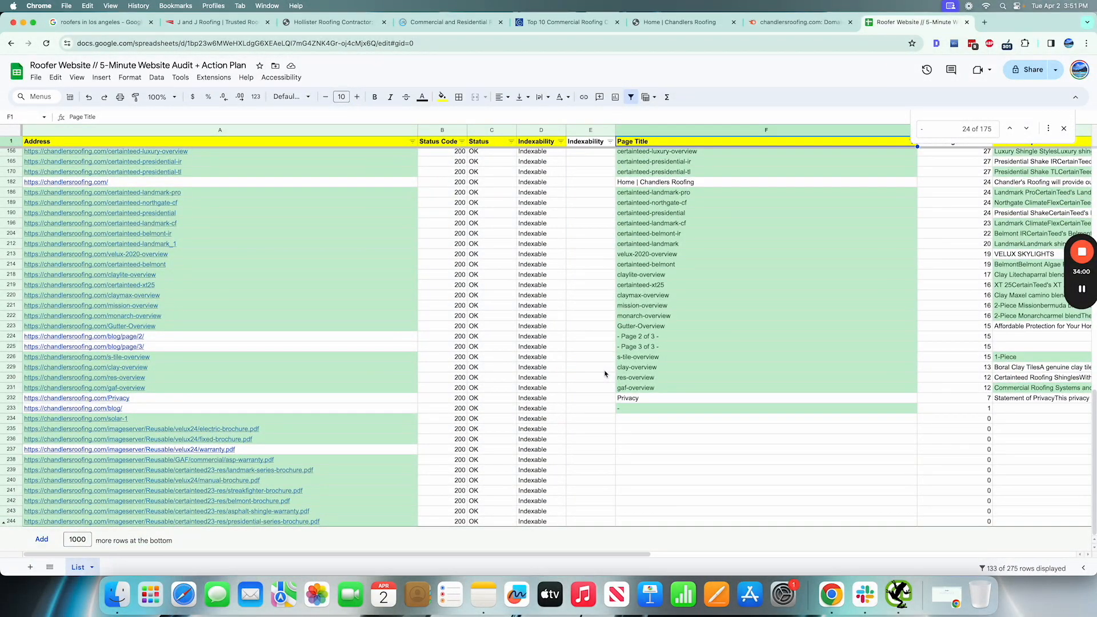
Step: Review the remaining page titles alongside their title lengths and meta descriptions, from the top rows down to the untitled pages
scroll(712, 336, "up", 3)
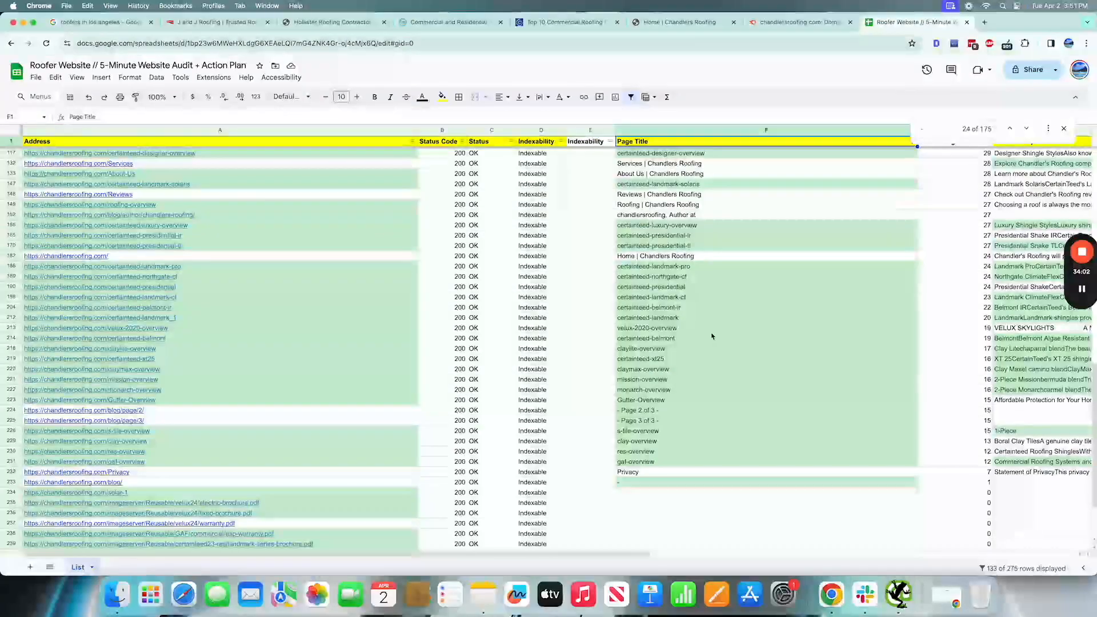
scroll(712, 336, "up", 15)
scroll(712, 336, "right", 3)
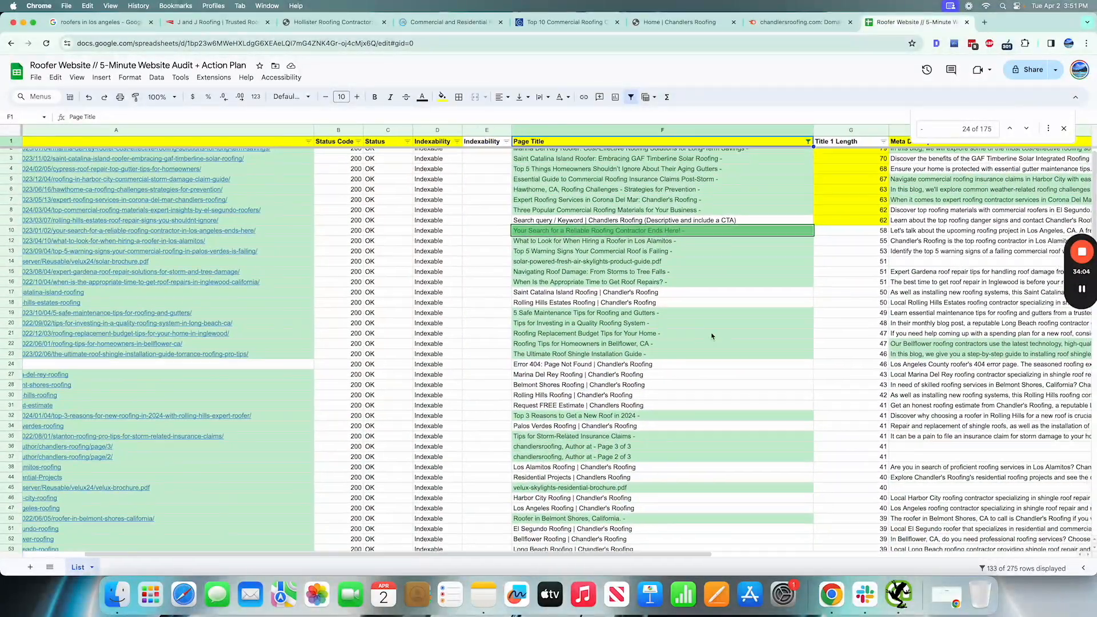
scroll(713, 336, "right", 2)
scroll(693, 197, "right", 4)
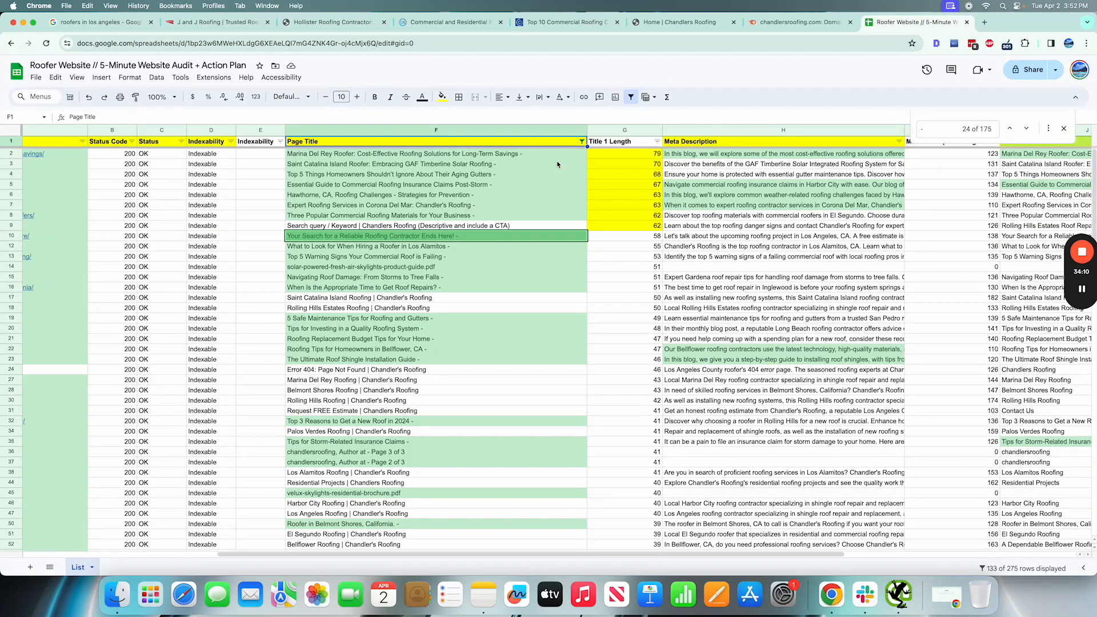
scroll(369, 316, "down", 6)
scroll(369, 316, "left", 1)
scroll(368, 316, "down", 8)
scroll(368, 316, "left", 1)
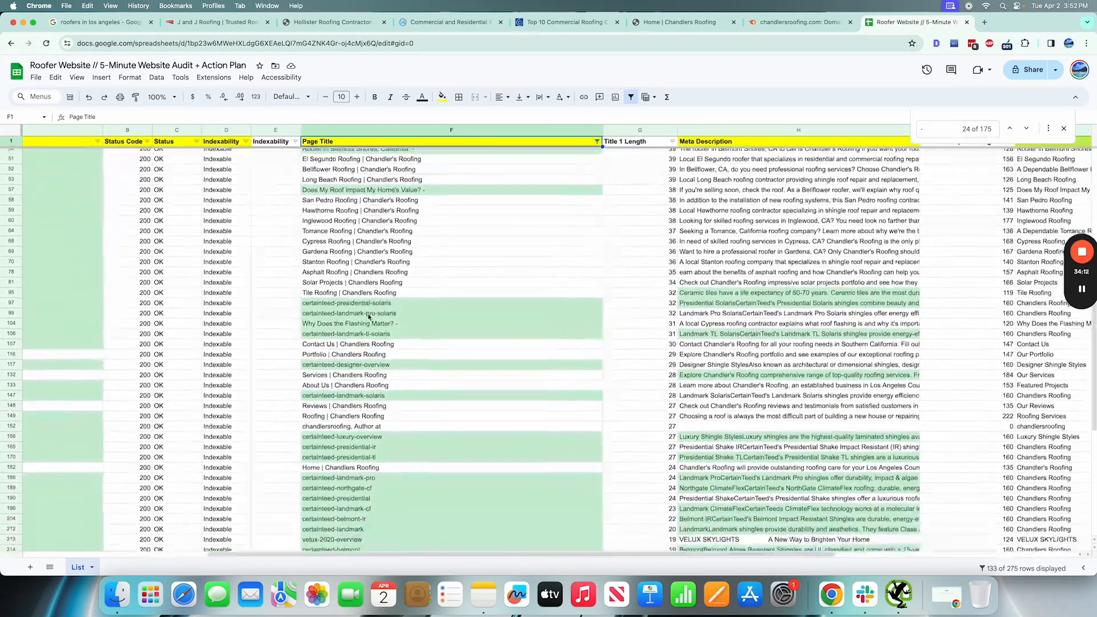
scroll(402, 392, "down", 3)
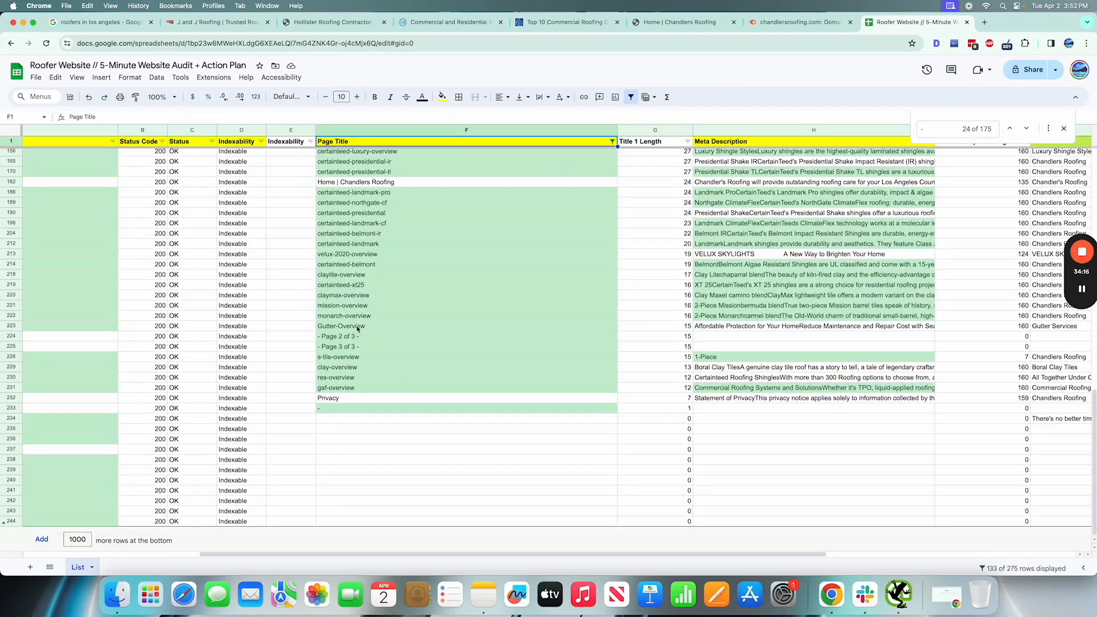
Step: Open the /blog/page/2/ URL in row 224, inspect blog pages 2 and 3, and return to the spreadsheet
left_click_drag(356, 336, 351, 347)
scroll(229, 343, "left", 5)
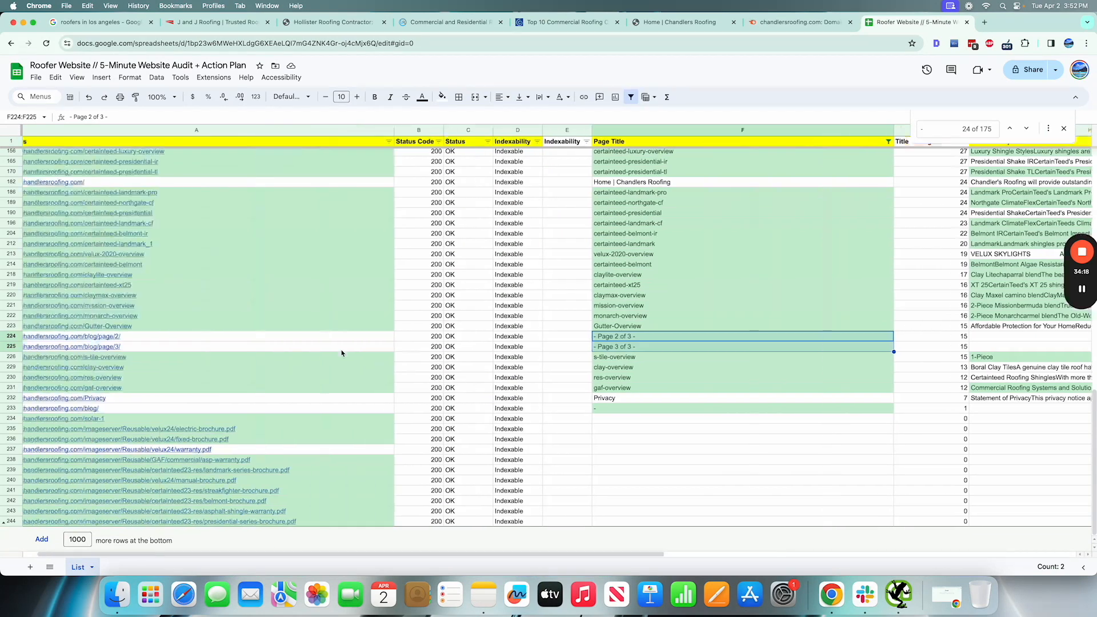
left_click(116, 339)
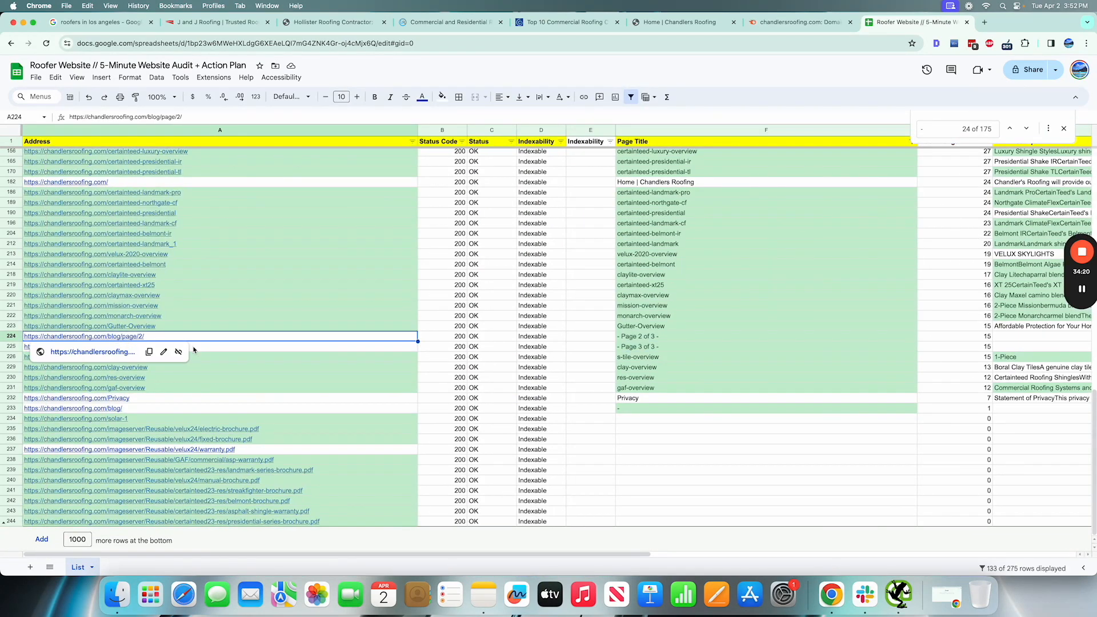
left_click(101, 353)
scroll(568, 141, "down", 20)
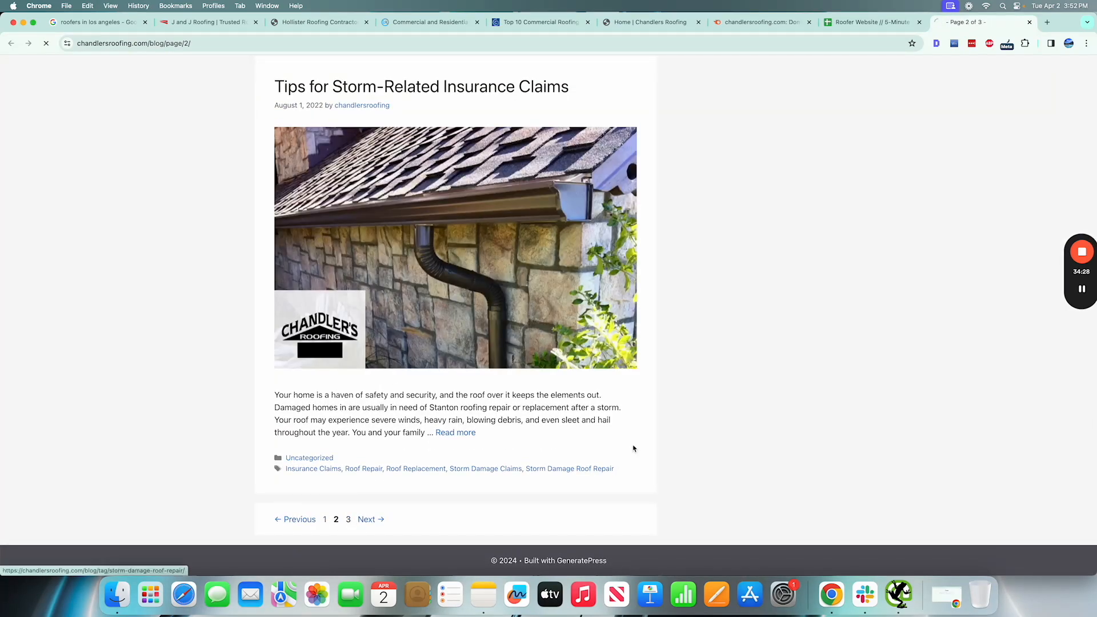
scroll(730, 388, "down", 20)
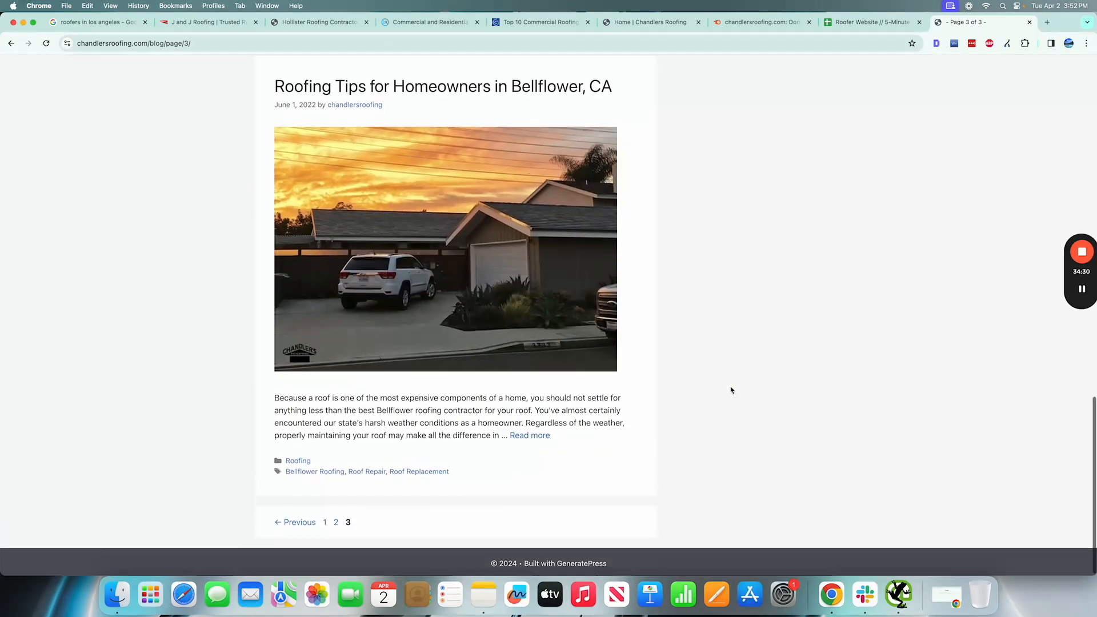
scroll(730, 390, "up", 20)
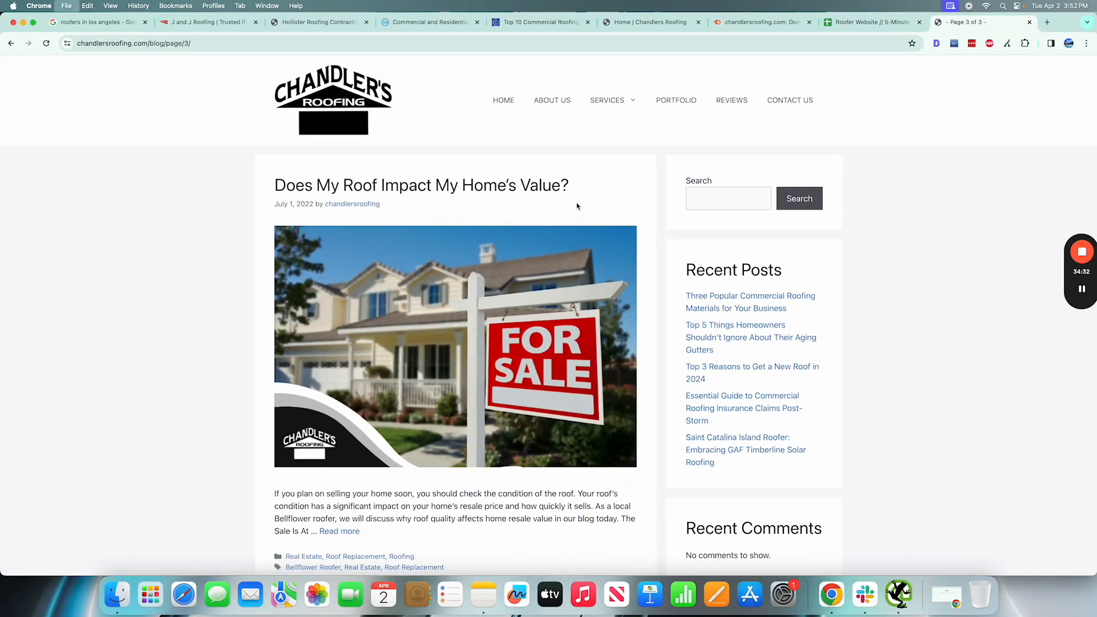
key("super+w")
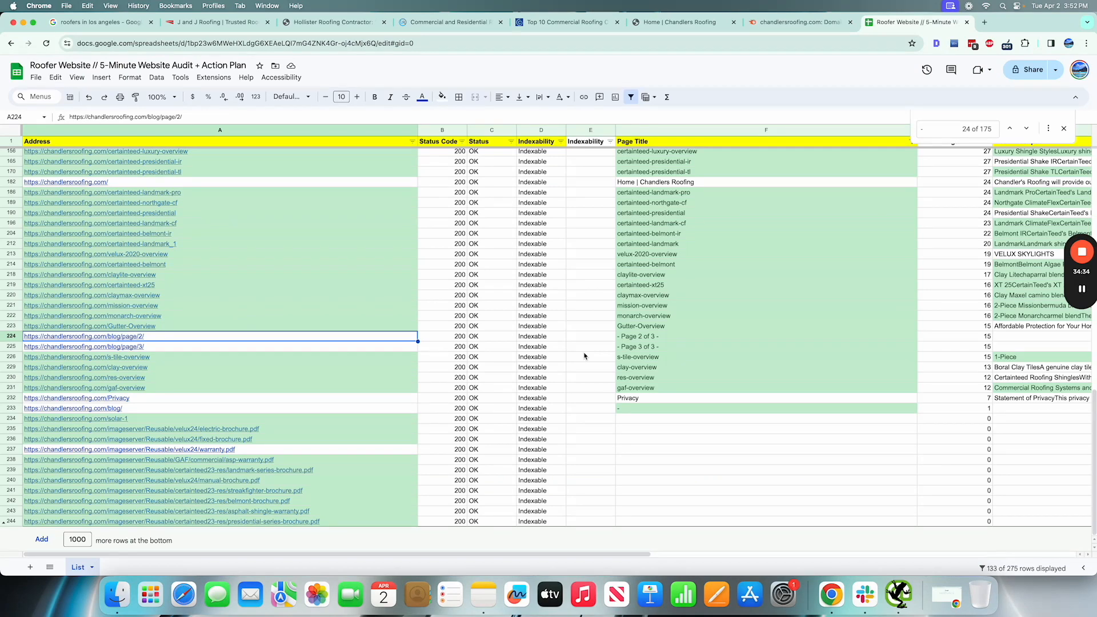
Step: Delete rows 224 and 225, the blog pagination entries titled "- Page 2 of 3 -" and "- Page 3 of 3 -"
left_click_drag(639, 338, 639, 348)
right_click(639, 350)
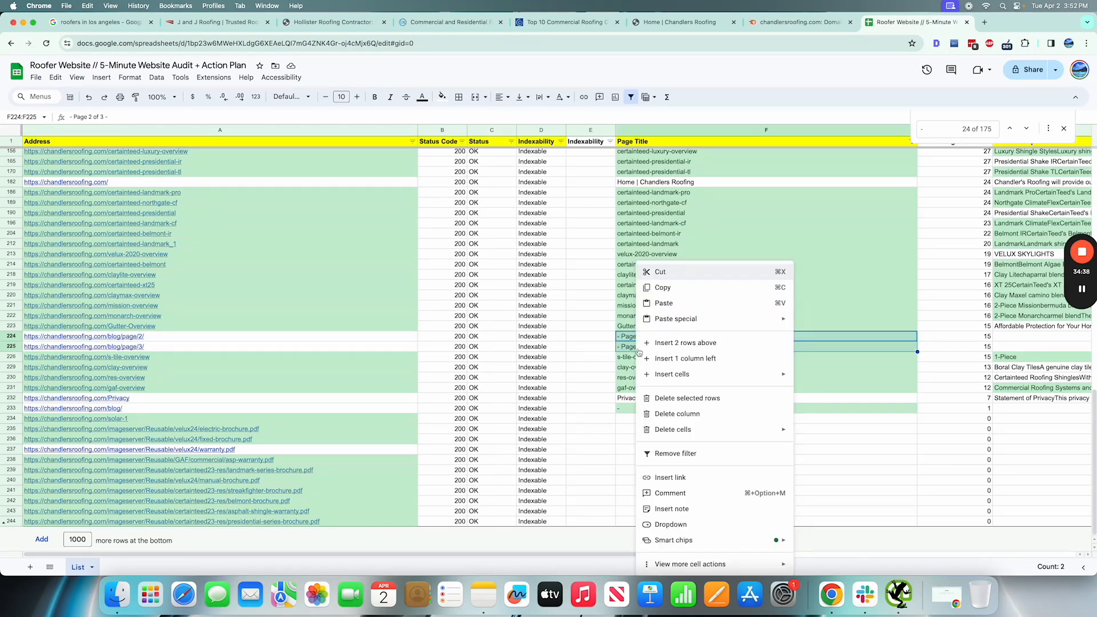
left_click(726, 398)
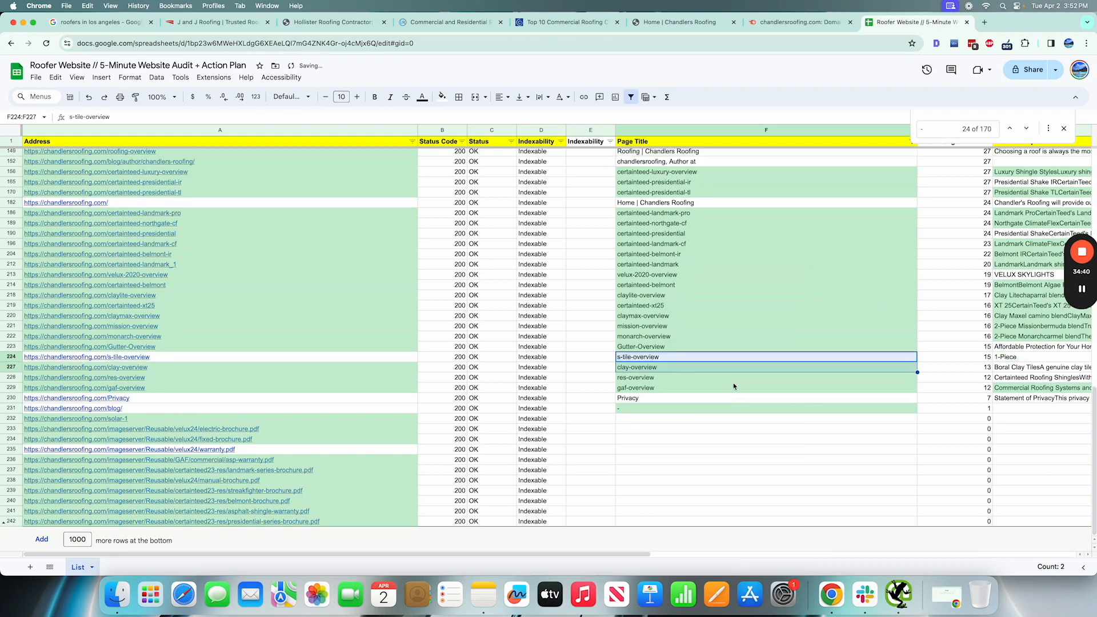
left_click(760, 519)
Step: Fill the optimized title format cell F9, "Search query / Keyword | Chandlers Roofing (Descriptive and include a CTA)", with red
scroll(759, 519, "up", 20)
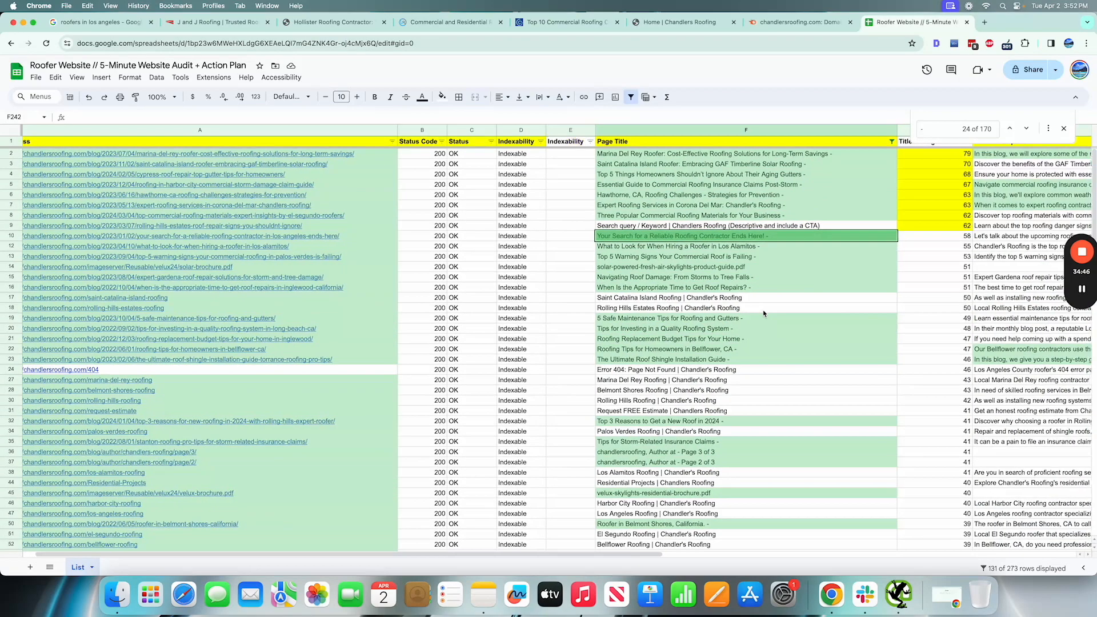
scroll(765, 313, "right", 1)
scroll(764, 313, "down", 4)
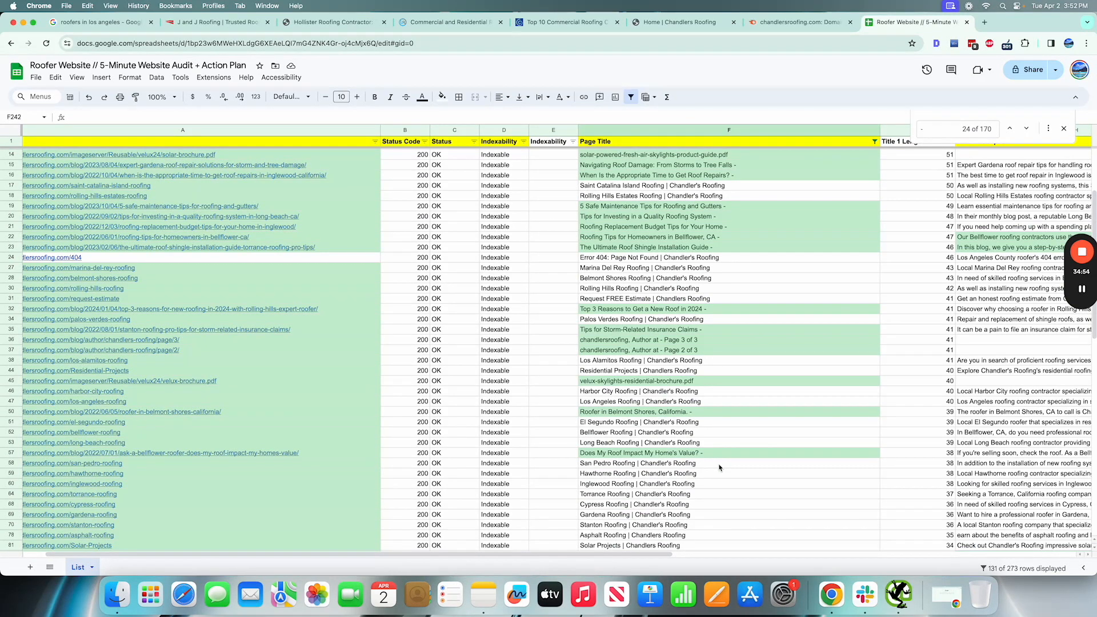
scroll(720, 467, "up", 5)
left_click(671, 228)
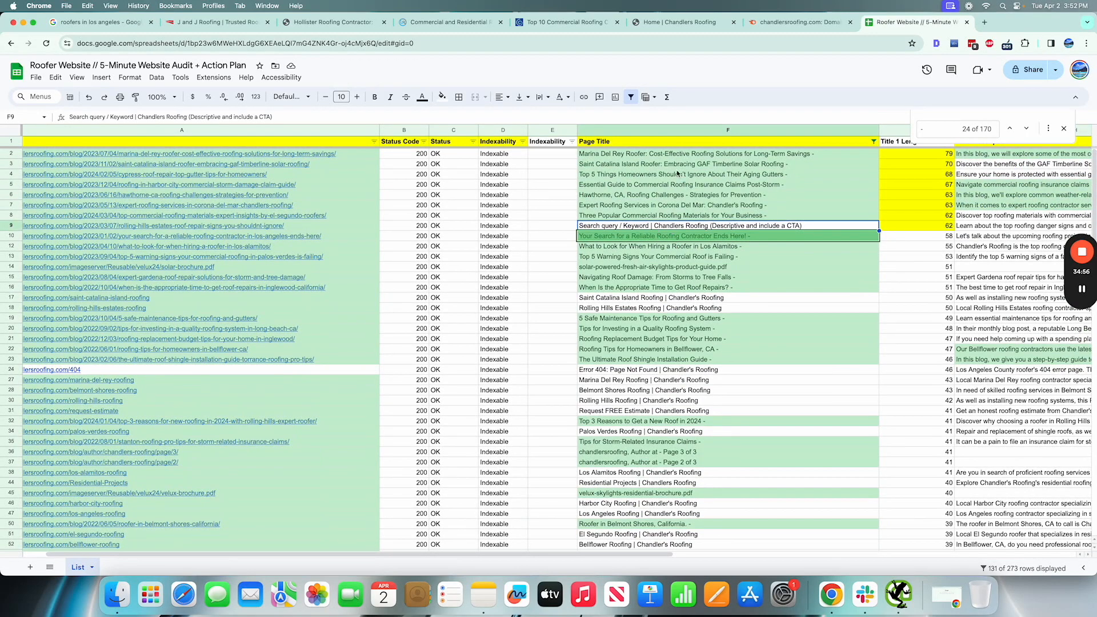
left_click(440, 98)
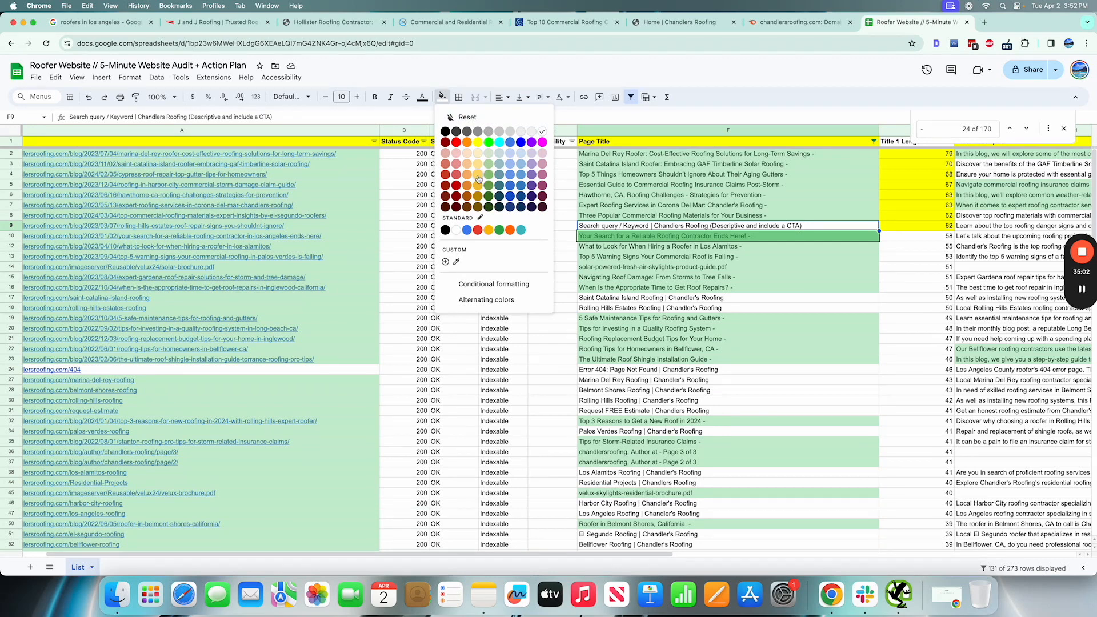
left_click(456, 174)
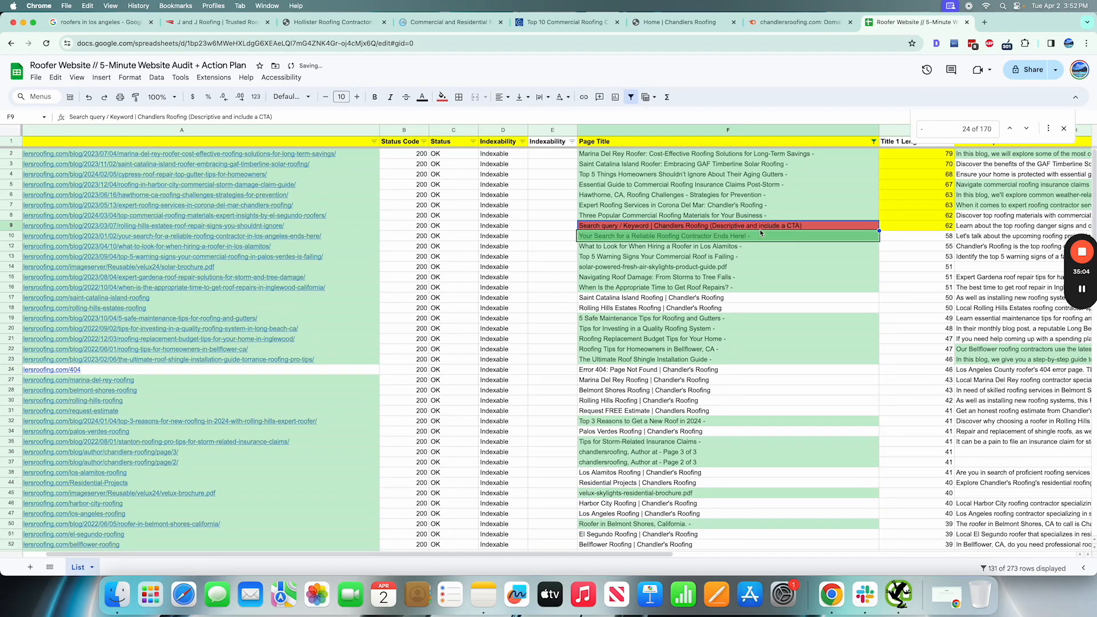
Step: Check the title lengths of the location and estimate pages in rows 27 to 31
scroll(761, 233, "down", 5)
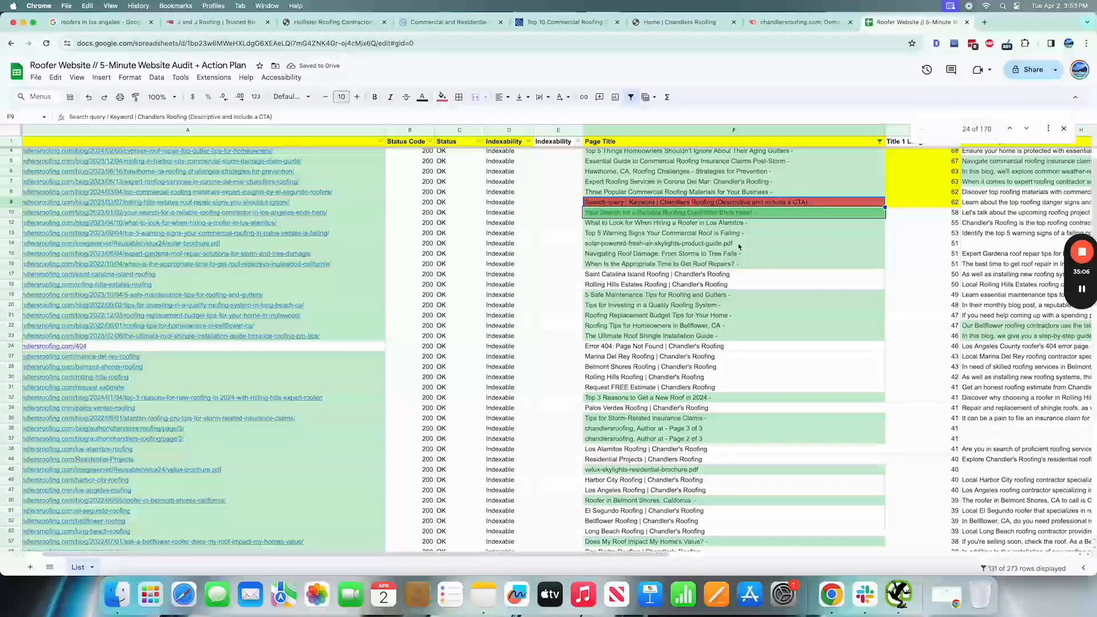
scroll(739, 247, "down", 2)
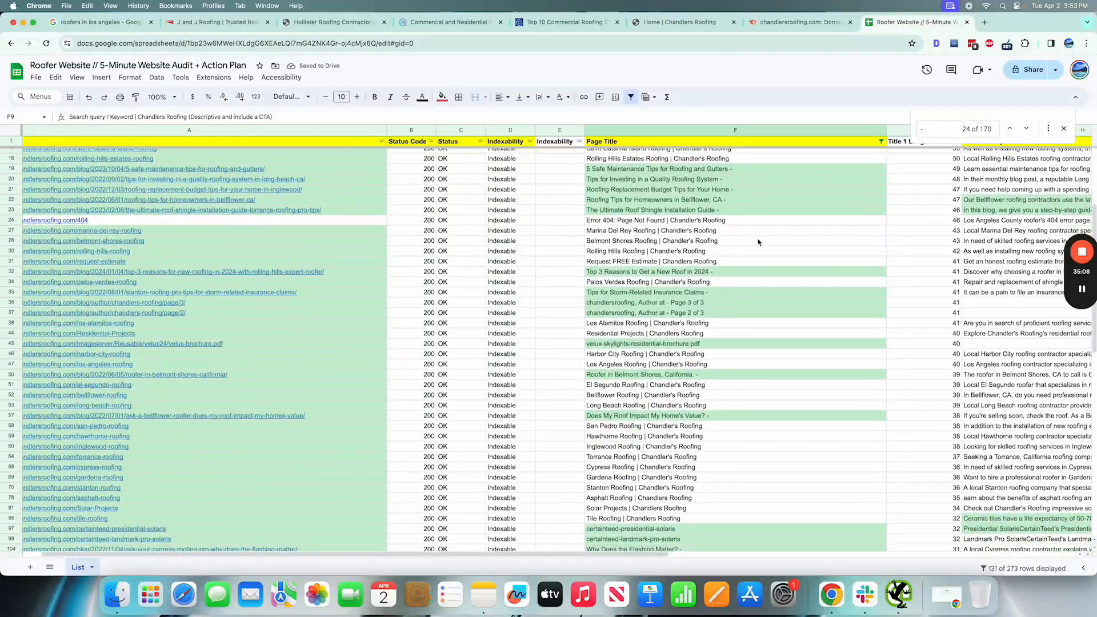
left_click_drag(944, 237, 943, 262)
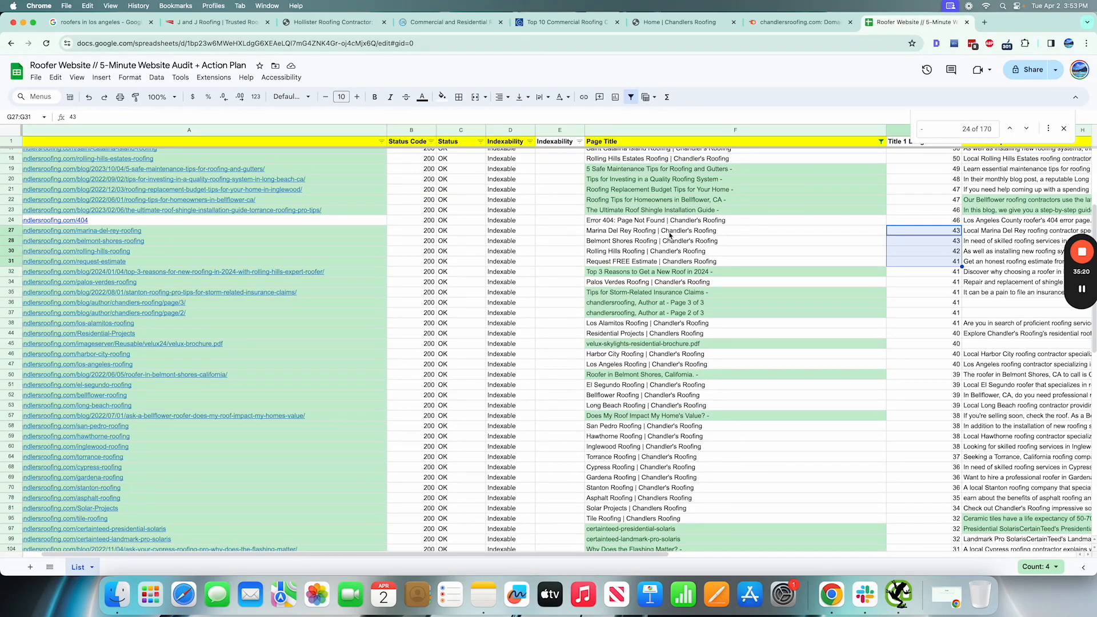
Step: Examine the wording of the short page titles around the certainteed-luxury-overview row and in the rows down to the end of the list
scroll(670, 235, "down", 20)
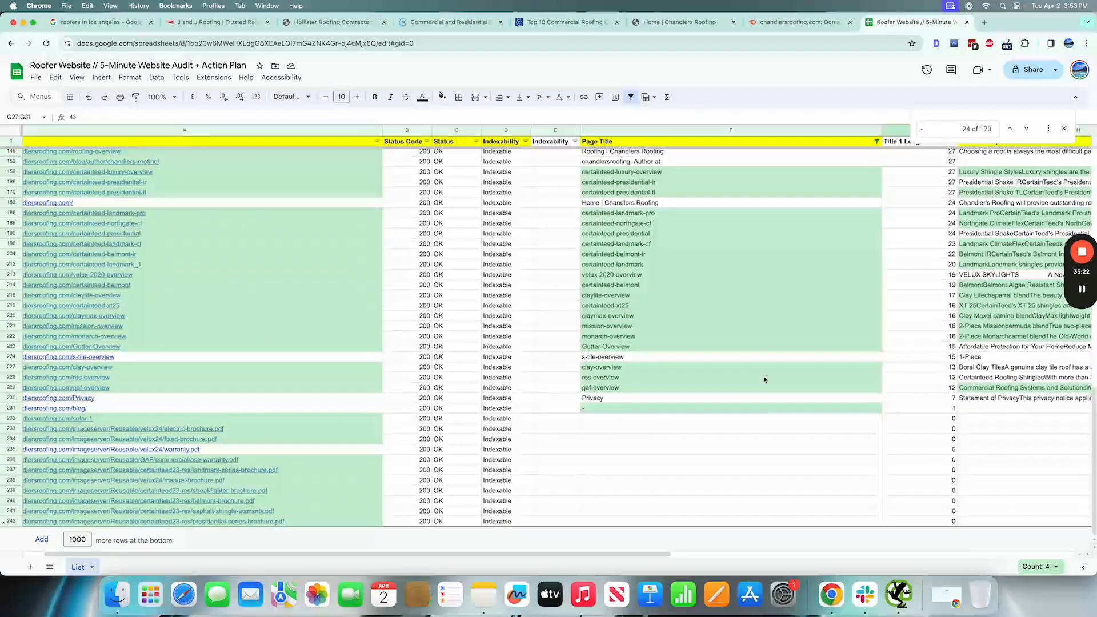
scroll(765, 379, "up", 2)
left_click(617, 211)
double_click(613, 211)
double_click(596, 210)
left_click(677, 211)
left_click_drag(677, 211, 563, 214)
left_click(671, 209)
double_click(598, 211)
left_click(671, 208)
left_click_drag(671, 209, 574, 212)
left_click(690, 227)
scroll(680, 320, "down", 3)
scroll(670, 422, "right", 2)
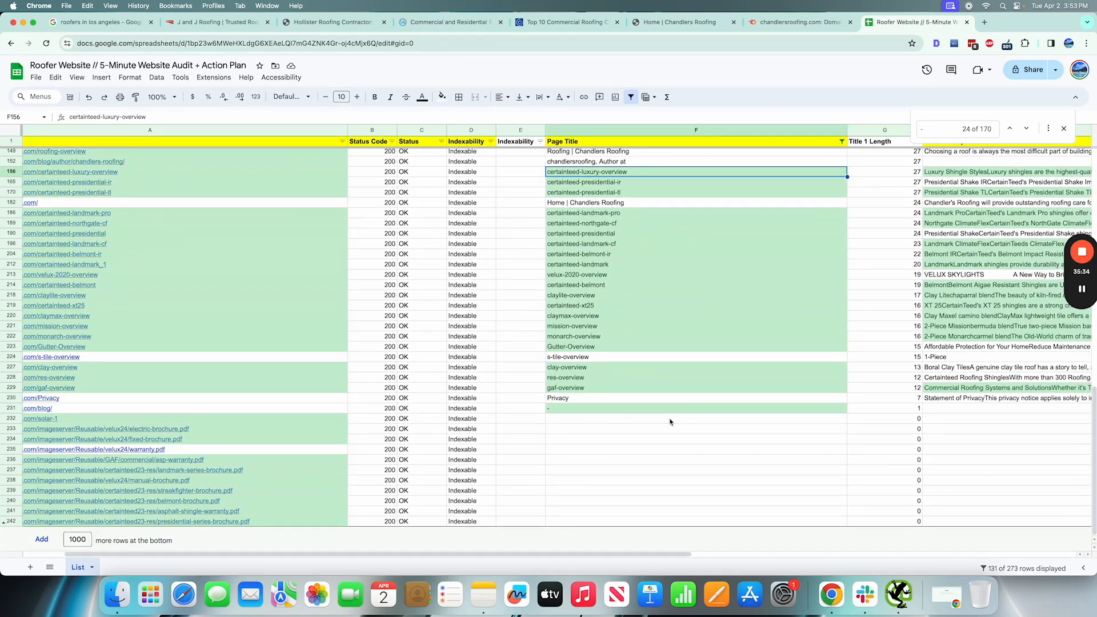
scroll(671, 422, "up", 3)
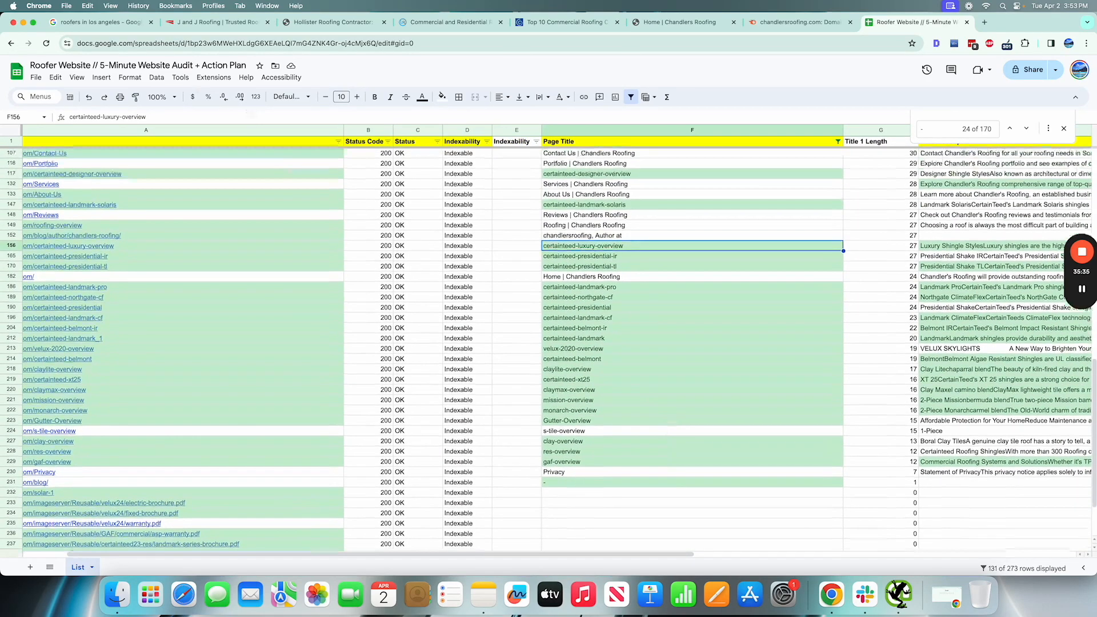
Step: Compare against the ranking page titles in the Google results for "roofers in los angeles", then return to the audit spreadsheet
key("super+1")
scroll(483, 358, "up", 10)
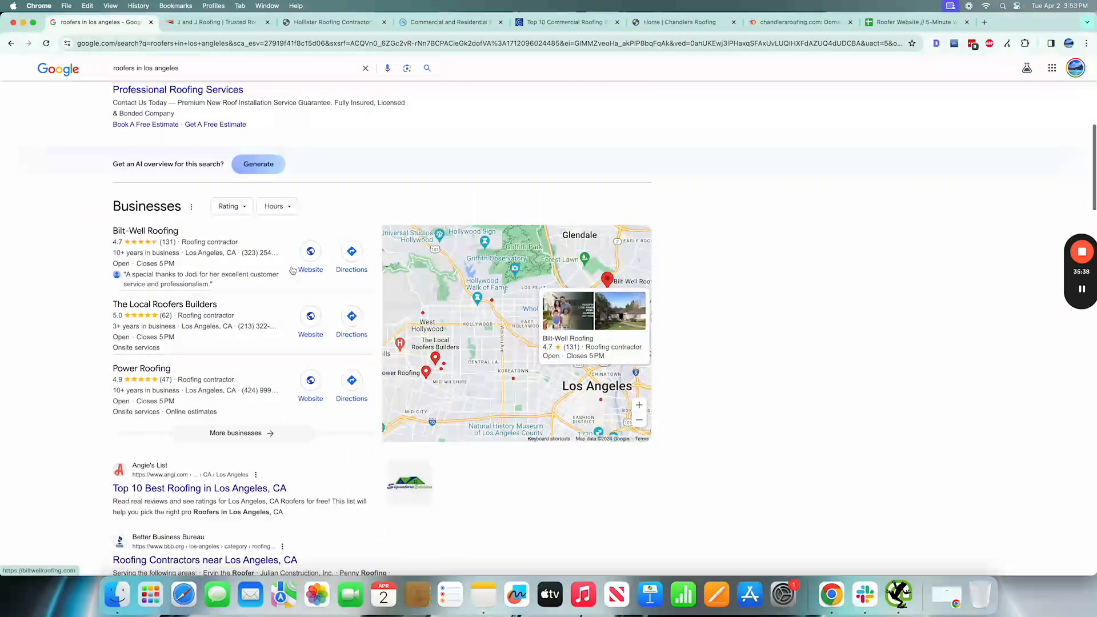
scroll(308, 387, "down", 3)
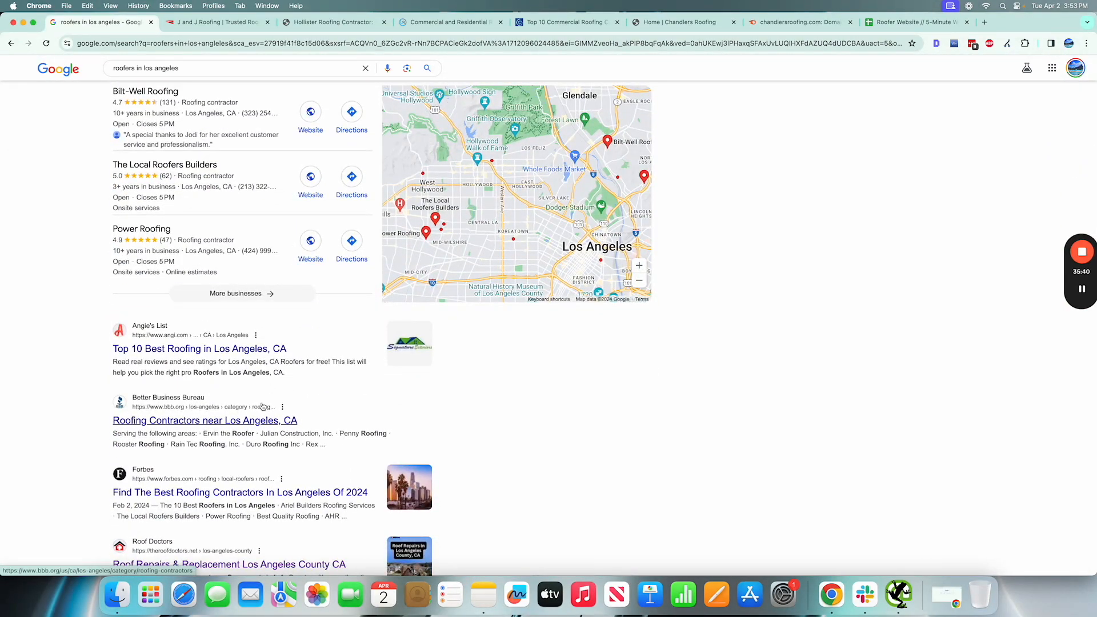
scroll(263, 406, "down", 15)
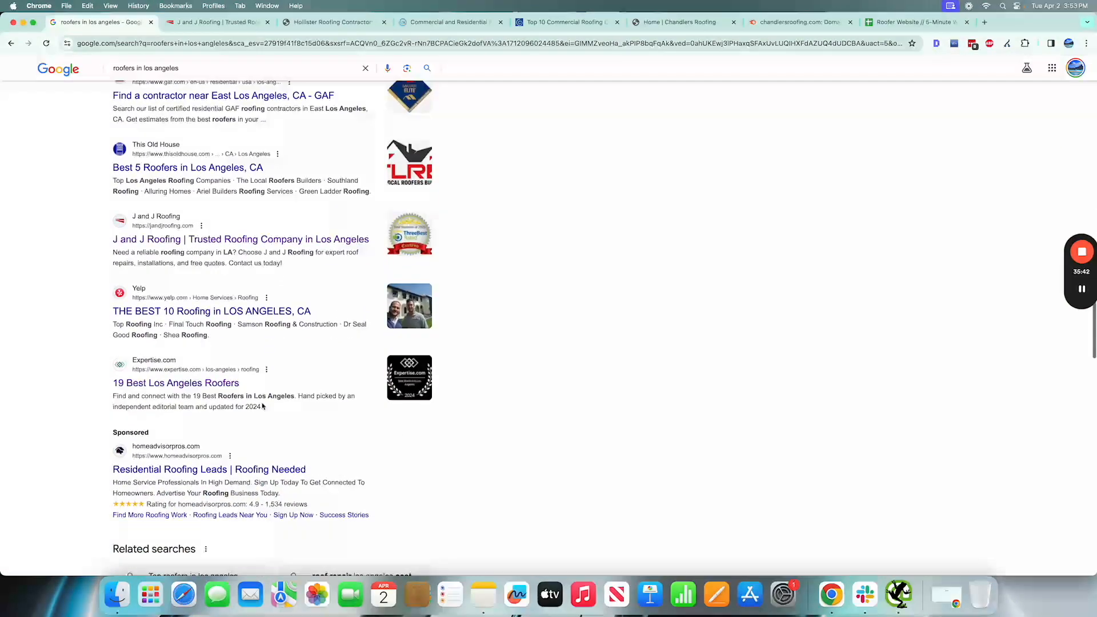
scroll(664, 169, "up", 15)
left_click(915, 21)
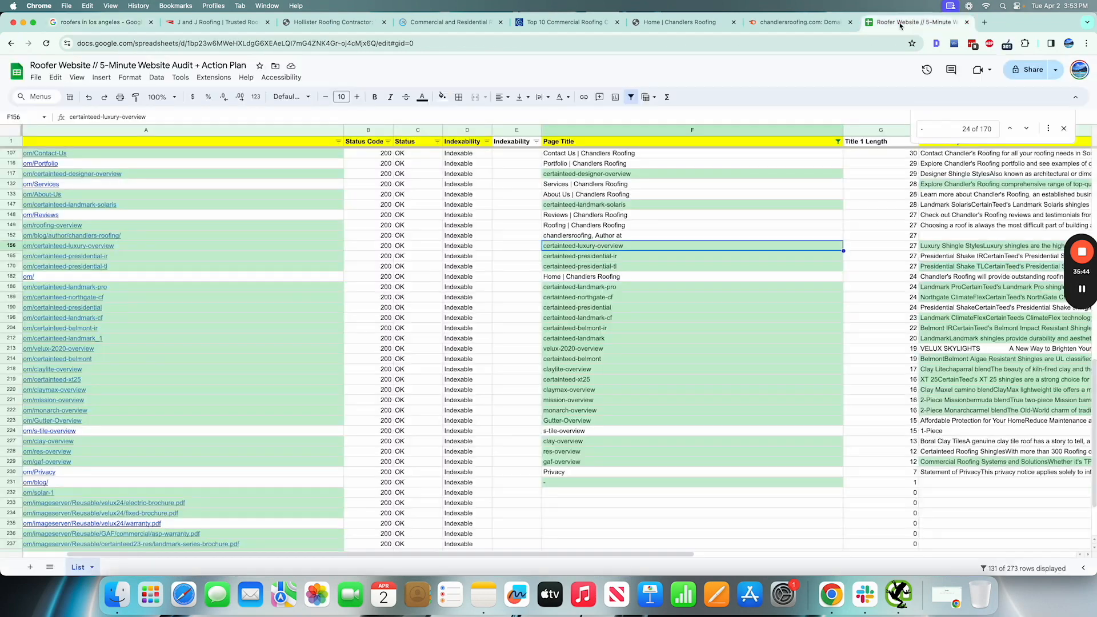
Step: Select the filled Page Title cells F2:F231 to count the titles that need optimizing
scroll(776, 206, "down", 3)
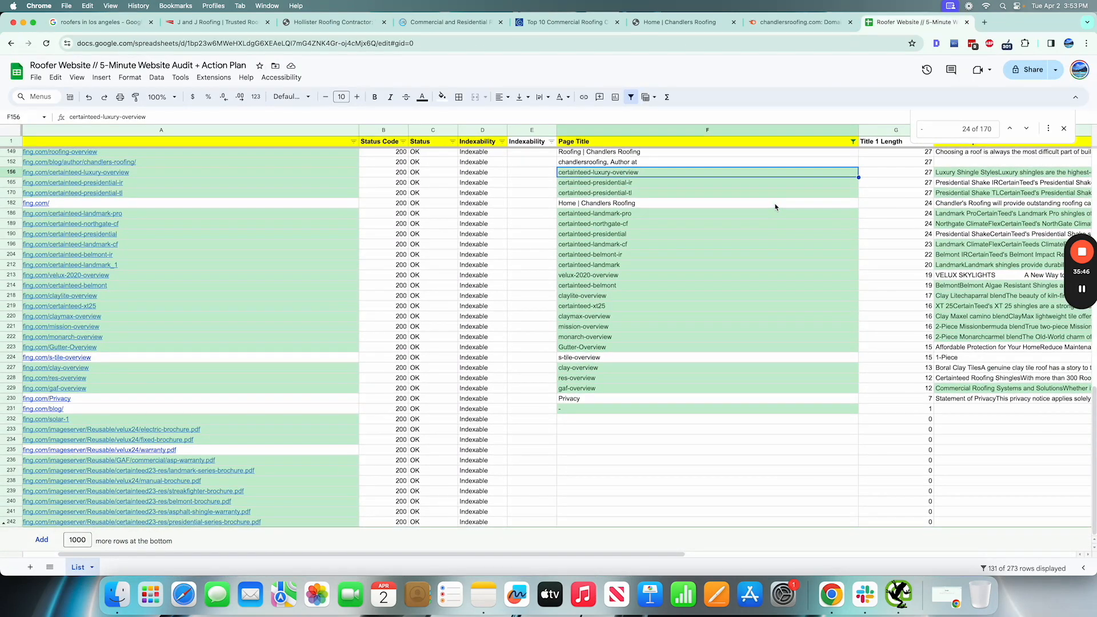
scroll(775, 207, "up", 2)
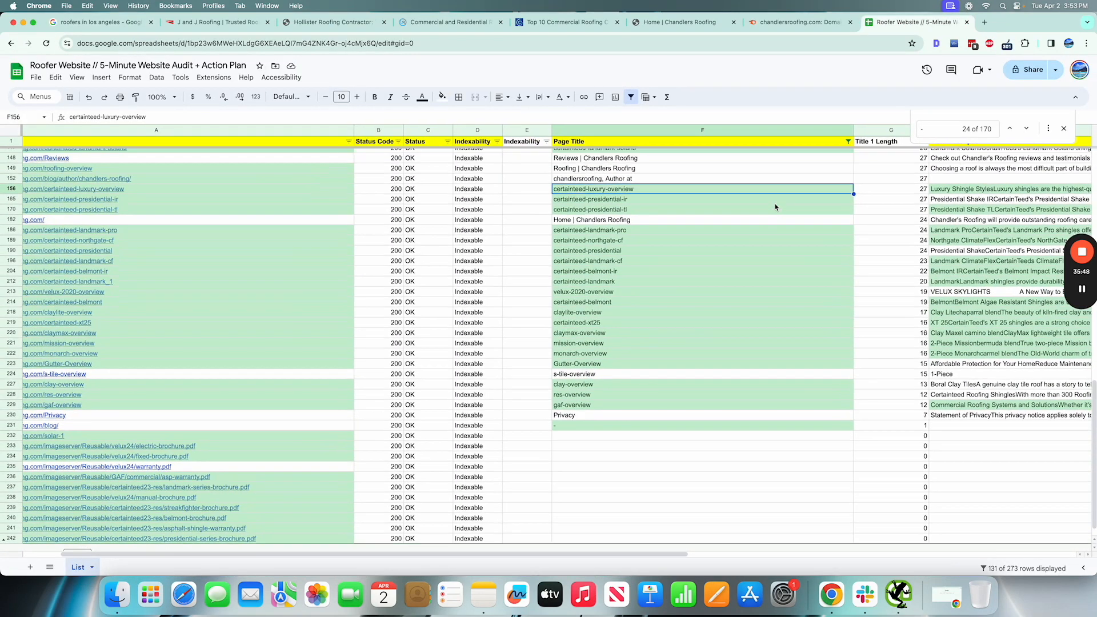
scroll(775, 207, "right", 1)
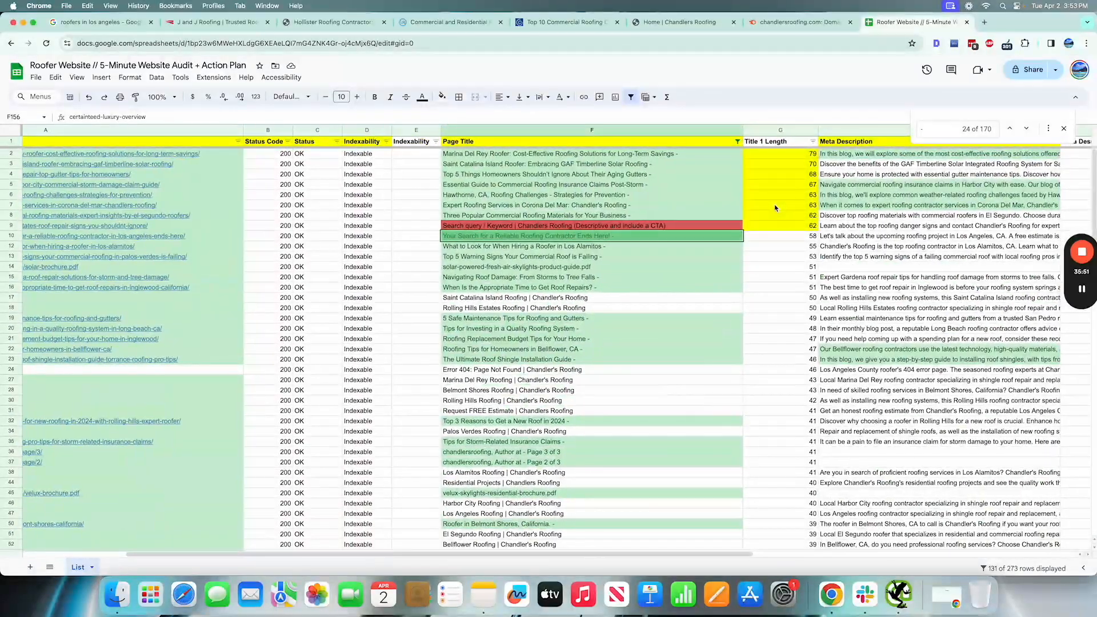
scroll(743, 189, "down", 5)
scroll(686, 166, "up", 5)
left_click(671, 154)
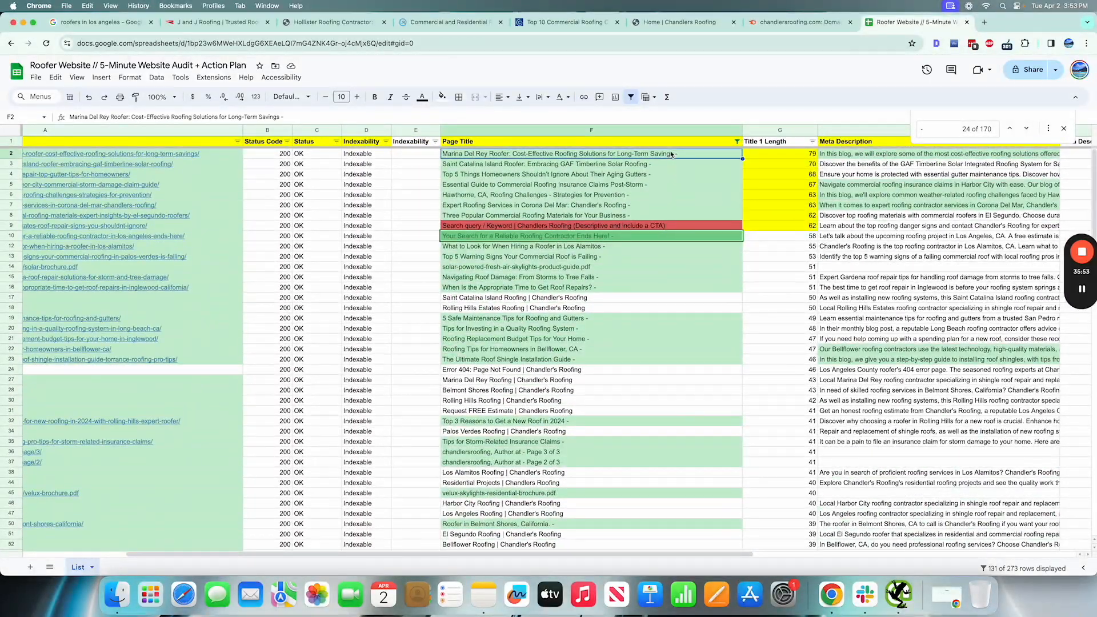
key("ctrl+shift+Down")
scroll(590, 450, "down", 5)
left_click(567, 524, "shift")
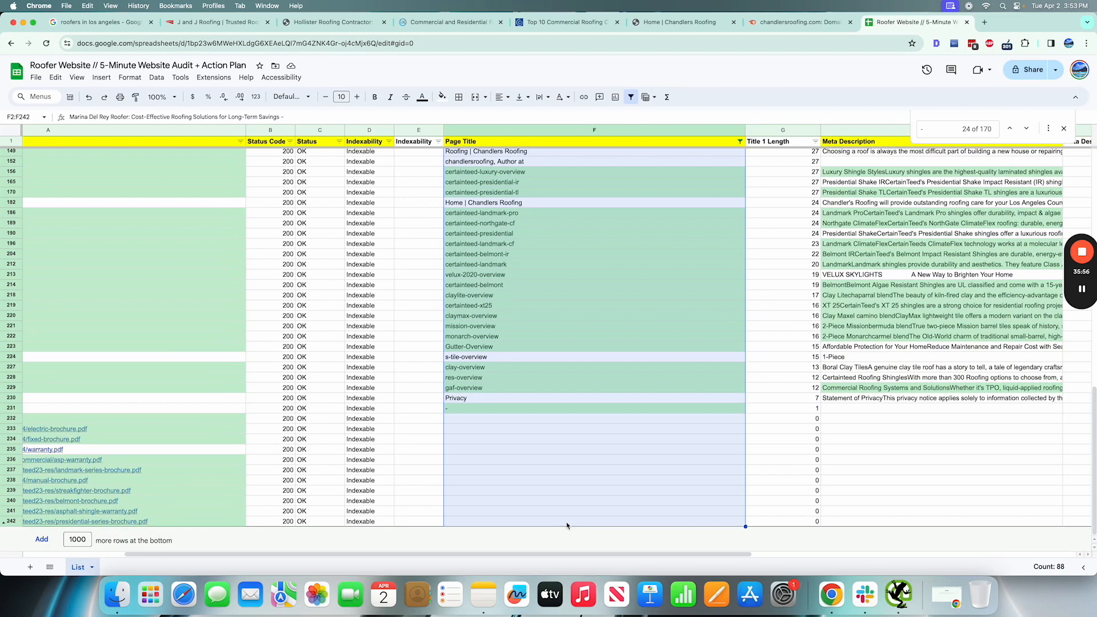
left_click(683, 412, "shift")
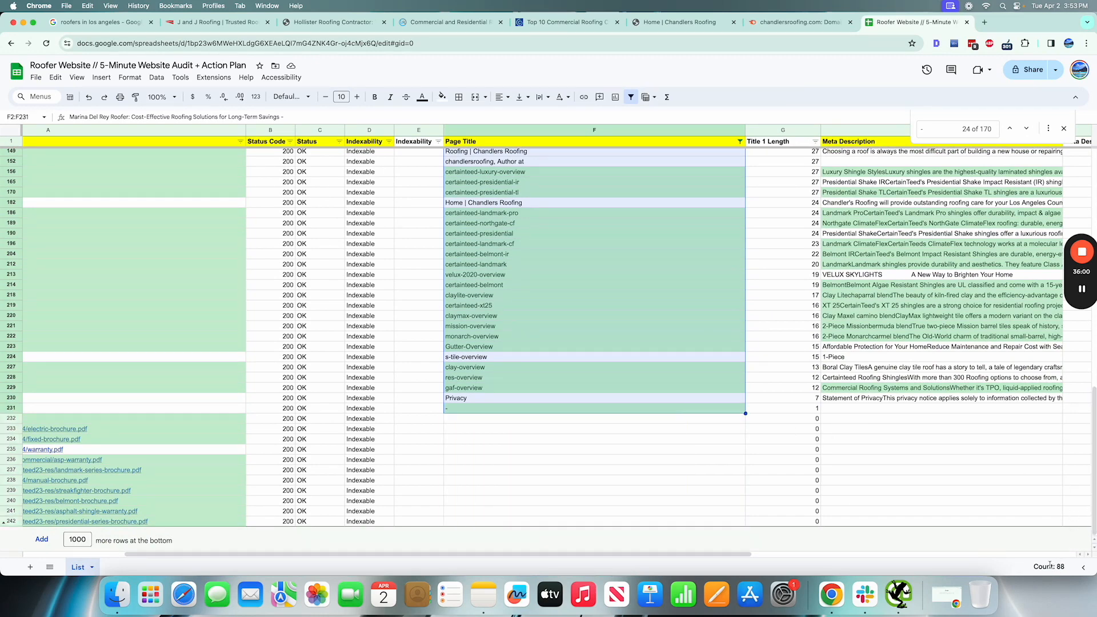
Step: Check the rows without a page title at the end of the list, down to F242
left_click(445, 420)
key("Down")
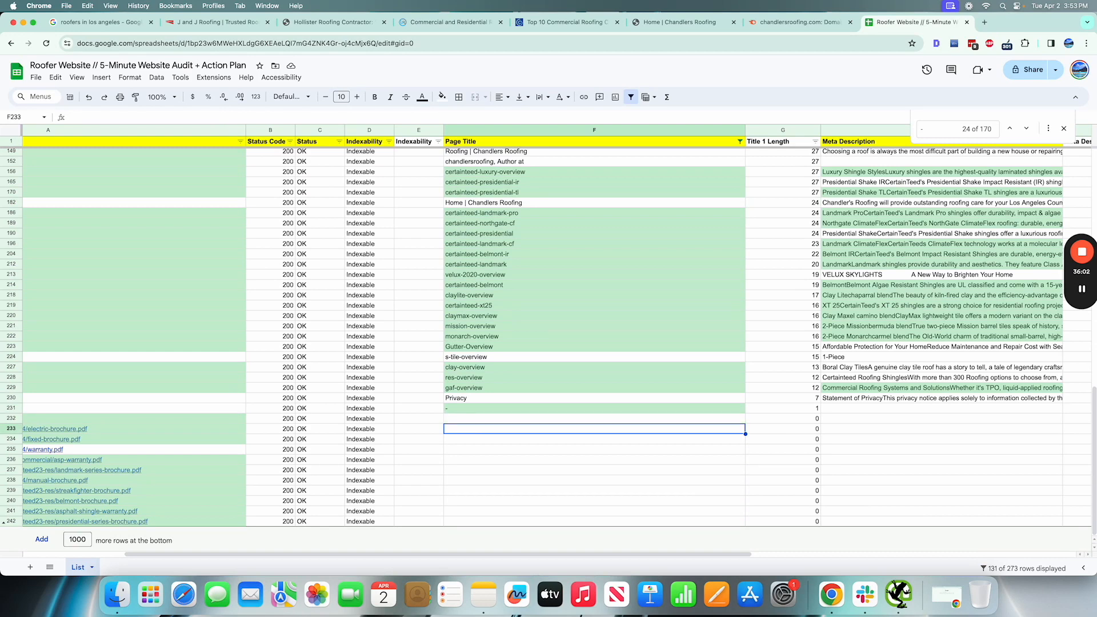
key("Down")
key("Down")
key("Down")
key("Down")
key("Down")
key("Down")
key("Down")
key("Down")
key("Down")
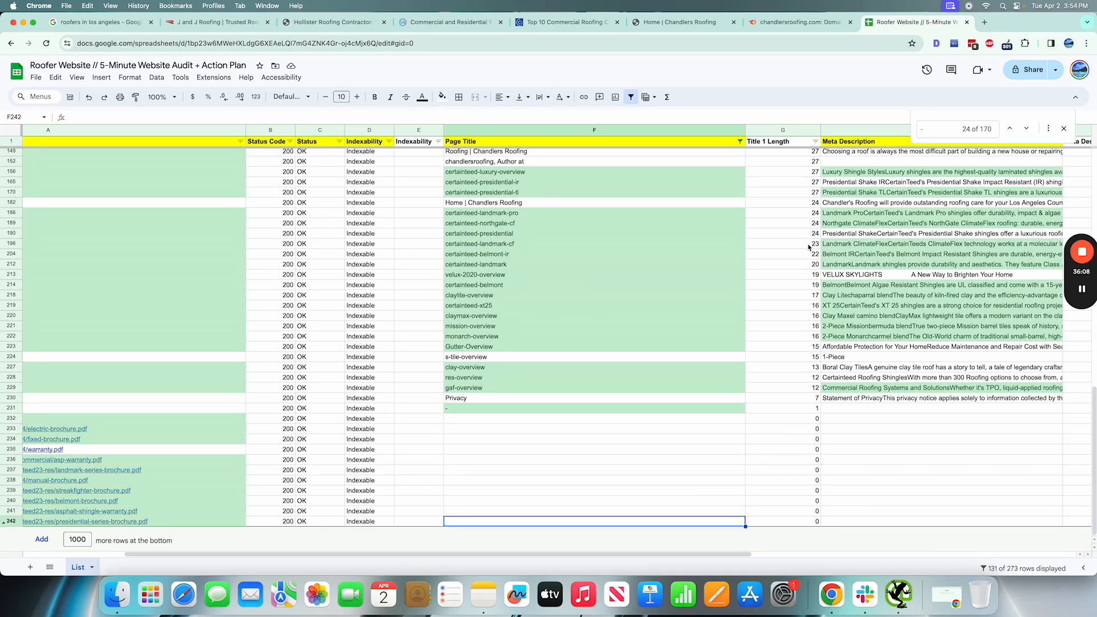
Step: Change the note in L2 to "Optimize page titles"
scroll(864, 247, "up", 20)
scroll(864, 205, "right", 10)
left_click(881, 154)
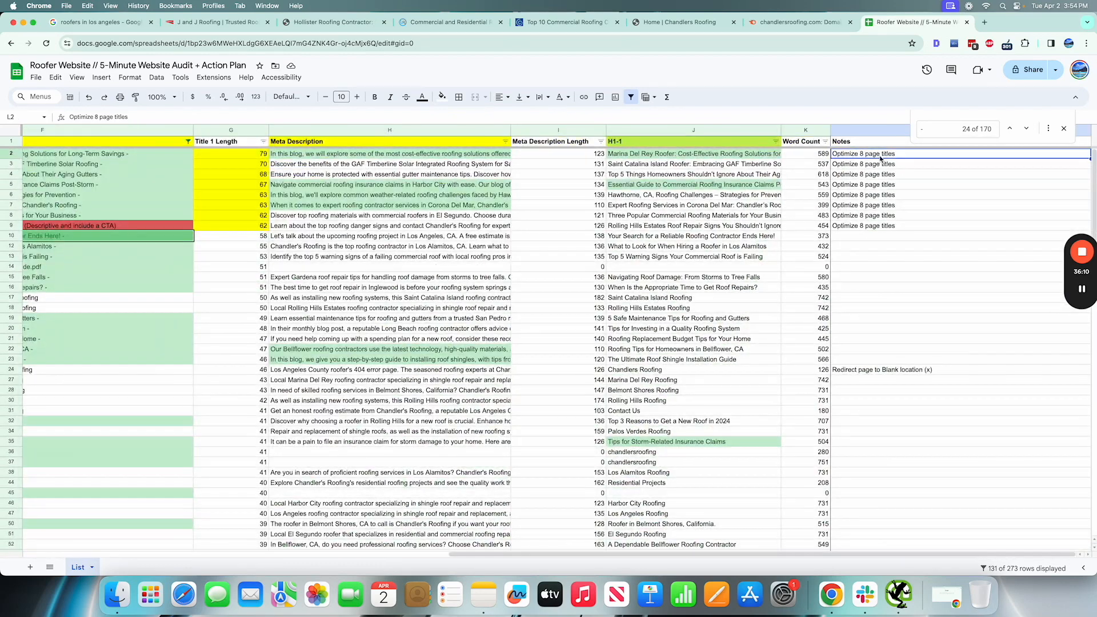
double_click(864, 154)
key("BackSpace")
key("BackSpace")
key("super+shift+Right")
key("super+a")
key("Return")
Step: Copy the L2 note into the Notes cells down to L23, stopping above the redirect note
left_click(881, 152)
key("super+c")
scroll(884, 253, "down", 7)
scroll(885, 253, "up", 10)
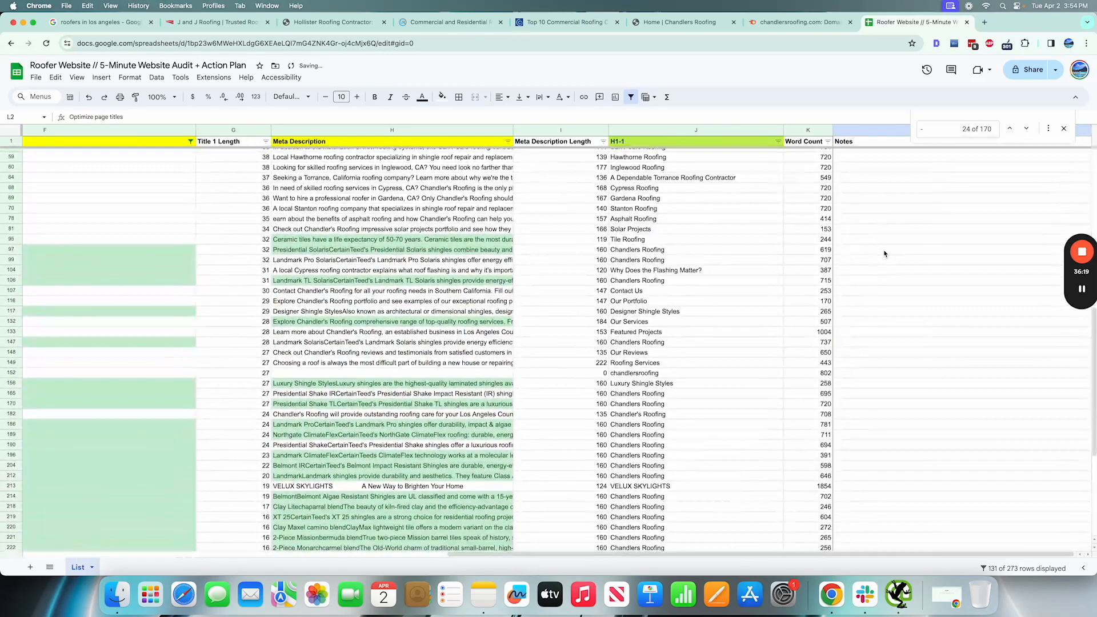
left_click(855, 363, "shift")
key("super+v")
Step: Paste the "Optimize page titles" note into the filtered Notes cells from L27 to L242
scroll(856, 363, "down", 1)
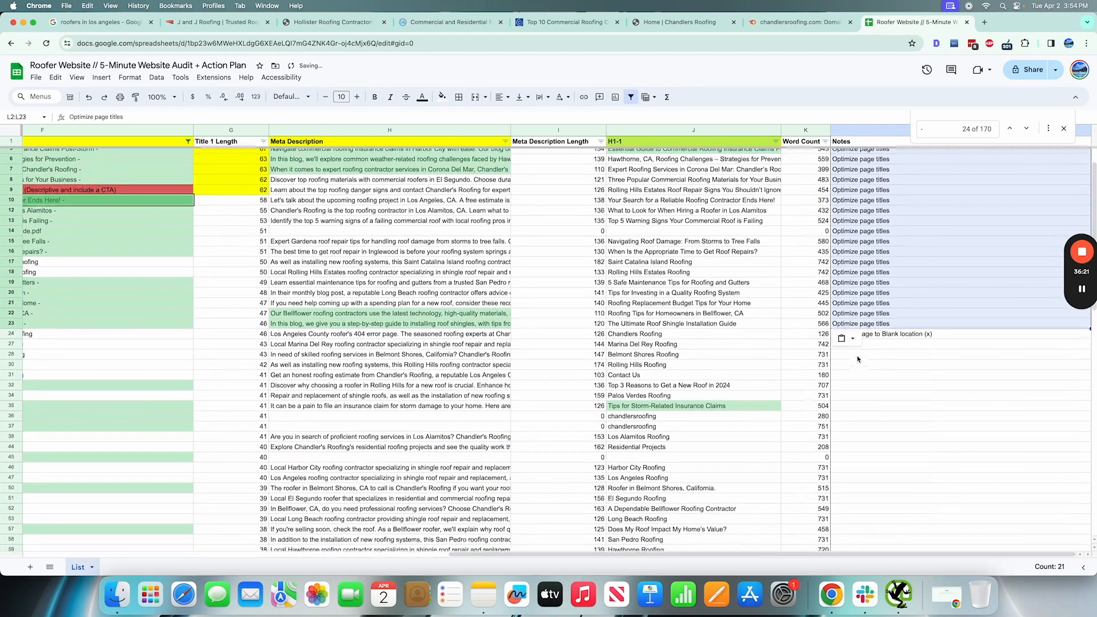
left_click(866, 354)
key("super+v")
left_click(869, 345)
key("super+v")
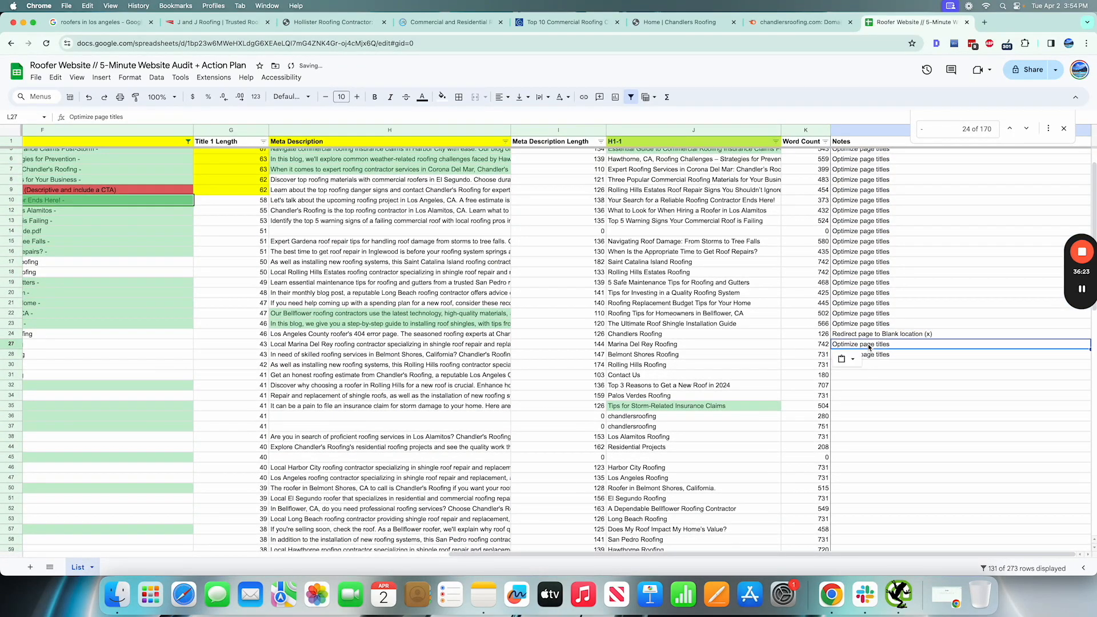
scroll(874, 357, "down", 20)
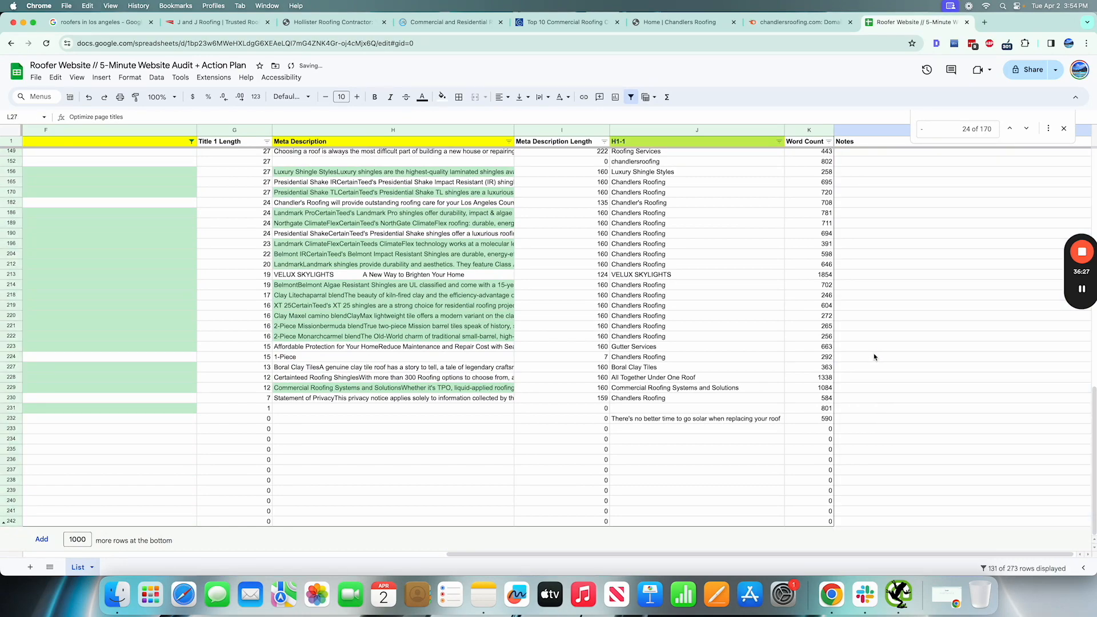
key("shift+Down")
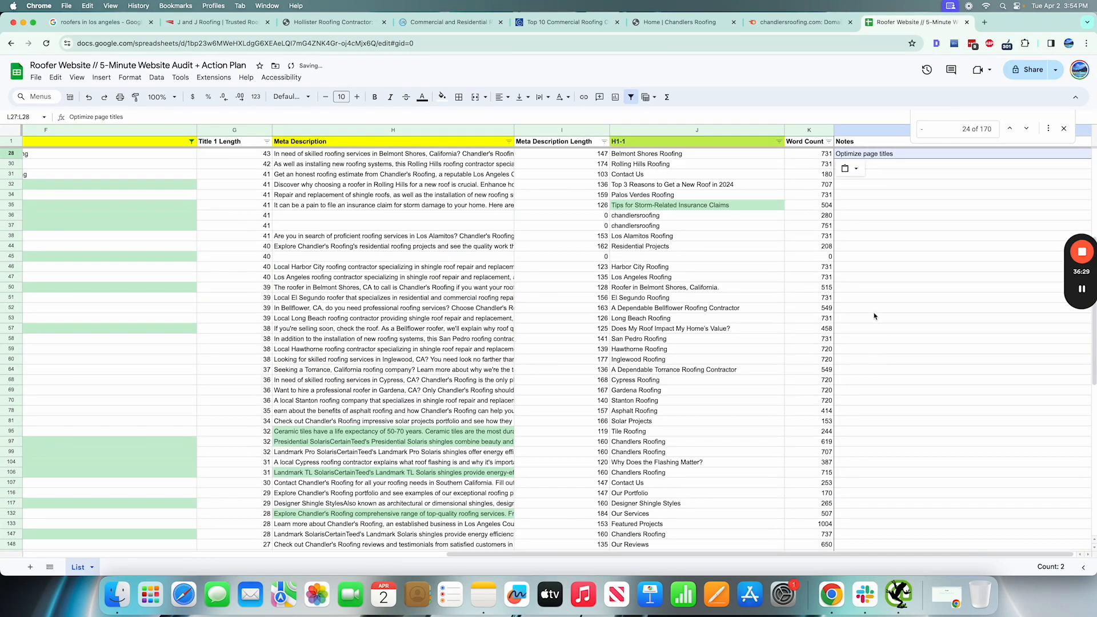
scroll(874, 316, "up", 2)
left_click(879, 266)
scroll(879, 267, "down", 9)
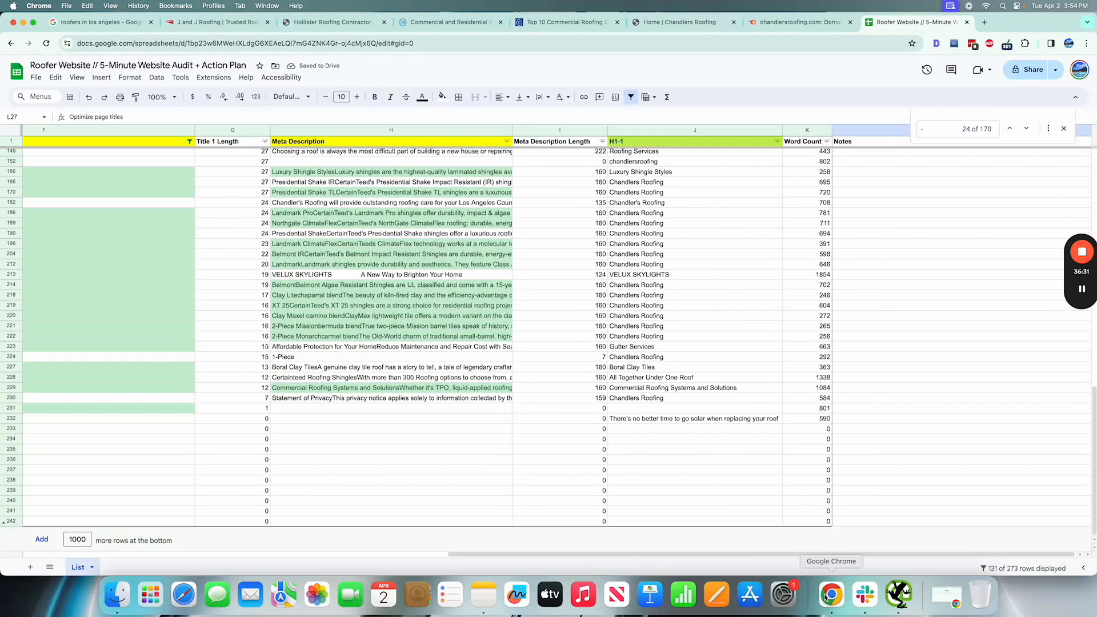
left_click(875, 521, "shift")
key("super+v")
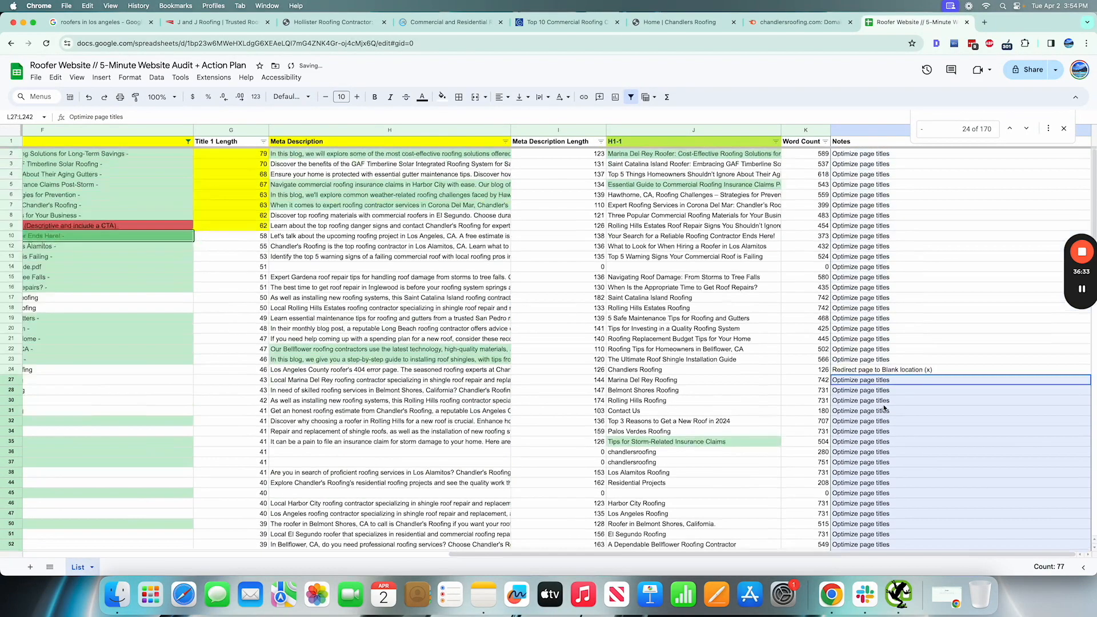
Step: Close the find bar, then remove and recreate the sheet filter so it includes the Notes column
left_click(1064, 129)
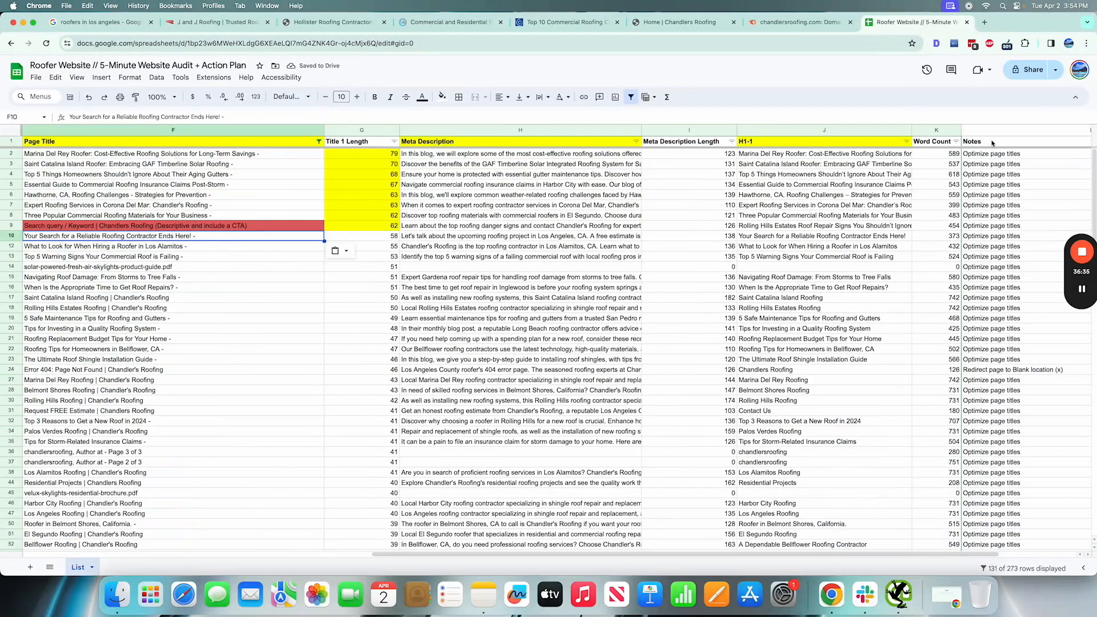
left_click(992, 143)
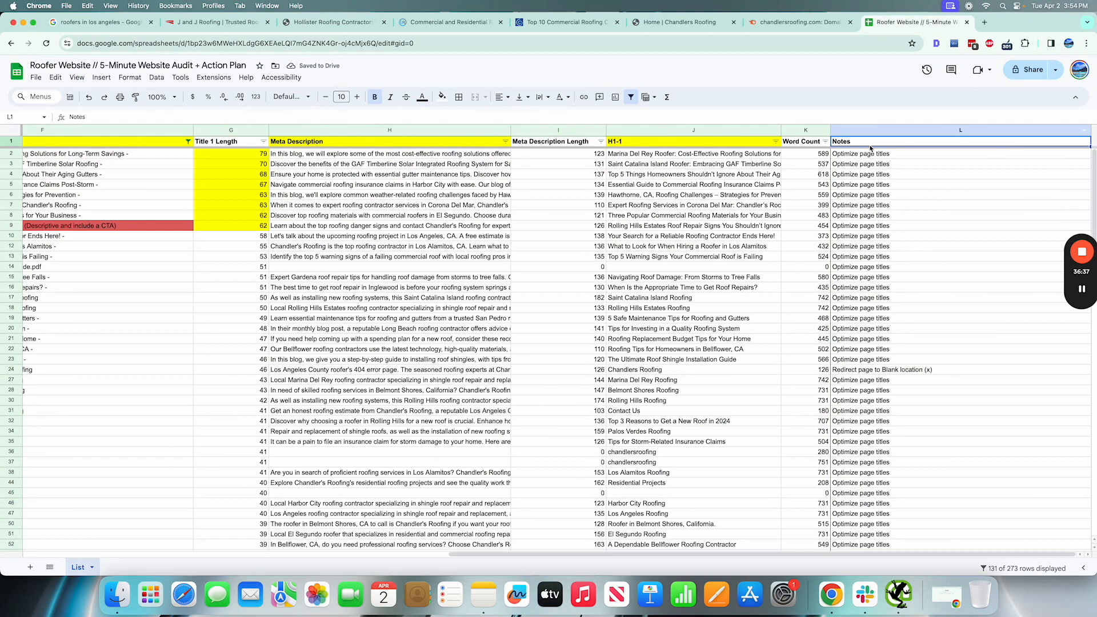
left_click(630, 97)
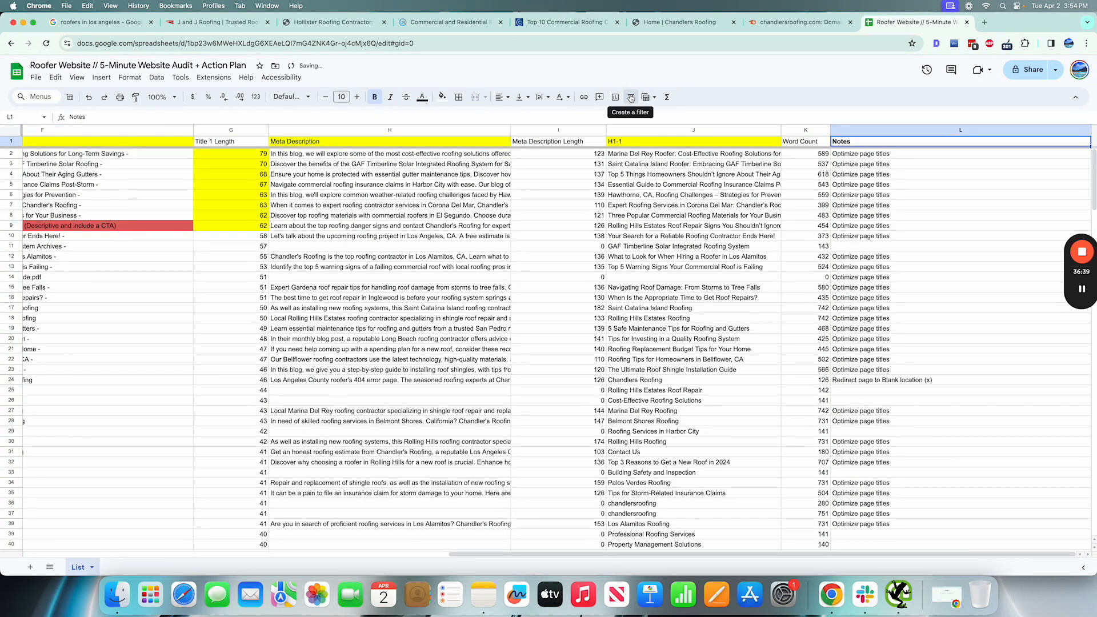
left_click(629, 97)
Step: Filter the Page Title column to hide every title containing "archives"
scroll(885, 194, "down", 10)
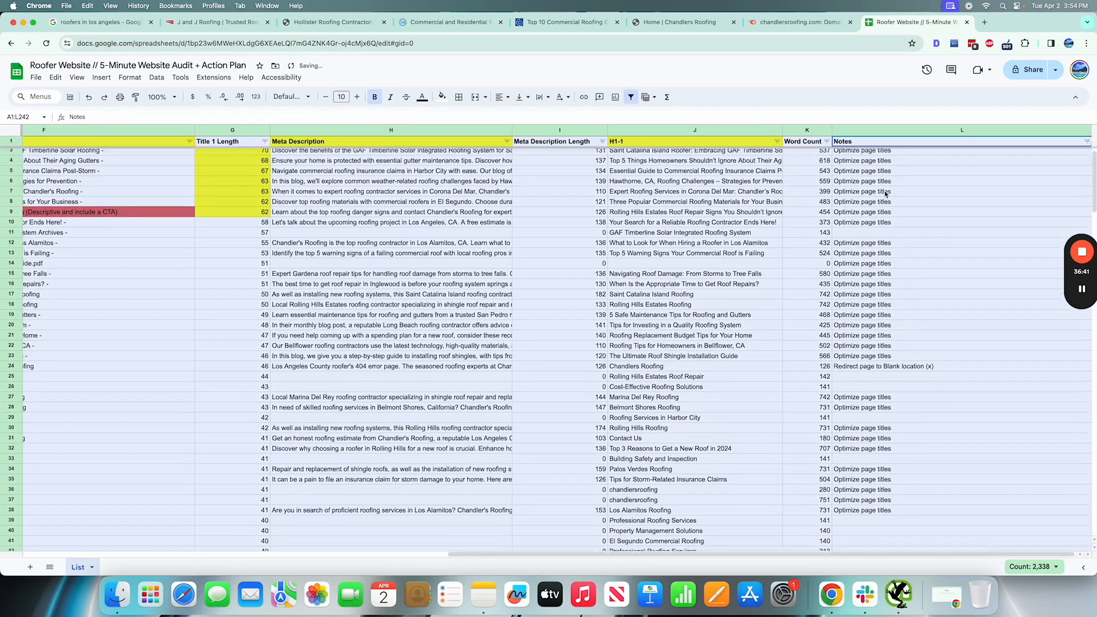
scroll(806, 403, "down", 15)
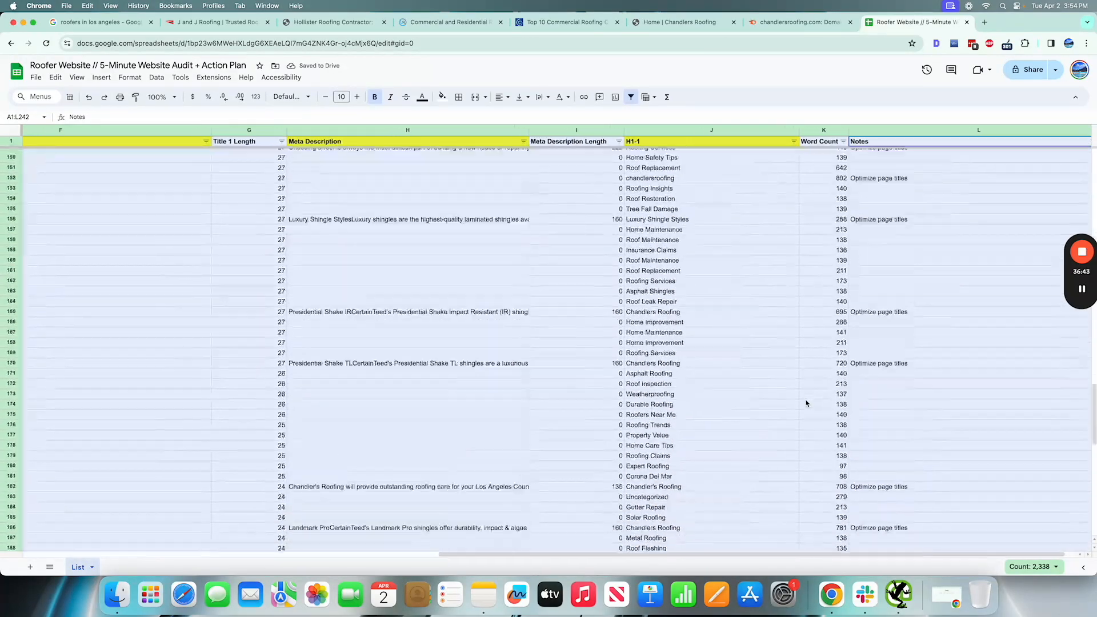
scroll(807, 404, "left", 10)
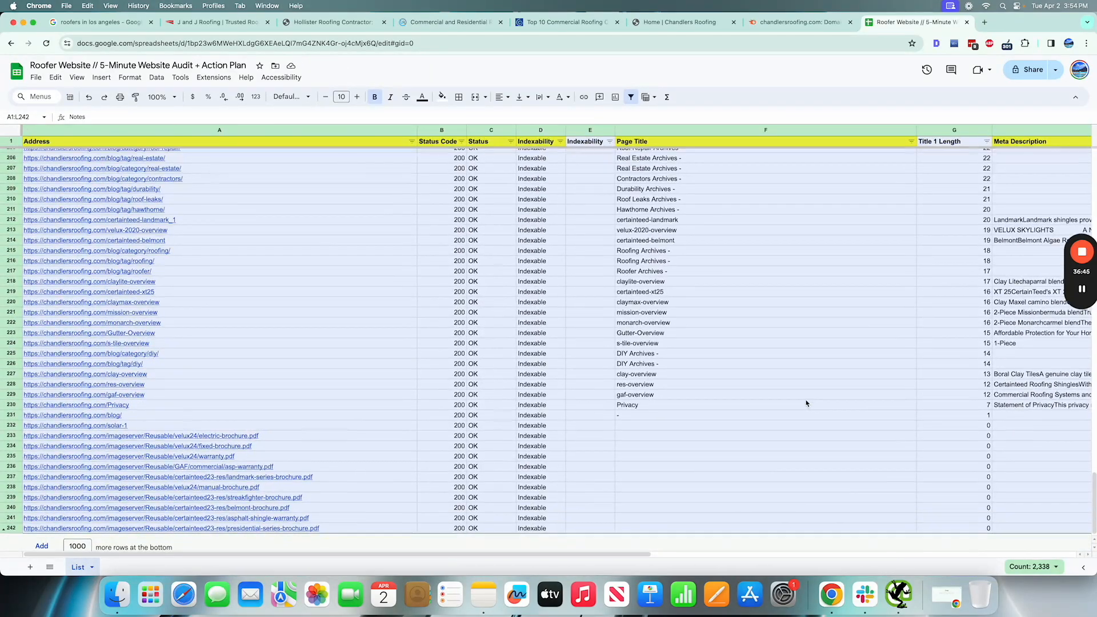
scroll(645, 371, "up", 20)
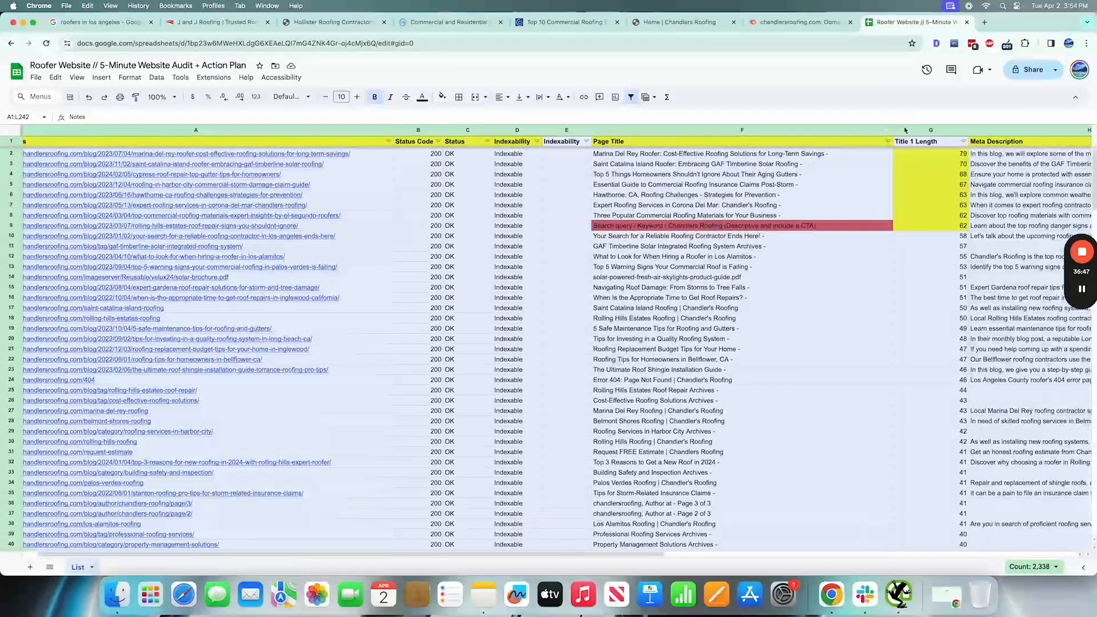
left_click(888, 142)
scroll(713, 421, "down", 5)
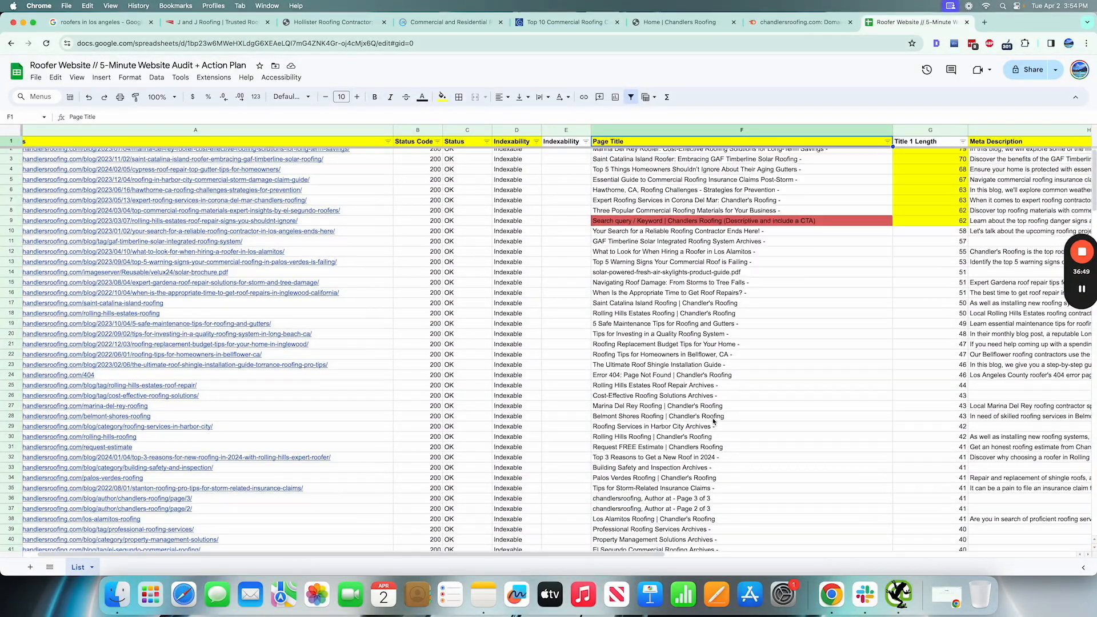
double_click(680, 433)
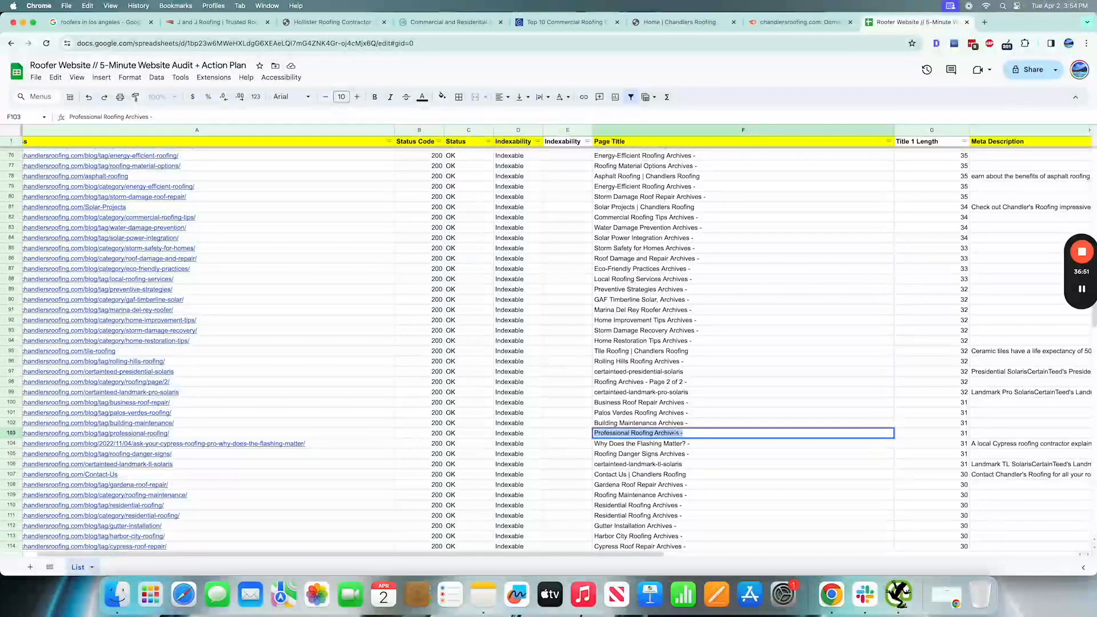
left_click(889, 142)
left_click(789, 284)
type("ar")
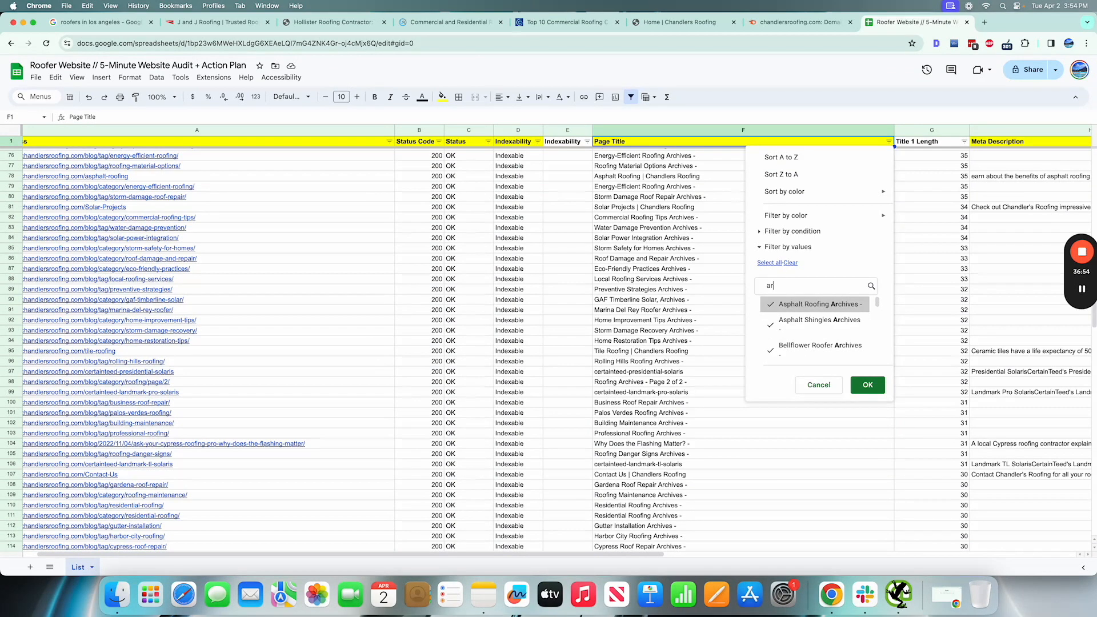
type("chives")
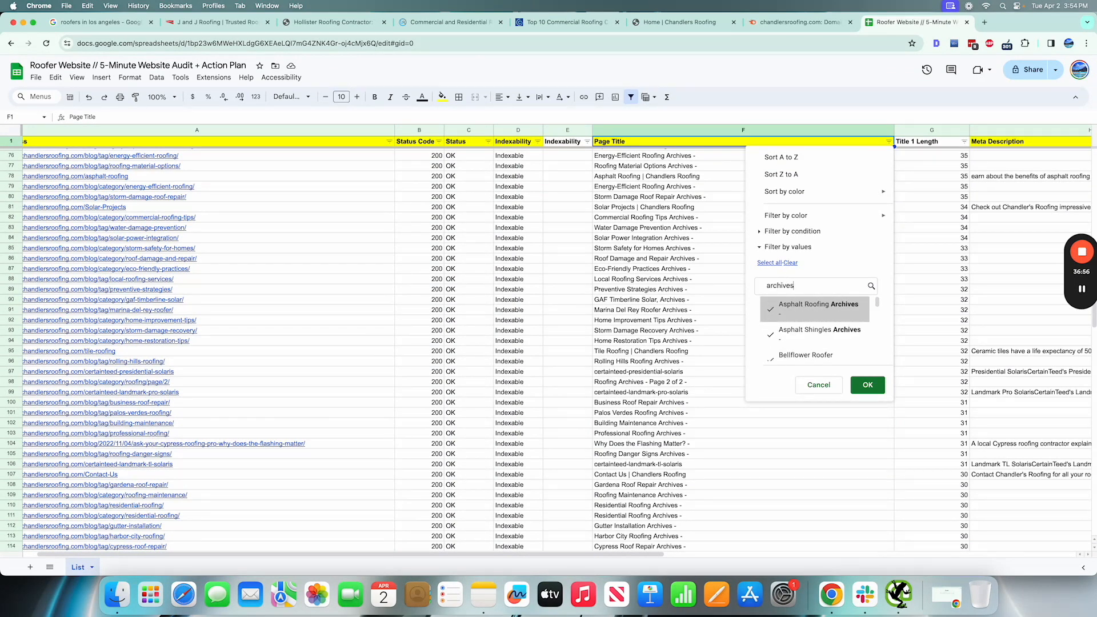
left_click(791, 262)
left_click(868, 385)
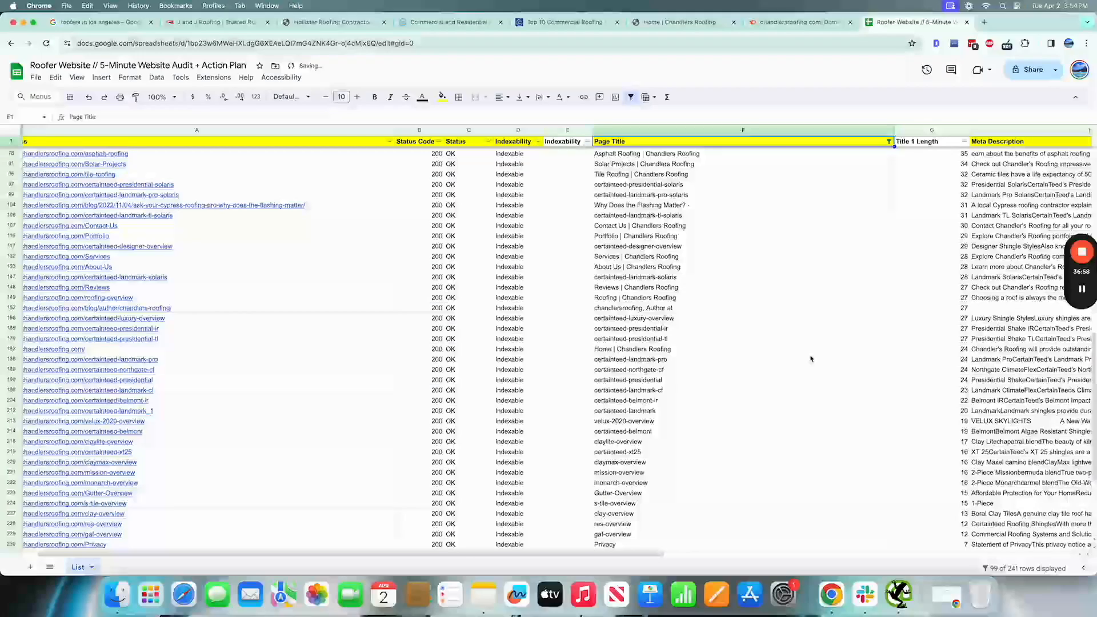
Step: Select the Notes column from L242 up to the header, excluding the redirect note in row 24, to count the entries
scroll(811, 359, "right", 1)
scroll(670, 386, "up", 5)
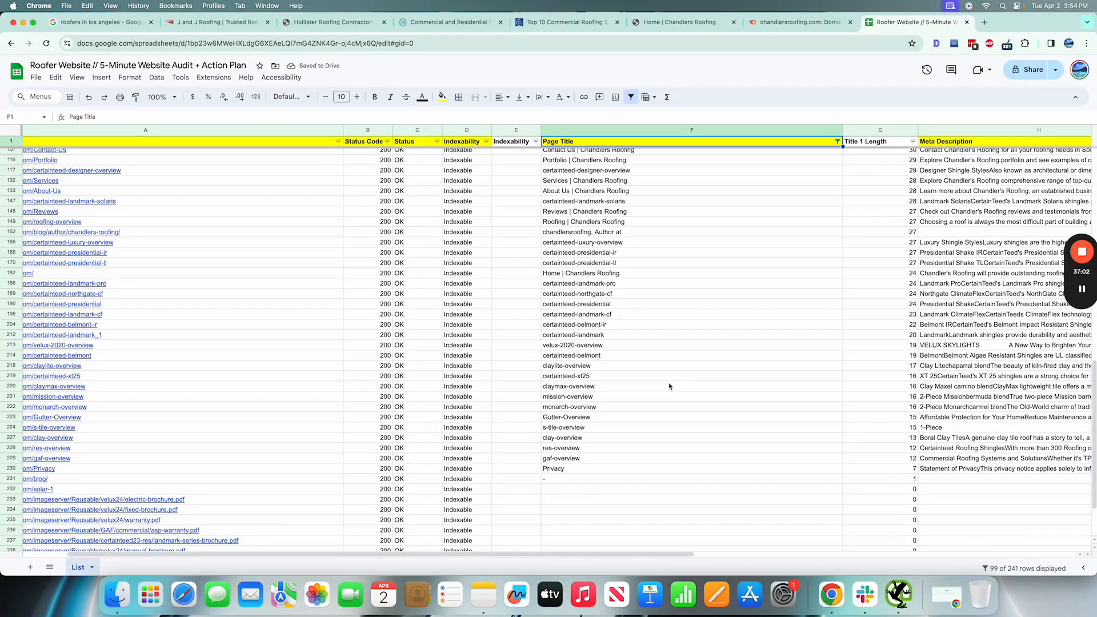
scroll(670, 386, "up", 10)
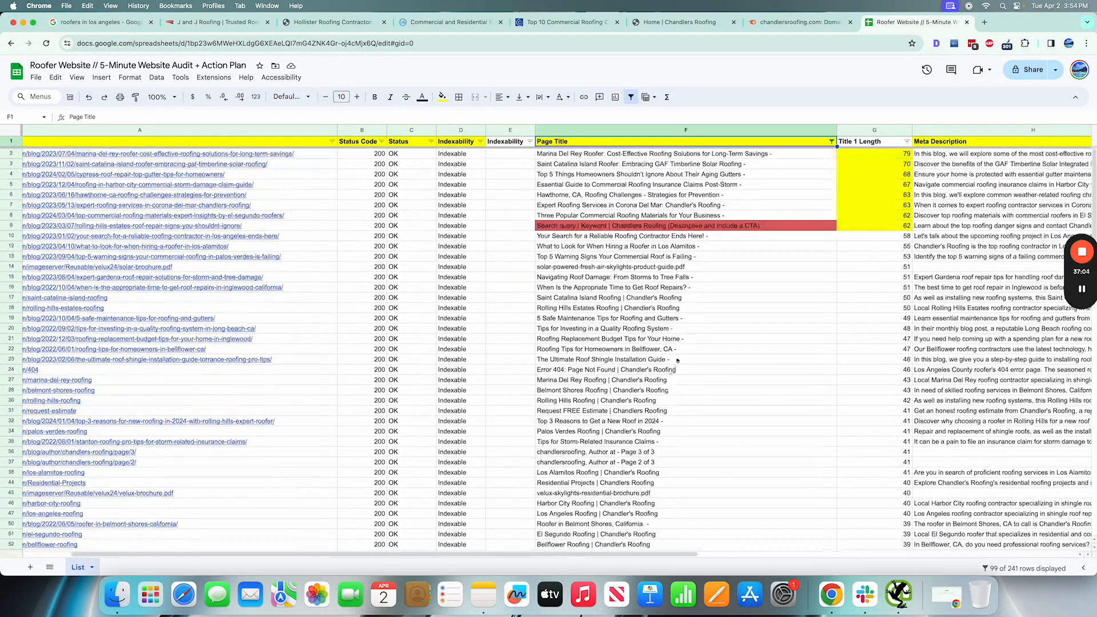
scroll(678, 360, "right", 10)
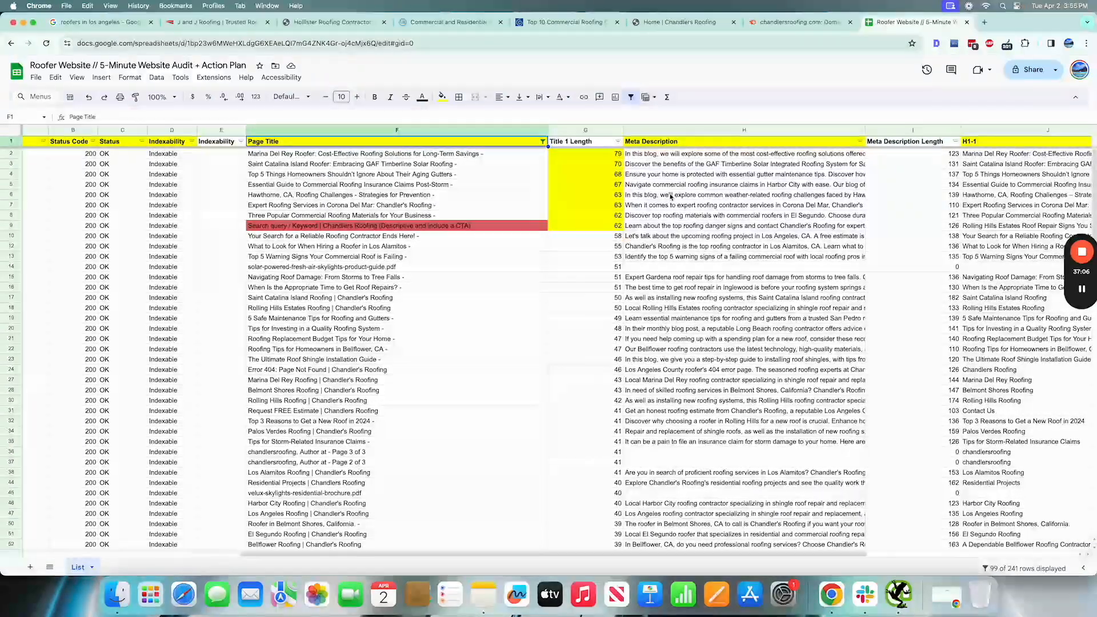
scroll(558, 198, "right", 6)
scroll(897, 262, "left", 10)
scroll(896, 261, "down", 10)
scroll(857, 274, "right", 10)
scroll(817, 283, "down", 5)
left_click(881, 521)
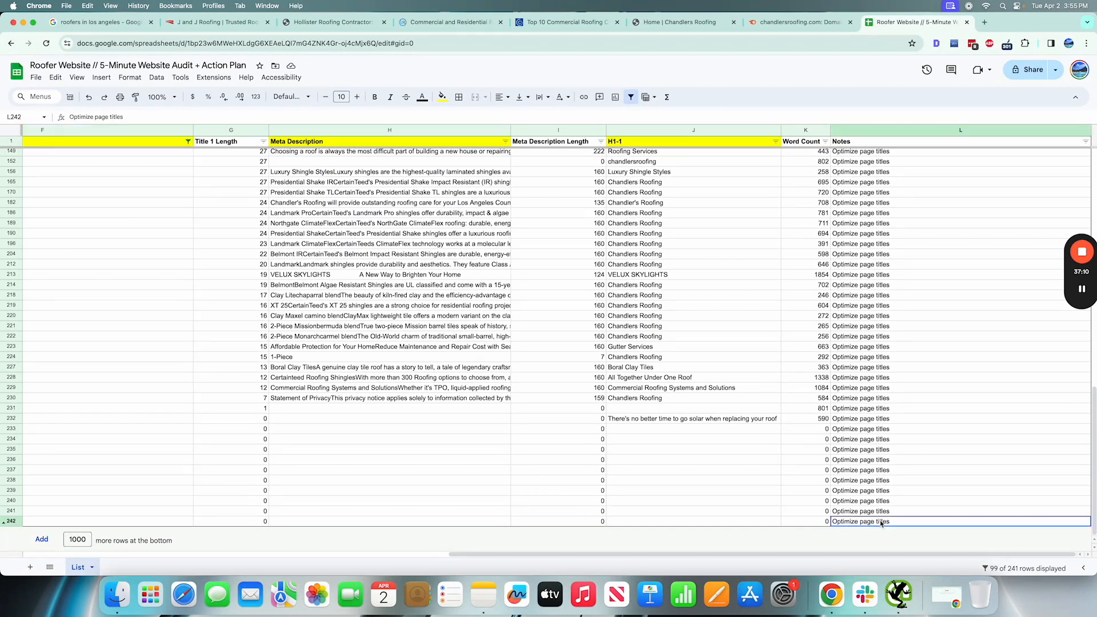
key("ctrl+shift+Up")
scroll(919, 391, "up", 20)
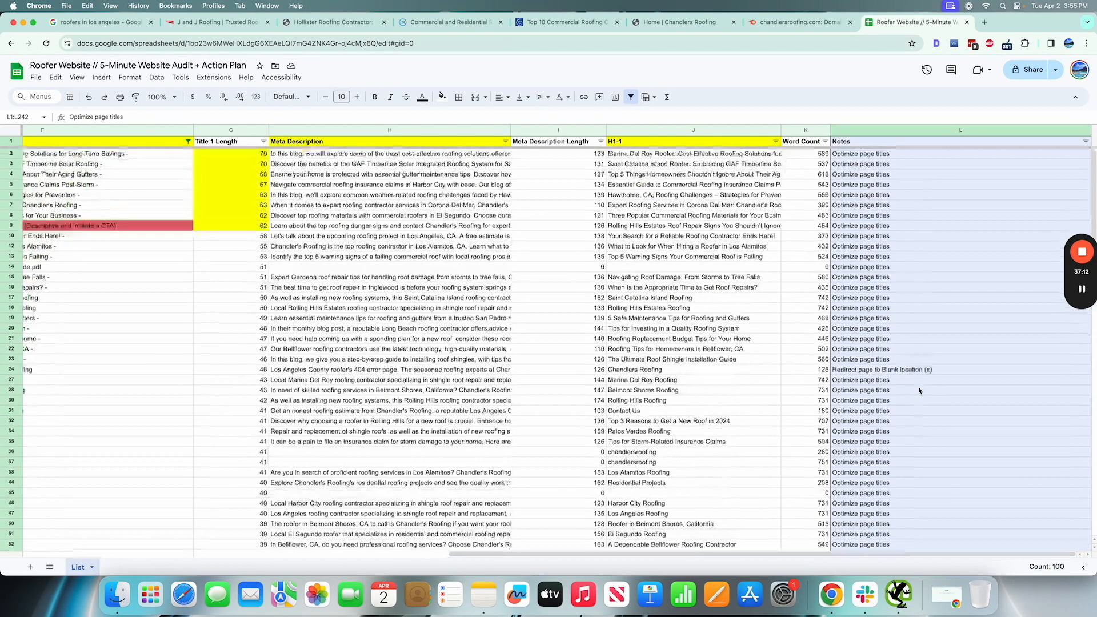
left_click(904, 370, "ctrl")
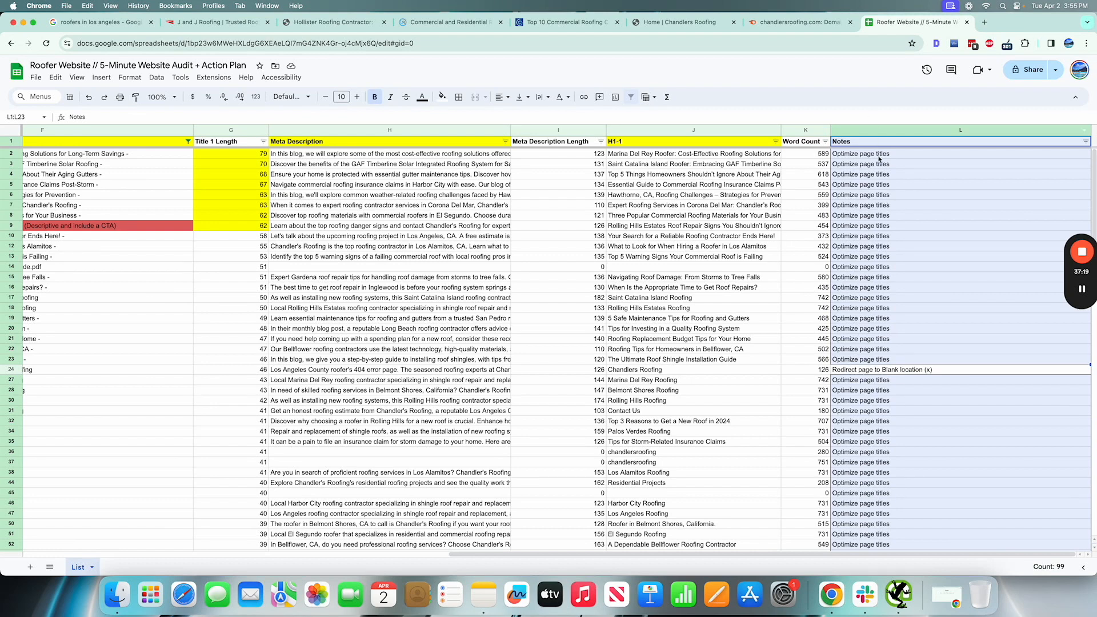
Step: Review the ranking titles again in the Google results for "roofers in los angeles", then go back to the audit spreadsheet
scroll(879, 164, "left", 10)
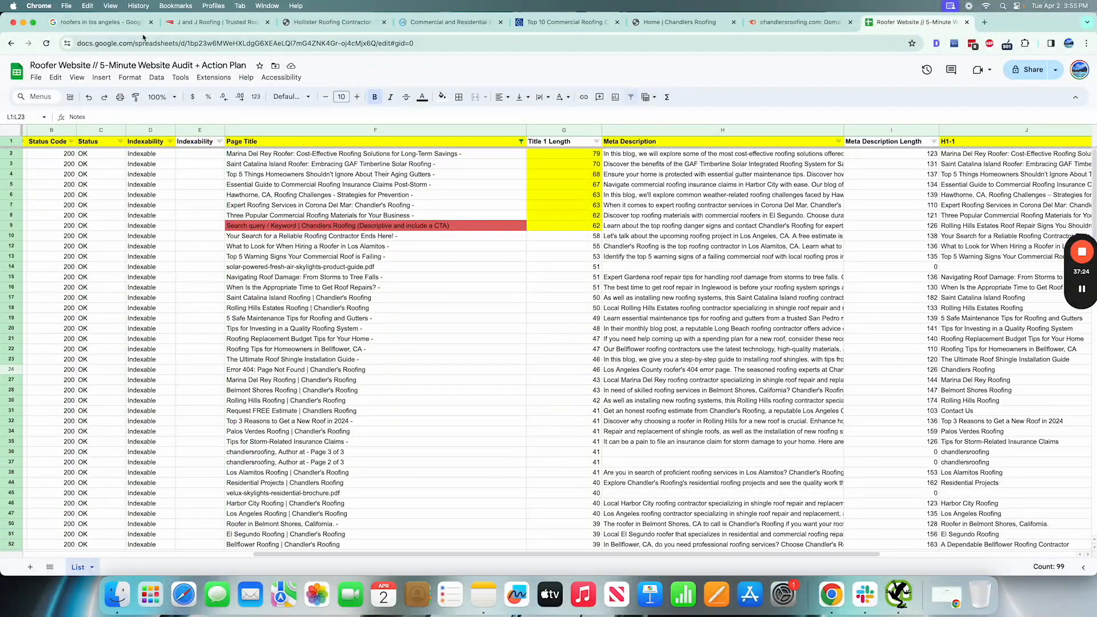
left_click(105, 22)
scroll(182, 275, "down", 10)
scroll(181, 275, "down", 1)
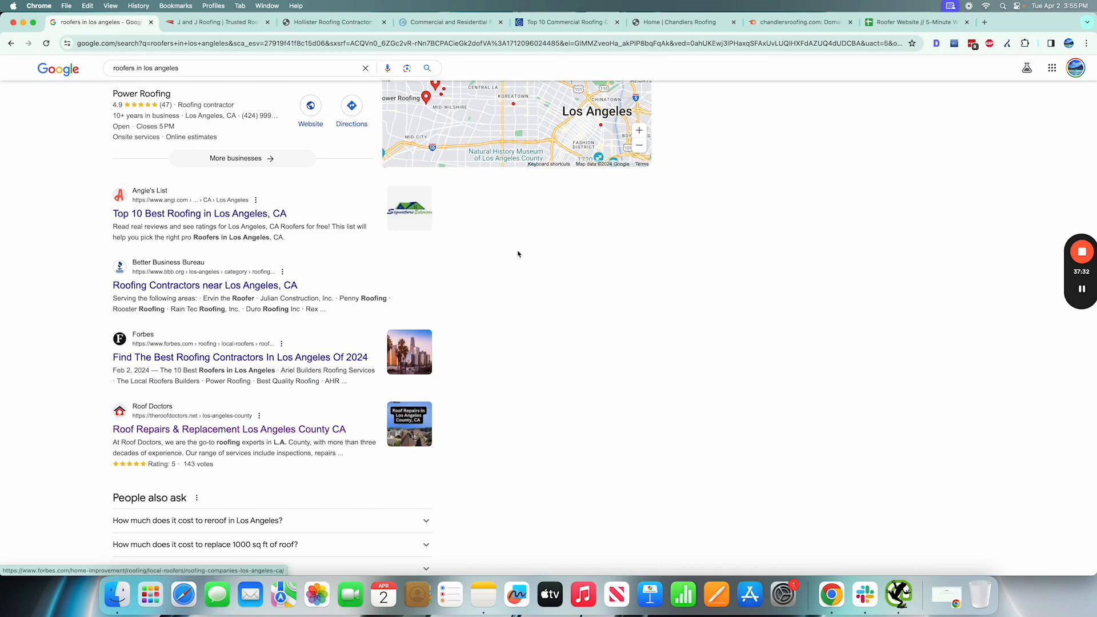
scroll(443, 220, "up", 8)
left_click(880, 22)
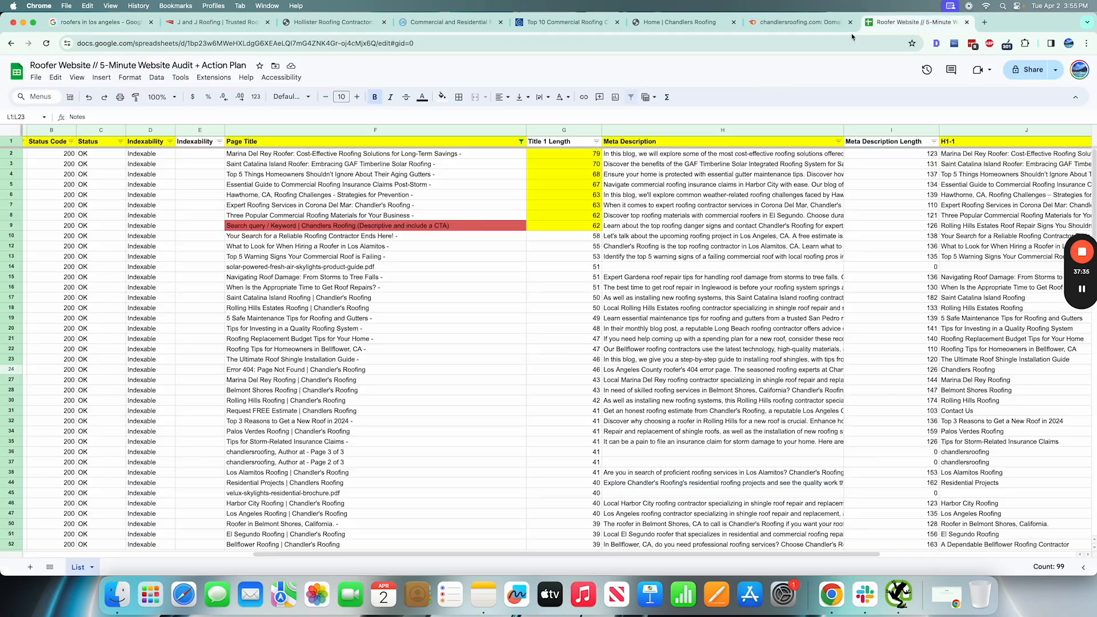
Step: Widen the Meta Description column and sort the rows by Meta Description Length from Z to A
scroll(661, 182, "right", 5)
left_click_drag(920, 129, 865, 117)
left_click(609, 143)
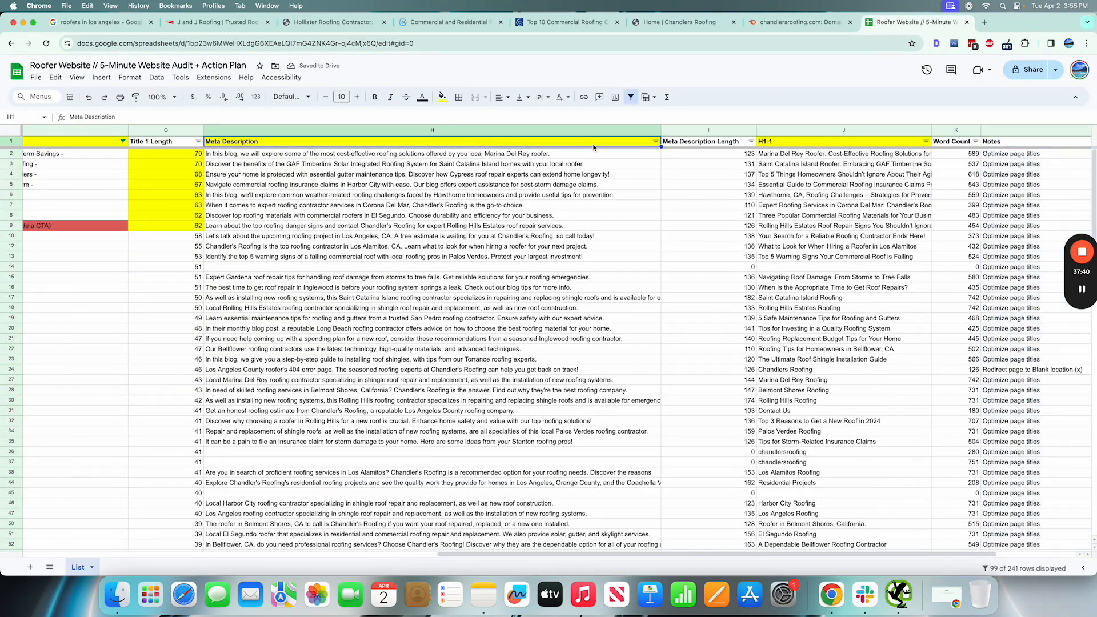
scroll(609, 143, "right", 4)
left_click(715, 141)
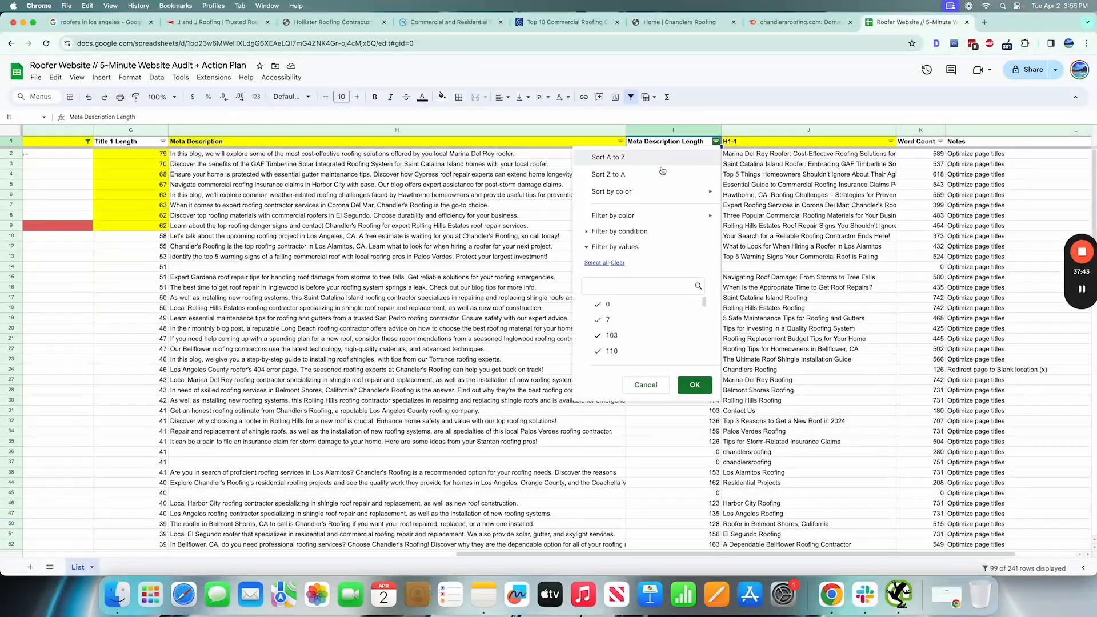
left_click(642, 174)
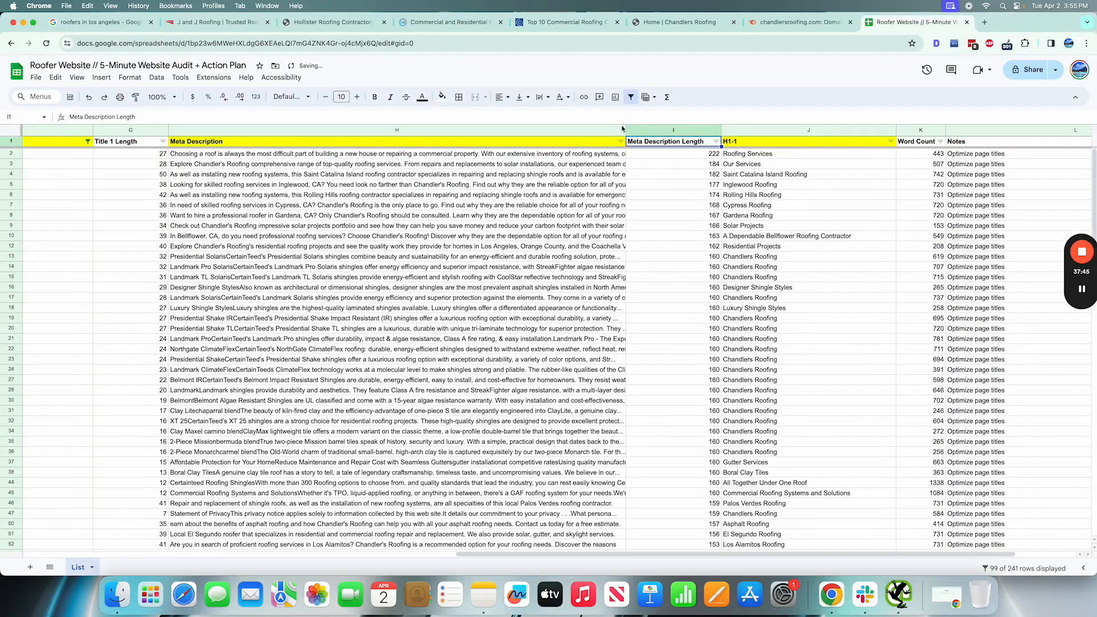
left_click_drag(625, 129, 796, 130)
scroll(817, 171, "right", 1)
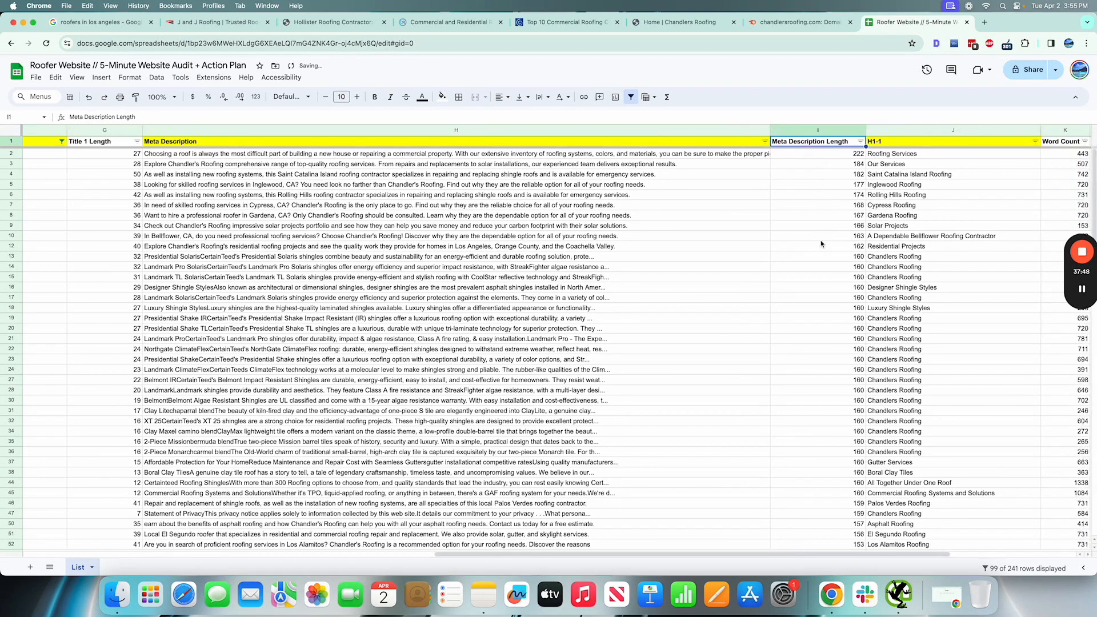
Step: Select the Meta Description and Meta Description Length cells in rows 2 to 12 to examine the overlong descriptions
left_click_drag(834, 247, 832, 154)
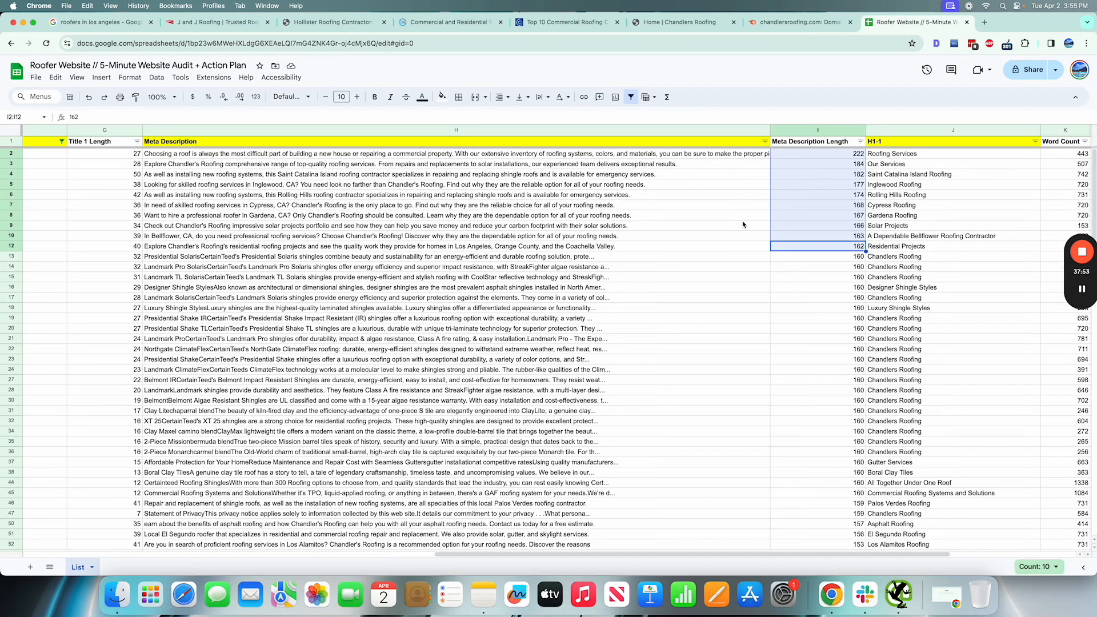
left_click(737, 246, "shift")
left_click(715, 160, "shift")
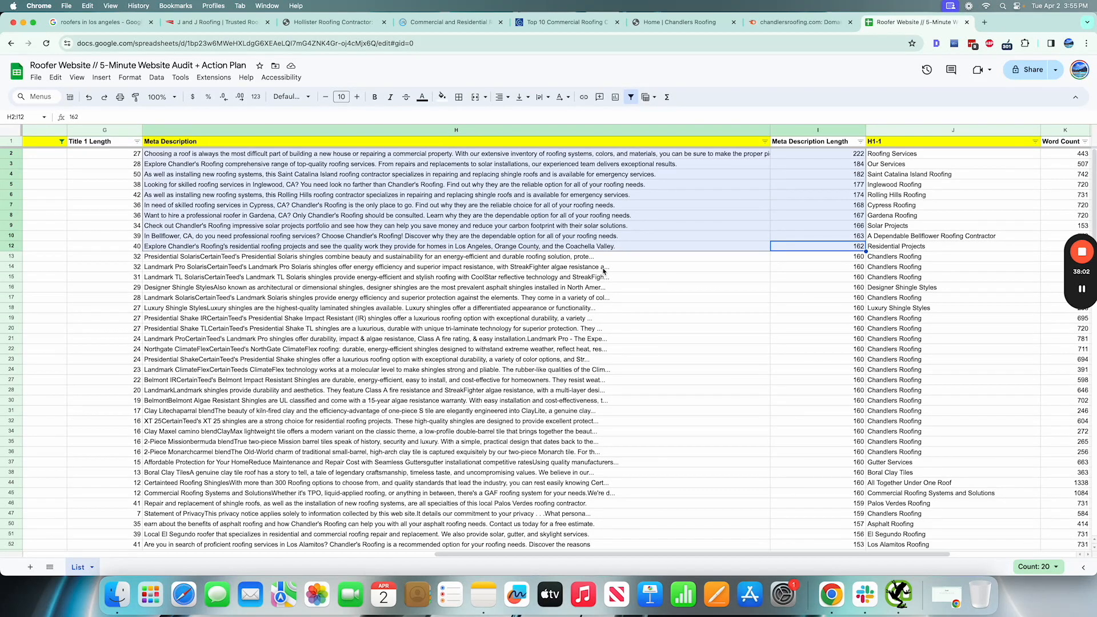
Step: Go through the truncated 160-character meta descriptions below row 12, selecting the block from H12 to H47
left_click(558, 260)
key("Down")
key("Down")
key("Down")
key("Down")
key("Down")
key("Down")
key("Down")
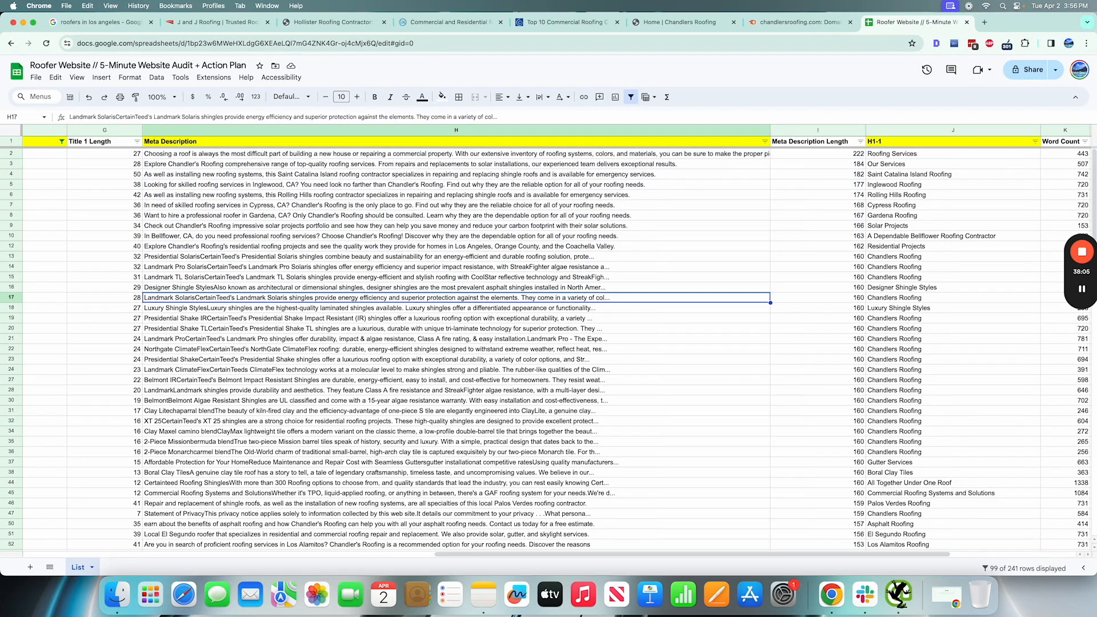
left_click_drag(600, 250, 575, 506)
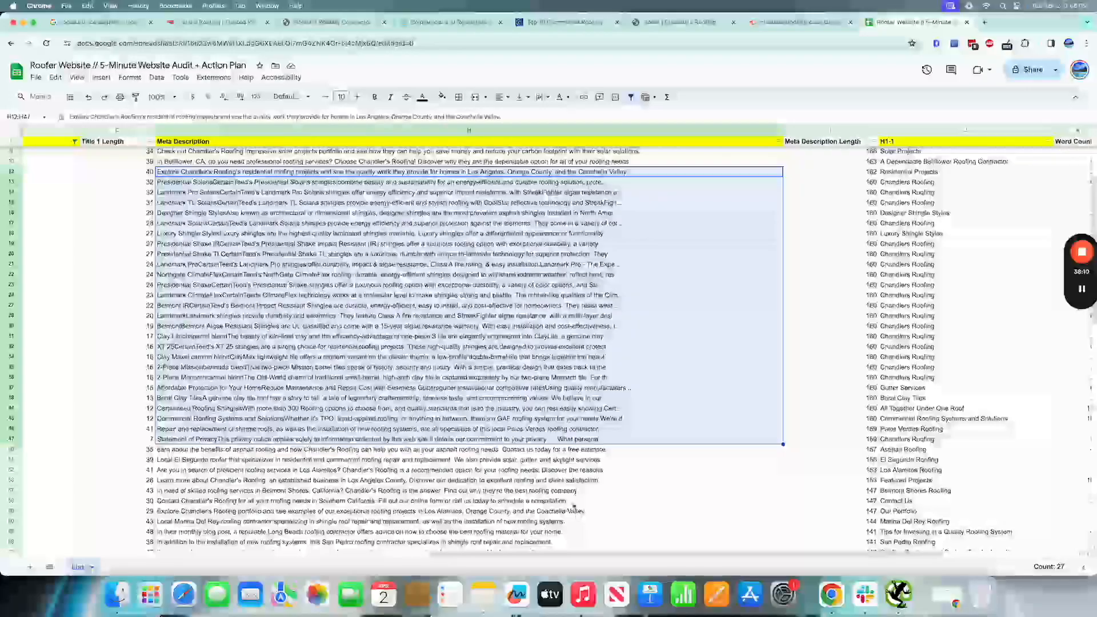
Step: Check the remaining meta descriptions down to the last row and copy the "1-Piece" description in H223
double_click(513, 449)
left_click(565, 521)
scroll(583, 472, "down", 5)
scroll(583, 472, "down", 6)
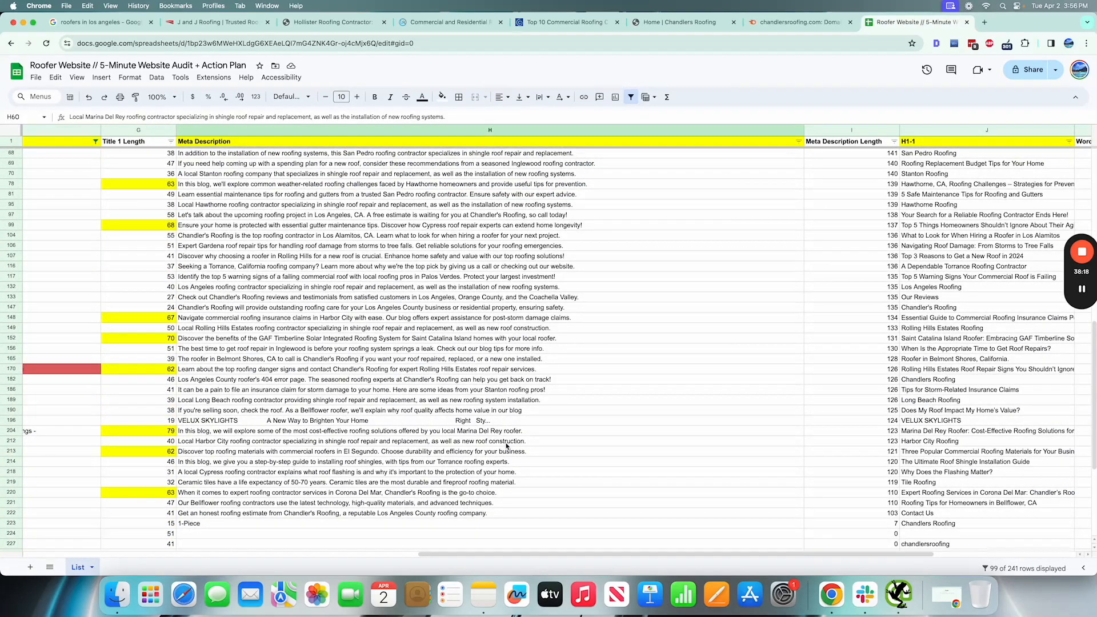
scroll(507, 446, "up", 1)
scroll(478, 454, "down", 6)
scroll(445, 326, "left", 4)
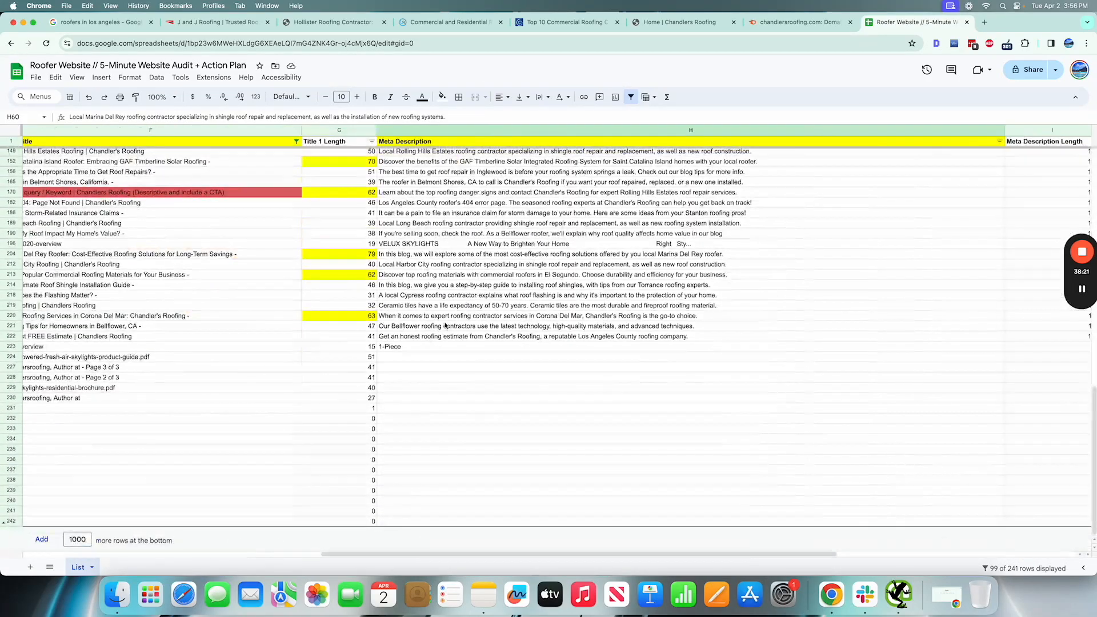
left_click(403, 348)
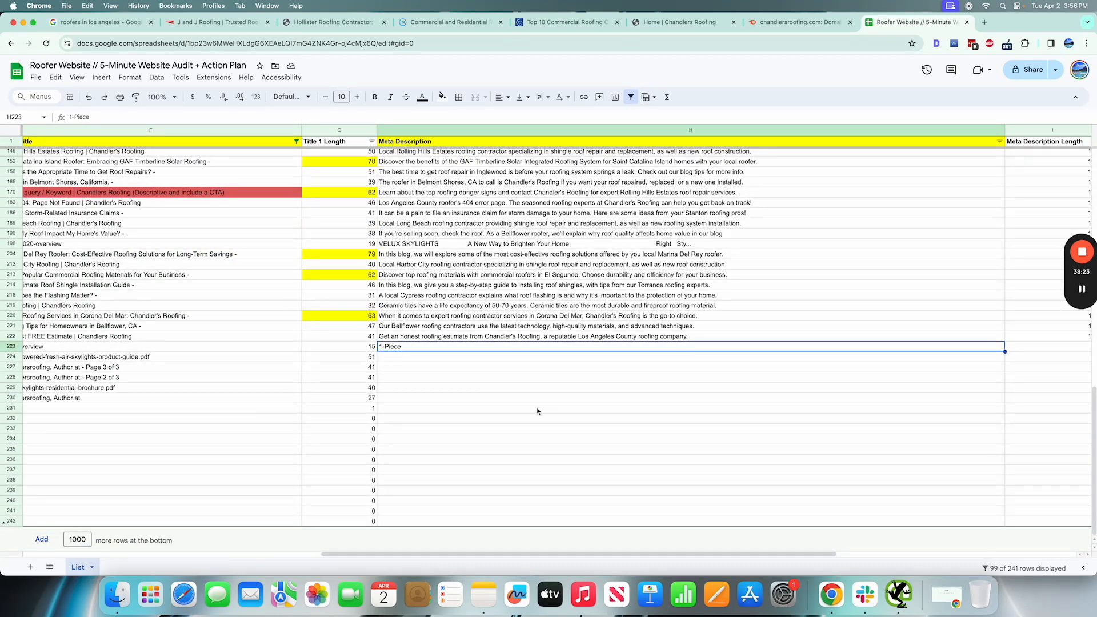
scroll(537, 412, "left", 3)
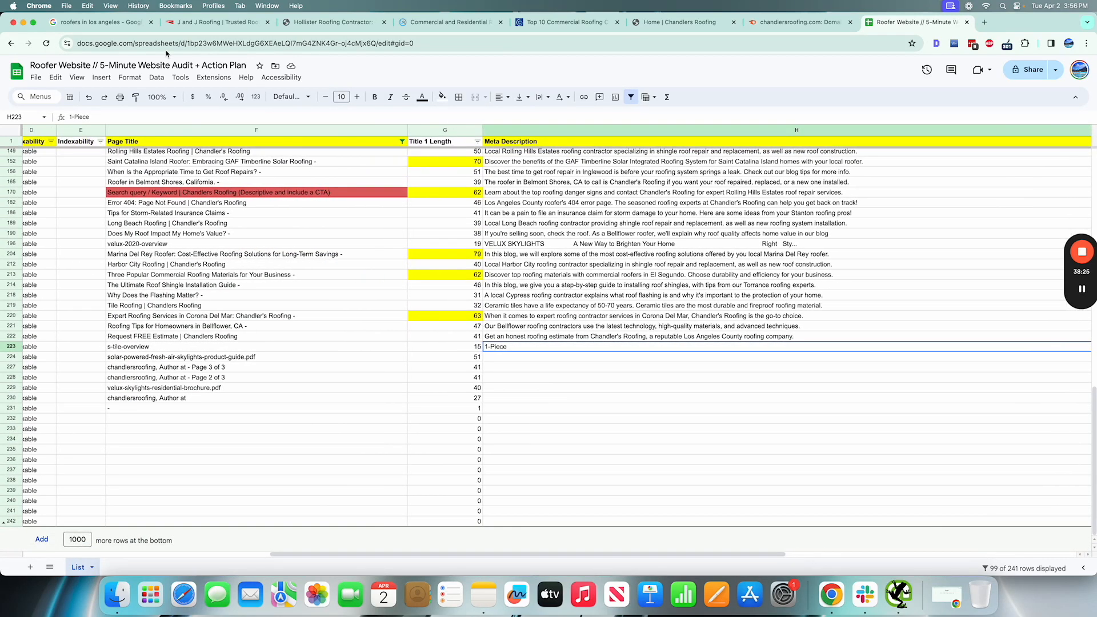
key("cmd+c")
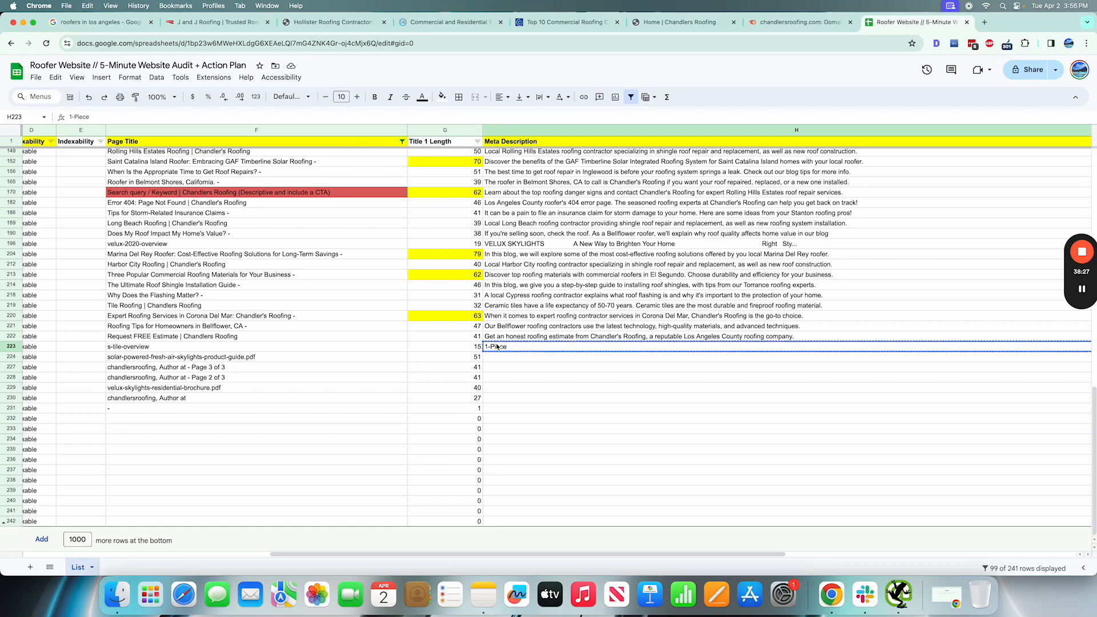
Step: Go to the Google results for "roofers in los angeles", open the Roof Doctors result in a separate tab and close it
key("cmd+1")
scroll(250, 279, "down", 10)
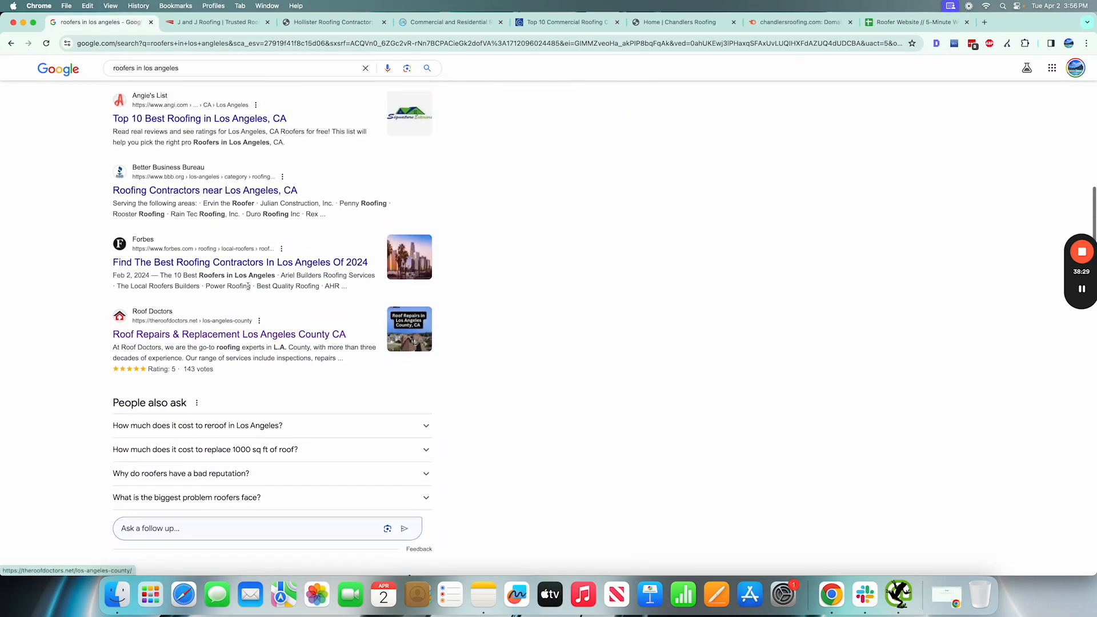
left_click(228, 332, "super")
left_click(226, 23)
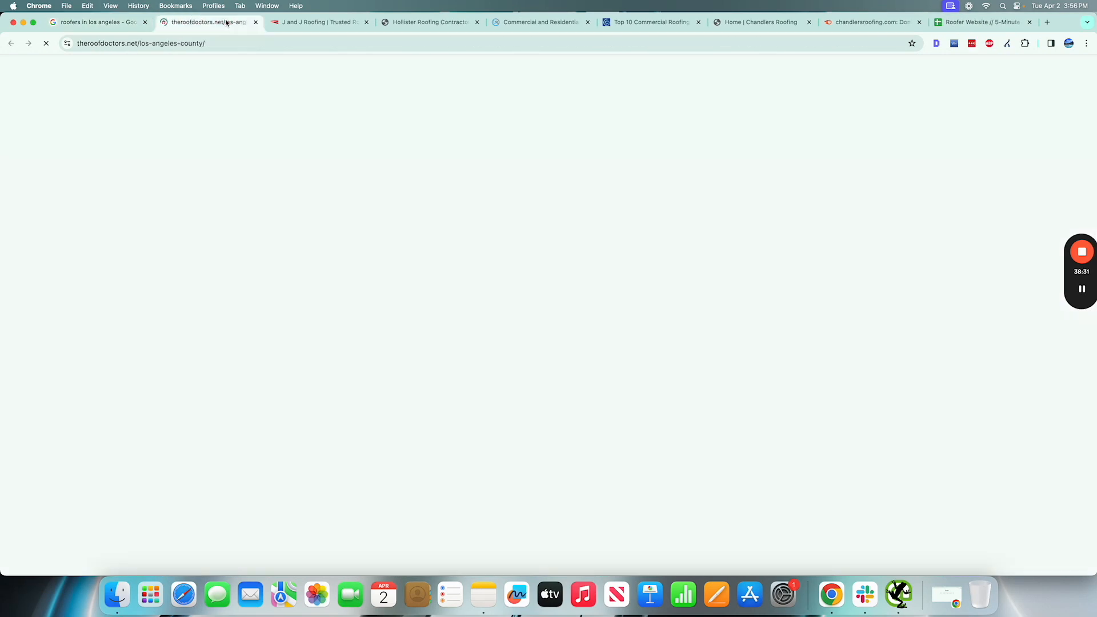
key("super+w")
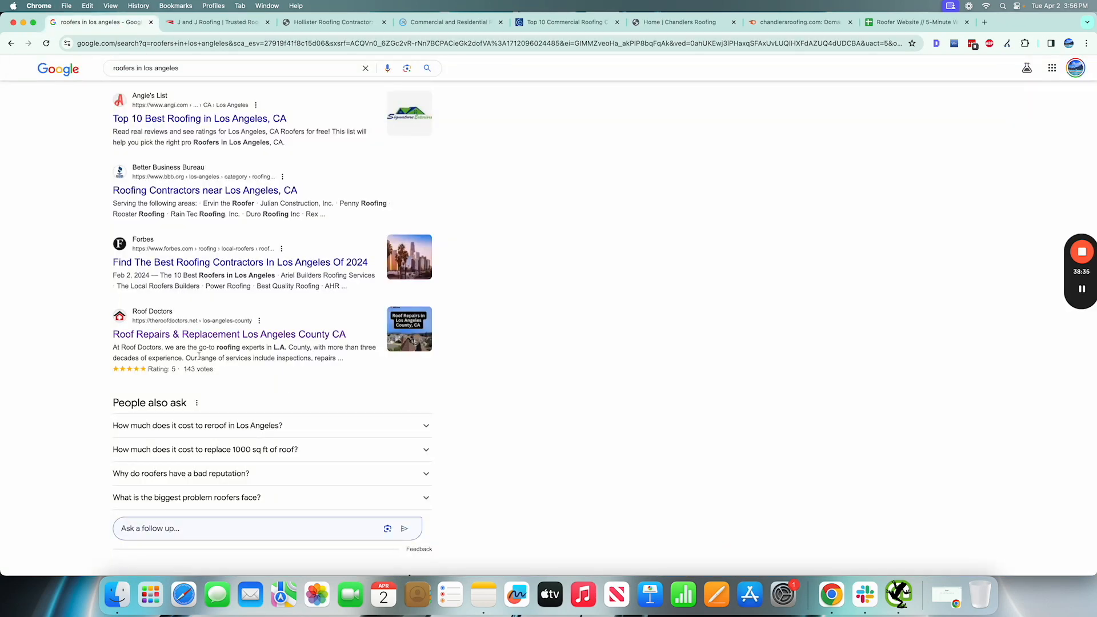
Step: Inspect the Roof Doctors description snippet in the page's HTML and expand the span that holds its text
right_click(199, 356)
left_click(228, 509)
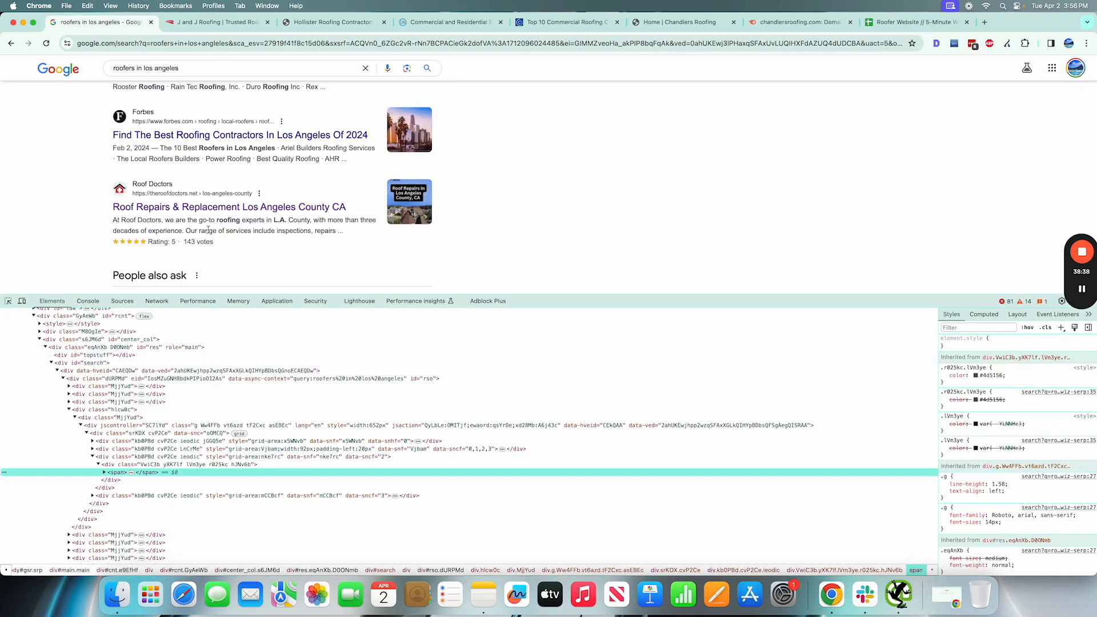
left_click(104, 473)
left_click(131, 481)
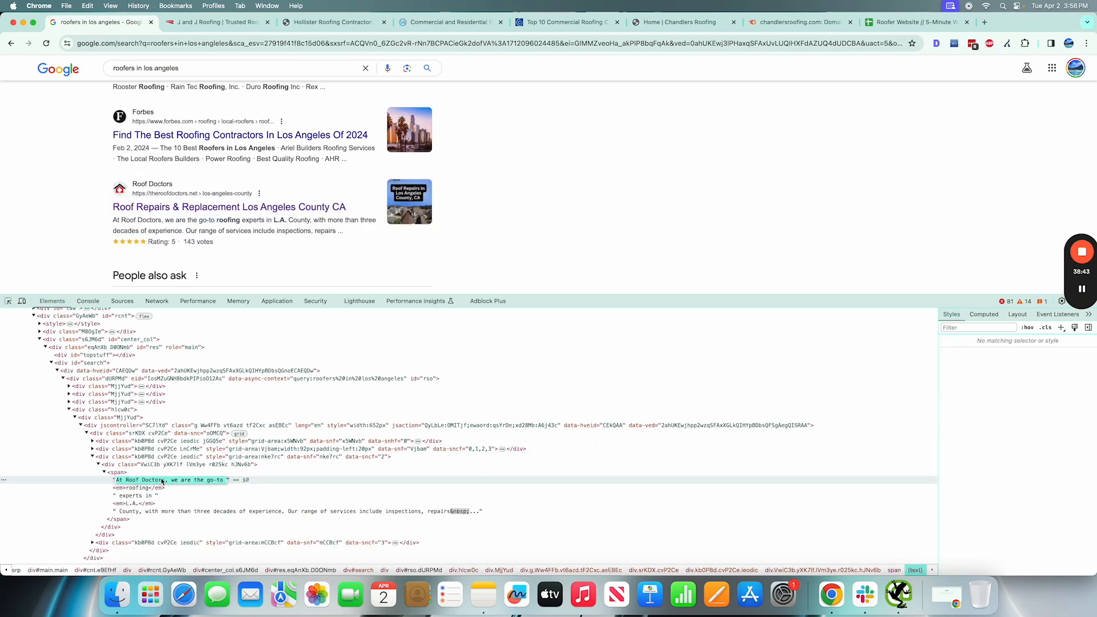
key("Up")
key("Up")
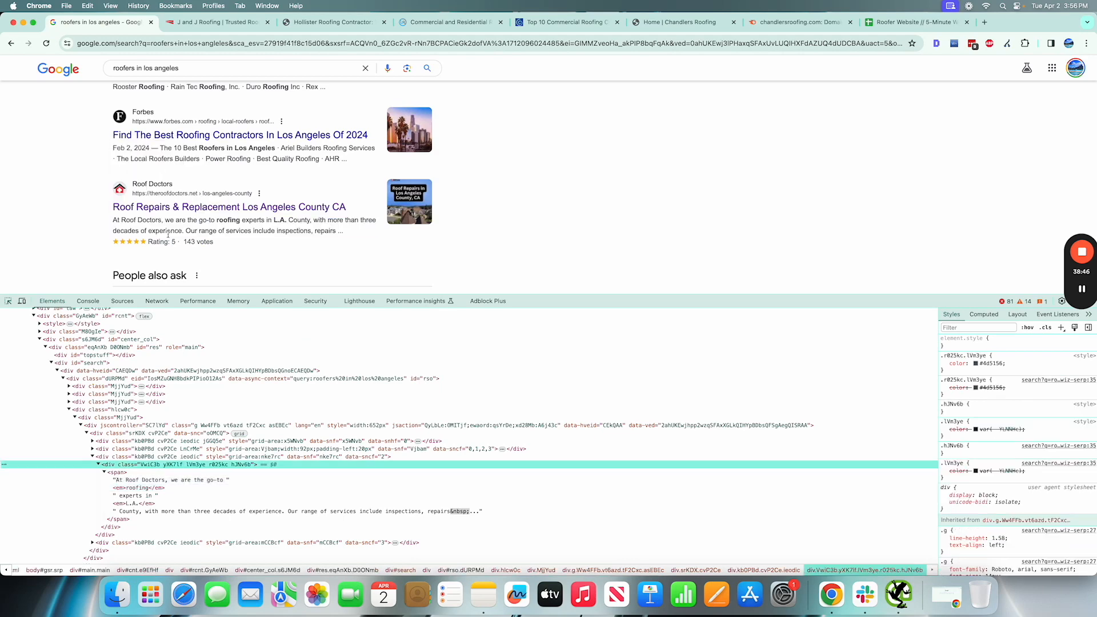
key("super+shift+c")
left_click(275, 232)
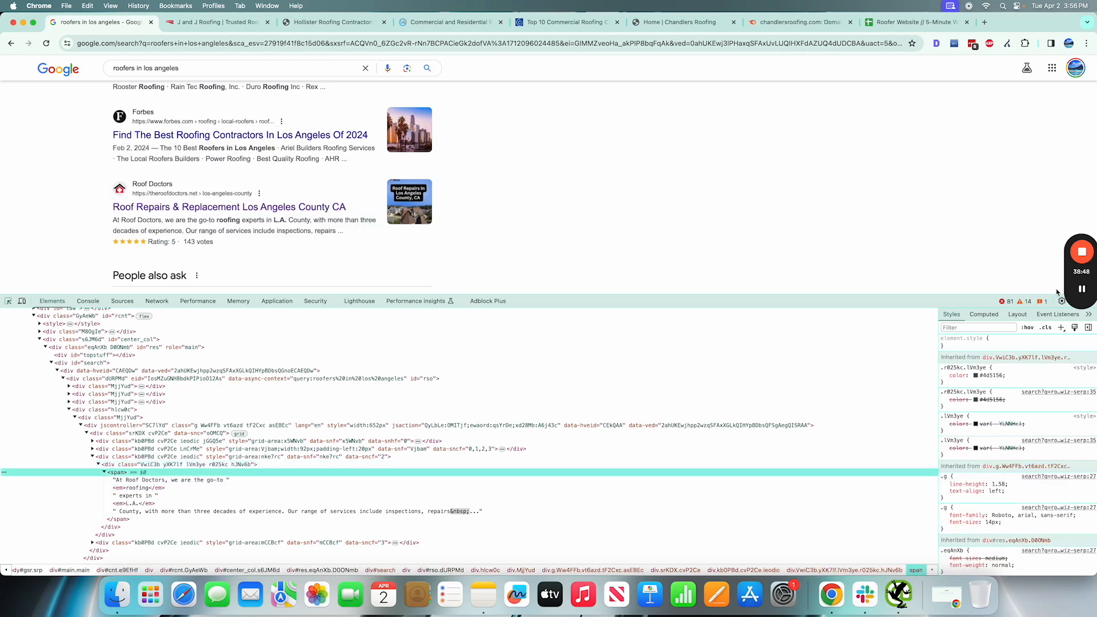
mouse_move(1072, 292)
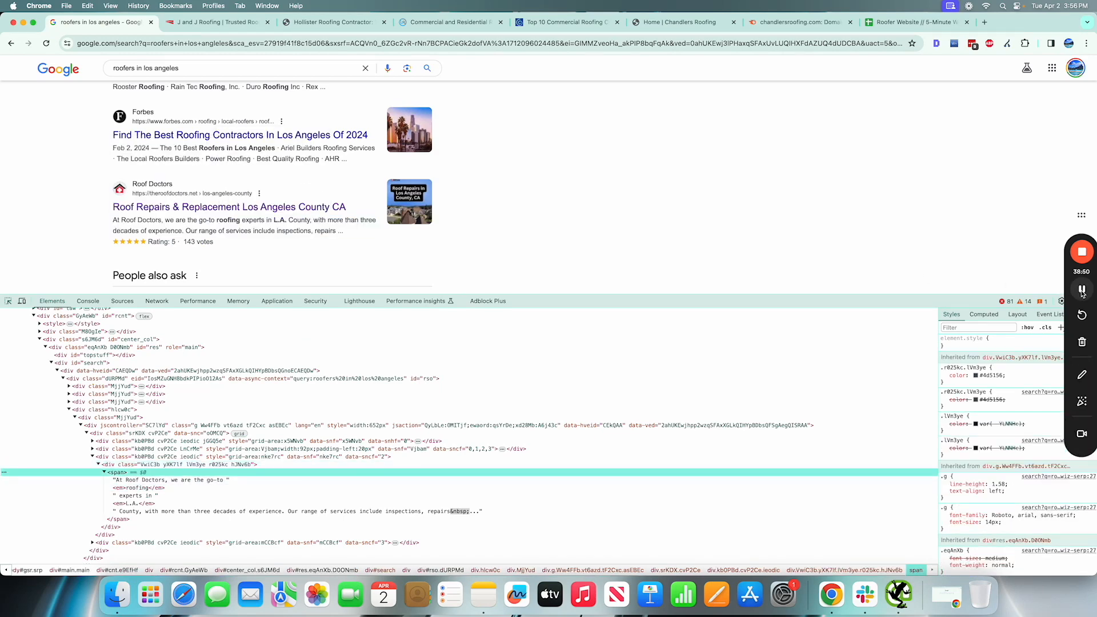
left_click(1082, 291)
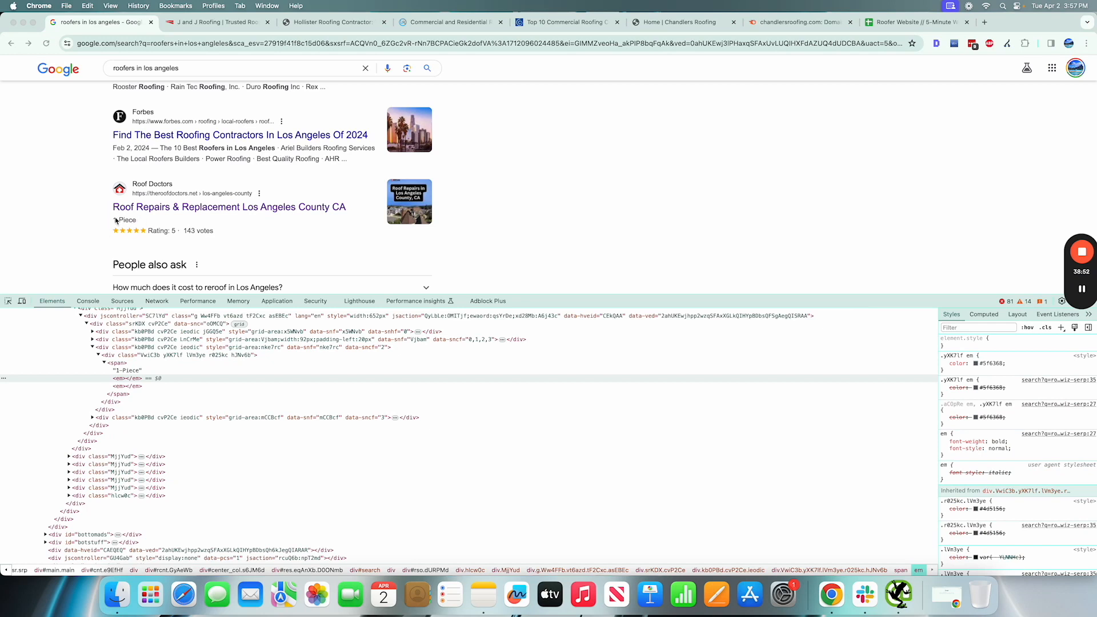
Step: Highlight the "1-Piece" description under the Roof Doctors result, then return to the audit spreadsheet and clear the pending copy
left_click_drag(114, 227, 156, 225)
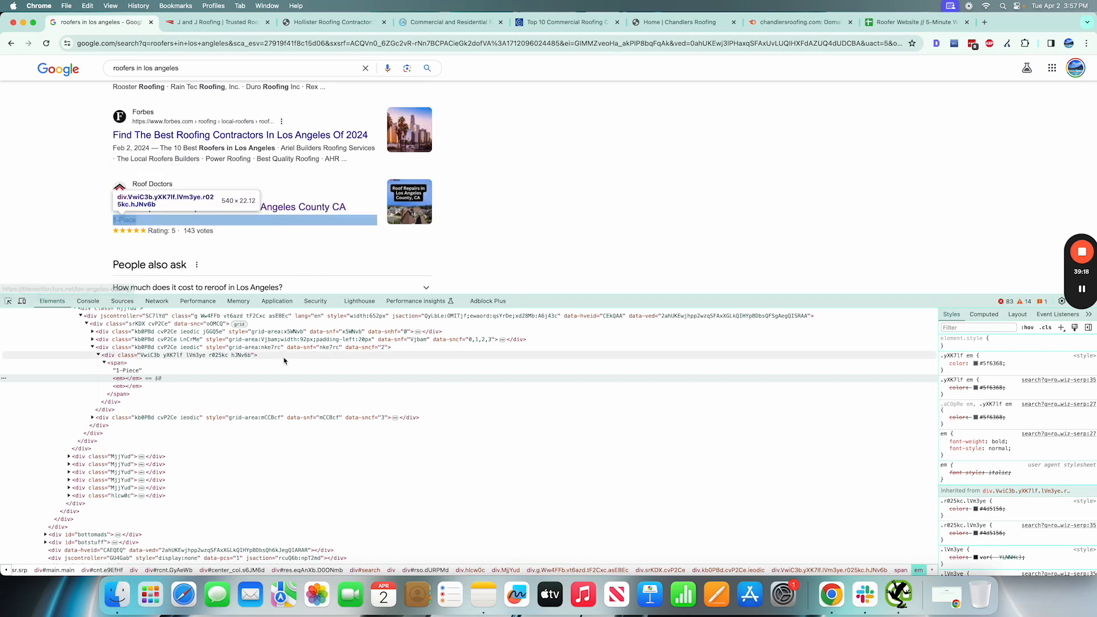
left_click(113, 222)
left_click_drag(113, 222, 180, 222)
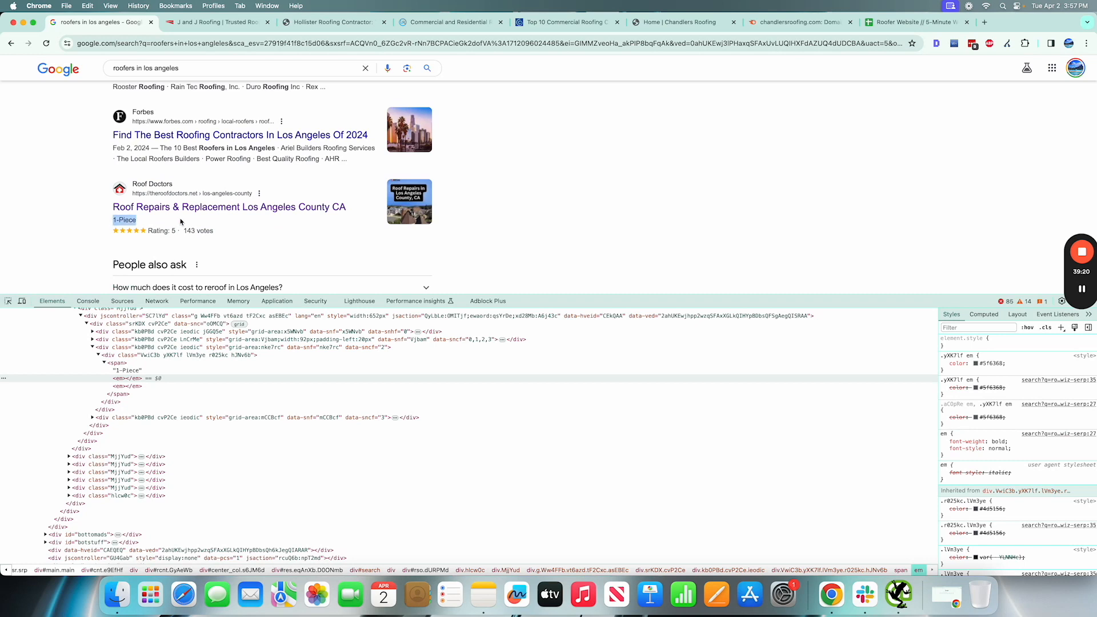
left_click(277, 228)
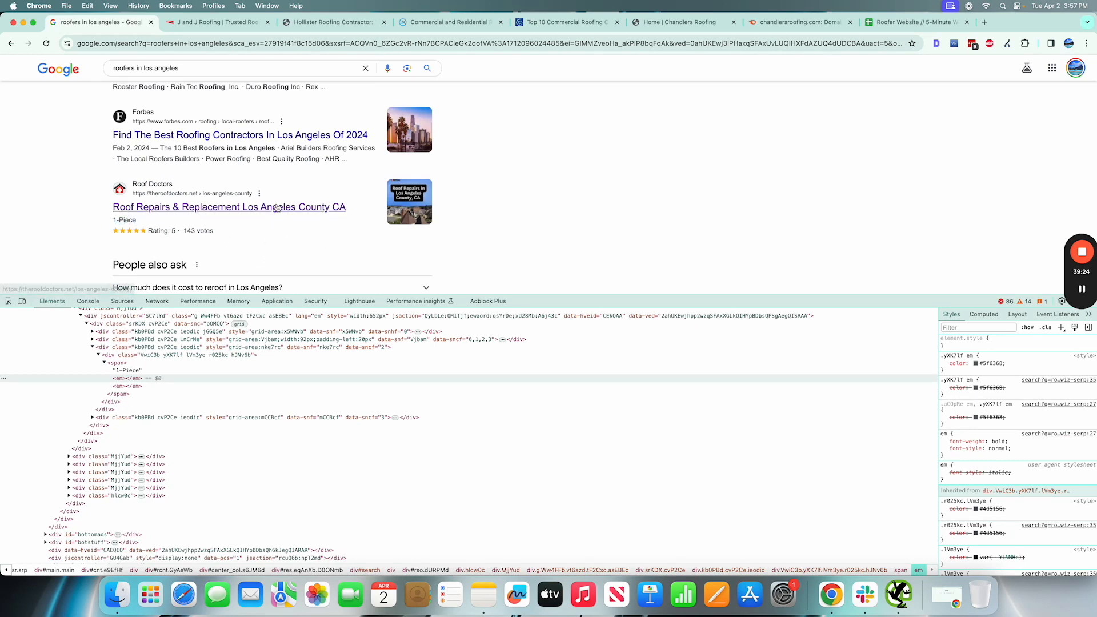
left_click(883, 21)
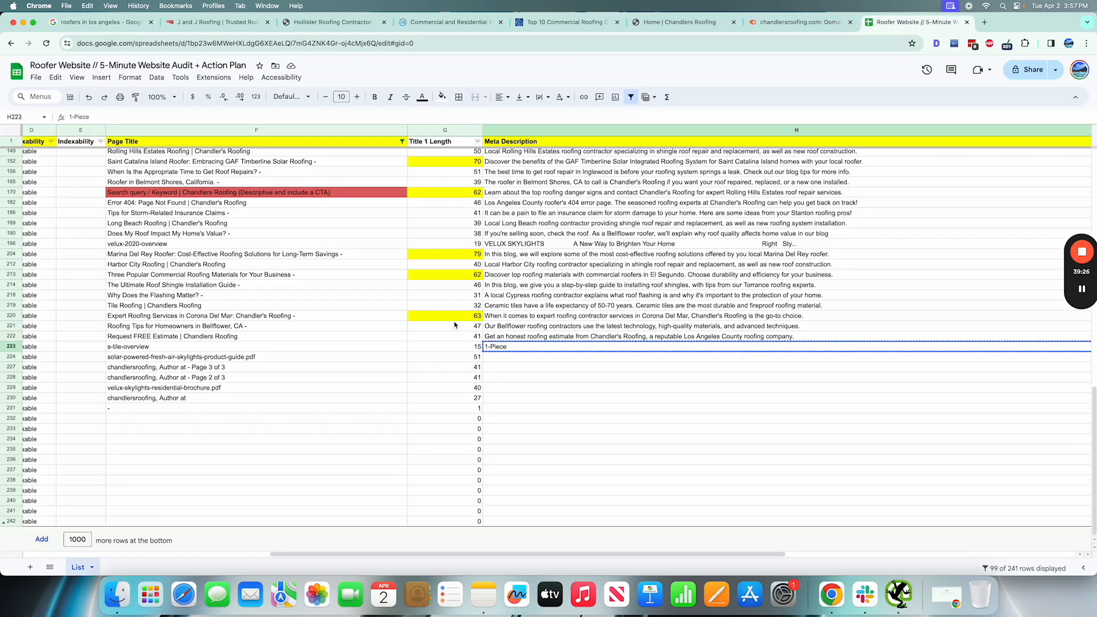
key("Escape")
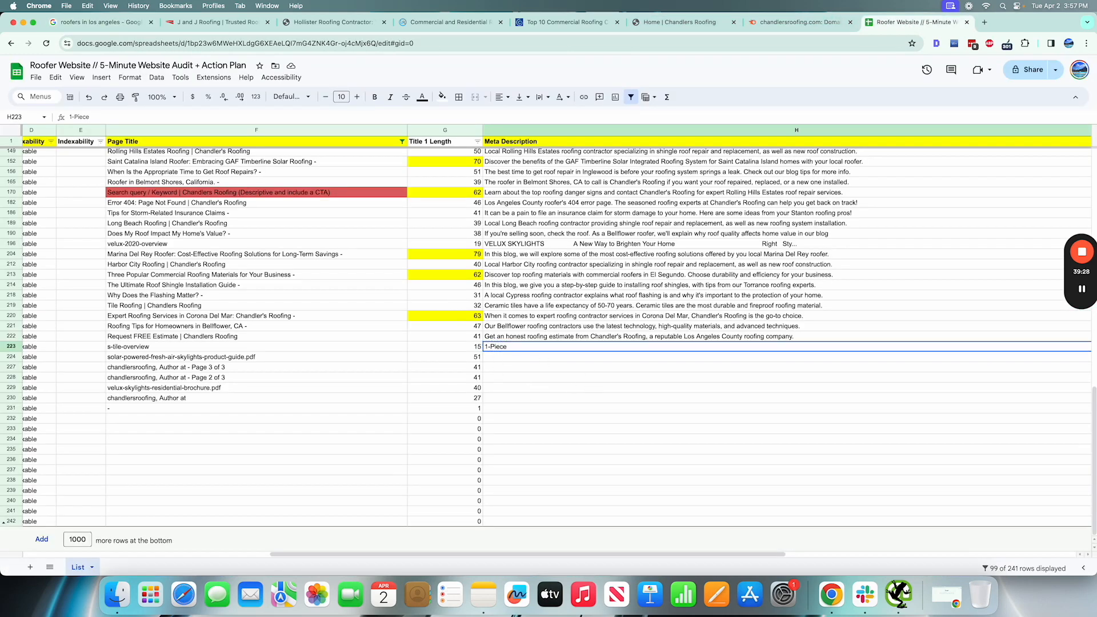
Step: Review the shortest meta descriptions above row 223 and select the Meta Description Length values from I156 to I222
scroll(526, 348, "right", 3)
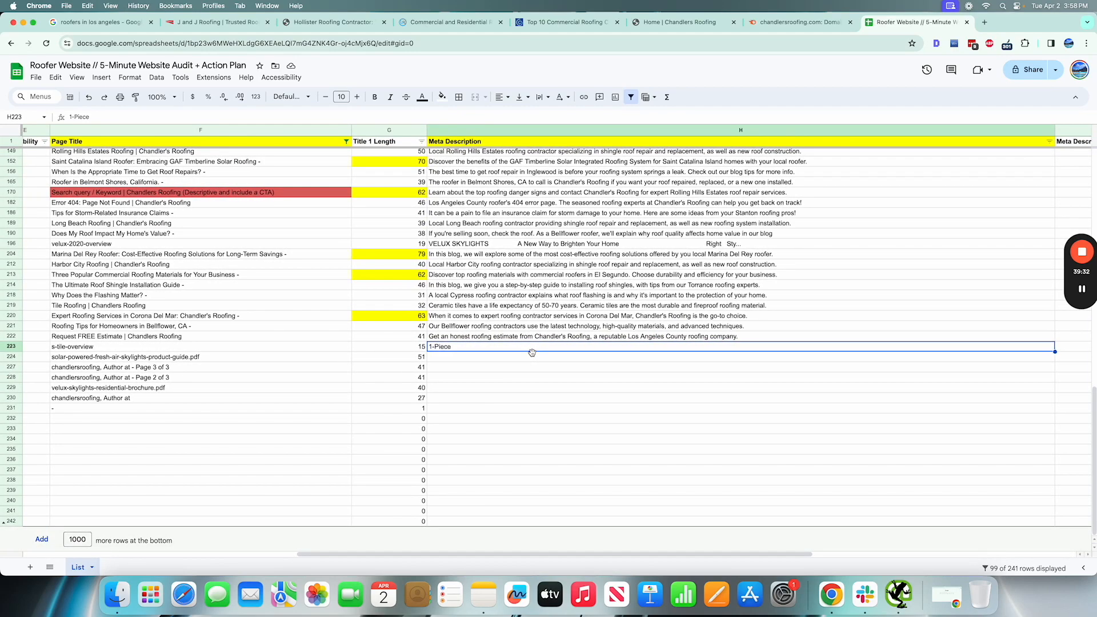
scroll(532, 353, "up", 2)
scroll(532, 353, "right", 1)
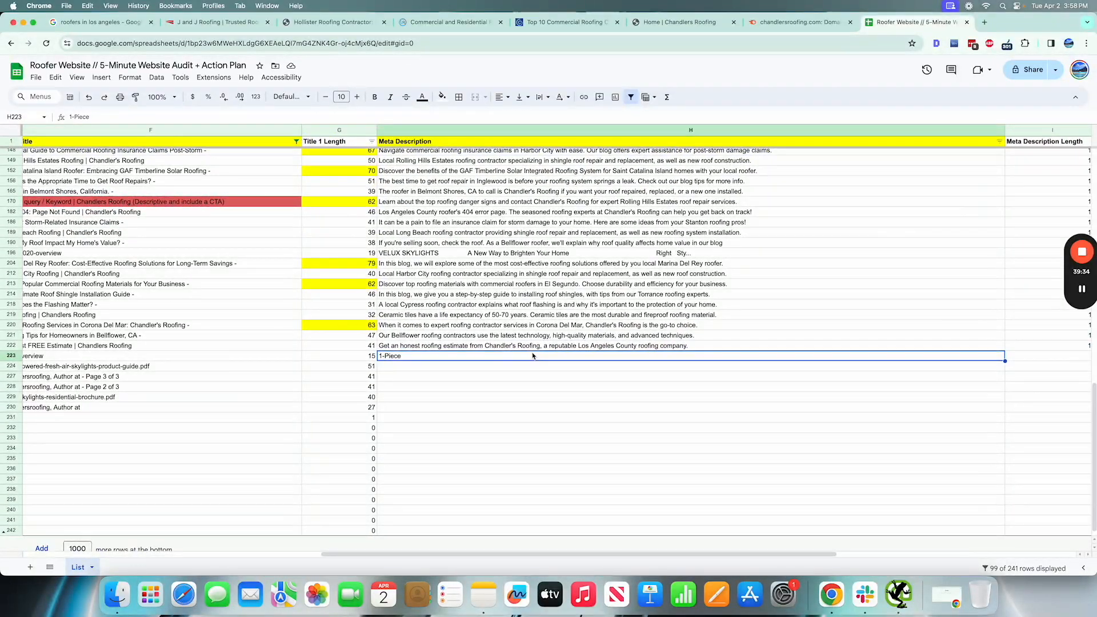
scroll(533, 355, "right", 1)
scroll(532, 356, "down", 1)
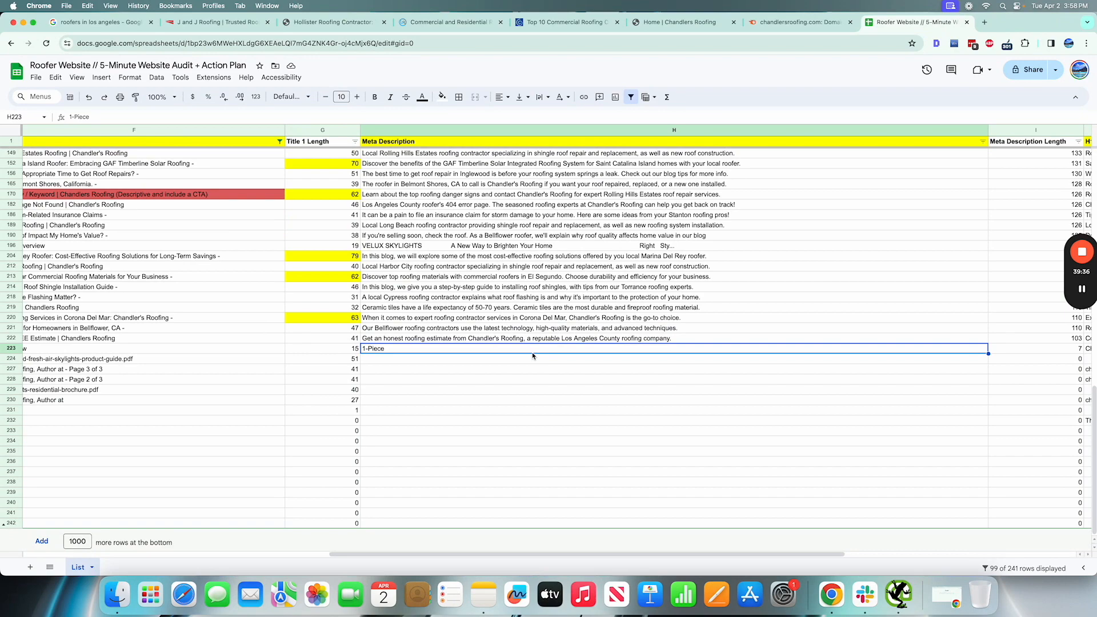
scroll(533, 355, "up", 1)
scroll(532, 356, "right", 1)
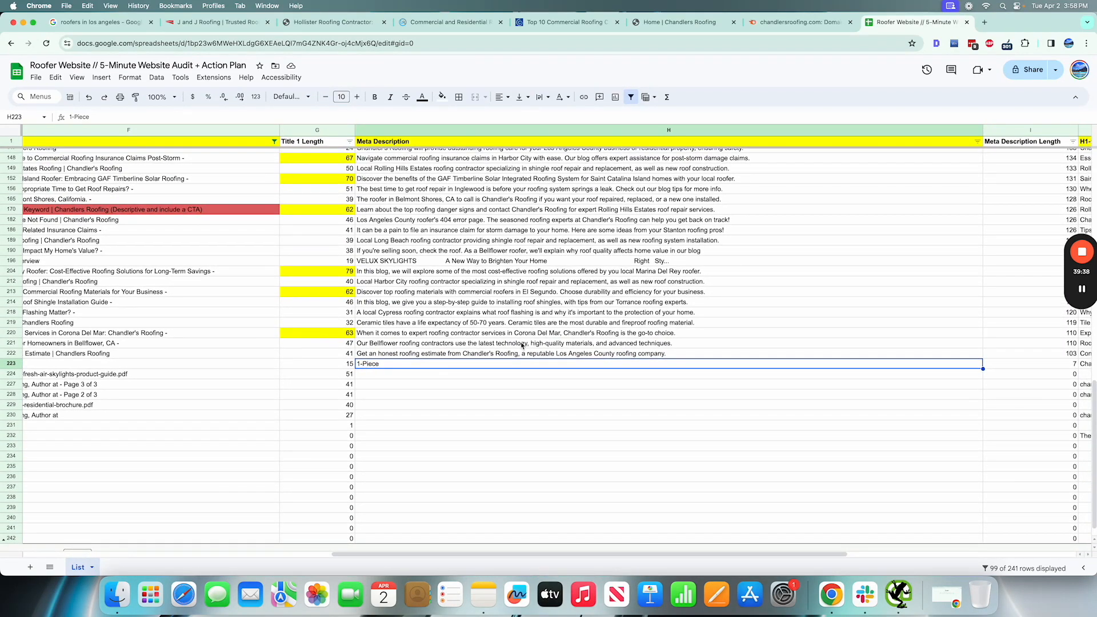
scroll(522, 345, "up", 2)
scroll(522, 346, "right", 1)
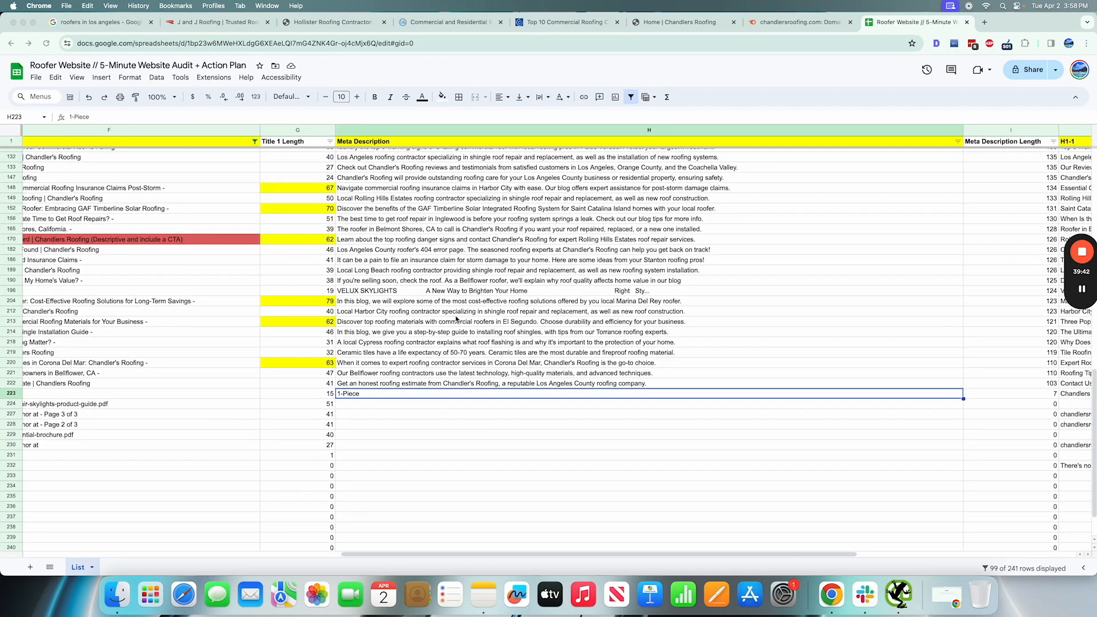
scroll(568, 385, "up", 3)
scroll(569, 385, "right", 1)
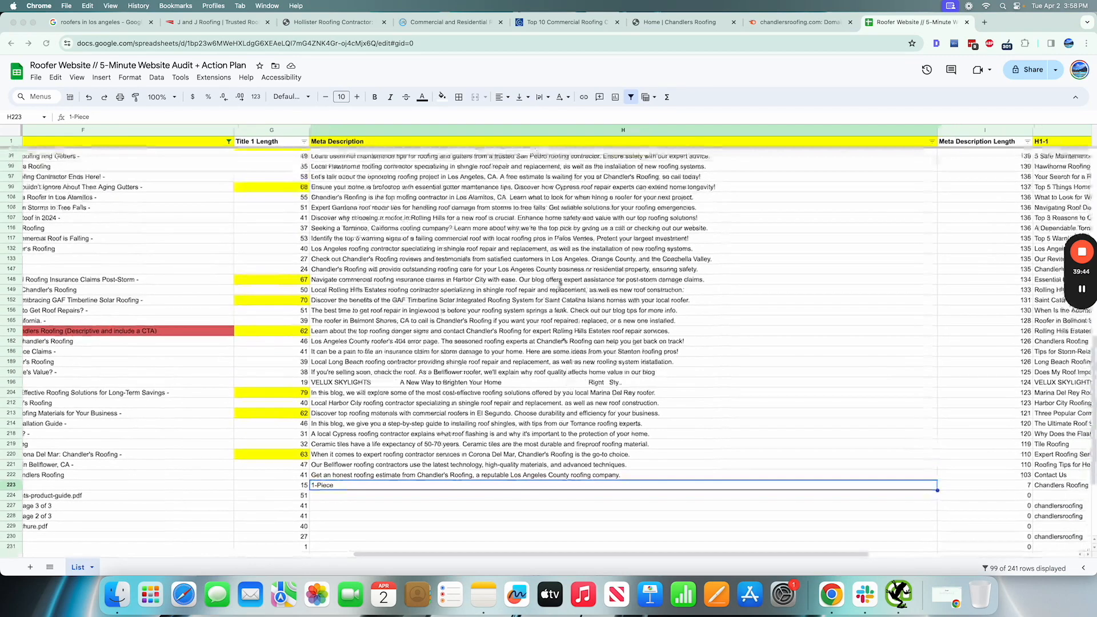
left_click(595, 312)
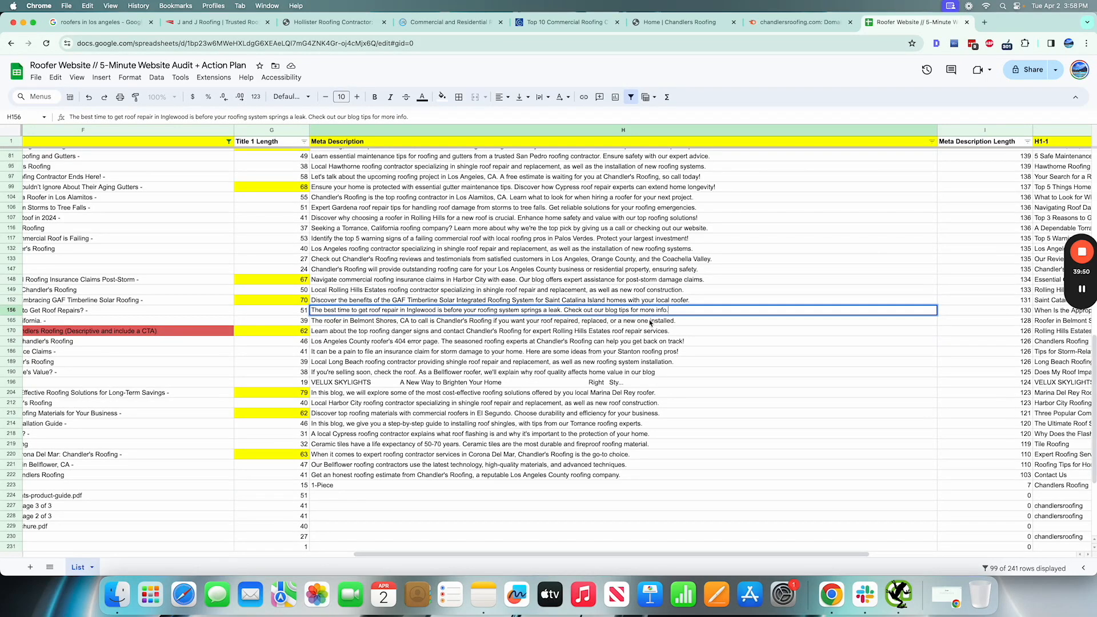
left_click_drag(994, 314, 995, 475)
Step: Spot-check several meta descriptions among the longer entries, ending on the portfolio description in H59
scroll(998, 289, "up", 5)
scroll(998, 289, "up", 5)
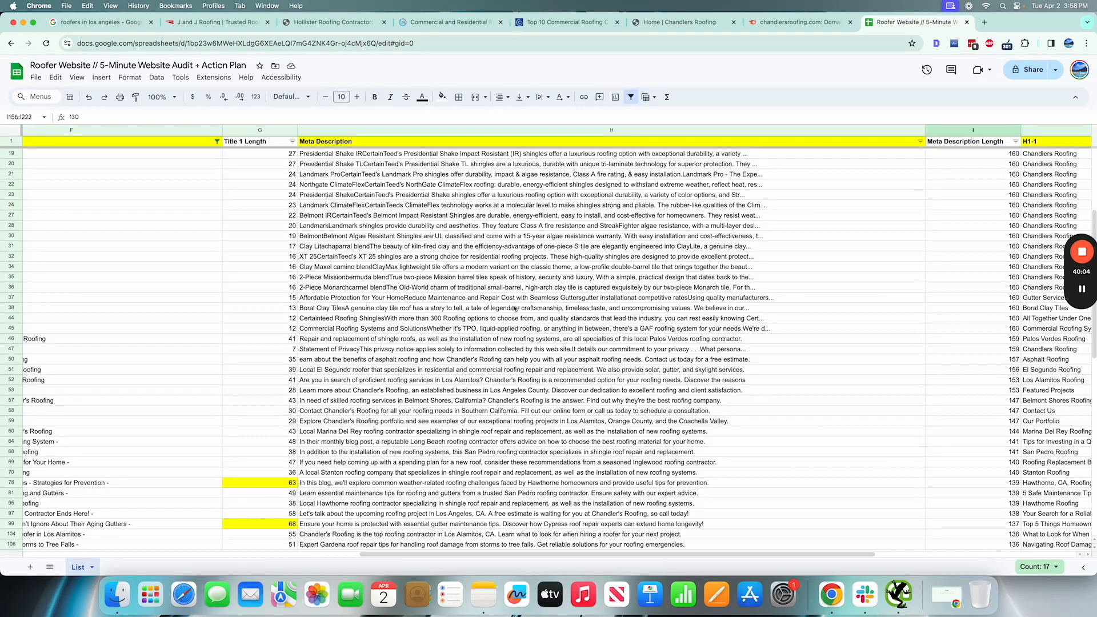
left_click(538, 197)
left_click(535, 236)
left_click(533, 349)
left_click(532, 421)
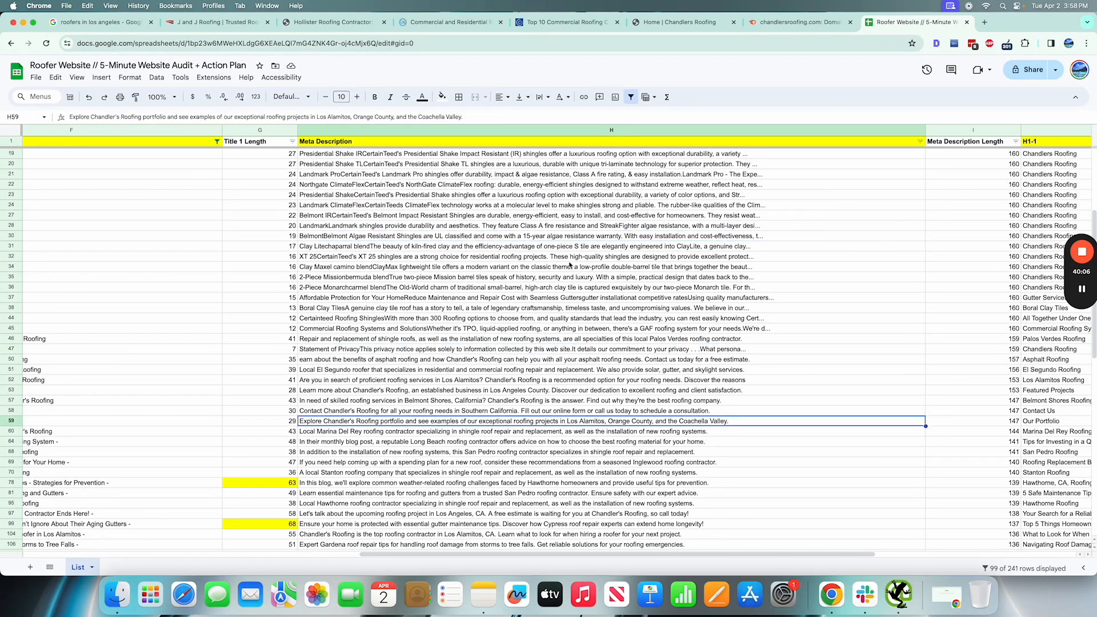
Step: Select the Meta Description cells from H2 to H242 to count the entries
scroll(570, 264, "up", 4)
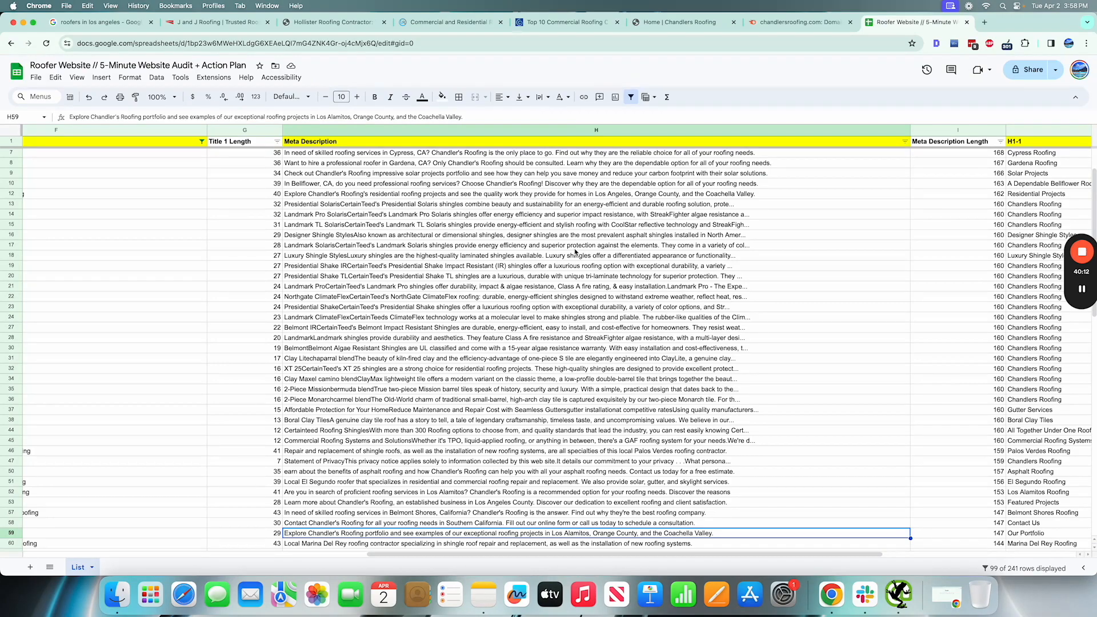
scroll(575, 251, "up", 2)
left_click_drag(726, 154, 658, 432)
scroll(634, 446, "down", 15)
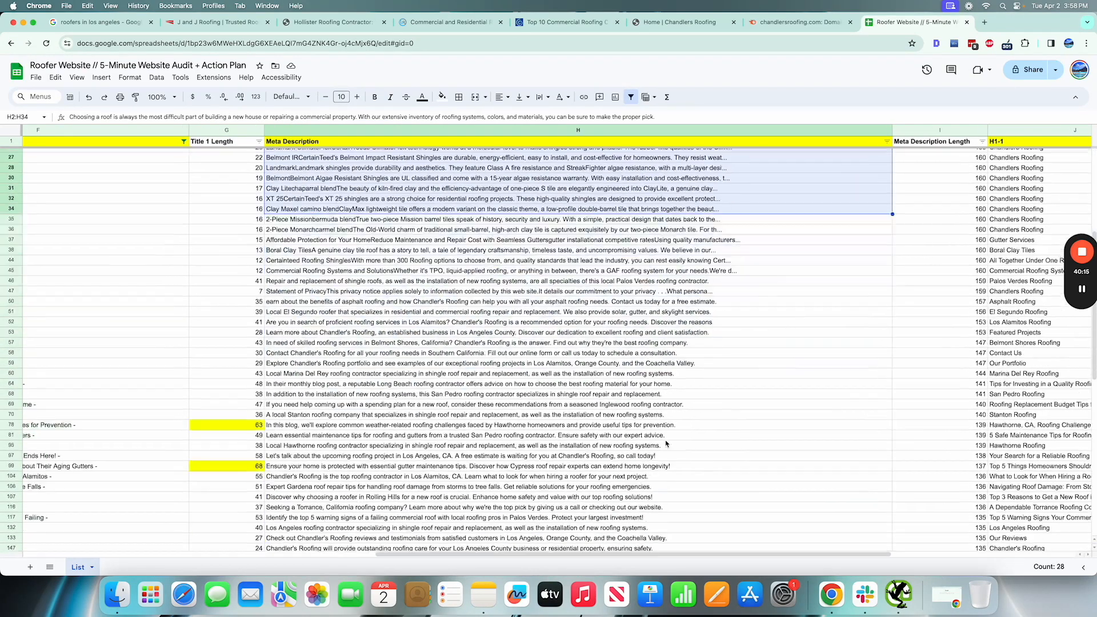
left_click(486, 521, "shift")
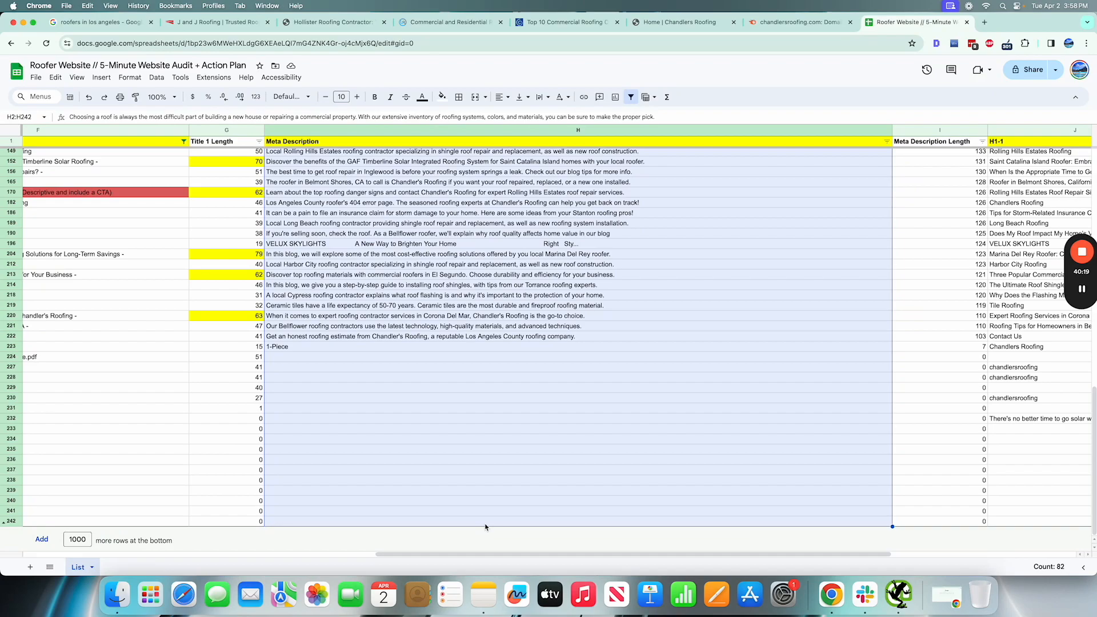
Step: Select the Meta Description cells from H2 to H223 to count the filled-in descriptions
scroll(485, 526, "right", 2)
scroll(572, 400, "up", 15)
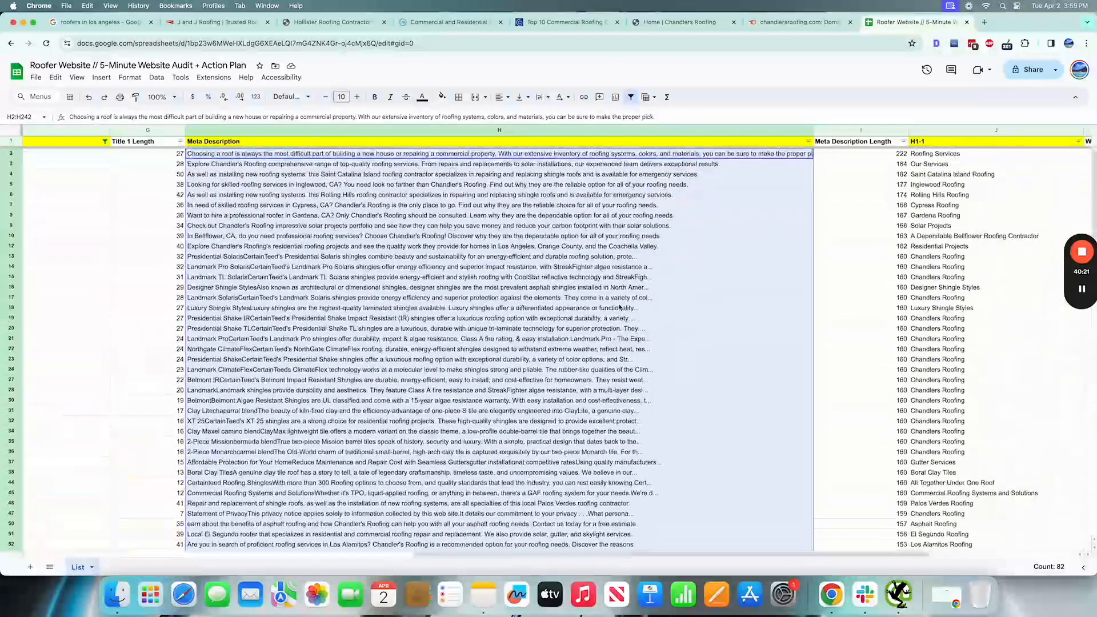
scroll(619, 308, "right", 3)
left_click(594, 205)
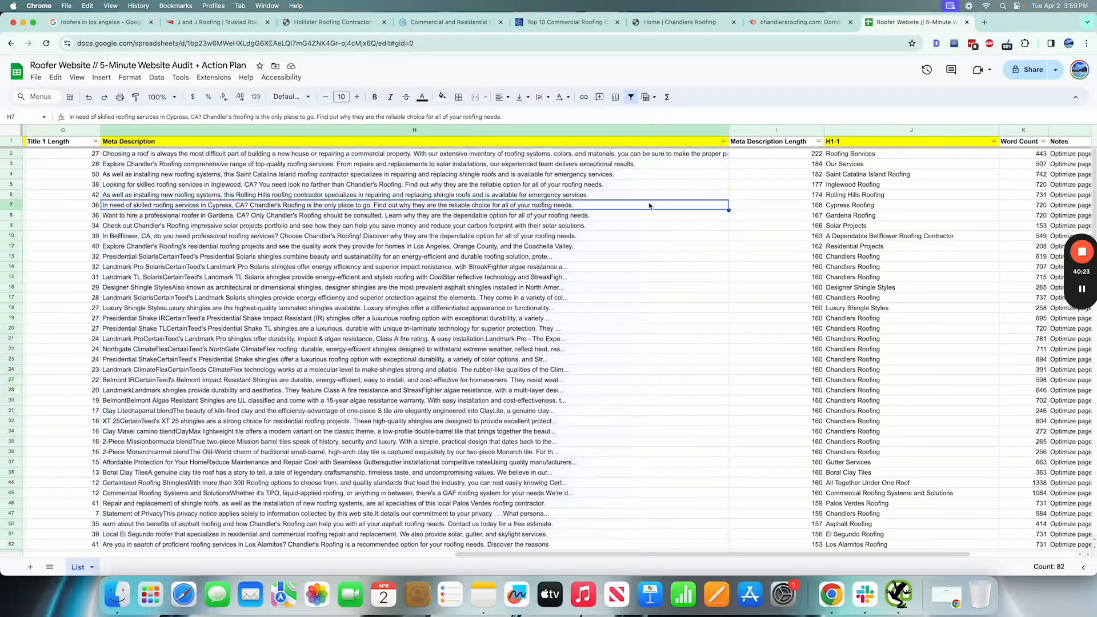
left_click(586, 154)
key("ctrl+shift+Down")
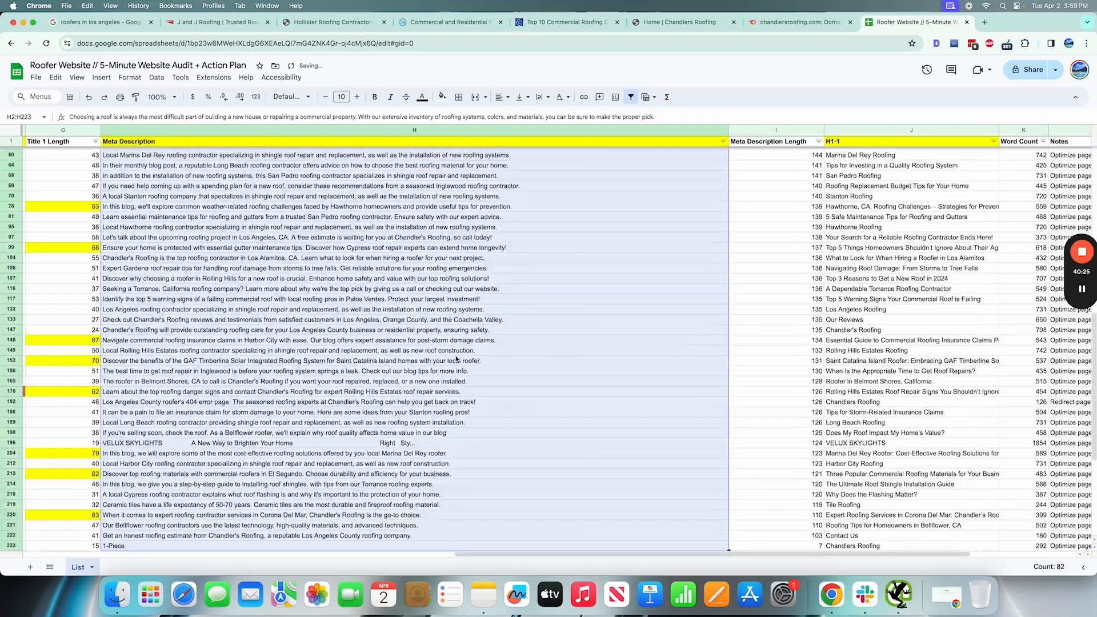
scroll(456, 359, "down", 5)
scroll(456, 359, "left", 2)
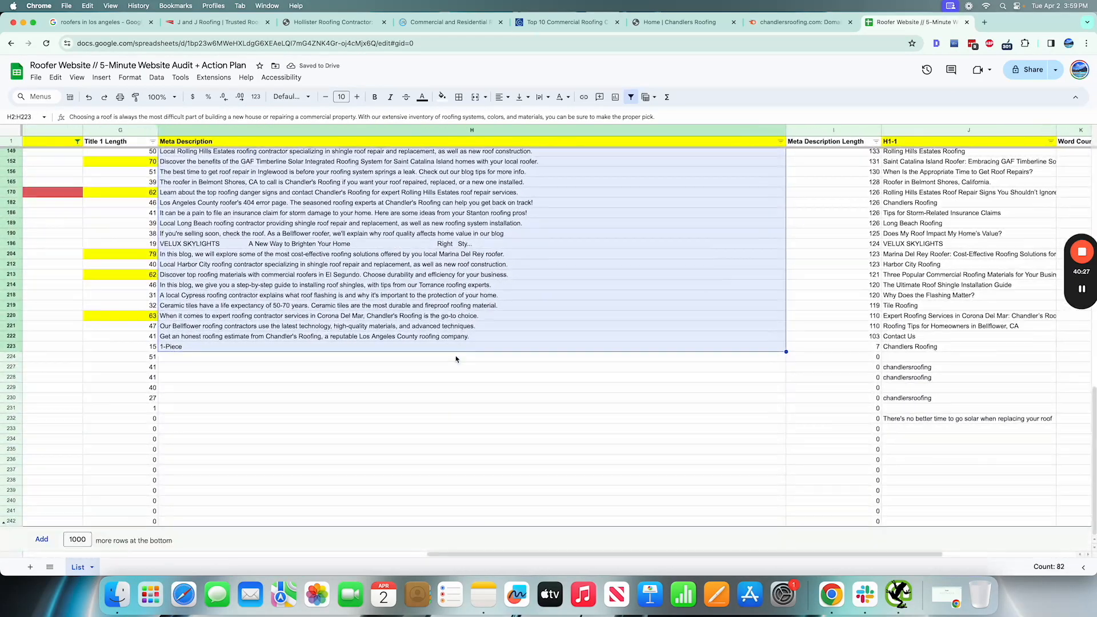
scroll(456, 359, "up", 10)
scroll(397, 321, "down", 10)
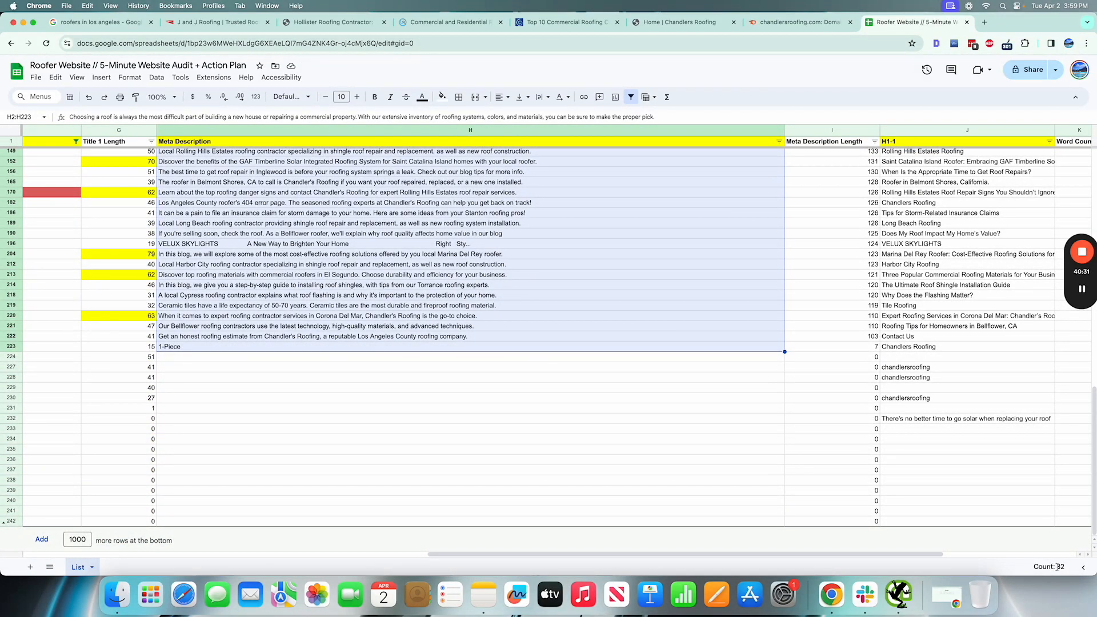
Step: Go through the empty Meta Description cells from H224 down to H242 to count the missing descriptions
left_click(379, 358)
key("Down")
key("Down")
key("Down")
key("Down")
key("Down")
key("Down")
key("Down")
key("Down")
key("Down")
key("Down")
key("Down")
key("Down")
key("Down")
key("Down")
key("Down")
key("Down")
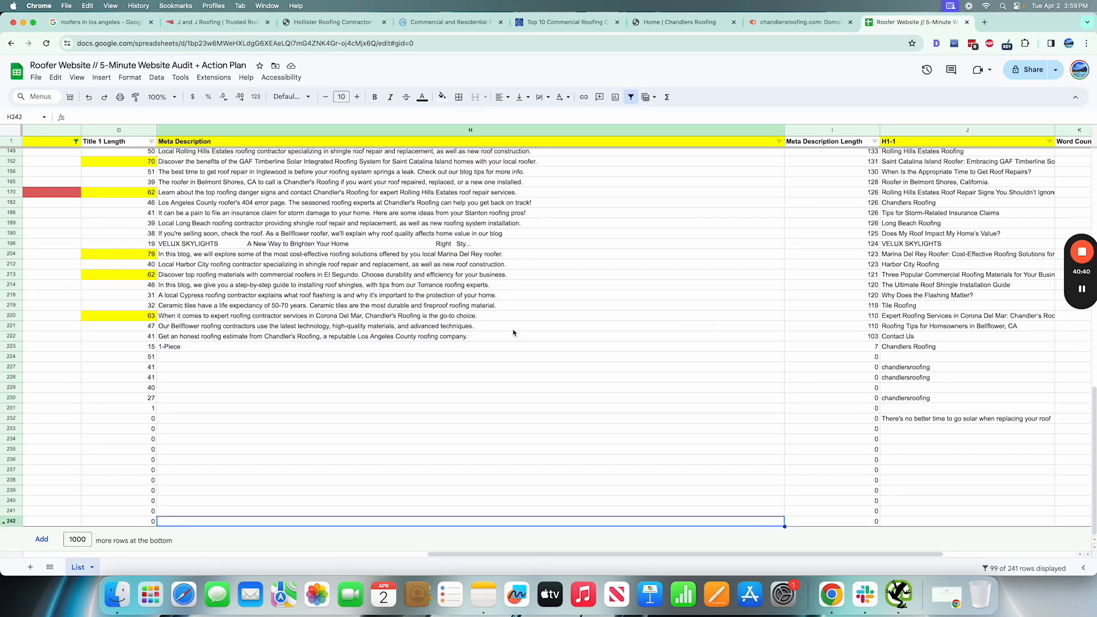
Step: Extend the note in L2 to read "Optimize page titles + 99 meta descriptions (optimize for clicks, include a CTA, make more descriptive.)"
scroll(513, 332, "up", 15)
scroll(803, 194, "right", 5)
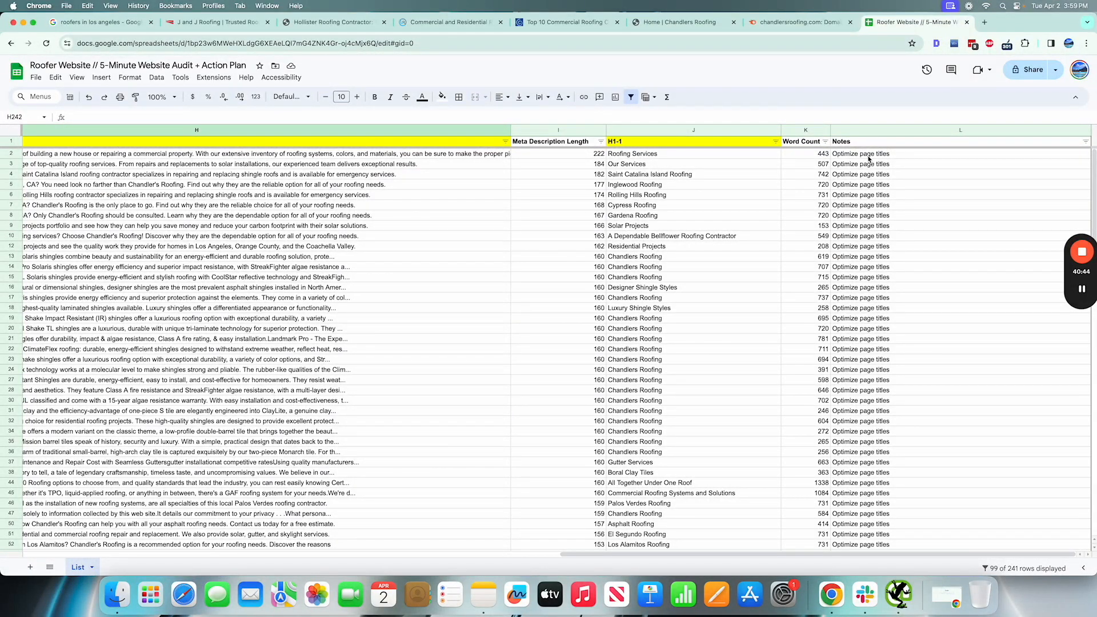
double_click(901, 153)
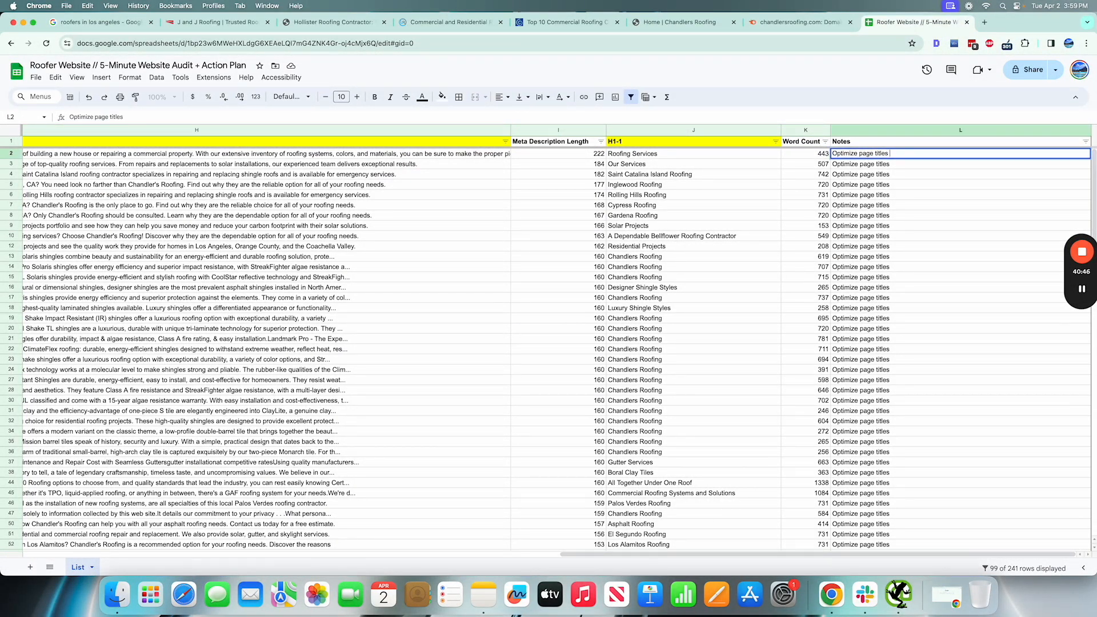
type("=")
key("BackSpace")
type("+ 99 meta descriptions (optimize for clicks")
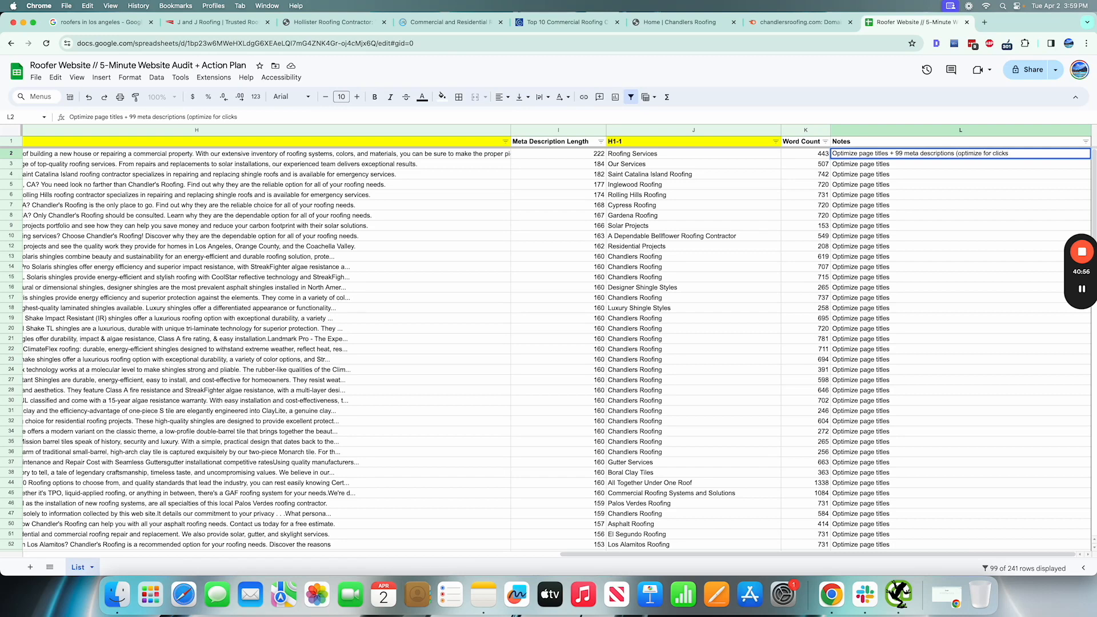
type(", include a")
type("e more descriptive.")
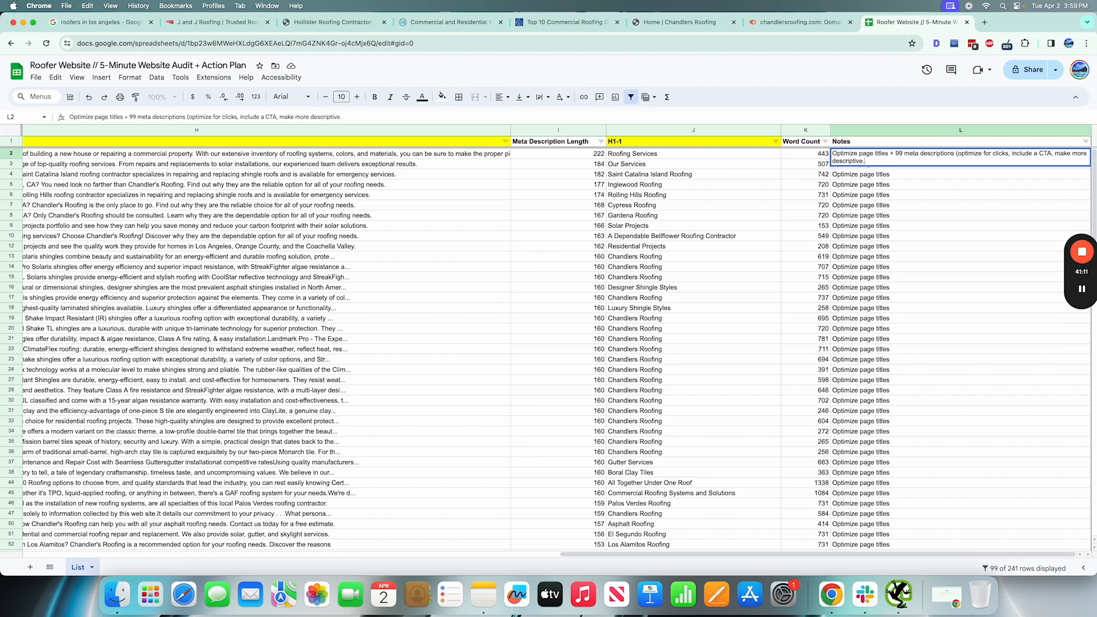
key("Return")
Step: Copy the L2 note into all Notes cells down to the row just above the redirect note in row 182
left_click(861, 156)
scroll(880, 177, "down", 20)
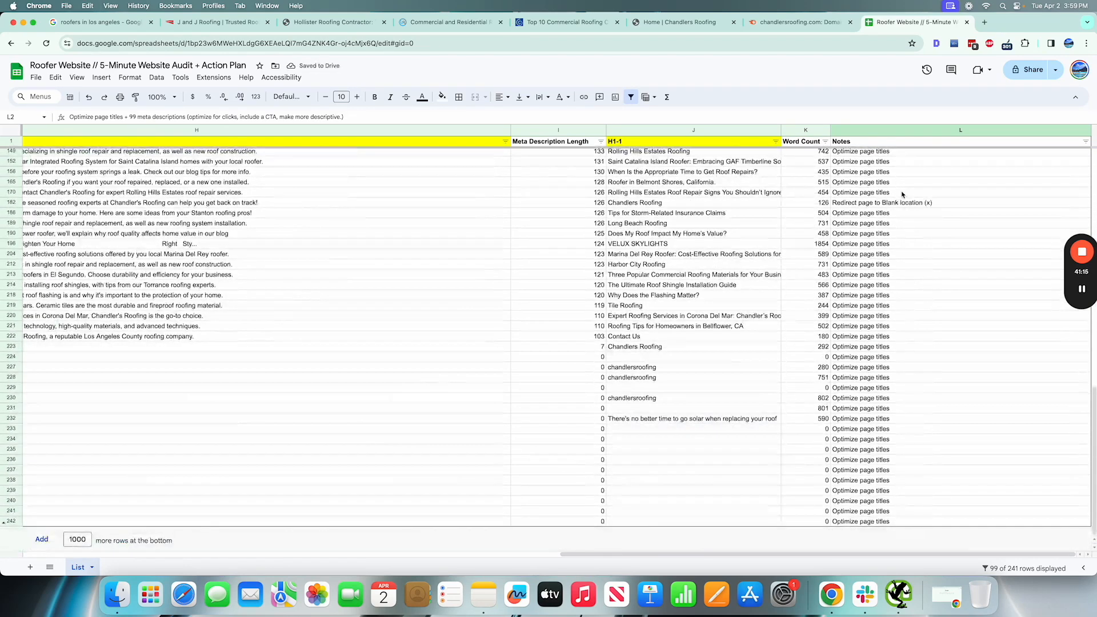
left_click(902, 202, "shift")
left_click(901, 194, "shift")
type("Optimize page titles + 99 meta descriptions (optimize for clicks, include a CTA, make more descriptive.)")
Step: Paste the same page title and meta description note into the Notes cells from L186 to L242
left_click(886, 205)
left_click(881, 216)
type("Optimize page titles + 99 meta descriptions (optimize for clicks, include a CTA, make more descriptive.)")
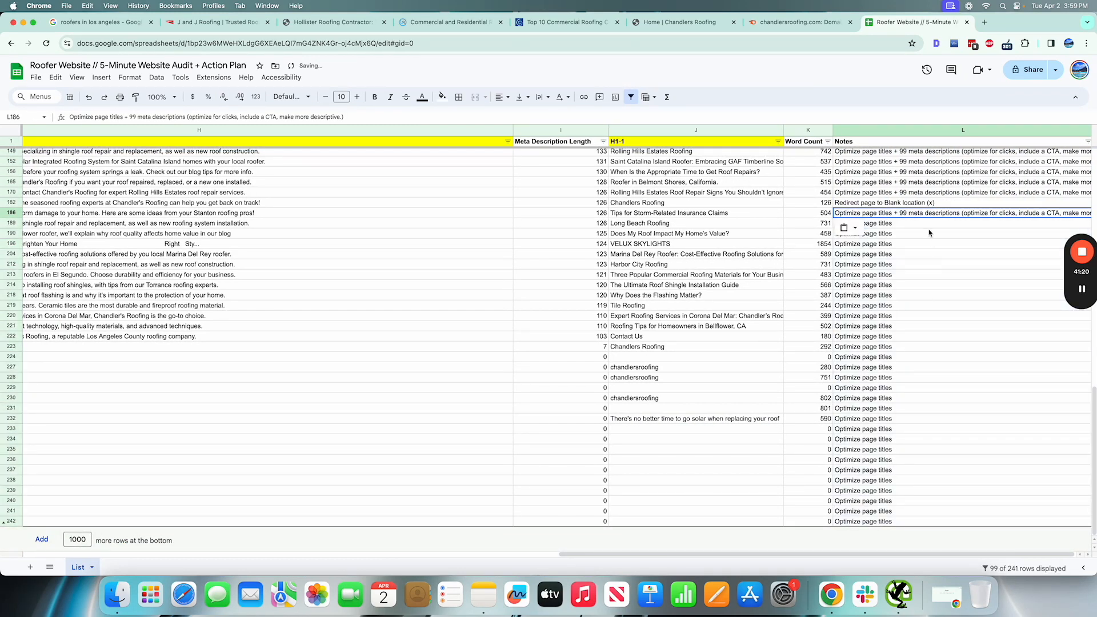
left_click(886, 523, "shift")
key("super+v")
left_click(914, 388)
Step: Review the audited pages' addresses, titles and meta descriptions alongside the updated notes
scroll(916, 395, "up", 15)
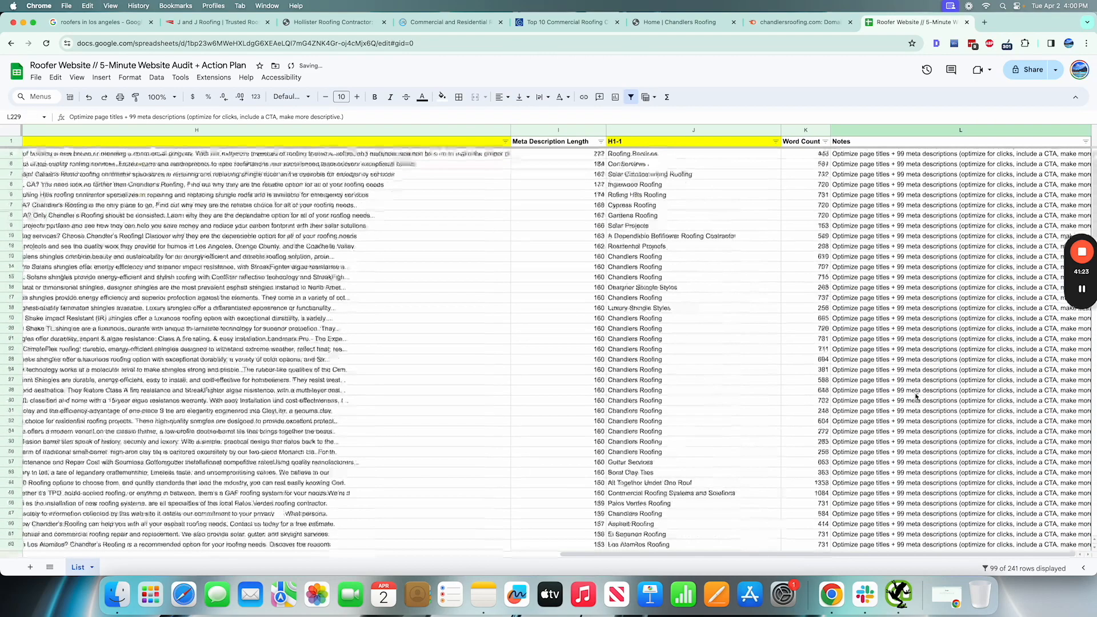
scroll(891, 366, "left", 6)
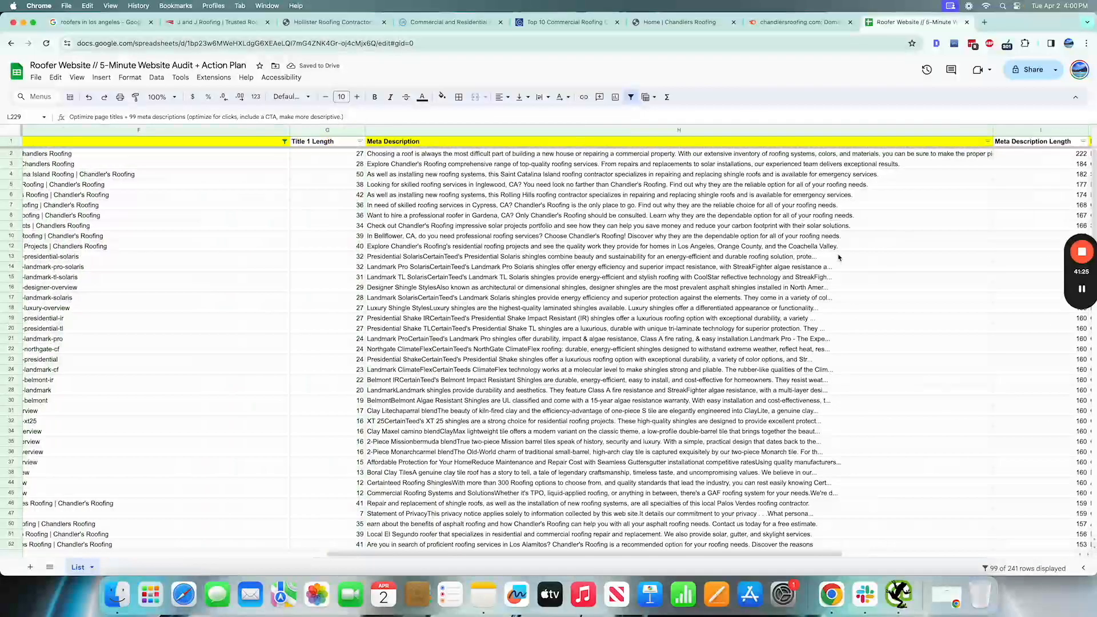
scroll(838, 257, "left", 6)
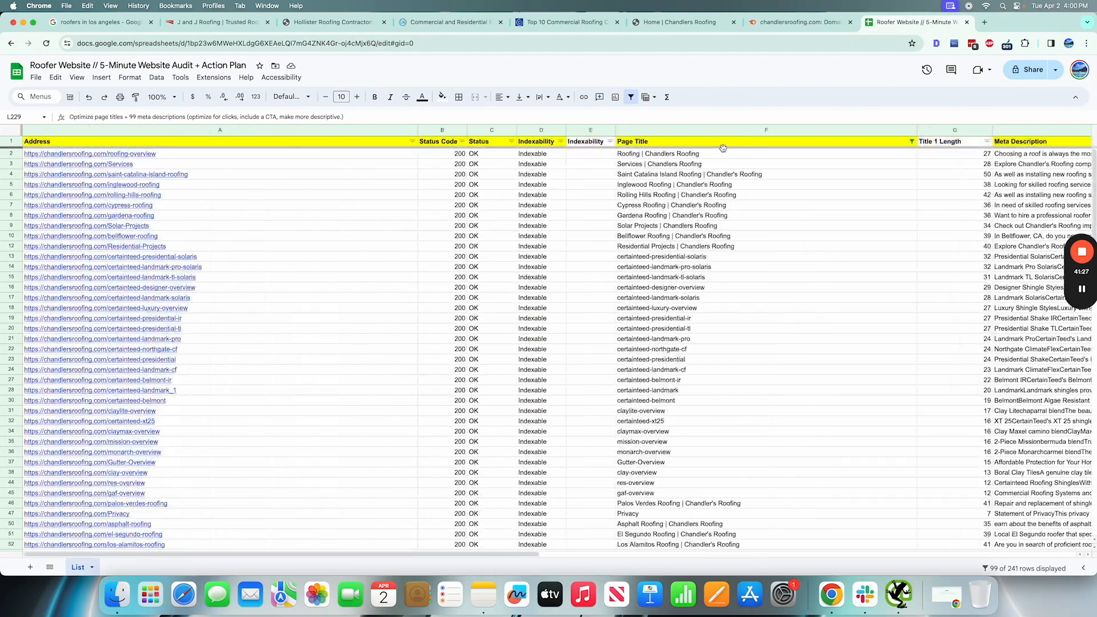
scroll(711, 160, "down", 15)
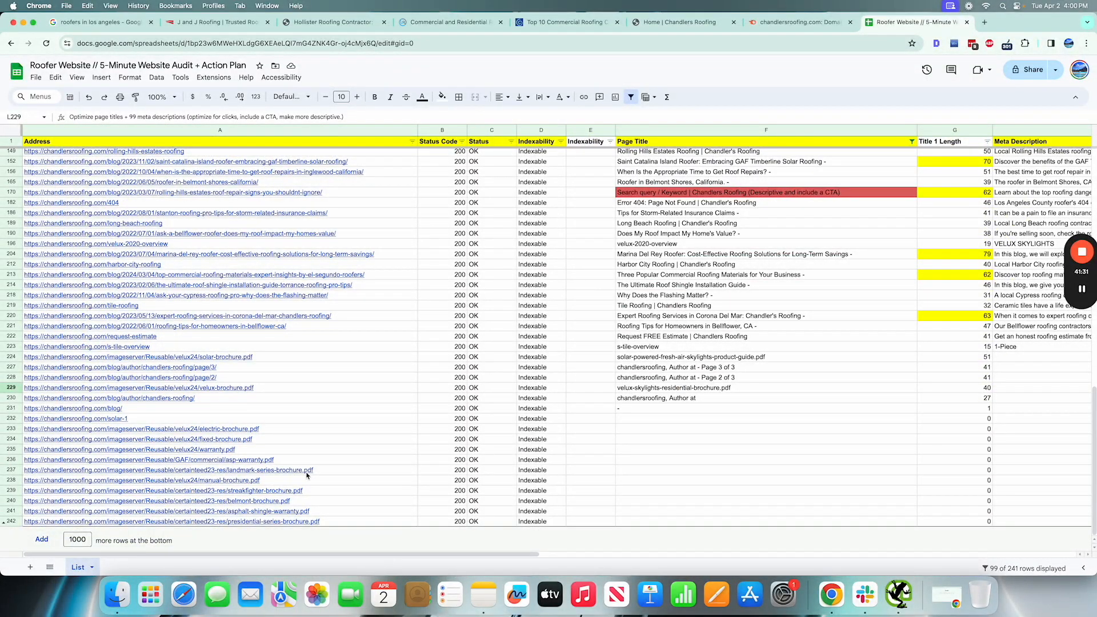
scroll(307, 476, "up", 15)
scroll(306, 476, "right", 2)
scroll(506, 379, "right", 5)
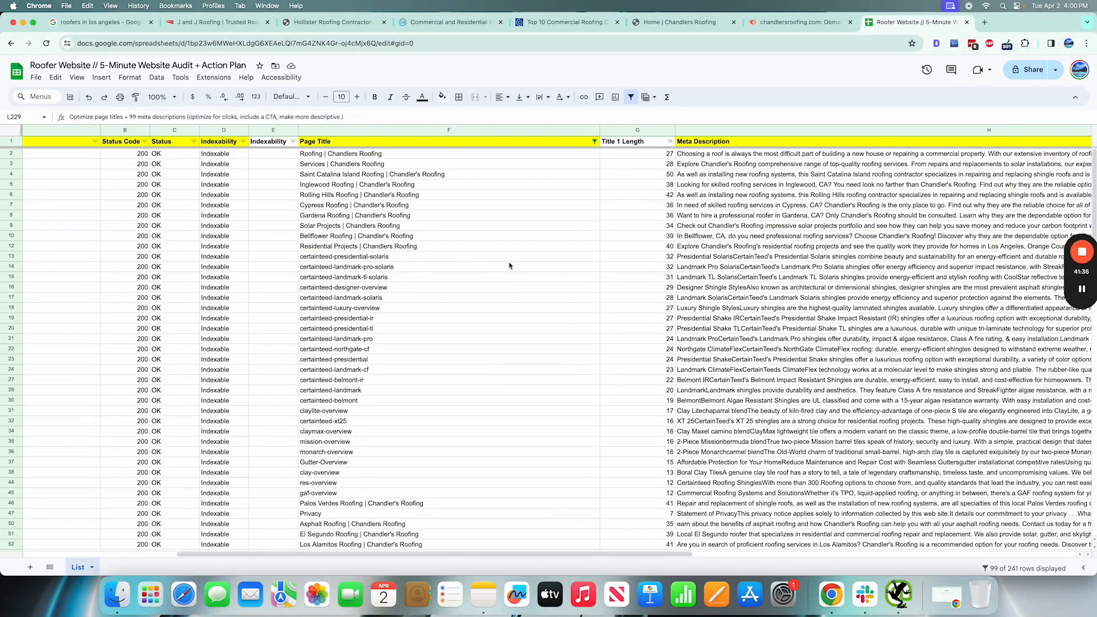
left_click_drag(507, 259, 508, 342)
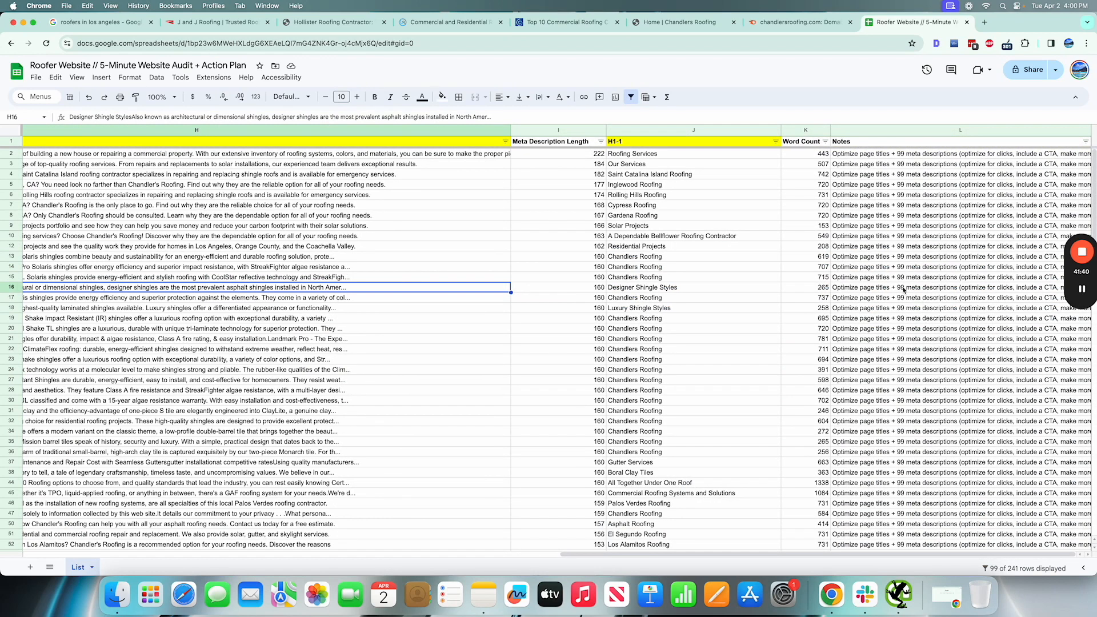
Step: Review the H1-1 column from J2 down through the last rows
left_click(636, 154)
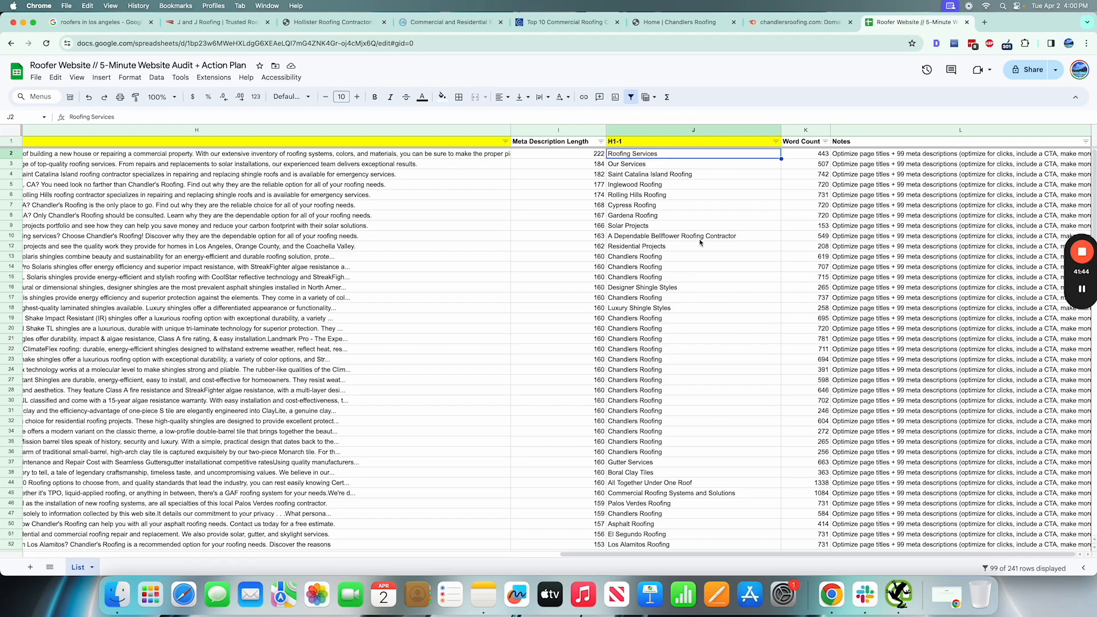
scroll(700, 246, "down", 20)
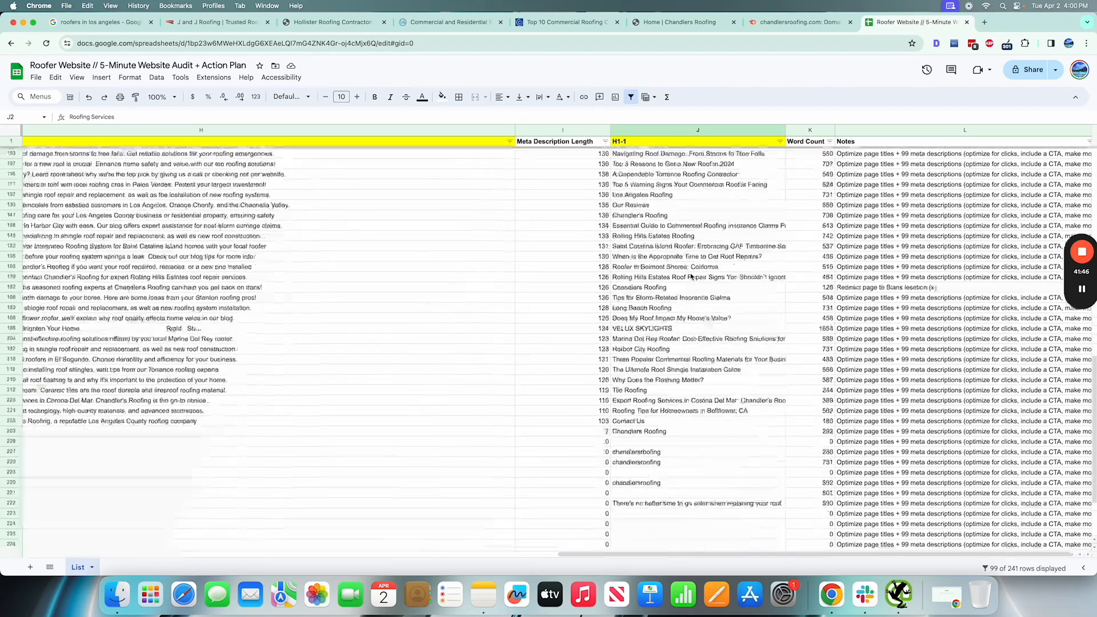
scroll(691, 277, "up", 20)
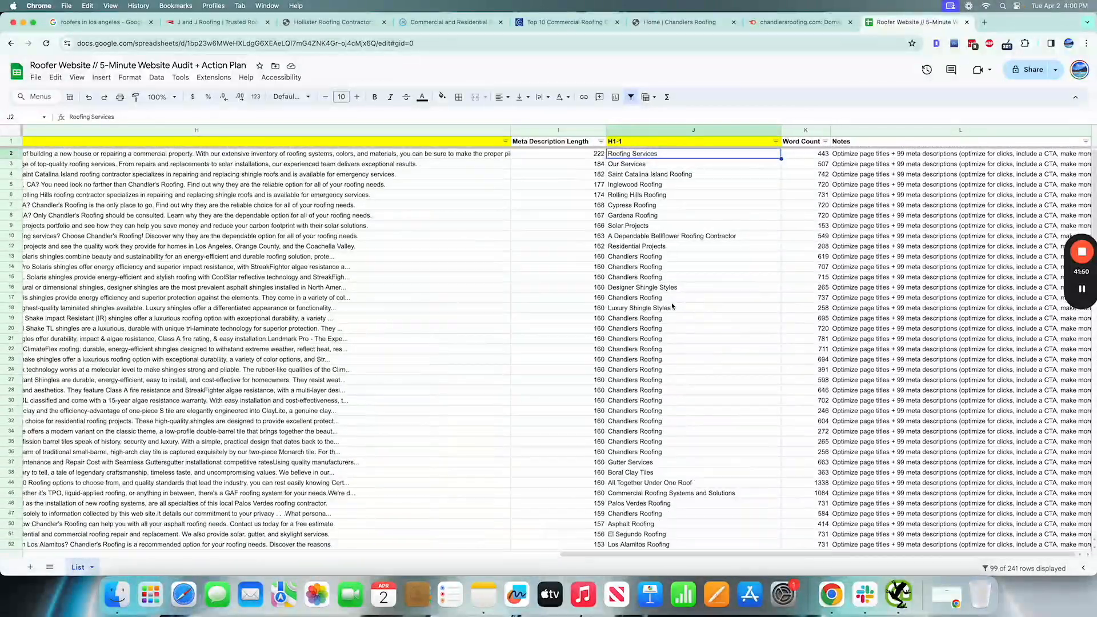
Step: Open the certainteed-landmark-pro-solaris page from the address in A14
scroll(691, 276, "left", 10)
left_click(139, 267)
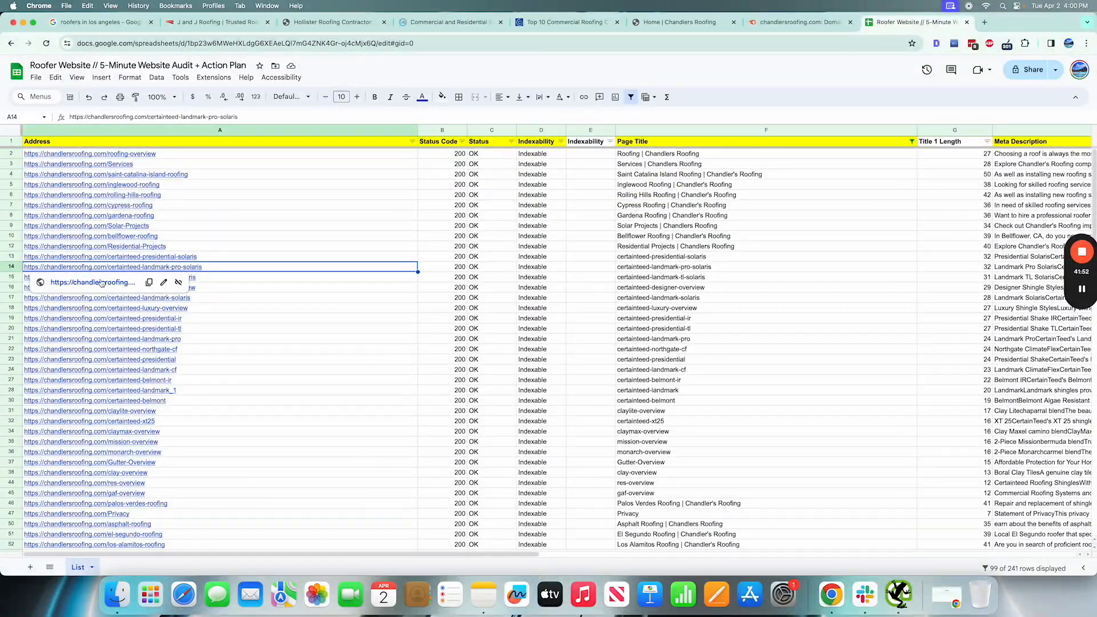
left_click(102, 282)
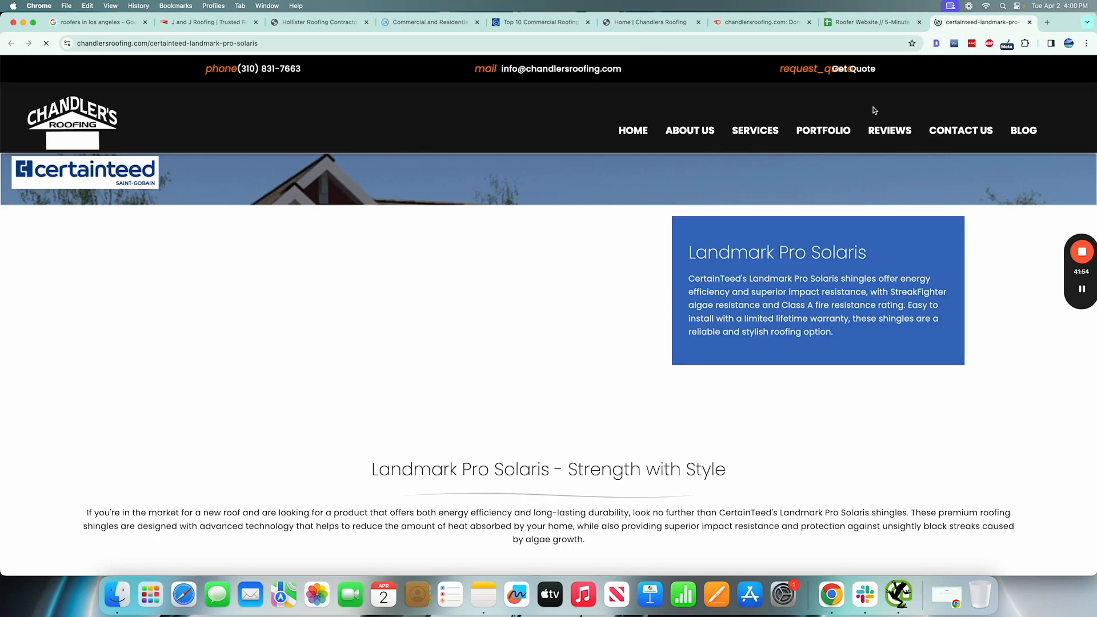
Step: Review the page's content, highlight the "Landmark Pro Solaris - Strength with Style" heading, and check the page with a browser extension
scroll(707, 259, "down", 5)
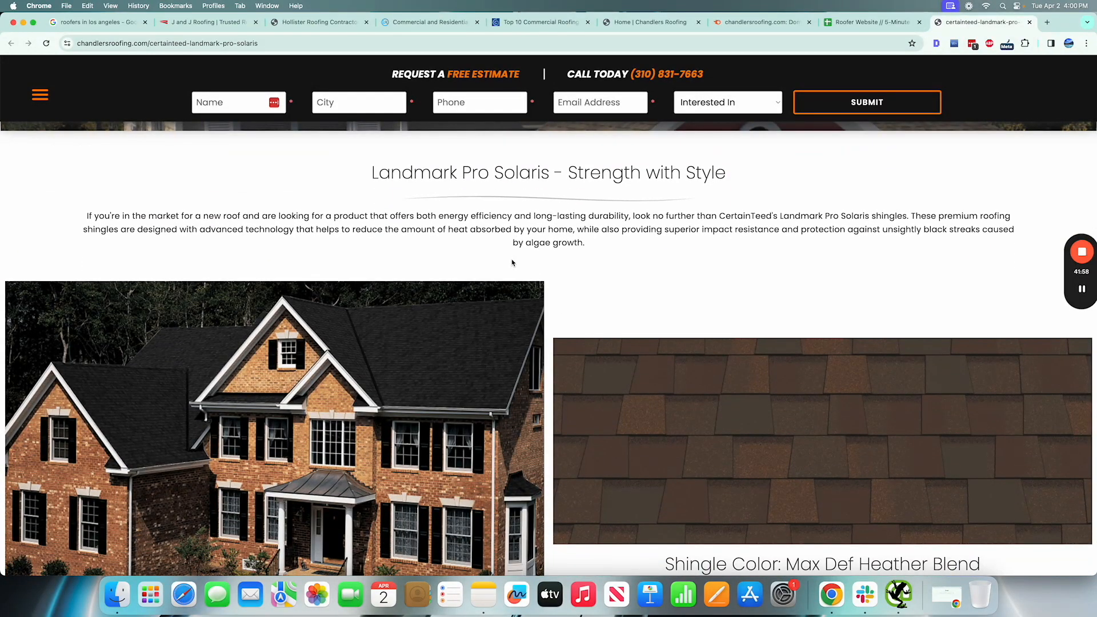
scroll(517, 229, "down", 7)
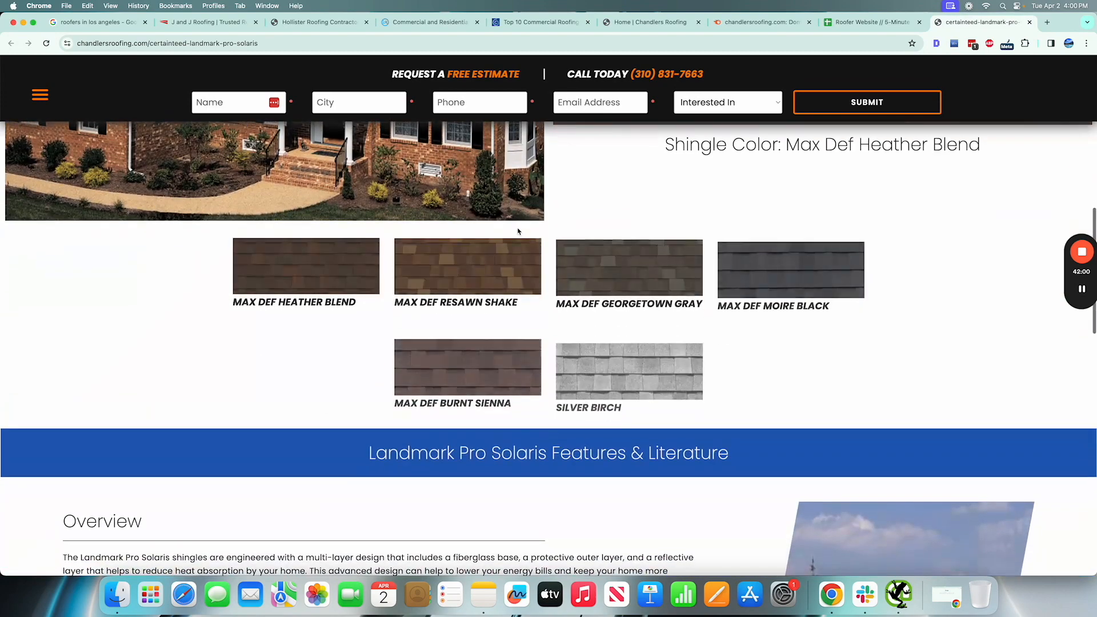
scroll(520, 231, "up", 10)
scroll(388, 293, "down", 5)
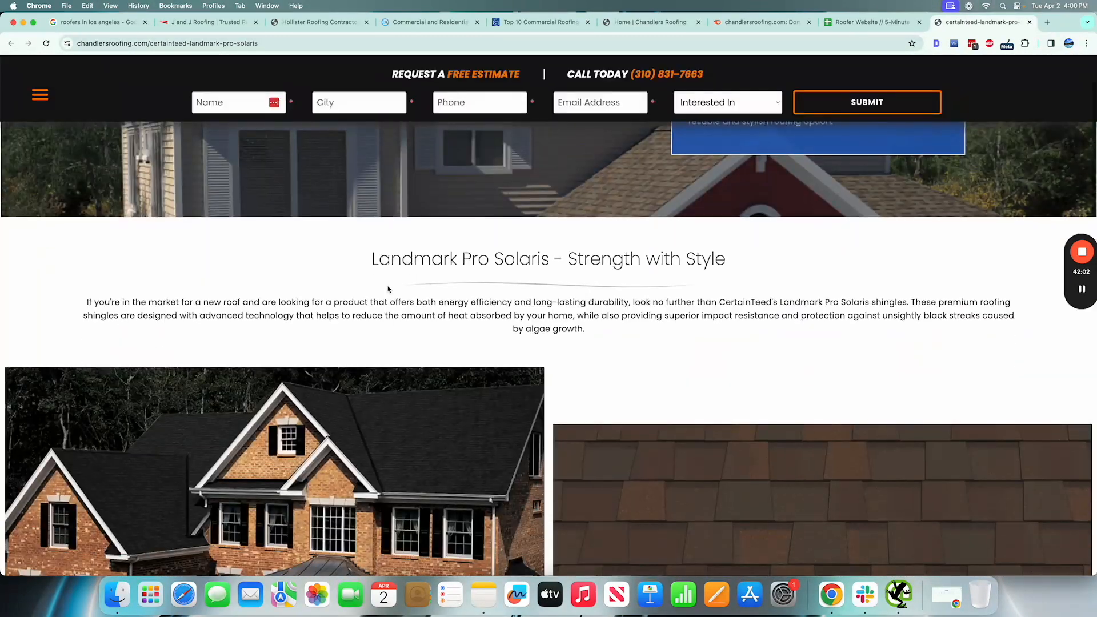
left_click_drag(372, 264, 970, 265)
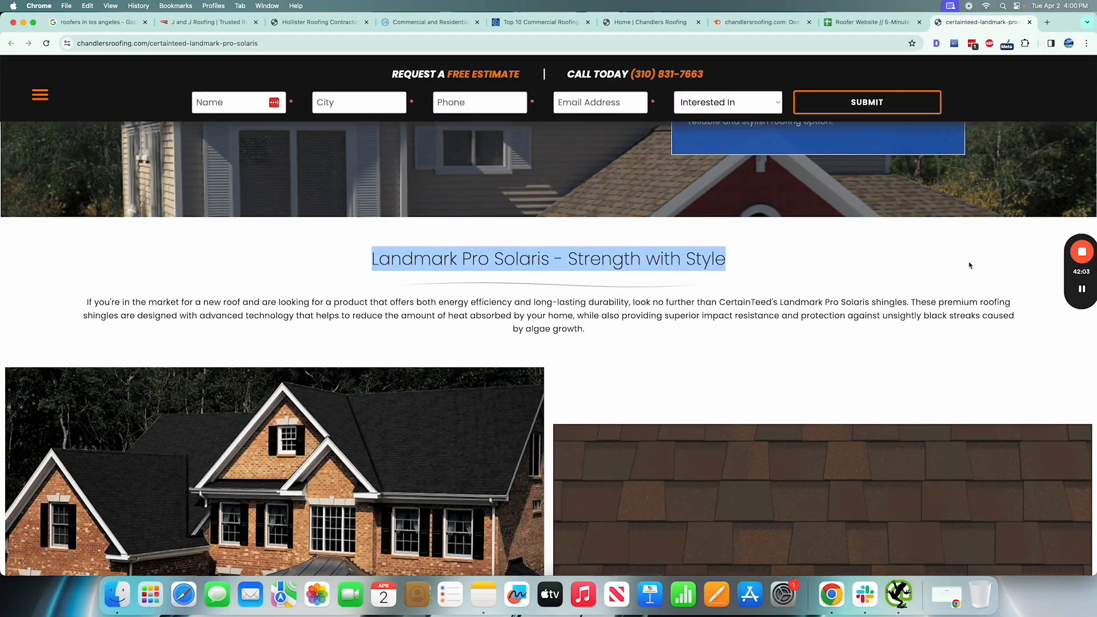
left_click(937, 45)
left_click(697, 84)
key("Escape")
scroll(468, 351, "up", 4)
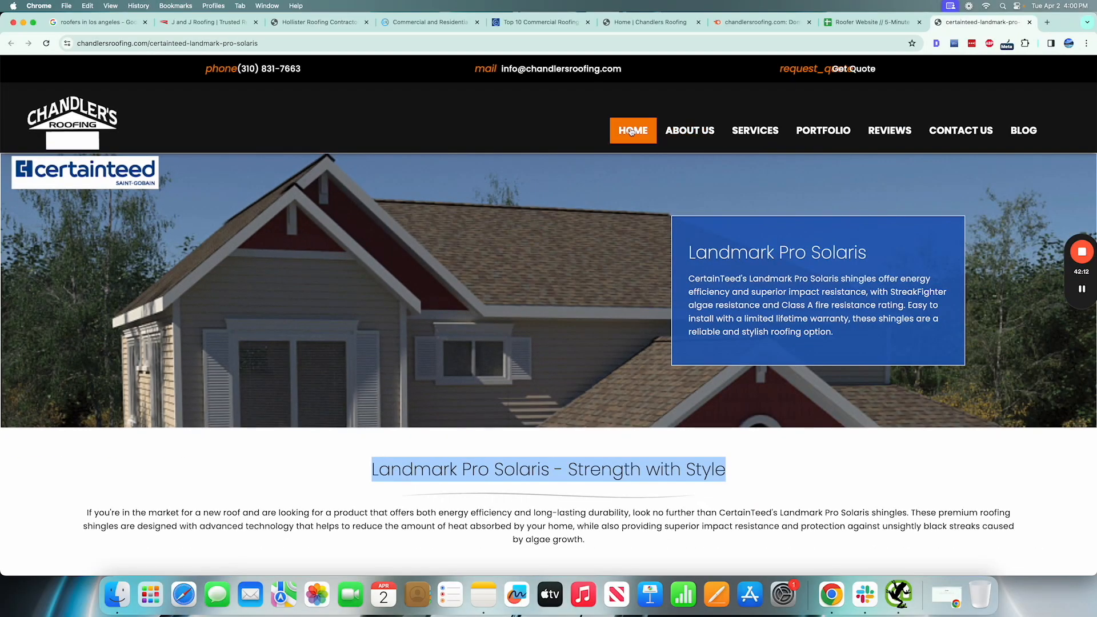
Step: Open the Chandler's Roofing home page and examine the video and the introductory headings below it
left_click(715, 115)
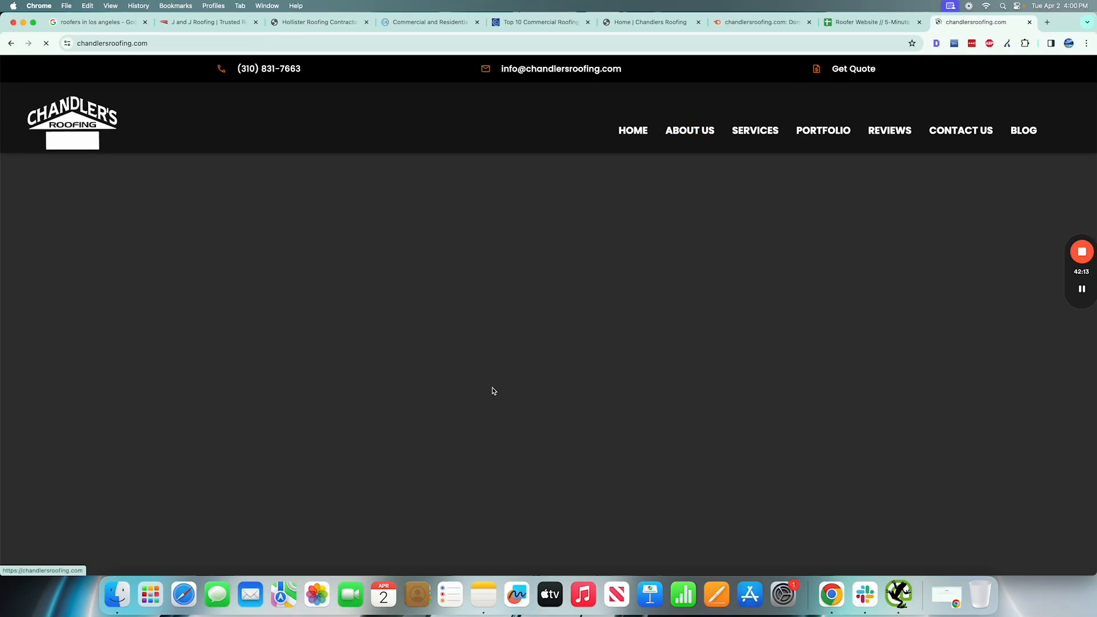
scroll(456, 349, "down", 3)
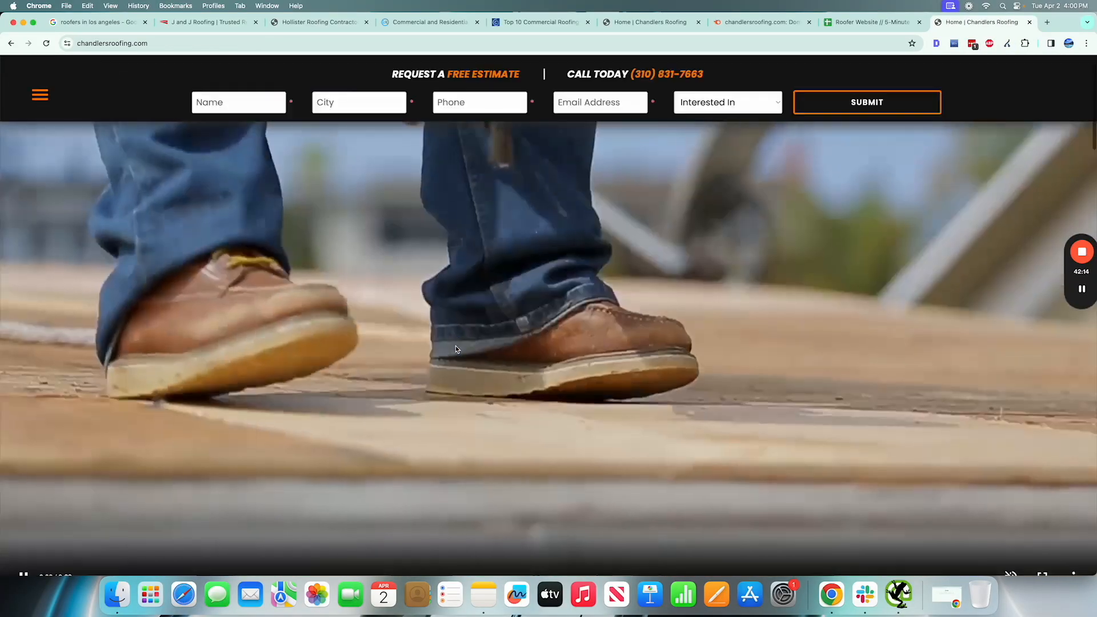
scroll(491, 337, "down", 2)
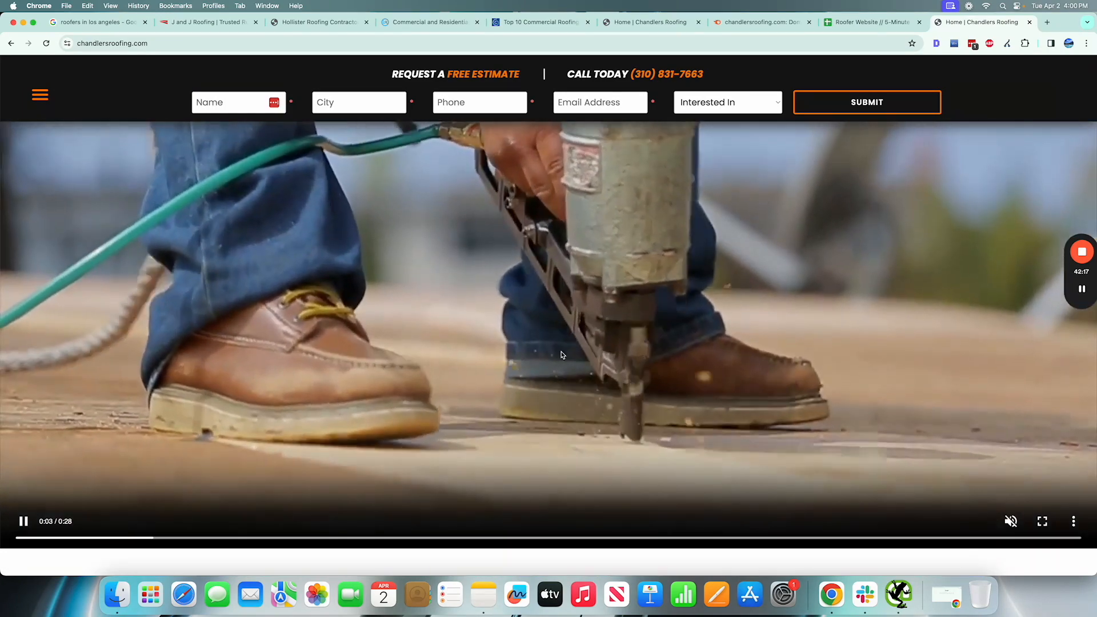
scroll(452, 371, "down", 3)
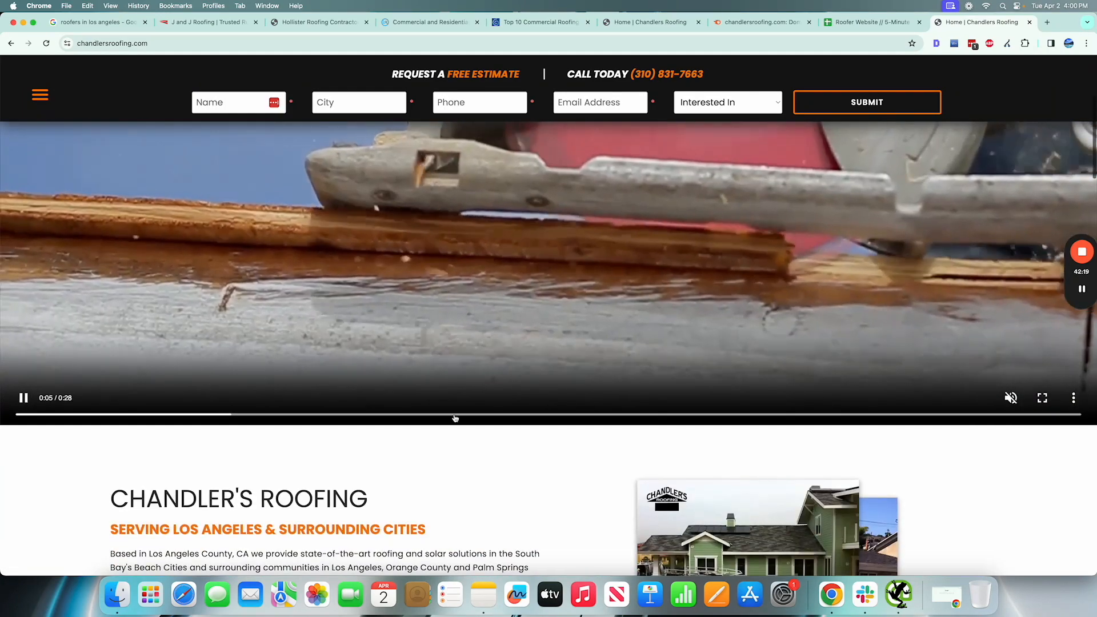
scroll(436, 407, "down", 4)
scroll(240, 308, "up", 6)
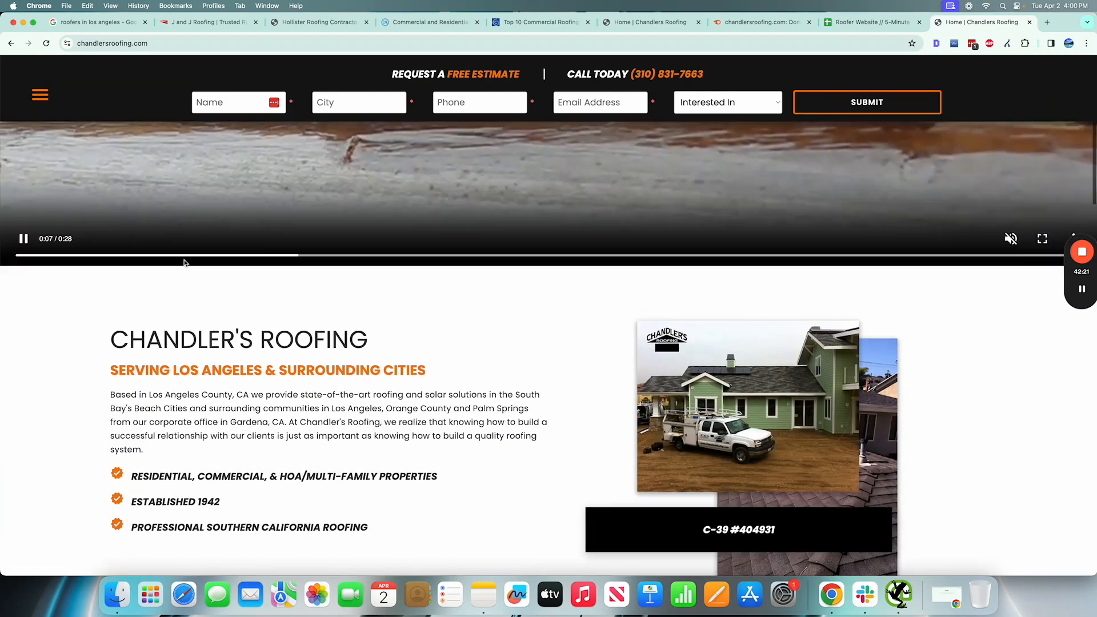
scroll(185, 263, "down", 1)
scroll(184, 263, "down", 6)
Step: Return to the Landmark Pro Solaris page and review its "Strength with Style" heading again
right_click(499, 483)
left_click(501, 334)
scroll(500, 333, "up", 8)
scroll(892, 67, "left", 5)
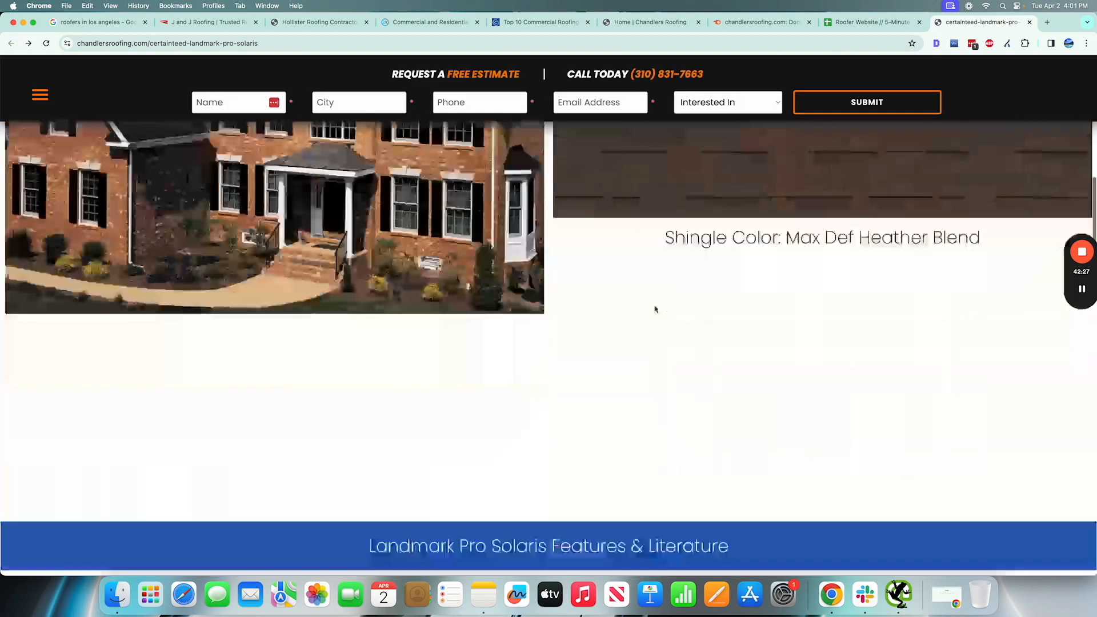
scroll(444, 327, "down", 4)
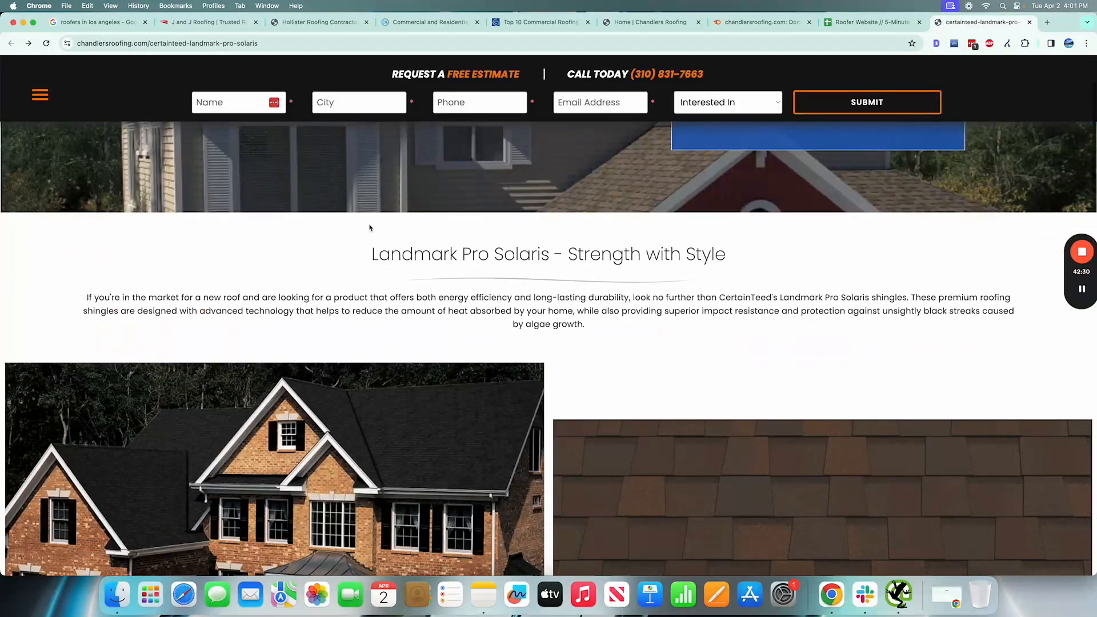
Step: Highlight the "Landmark Pro Solaris - Strength with Style" heading on the page to examine its wording
triple_click(668, 253)
double_click(668, 253)
left_click(722, 254)
double_click(677, 261)
triple_click(677, 261)
left_click_drag(308, 255, 786, 263)
Step: Close the Top 10 Commercial Roofing page, then review the Level 1 Roofing home page's sections and close it too
left_click(543, 22)
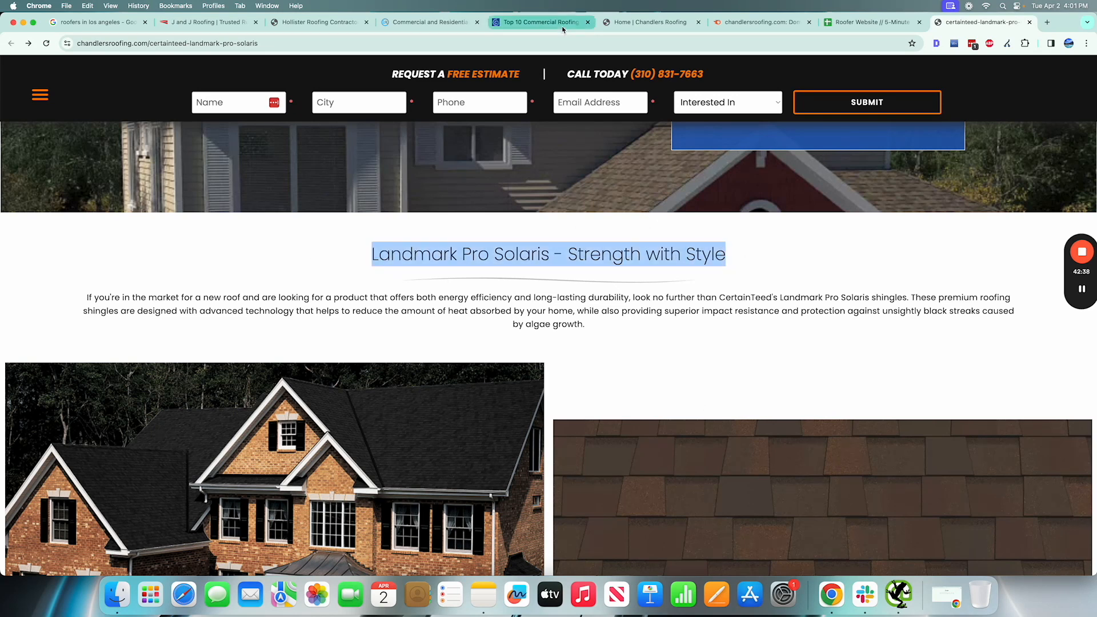
key("super+w")
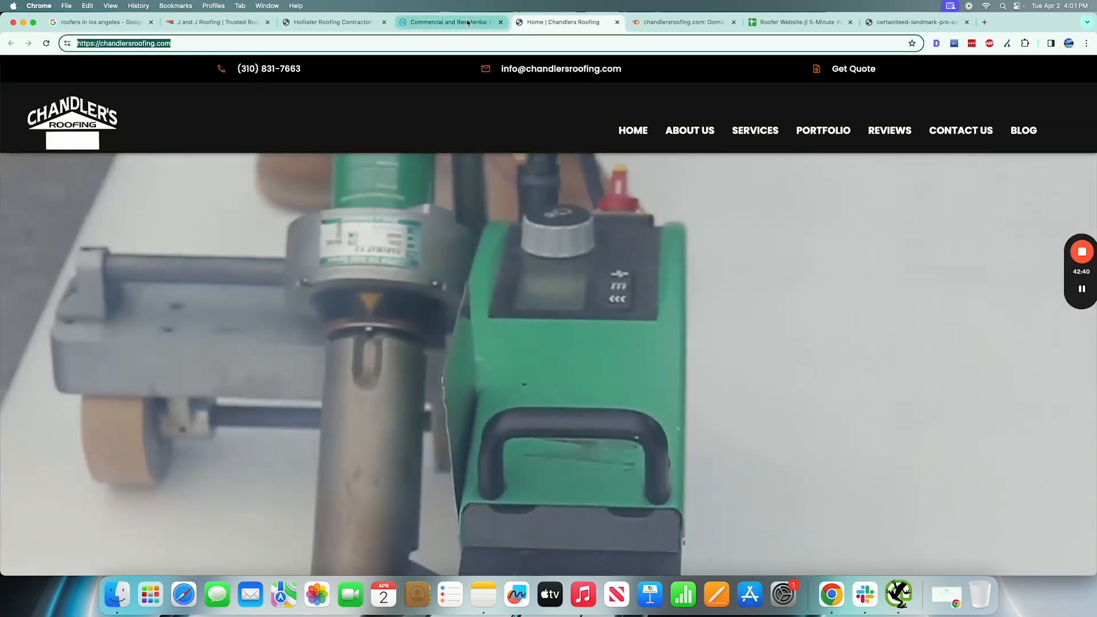
key("super+alt+Left")
scroll(455, 225, "down", 8)
scroll(455, 225, "down", 10)
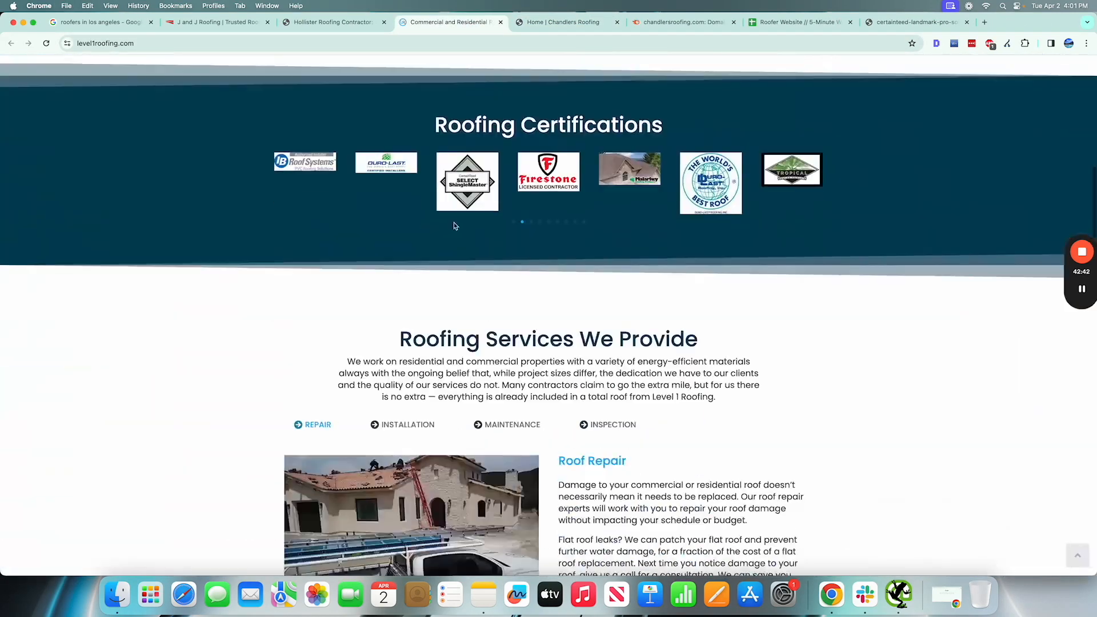
scroll(364, 333, "down", 15)
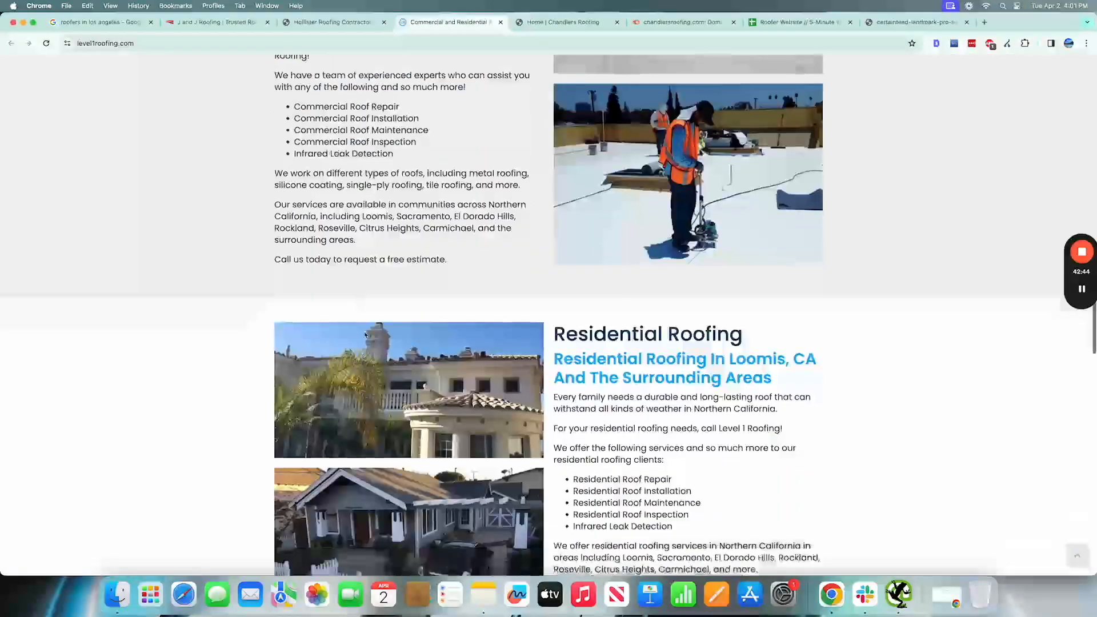
scroll(594, 425, "down", 15)
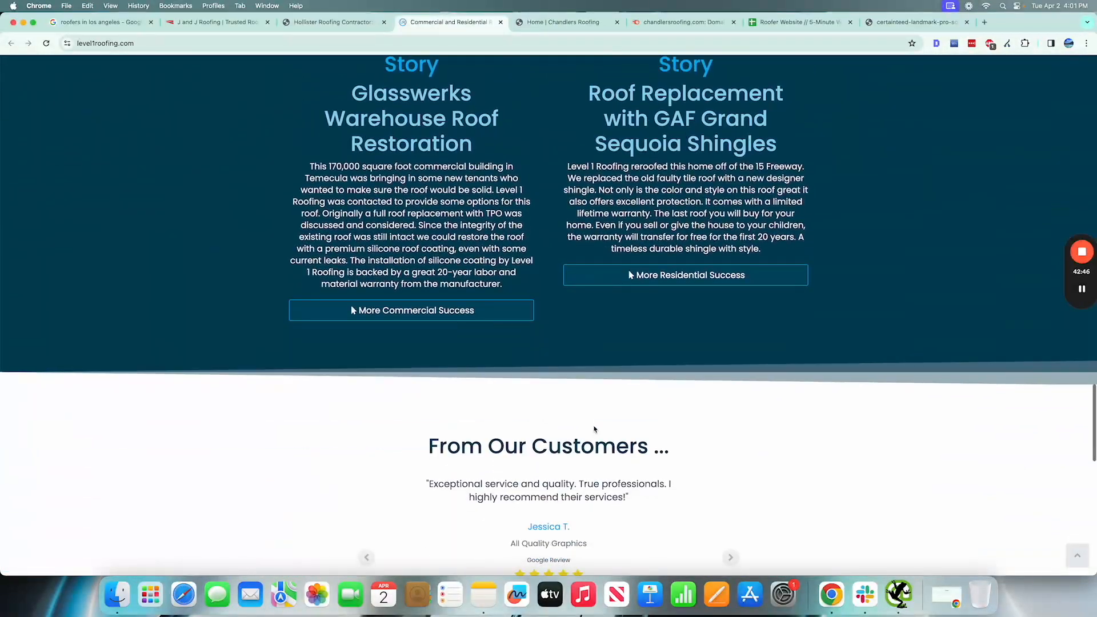
scroll(593, 425, "up", 20)
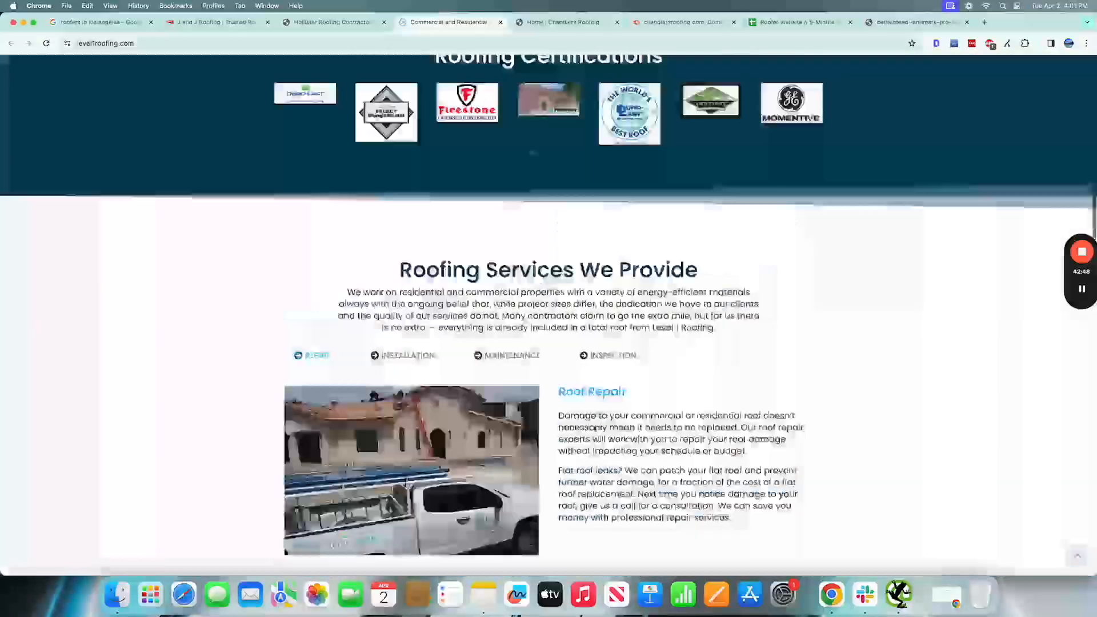
key("super+w")
Step: Examine the Hollister Roofing home page from its main heading through the service and review sections
left_click(342, 22)
scroll(365, 228, "up", 8)
scroll(368, 238, "down", 18)
scroll(369, 241, "up", 15)
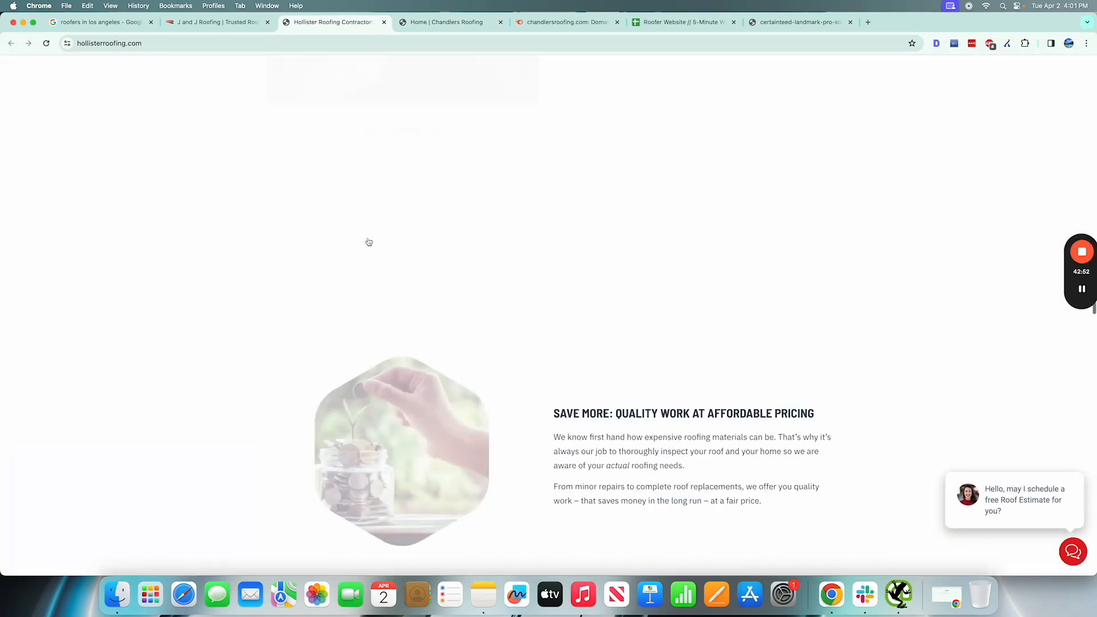
scroll(380, 220, "down", 15)
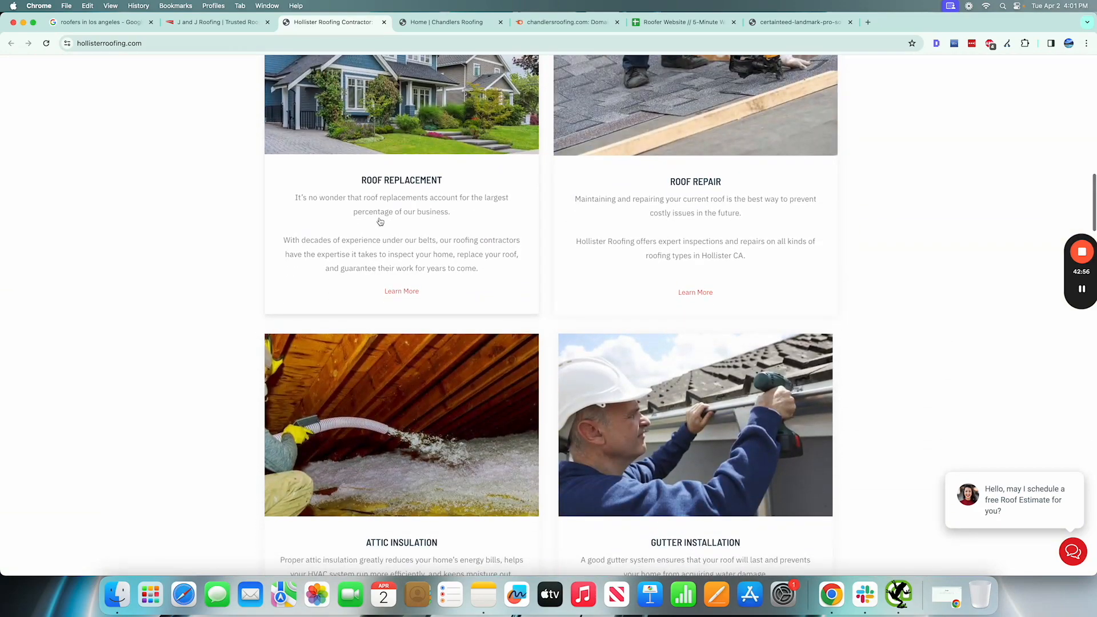
scroll(400, 223, "down", 15)
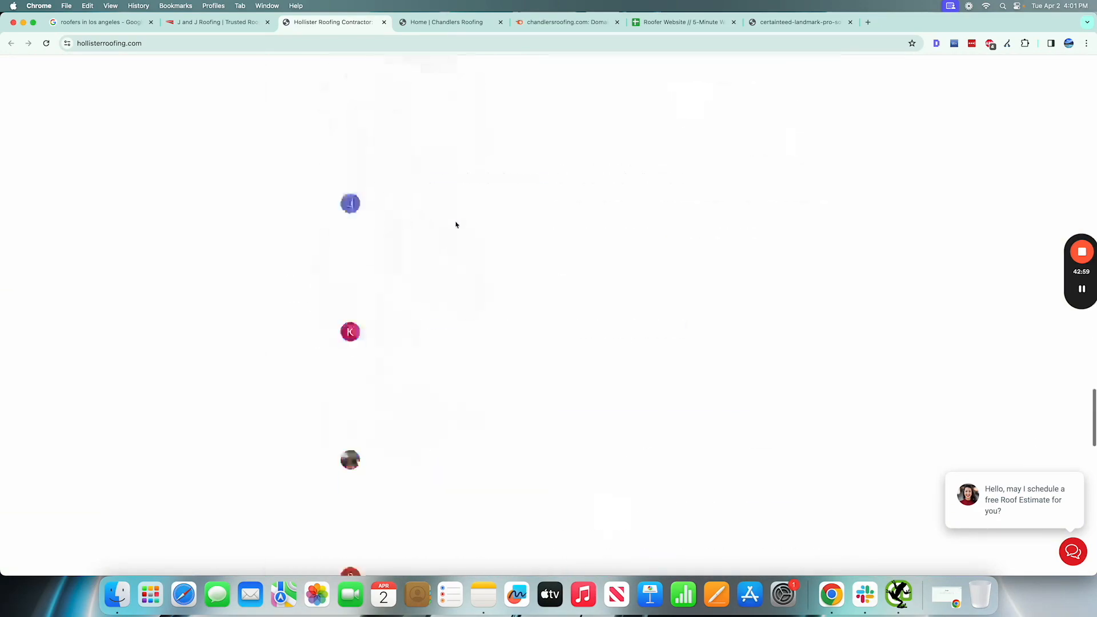
scroll(522, 252, "up", 10)
scroll(524, 253, "up", 20)
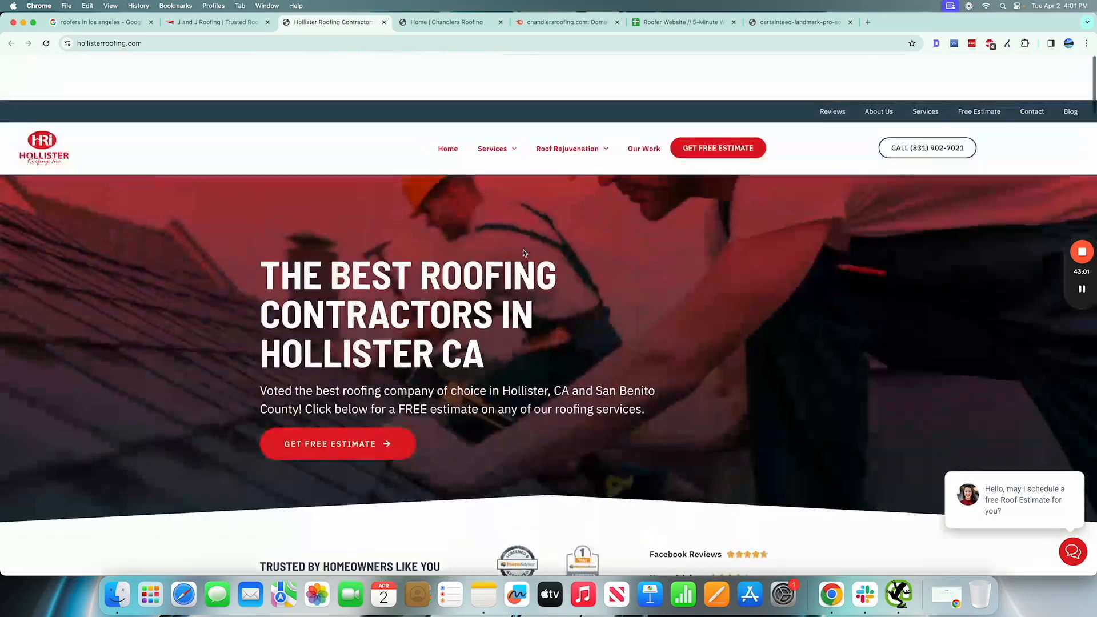
Step: Review the H1-1 column of the website audit spreadsheet from J2 down to the last rows
left_click(714, 23)
scroll(737, 224, "right", 15)
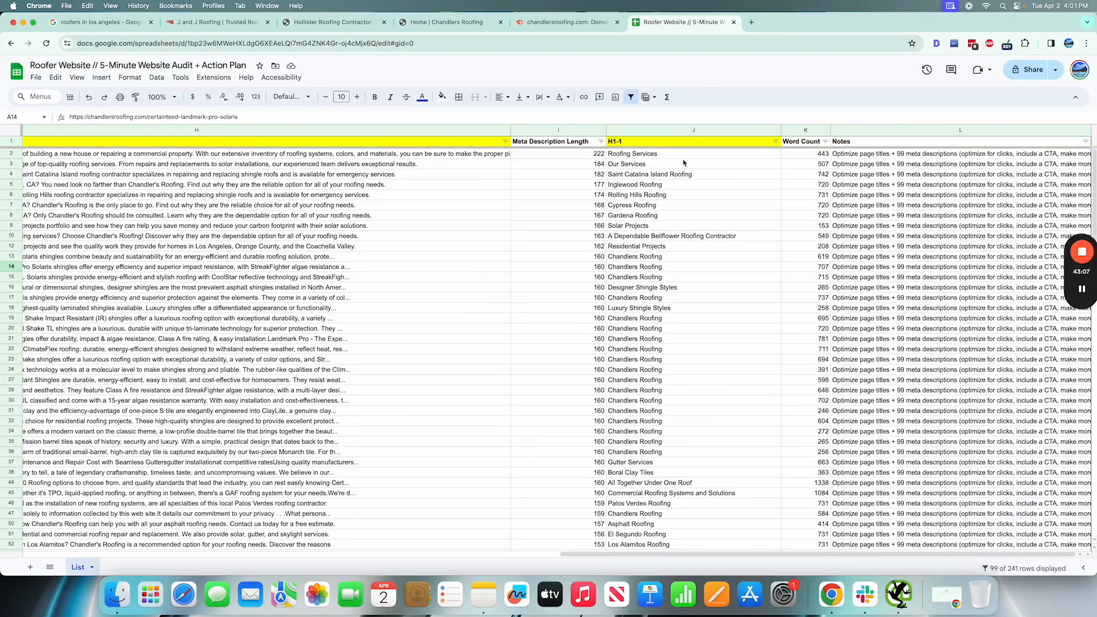
left_click(688, 155)
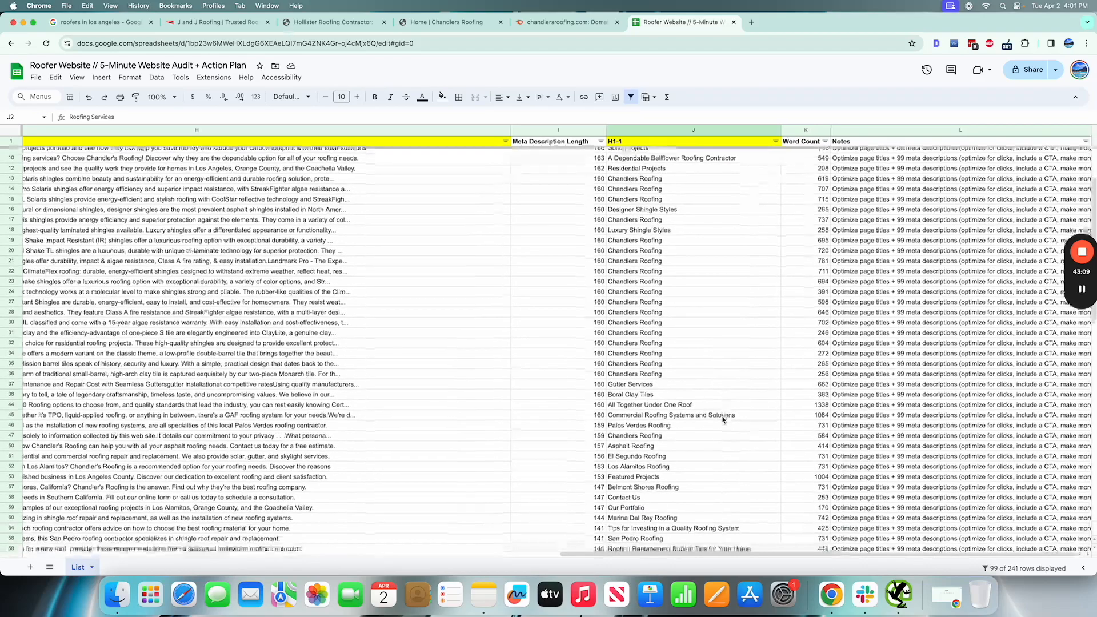
scroll(723, 420, "down", 15)
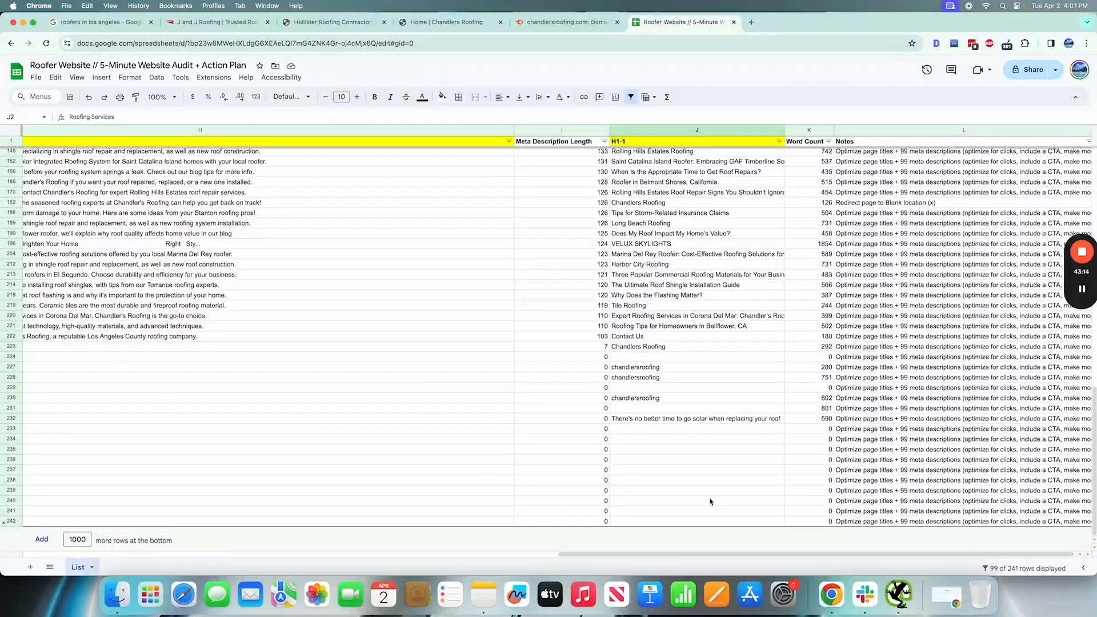
scroll(711, 515, "up", 1)
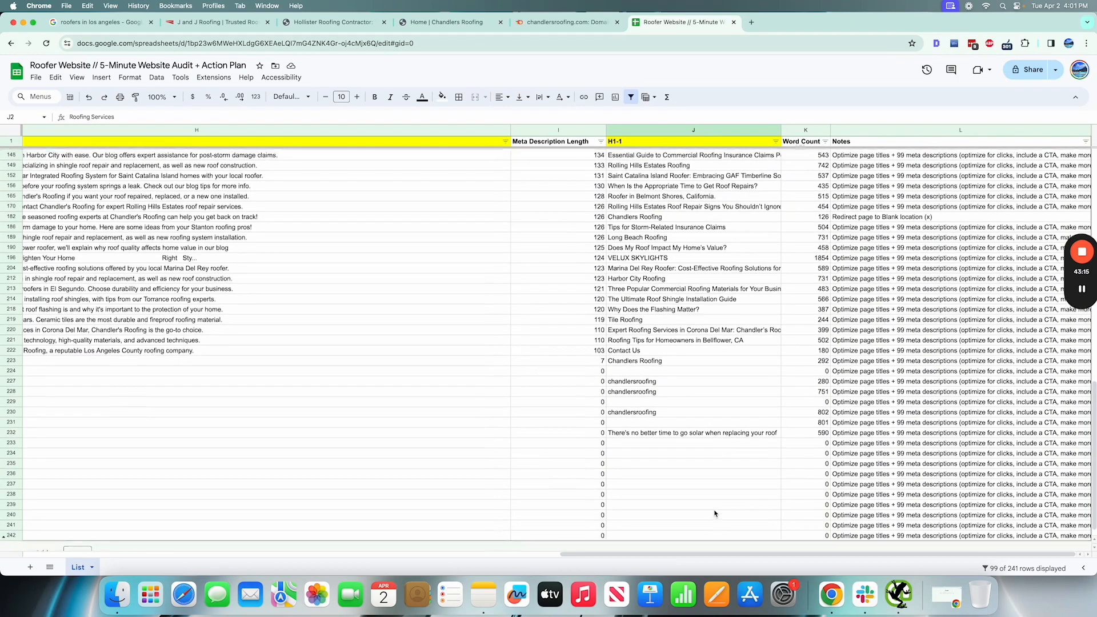
scroll(715, 513, "up", 20)
scroll(734, 331, "left", 15)
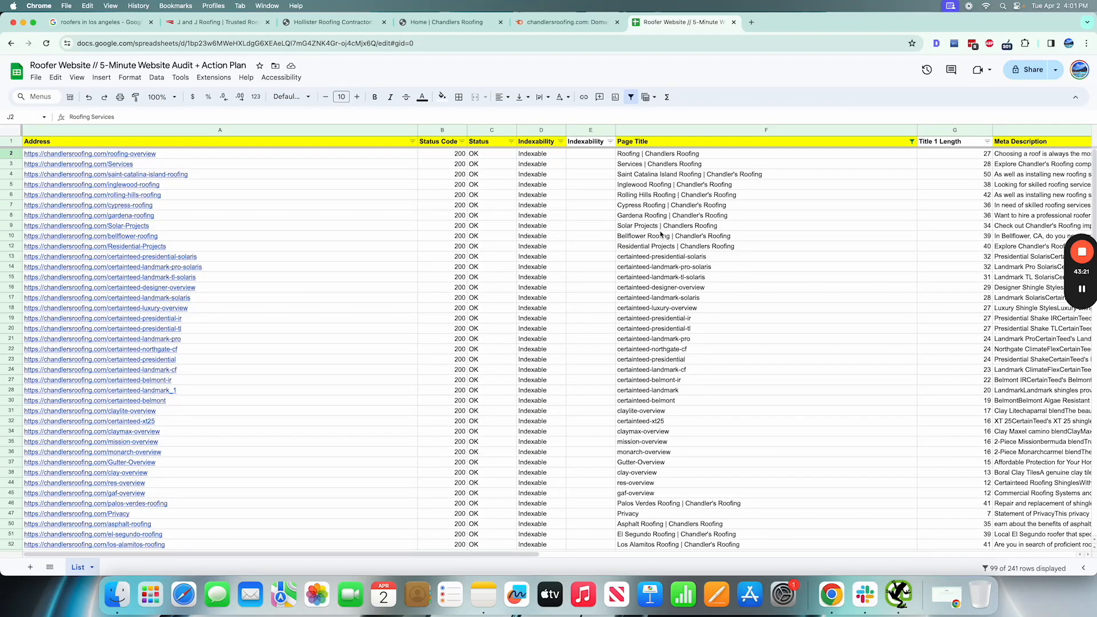
Step: Open the Surfer website, surferseo.com, in a new tab
key("super+t")
type("surfer")
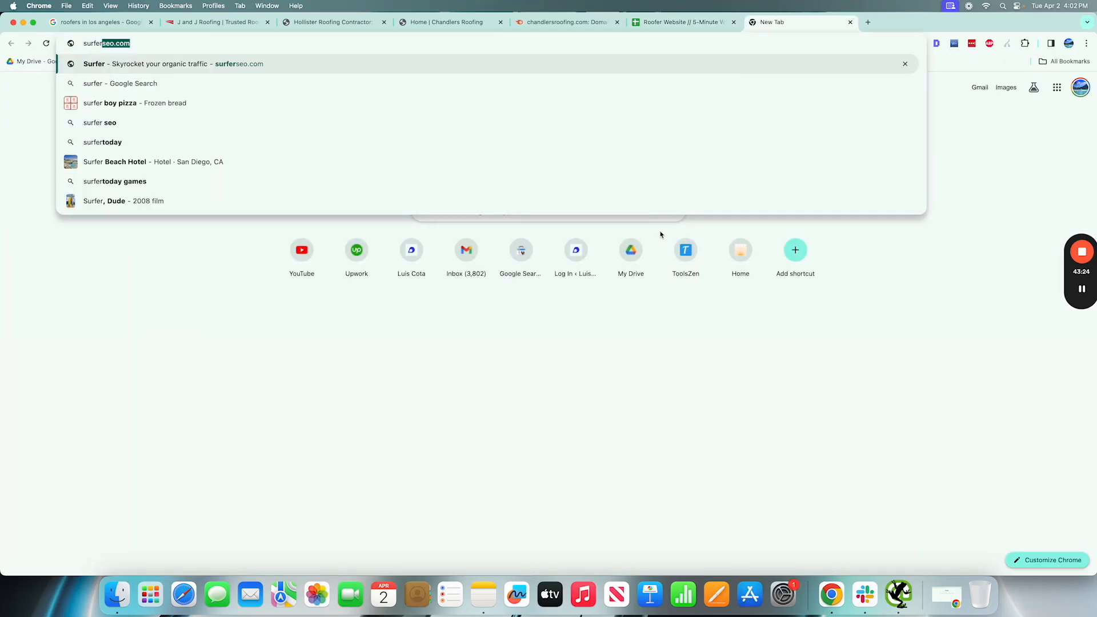
key("Return")
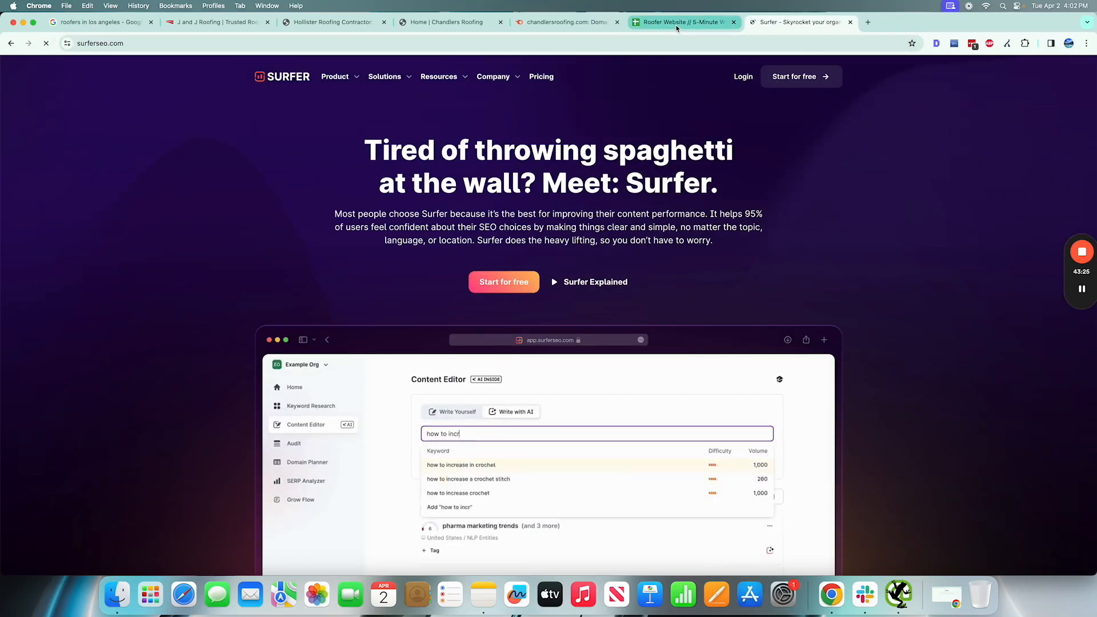
Step: Dismiss the Surfer AI promotion and cookie notice while reviewing Surfer's content writing and optimization features
scroll(555, 283, "down", 5)
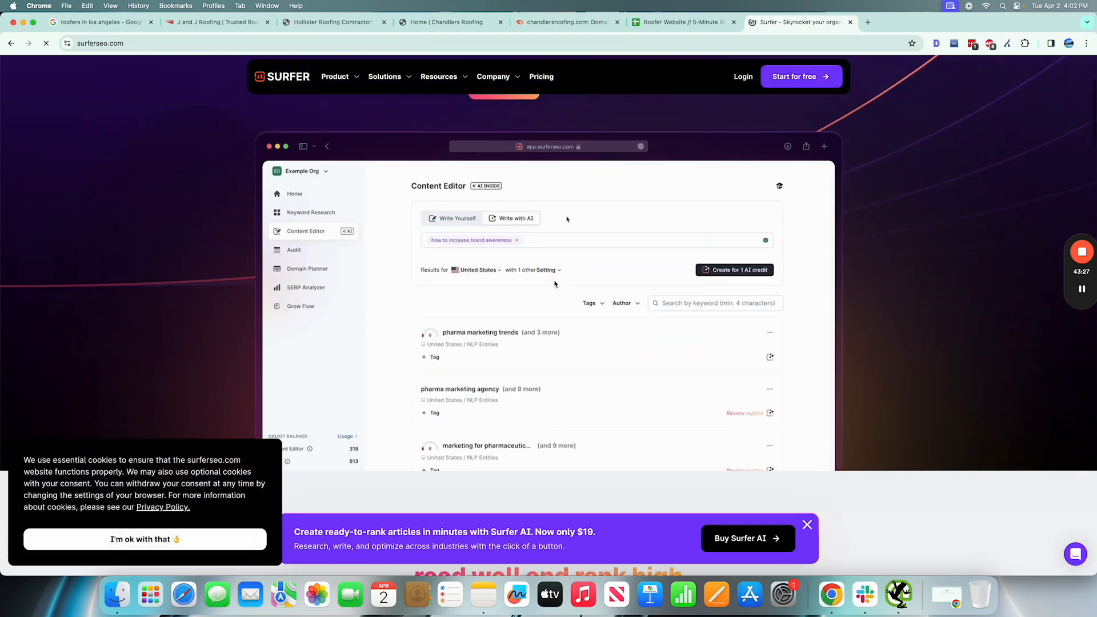
left_click(807, 526)
scroll(566, 370, "down", 3)
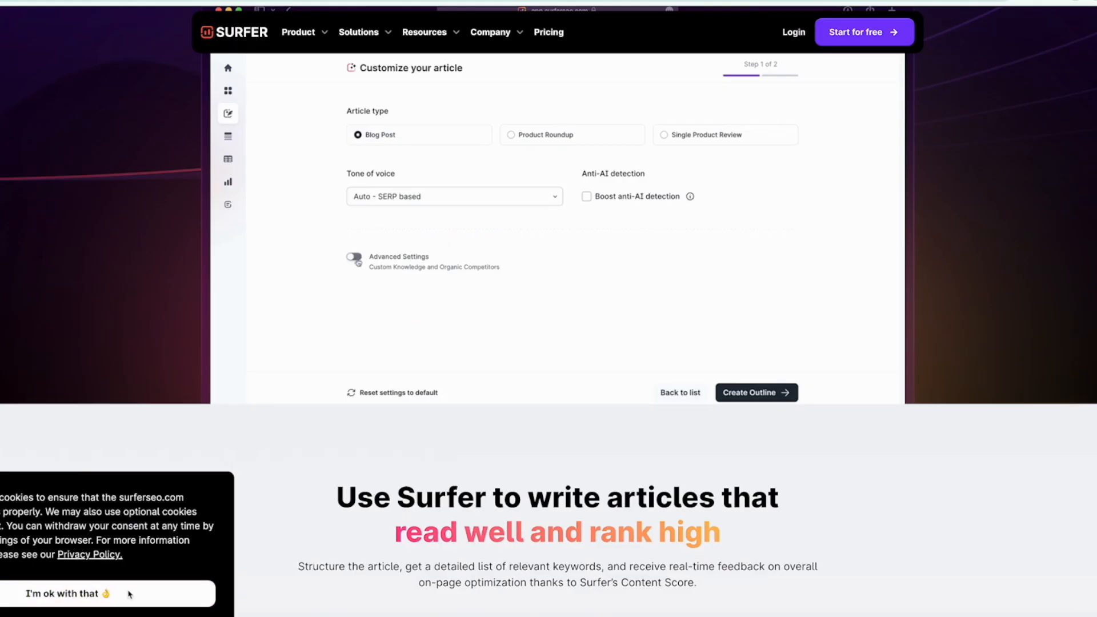
left_click(140, 594)
scroll(542, 465, "down", 10)
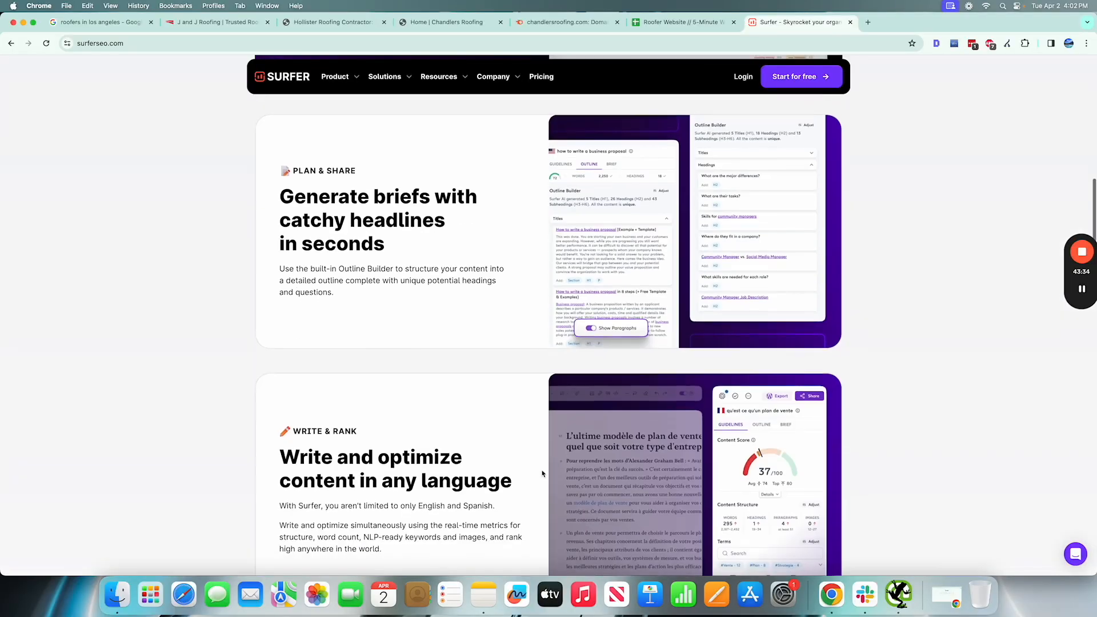
scroll(542, 473, "down", 20)
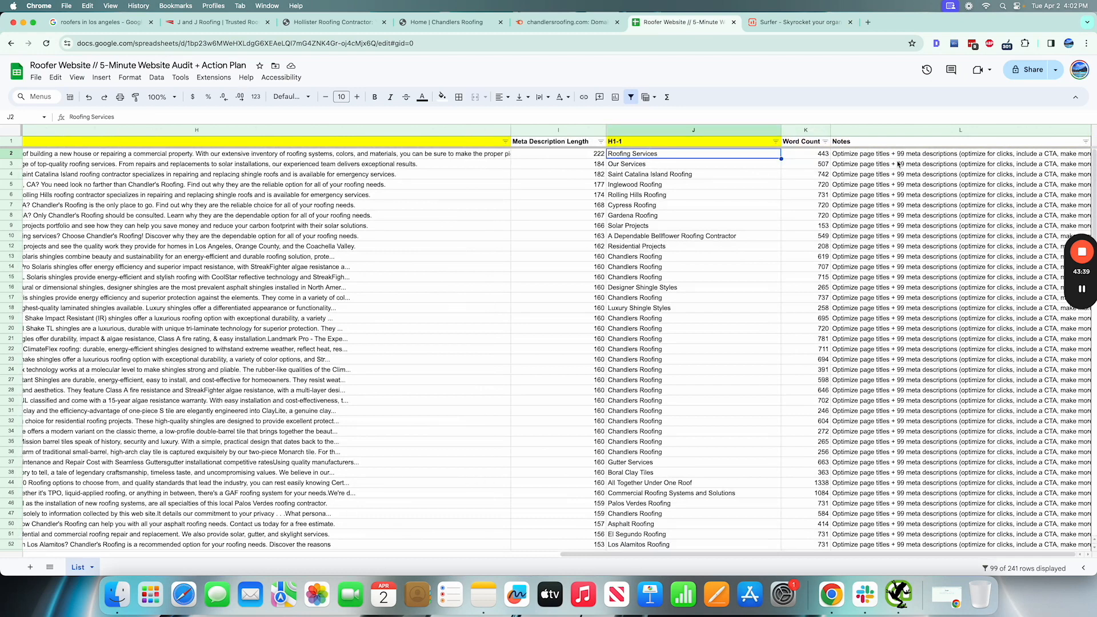
Step: Append "+ review header 1's to include keywords" to the note in L2, adding in parentheses that this needs research
double_click(896, 155)
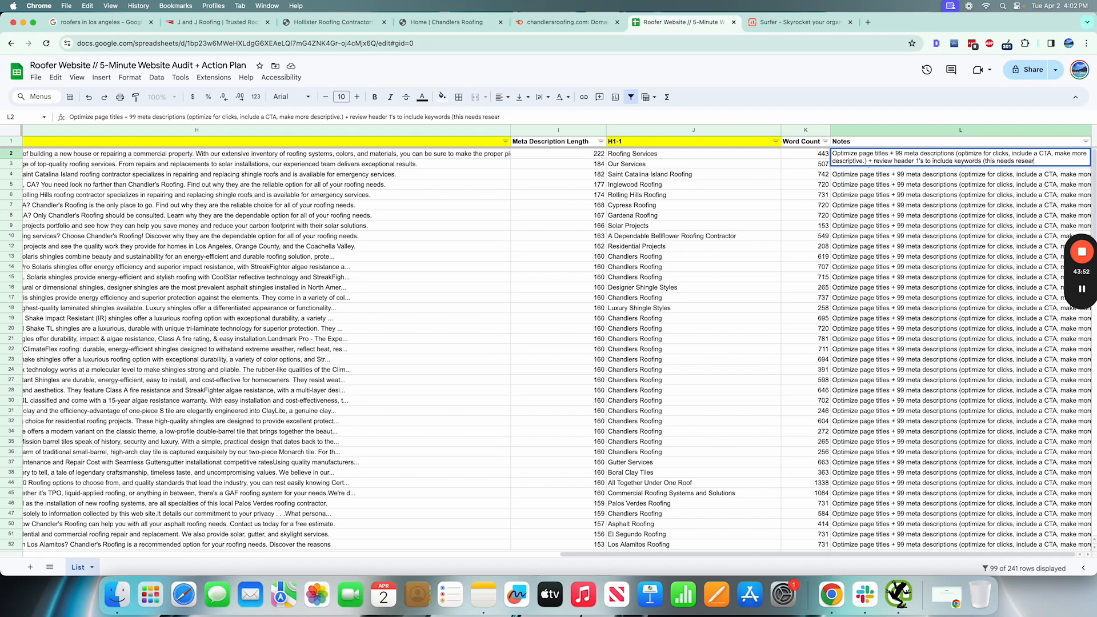
key("Return")
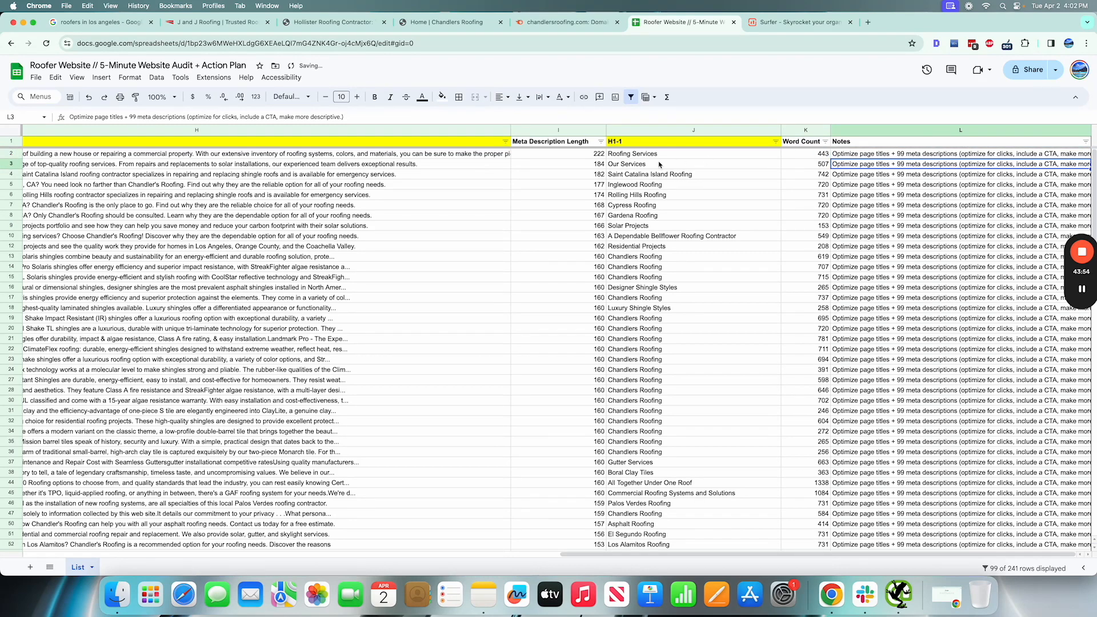
Step: Compare the Page Title and Meta Description in row 3 with the H1-1 headings of the first rows
scroll(436, 183, "left", 15)
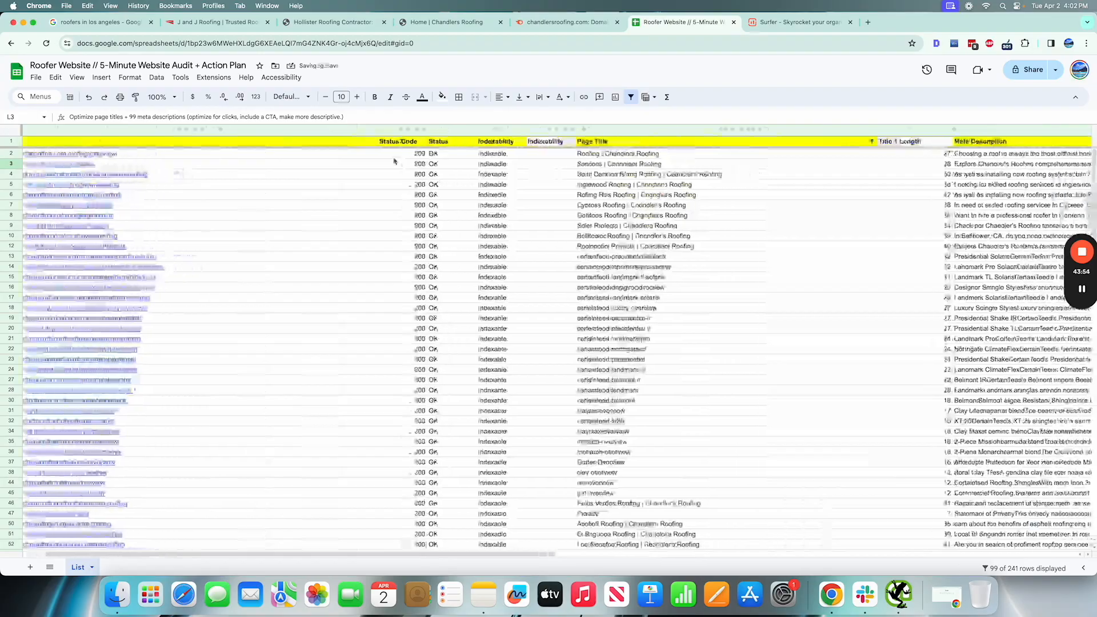
left_click(725, 163)
key("Right")
scroll(723, 163, "right", 5)
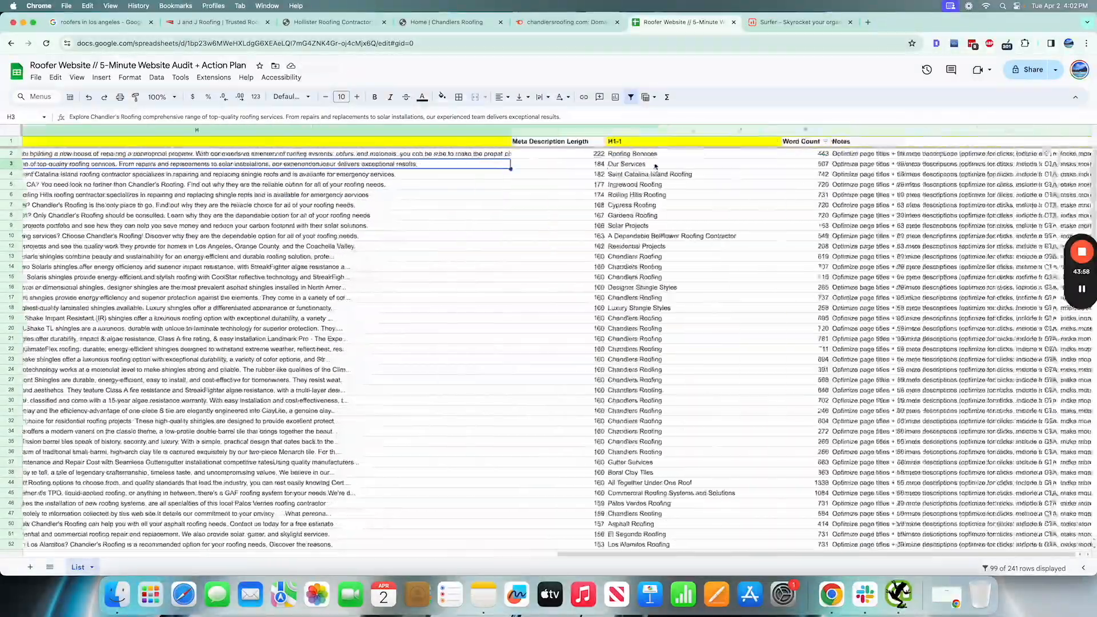
left_click(680, 154)
Step: Open the roofing-overview page from the address in A2 and review its content down to the footer
scroll(680, 160, "left", 20)
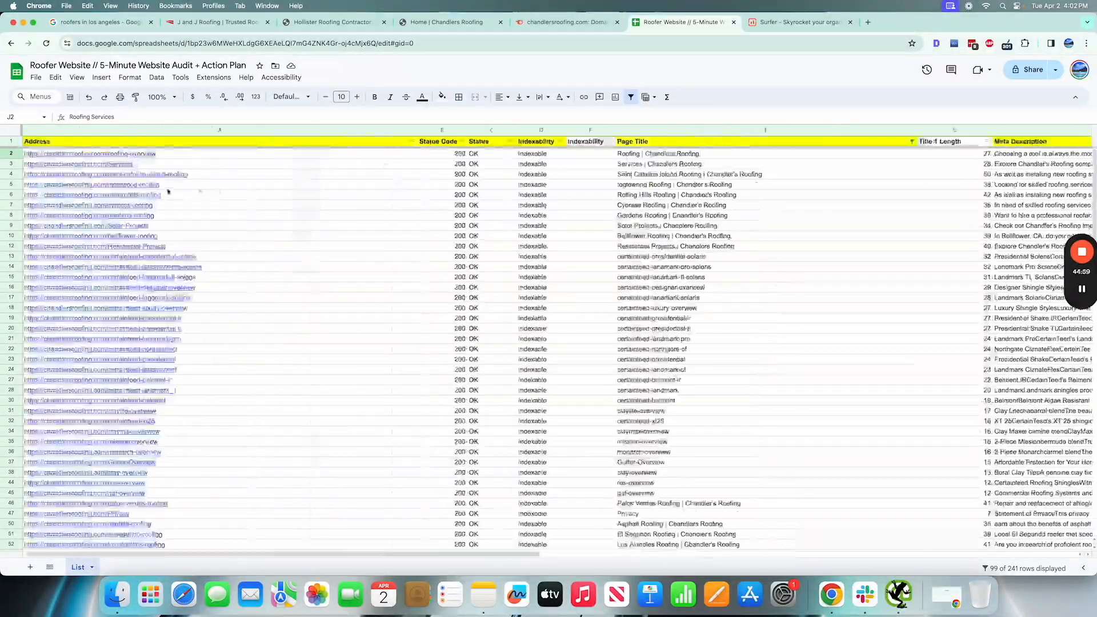
left_click(153, 153)
left_click(105, 173)
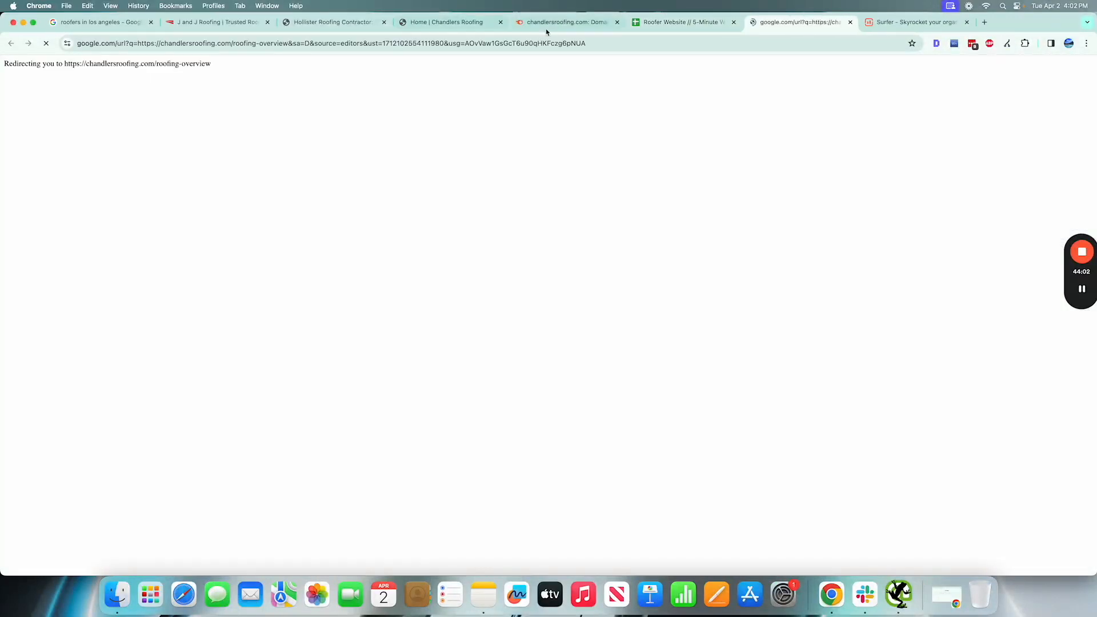
scroll(623, 360, "down", 3)
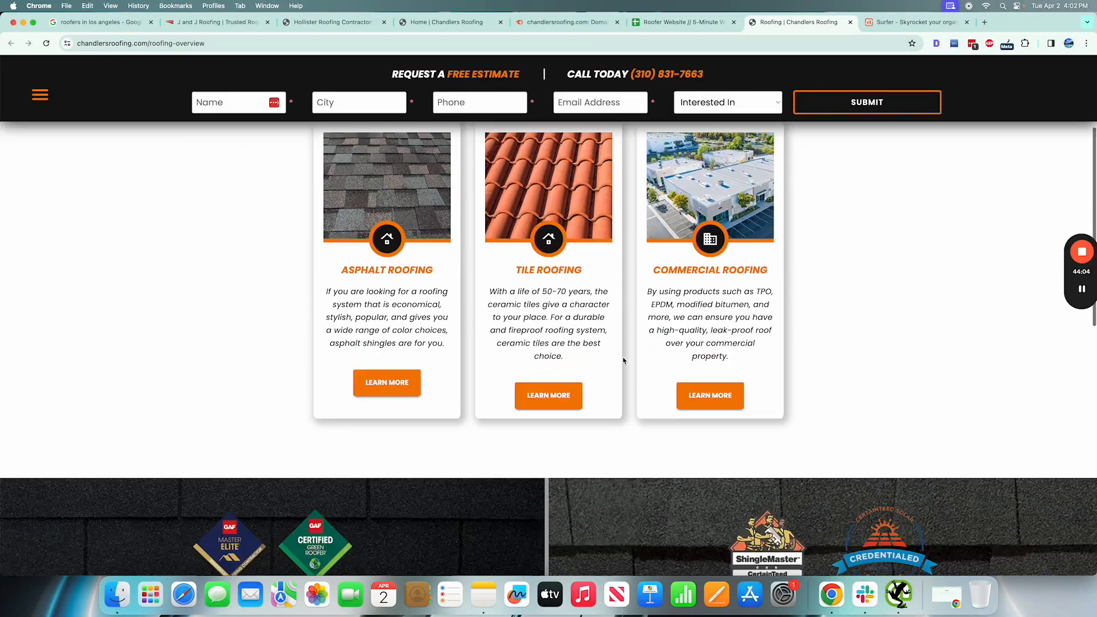
scroll(623, 360, "down", 10)
scroll(623, 360, "up", 15)
scroll(623, 360, "down", 15)
scroll(624, 361, "down", 5)
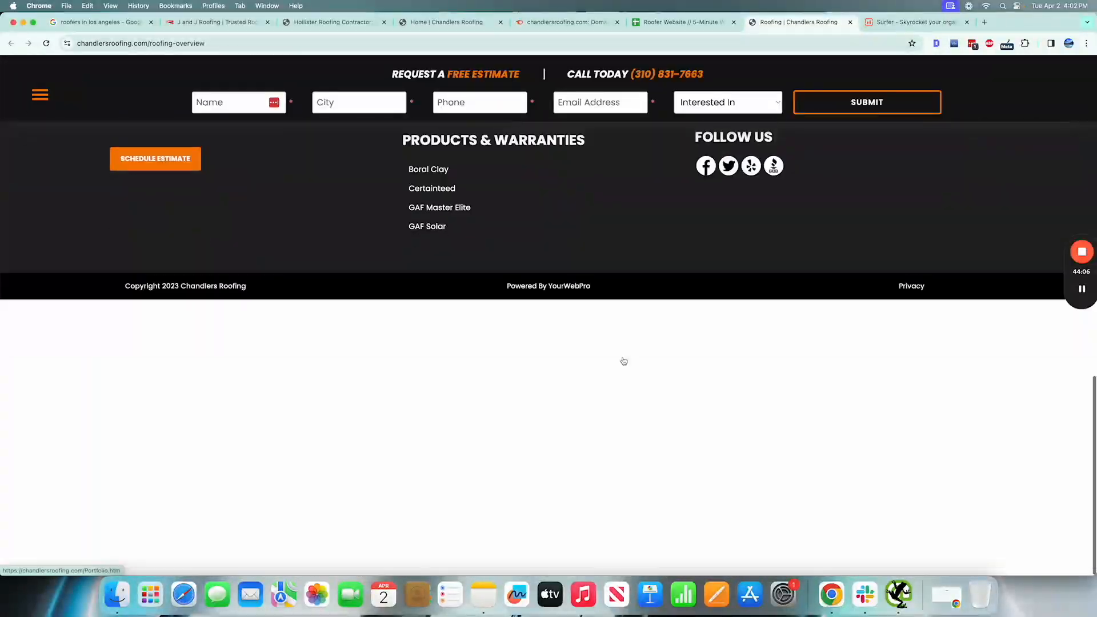
Step: Return to the Hollister Roofing home page and open its Gutter Installation service page
key("super+3")
scroll(566, 181, "down", 15)
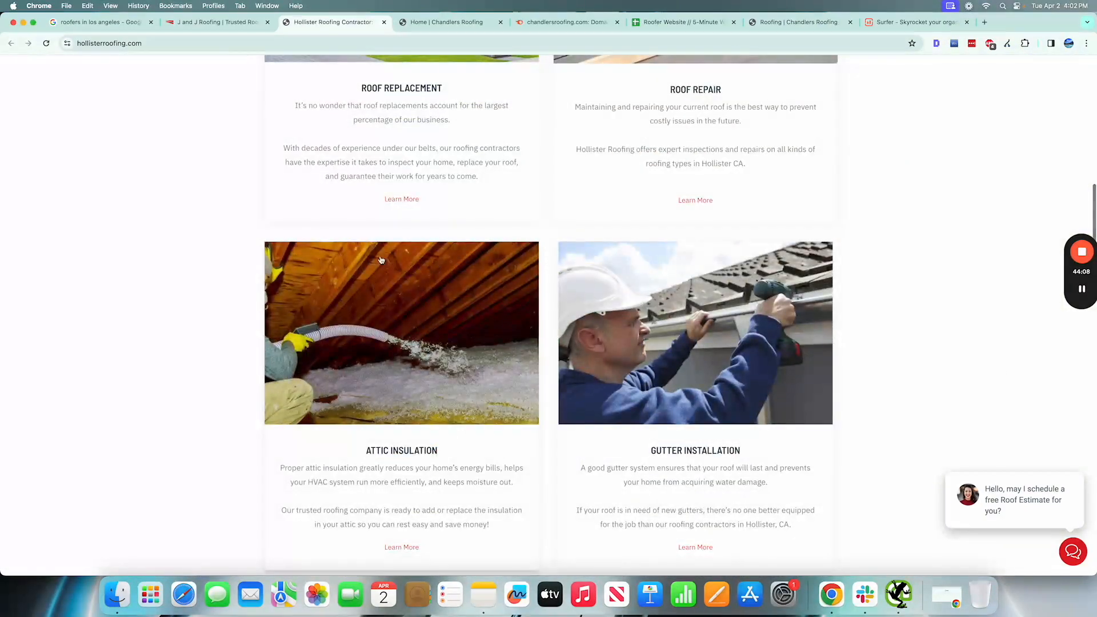
scroll(671, 224, "up", 3)
scroll(663, 307, "down", 5)
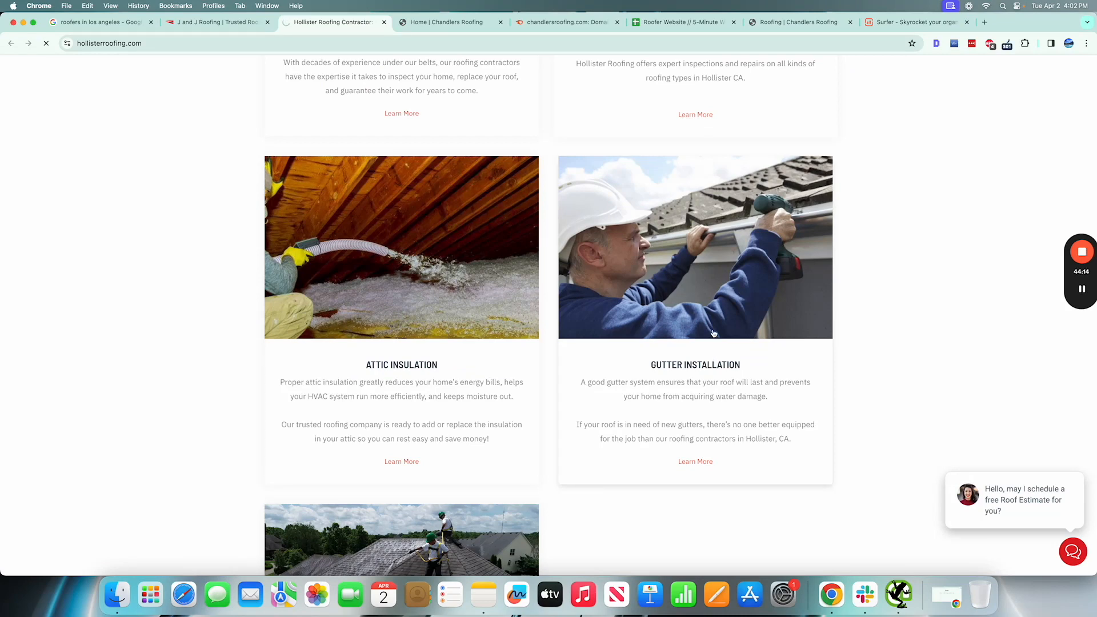
Step: Review the gutter installation page's content and highlight the "Why Choose Seamless Gutters?" section with its paragraphs
scroll(628, 314, "down", 8)
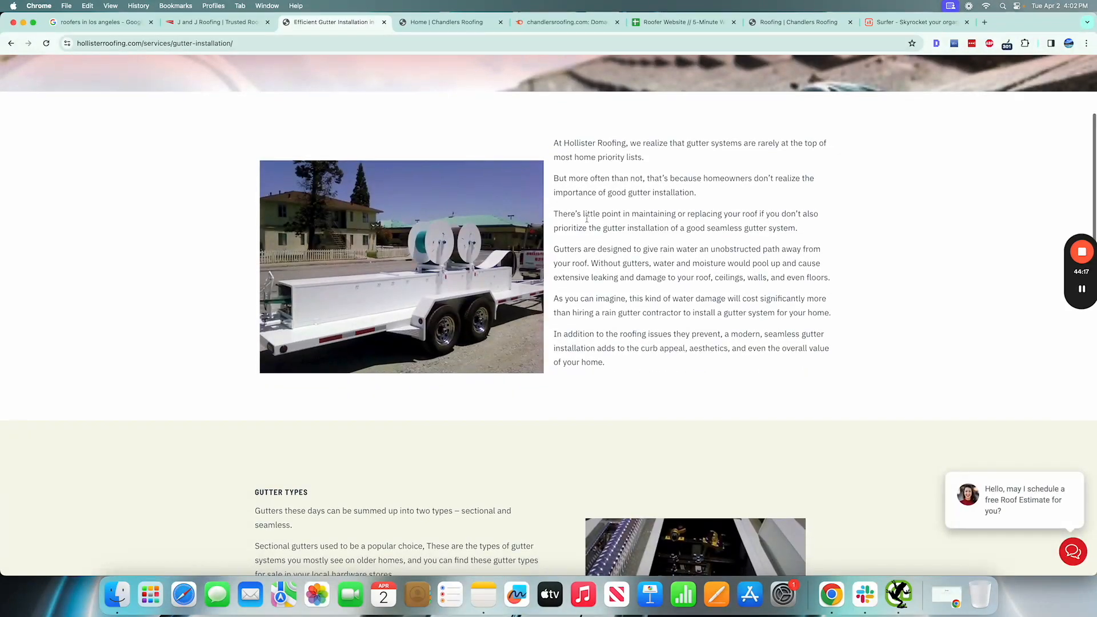
scroll(588, 222, "down", 4)
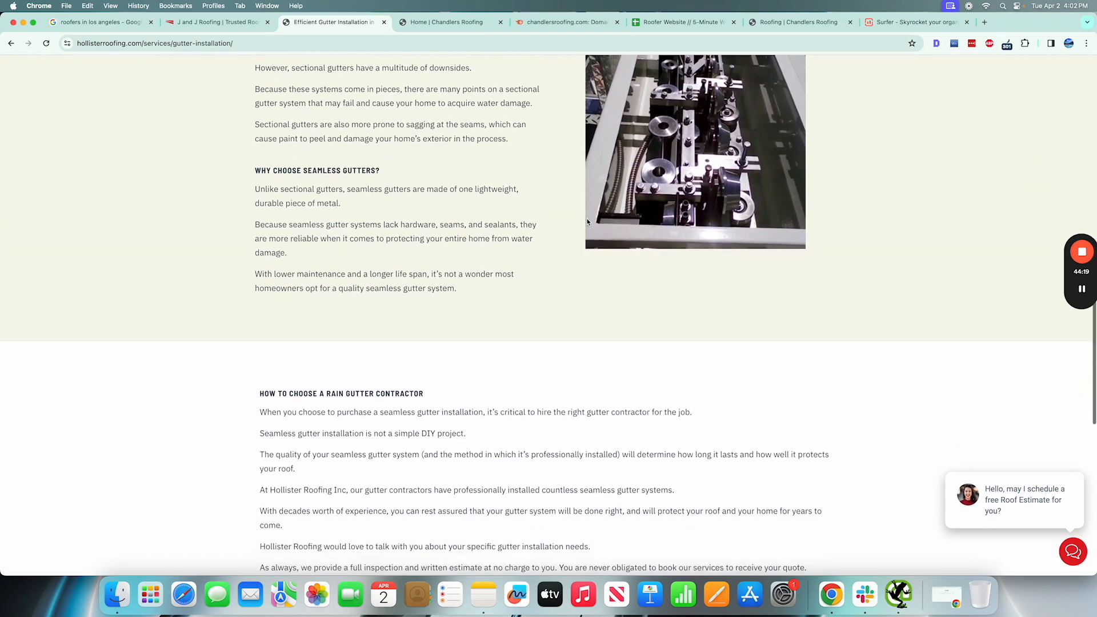
scroll(317, 364, "up", 2)
scroll(296, 356, "down", 2)
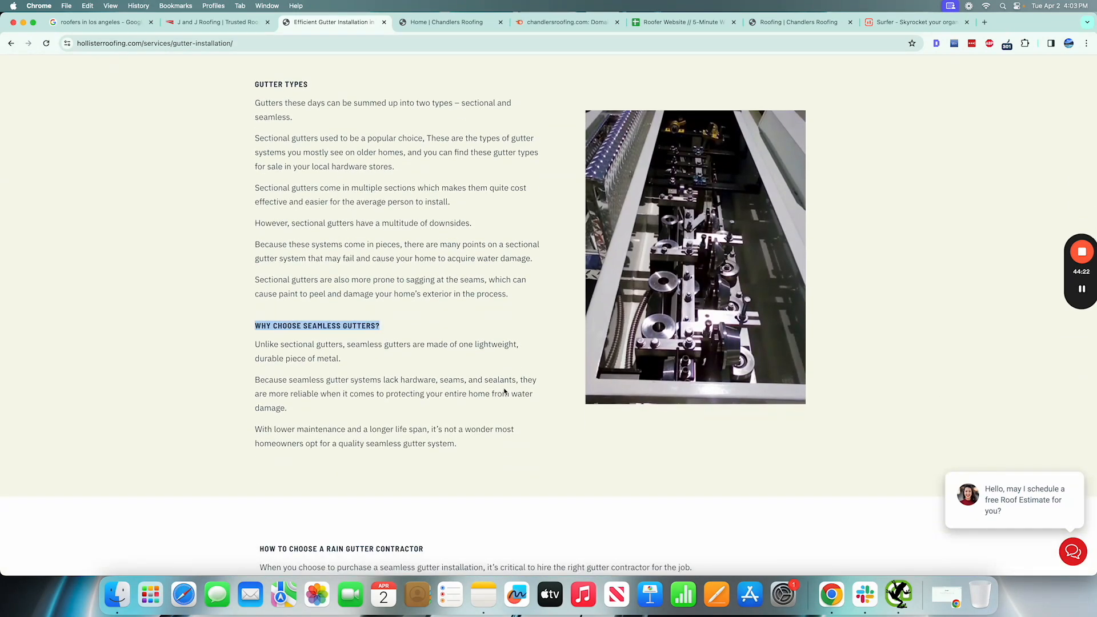
left_click_drag(303, 326, 389, 423)
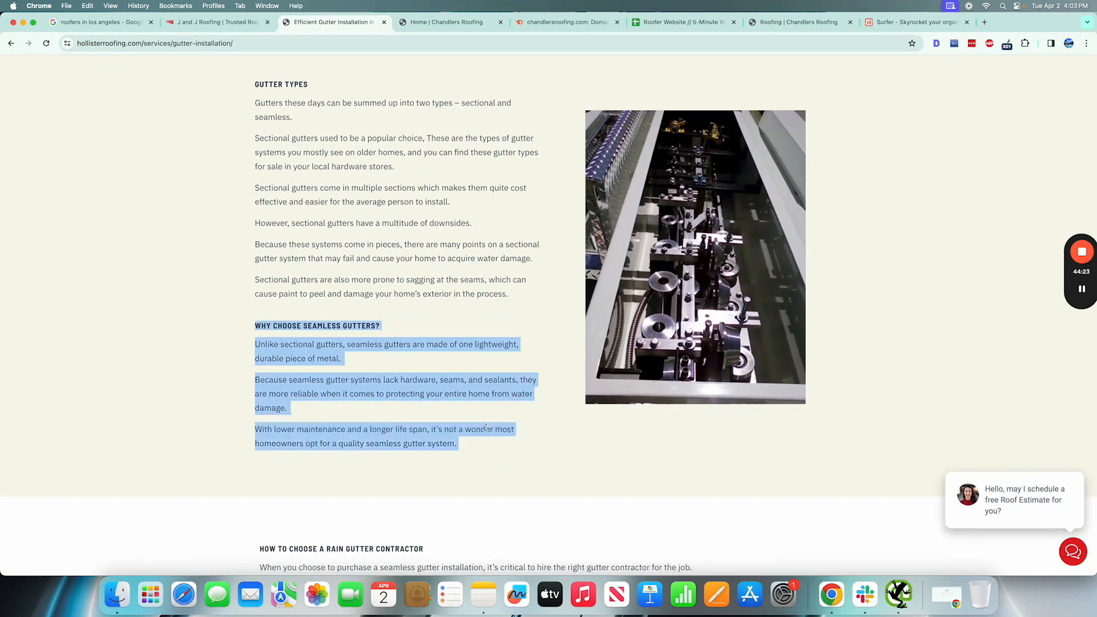
Step: Review the rest of the gutter installation page down to the footer and return to its "Gutter Types" section
scroll(389, 423, "down", 5)
double_click(400, 271)
scroll(502, 322, "down", 6)
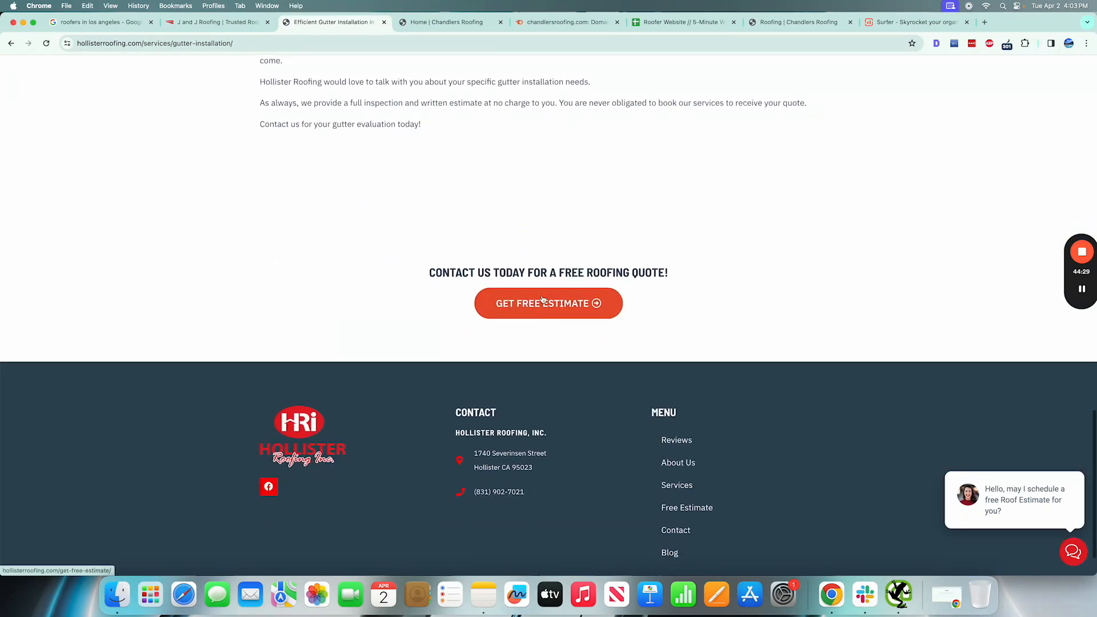
scroll(580, 313, "down", 1)
scroll(580, 312, "up", 15)
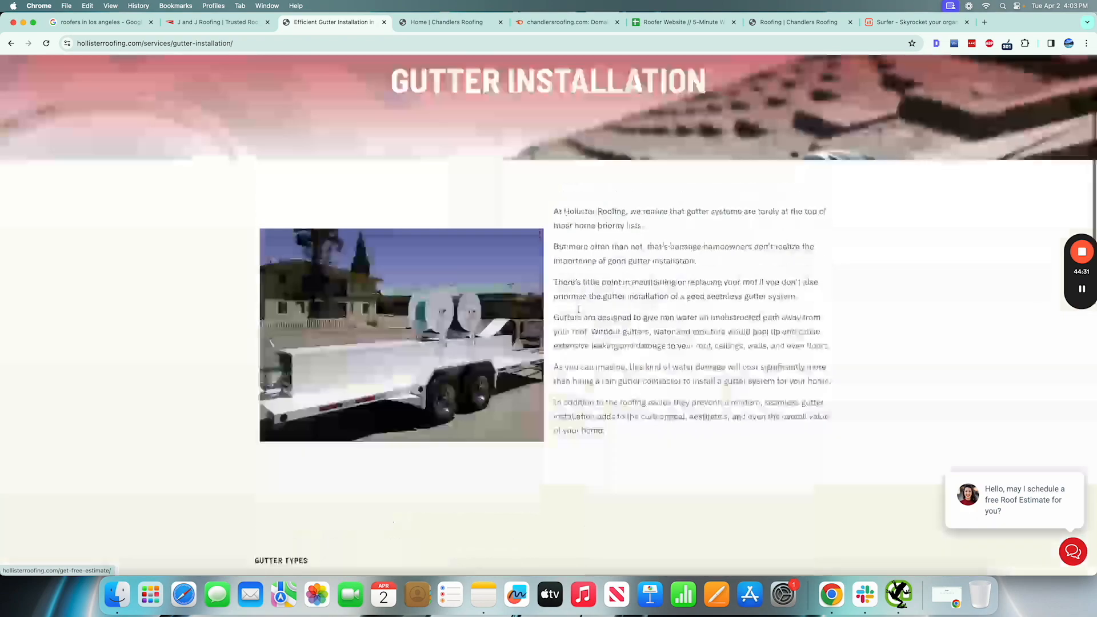
scroll(642, 219, "down", 5)
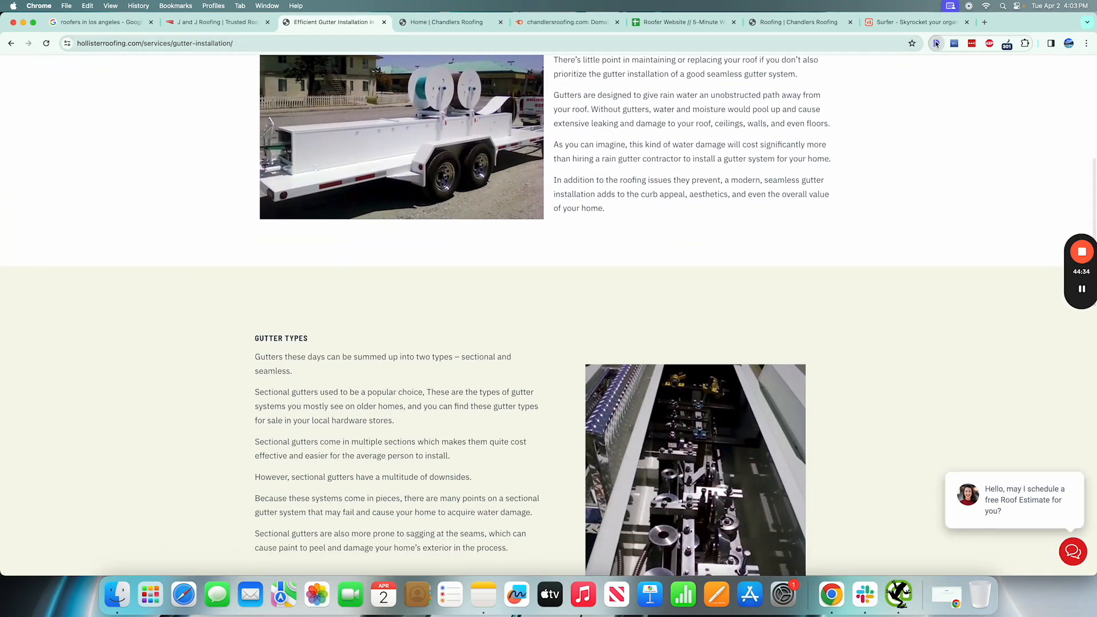
Step: Show the page's SEO overview and highlight the "/services/" and "/gutter-installation/" parts of its URL
left_click(937, 44)
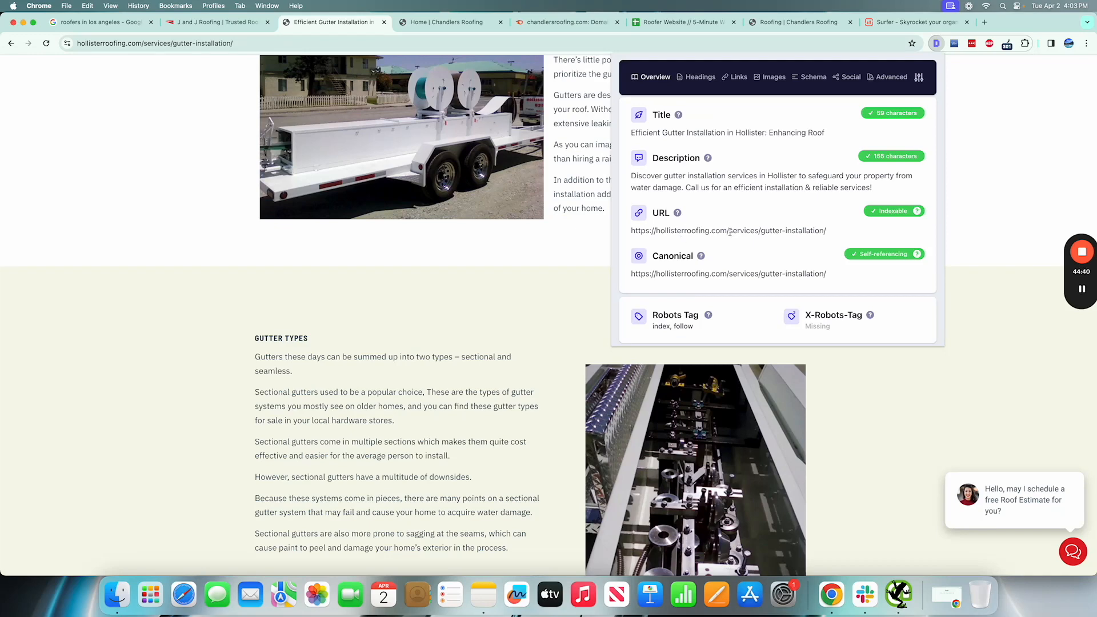
left_click_drag(728, 233, 766, 233)
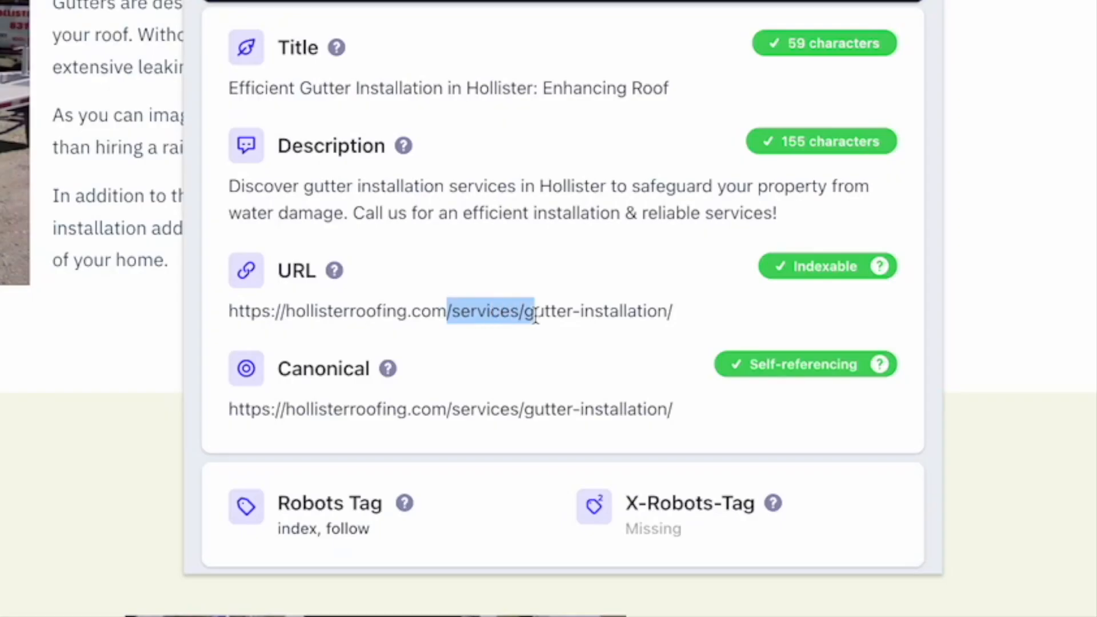
triple_click(575, 309)
left_click_drag(521, 311, 674, 310)
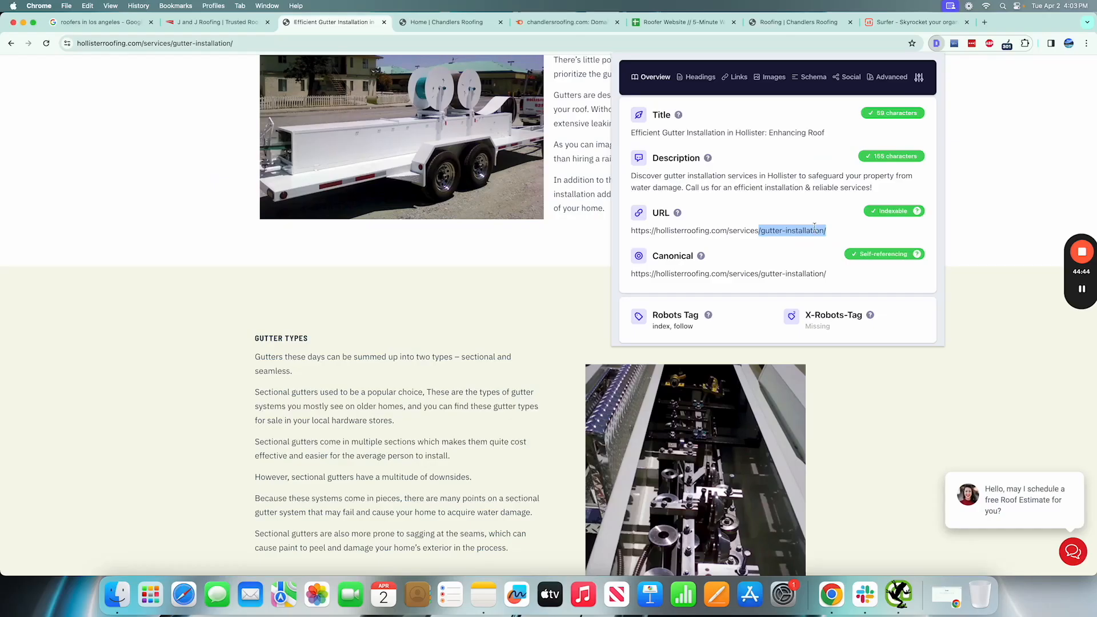
triple_click(755, 230)
left_click(755, 230)
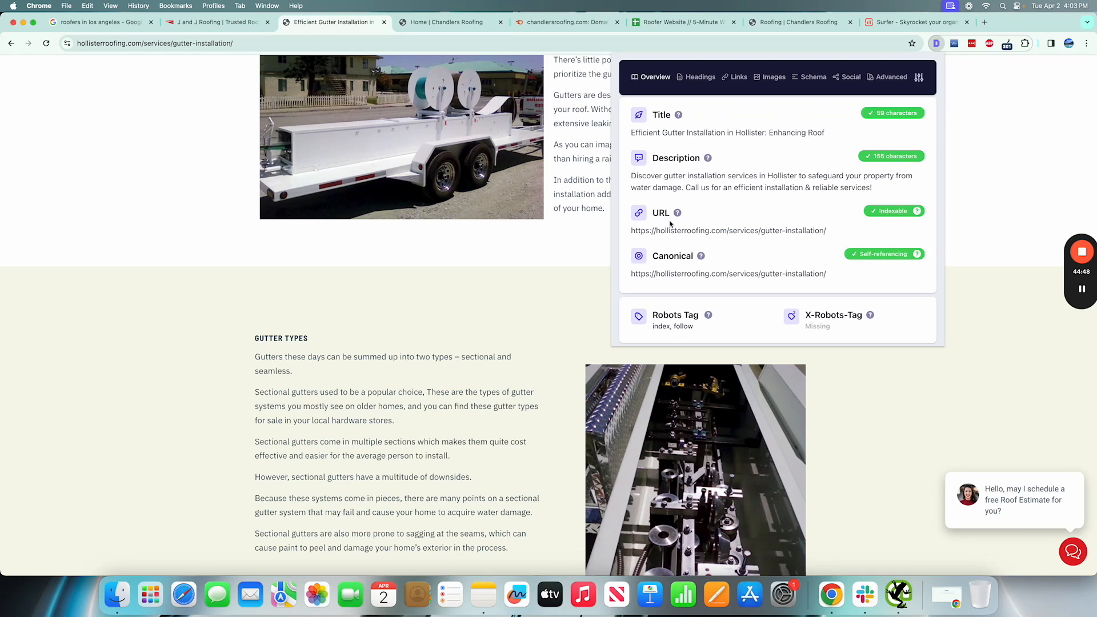
Step: Compare the gutter installation page's heading and content with its SEO overview, and close the overview
scroll(518, 255, "up", 6)
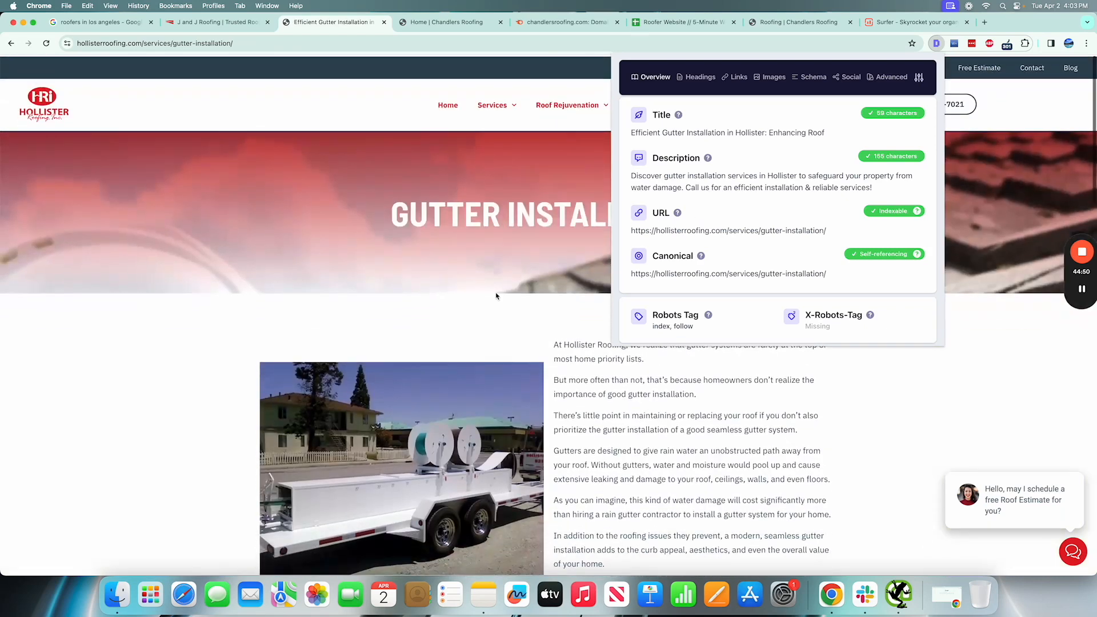
scroll(485, 306, "down", 5)
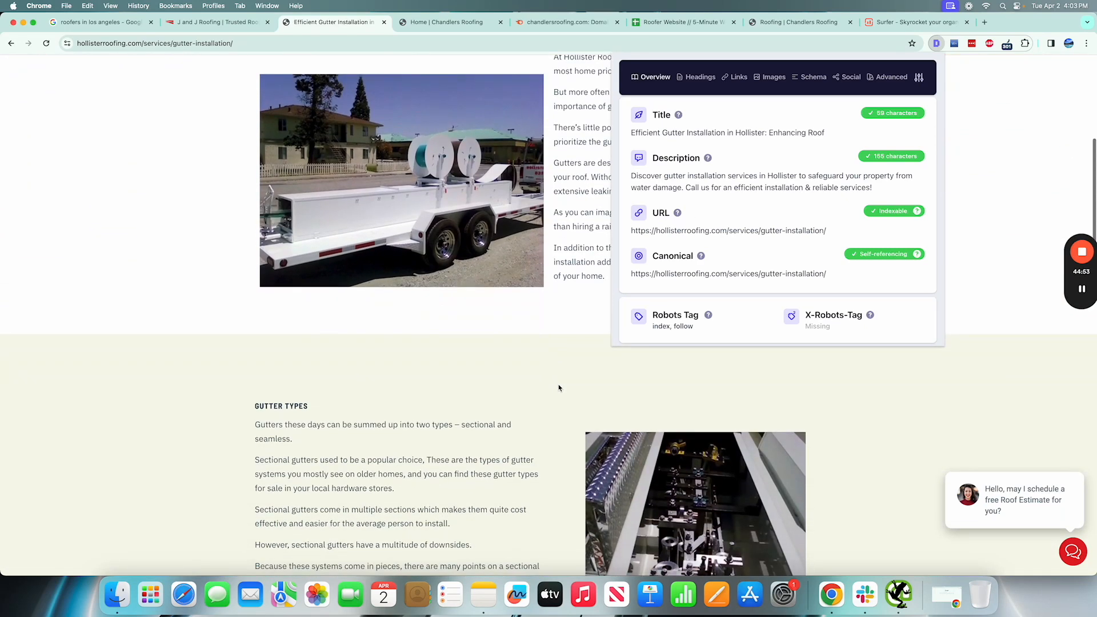
left_click(559, 388)
scroll(560, 389, "up", 5)
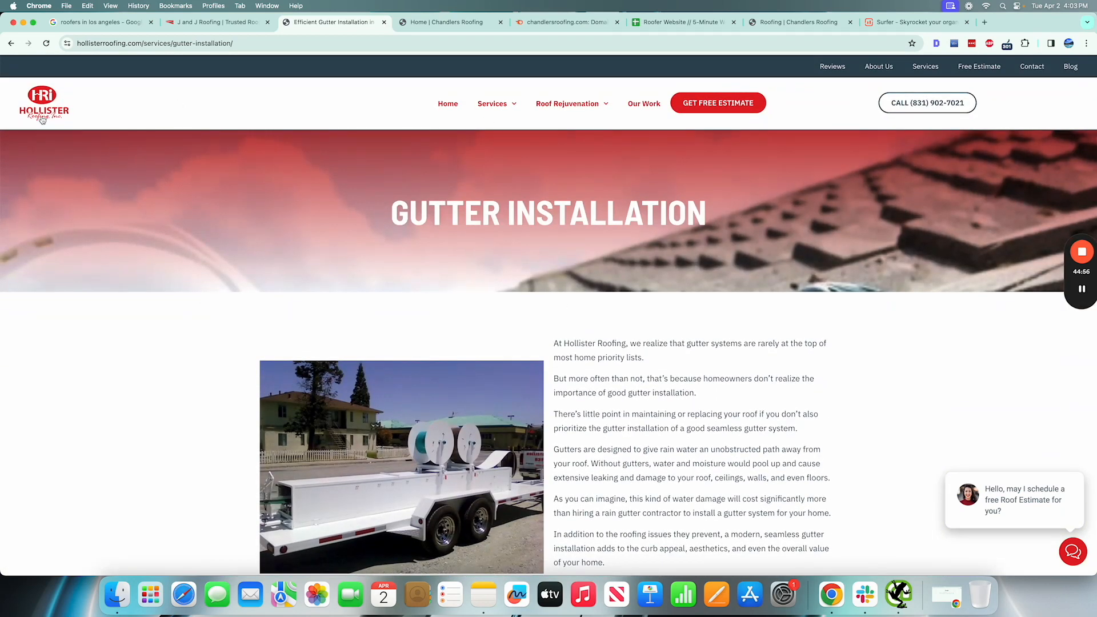
Step: Switch to the Chandler's Roofing home page and review its hero, introduction and "Roofing Contractor of the Year" sections
left_click(445, 21)
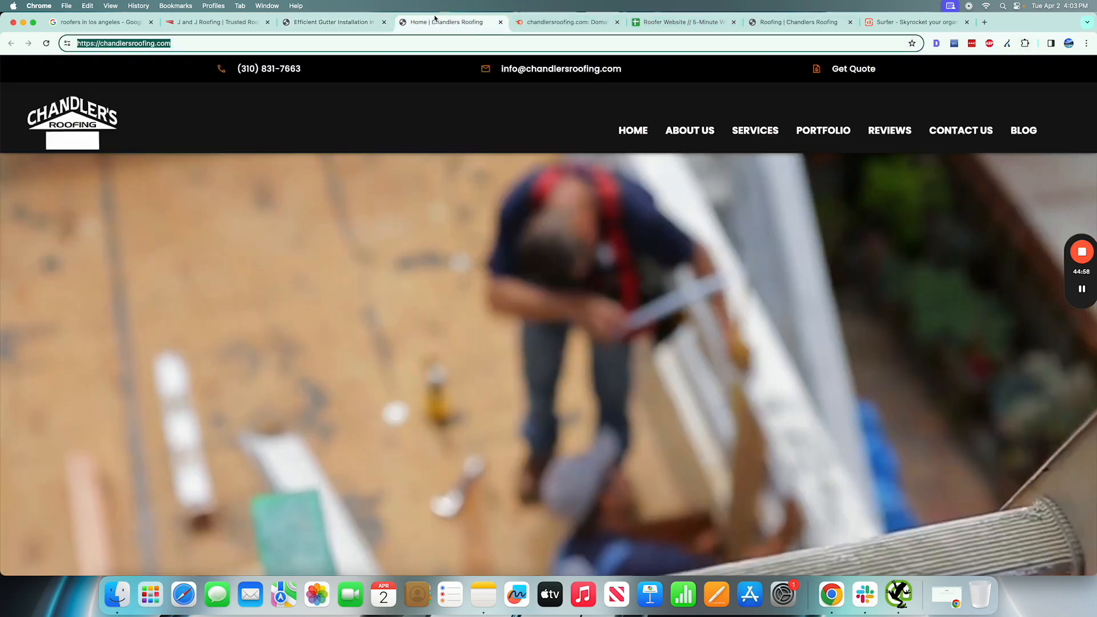
scroll(566, 313, "down", 1)
scroll(566, 312, "down", 10)
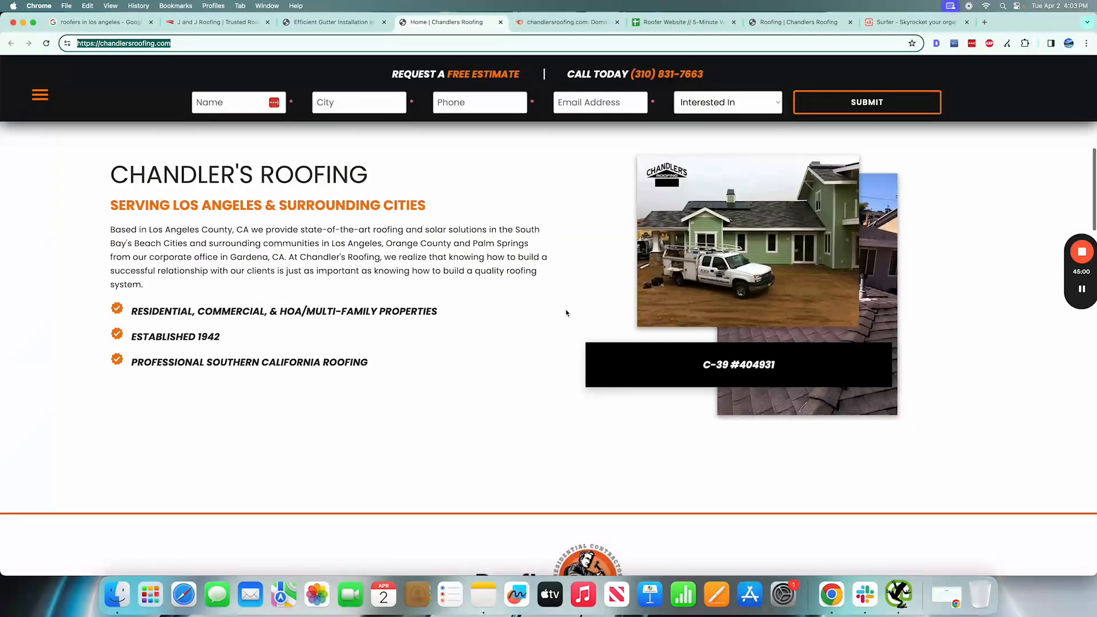
scroll(565, 312, "up", 4)
scroll(700, 298, "down", 1)
scroll(642, 302, "down", 12)
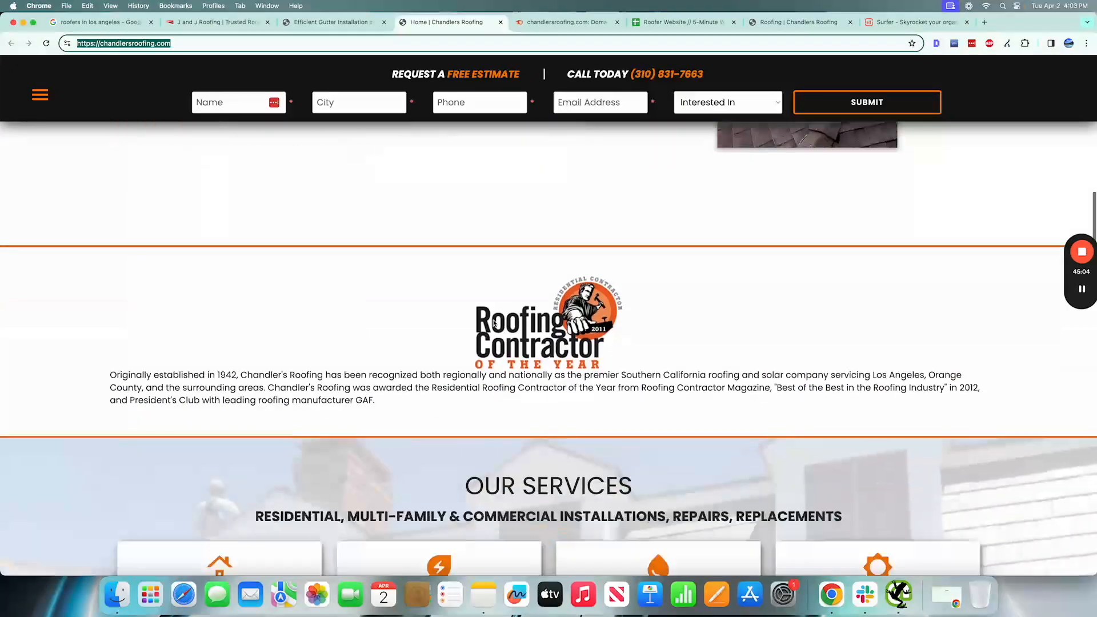
scroll(494, 323, "down", 1)
scroll(514, 298, "up", 15)
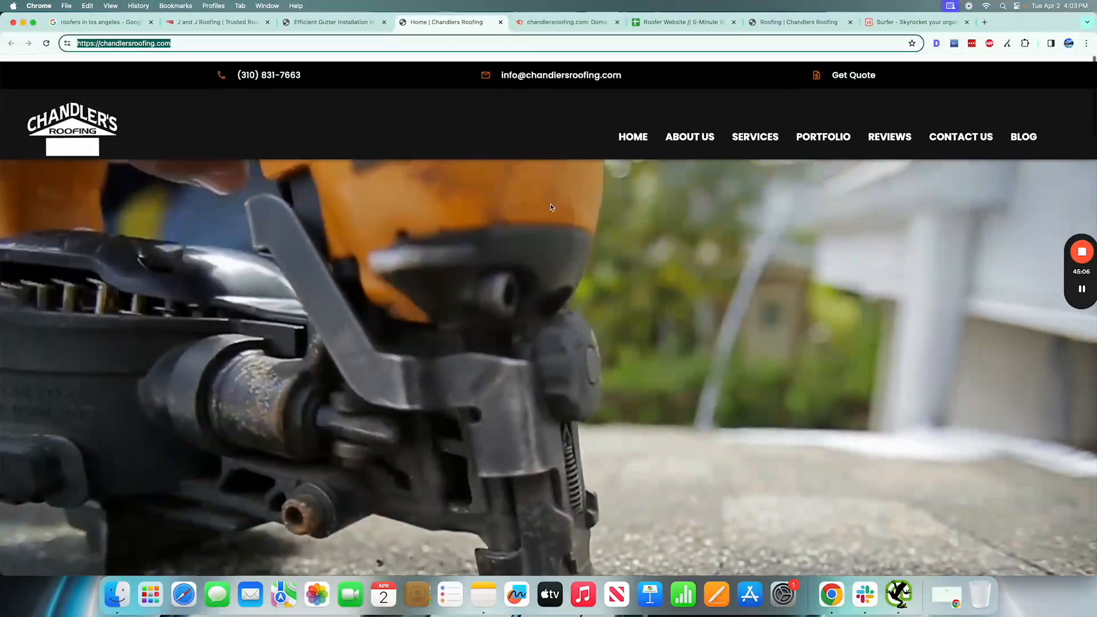
scroll(571, 237, "down", 3)
scroll(571, 237, "down", 8)
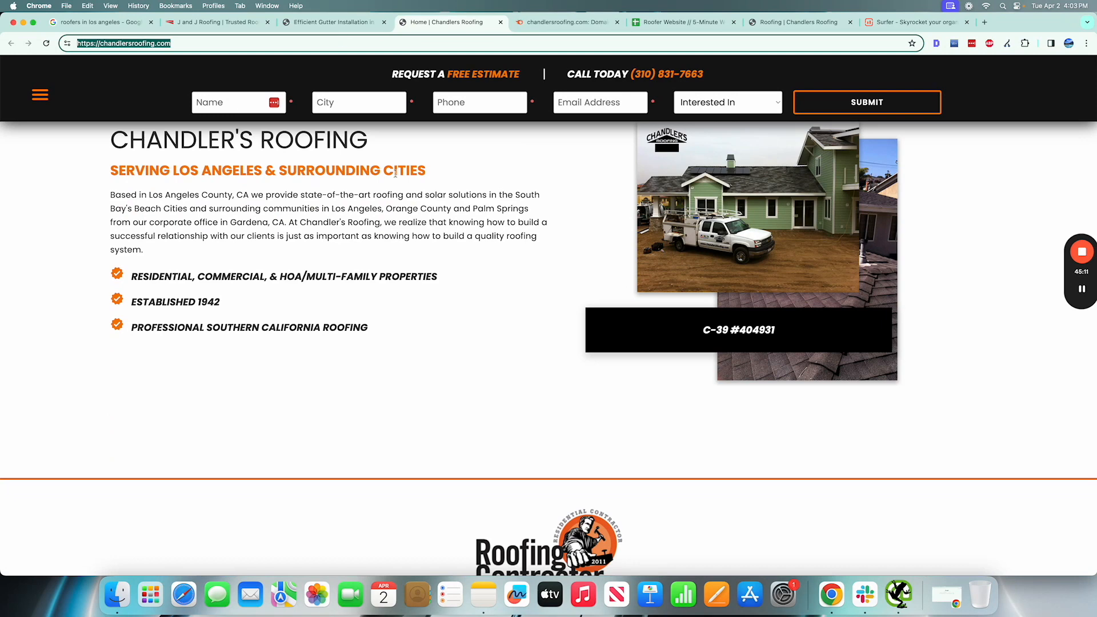
Step: Examine the photos and text in the "Serving Los Angeles & Surrounding Cities" section of the home page
scroll(497, 216, "up", 1)
right_click(709, 220)
left_click(667, 246)
scroll(772, 275, "down", 5)
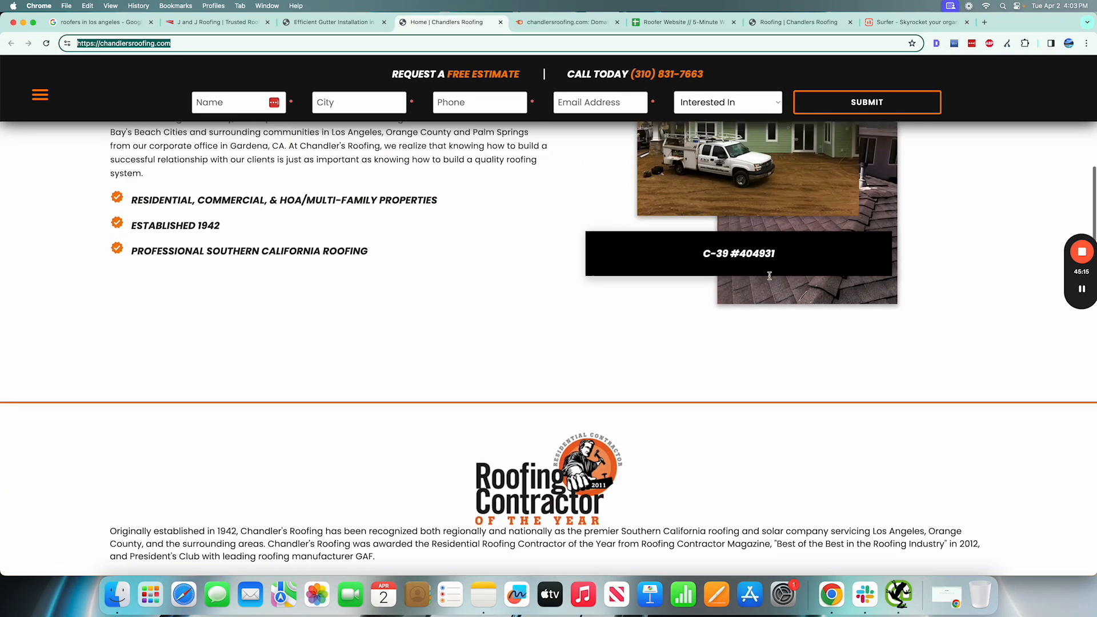
scroll(769, 275, "up", 5)
scroll(797, 260, "down", 5)
scroll(796, 261, "up", 5)
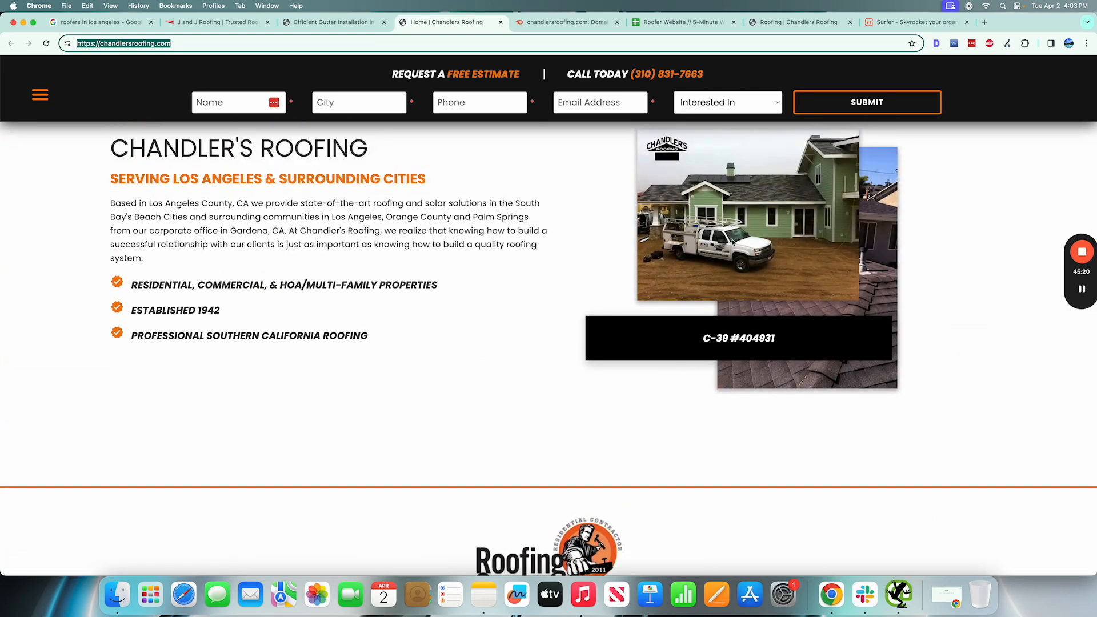
scroll(766, 240, "up", 2)
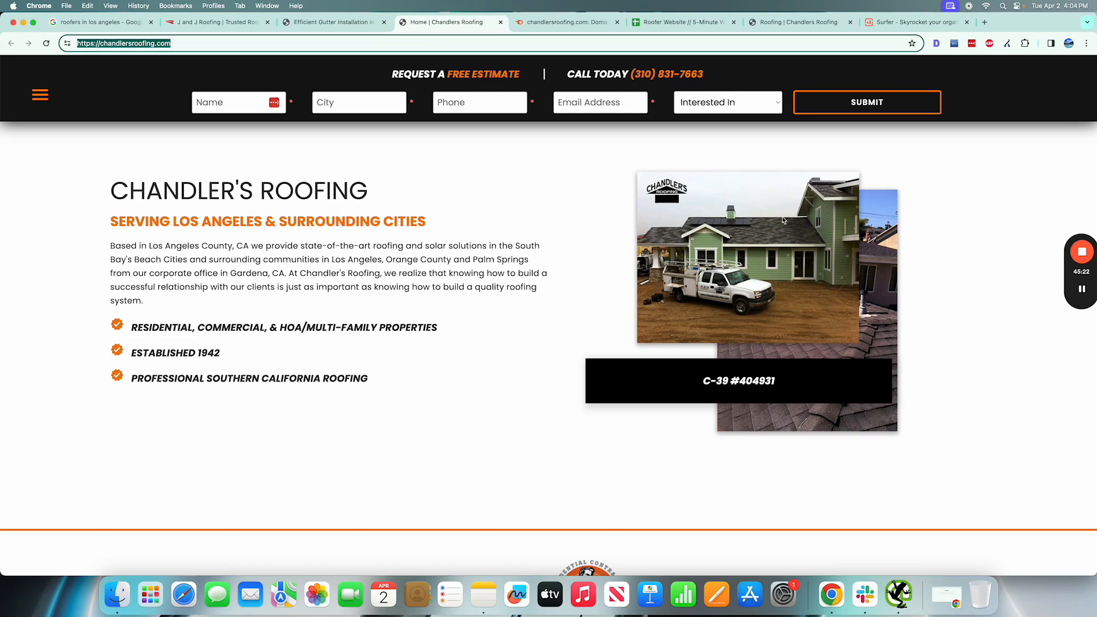
scroll(757, 279, "down", 3)
scroll(743, 257, "up", 2)
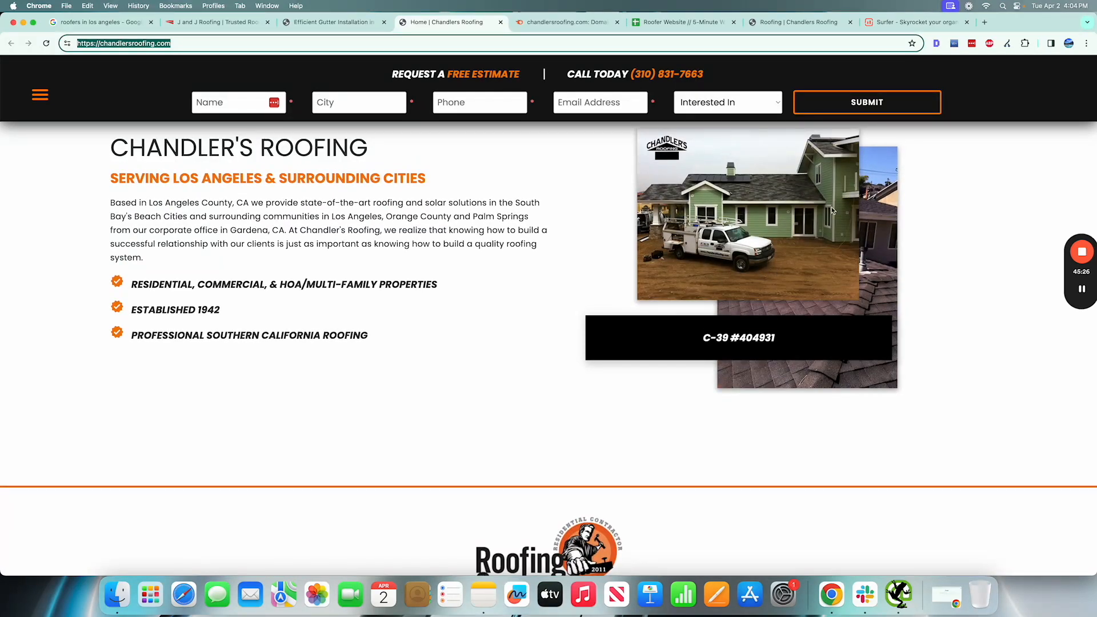
Step: Review the "Why Choose Us" and "Our Reviews" sections and return to the start of the home page
scroll(778, 276, "down", 20)
scroll(519, 287, "up", 12)
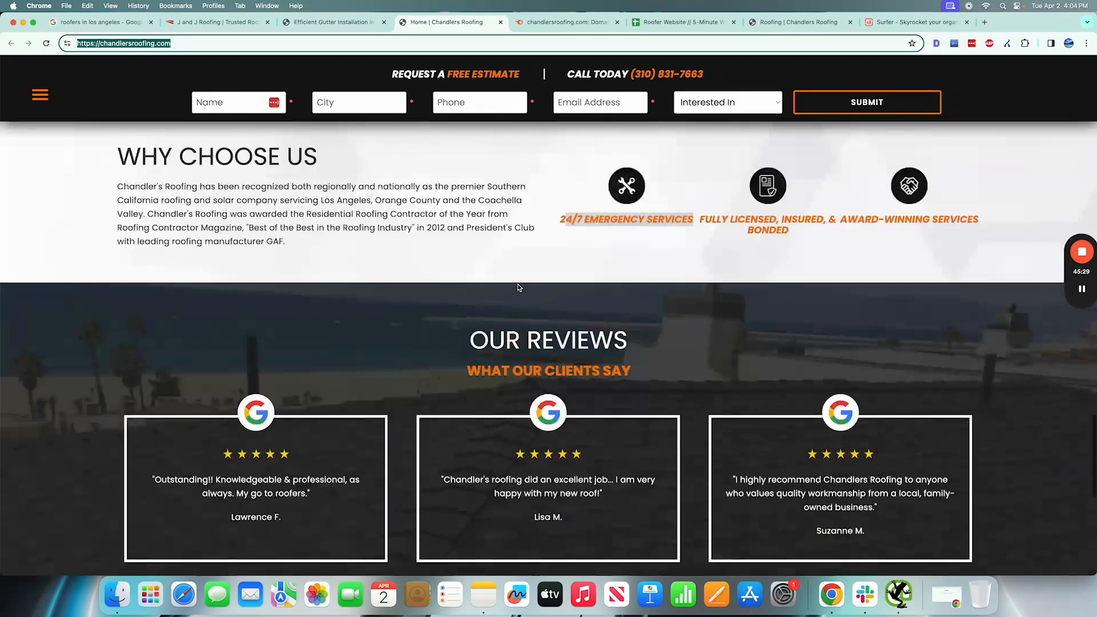
scroll(519, 287, "down", 3)
scroll(543, 292, "up", 2)
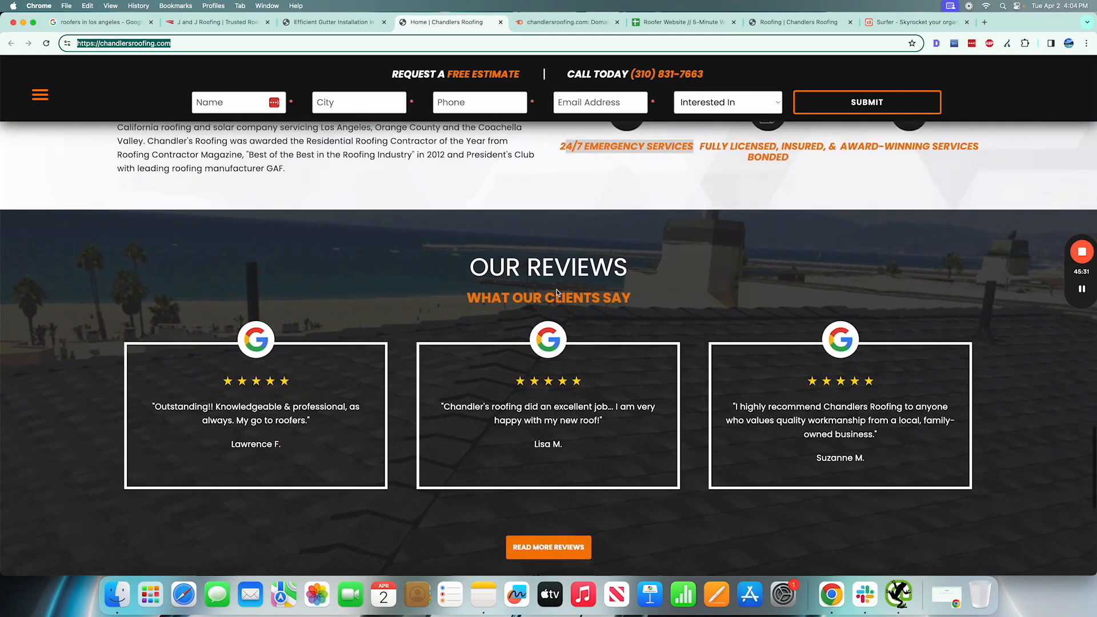
scroll(642, 265, "up", 15)
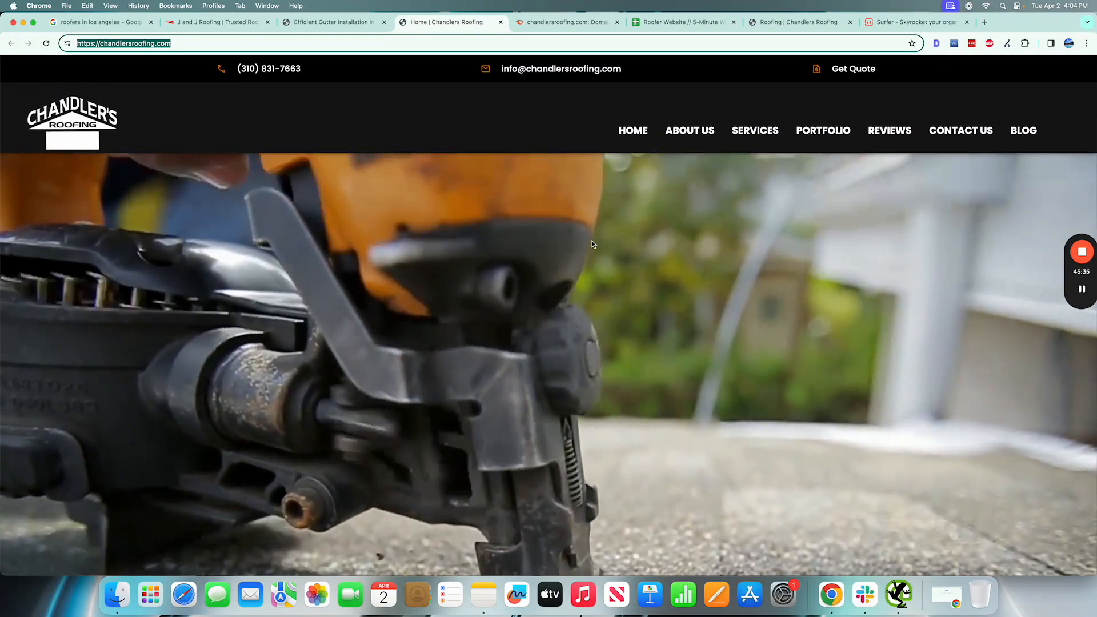
Step: Highlight the Chandler's Roofing introduction text and the paragraph beneath the "Roofing Contractor of the Year" logo
scroll(592, 244, "down", 10)
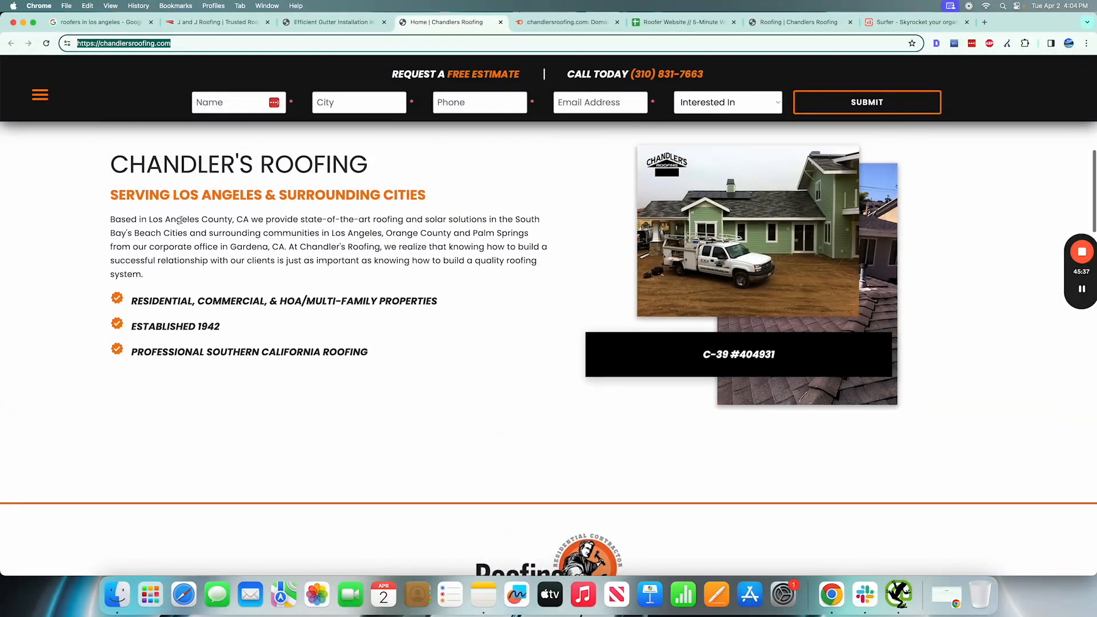
left_click_drag(133, 167, 485, 434)
left_click(446, 395)
scroll(447, 395, "down", 2)
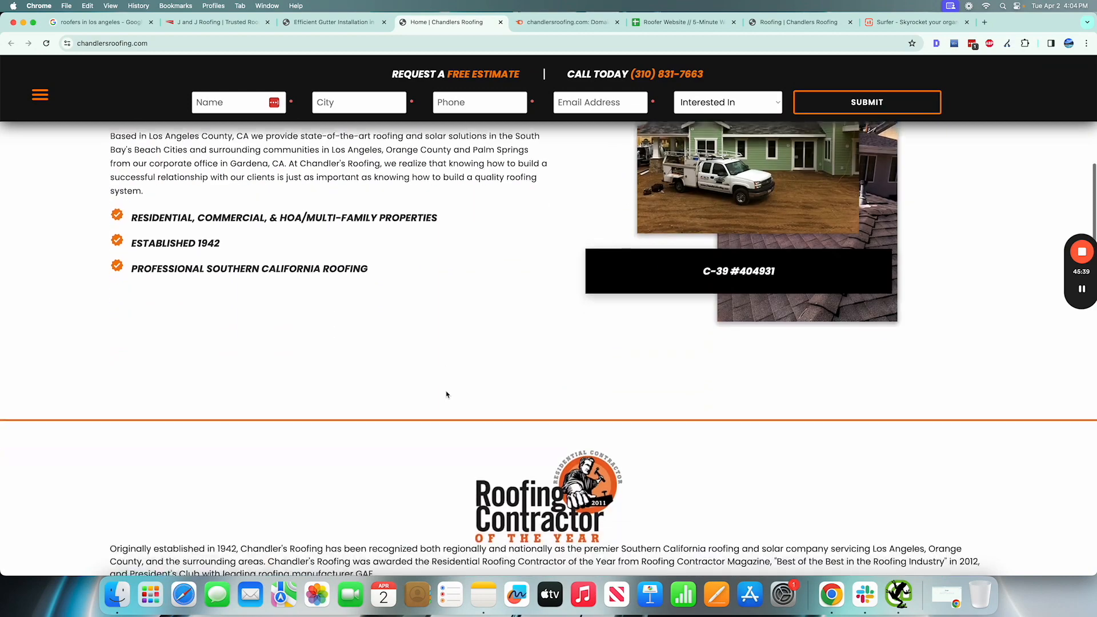
scroll(604, 447, "down", 7)
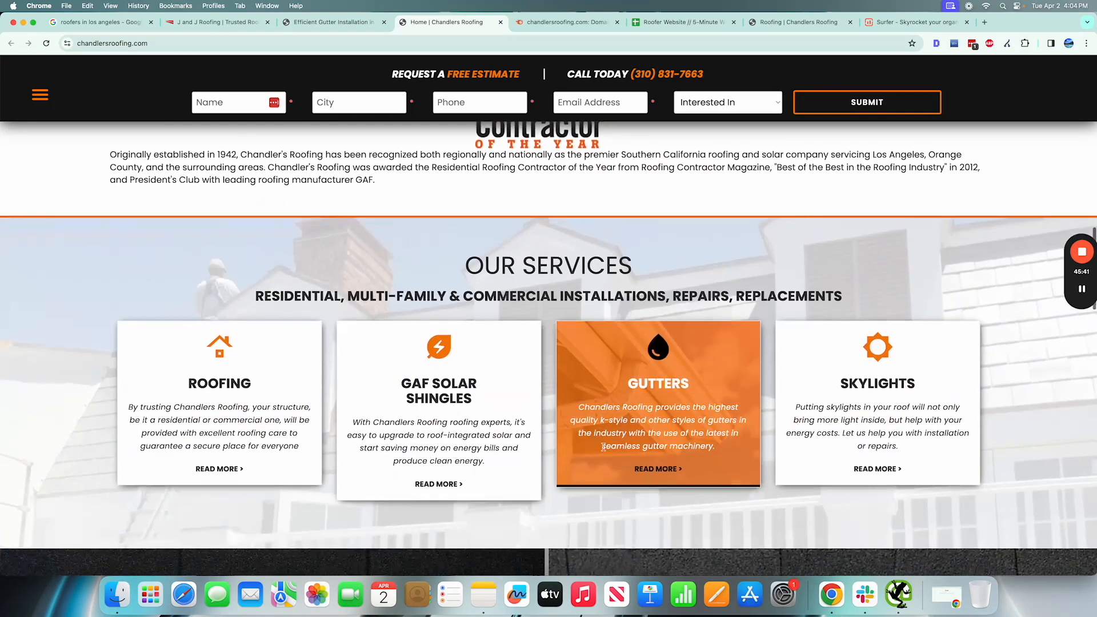
scroll(604, 447, "up", 1)
left_click_drag(111, 220, 520, 250)
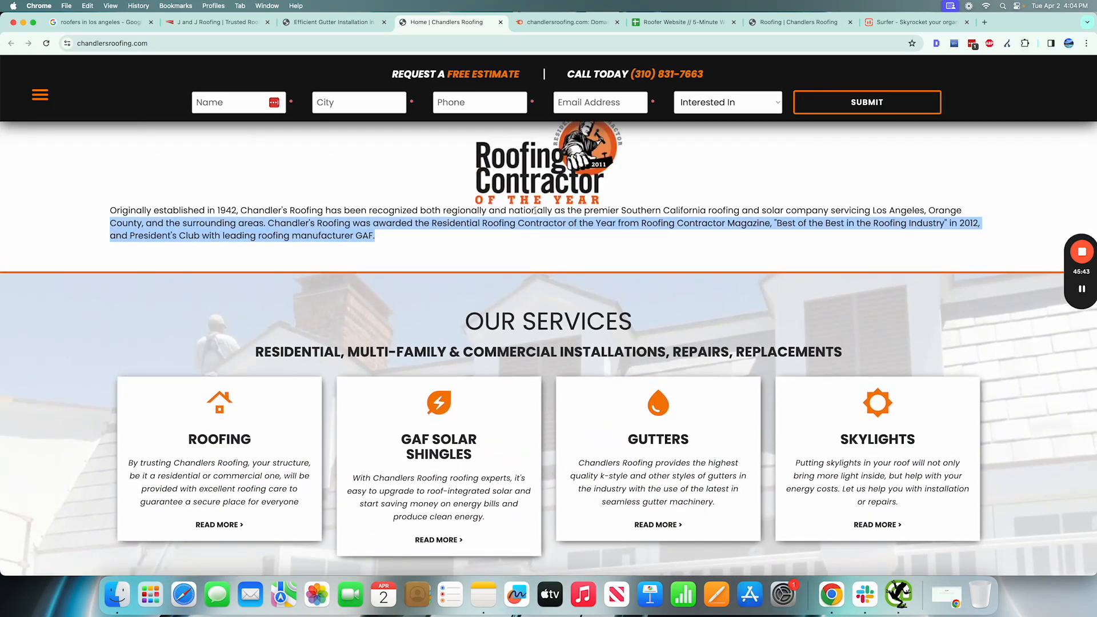
Step: Highlight the "Residential, Commercial, & HOA/Multi-Family Properties" and "Established 1942" bullets in the introduction
scroll(535, 211, "down", 3)
scroll(543, 286, "up", 4)
scroll(551, 359, "down", 1)
scroll(551, 359, "up", 8)
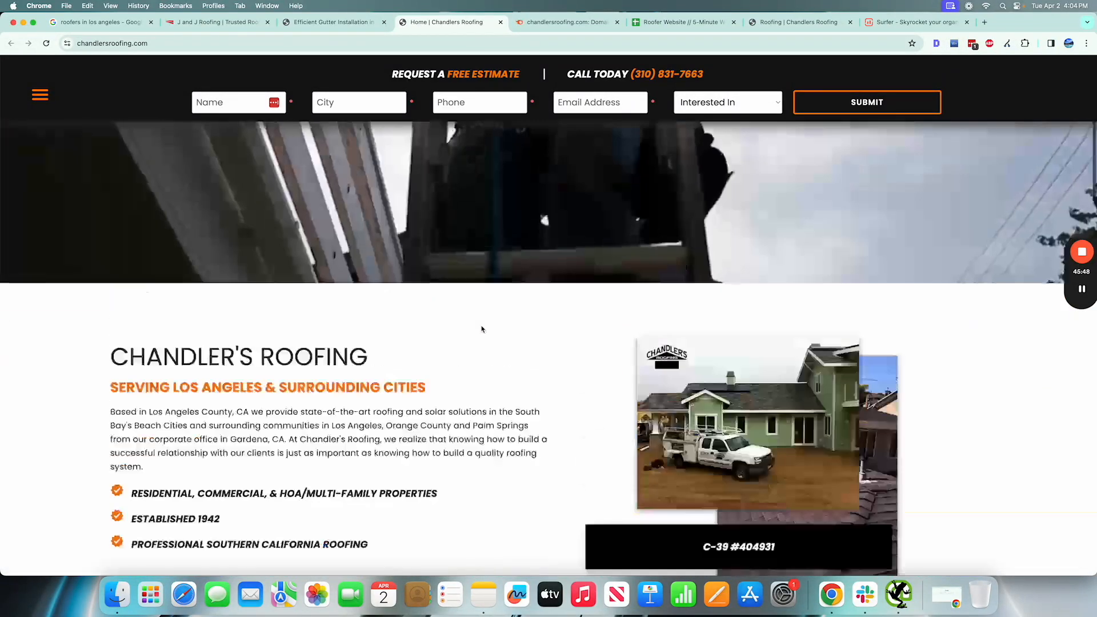
scroll(482, 329, "down", 4)
left_click_drag(131, 270, 415, 266)
left_click(165, 263)
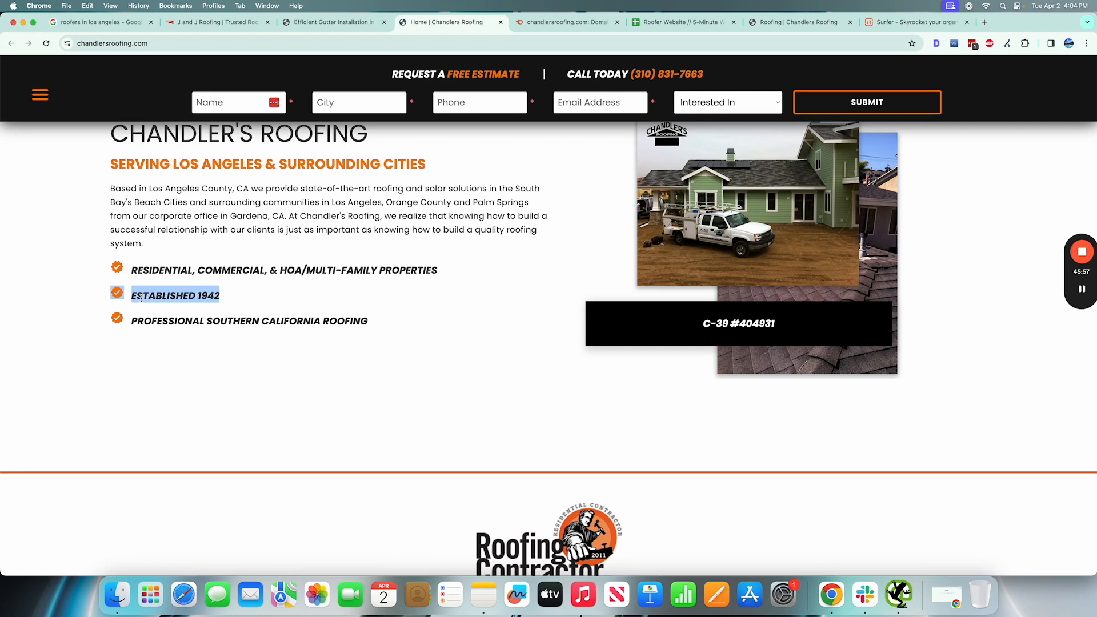
left_click_drag(132, 295, 231, 297)
left_click(230, 297)
scroll(230, 296, "down", 1)
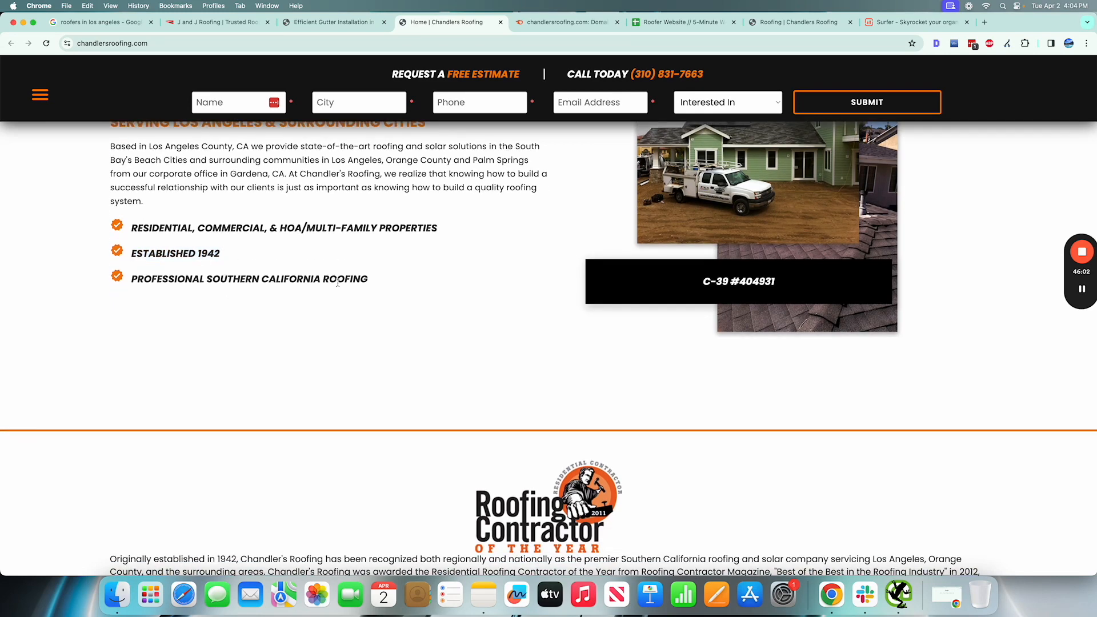
Step: Review the home page down to the footer, return from the opened roofing photo, and revisit the featured projects
scroll(338, 282, "down", 15)
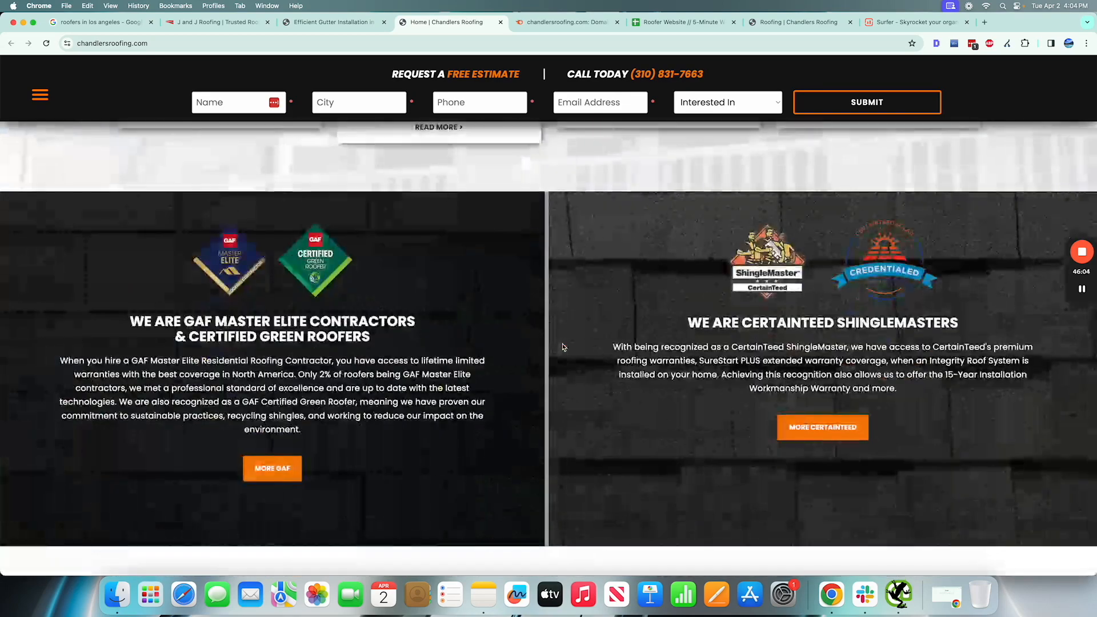
scroll(585, 337, "down", 15)
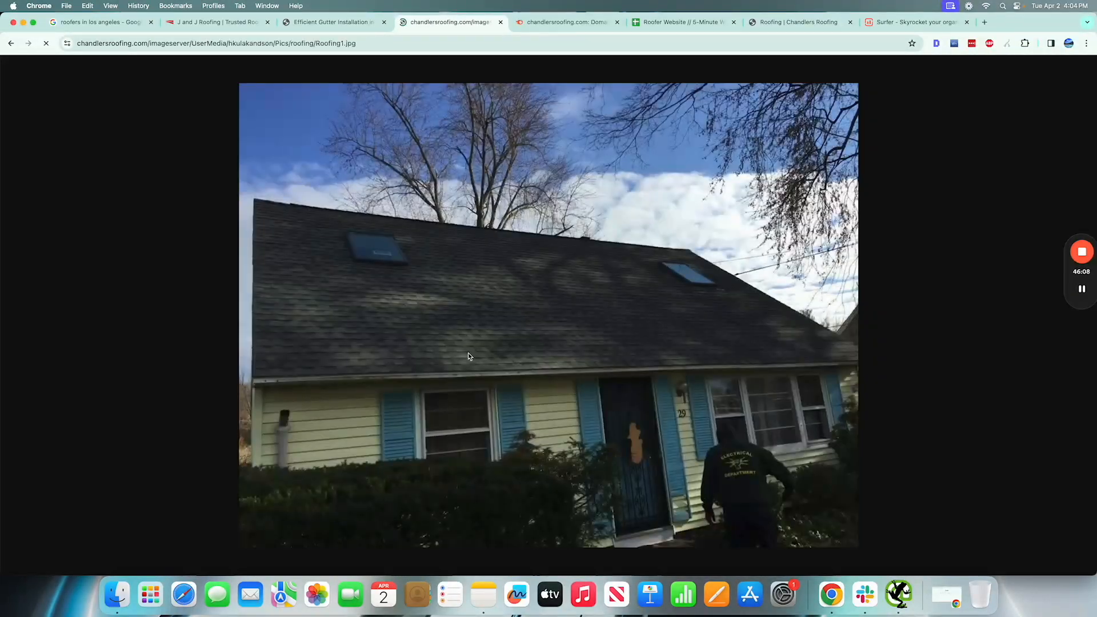
key("super+bracketleft")
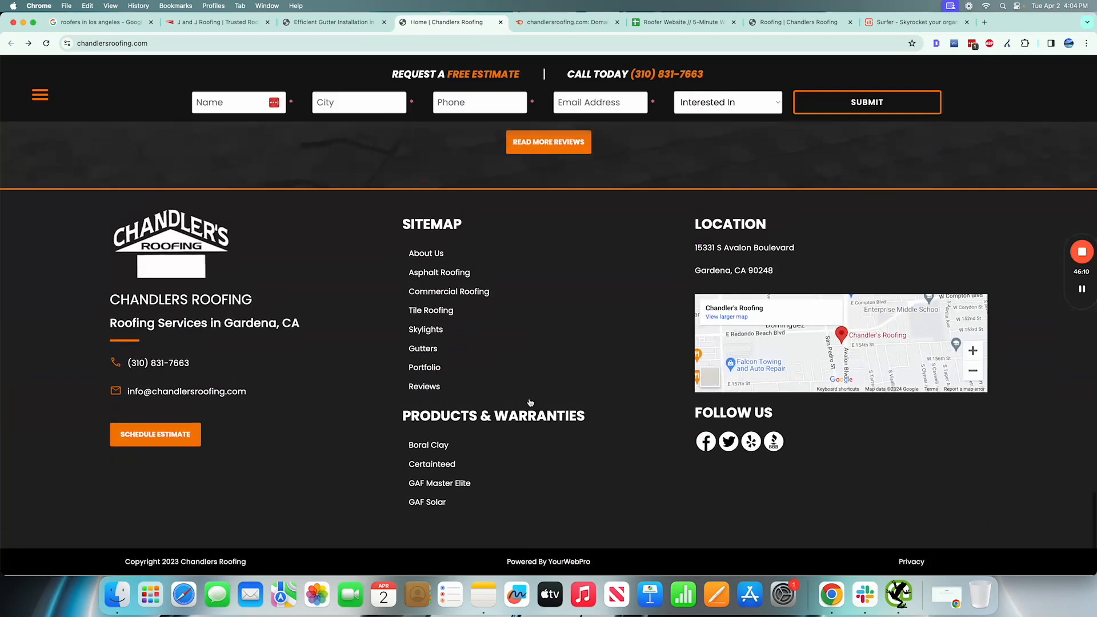
scroll(549, 320, "up", 15)
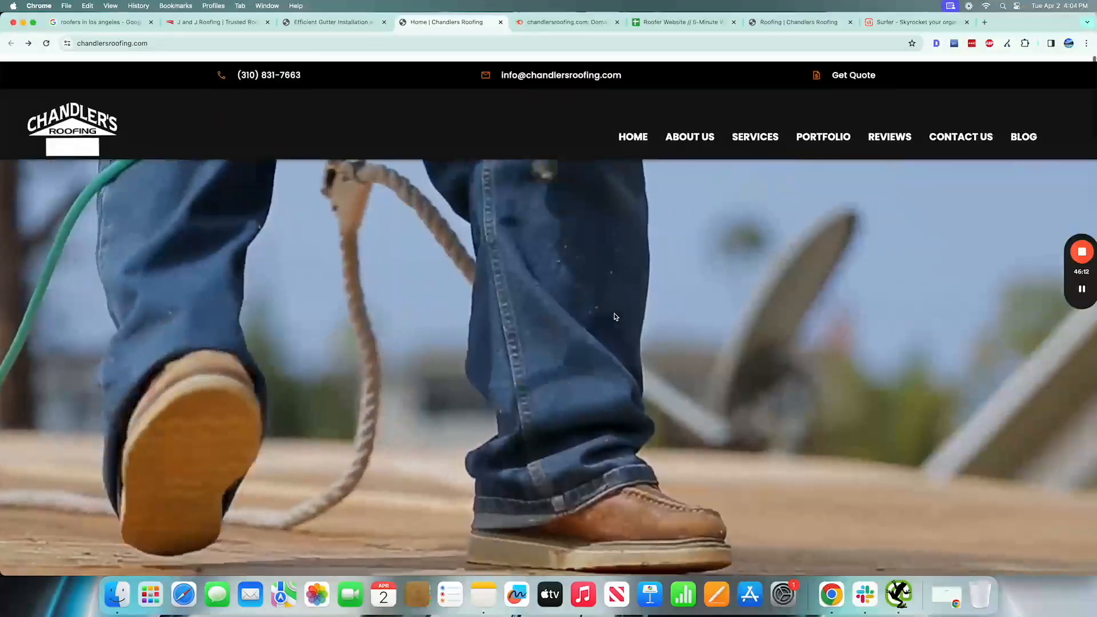
scroll(616, 316, "down", 10)
scroll(616, 316, "down", 15)
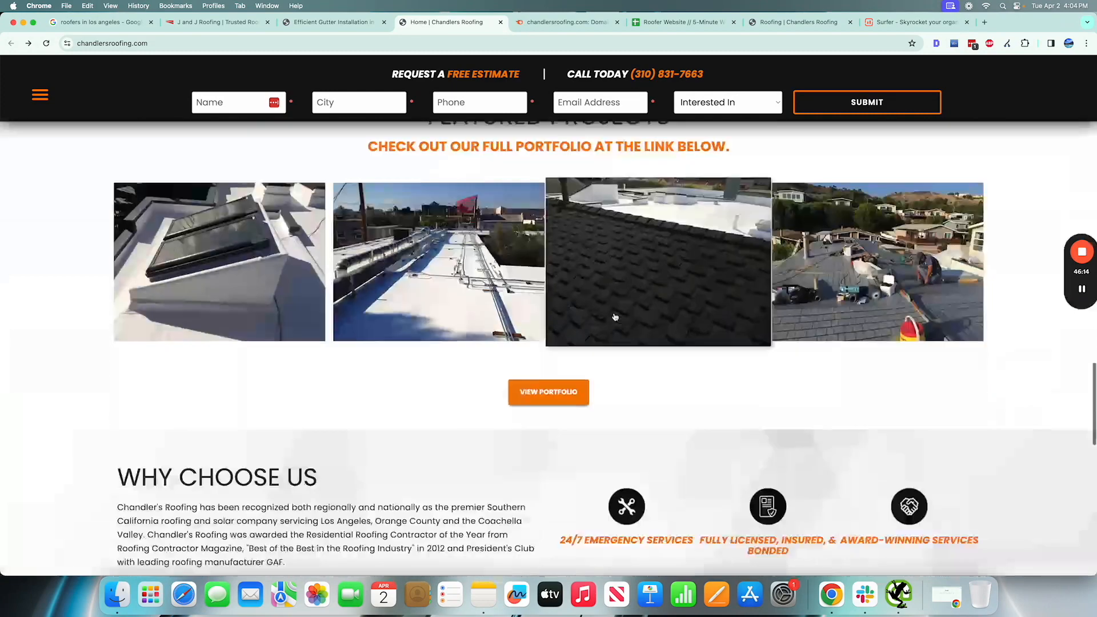